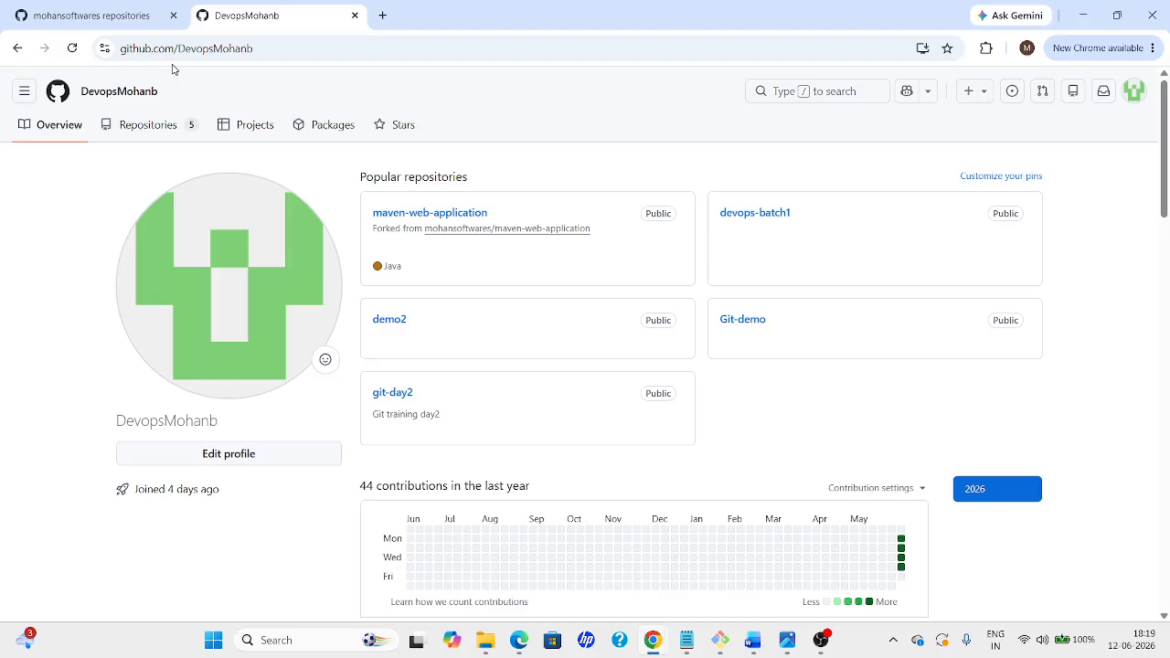
# - Go to the dashboard home and open the Create a new repository form
pyautogui.click(22, 95)
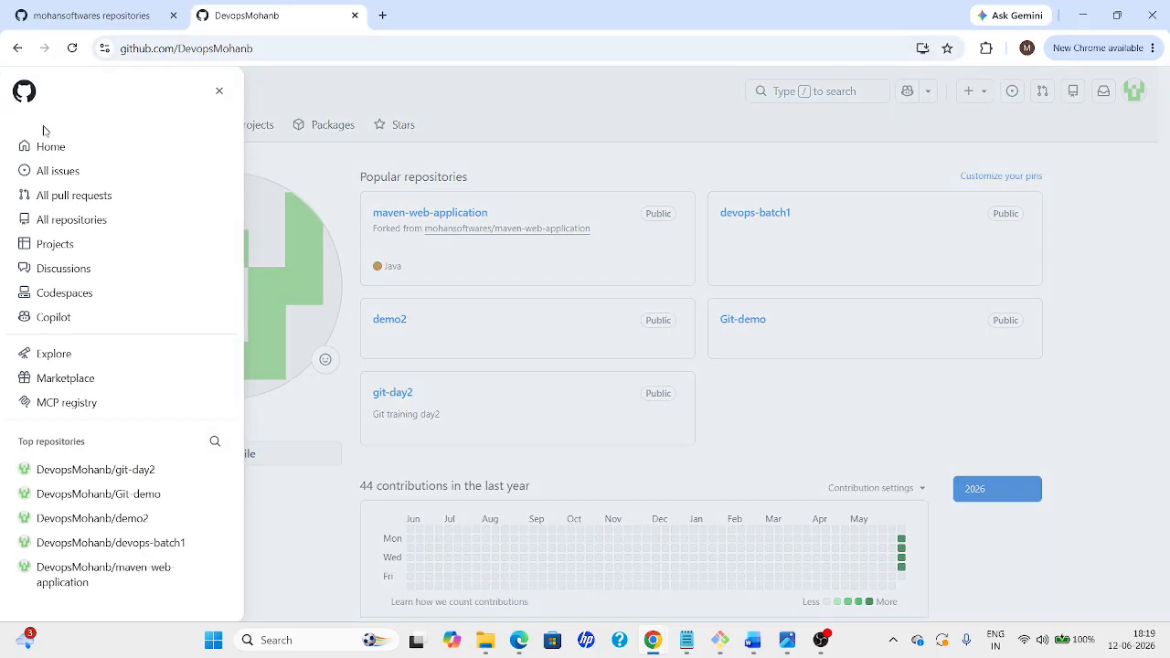
pyautogui.click(46, 151)
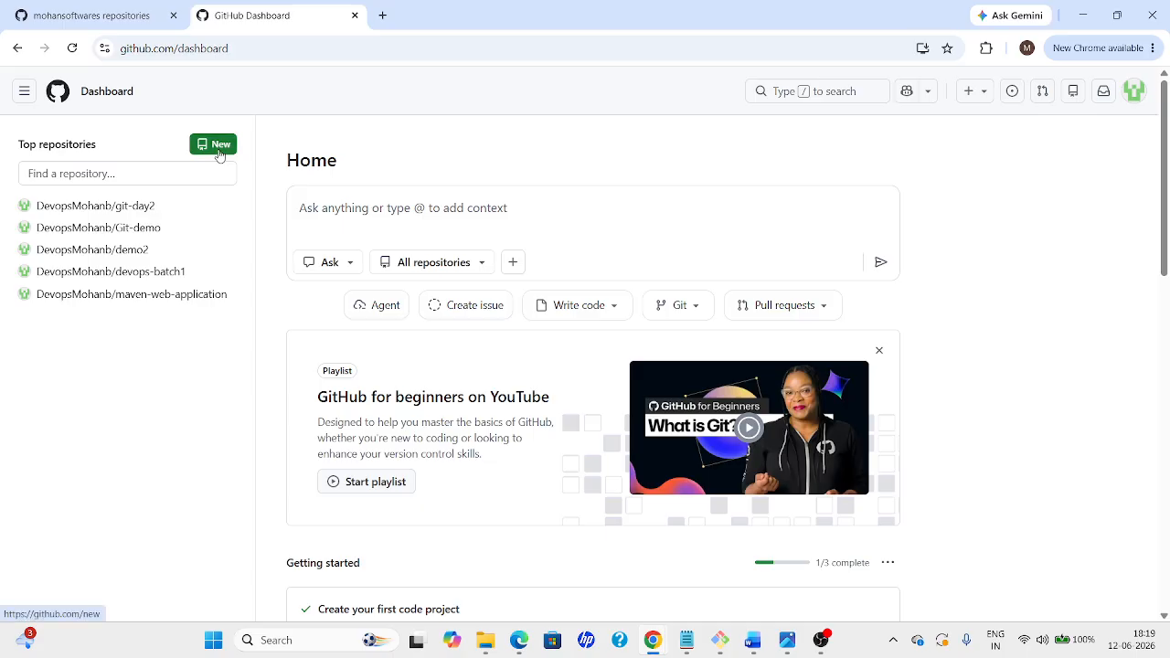
pyautogui.click(220, 153)
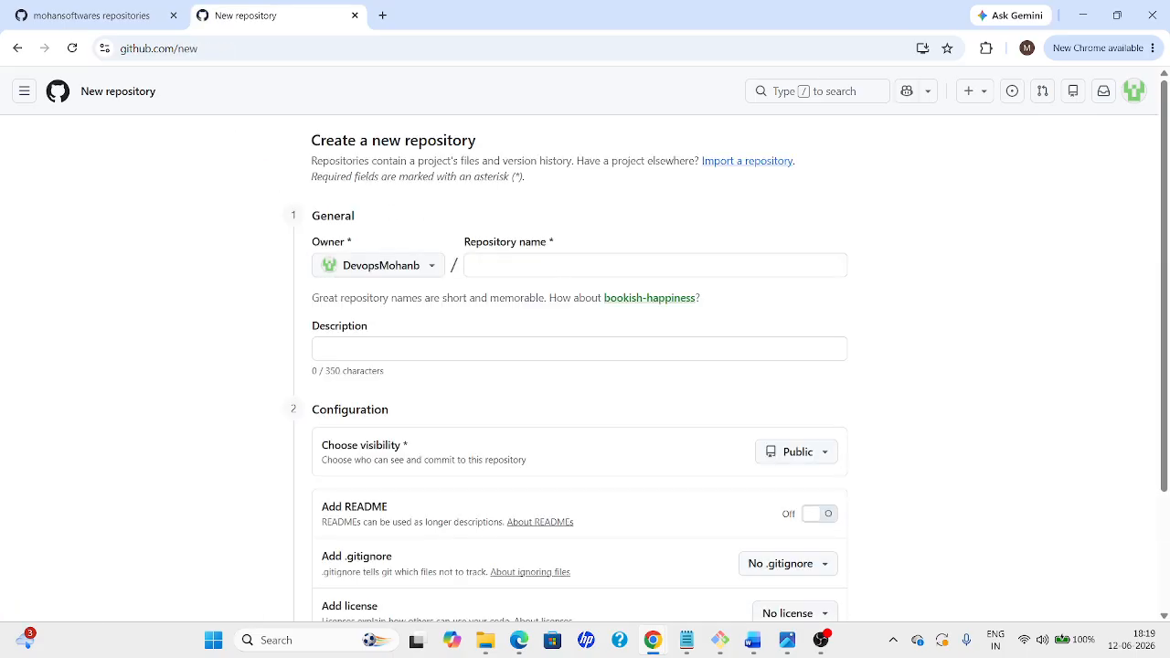
pyautogui.click(479, 261)
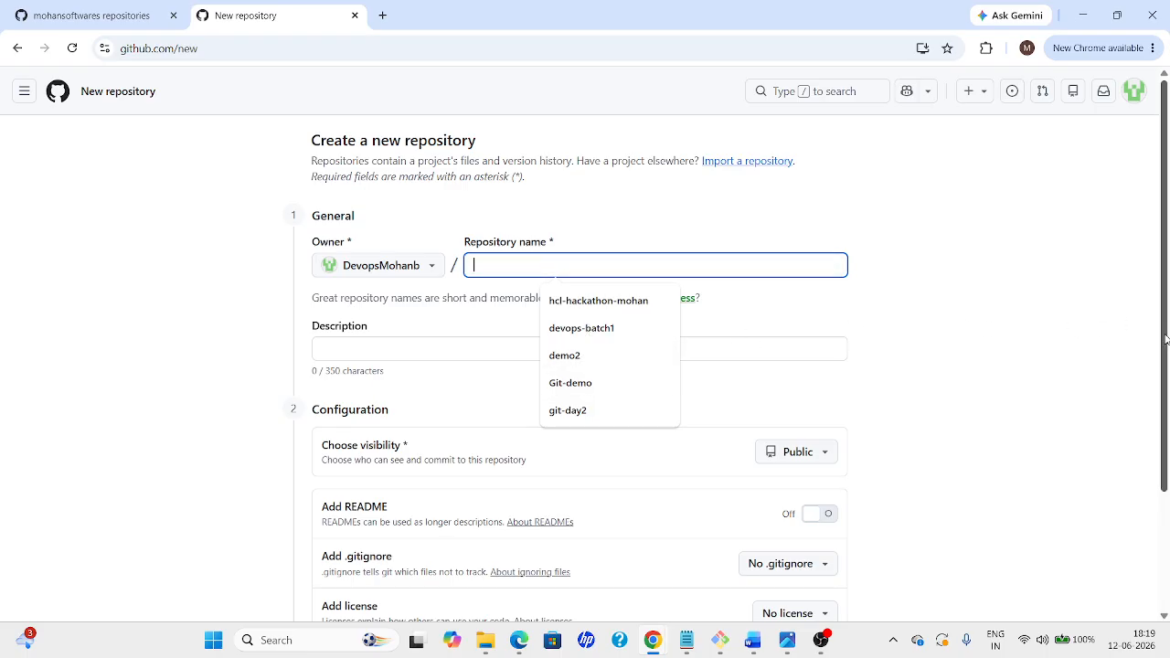
# - Look over the visibility options, leaving Public, then return to the dashboard without creating anything
pyautogui.scroll(-3, 1166, 338)
pyautogui.click(813, 320)
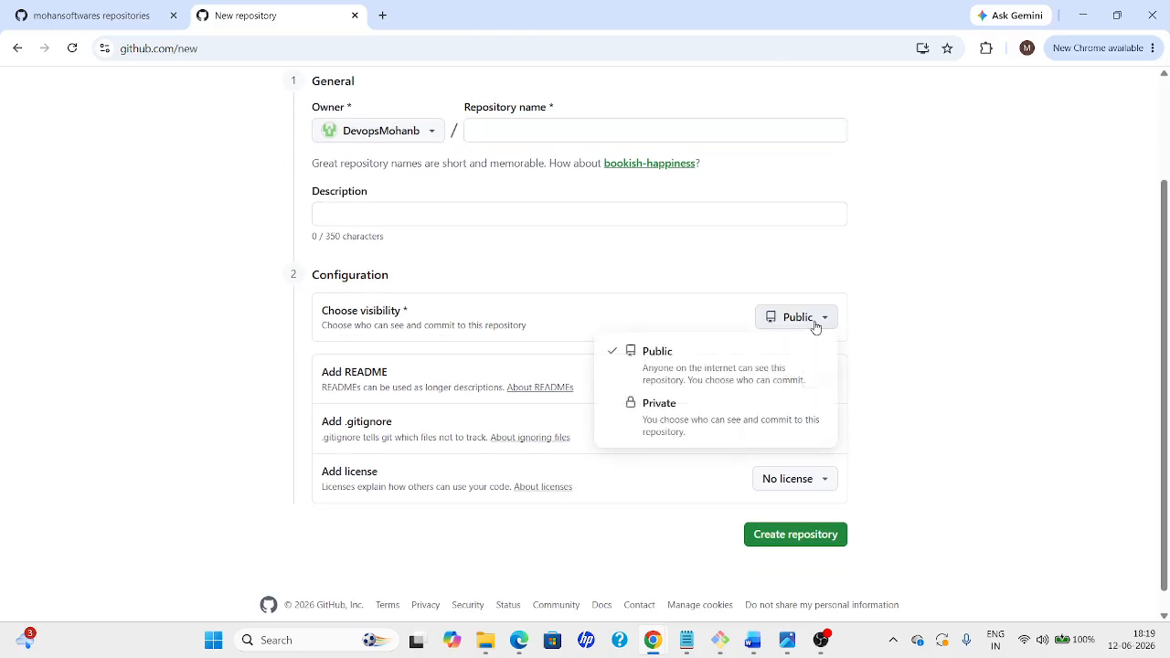
pyautogui.click(813, 323)
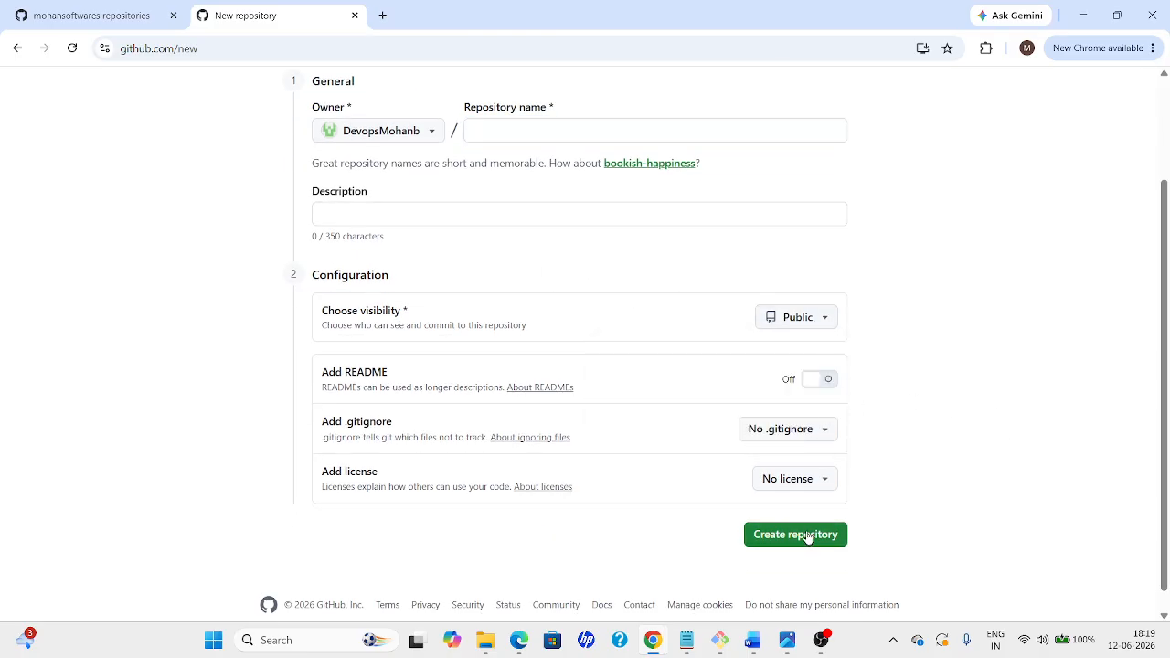
pyautogui.click(1164, 122)
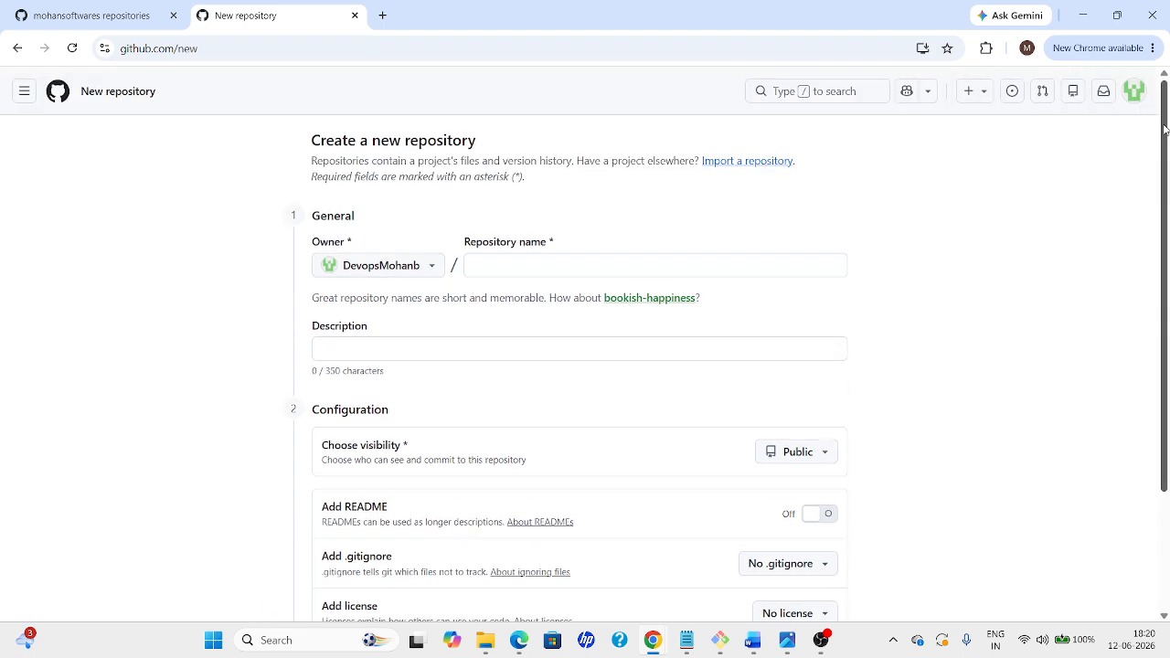
pyautogui.click(23, 90)
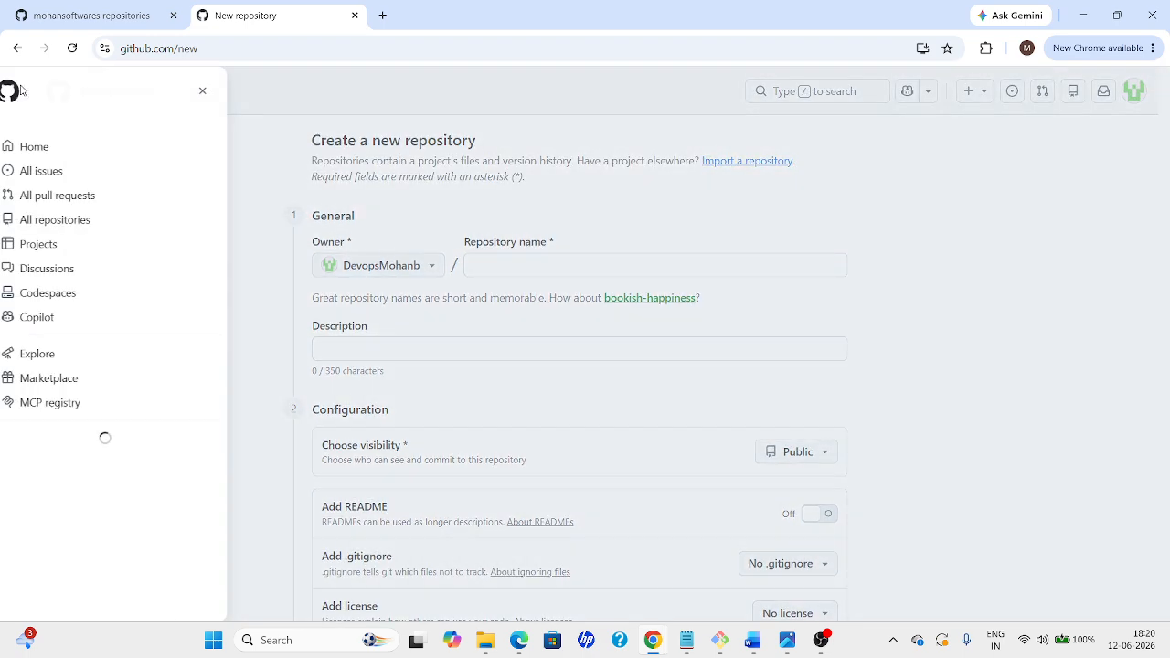
pyautogui.click(36, 153)
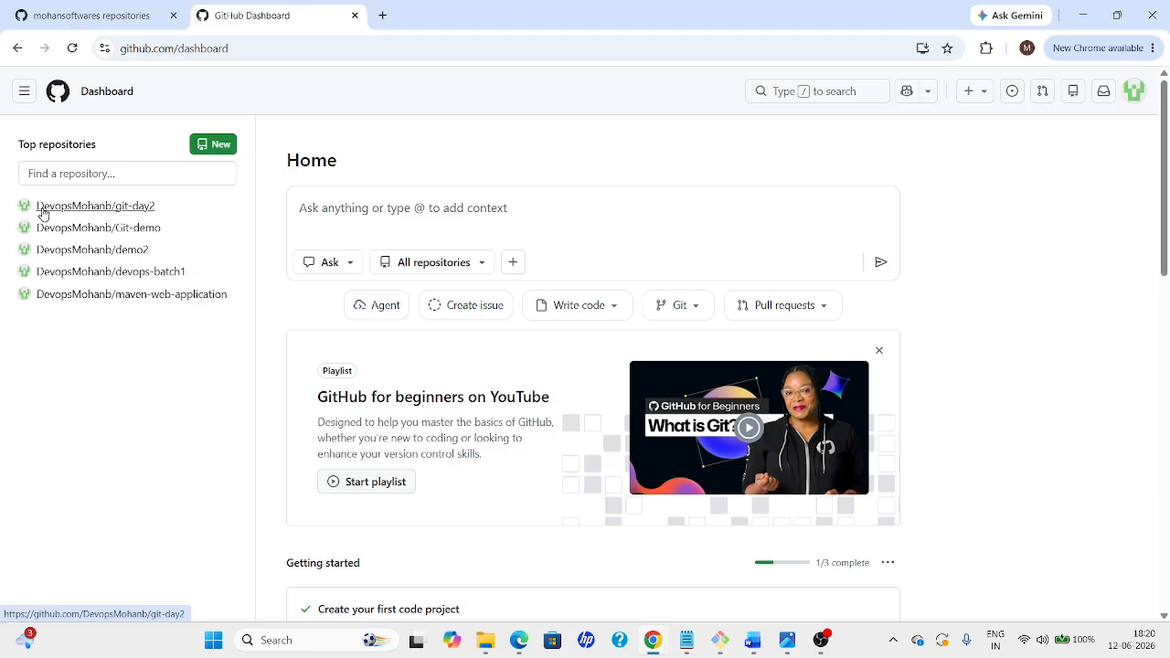
# - Open the git-day2 repository and its Issues tab
pyautogui.click(123, 212)
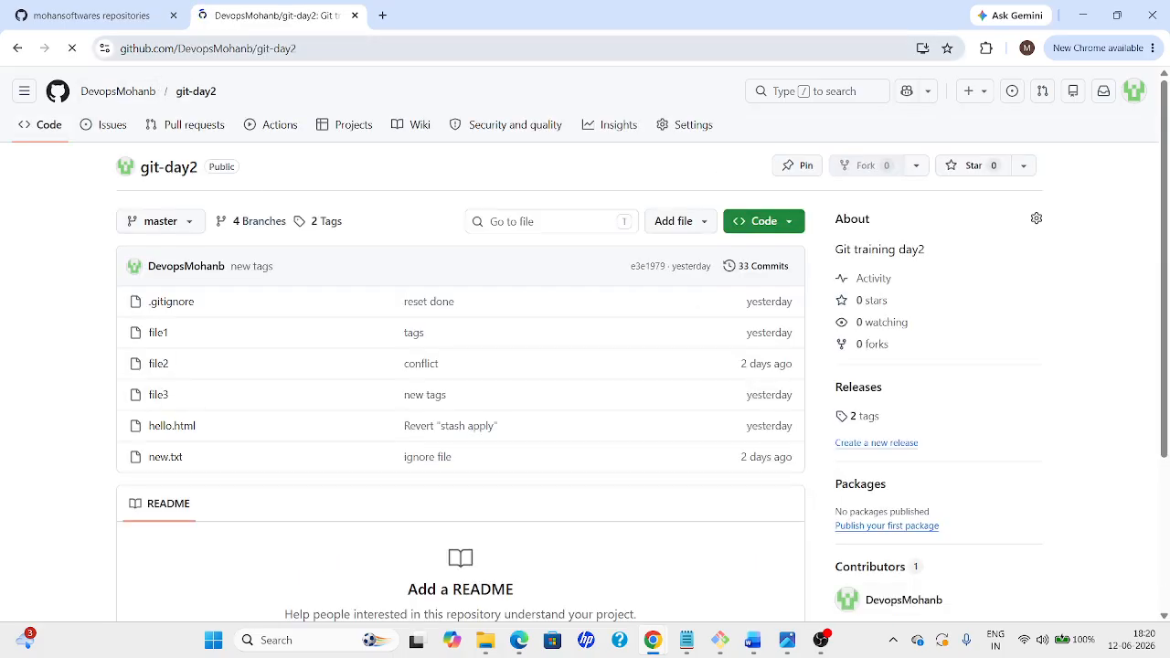
pyautogui.moveTo(254, 49); pyautogui.dragTo(323, 60)
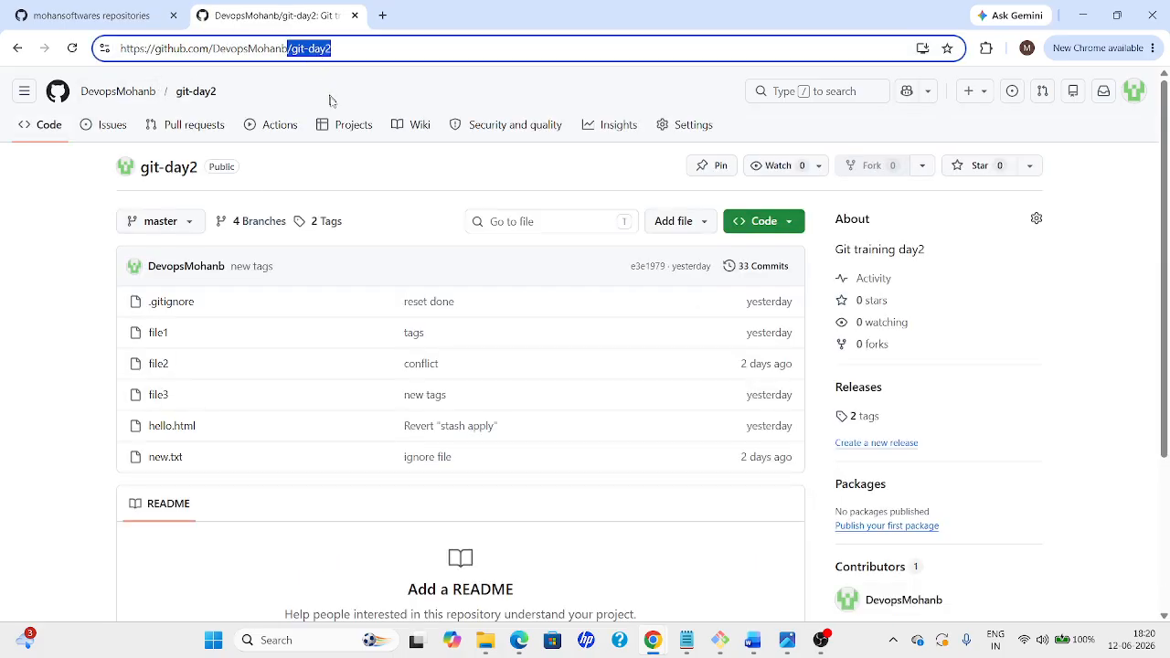
pyautogui.click(94, 134)
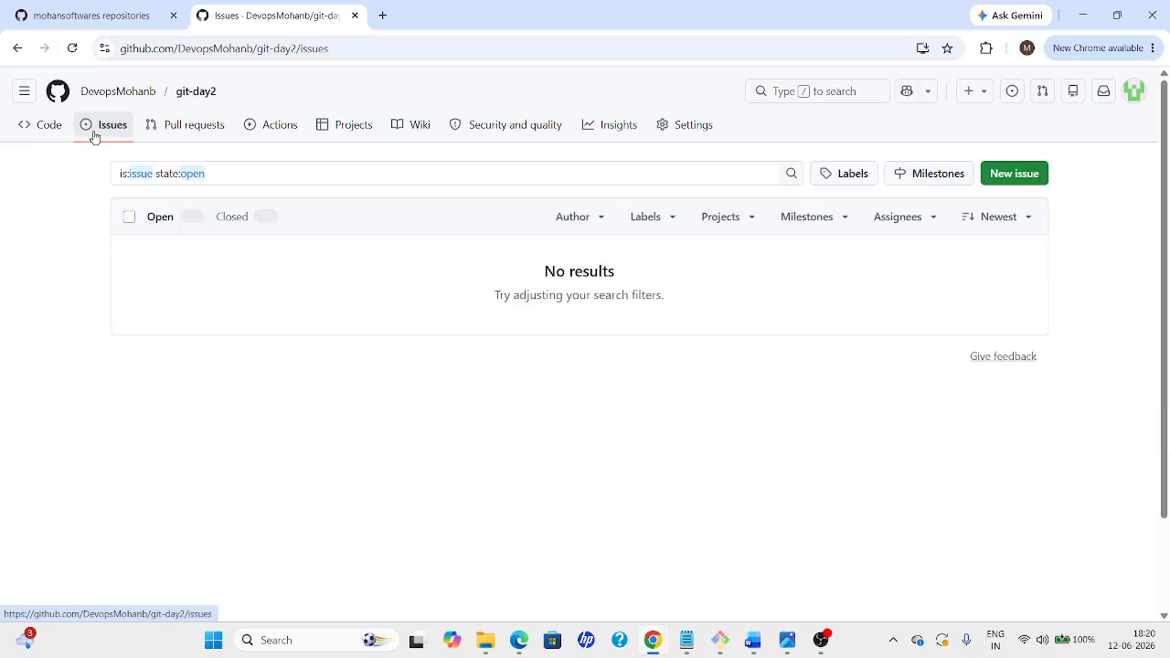
# - Create a new issue titled 'Index.html hav e conflict' with no description
pyautogui.click(1017, 178)
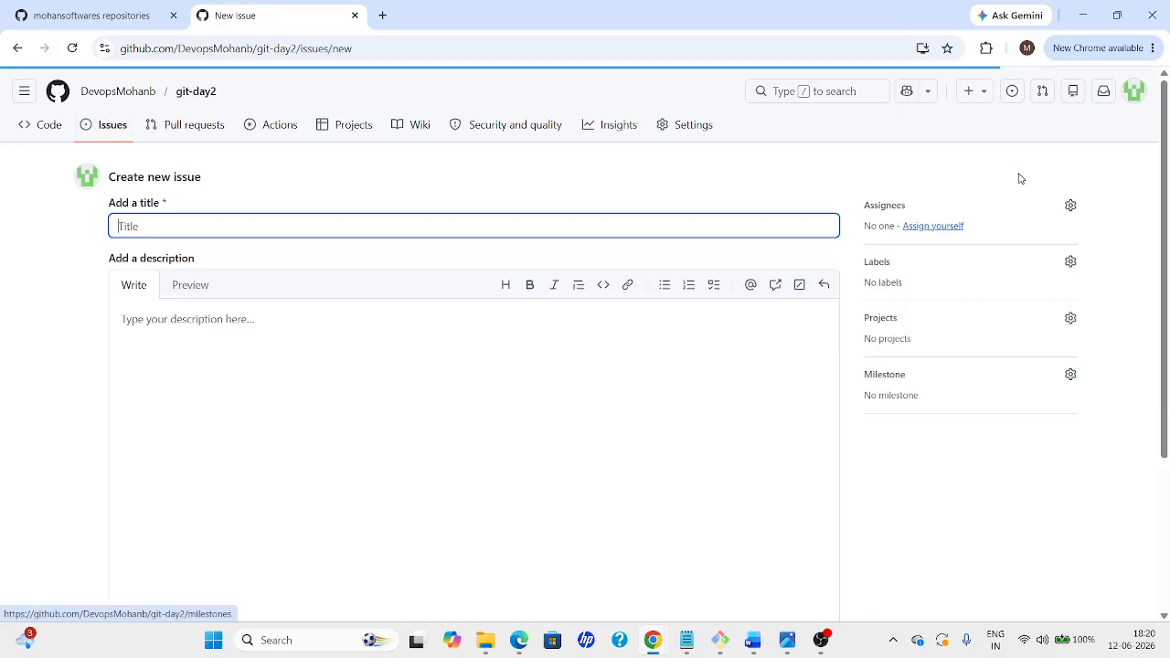
pyautogui.click(187, 319)
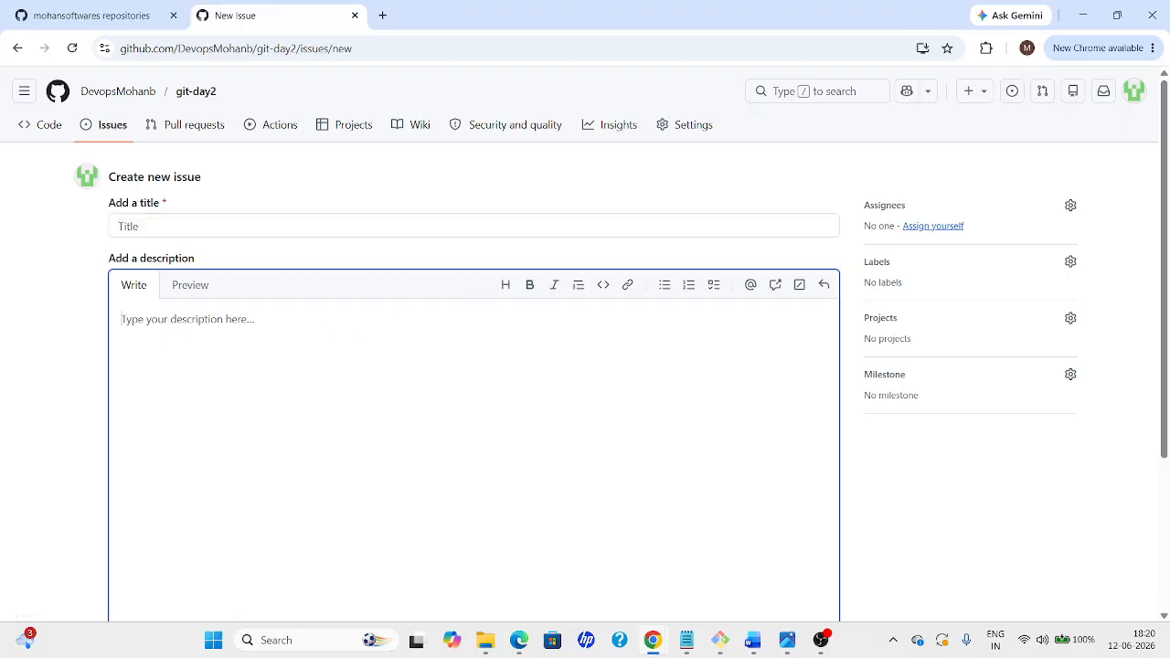
pyautogui.click(165, 226)
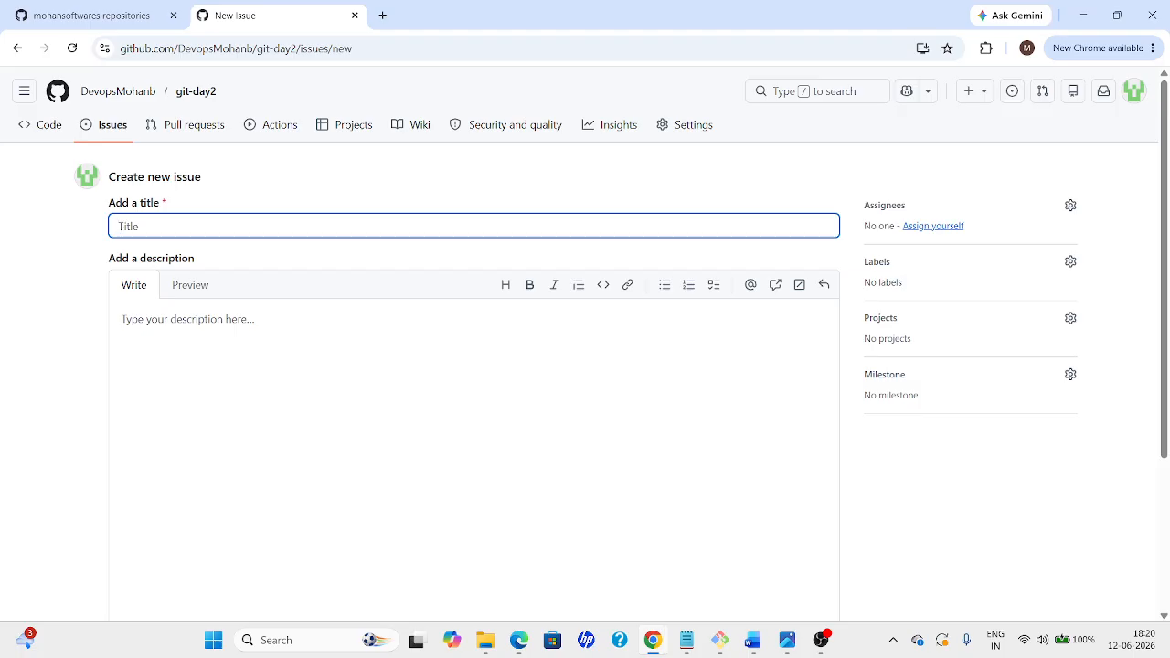
pyautogui.write('Index.html hav e conflict')
pyautogui.press('Tab')
pyautogui.press('Tab')
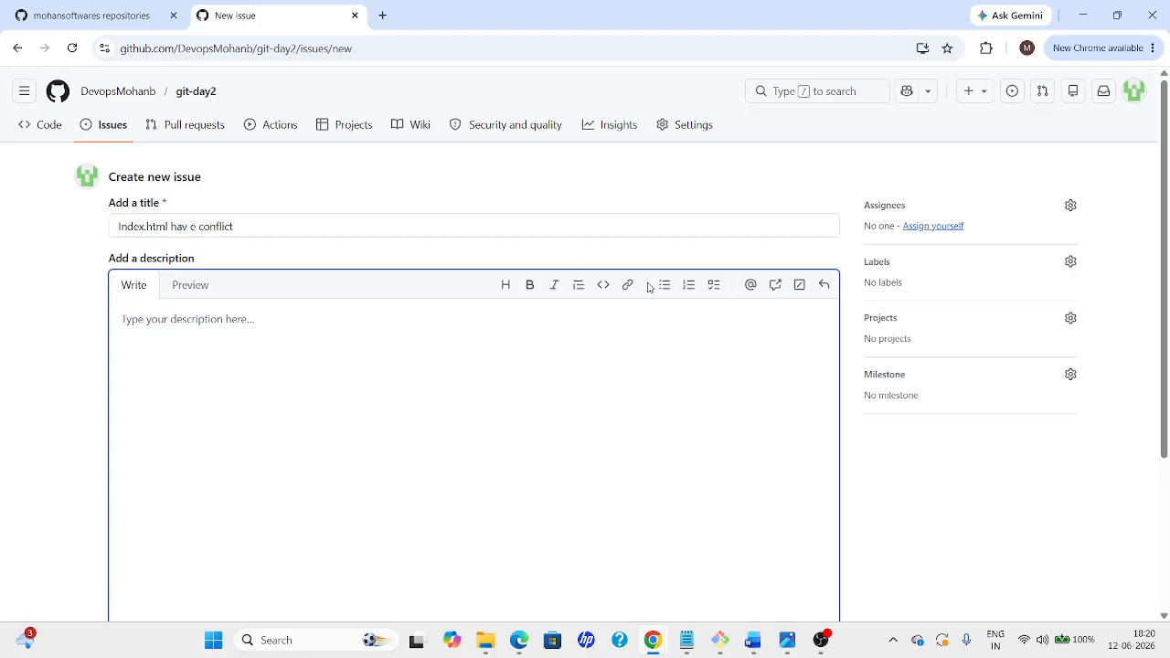
pyautogui.moveTo(1165, 243); pyautogui.dragTo(1166, 393)
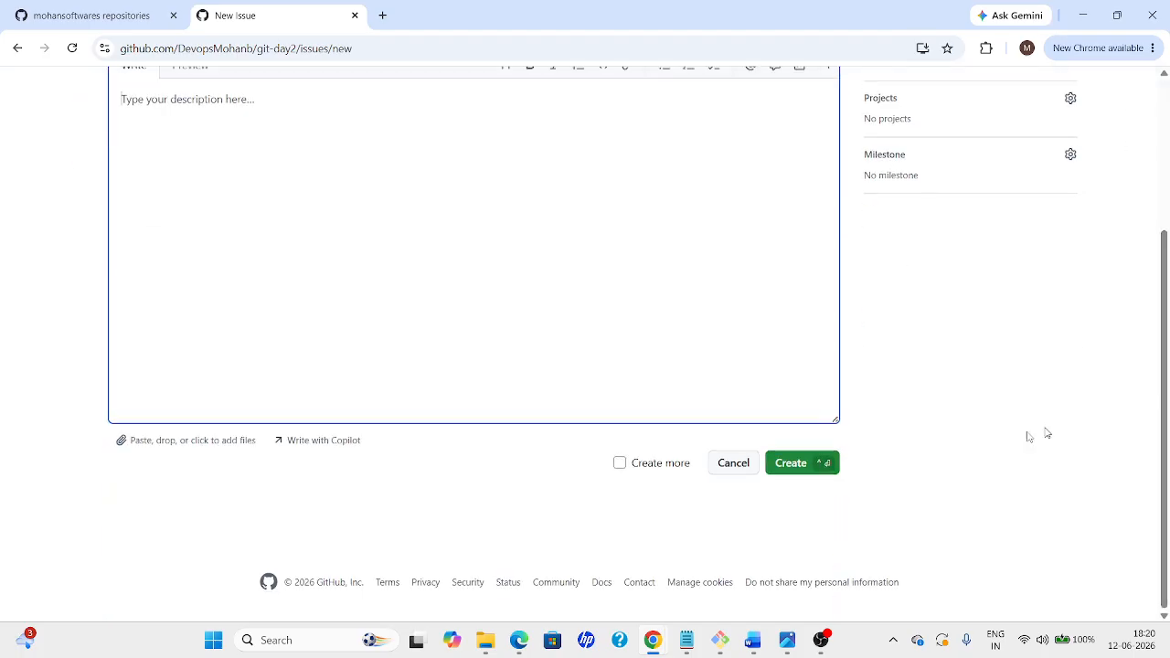
pyautogui.click(790, 463)
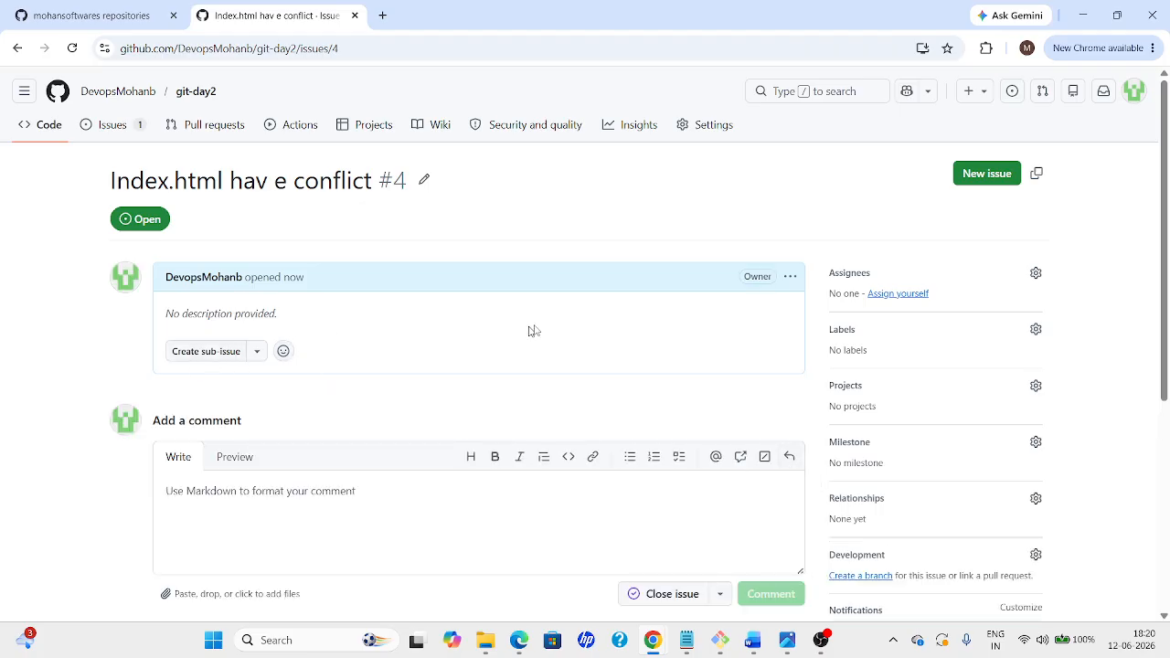
# - Fix issue #4's title to 'Index.html have conflict' by removing the stray space
pyautogui.click(227, 511)
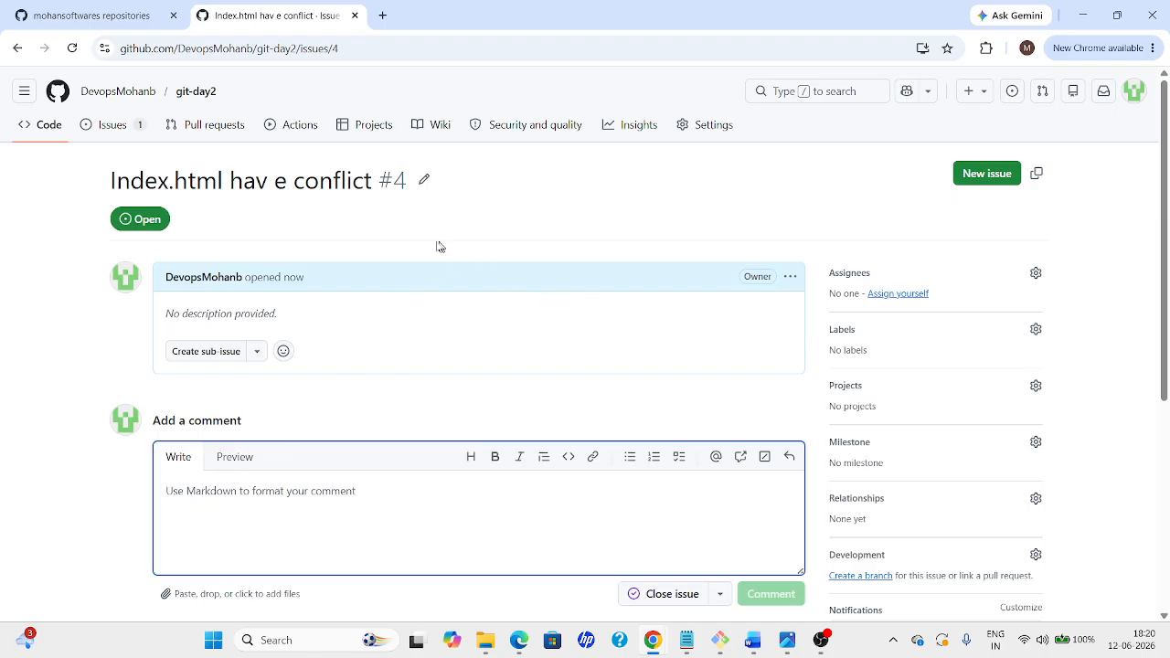
pyautogui.moveTo(1165, 226); pyautogui.dragTo(1168, 375)
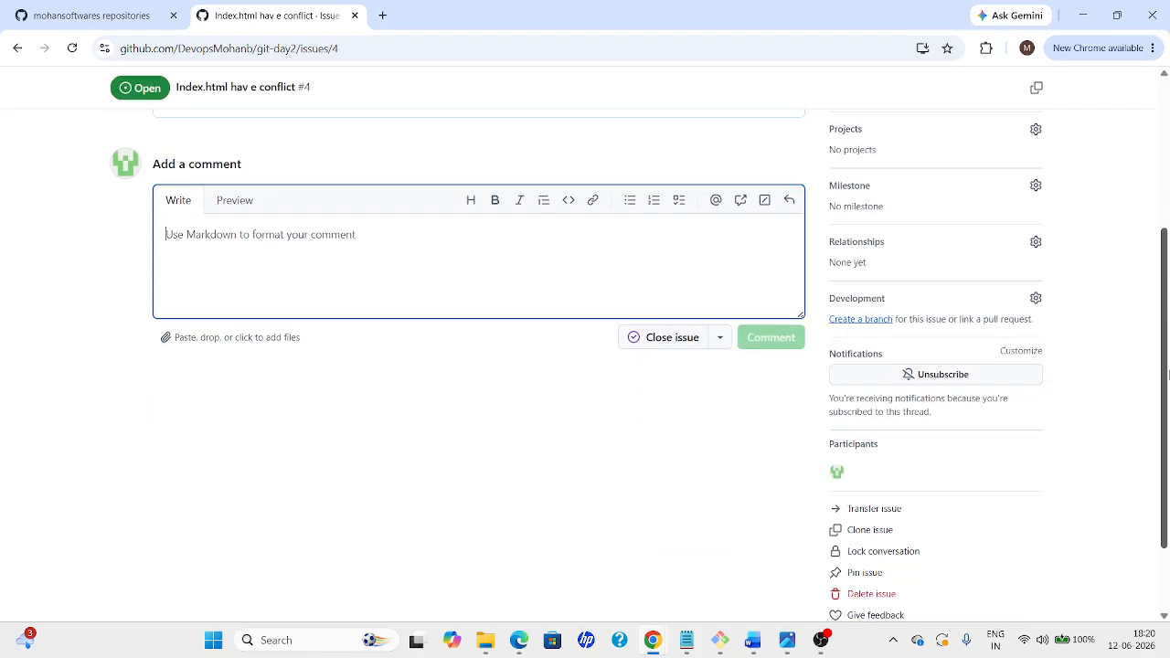
pyautogui.scroll(3, 1167, 375)
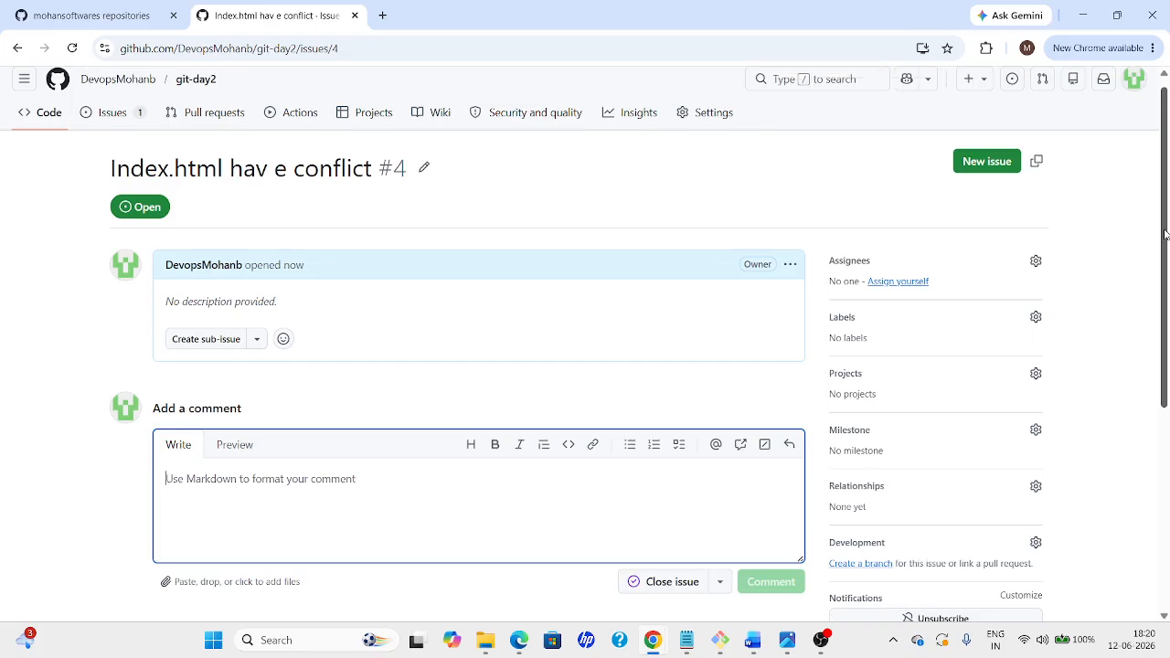
pyautogui.click(426, 167)
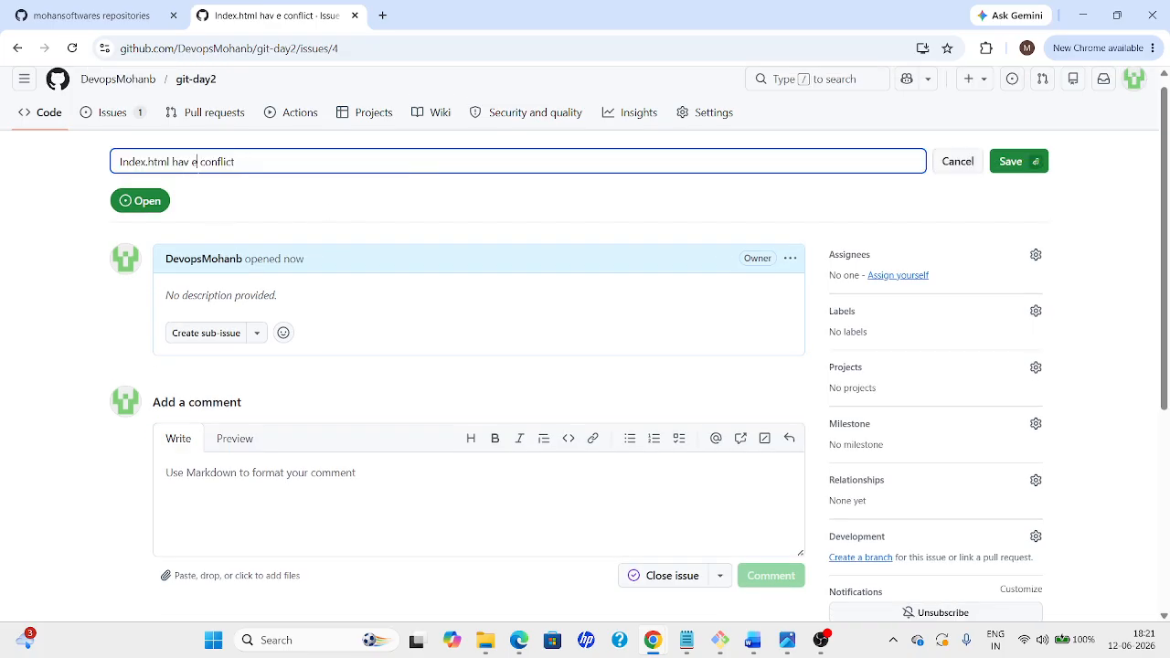
pyautogui.click(187, 162)
pyautogui.press('BackSpace')
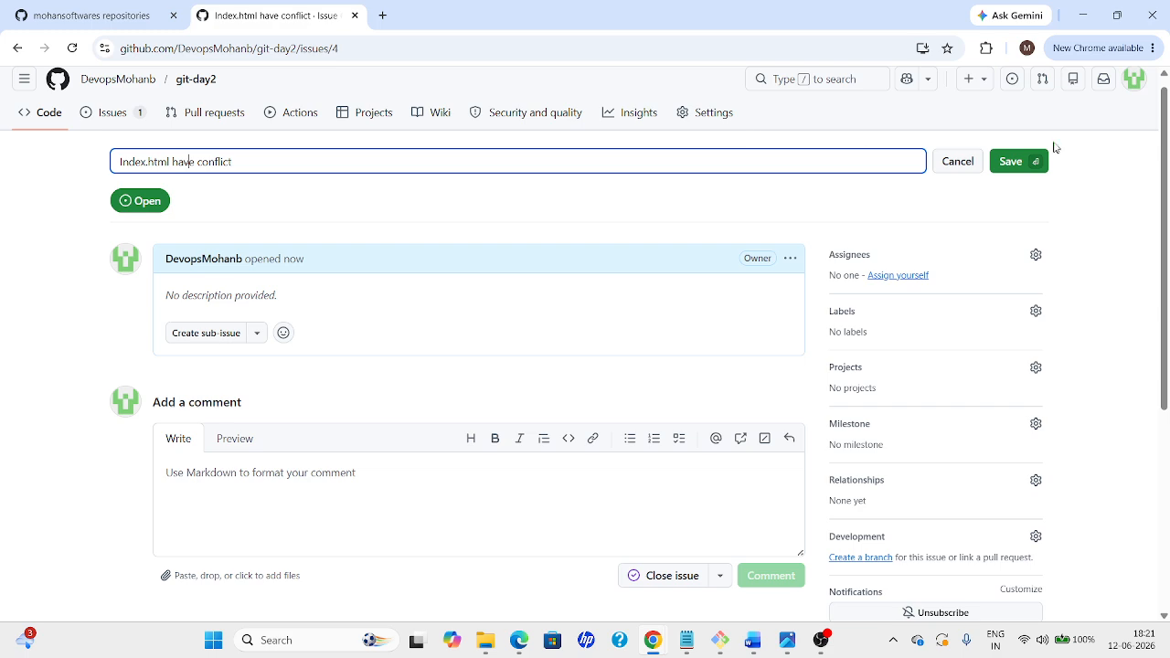
pyautogui.click(1018, 175)
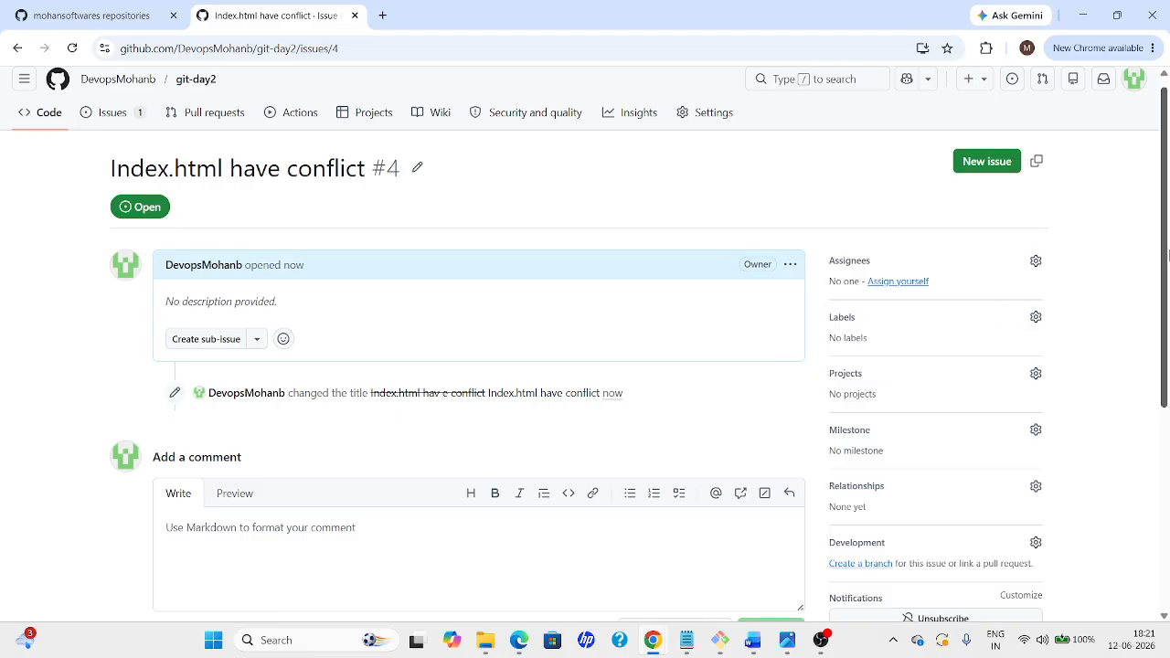
# - Close issue #4 as completed and go back to the git-day2 issues list
pyautogui.moveTo(1166, 256); pyautogui.dragTo(1166, 393)
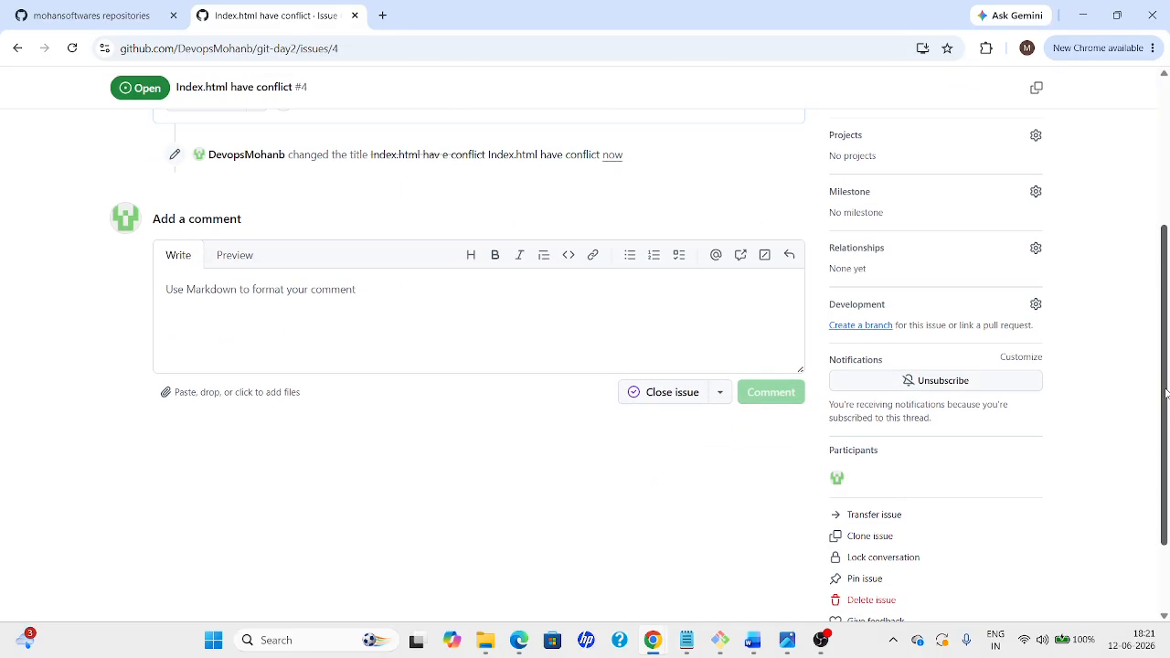
pyautogui.click(421, 315)
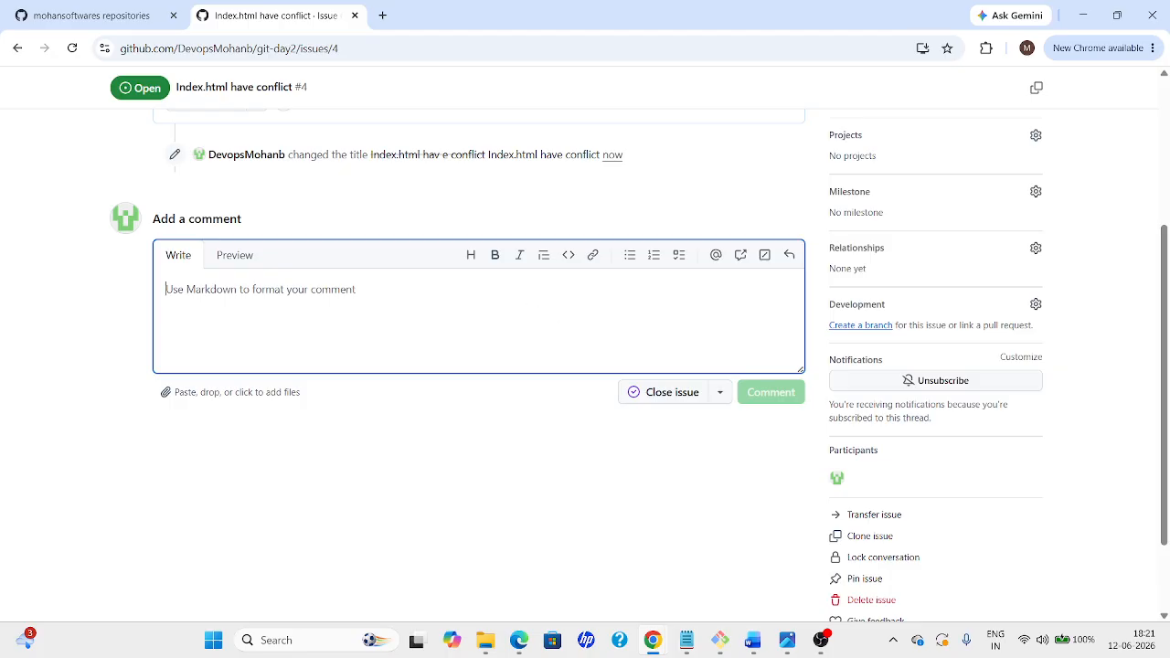
pyautogui.click(668, 399)
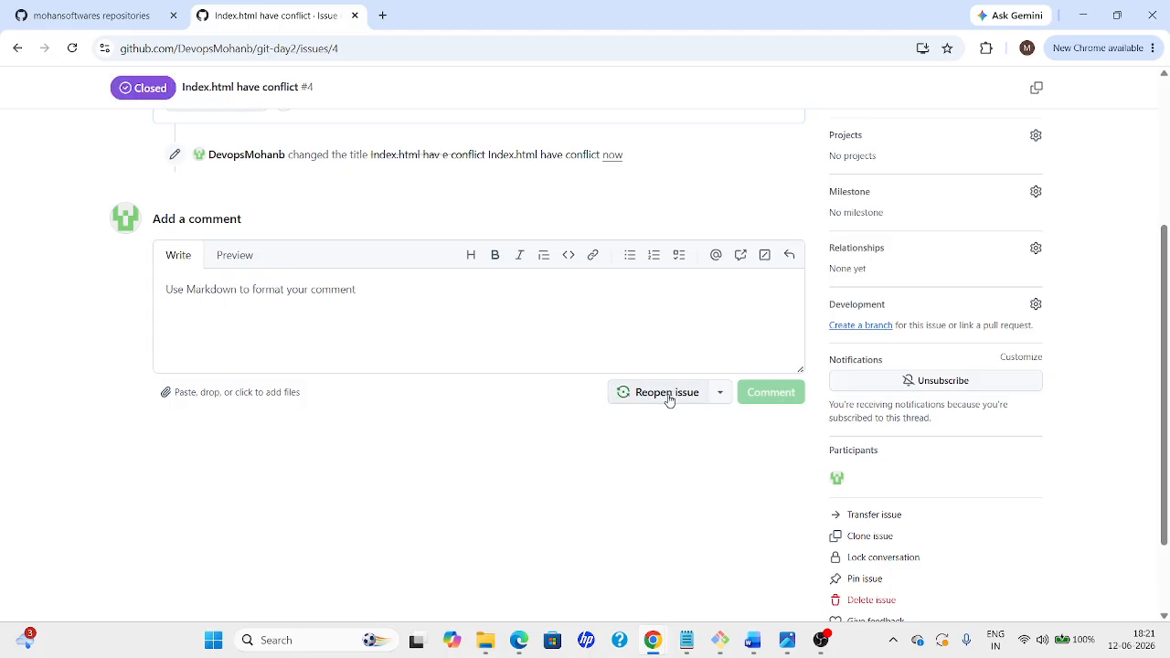
pyautogui.scroll(3, 480, 174)
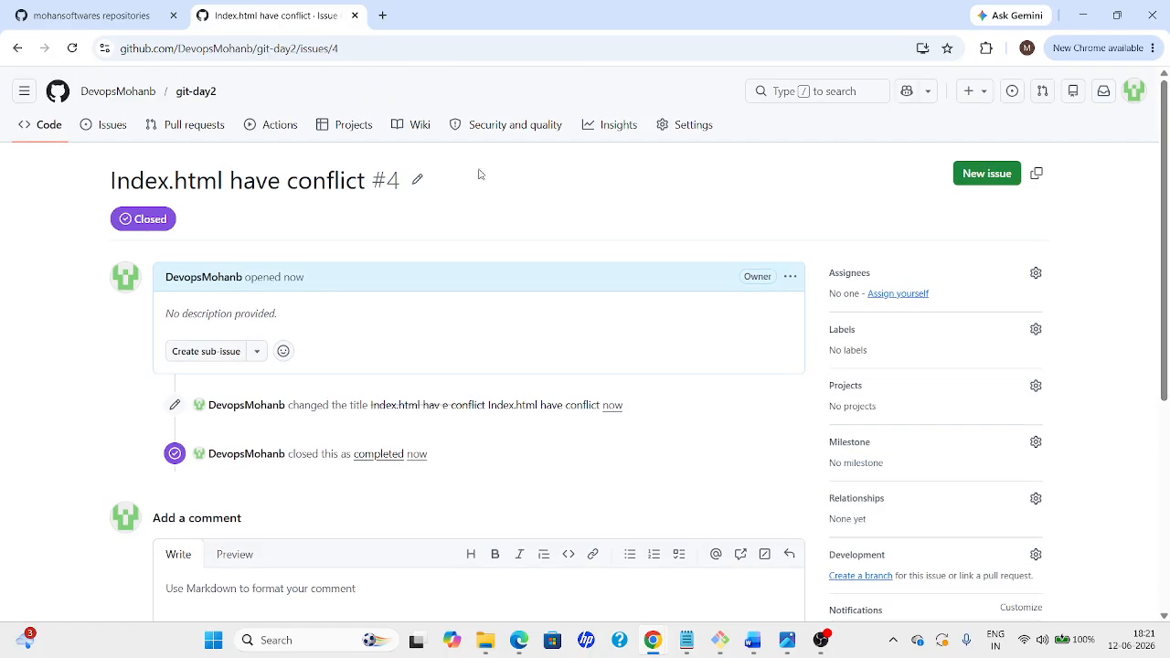
pyautogui.click(113, 129)
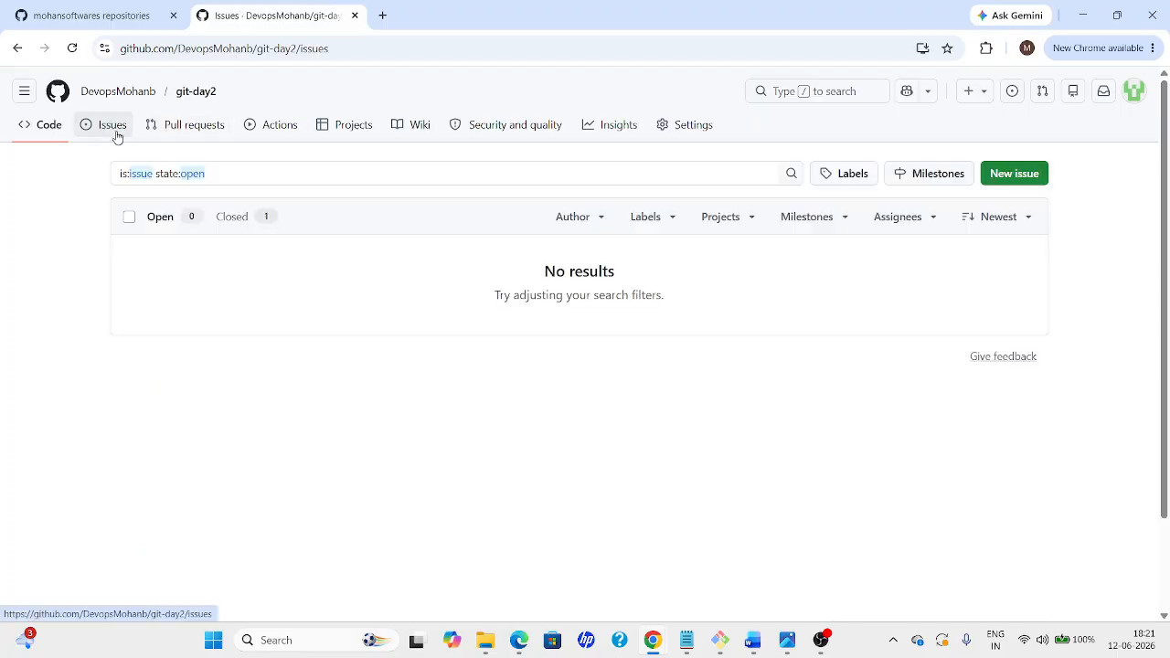
# - Switch git-day2 to the dev1 branch and start a pull request from it
pyautogui.click(180, 128)
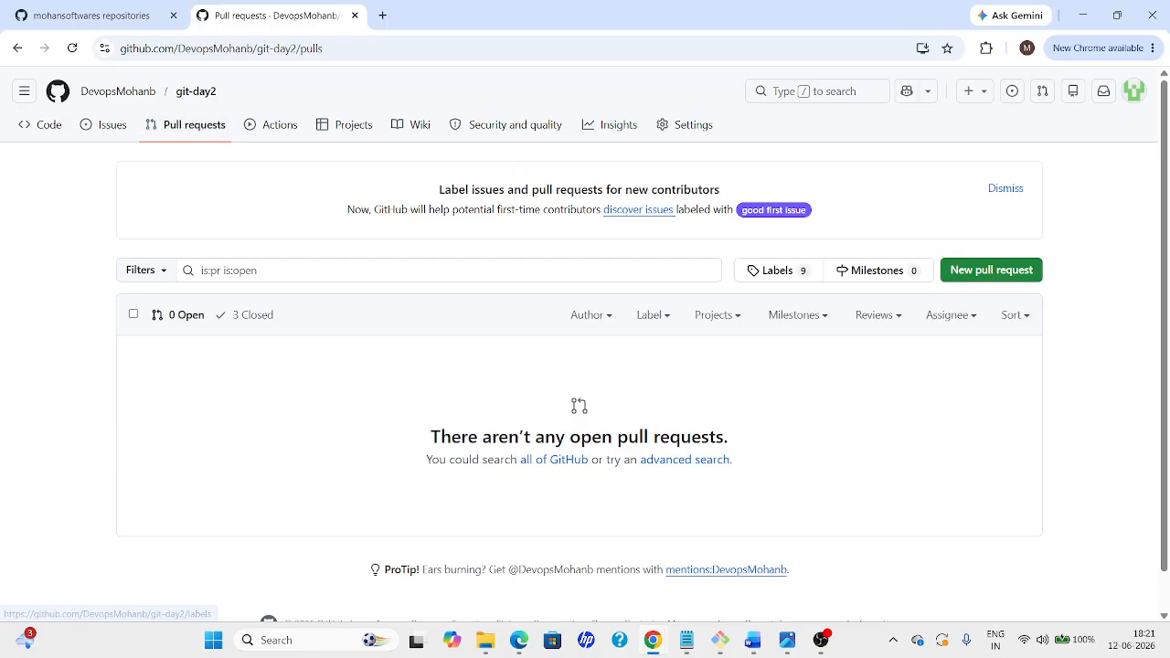
pyautogui.click(39, 126)
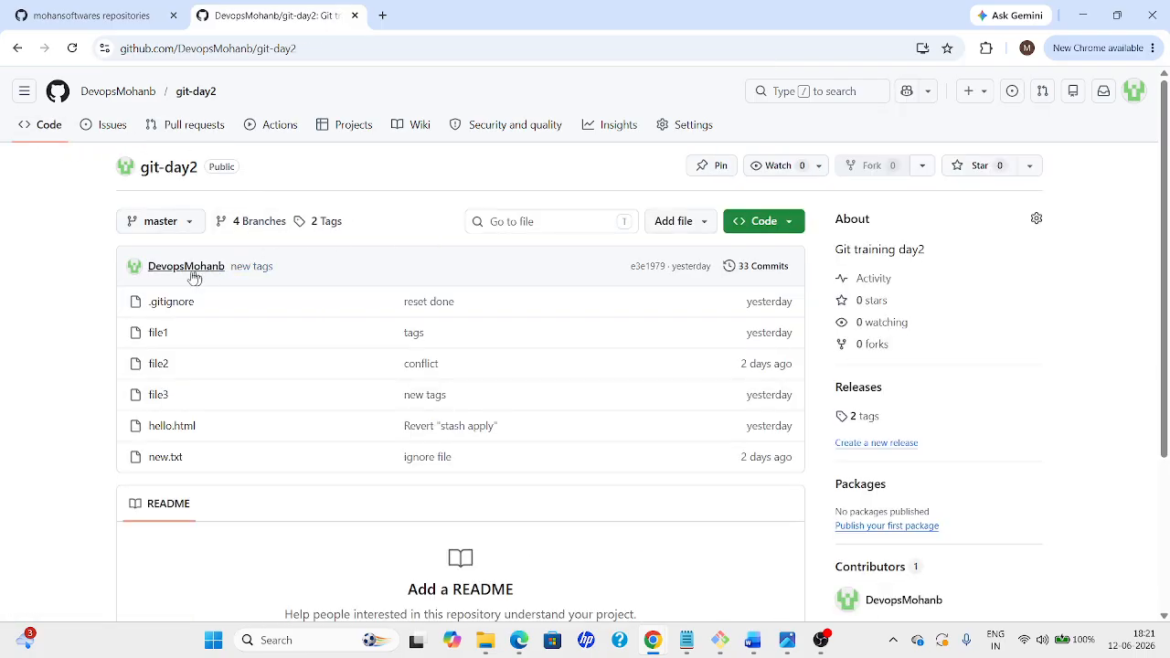
pyautogui.click(177, 225)
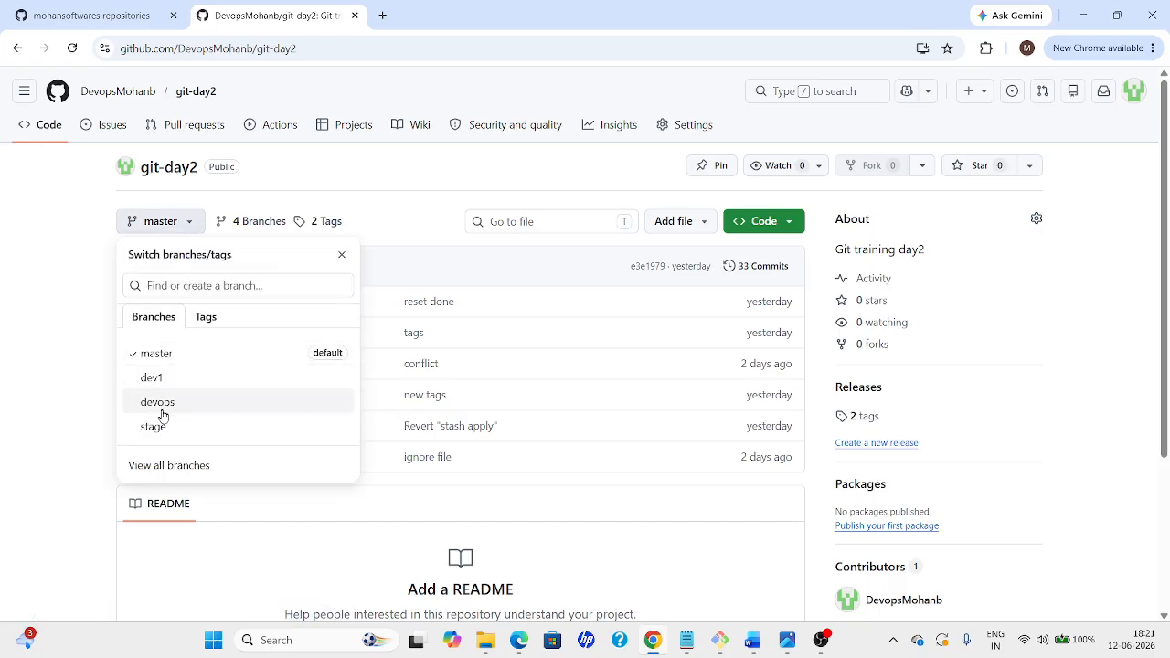
pyautogui.click(151, 379)
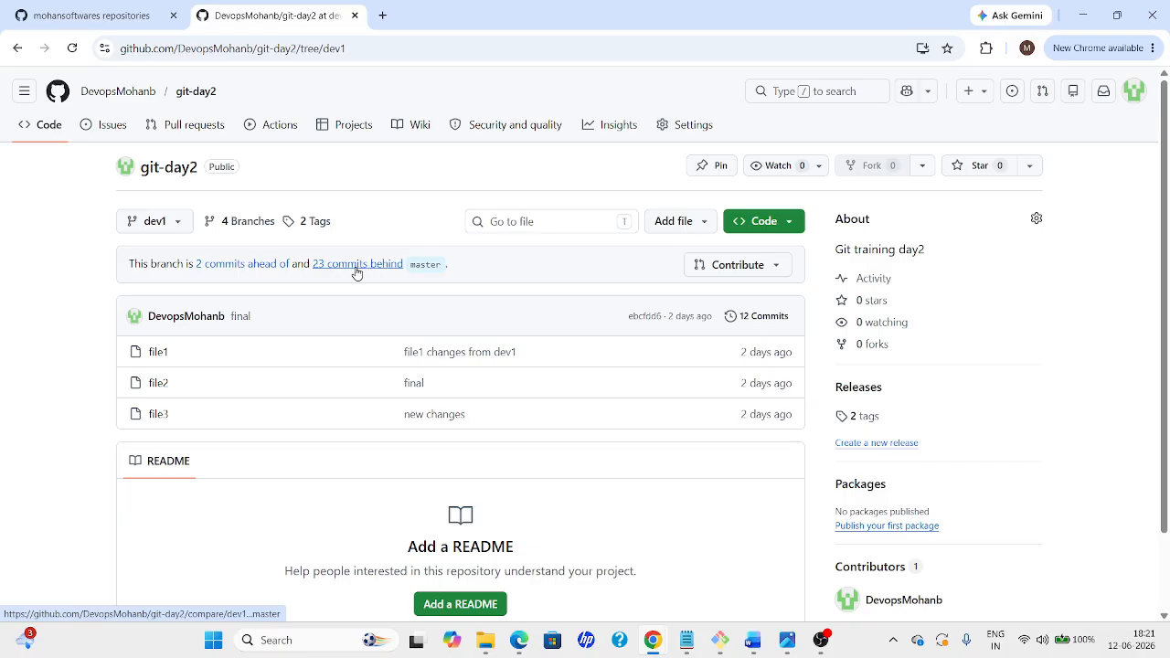
pyautogui.click(741, 267)
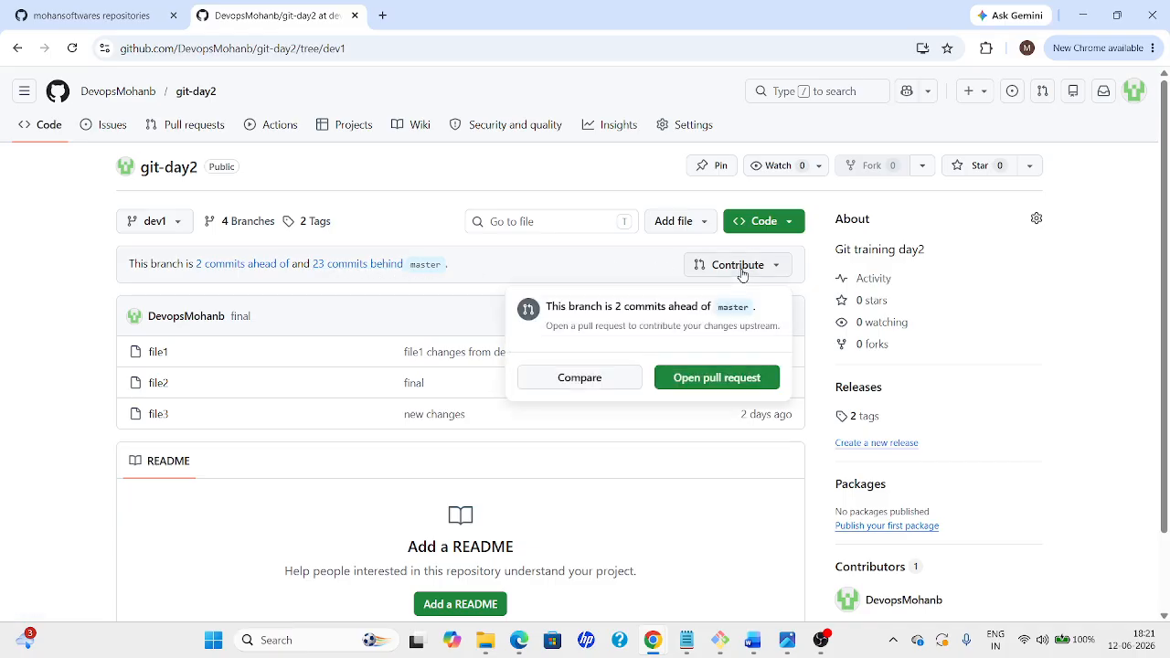
pyautogui.click(684, 378)
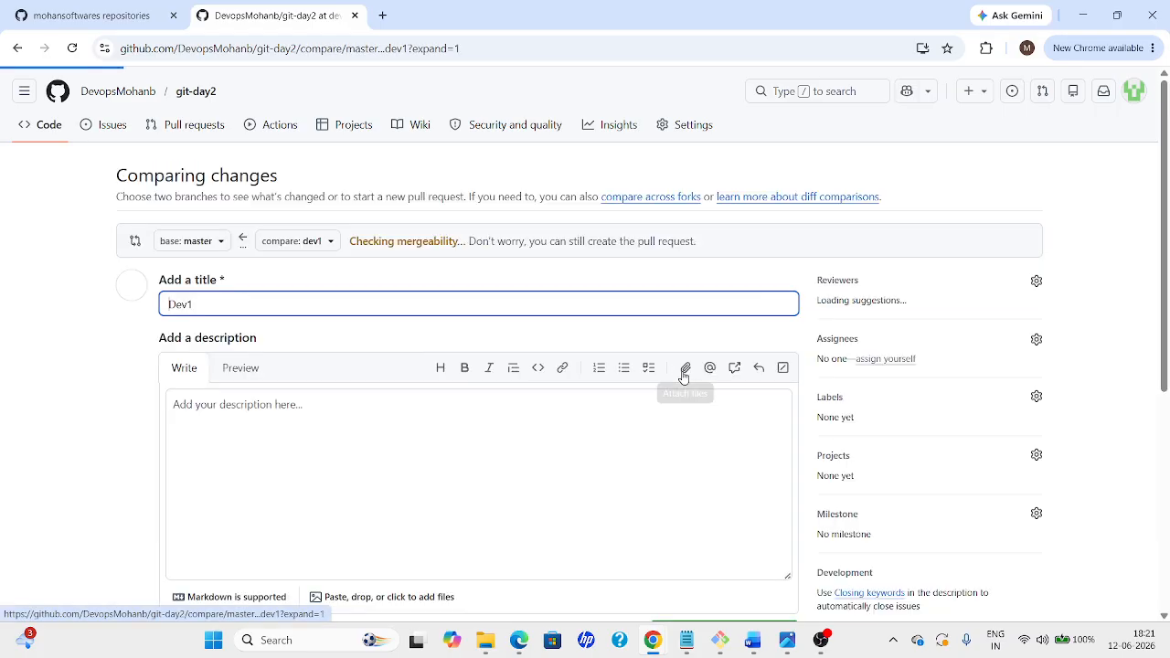
# - Try swapping base and compare branches, then settle on base master and compare dev1
pyautogui.click(194, 244)
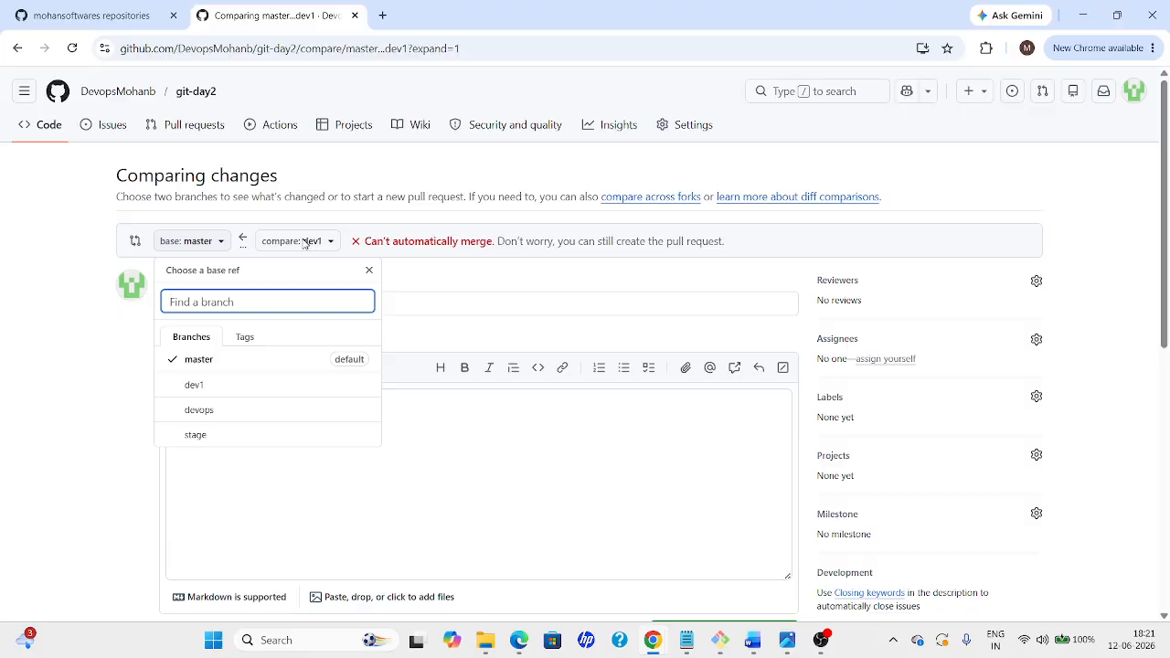
pyautogui.click(186, 250)
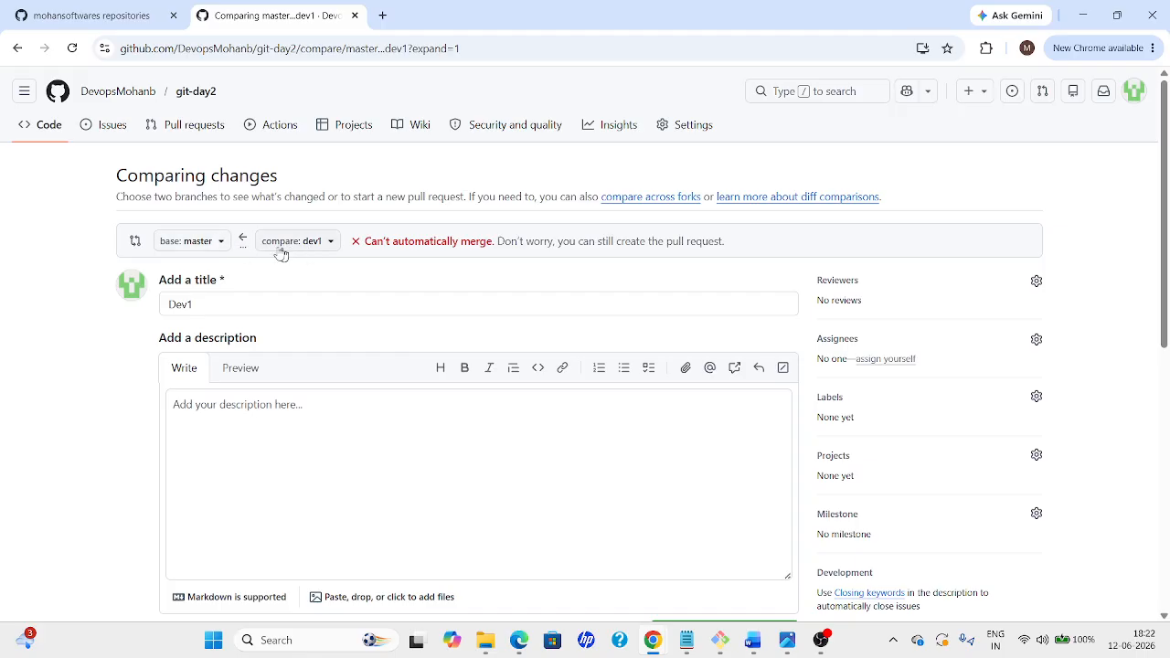
pyautogui.click(213, 247)
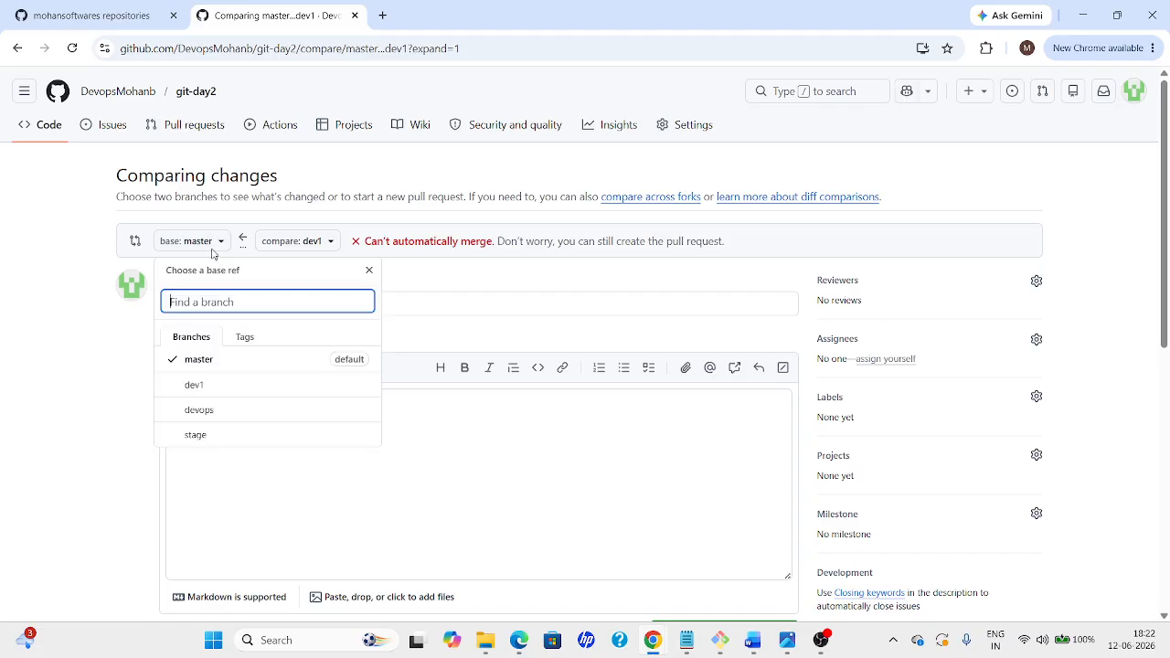
pyautogui.click(194, 387)
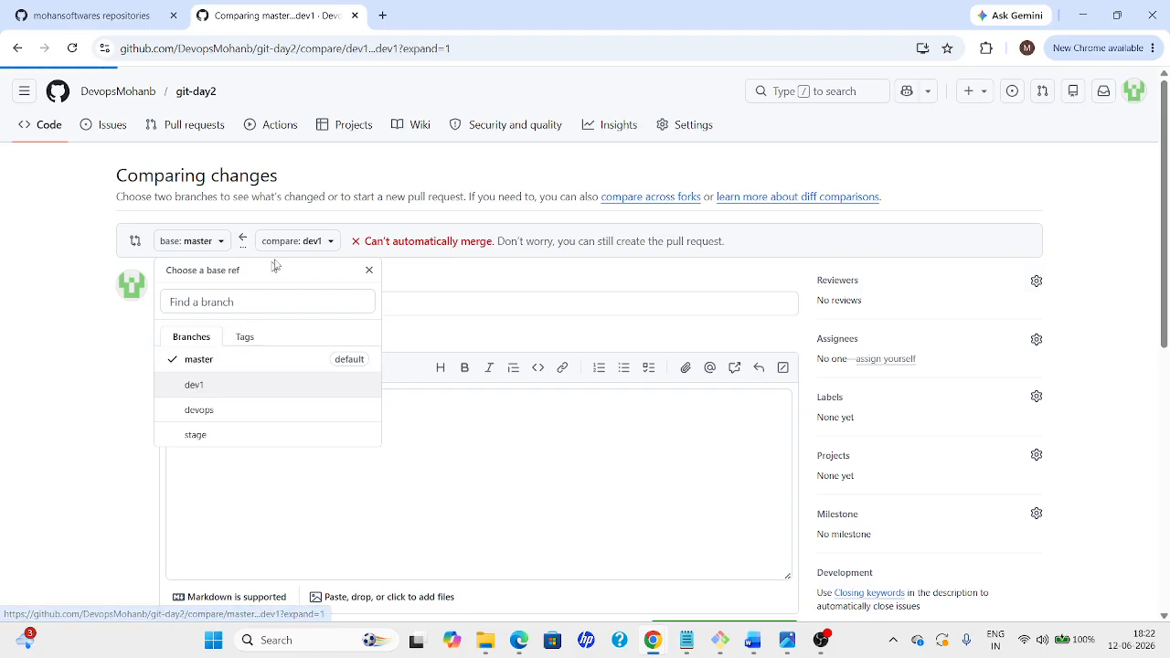
pyautogui.click(304, 249)
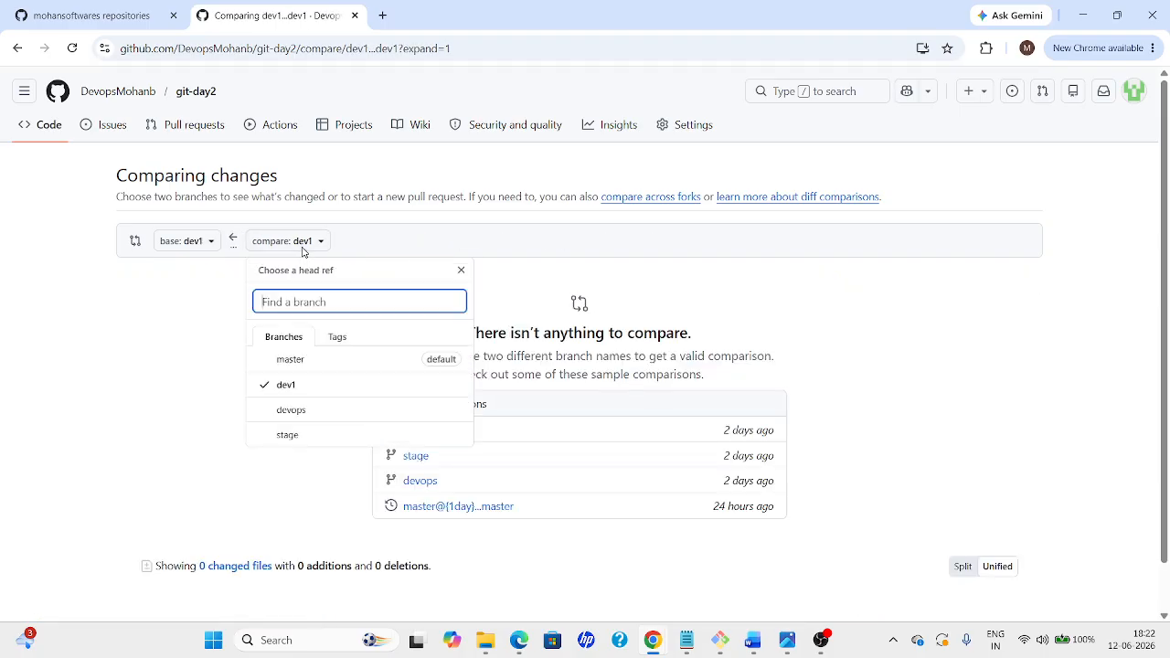
pyautogui.click(294, 365)
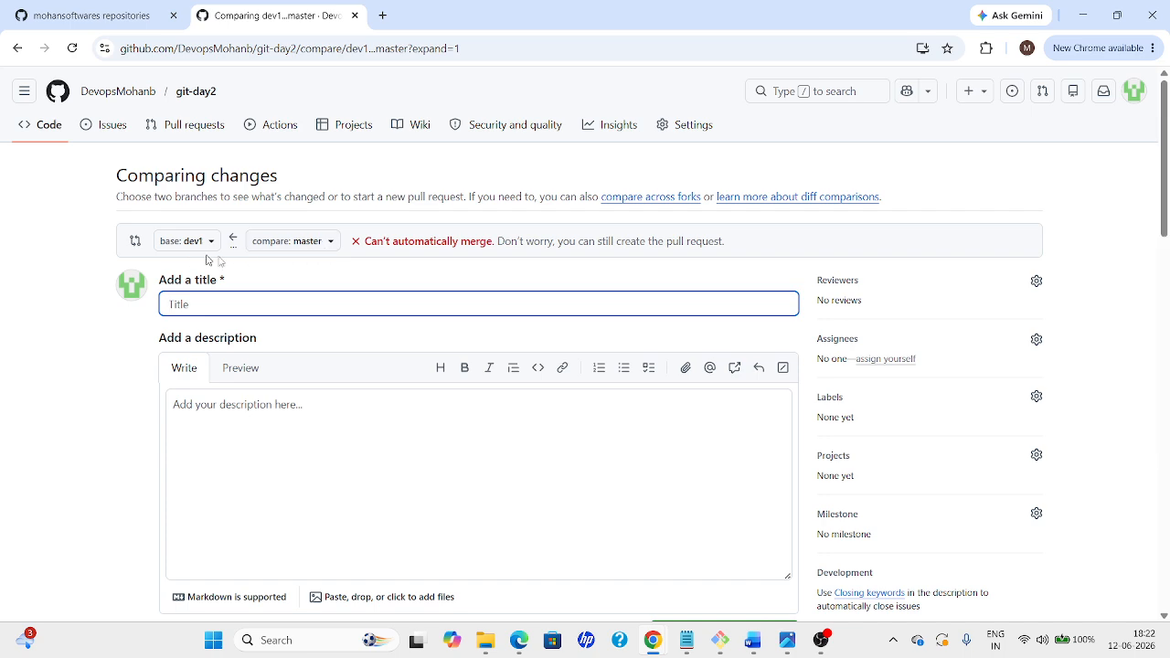
pyautogui.moveTo(364, 241); pyautogui.dragTo(510, 241)
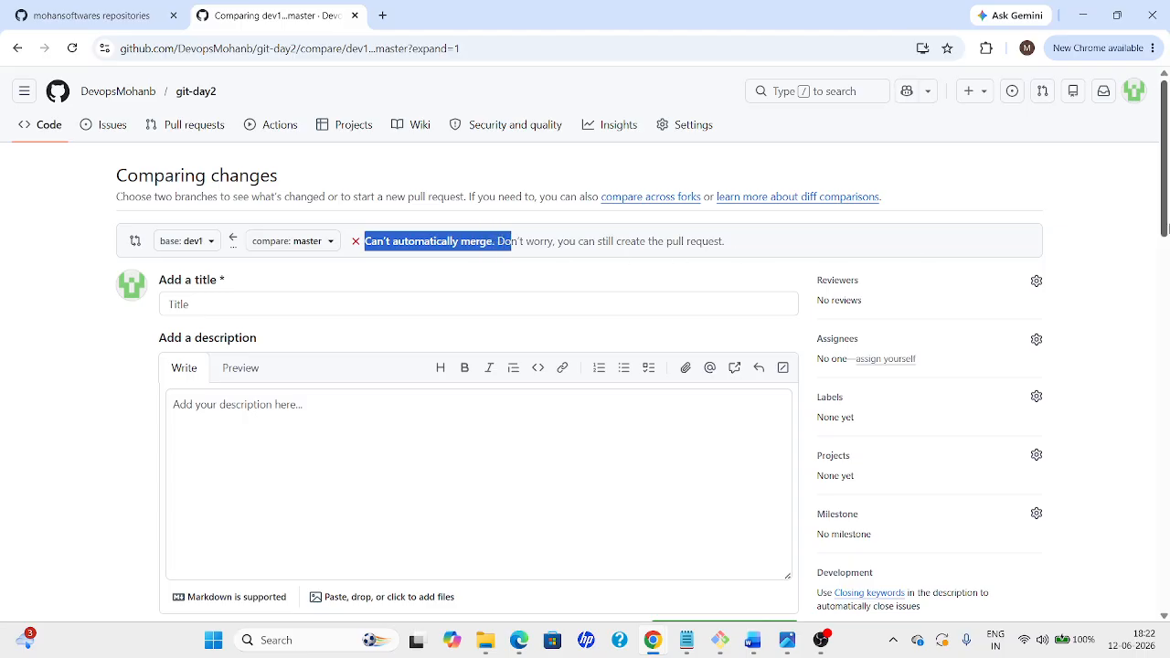
pyautogui.moveTo(1164, 232)
pyautogui.mouseDown()
pyautogui.moveTo(1165, 377)
pyautogui.moveTo(1165, 247)
pyautogui.mouseUp()
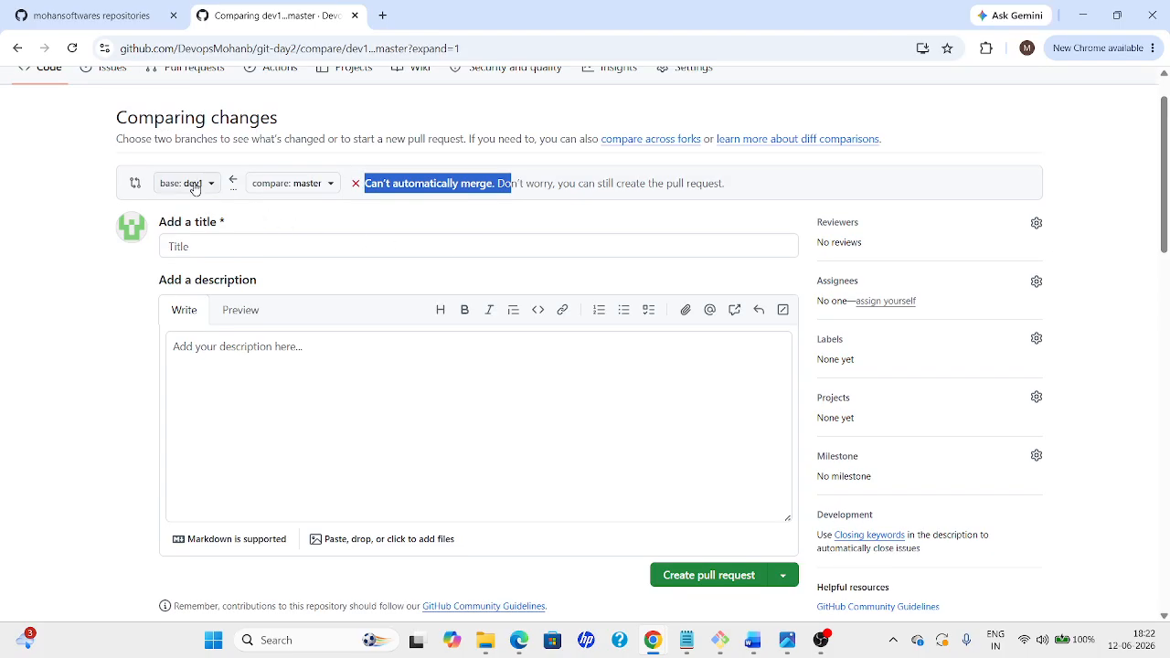
pyautogui.click(305, 184)
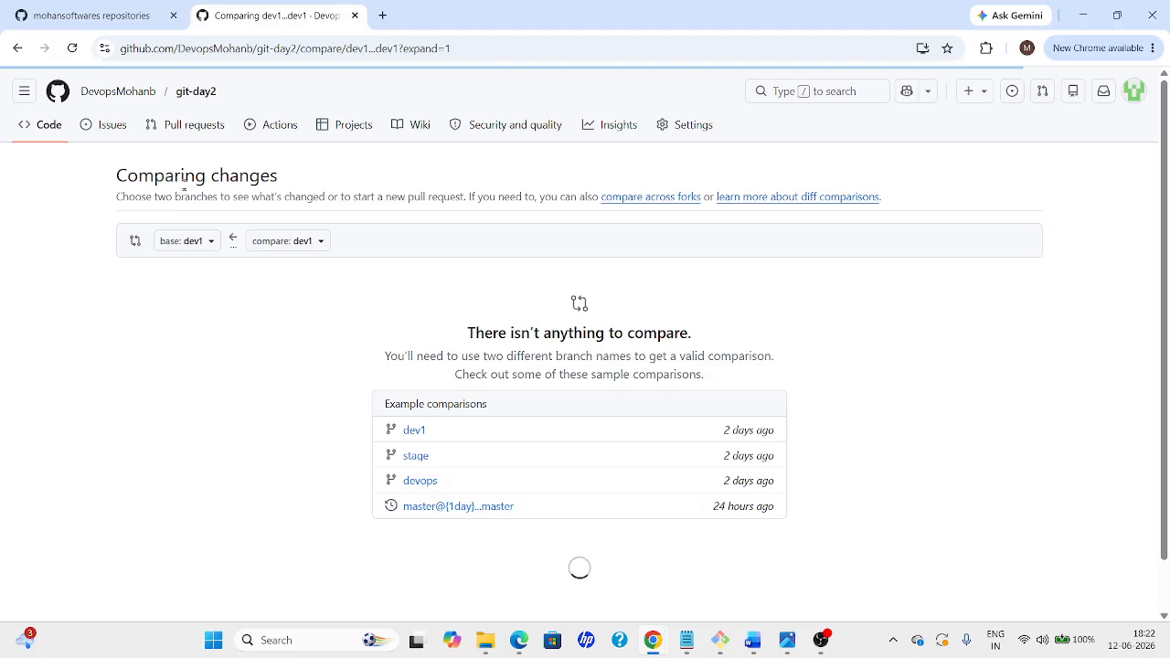
pyautogui.click(183, 240)
pyautogui.click(193, 358)
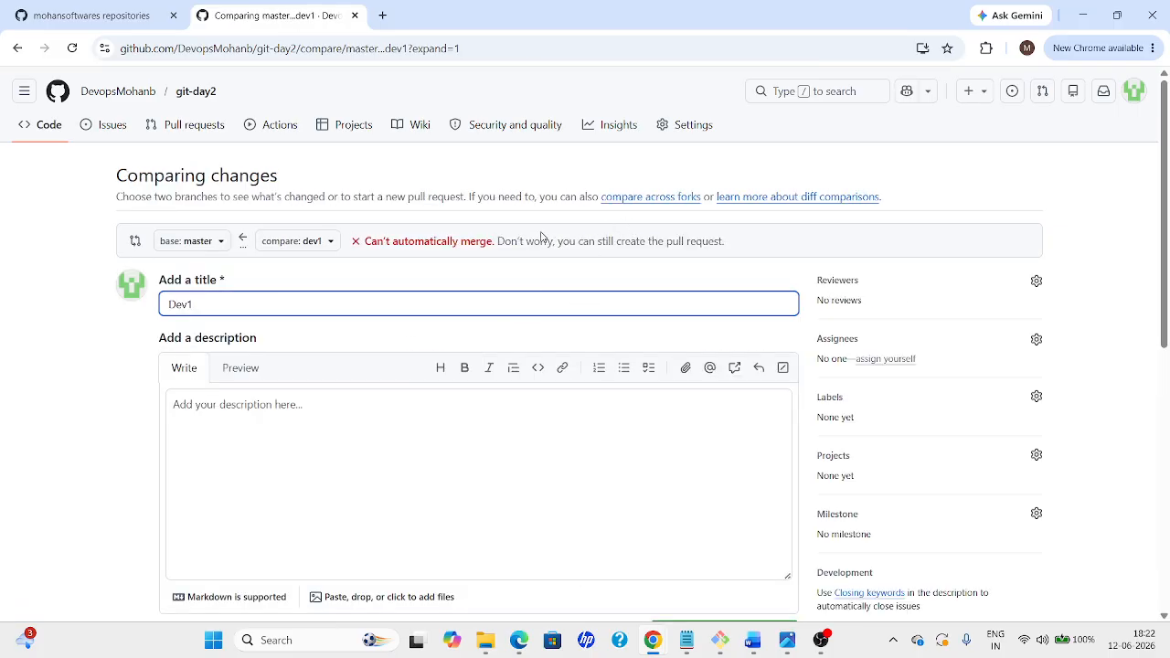
pyautogui.moveTo(366, 242); pyautogui.dragTo(504, 241)
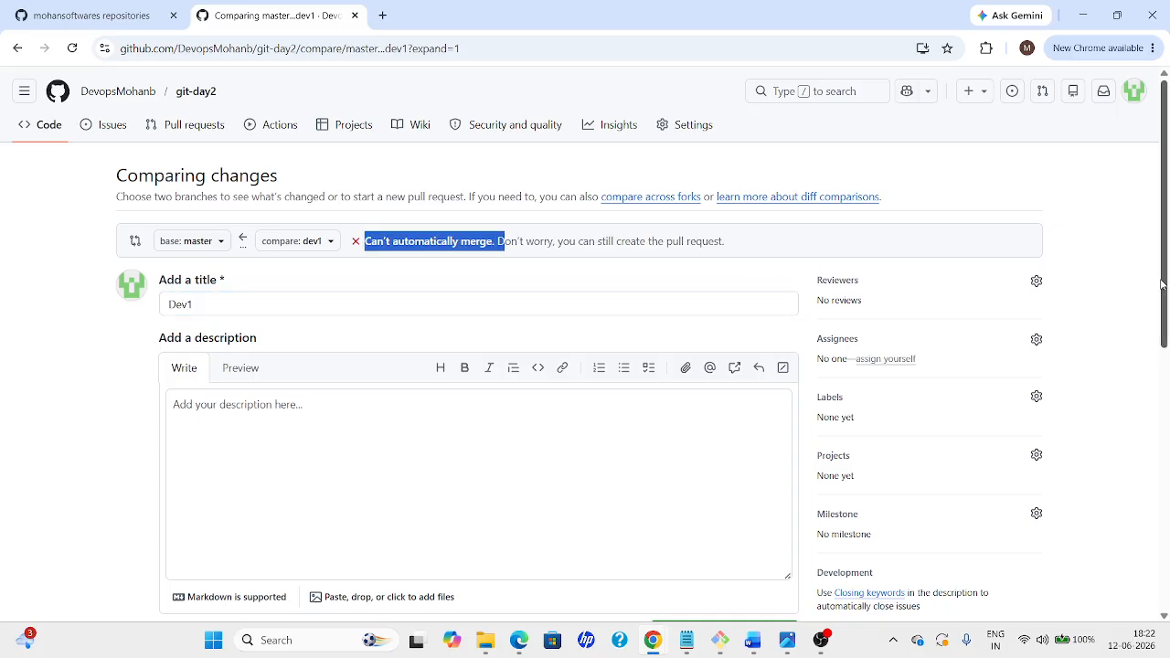
pyautogui.moveTo(1165, 286); pyautogui.dragTo(1167, 393)
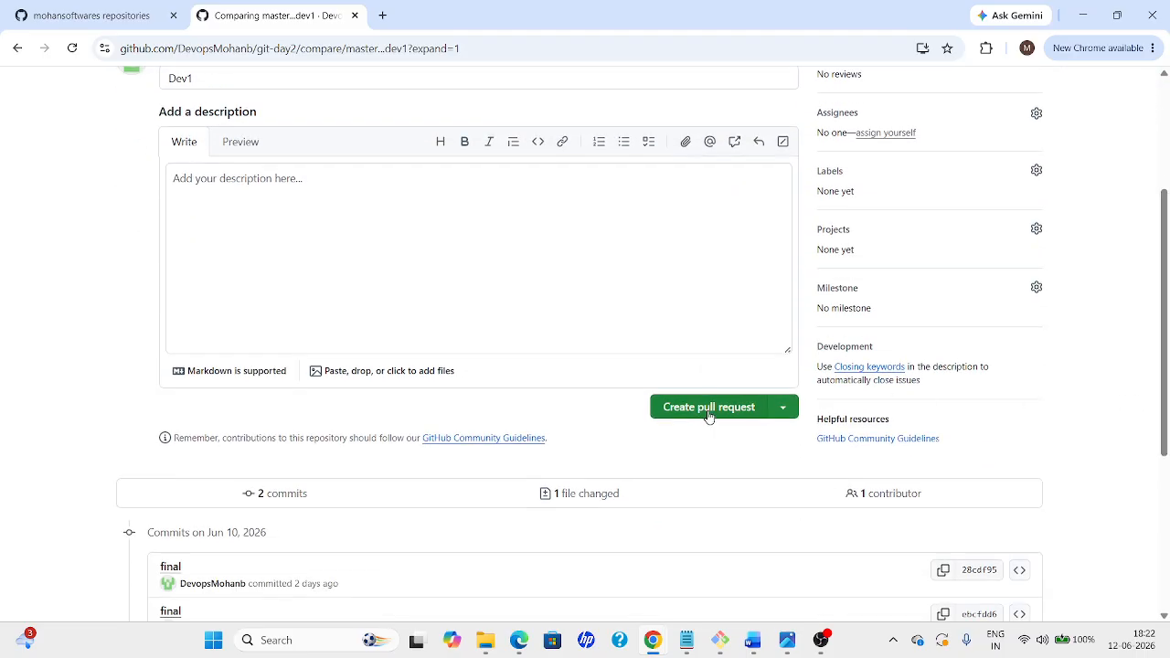
# - Add a description asking the team to validate and approve, and create the 'Dev1' pull request
pyautogui.click(257, 221)
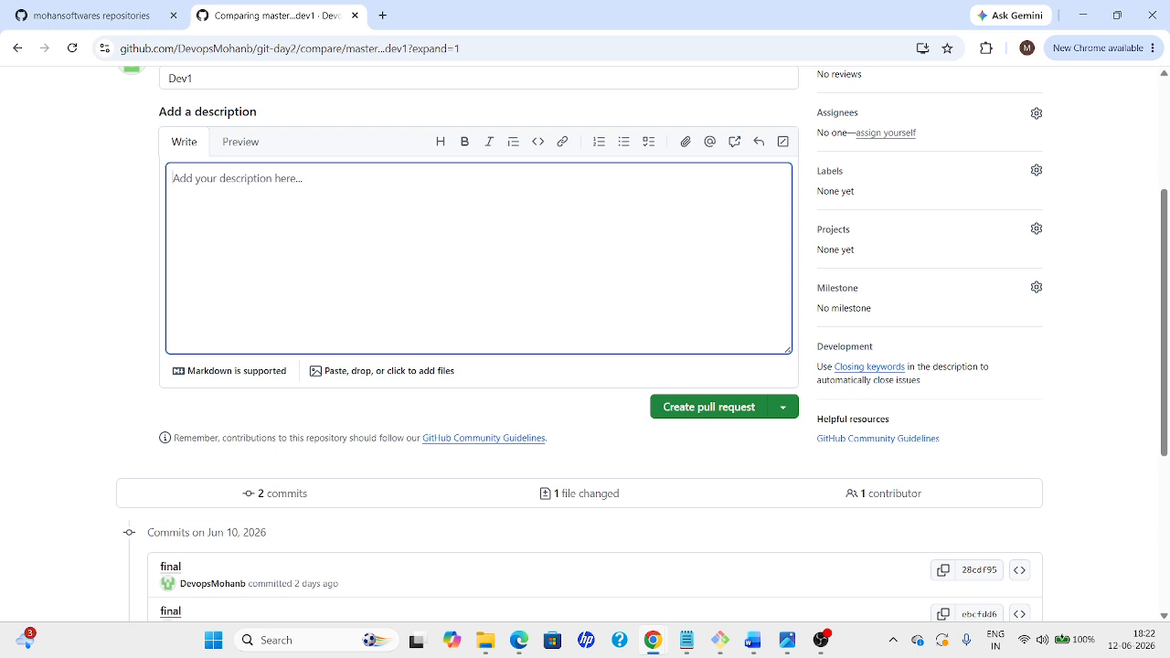
pyautogui.write('Hi Team,')
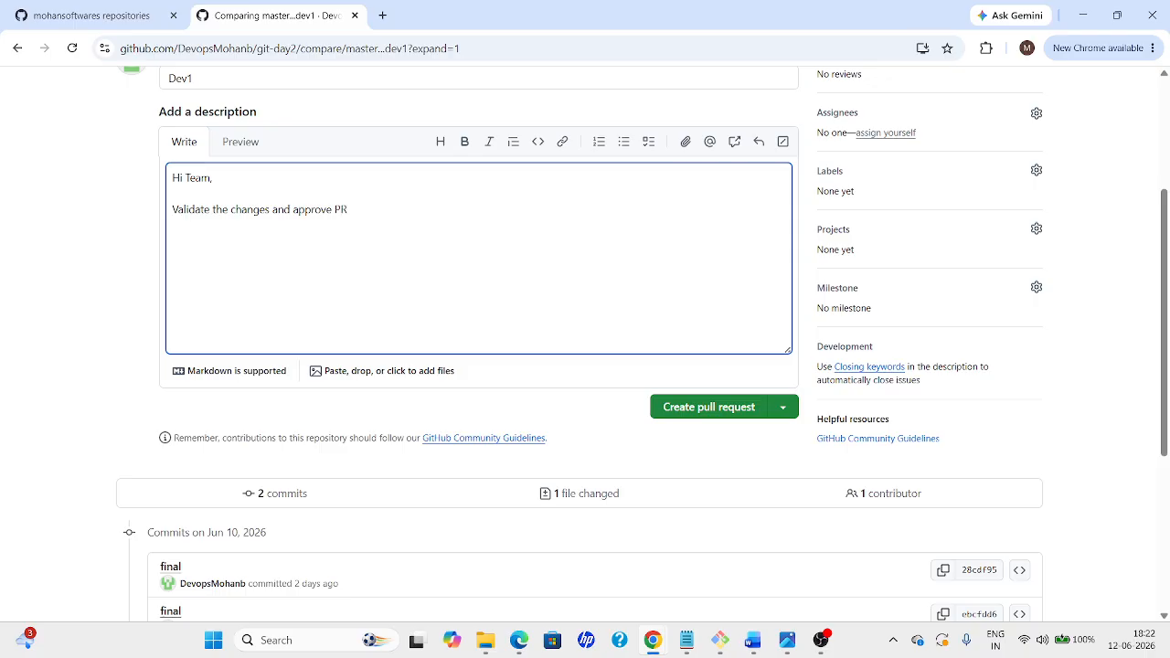
pyautogui.click(679, 416)
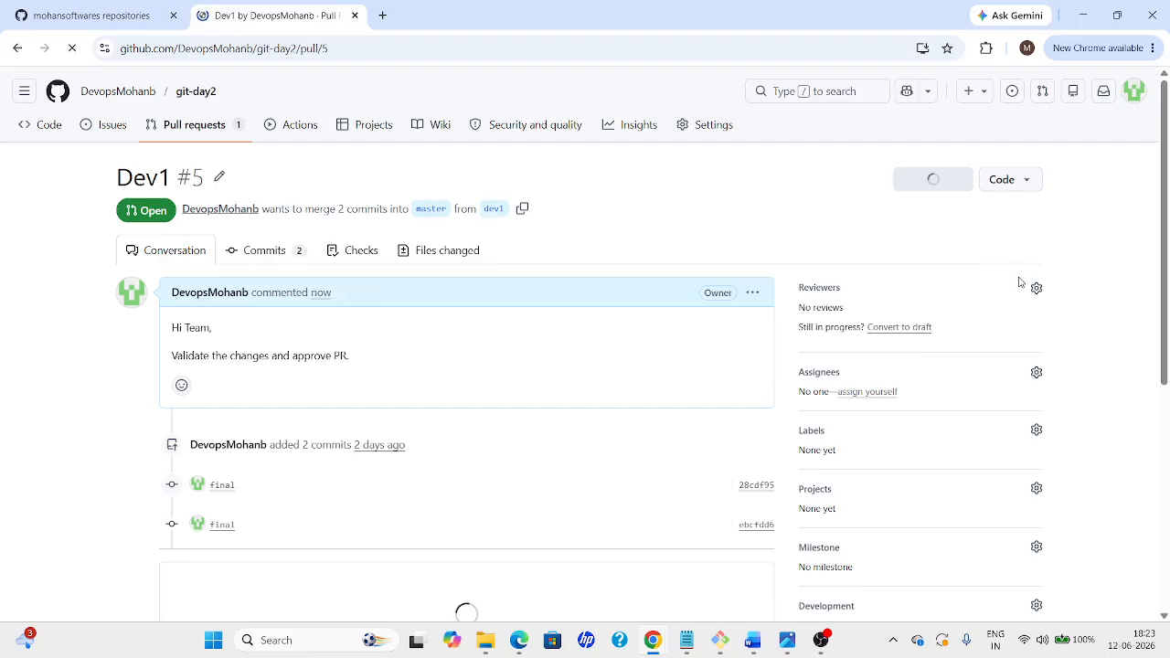
# - Scroll through pull request #5 and inspect its merge-check status message
pyautogui.moveTo(1168, 264); pyautogui.dragTo(1168, 425)
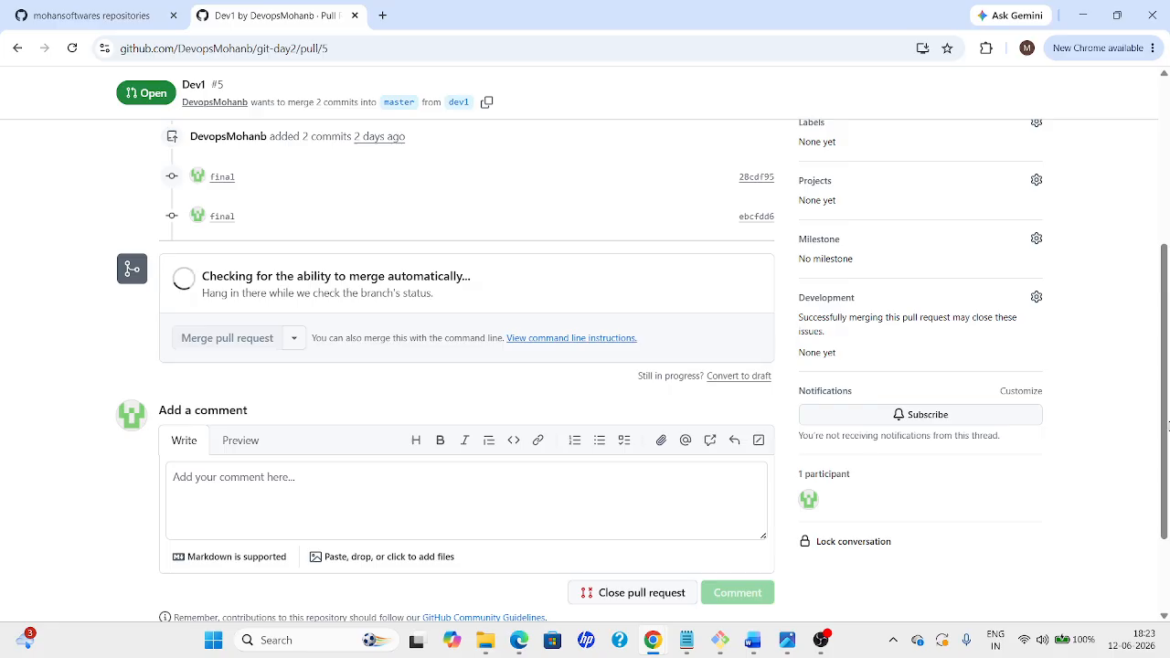
pyautogui.moveTo(1167, 425); pyautogui.dragTo(1167, 434)
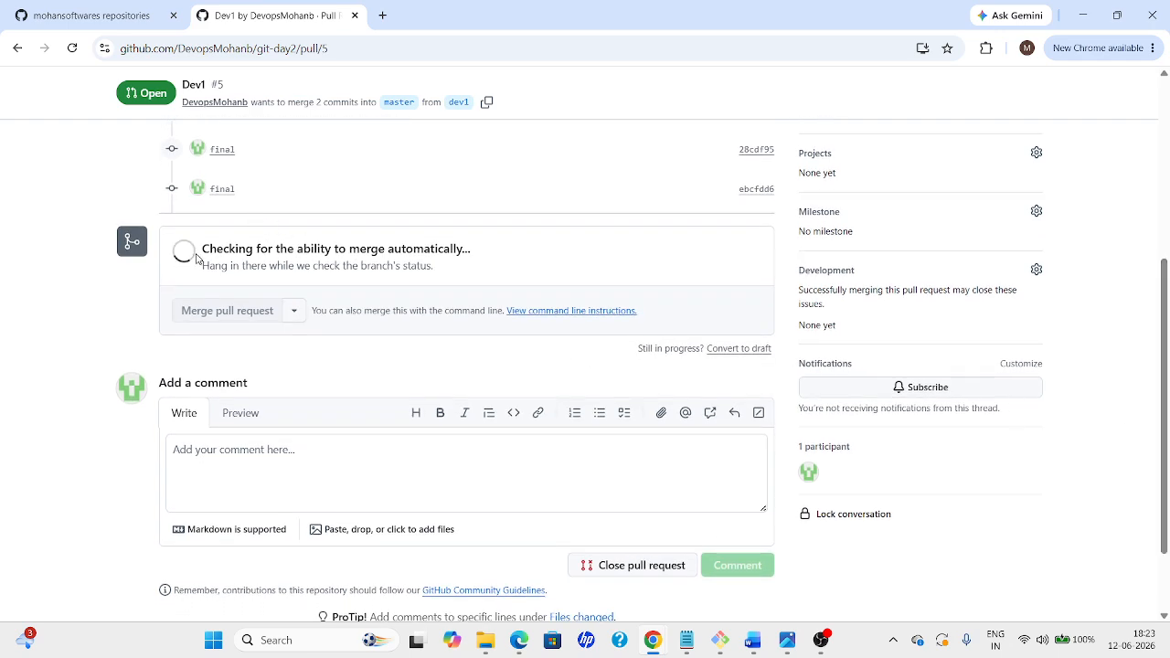
pyautogui.moveTo(184, 245); pyautogui.dragTo(493, 262)
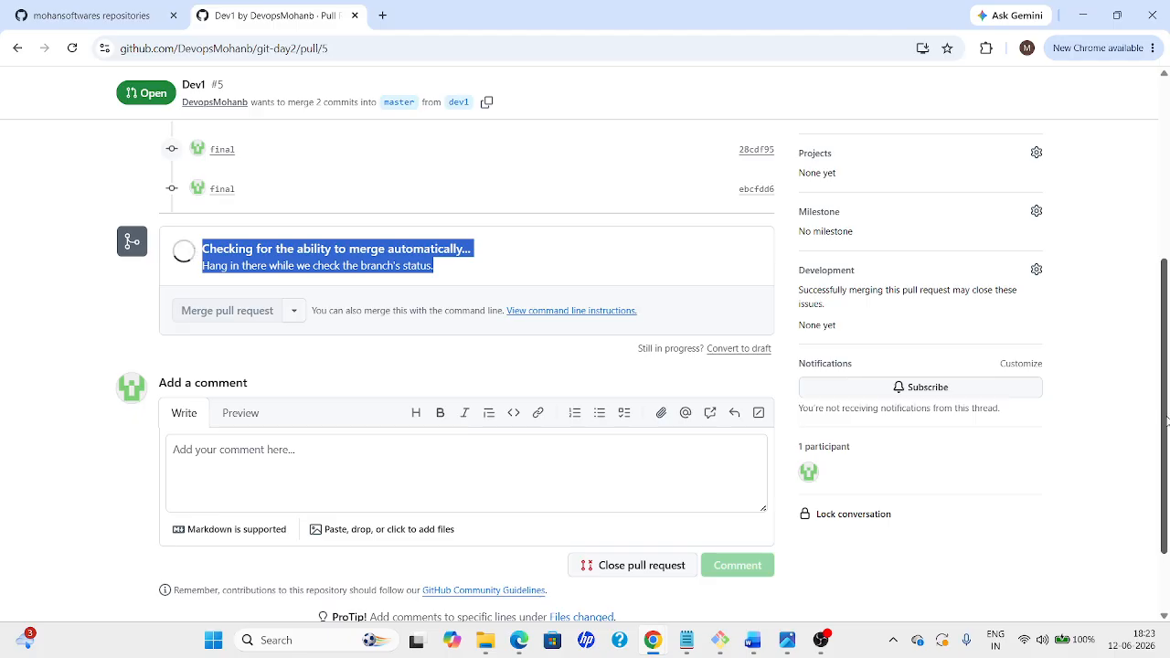
pyautogui.moveTo(1166, 420); pyautogui.dragTo(1166, 190)
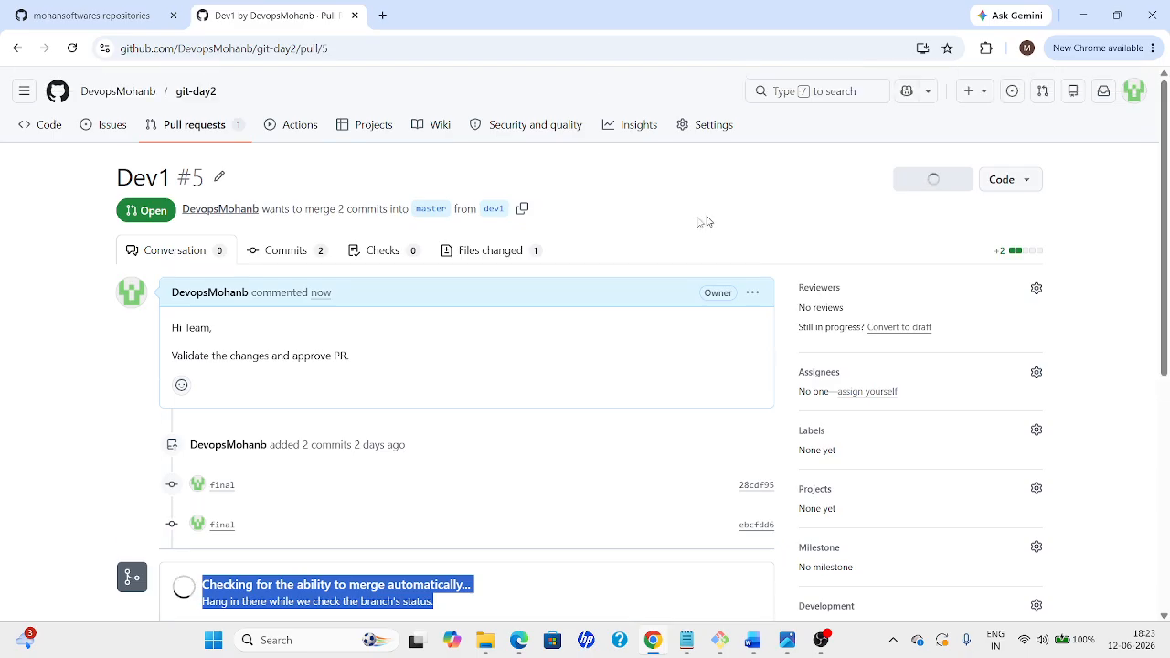
# - Check the two commits and the file2 diff, then find the file2 conflict warning
pyautogui.click(300, 261)
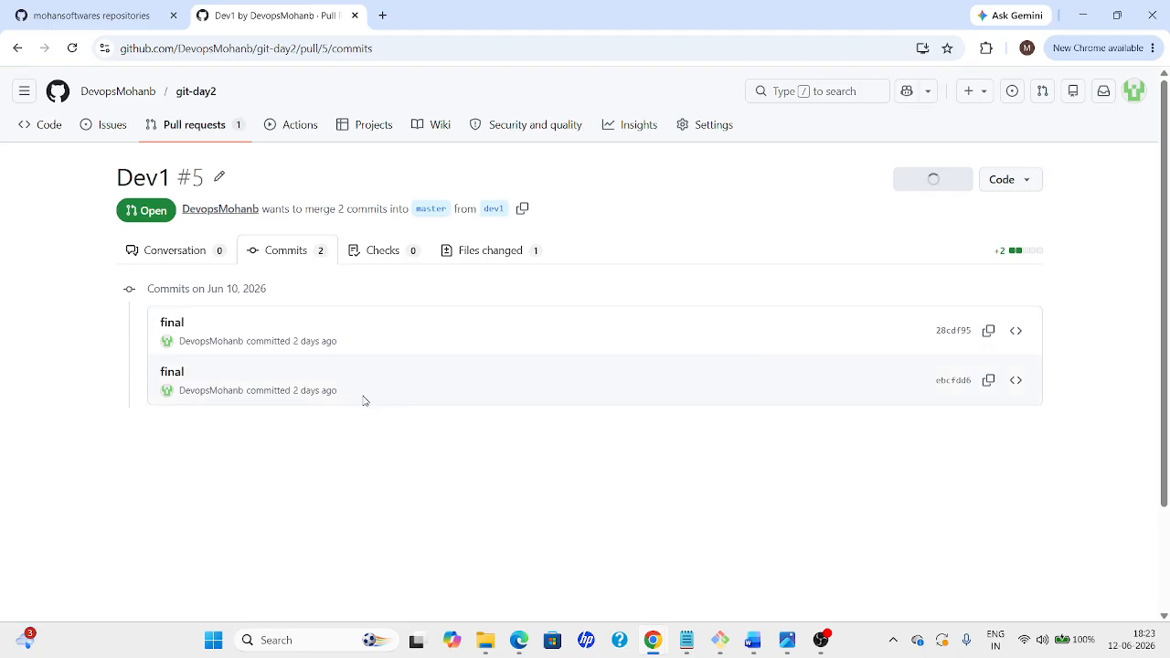
pyautogui.click(468, 260)
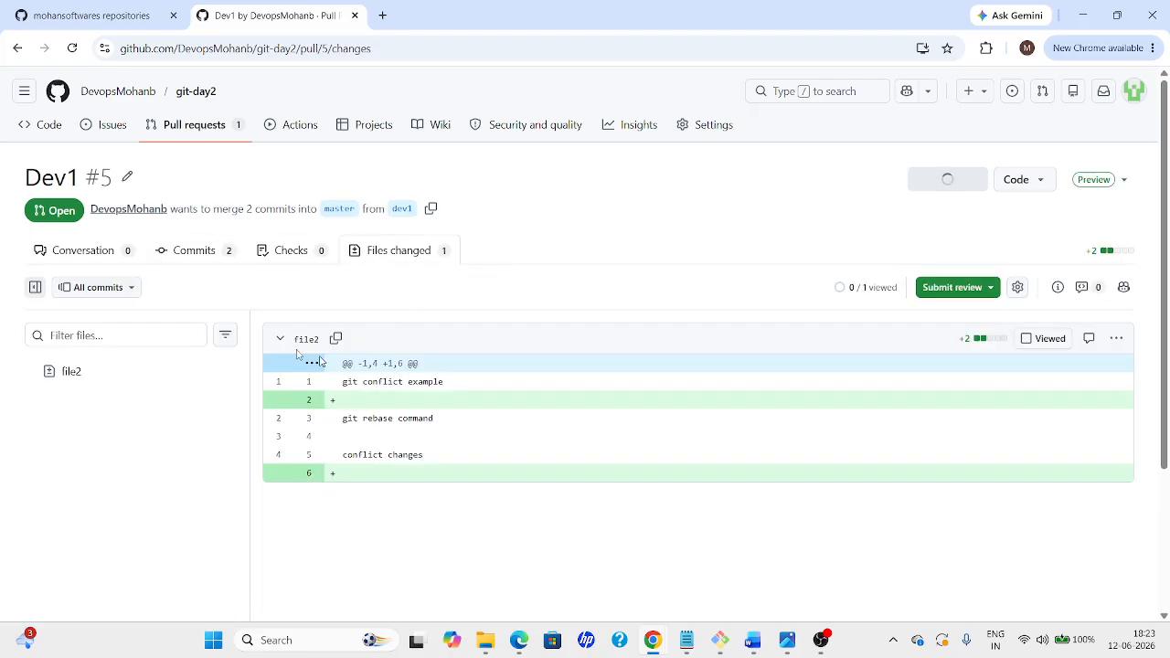
pyautogui.click(80, 258)
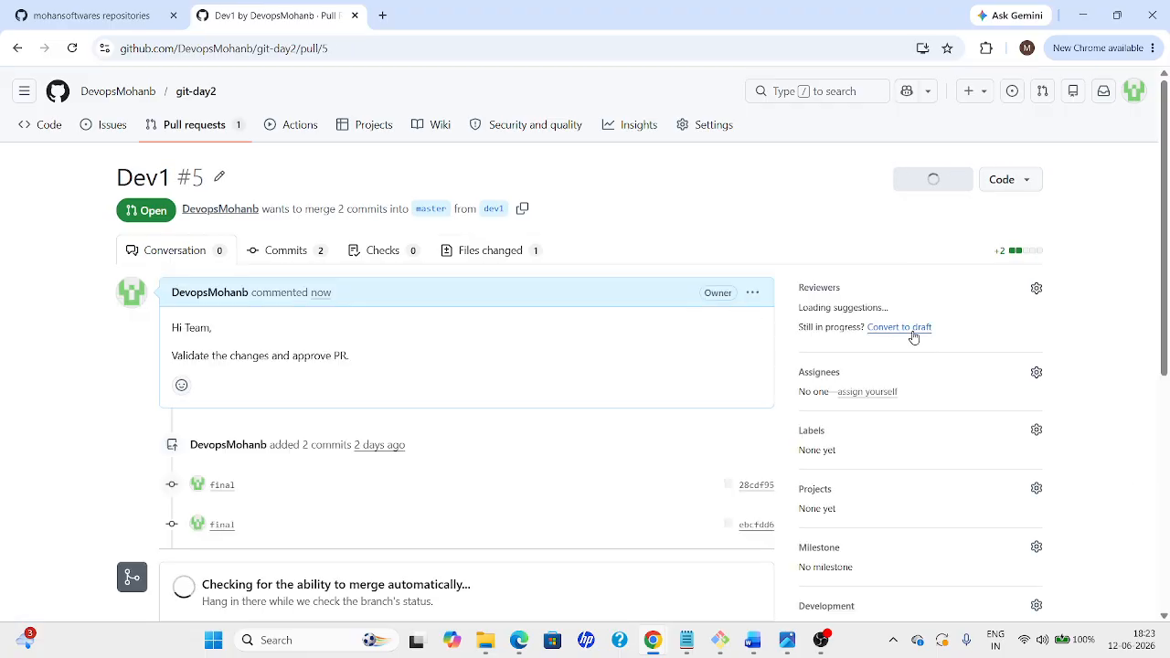
pyautogui.scroll(-3, 1166, 295)
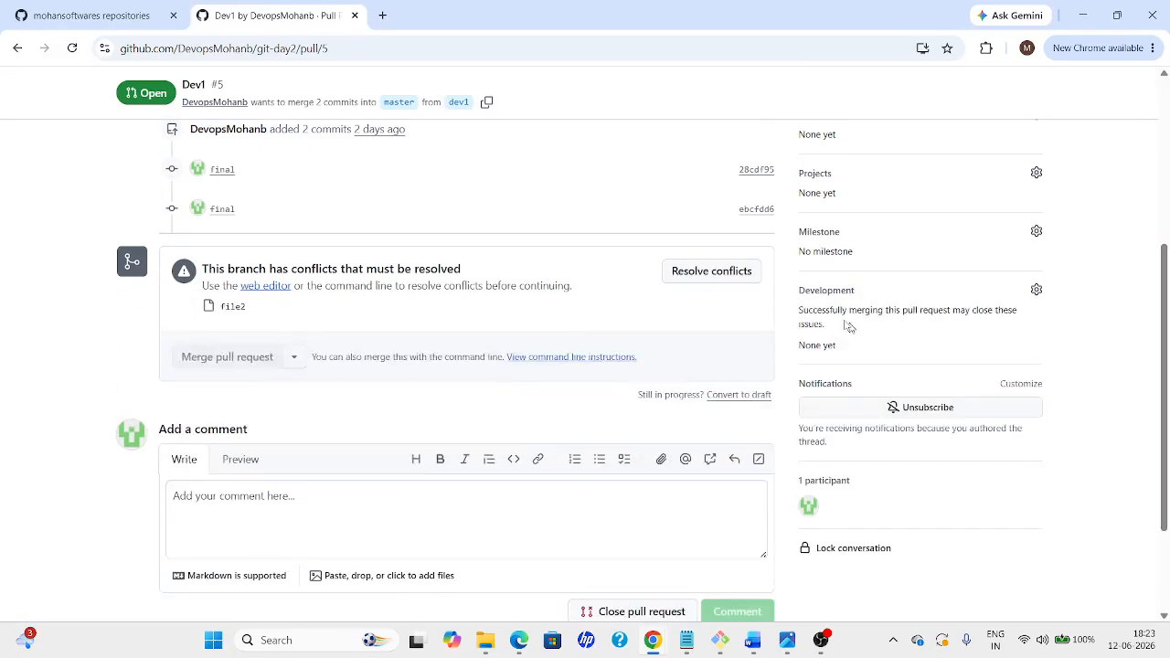
pyautogui.moveTo(195, 274); pyautogui.dragTo(671, 303)
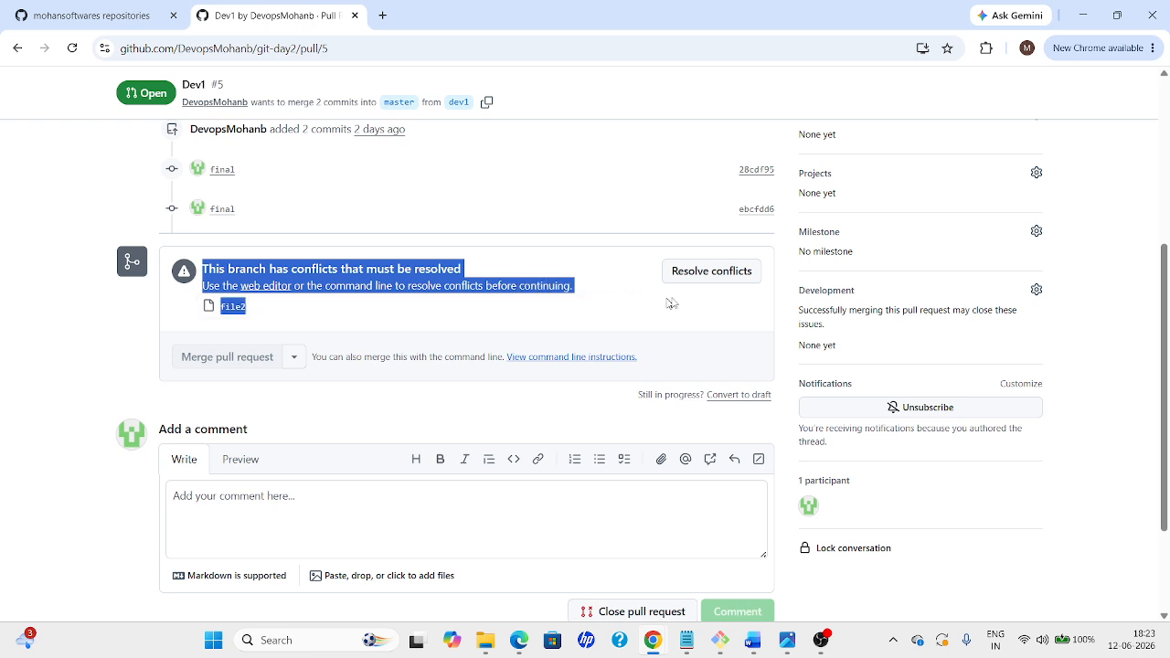
# - Resolve file2 by accepting dev1's 'conflict changes' line, mark it resolved and commit the merge
pyautogui.click(721, 279)
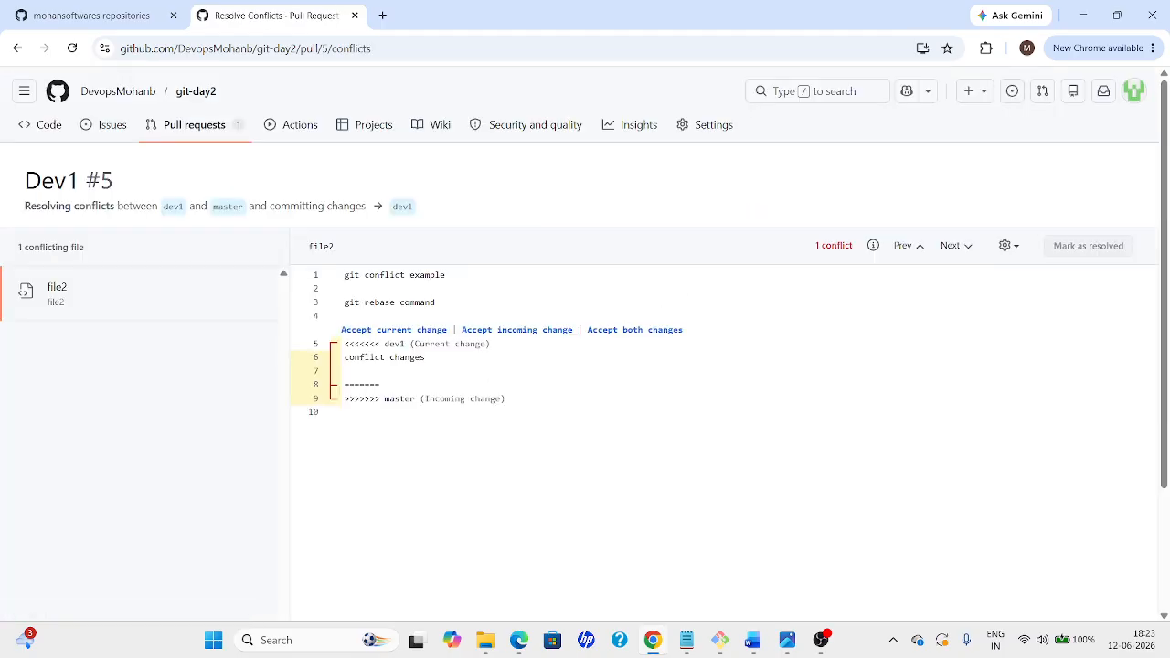
pyautogui.click(469, 414)
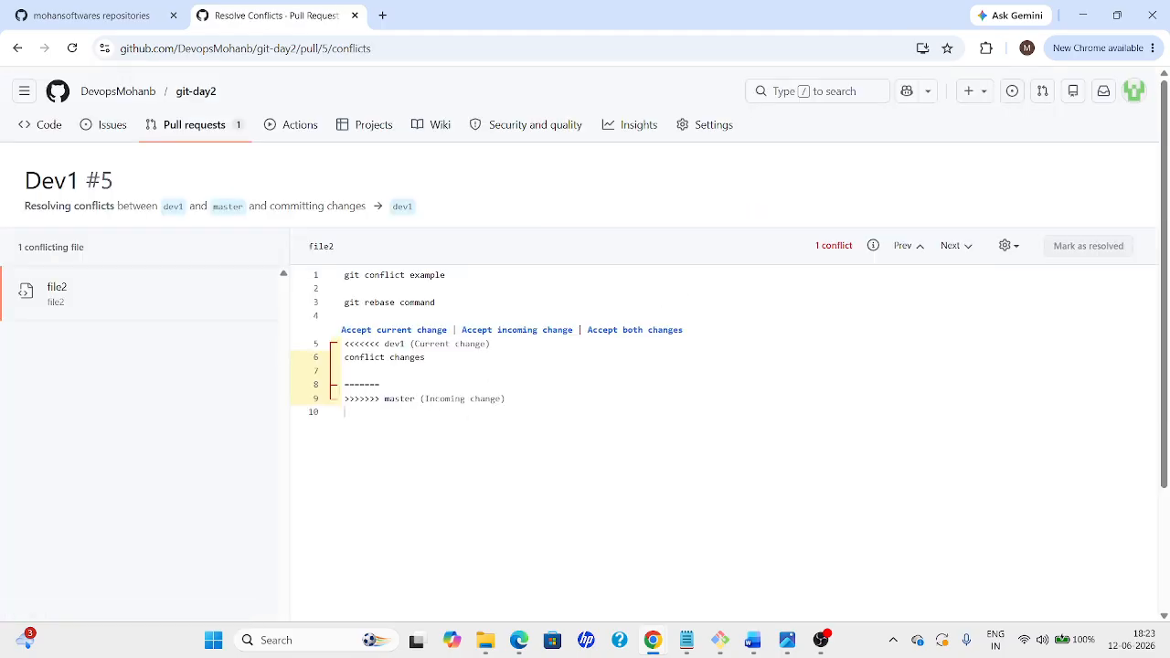
pyautogui.click(622, 331)
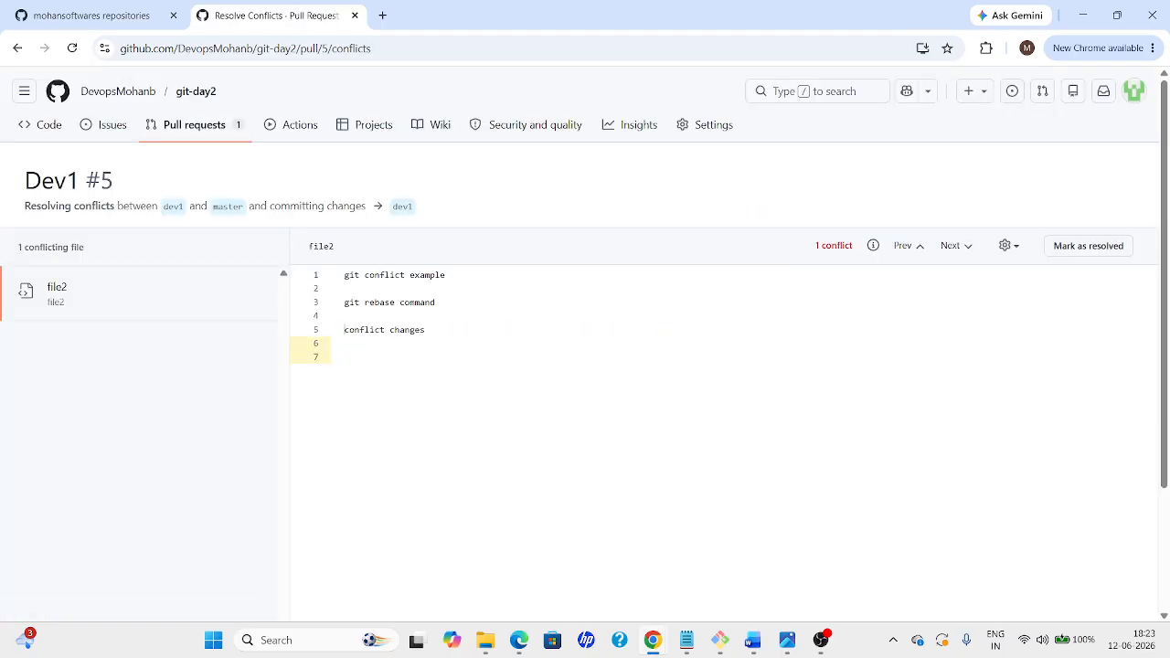
pyautogui.click(1088, 245)
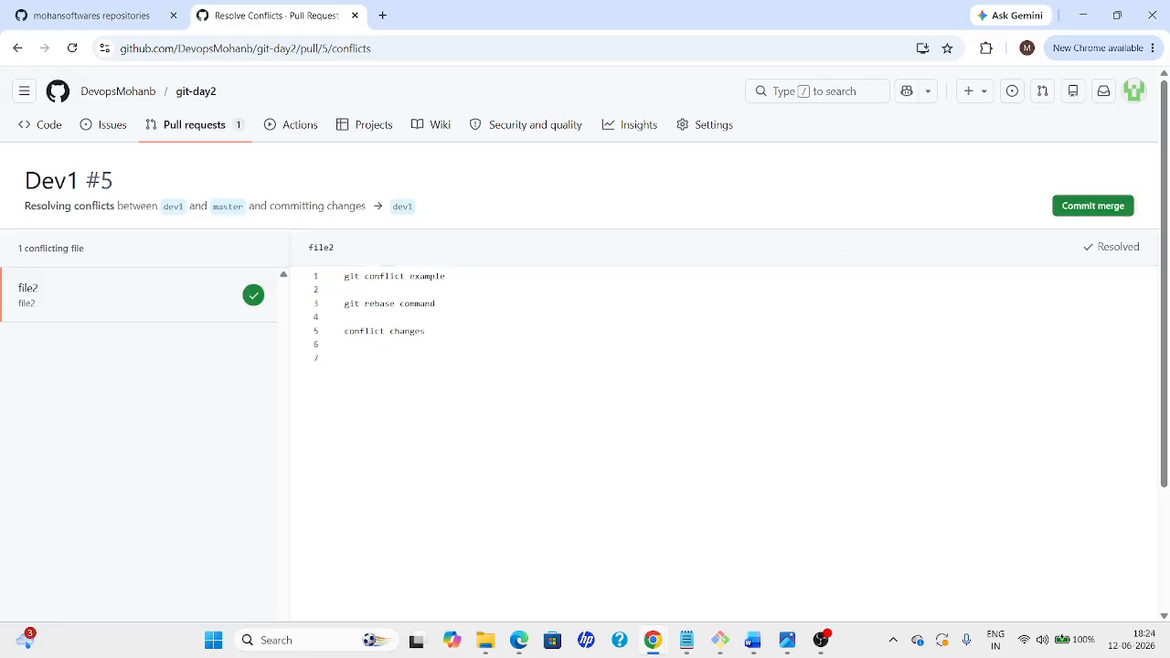
pyautogui.click(1093, 207)
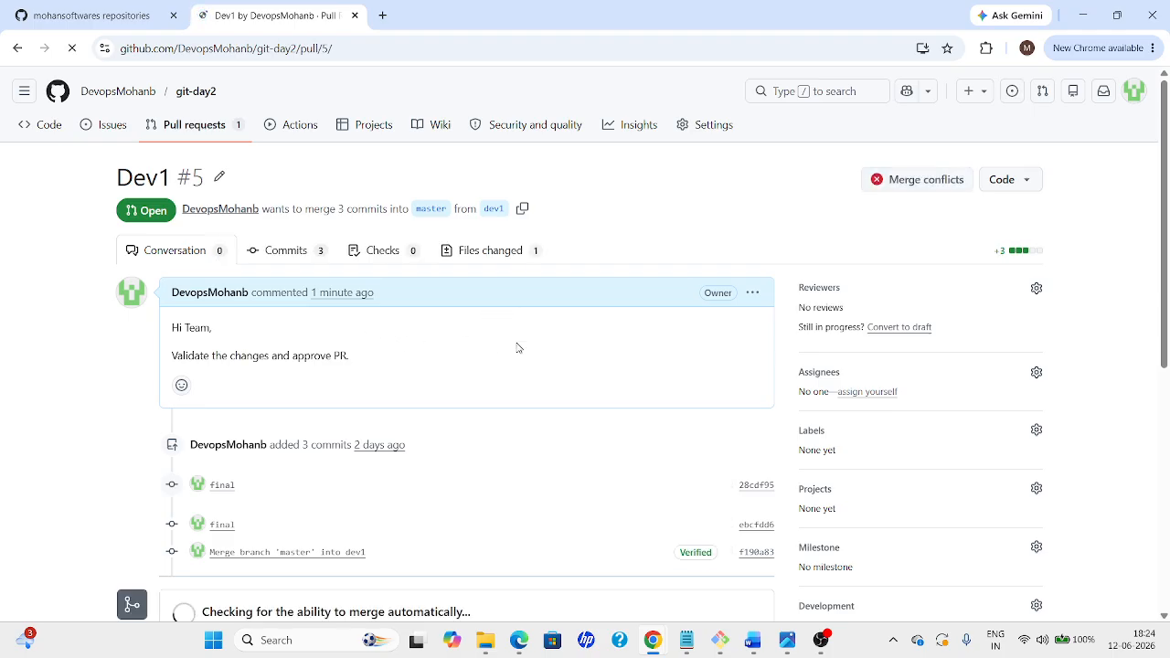
# - Merge and confirm the Dev1 pull request into master, producing merge commit 29d67ce
pyautogui.moveTo(1164, 229); pyautogui.dragTo(1167, 361)
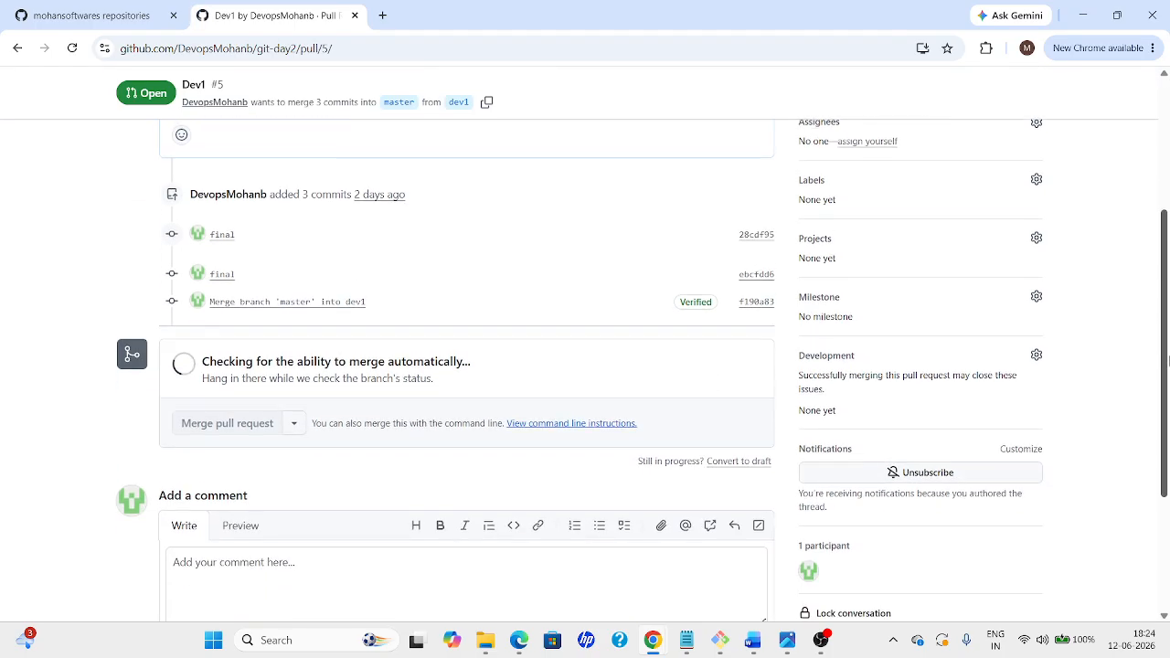
pyautogui.scroll(-1, 731, 379)
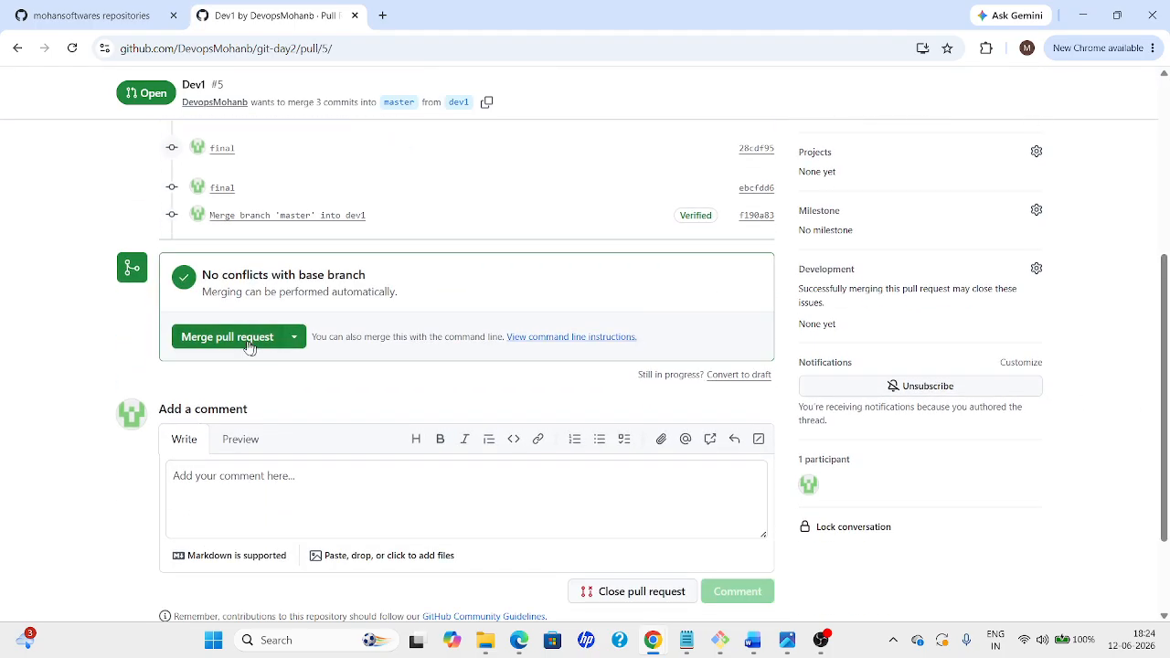
pyautogui.click(229, 337)
pyautogui.click(201, 523)
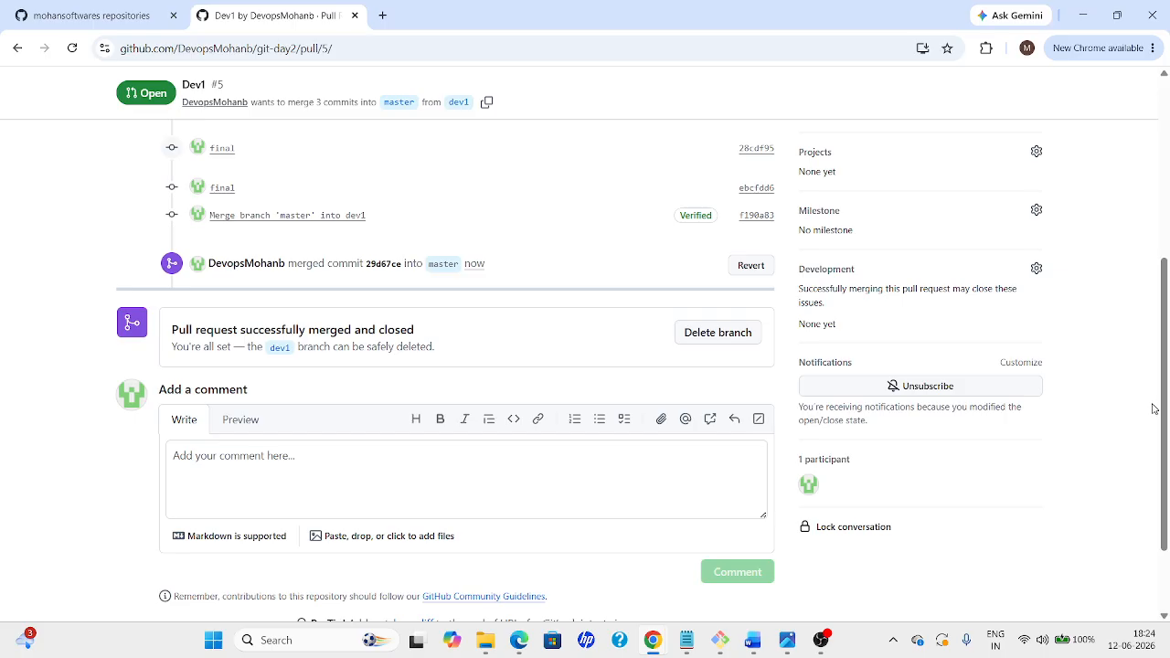
pyautogui.moveTo(1163, 424); pyautogui.dragTo(1161, 493)
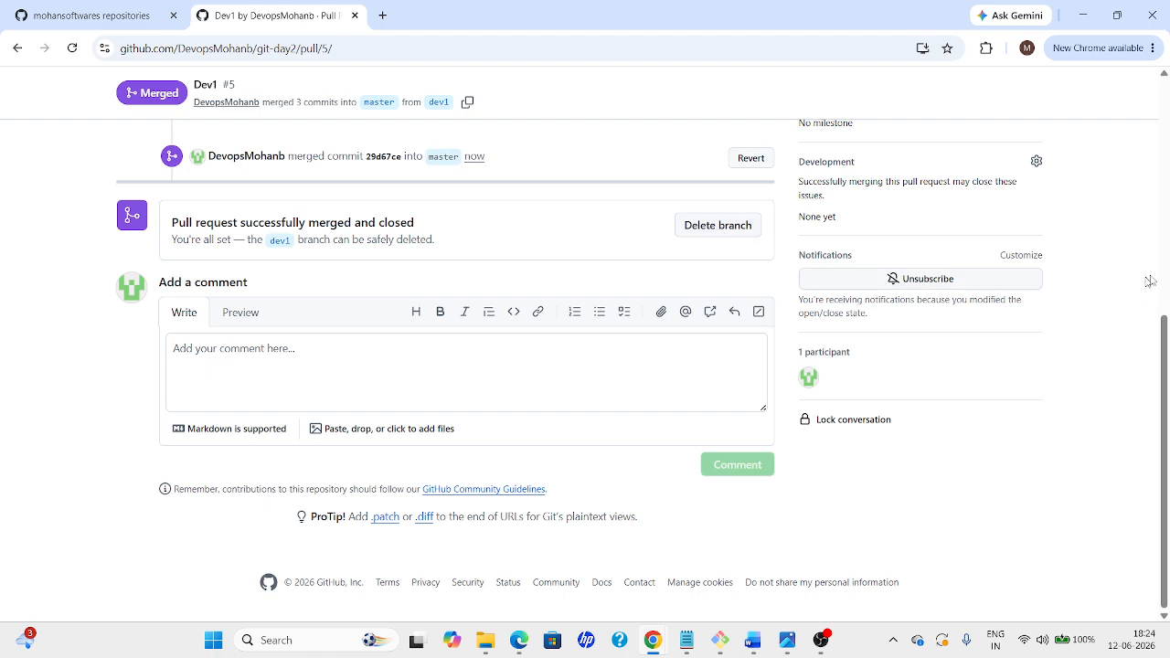
pyautogui.scroll(5, 1165, 191)
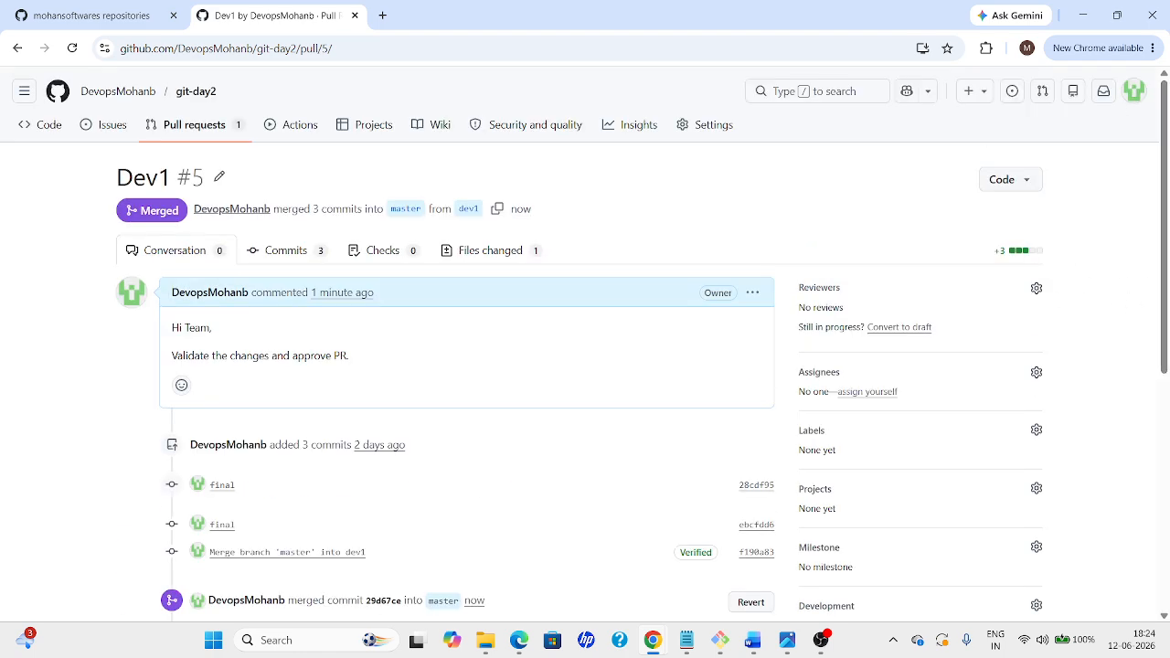
# - Open git-day2's Actions page and browse the Azure, Amazon ECS and GKE deployment templates
pyautogui.click(280, 135)
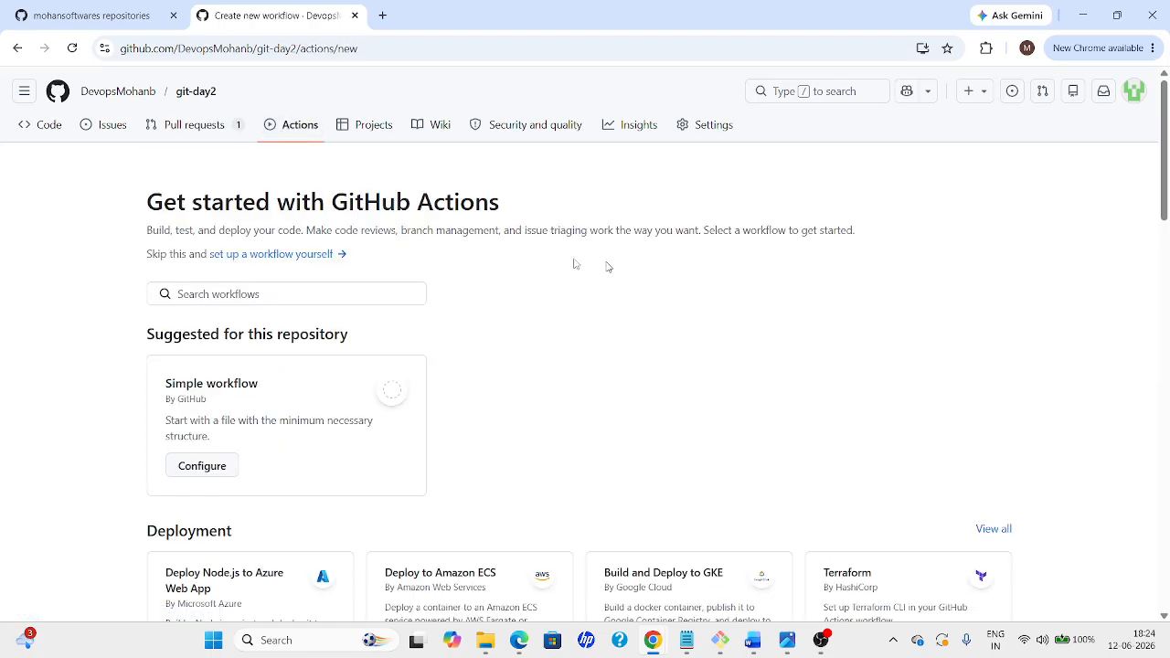
pyautogui.moveTo(332, 201); pyautogui.dragTo(525, 198)
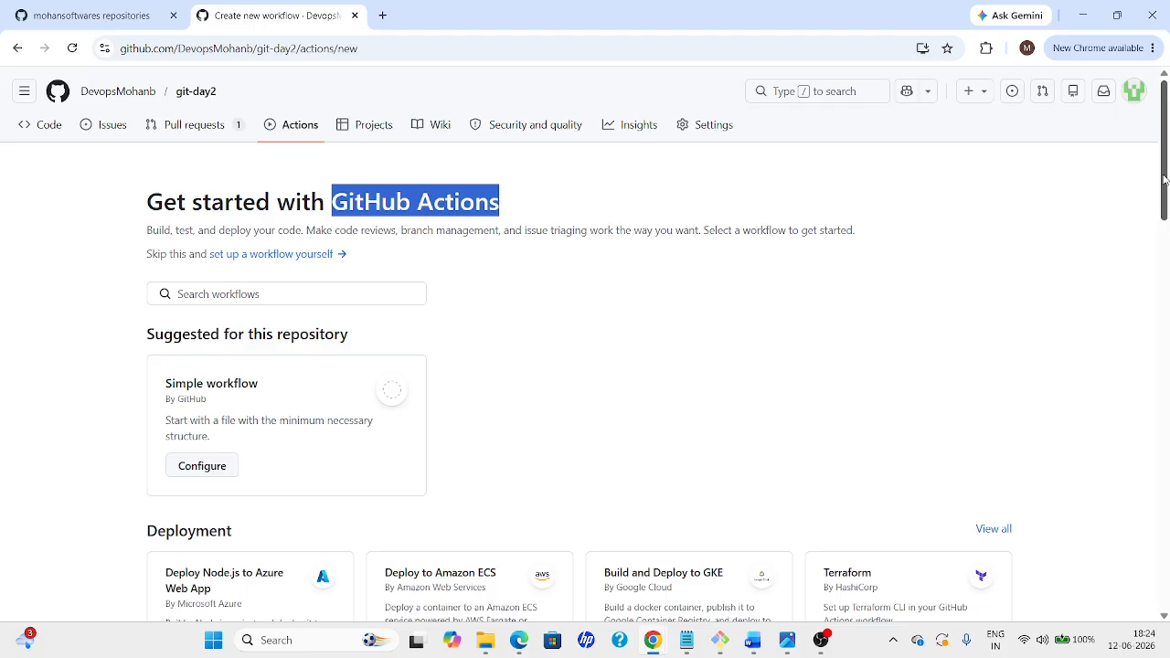
pyautogui.moveTo(1164, 179)
pyautogui.mouseDown()
pyautogui.moveTo(1163, 235)
pyautogui.moveTo(1163, 184)
pyautogui.moveTo(1164, 200)
pyautogui.mouseUp()
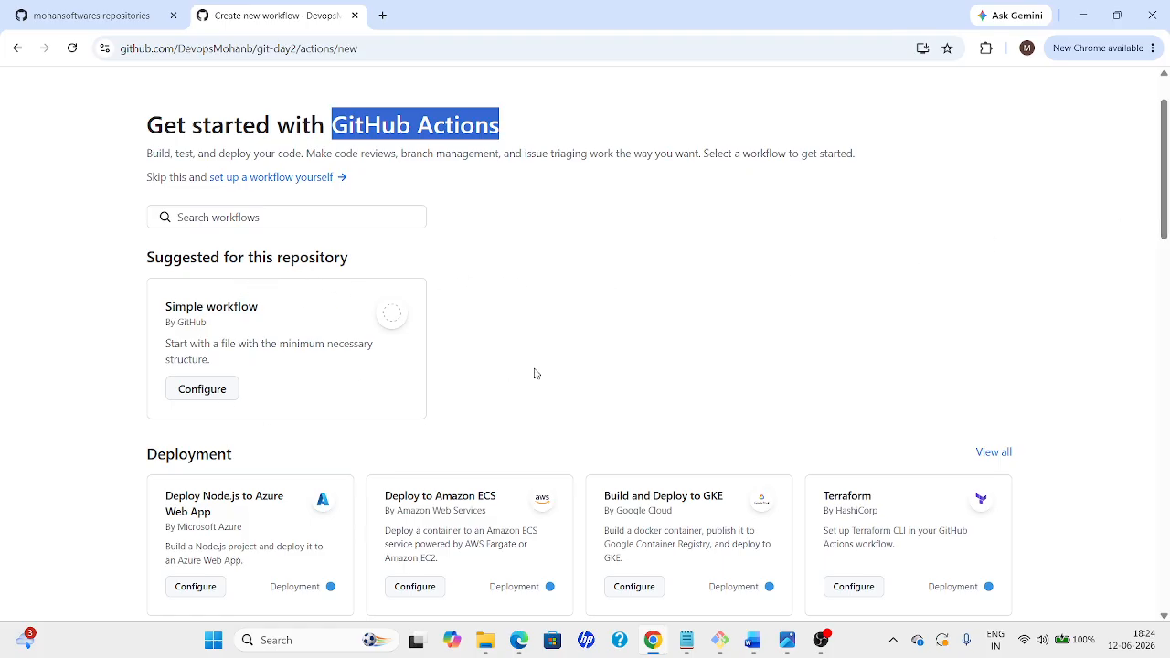
pyautogui.moveTo(166, 506); pyautogui.dragTo(475, 488)
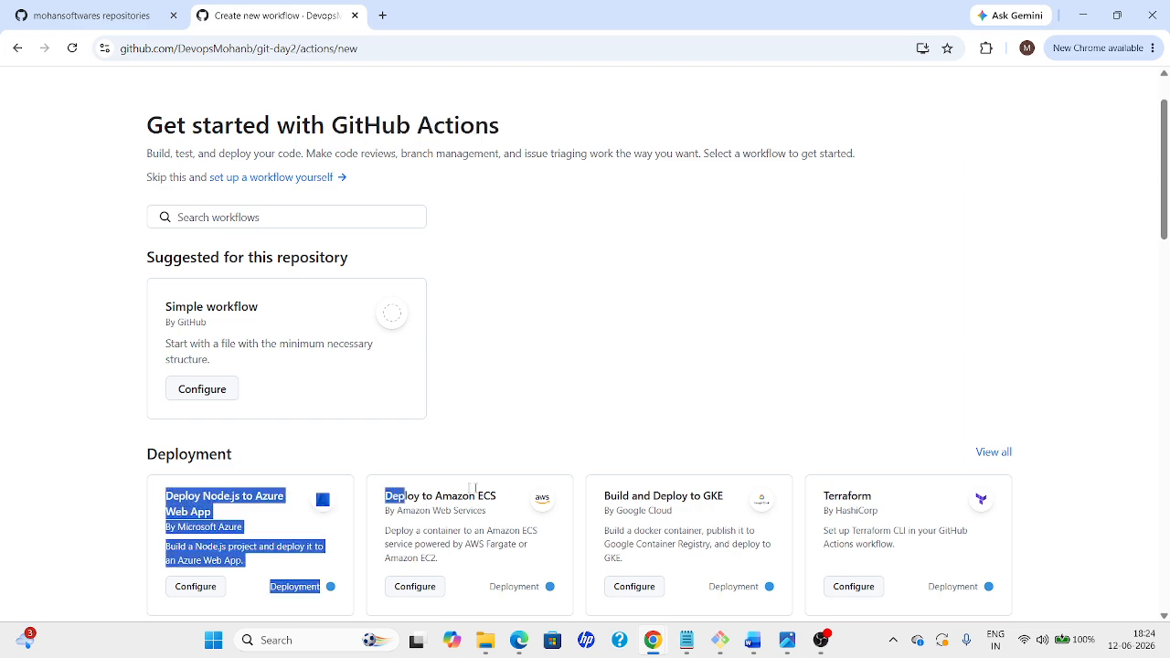
pyautogui.click(394, 500)
pyautogui.moveTo(384, 501); pyautogui.dragTo(498, 504)
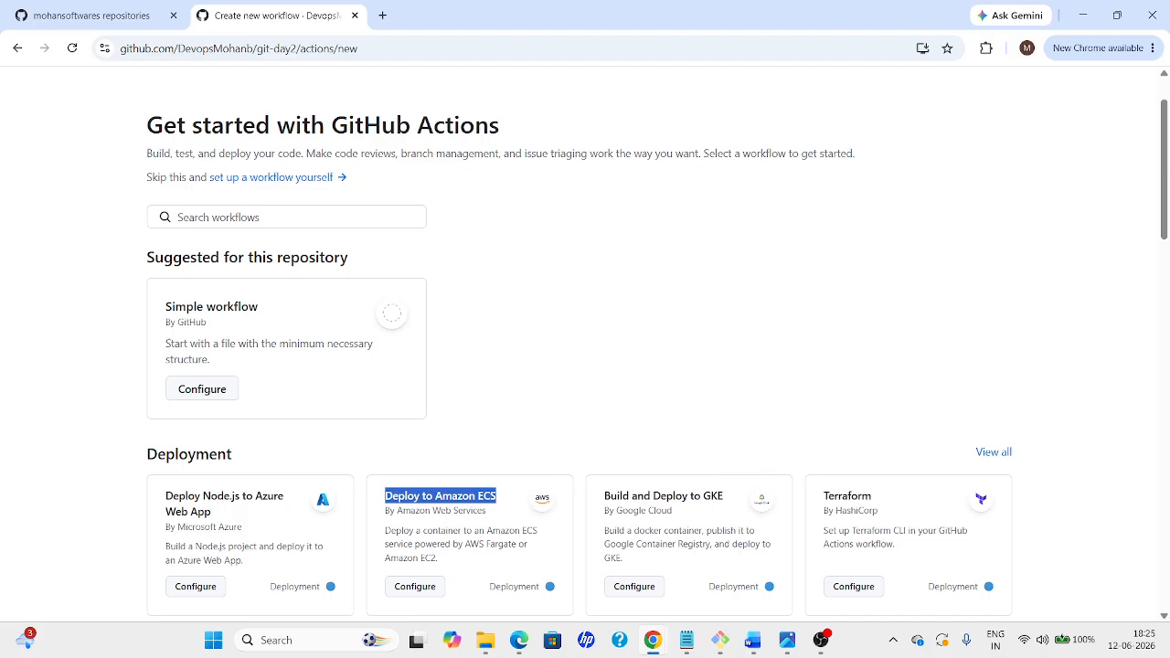
pyautogui.moveTo(700, 500); pyautogui.dragTo(742, 502)
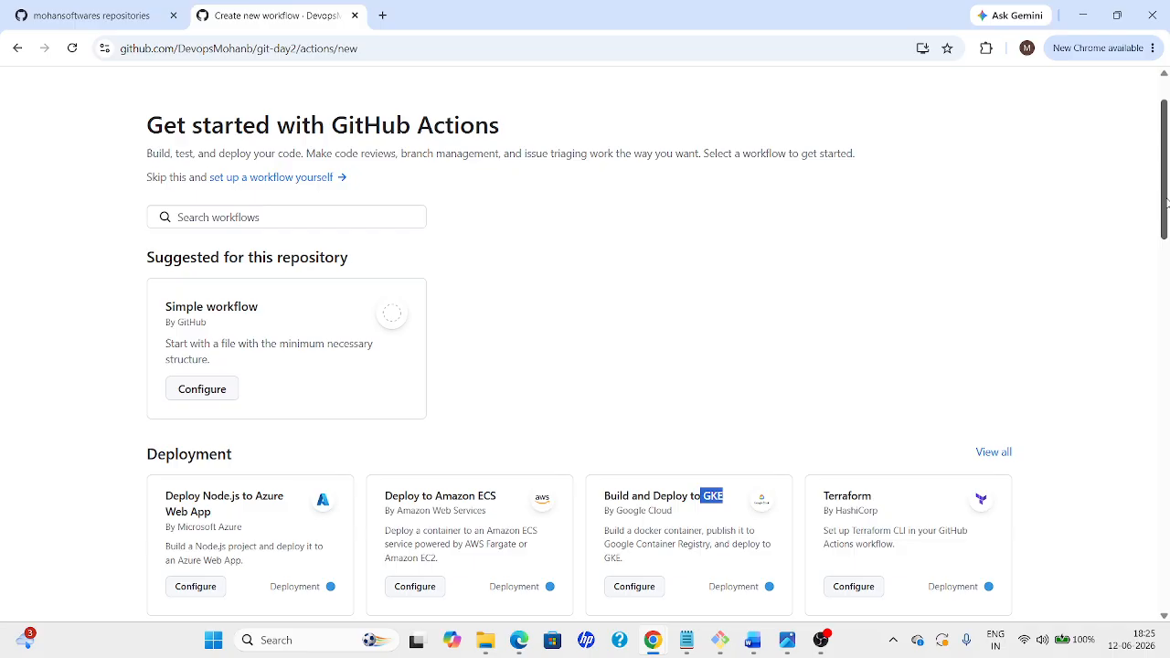
pyautogui.moveTo(1164, 203)
pyautogui.mouseDown()
pyautogui.moveTo(1168, 432)
pyautogui.moveTo(1147, 208)
pyautogui.mouseUp()
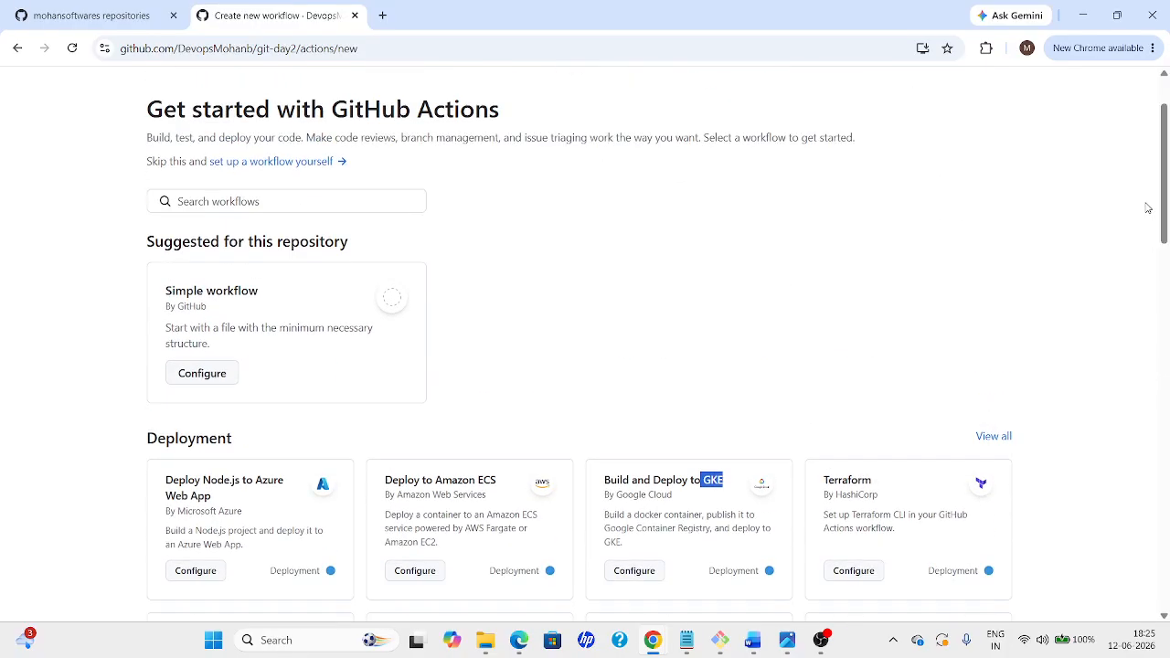
# - Review the Simple workflow's blank.yml draft, then cancel and discard it without committing
pyautogui.click(202, 374)
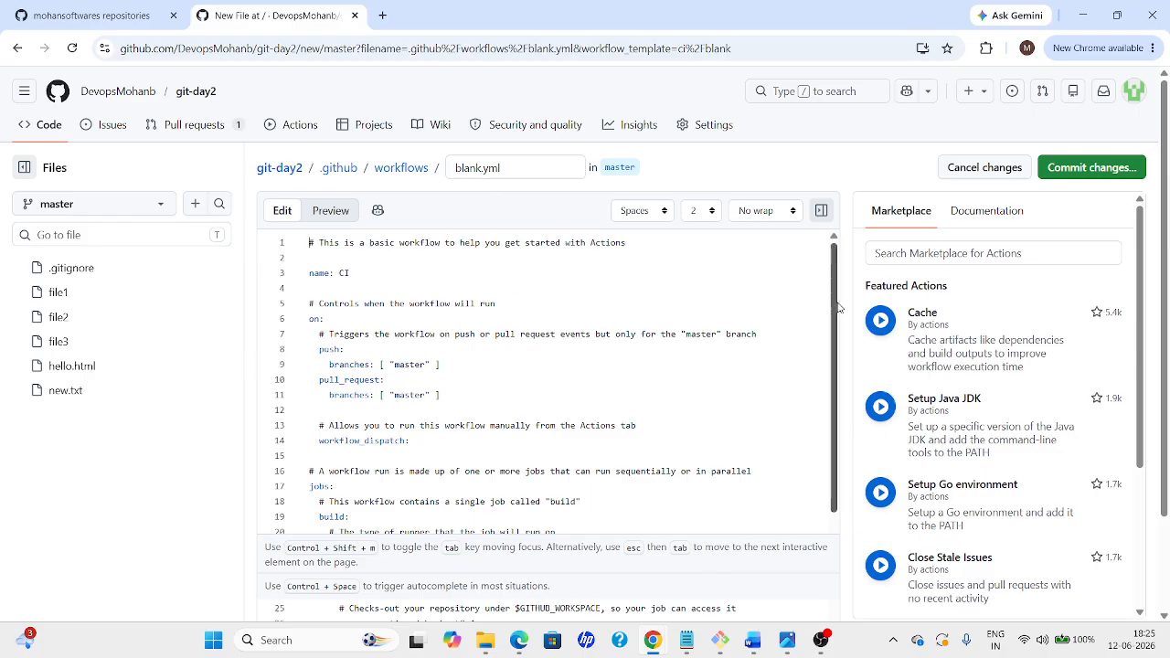
pyautogui.scroll(-3, 843, 403)
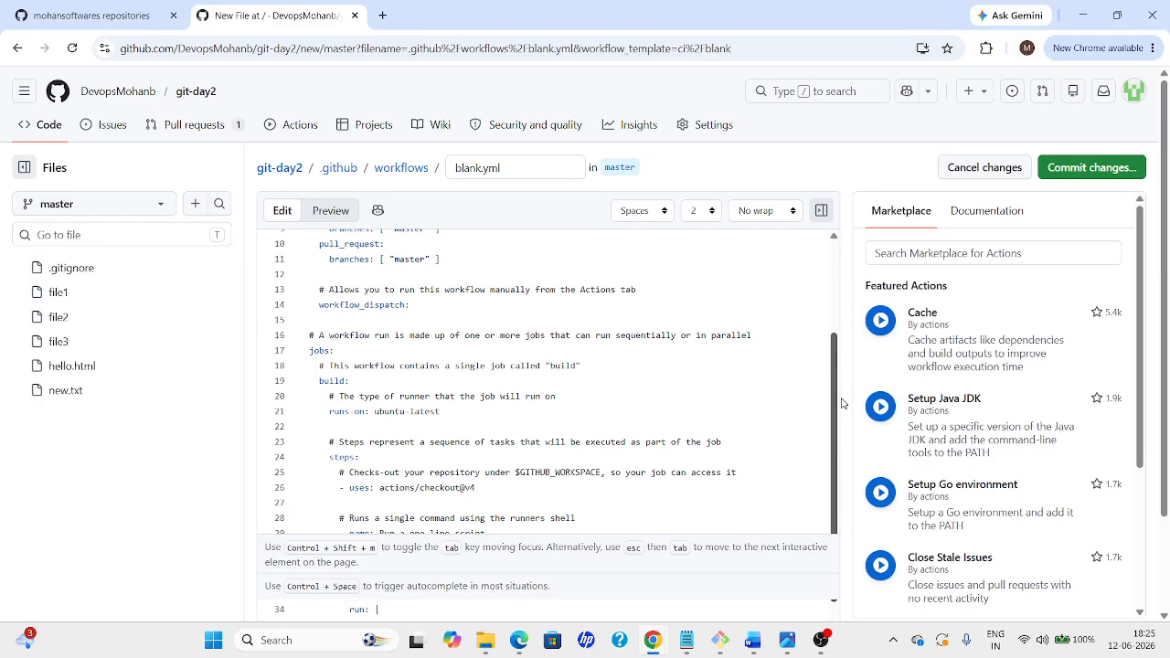
pyautogui.scroll(-1, 843, 427)
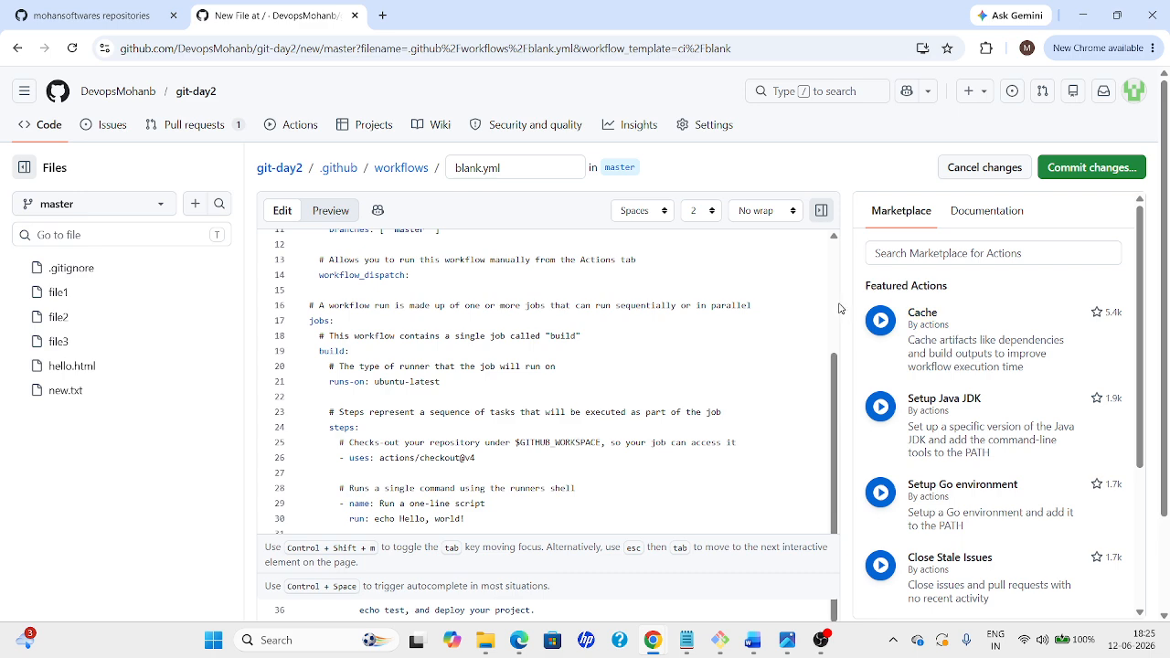
pyautogui.scroll(5, 840, 309)
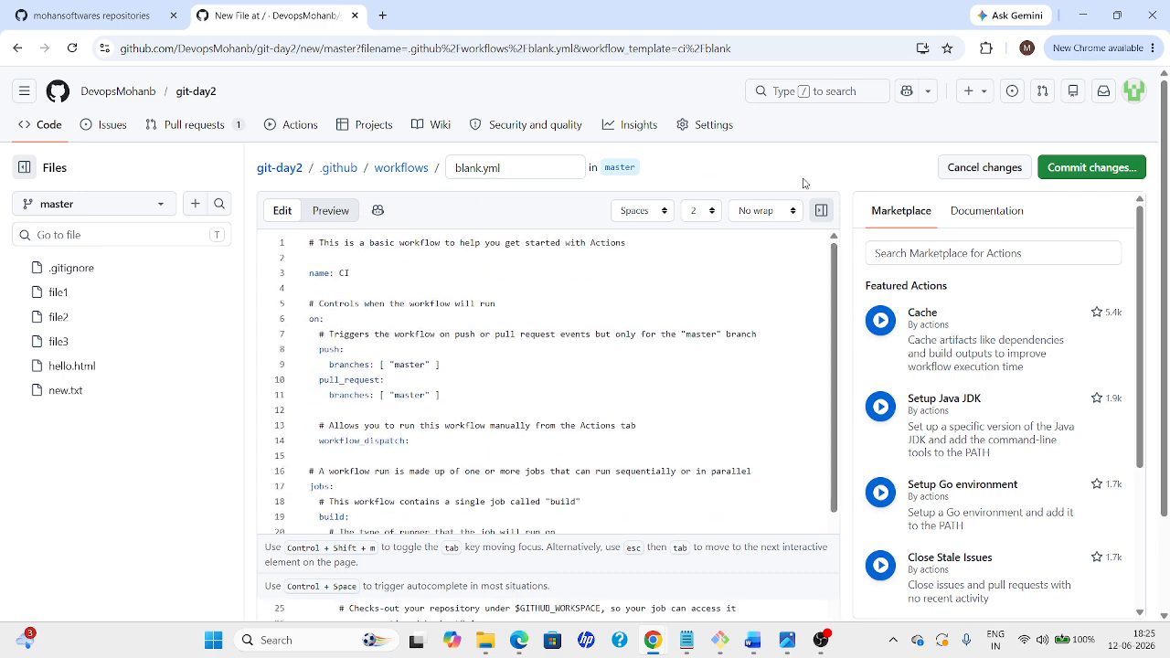
pyautogui.click(1010, 167)
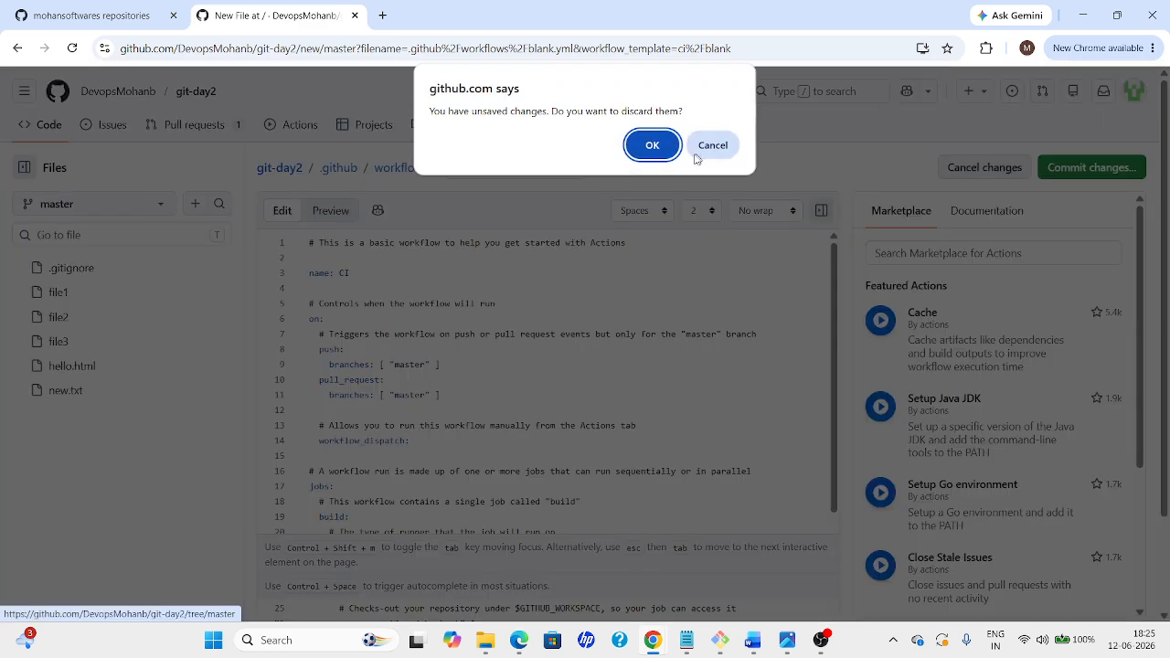
pyautogui.click(652, 146)
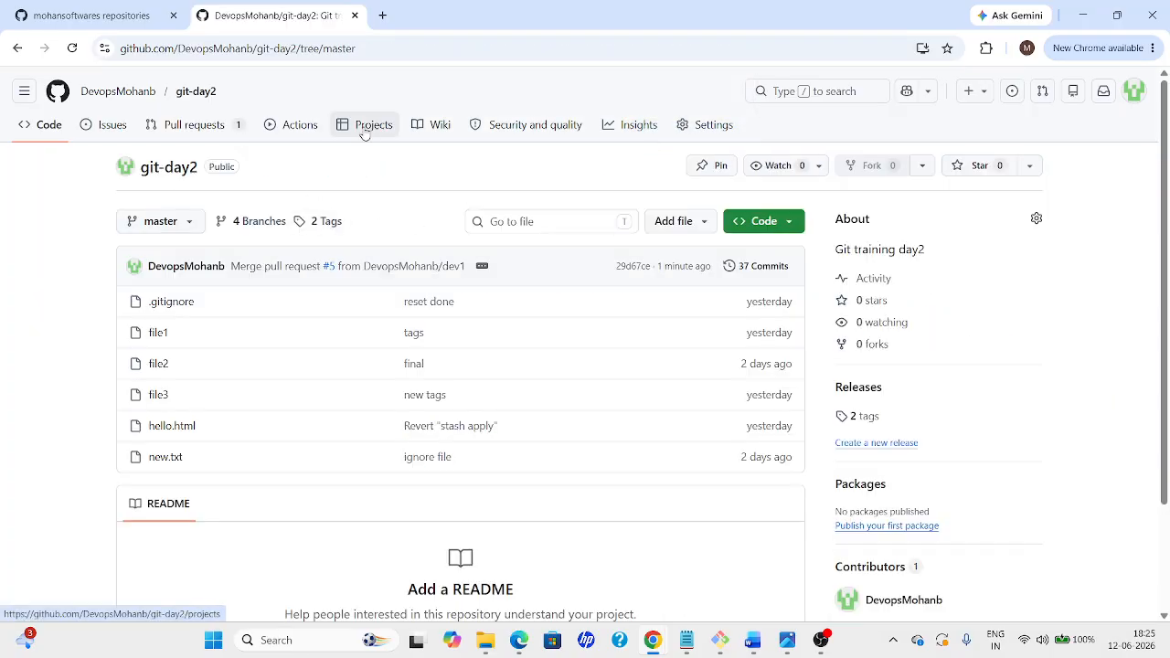
# - Create a new untitled project from Projects, skip the template picker, and edit its name
pyautogui.click(363, 133)
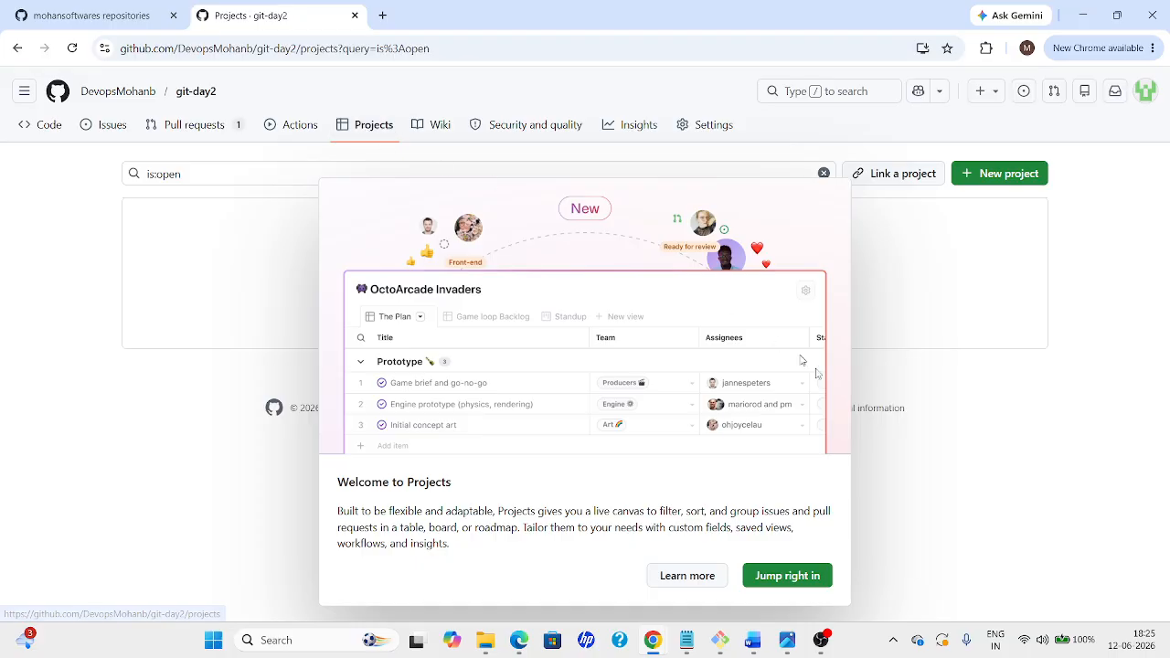
pyautogui.click(788, 576)
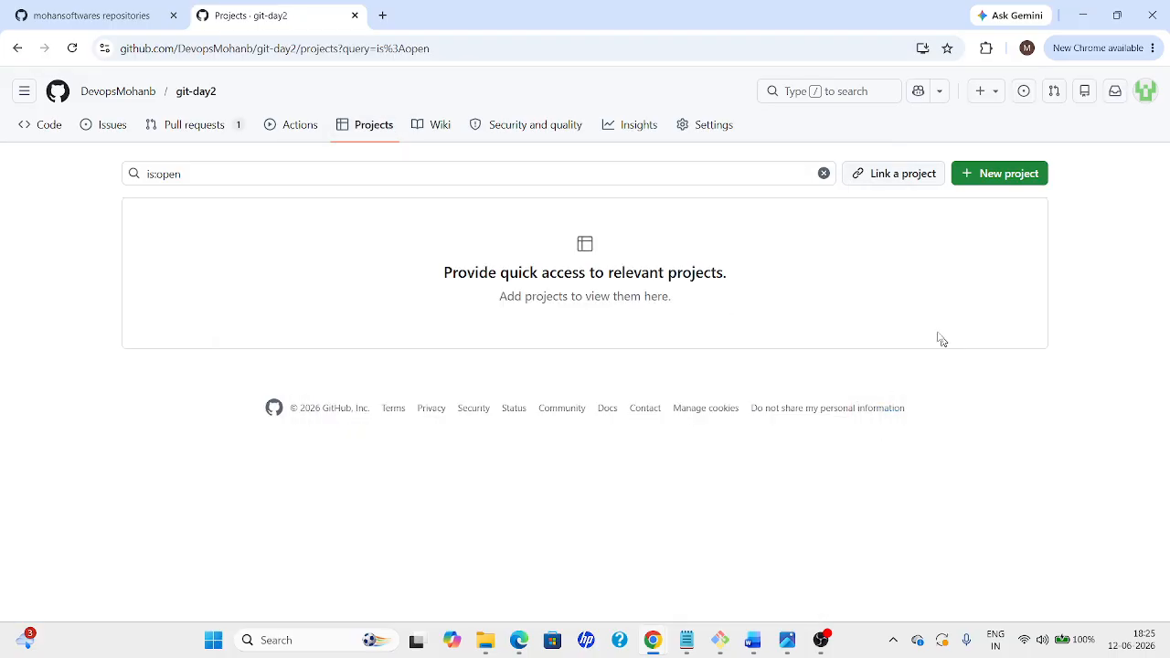
pyautogui.click(985, 183)
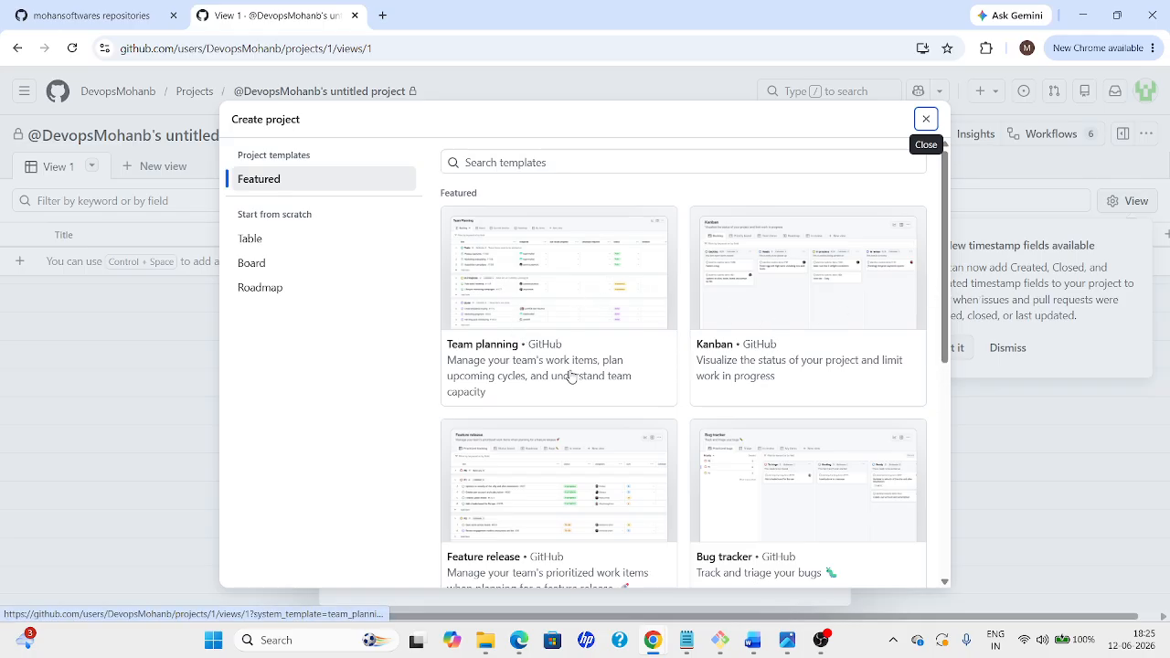
pyautogui.click(925, 119)
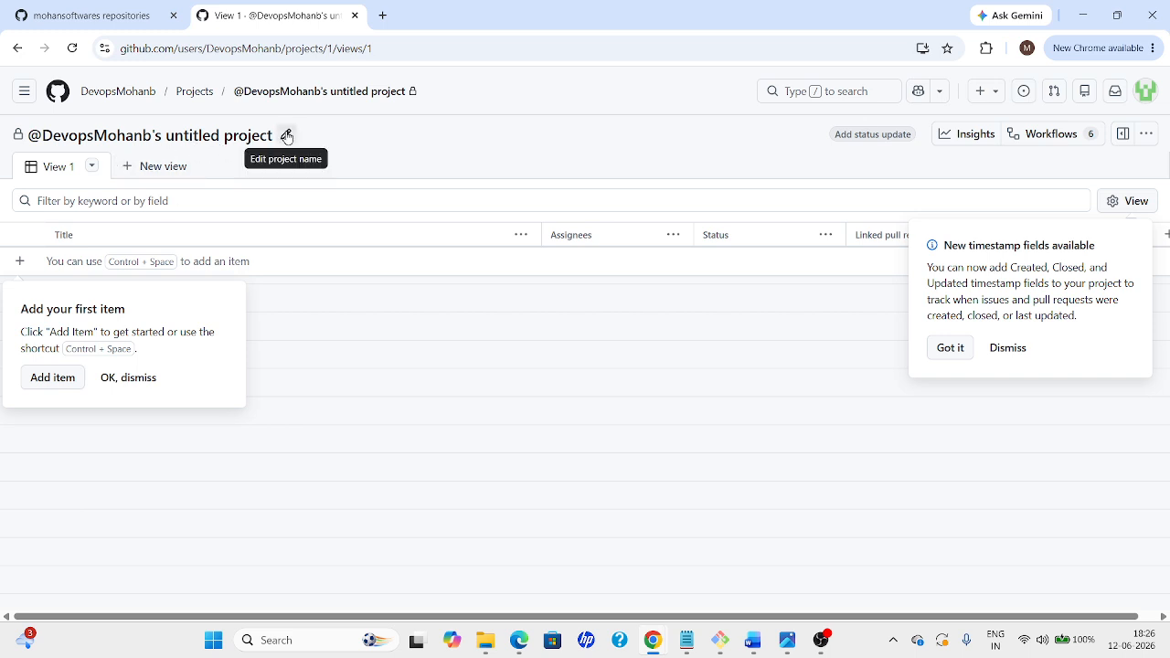
pyautogui.click(286, 137)
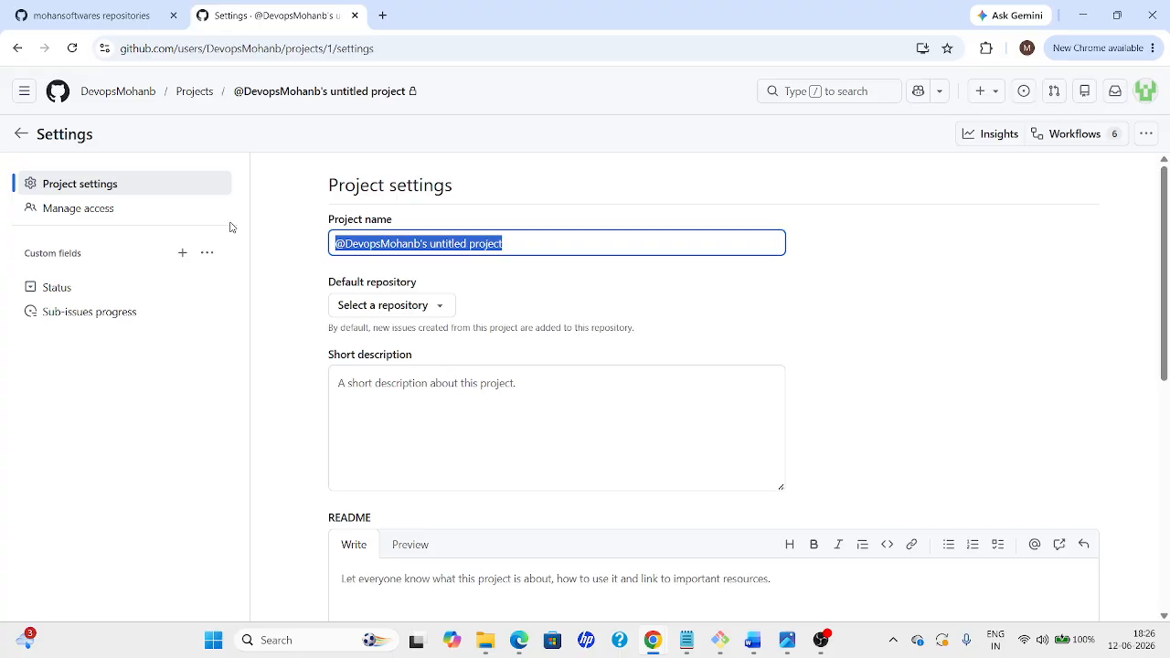
# - Name the project 'Devops Training Batch1' and set DevopsMohanb/git-day2 as its default repository
pyautogui.write('Devops Training Batch1')
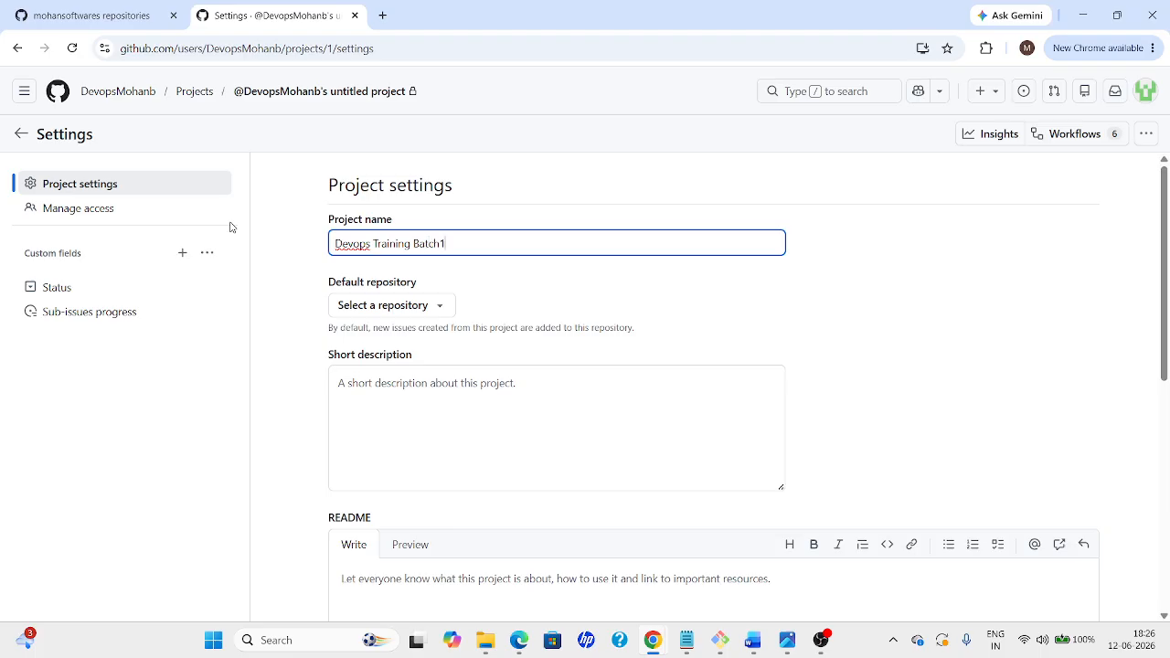
pyautogui.click(373, 305)
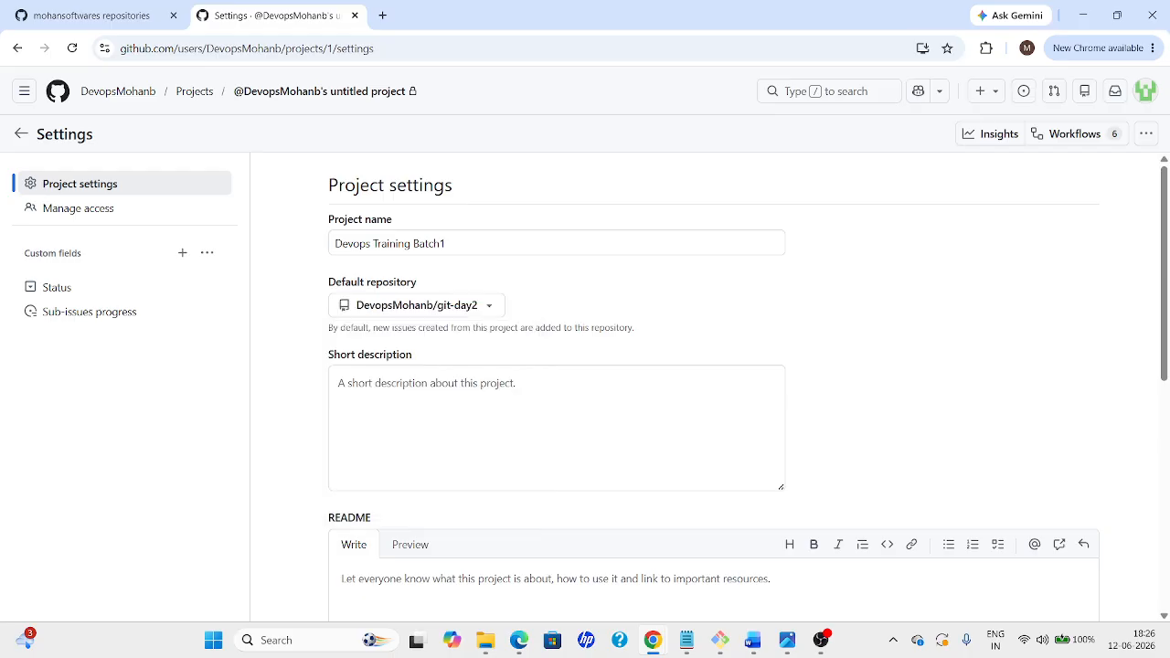
pyautogui.moveTo(1166, 236); pyautogui.dragTo(1139, 278)
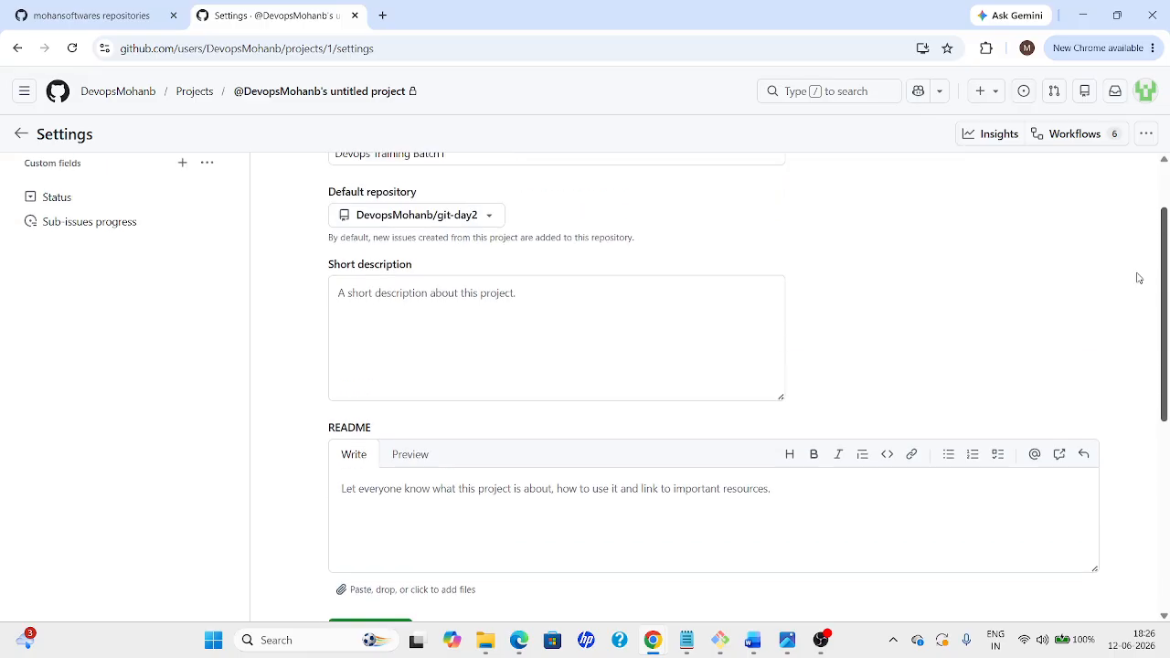
pyautogui.click(548, 301)
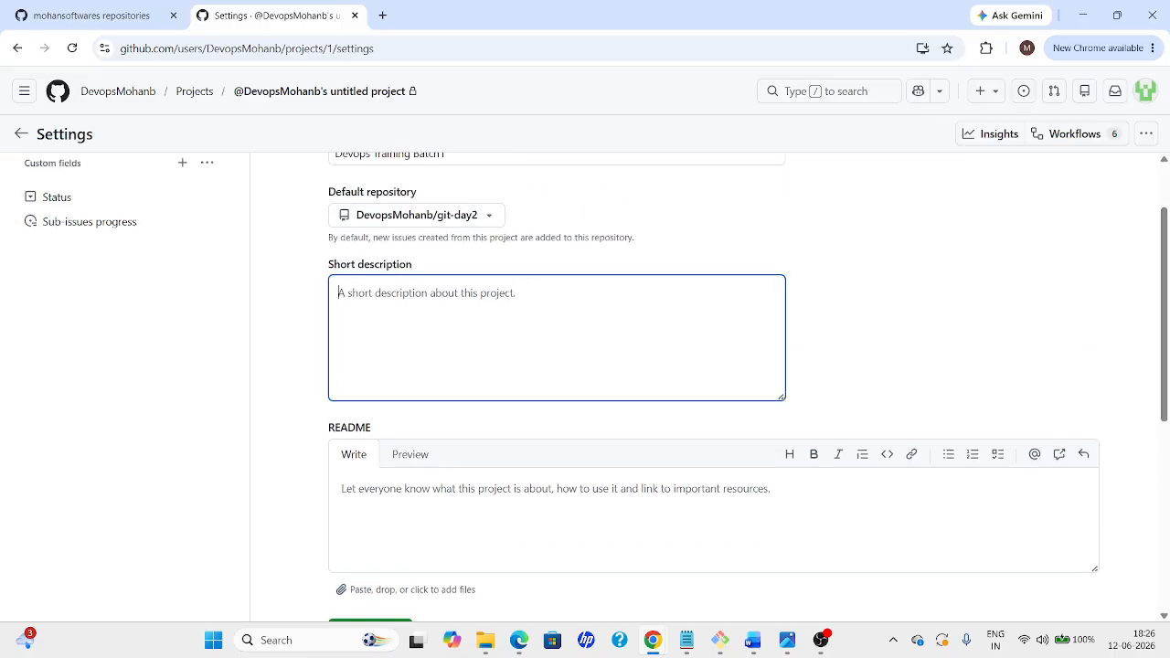
pyautogui.scroll(-3, 1133, 329)
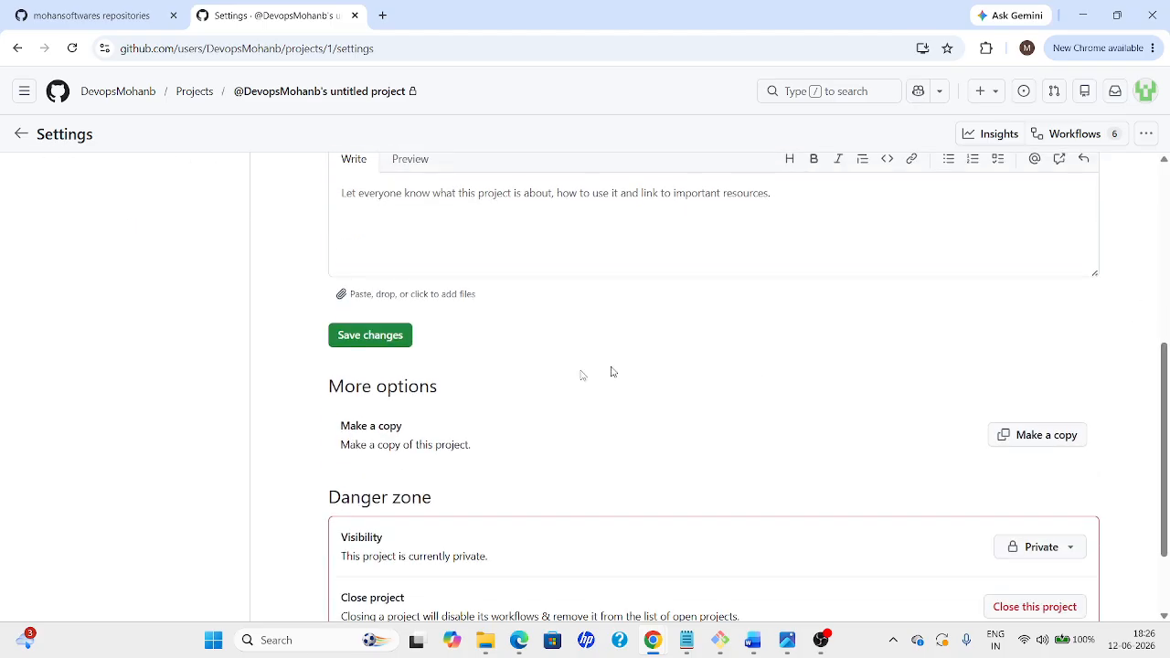
pyautogui.click(378, 339)
pyautogui.moveTo(1167, 430); pyautogui.dragTo(1159, 501)
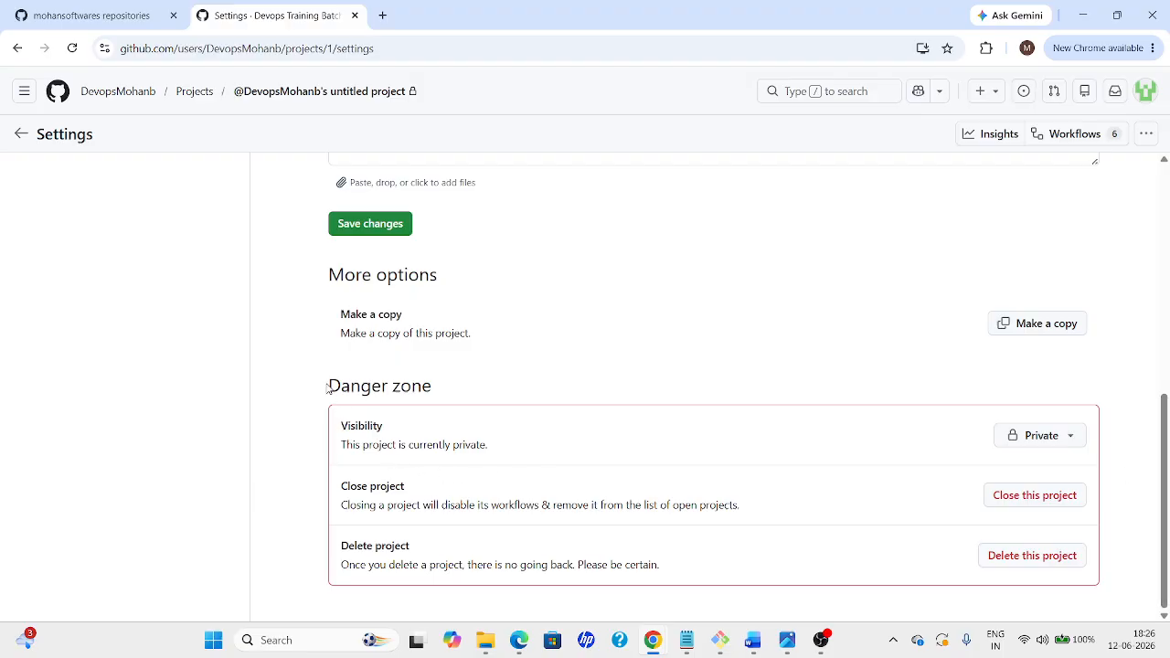
pyautogui.moveTo(328, 389); pyautogui.dragTo(456, 395)
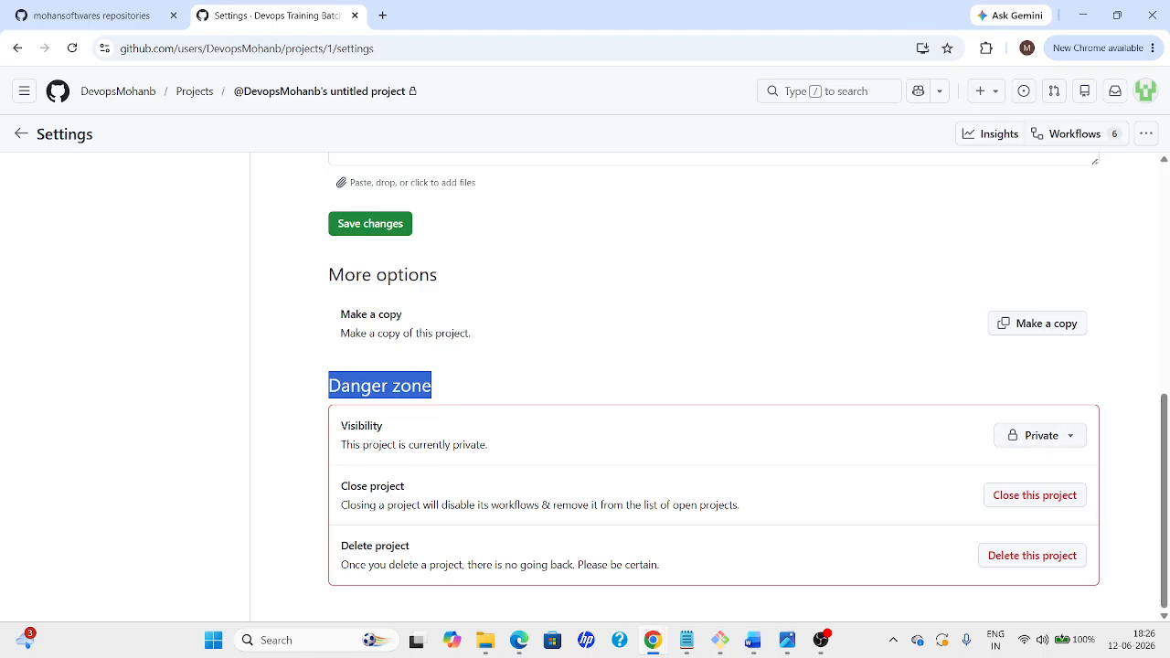
pyautogui.moveTo(341, 437); pyautogui.dragTo(563, 466)
pyautogui.click(1031, 436)
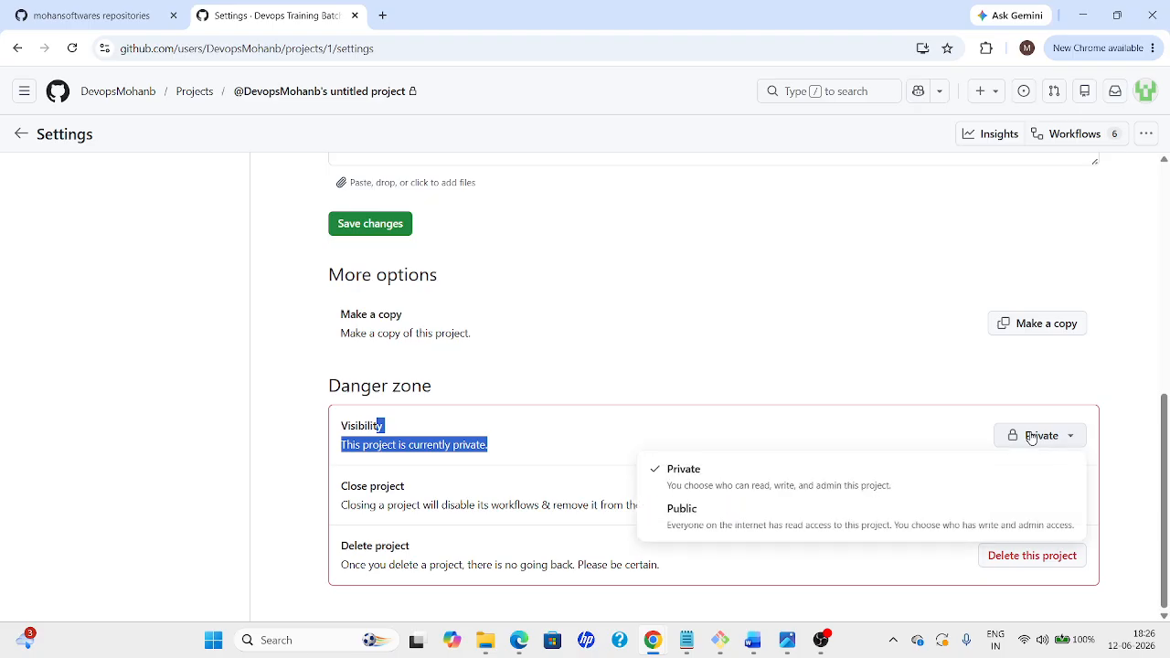
pyautogui.click(750, 345)
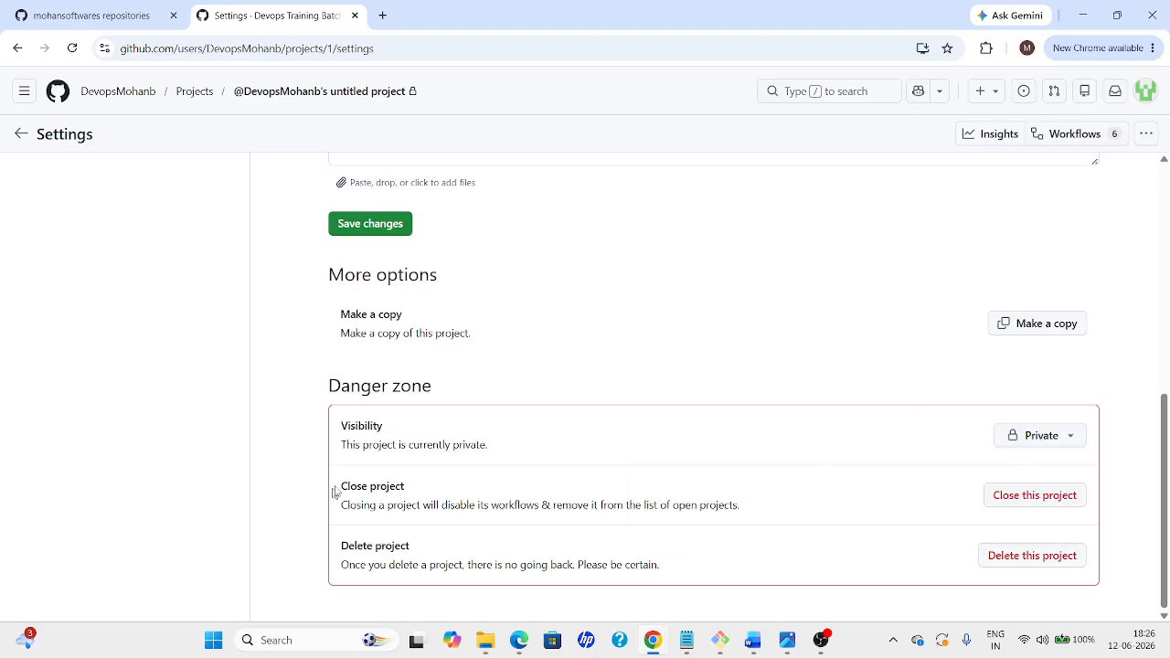
pyautogui.moveTo(340, 485); pyautogui.dragTo(765, 520)
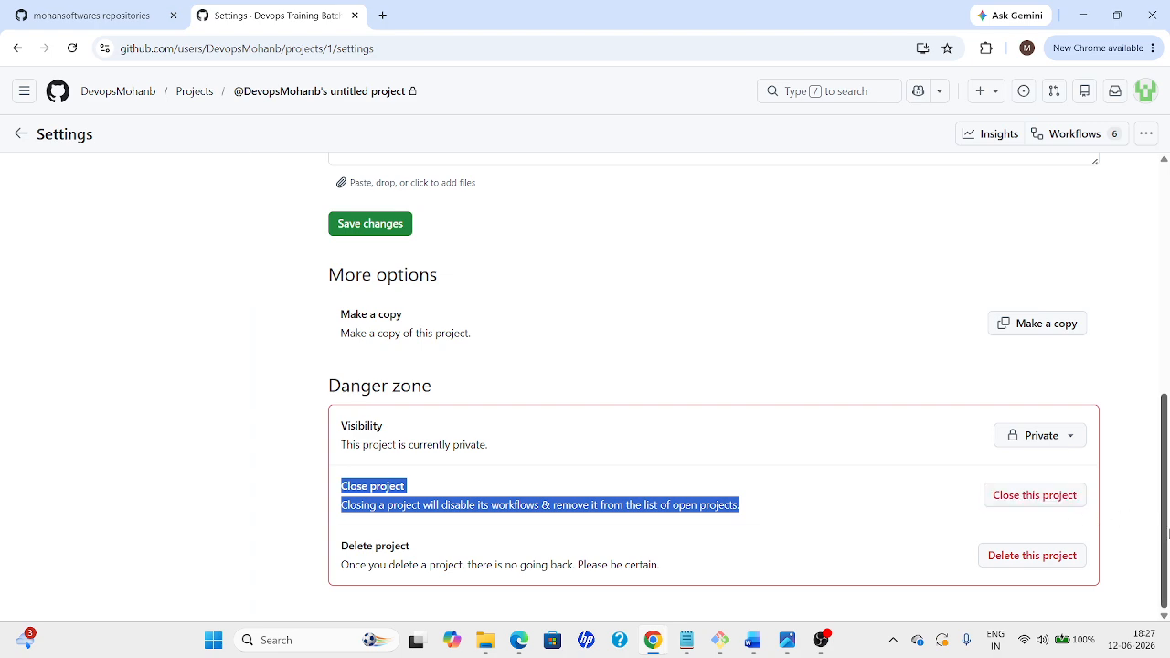
pyautogui.moveTo(1168, 535)
pyautogui.mouseDown()
pyautogui.moveTo(1168, 271)
pyautogui.moveTo(1168, 535)
pyautogui.mouseUp()
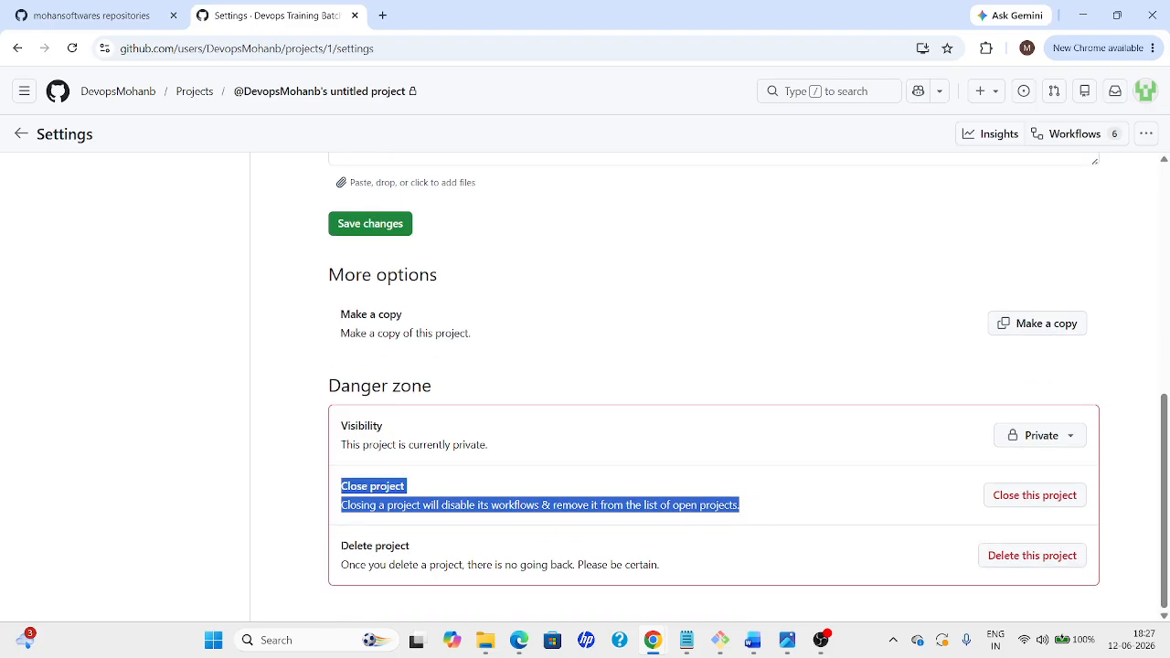
pyautogui.moveTo(342, 546); pyautogui.dragTo(680, 573)
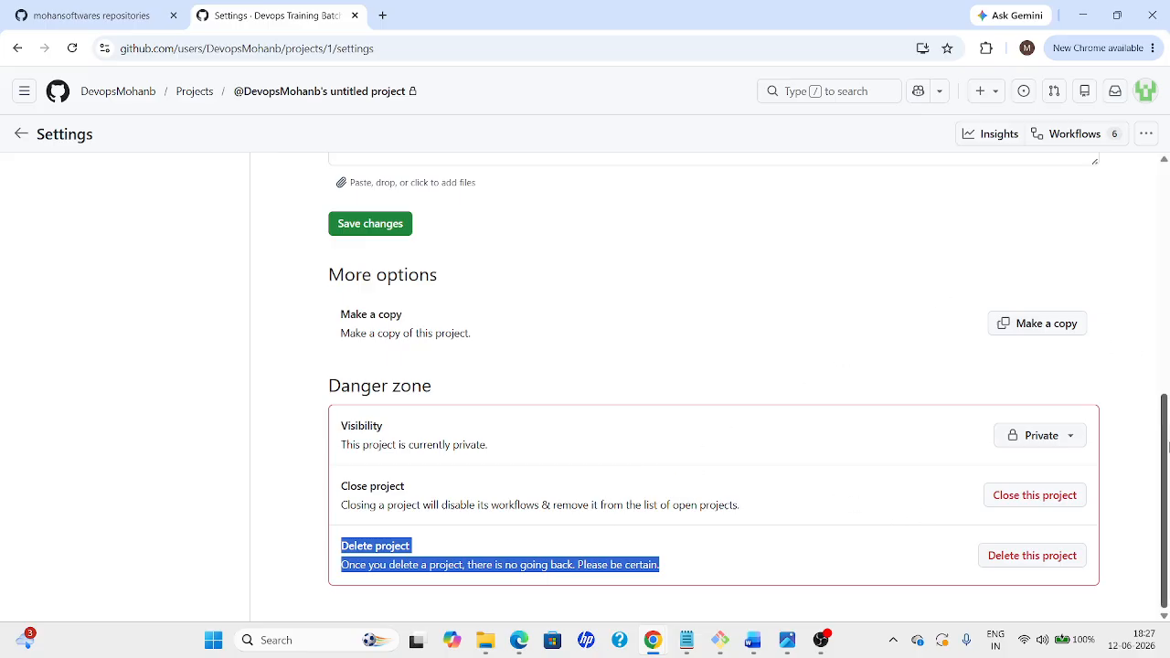
pyautogui.moveTo(1166, 462); pyautogui.dragTo(1167, 203)
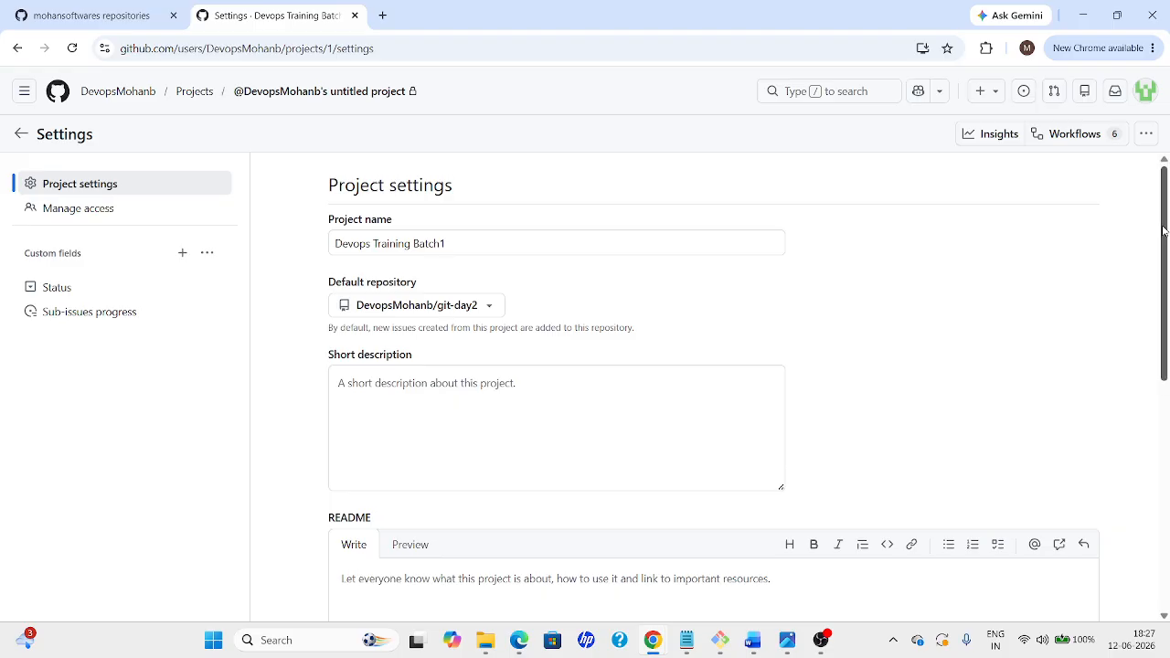
# - Open Manage access for the private project and focus the Invite collaborators username search
pyautogui.click(96, 216)
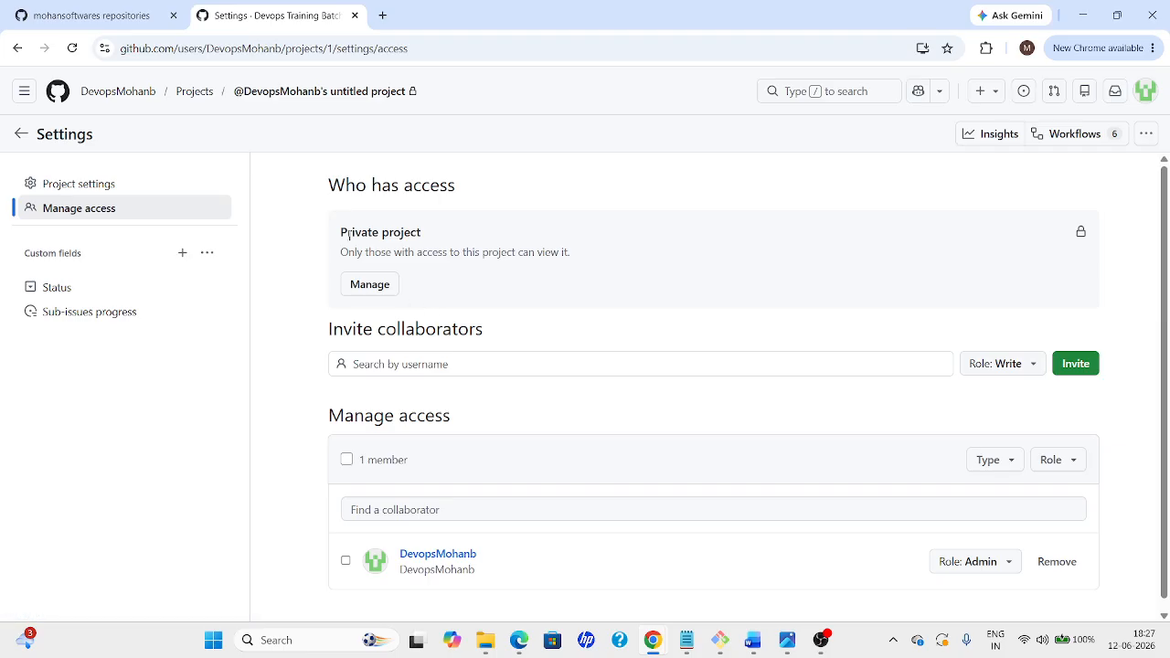
pyautogui.moveTo(339, 236); pyautogui.dragTo(489, 253)
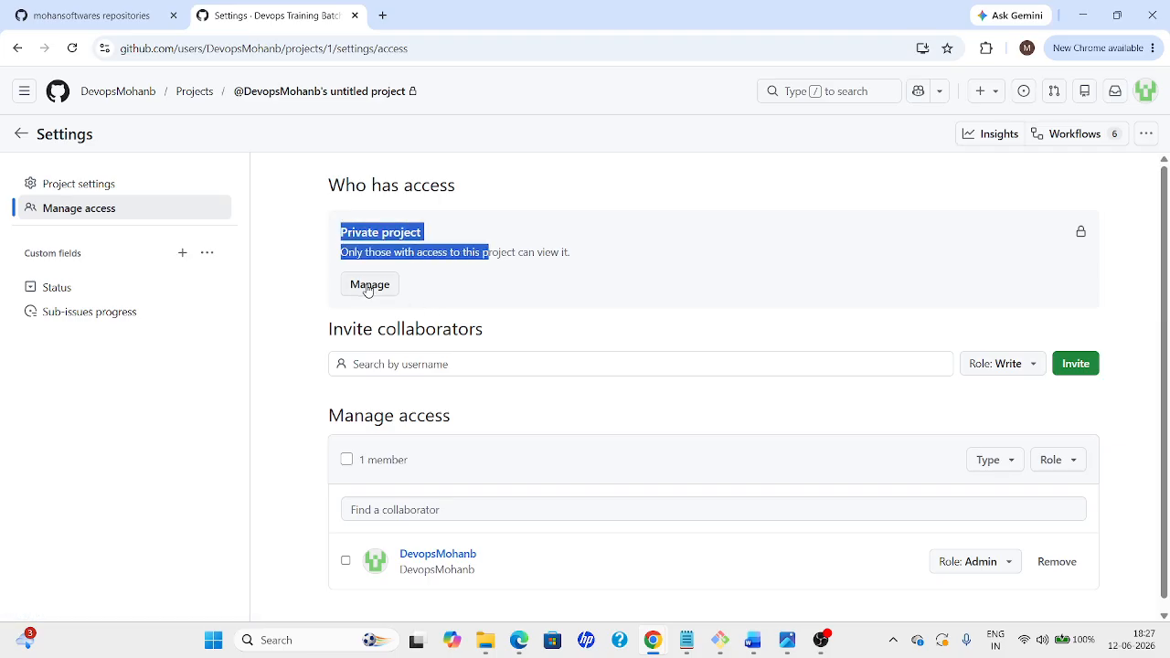
pyautogui.click(442, 280)
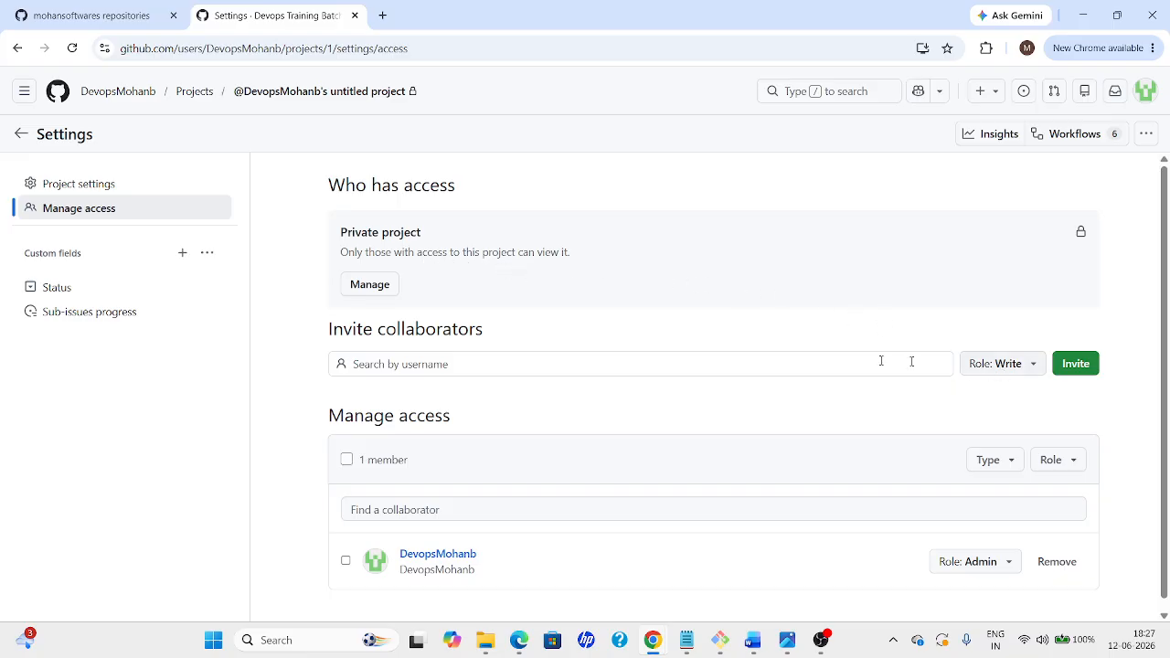
pyautogui.click(512, 367)
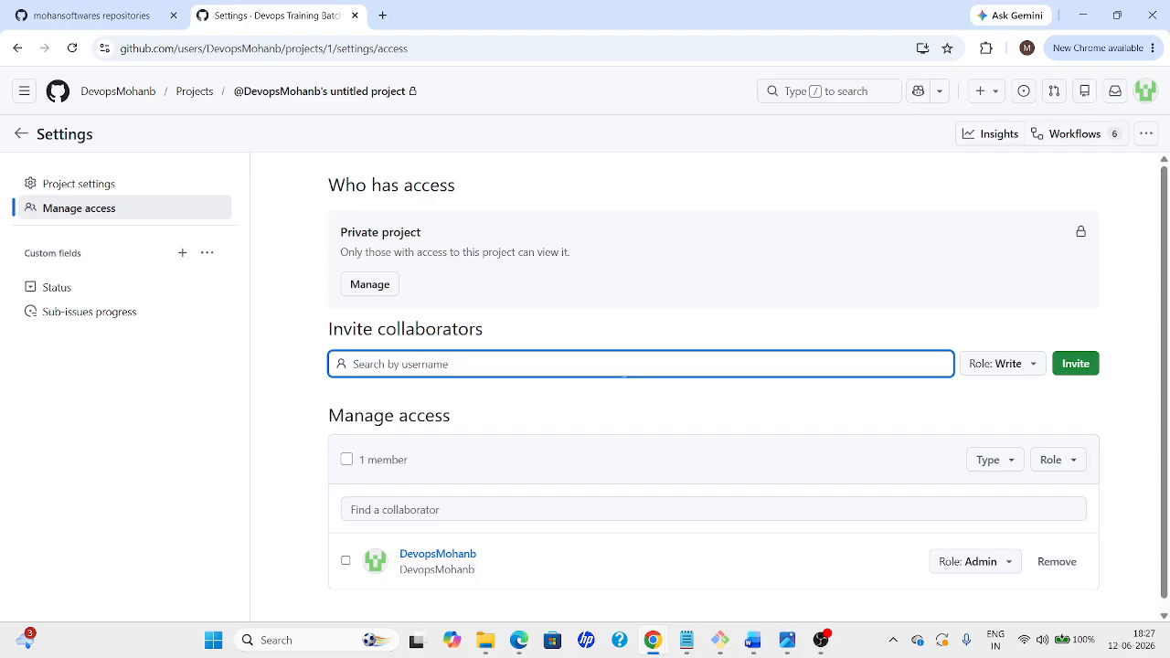
pyautogui.hotkey('alt', 'Tab')
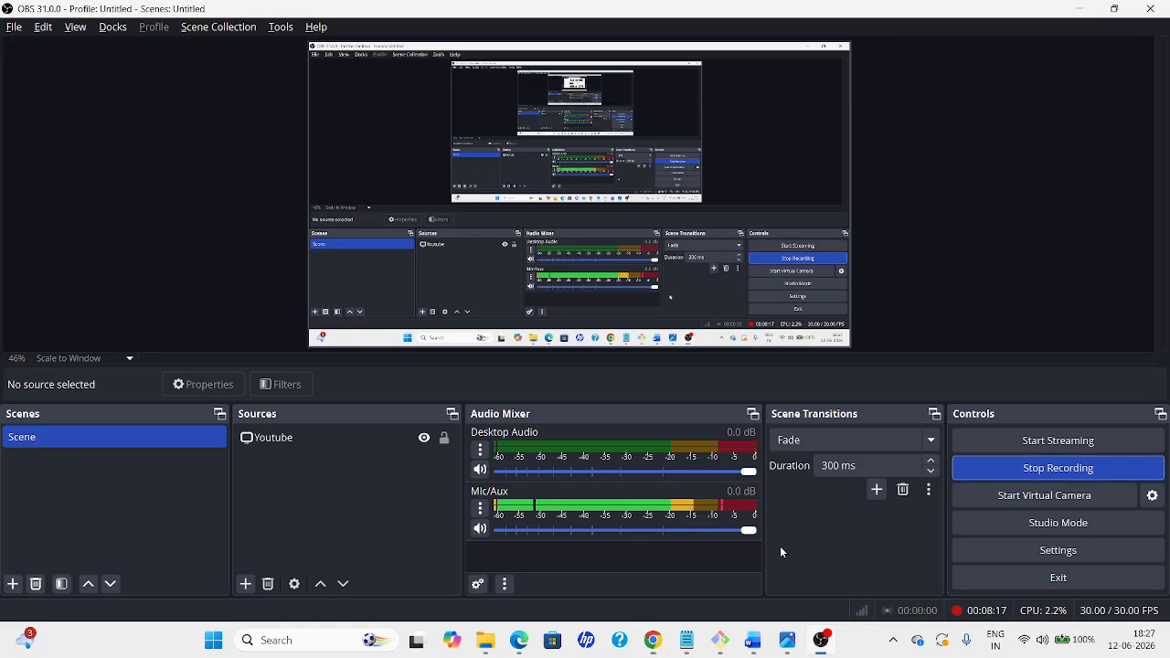
pyautogui.hotkey('alt', 'Tab')
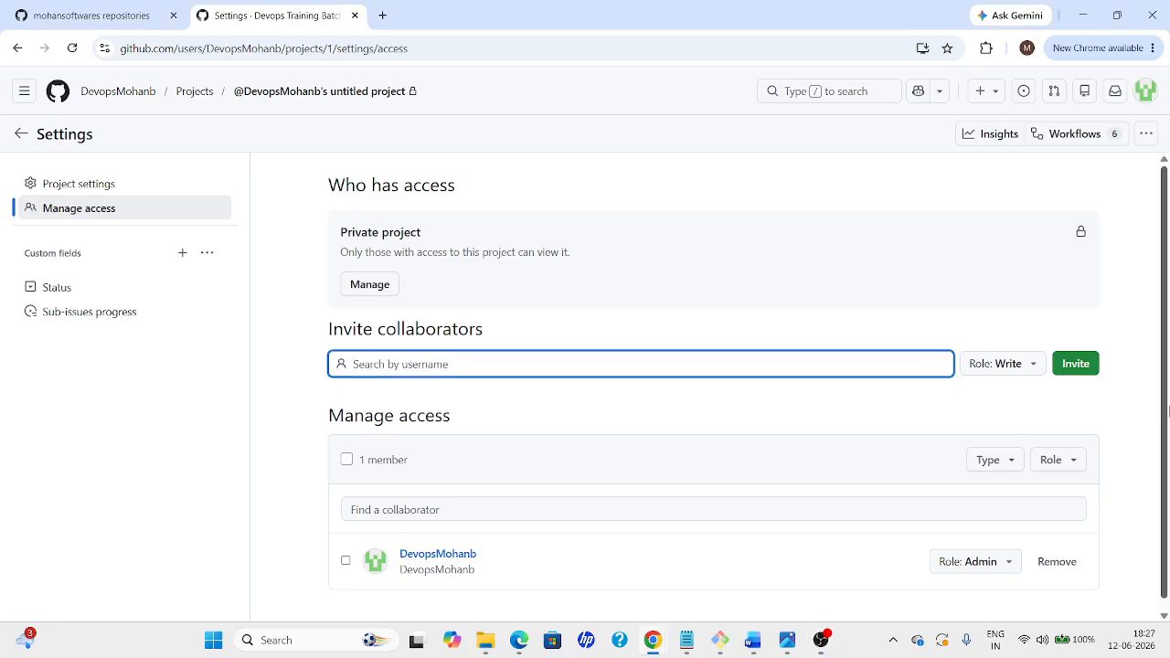
pyautogui.scroll(-1, 515, 326)
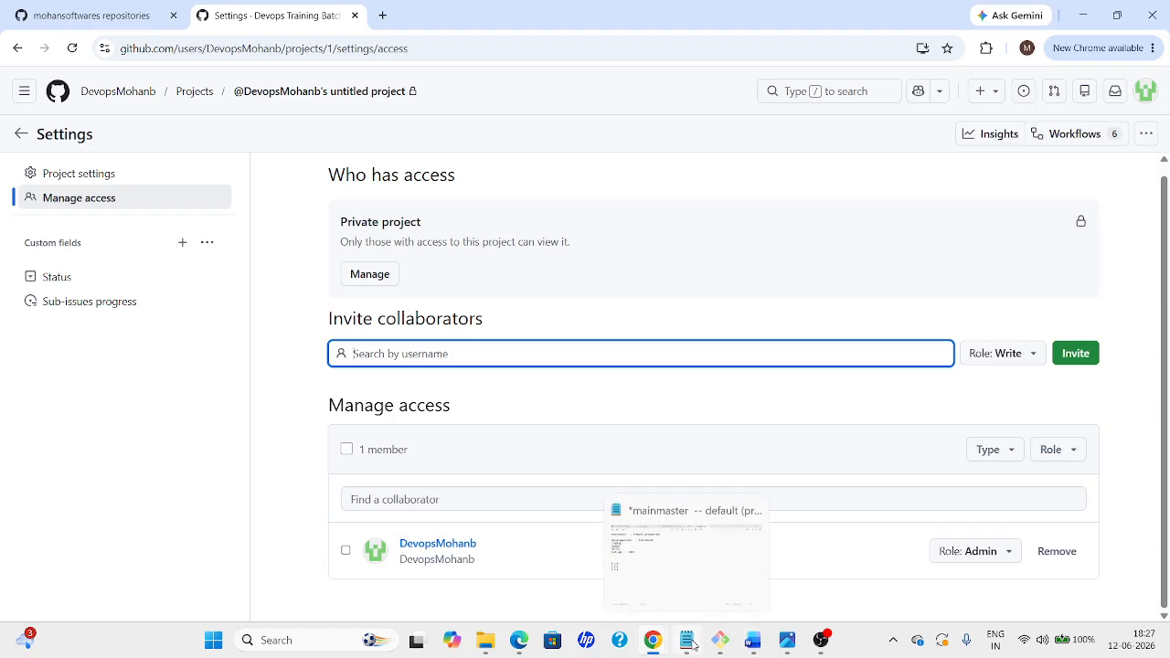
pyautogui.click(688, 642)
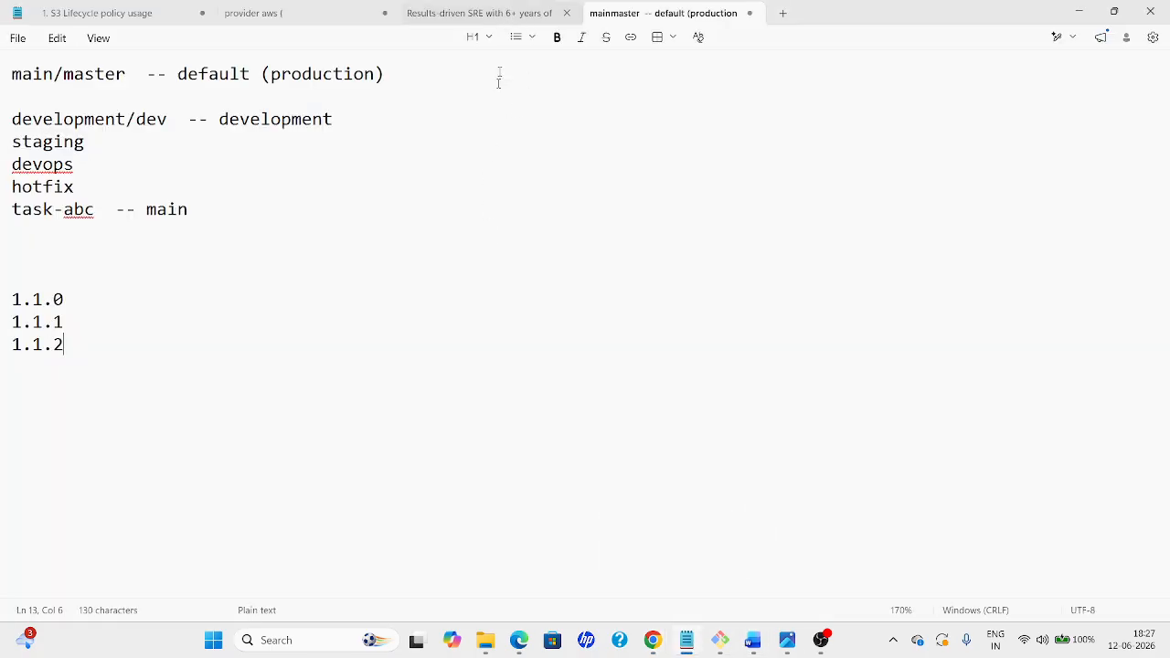
pyautogui.hotkey('alt', 'Tab')
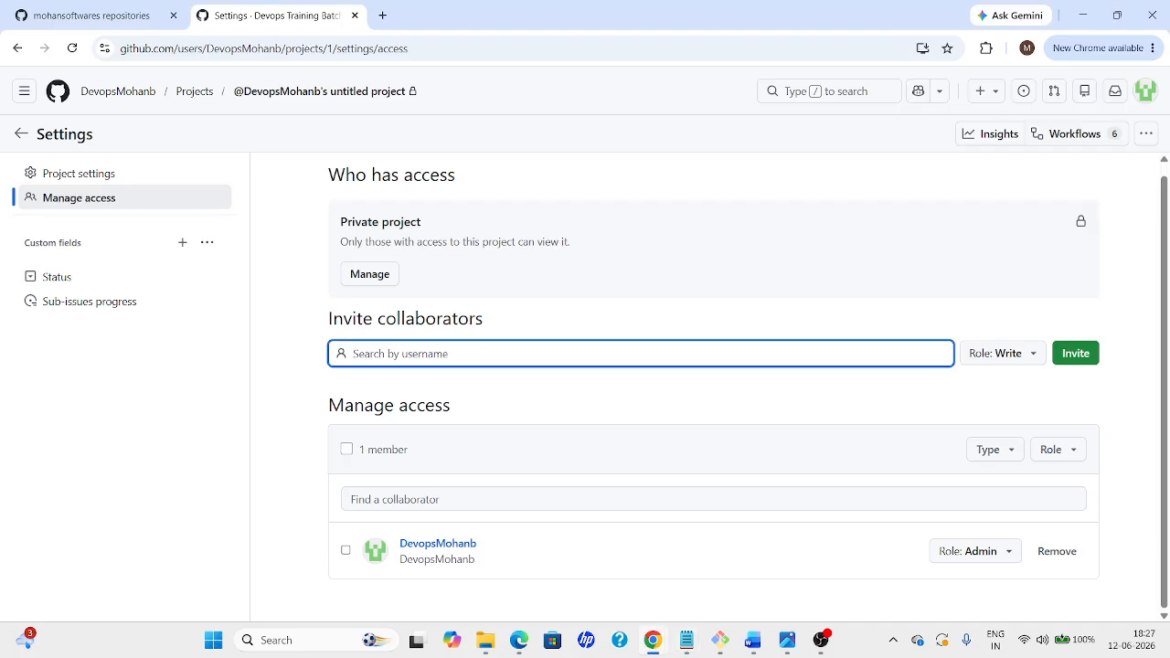
# - Invite the second user by username as a collaborator with the Write role
pyautogui.write('mohanb147')
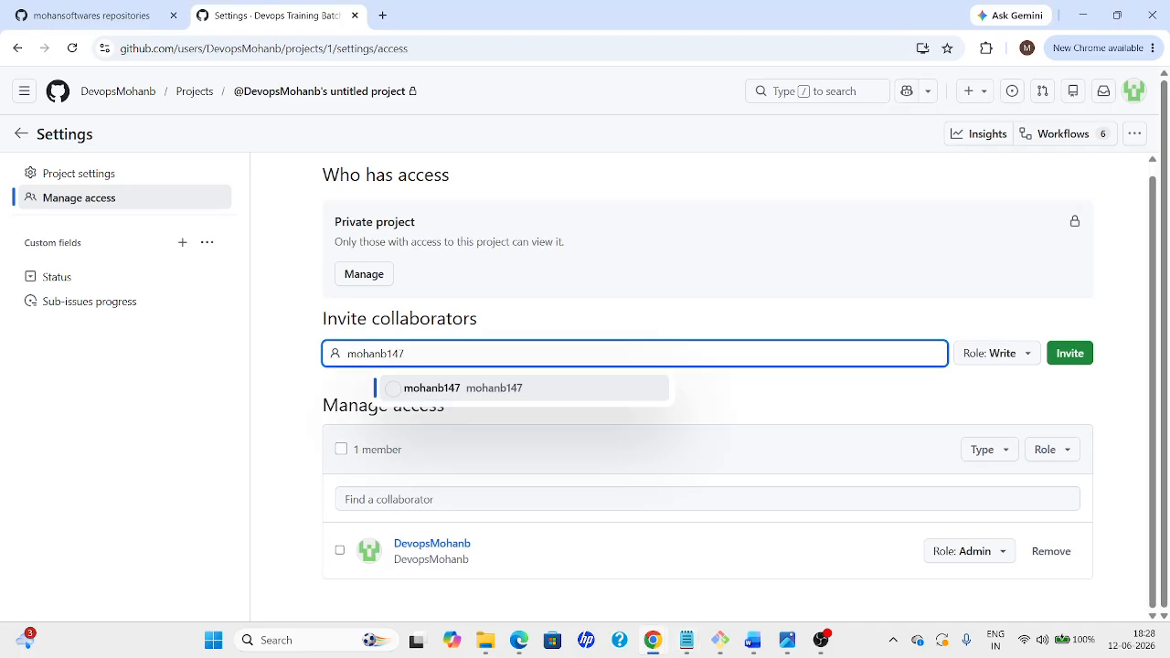
pyautogui.click(453, 391)
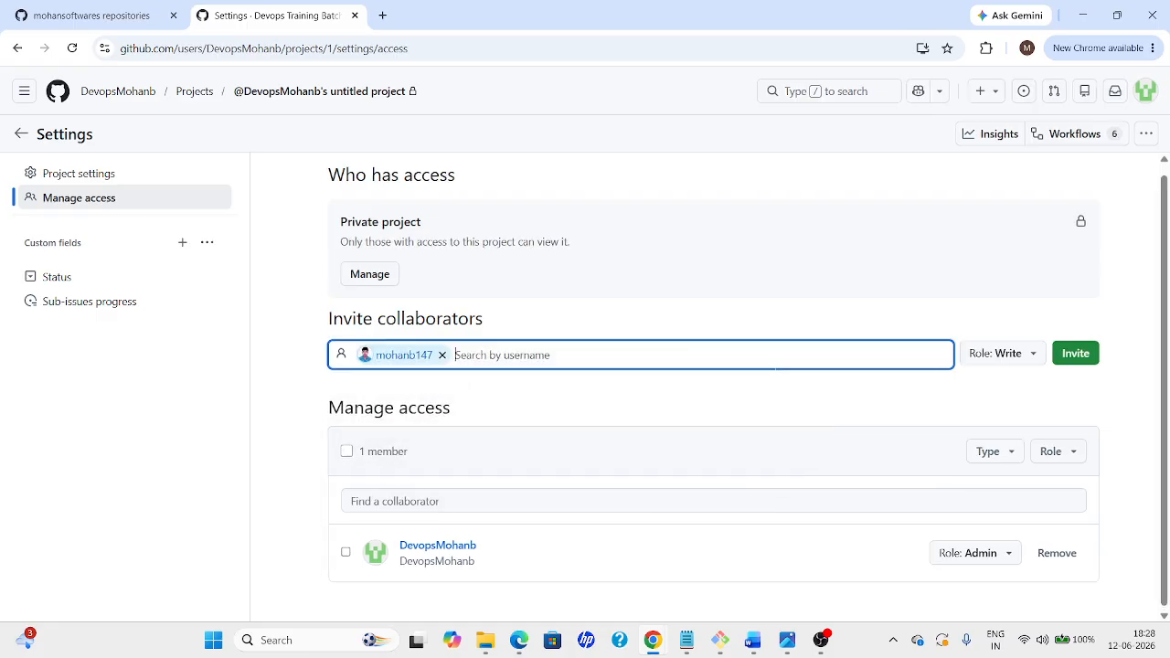
pyautogui.click(1030, 358)
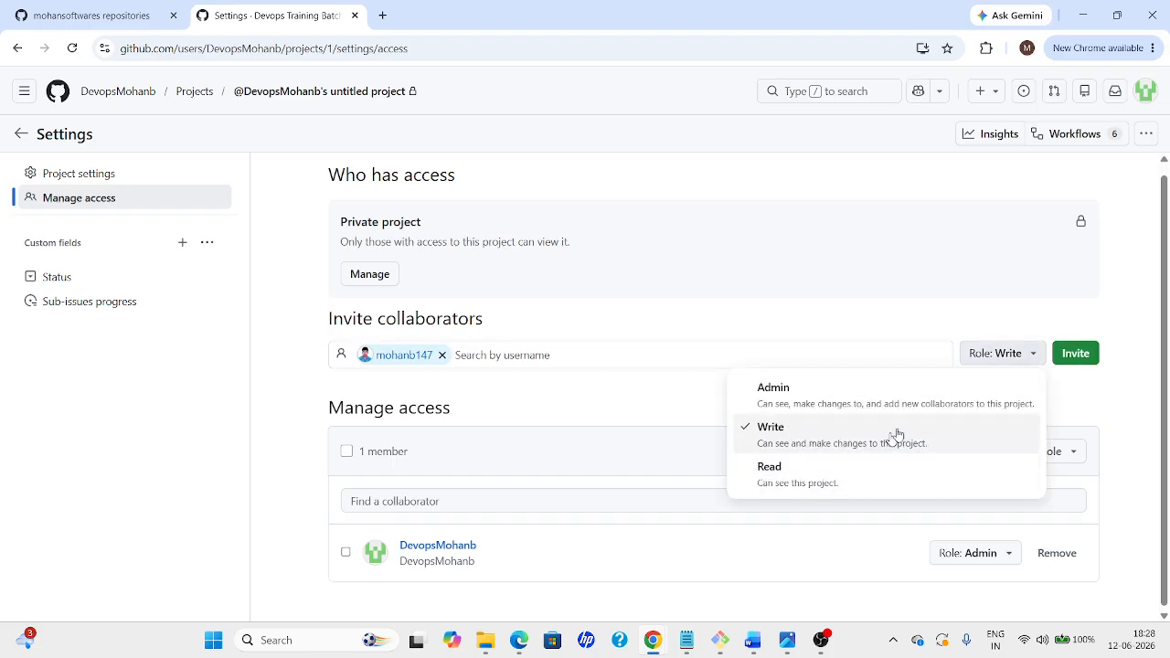
pyautogui.click(1077, 354)
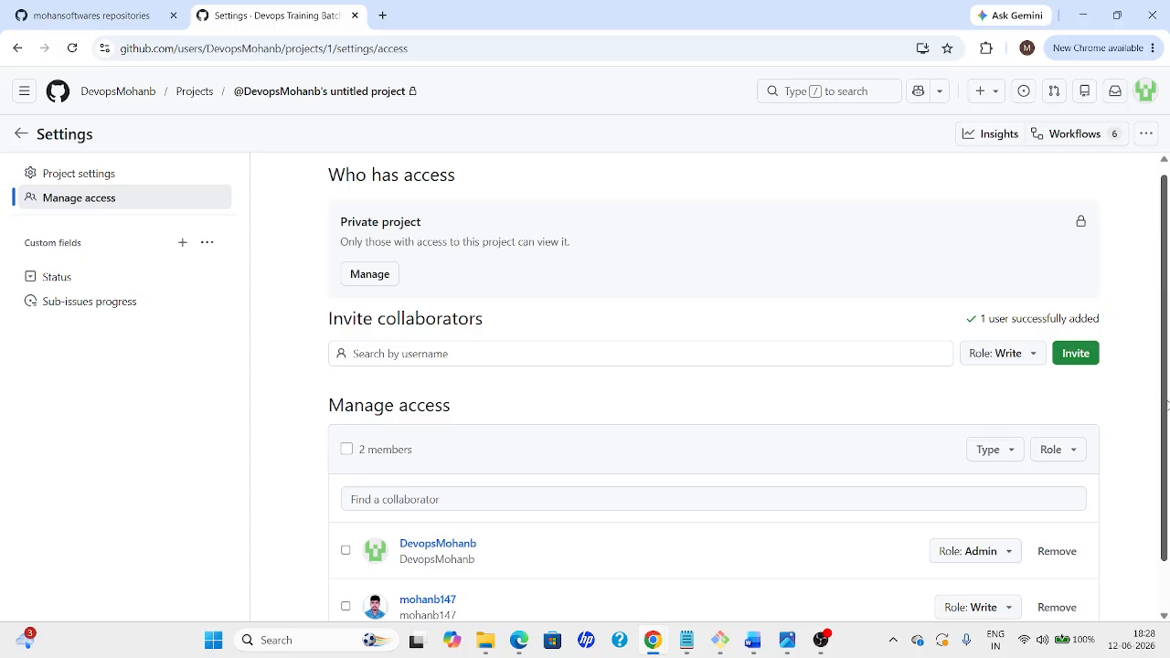
pyautogui.scroll(-1, 1167, 405)
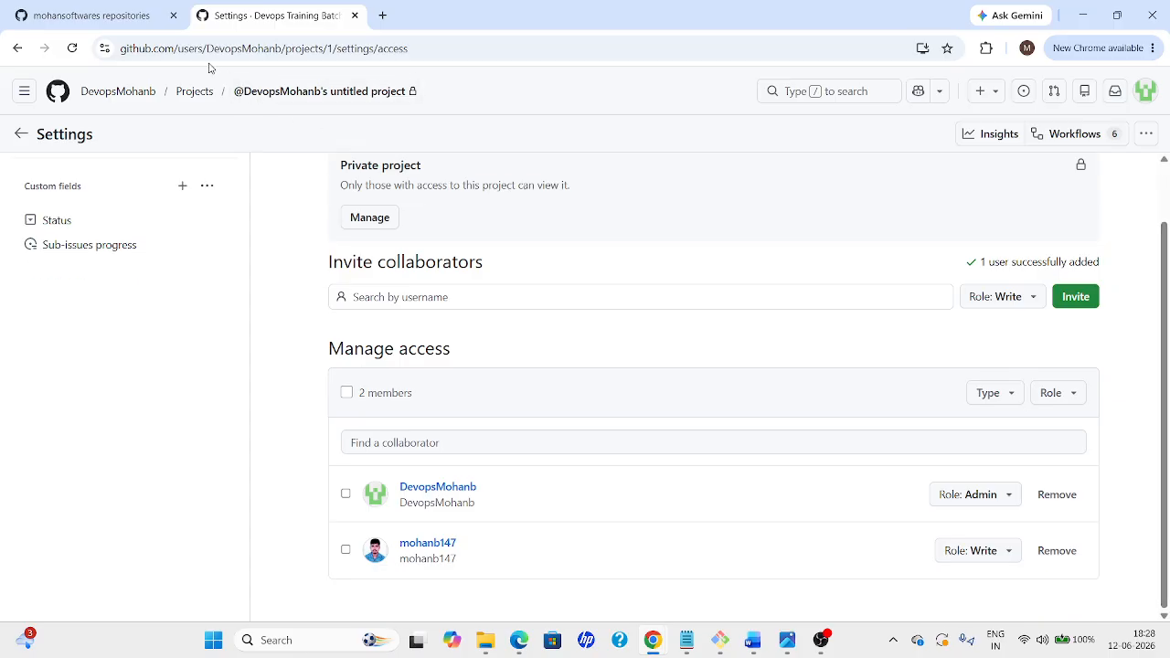
# - Open a new Incognito window and load github.com
pyautogui.click(1155, 52)
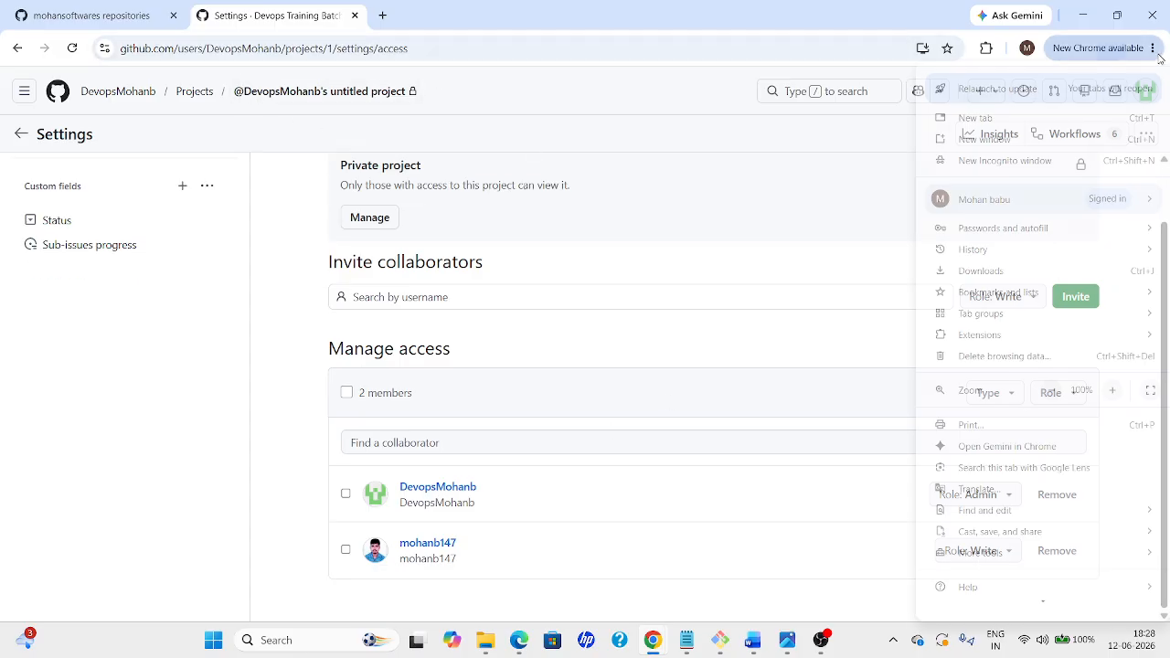
pyautogui.click(1001, 160)
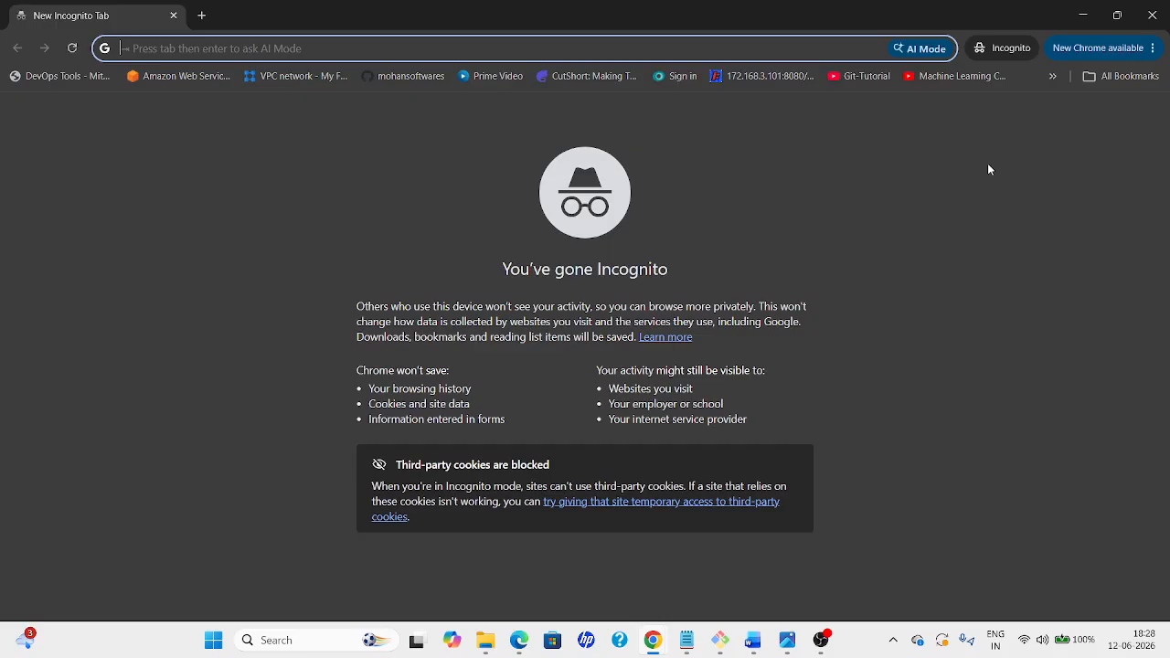
pyautogui.write('github')
pyautogui.press('Return')
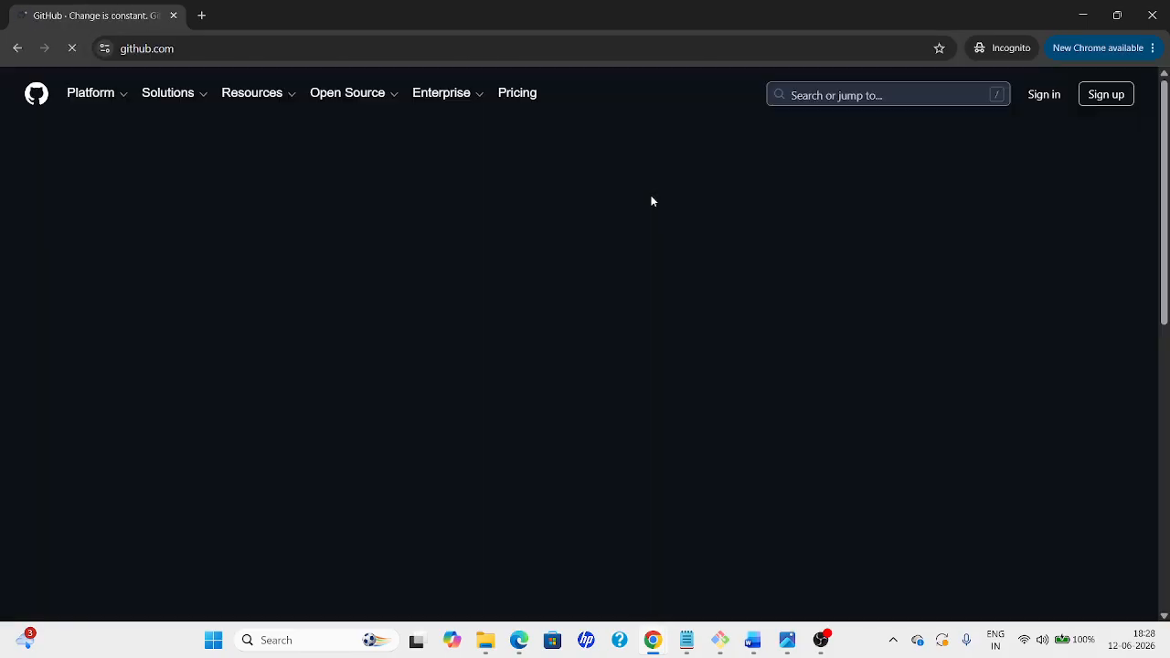
# - Sign in with the invited user's saved login and enter the SMS verification code
pyautogui.click(1056, 100)
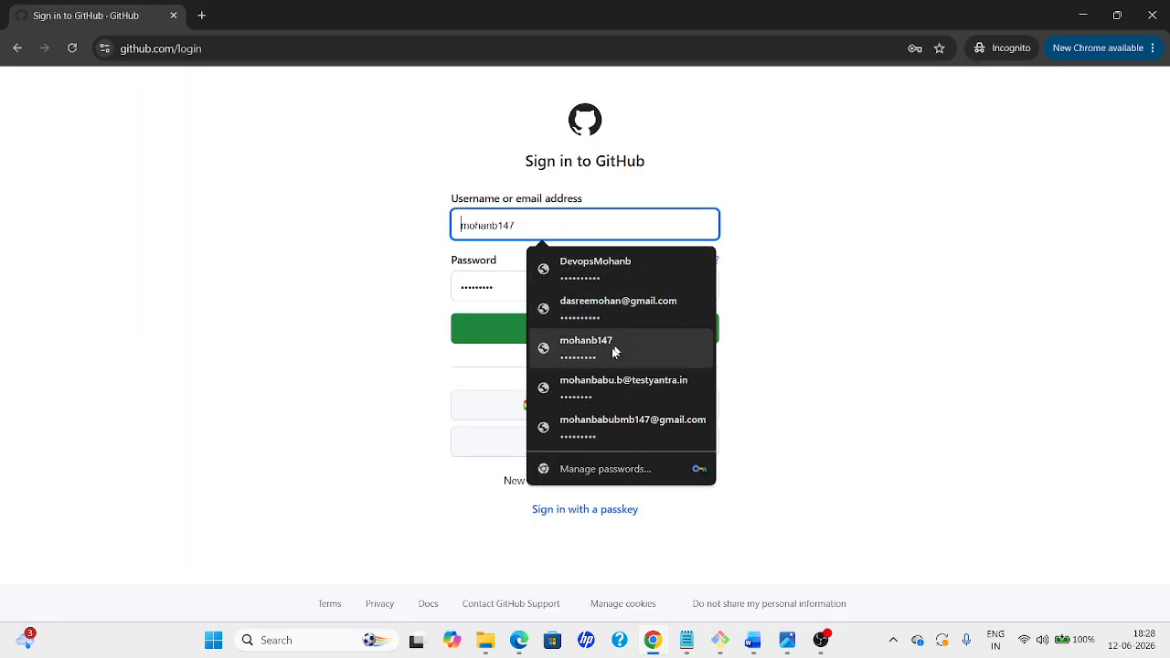
pyautogui.click(614, 352)
pyautogui.click(525, 339)
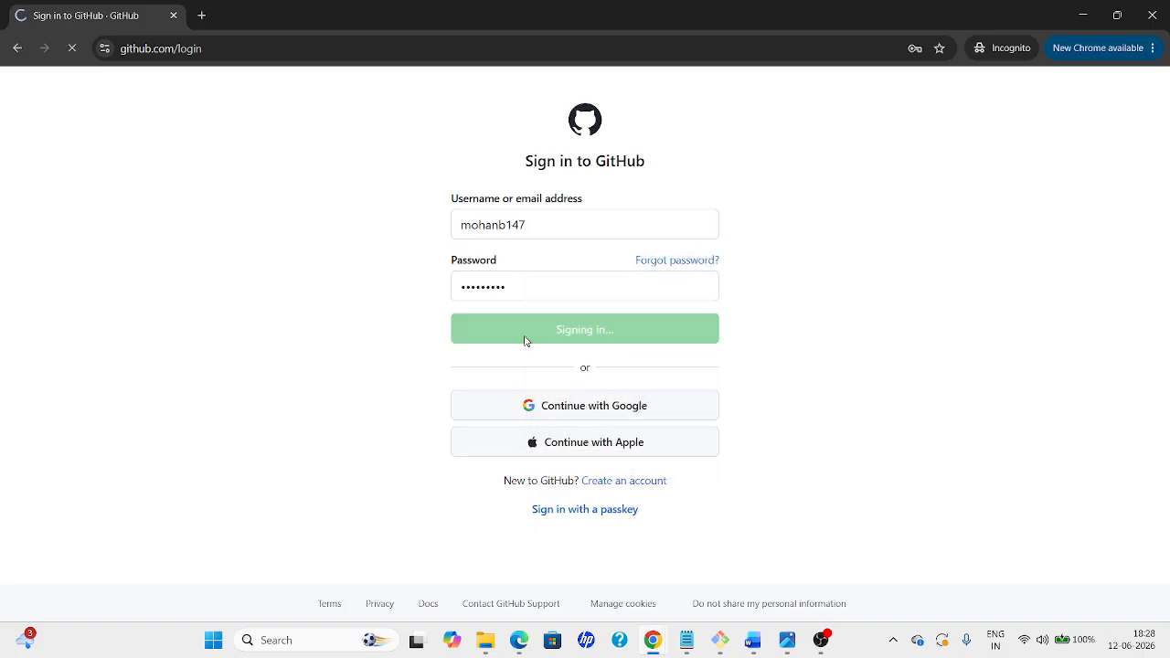
pyautogui.click(620, 248)
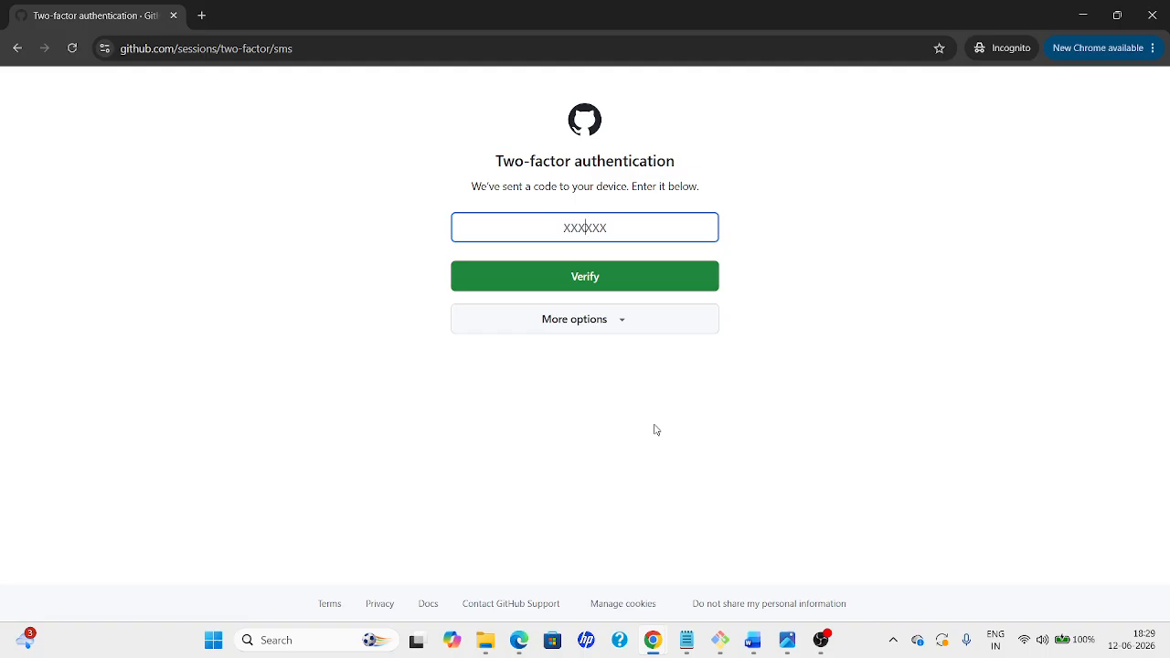
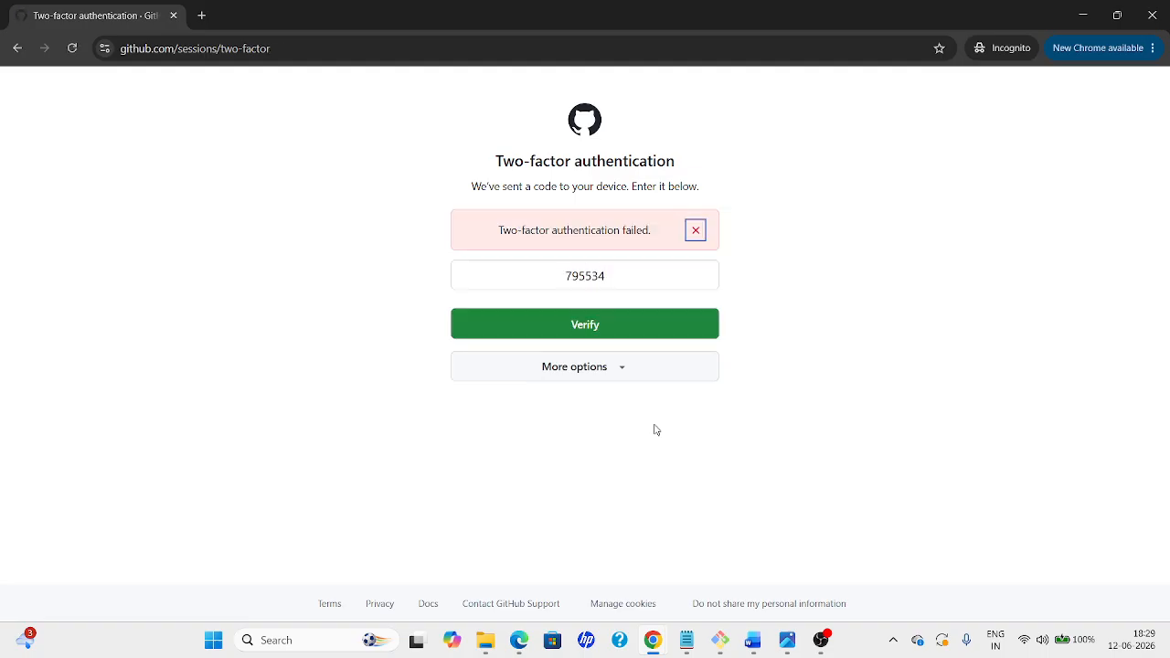
pyautogui.click(633, 285)
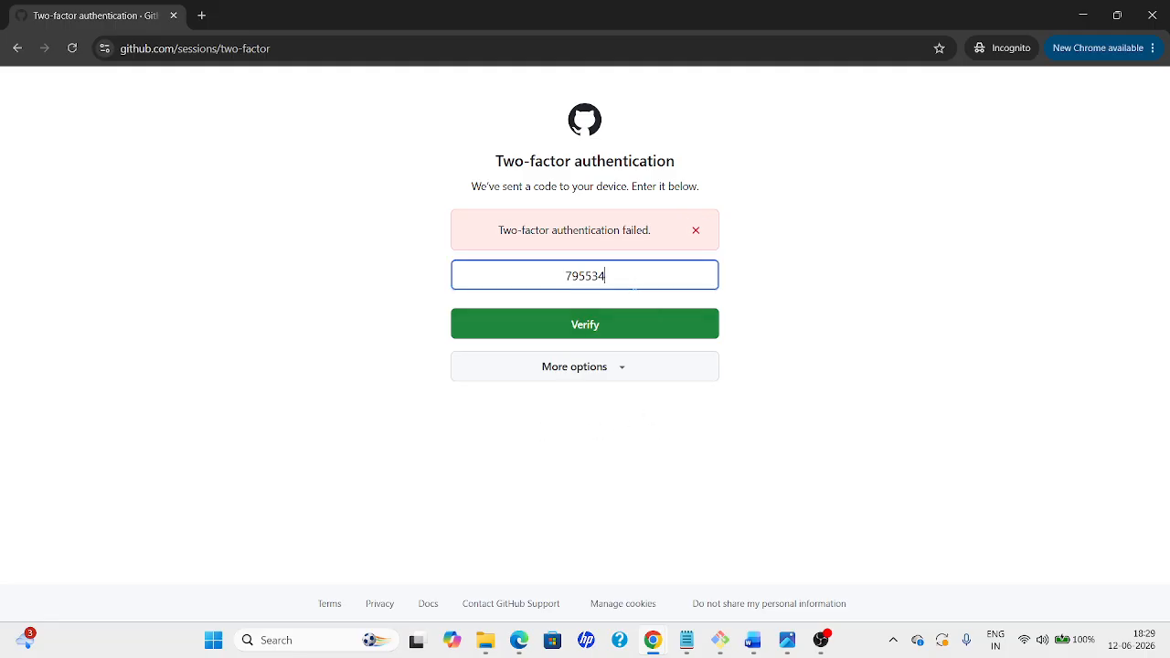
pyautogui.press('BackSpace')
pyautogui.write('7')
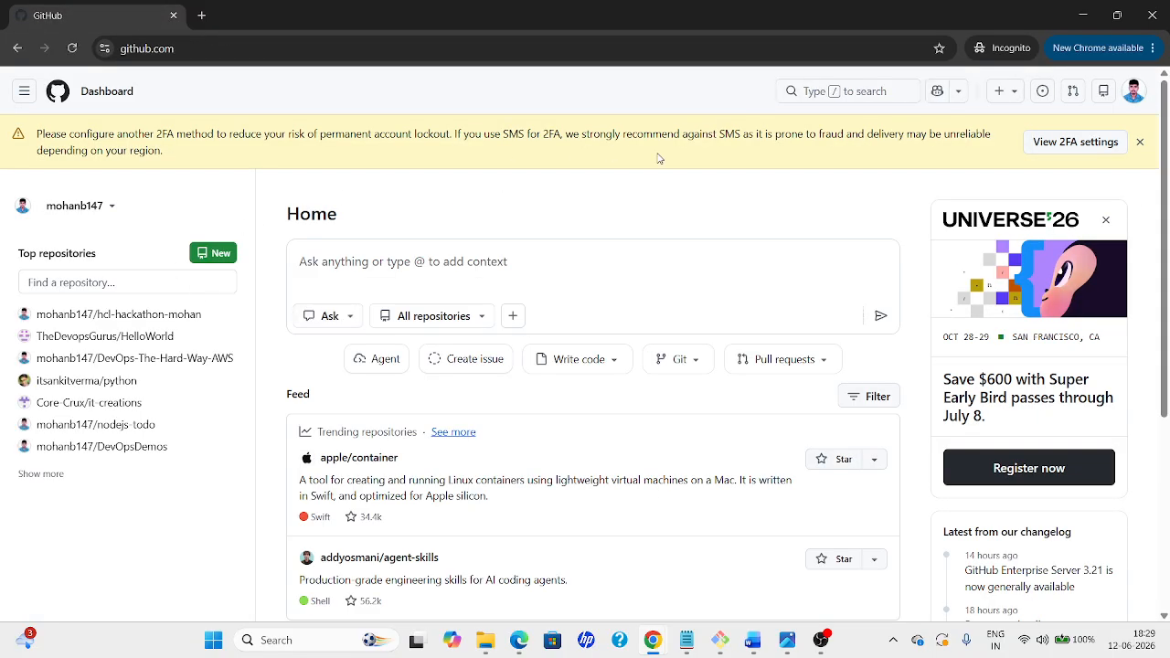
# - Dismiss the two-factor reminder banner and browse the dashboard's navigation drawer
pyautogui.click(1140, 143)
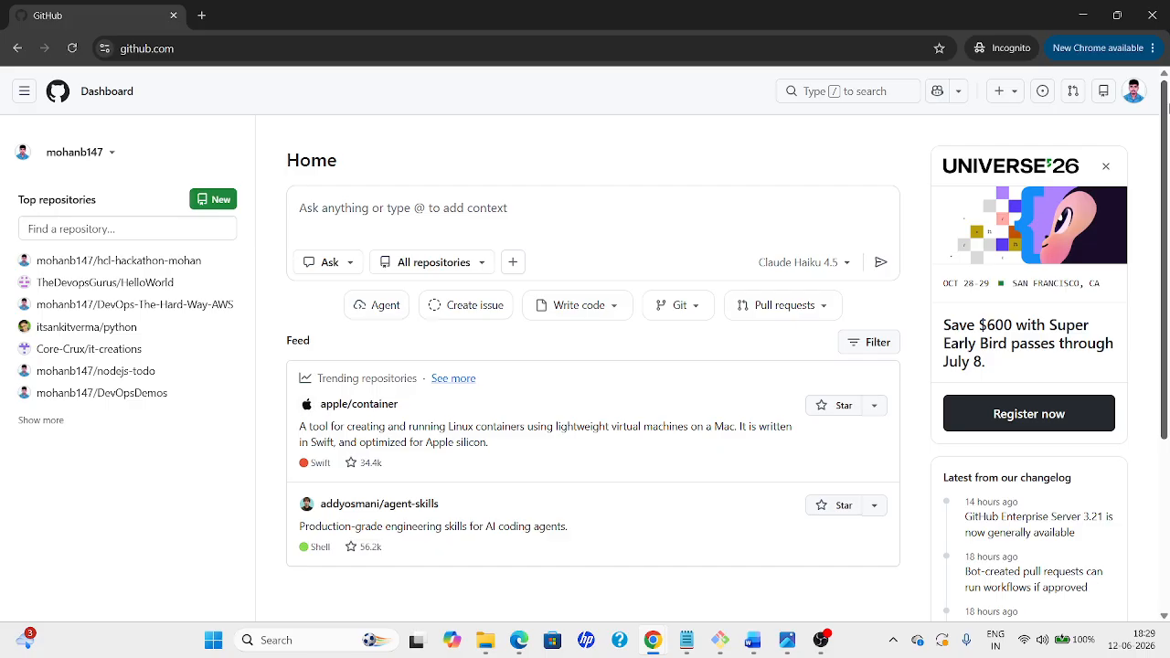
pyautogui.click(25, 92)
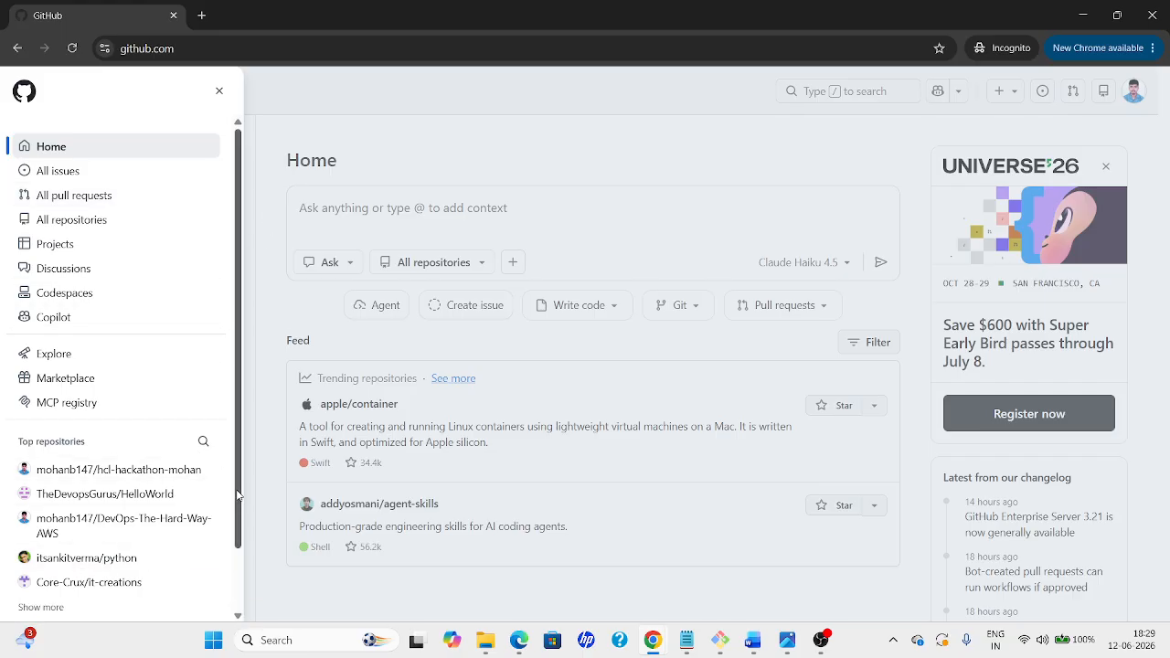
pyautogui.moveTo(236, 494); pyautogui.dragTo(238, 559)
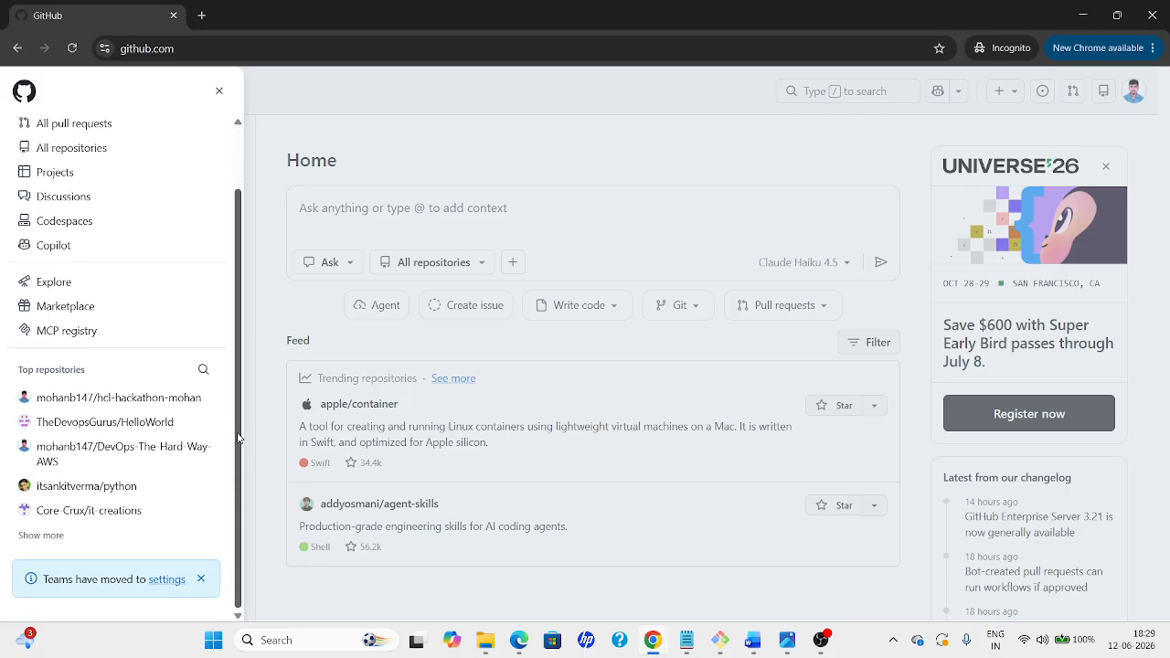
# - Copy the participant's GitHub username from the Google Meet chat
pyautogui.hotkey('alt', 'Tab')
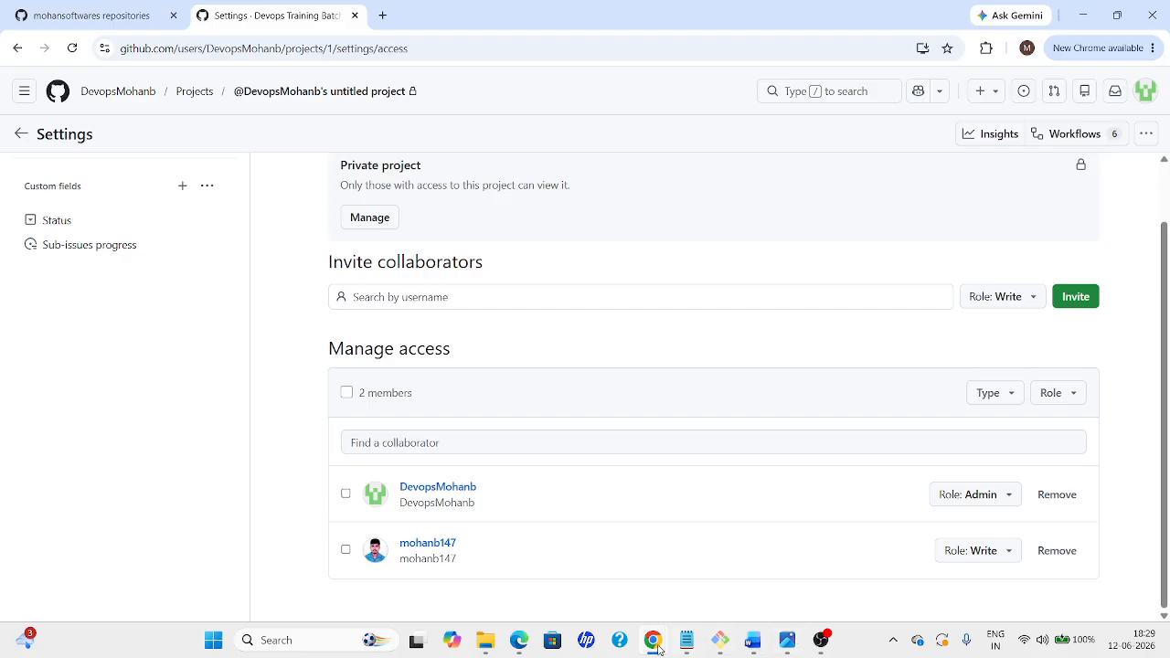
pyautogui.moveTo(652, 640)
pyautogui.moveTo(455, 553)
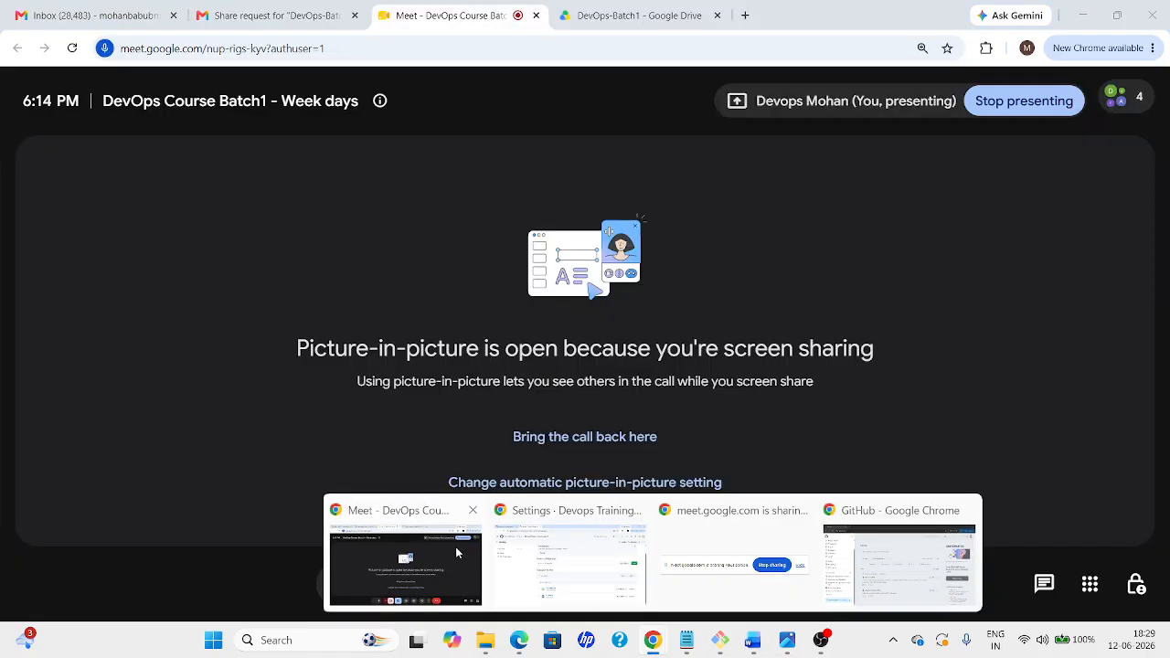
pyautogui.click(457, 552)
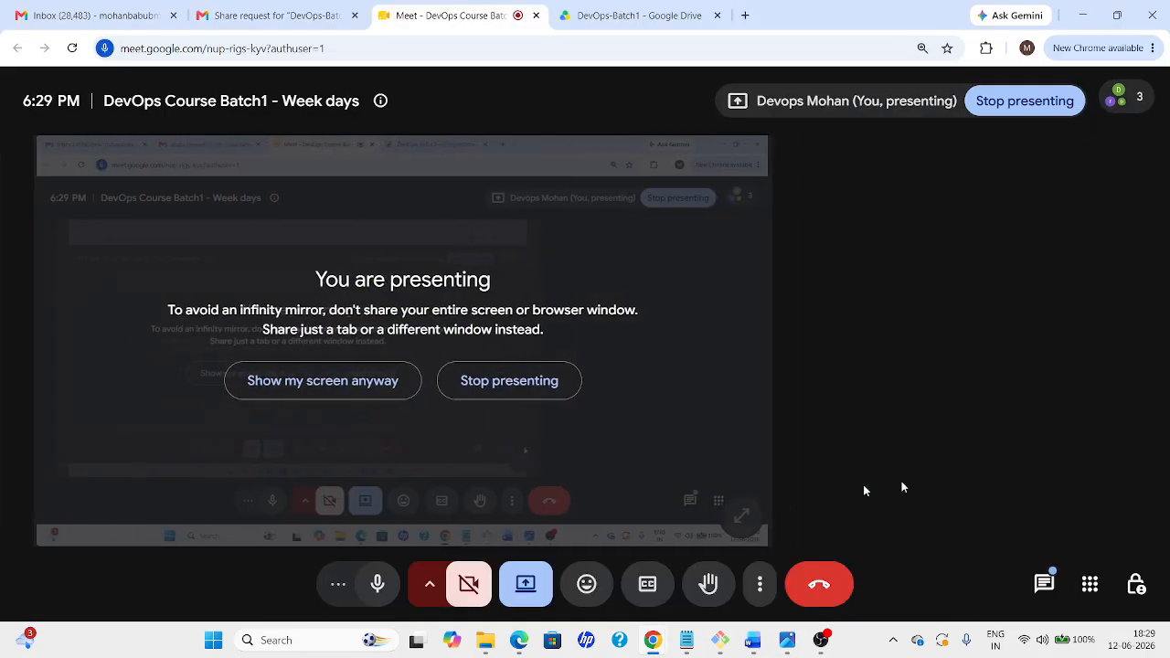
pyautogui.click(1045, 583)
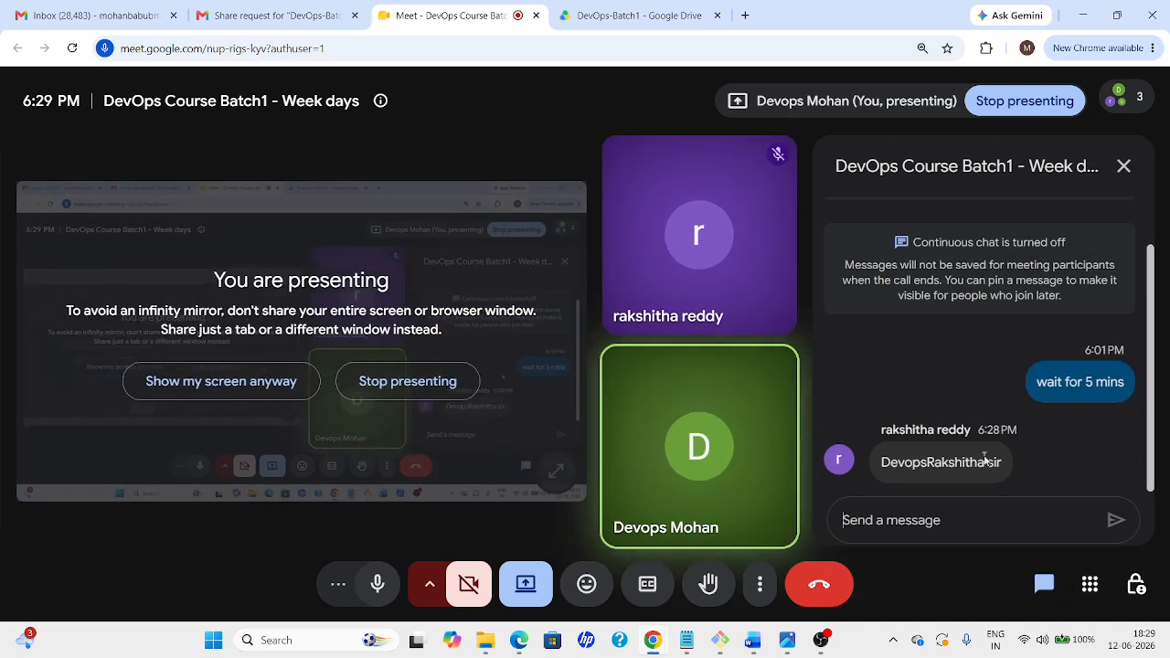
pyautogui.doubleClick(976, 462)
pyautogui.hotkey('ctrl', 'c')
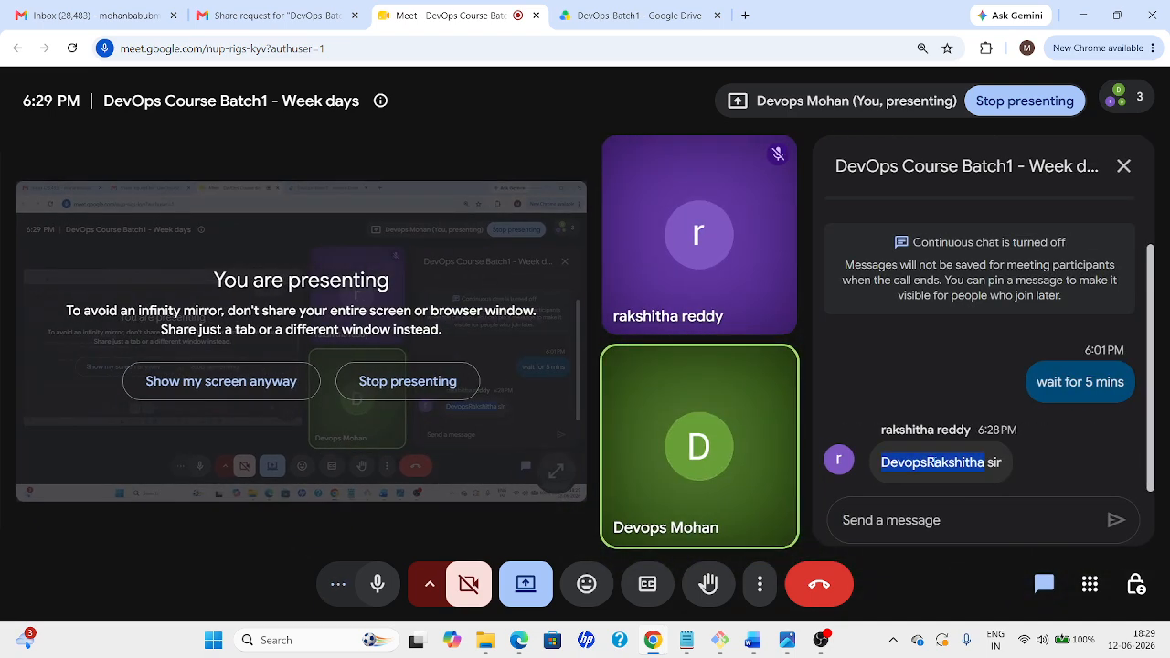
pyautogui.hotkey('alt', 'Tab')
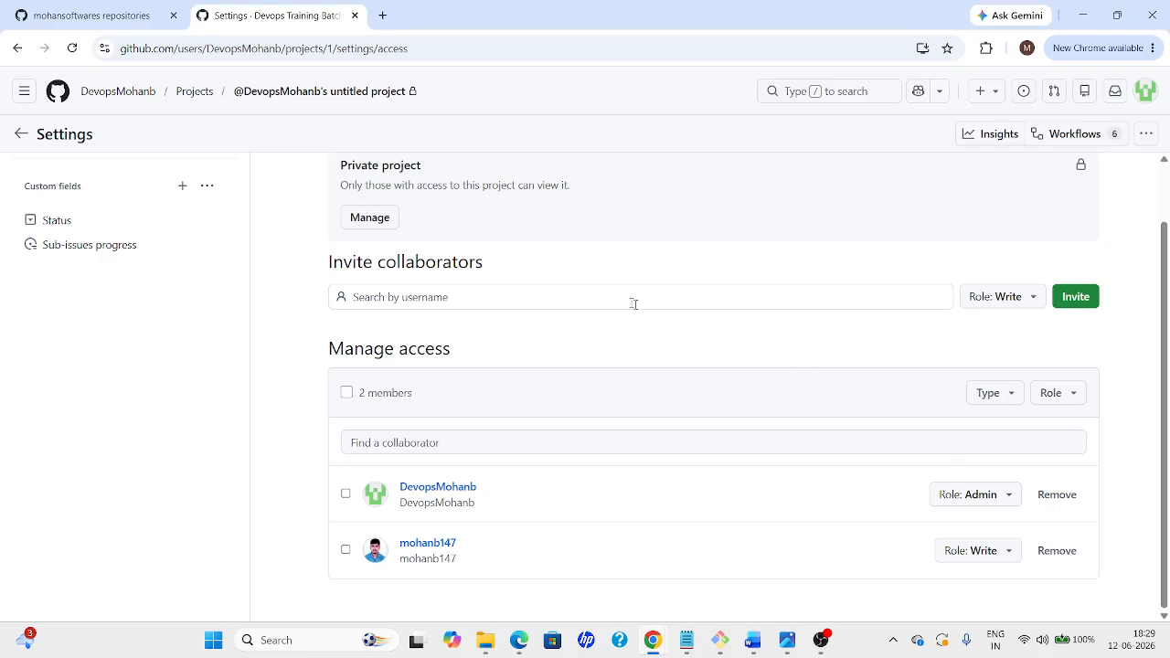
# - Paste the copied username and invite that user as a Write collaborator
pyautogui.click(632, 302)
pyautogui.hotkey('ctrl', 'v')
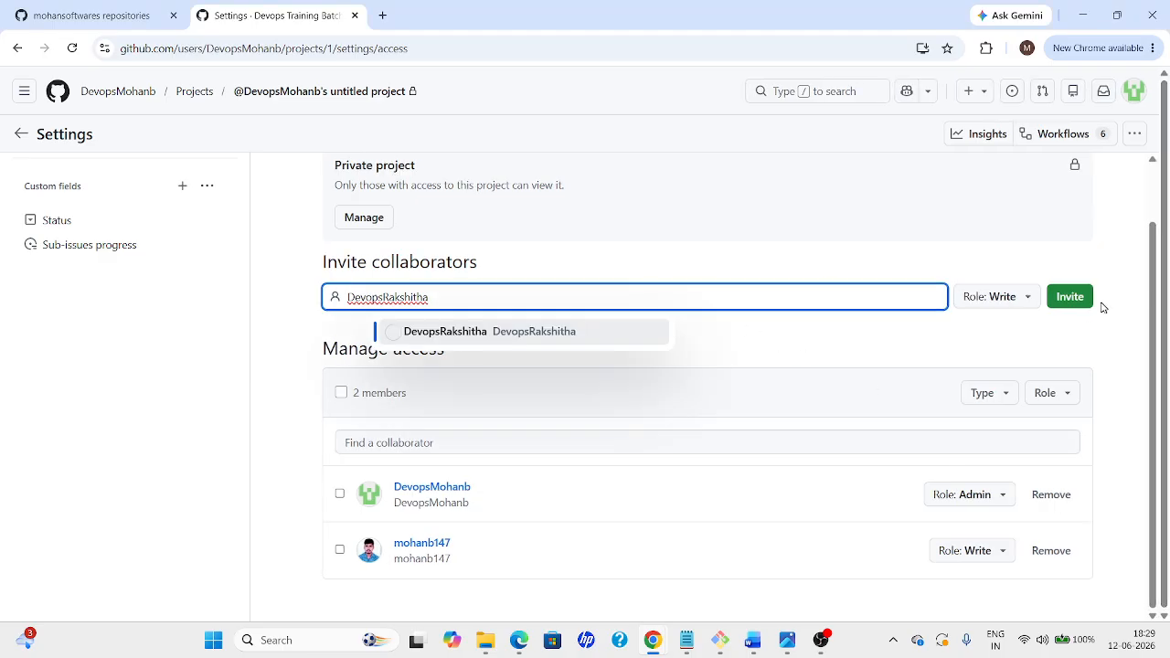
pyautogui.click(496, 335)
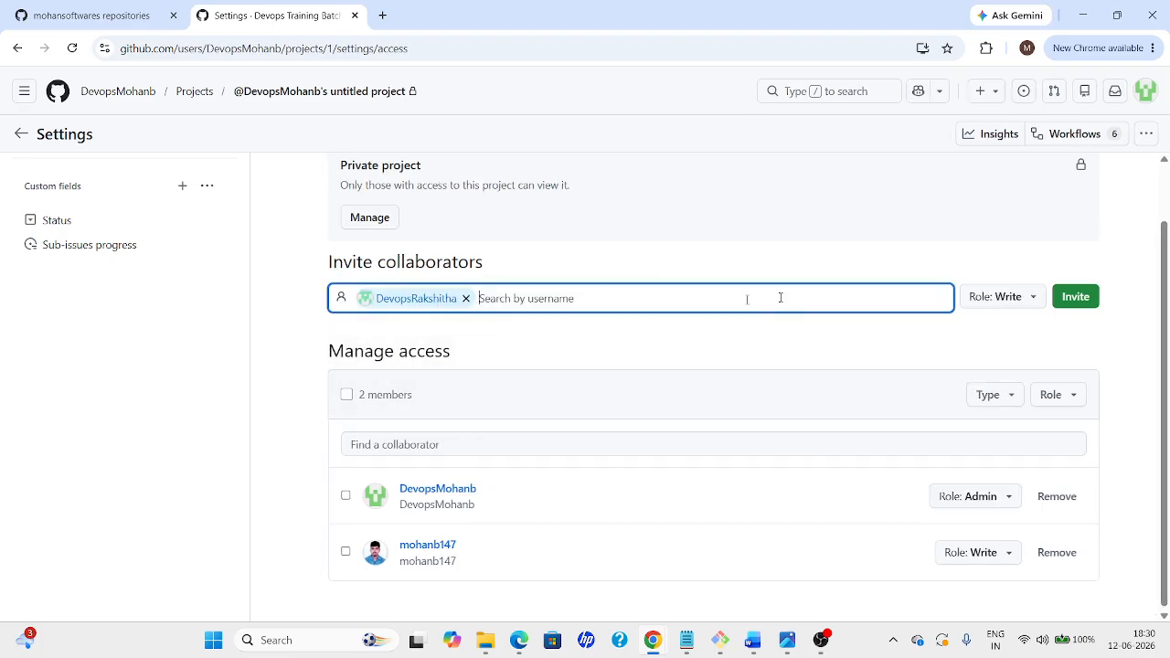
pyautogui.click(1081, 304)
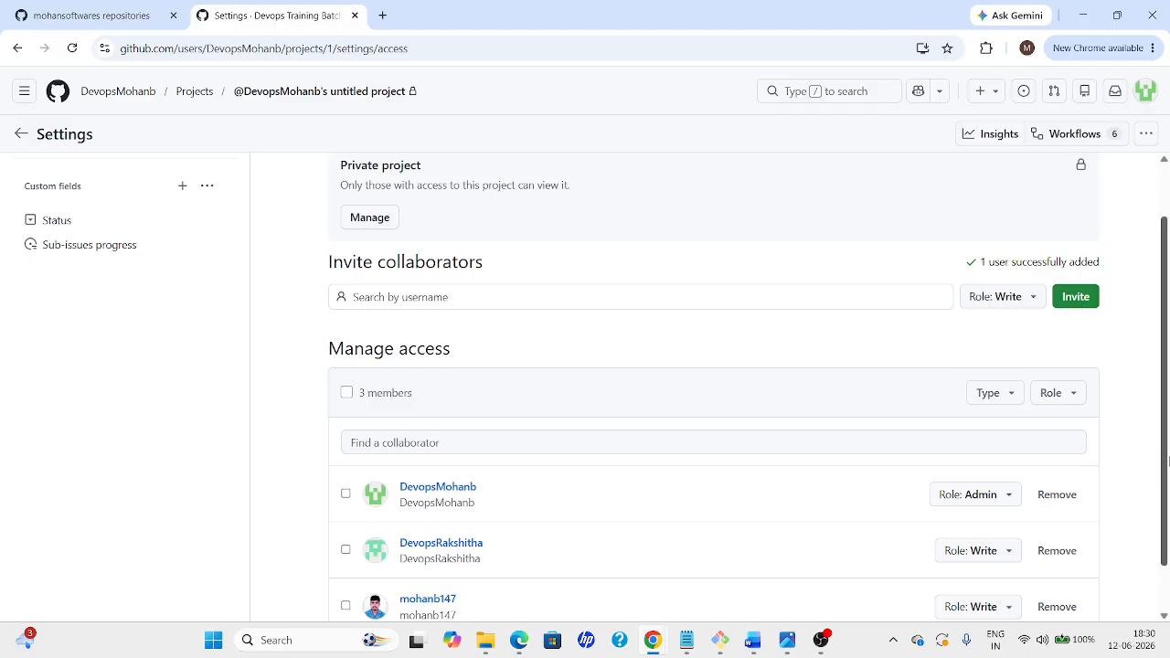
pyautogui.scroll(-1, 1166, 462)
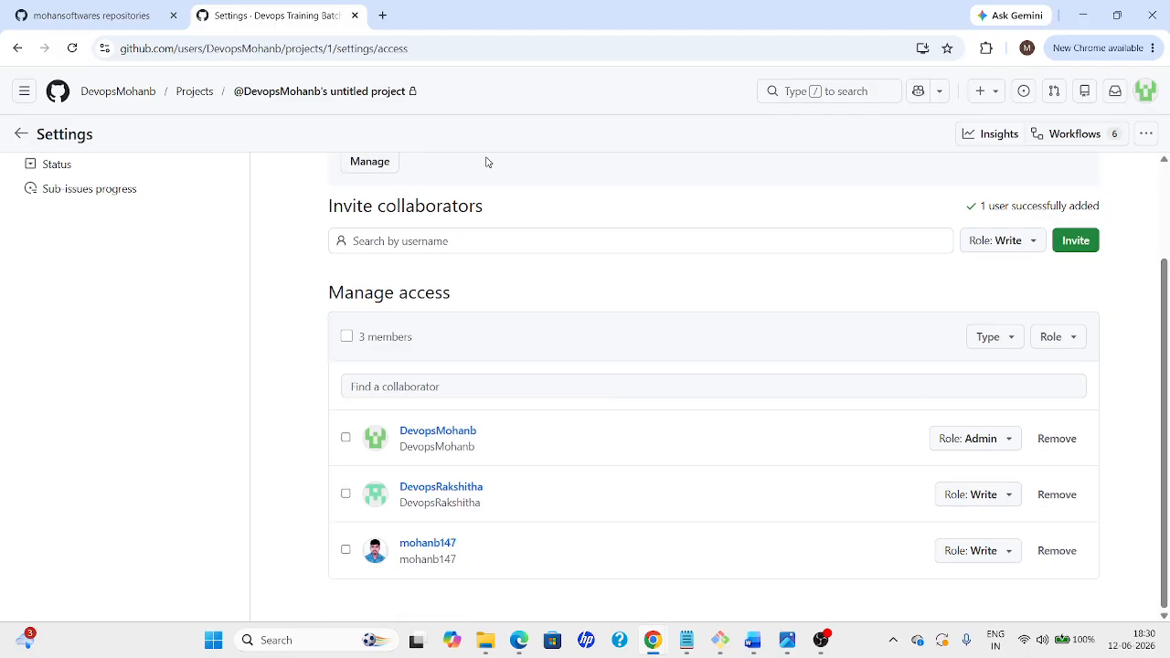
pyautogui.hotkey('alt', 'Tab')
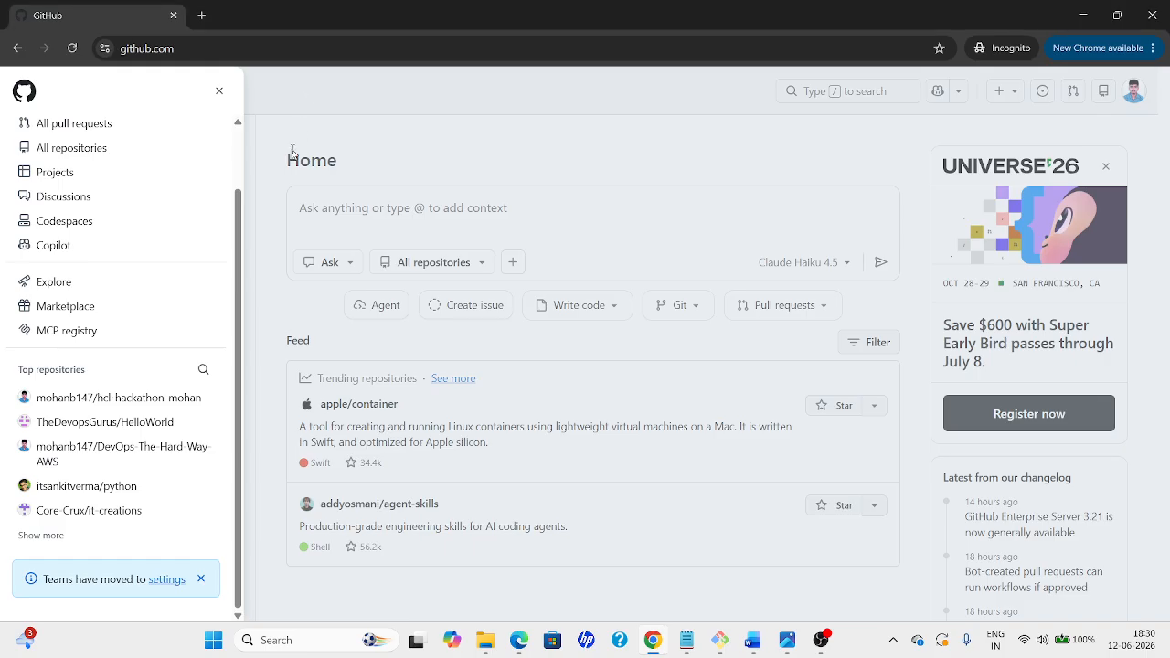
# - On the invited account's dashboard, expand the repositories list and review the organization switcher
pyautogui.click(293, 151)
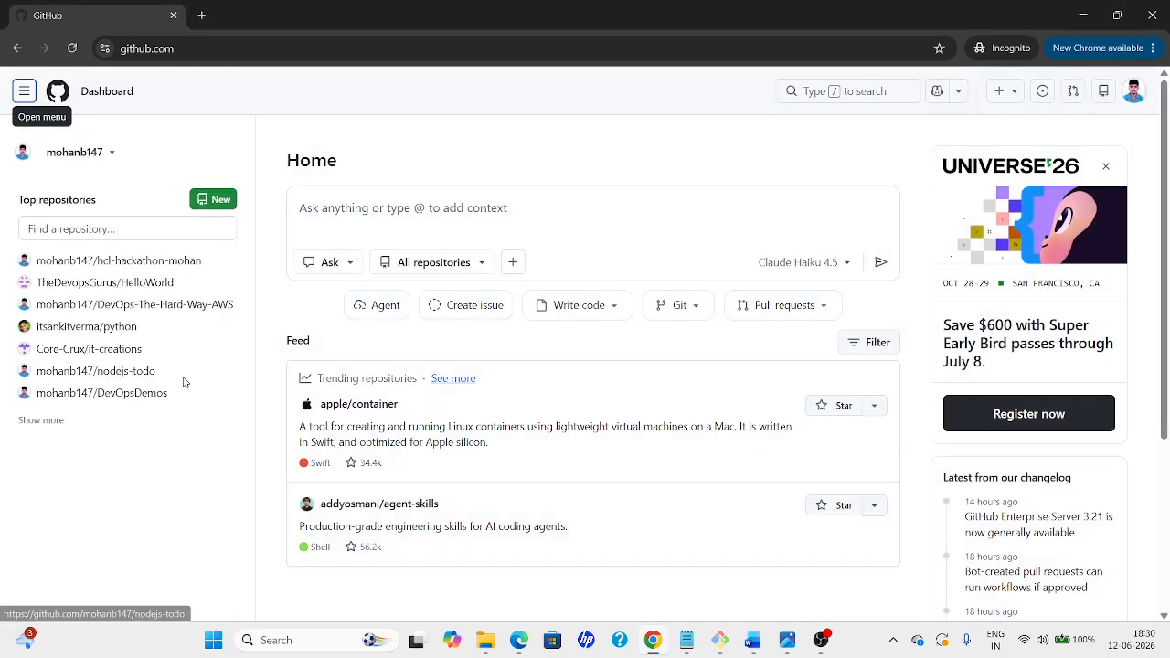
pyautogui.click(42, 420)
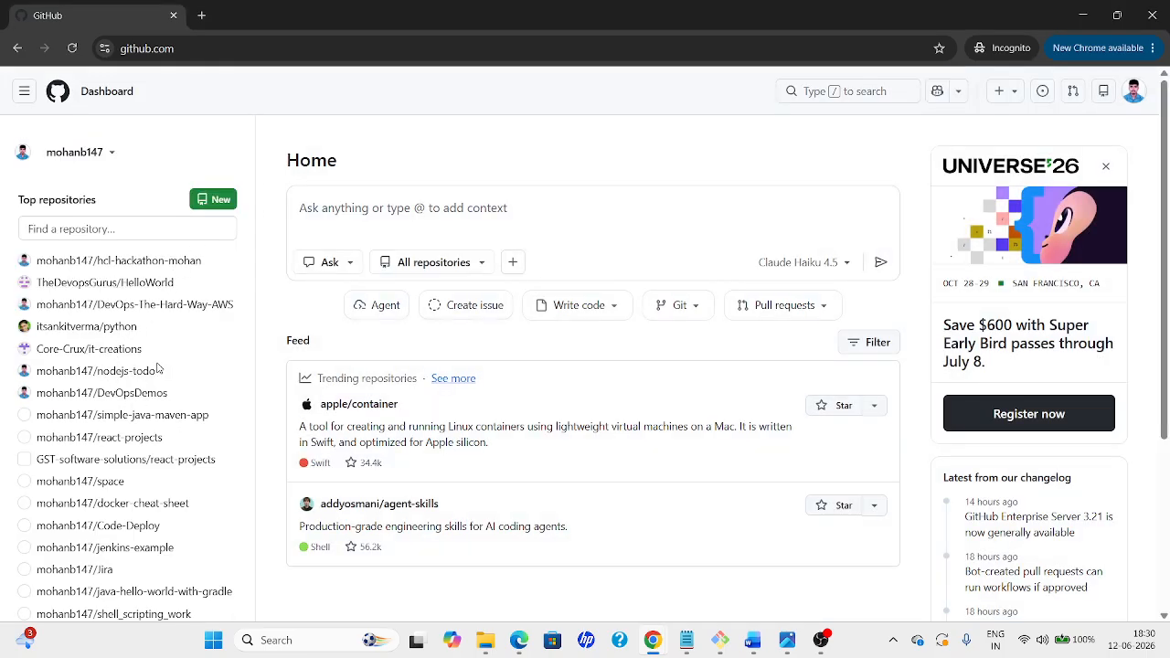
pyautogui.click(67, 160)
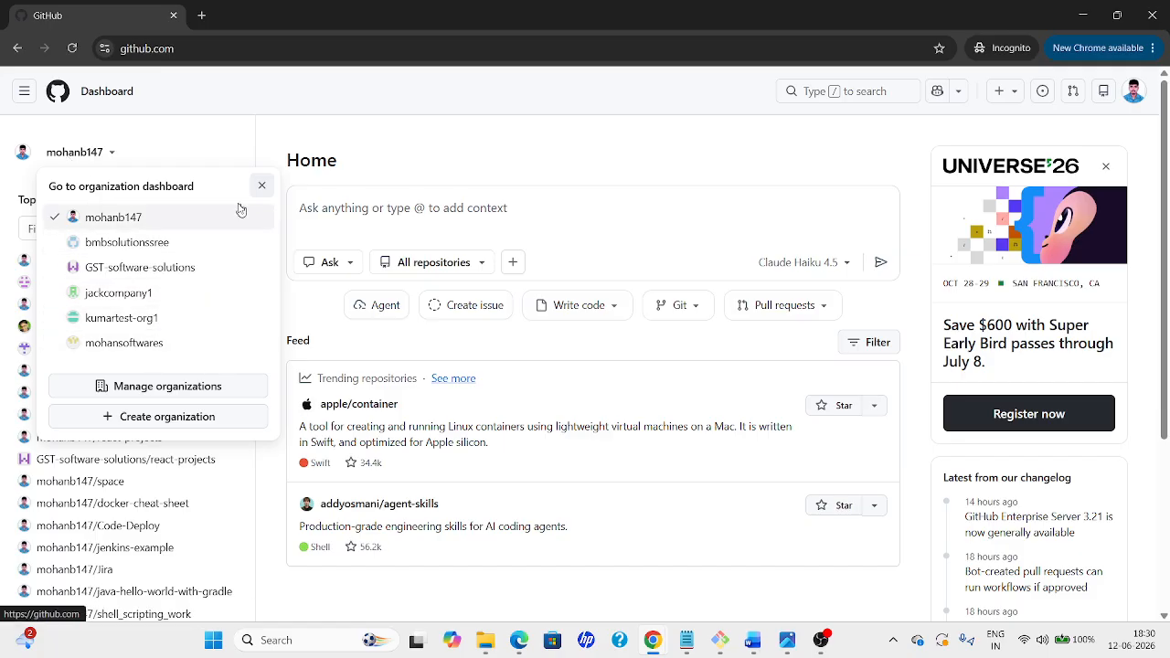
pyautogui.click(386, 126)
# - Check the account's Projects page, which holds no projects, then return to the main window
pyautogui.click(24, 91)
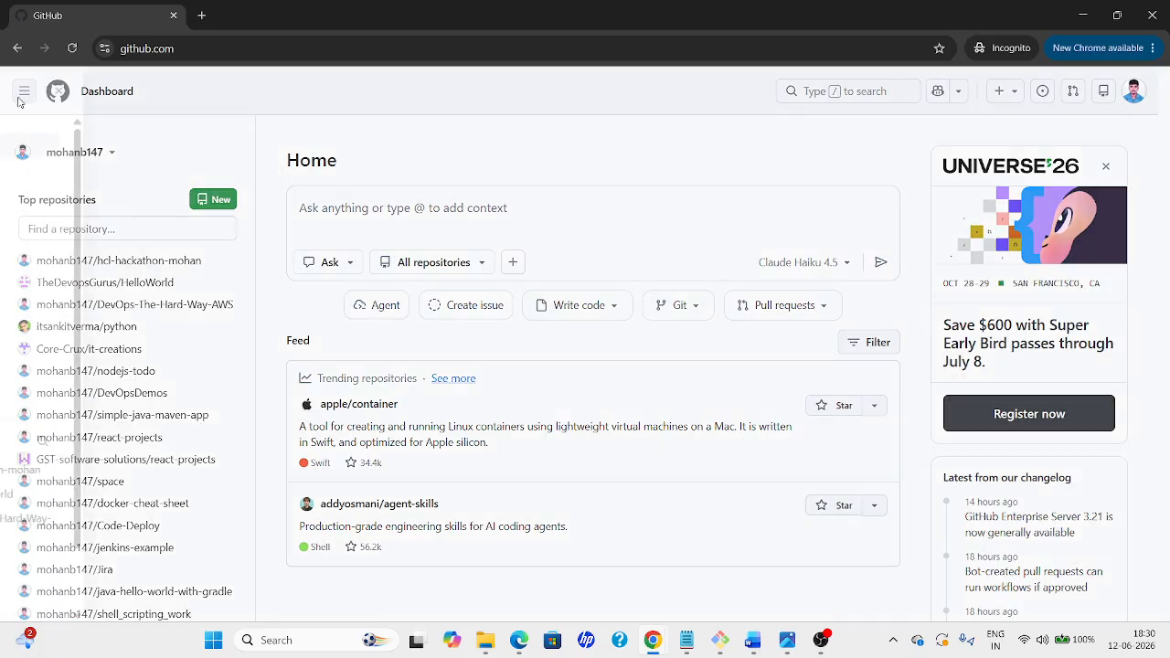
pyautogui.click(54, 244)
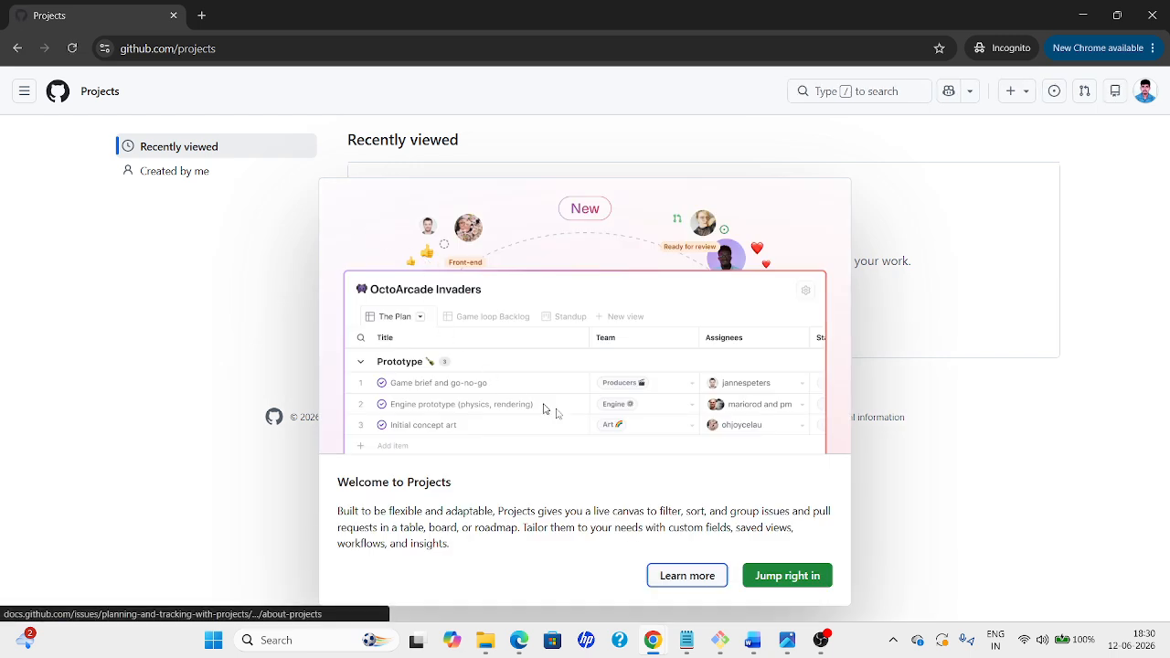
pyautogui.click(786, 578)
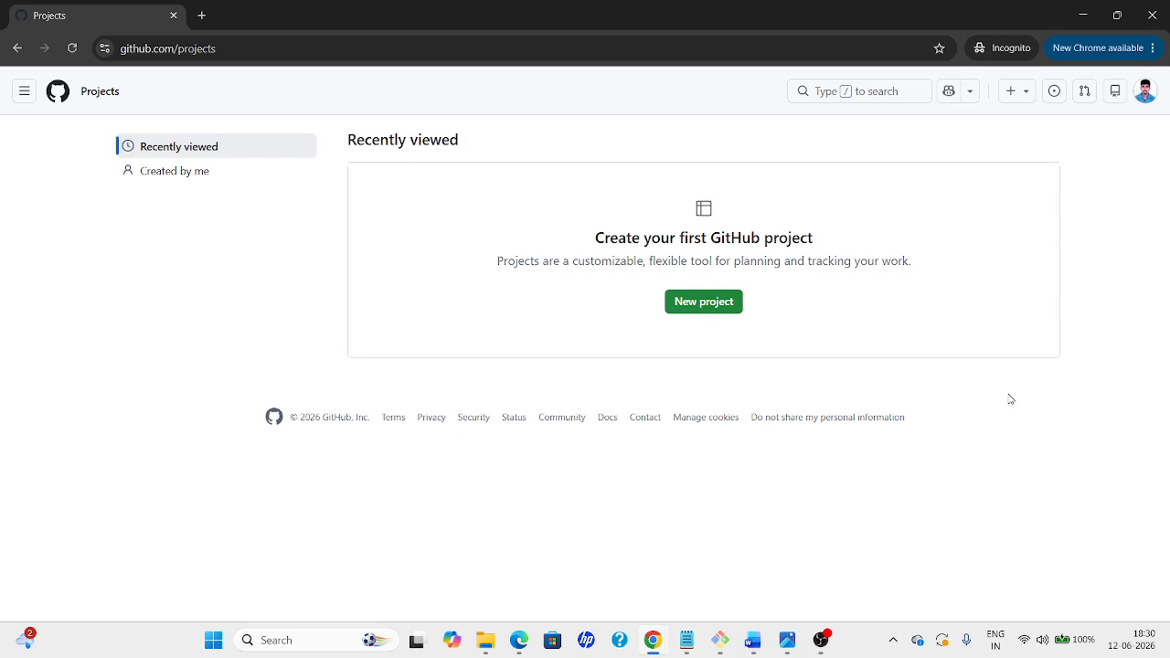
pyautogui.click(1150, 99)
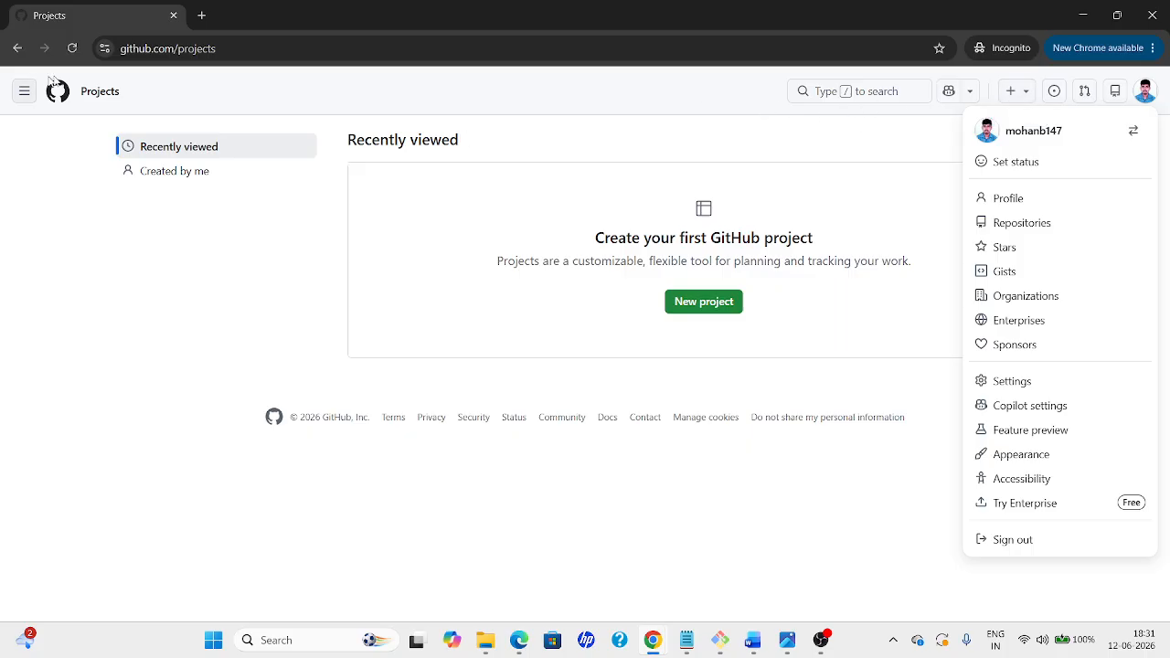
pyautogui.click(245, 51)
pyautogui.hotkey('alt', 'Tab')
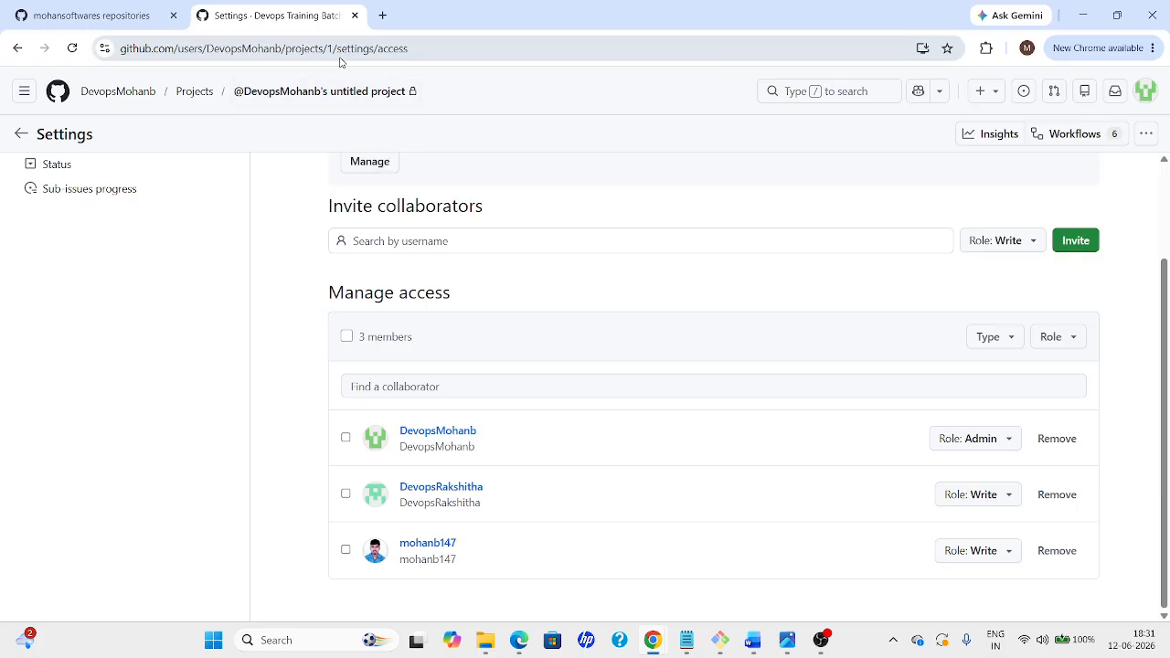
# - Return to the project's table view, dismissing the first-item and timestamp field tips
pyautogui.click(21, 137)
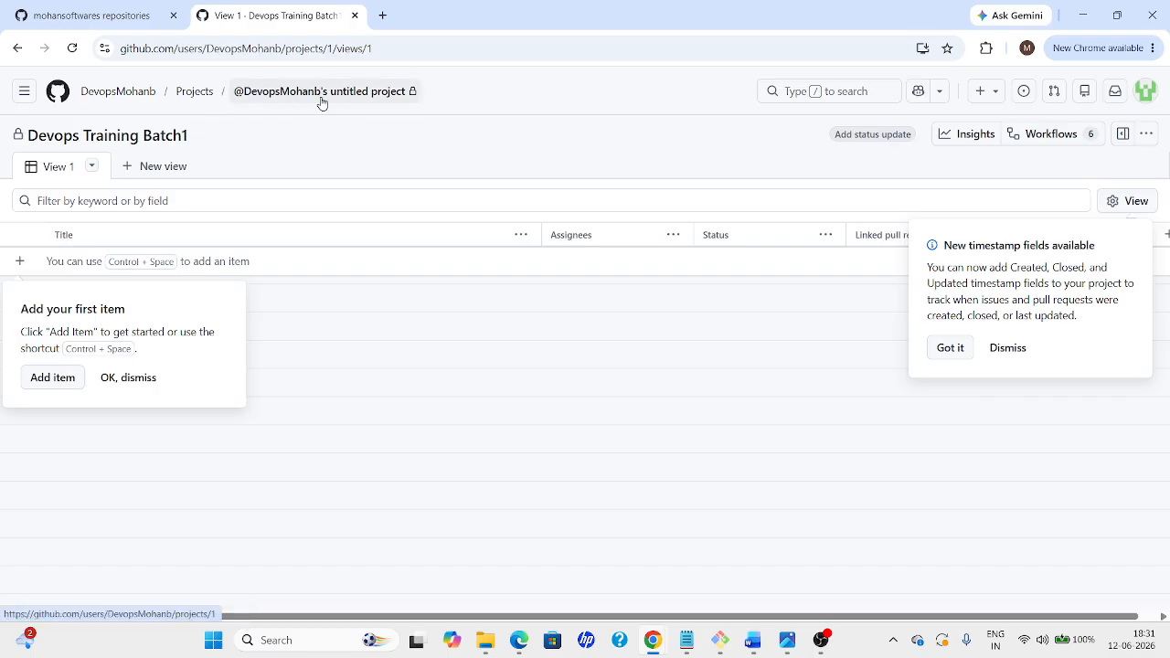
pyautogui.click(73, 49)
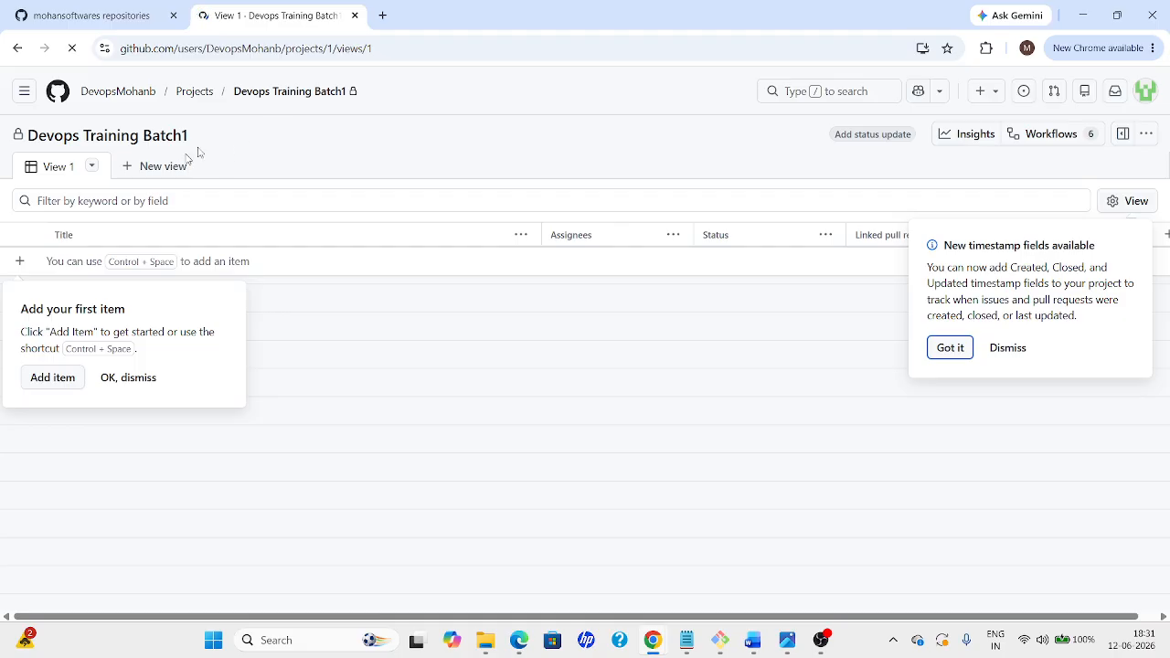
pyautogui.click(303, 95)
pyautogui.click(124, 385)
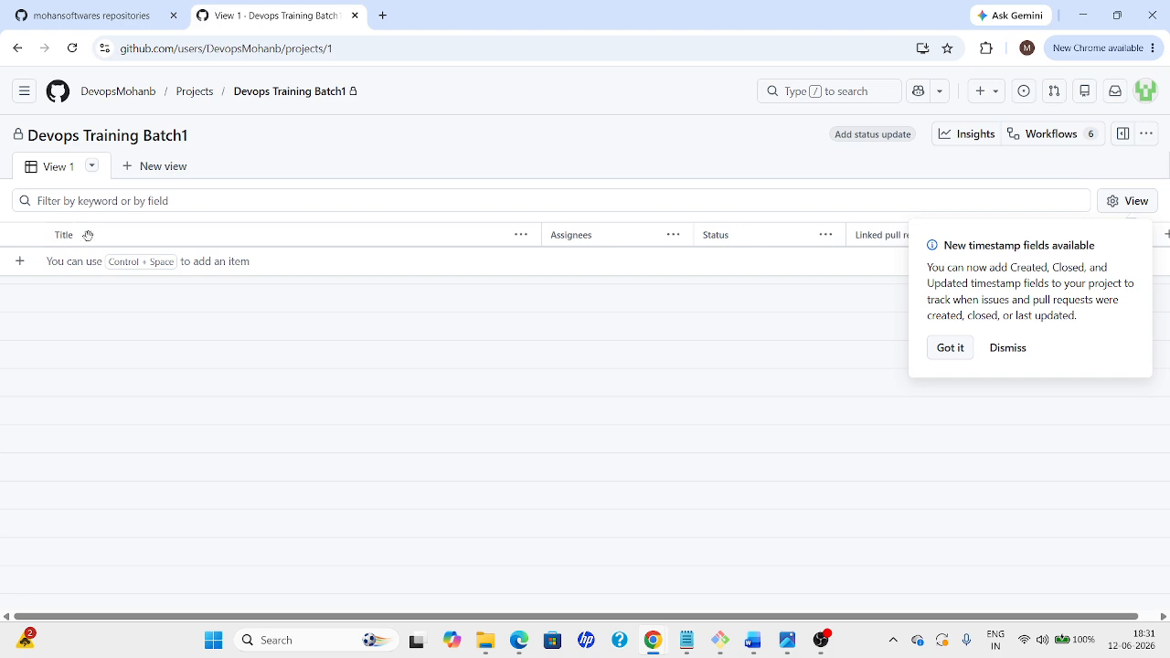
pyautogui.click(305, 93)
pyautogui.click(950, 348)
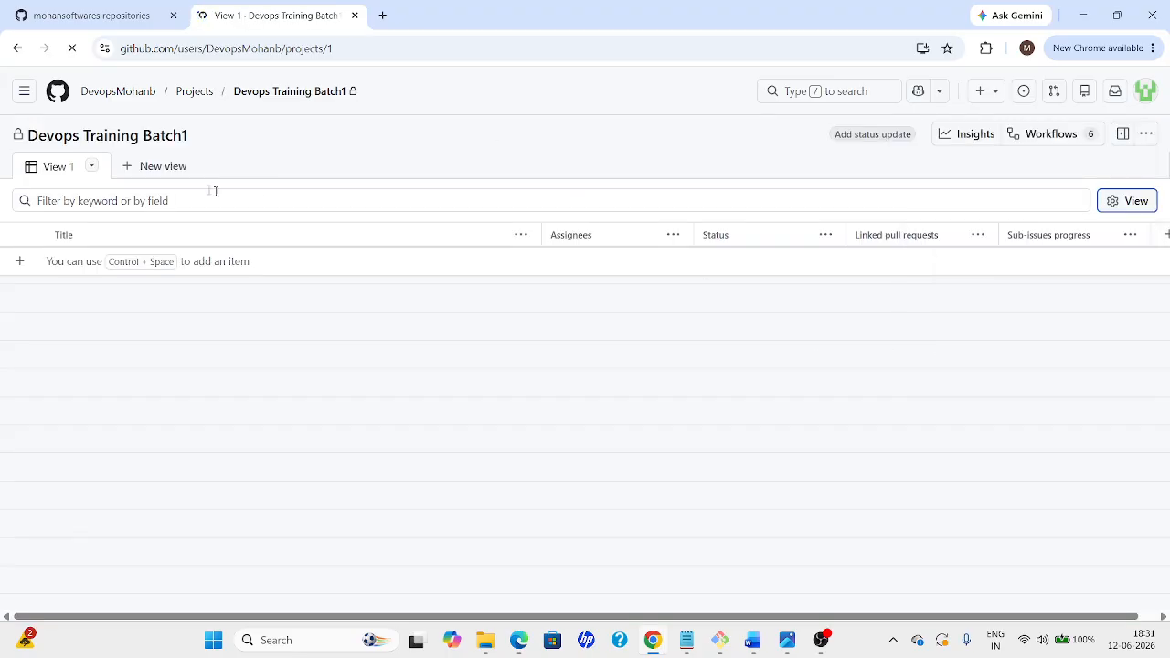
# - Review the new-view and View 1 menus and Workflows, then copy the project's address
pyautogui.click(157, 173)
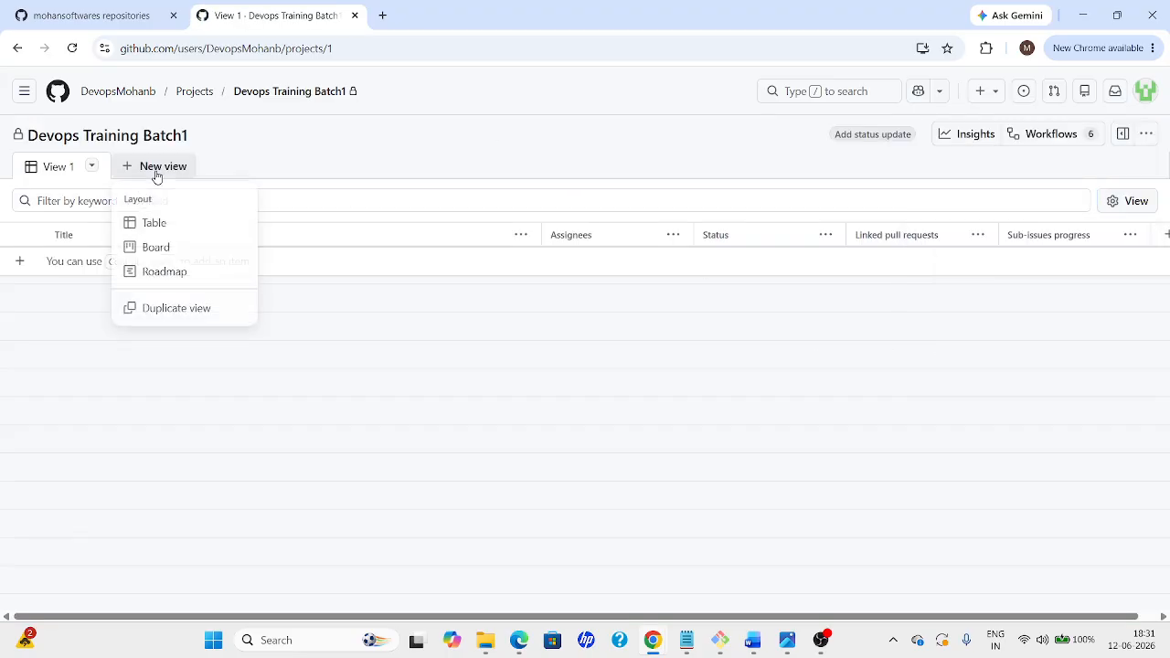
pyautogui.click(64, 168)
pyautogui.click(91, 166)
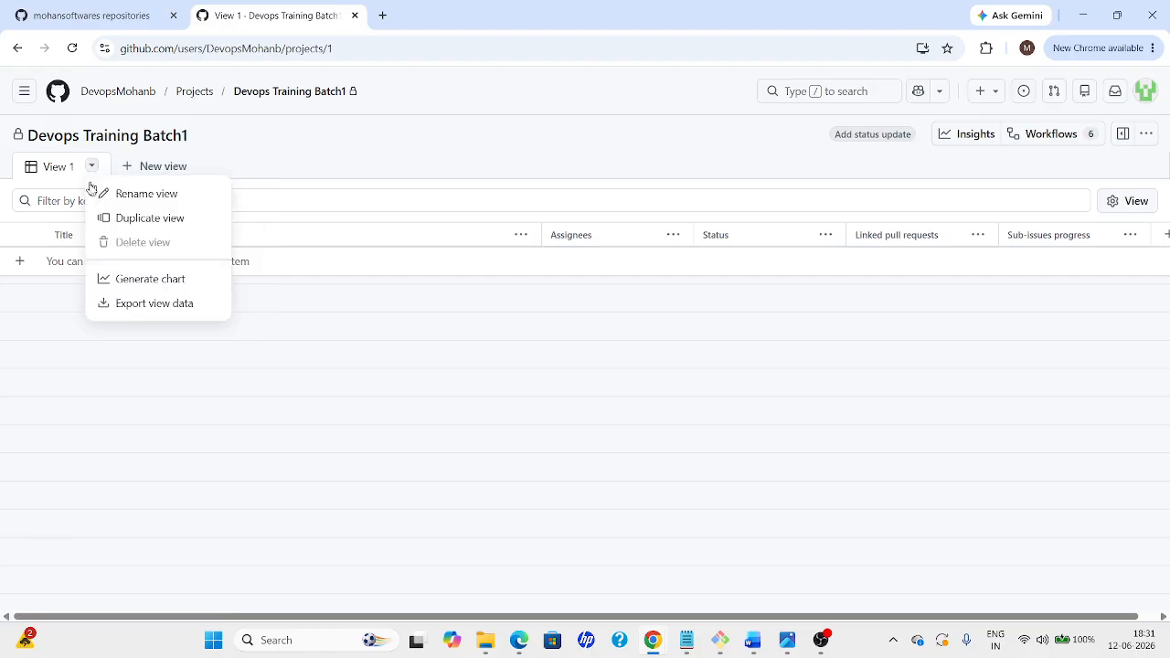
pyautogui.click(82, 347)
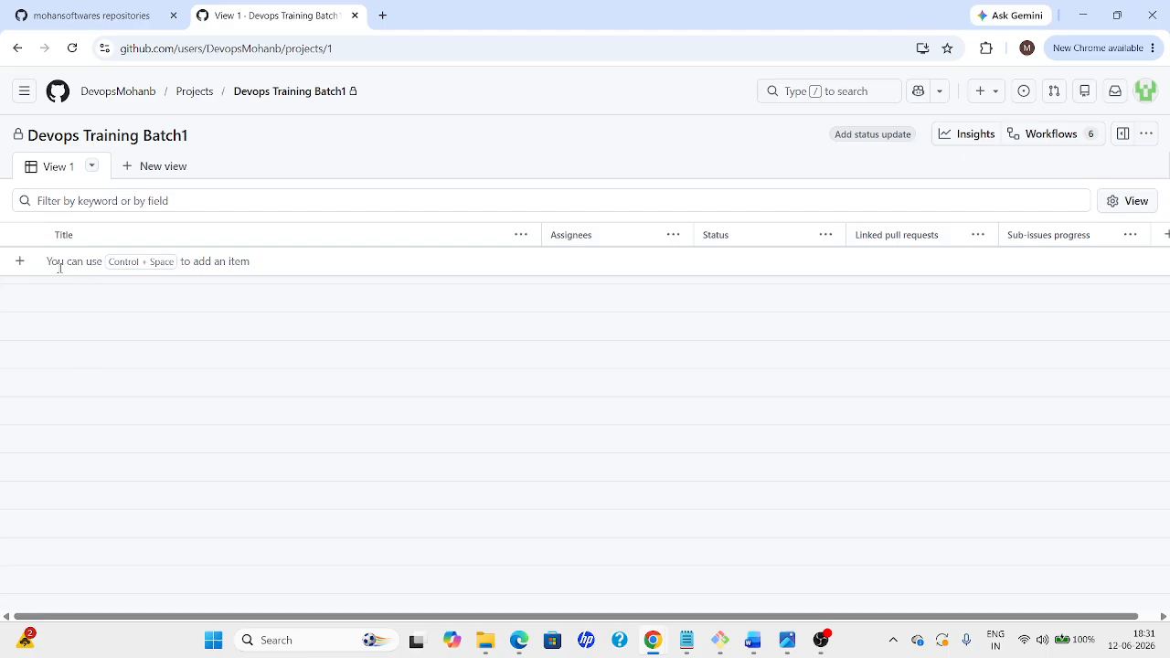
pyautogui.click(1077, 137)
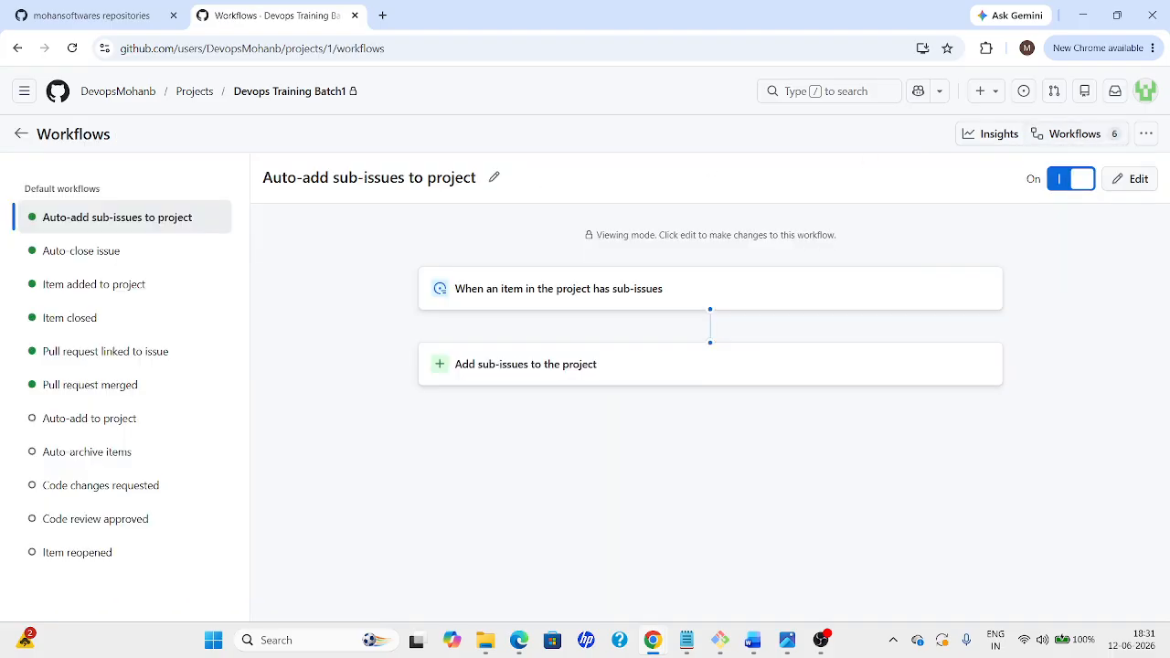
pyautogui.click(293, 94)
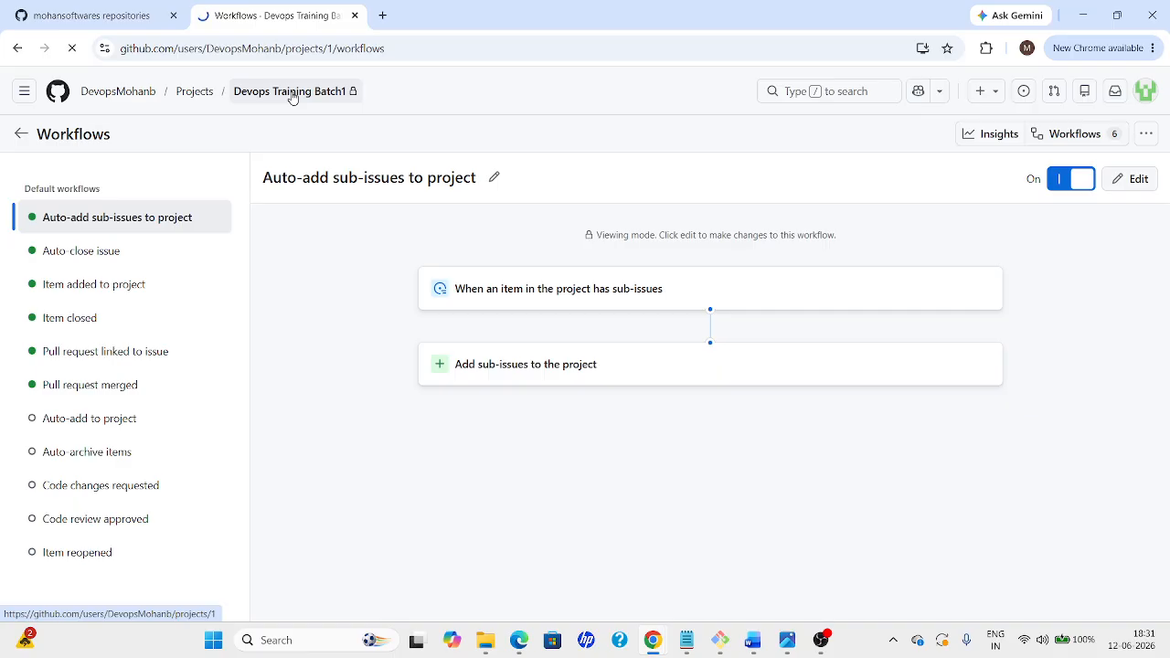
pyautogui.click(329, 55)
pyautogui.hotkey('ctrl', 'c')
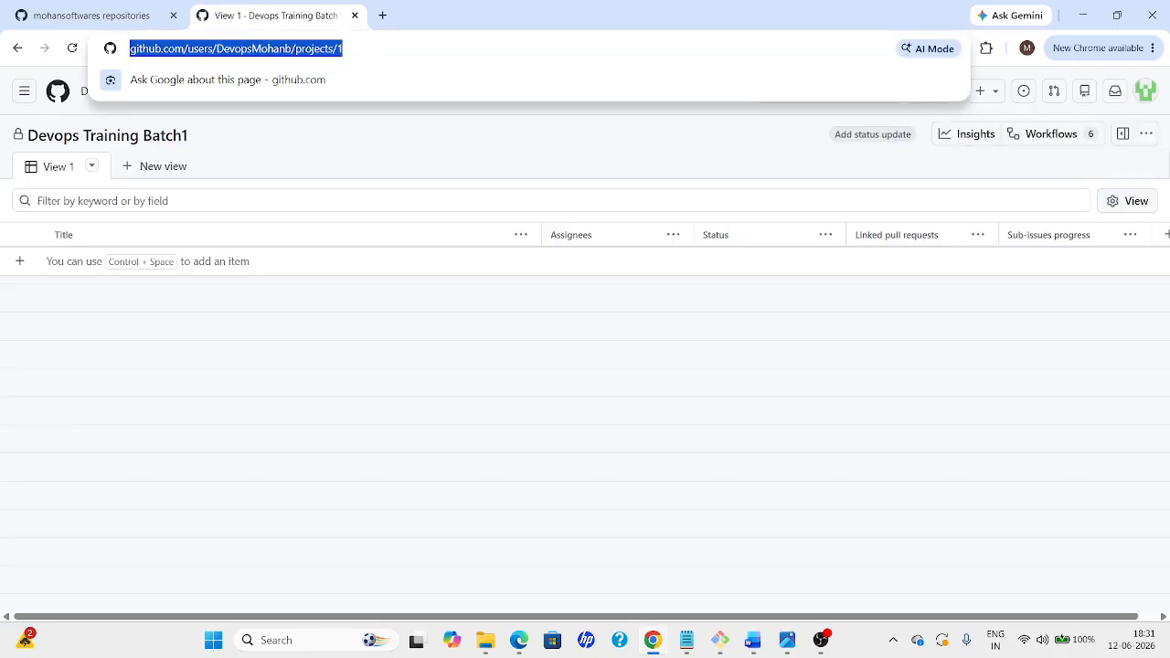
# - Open the copied Devops Training Batch1 project address in the incognito window
pyautogui.hotkey('alt', 'Tab')
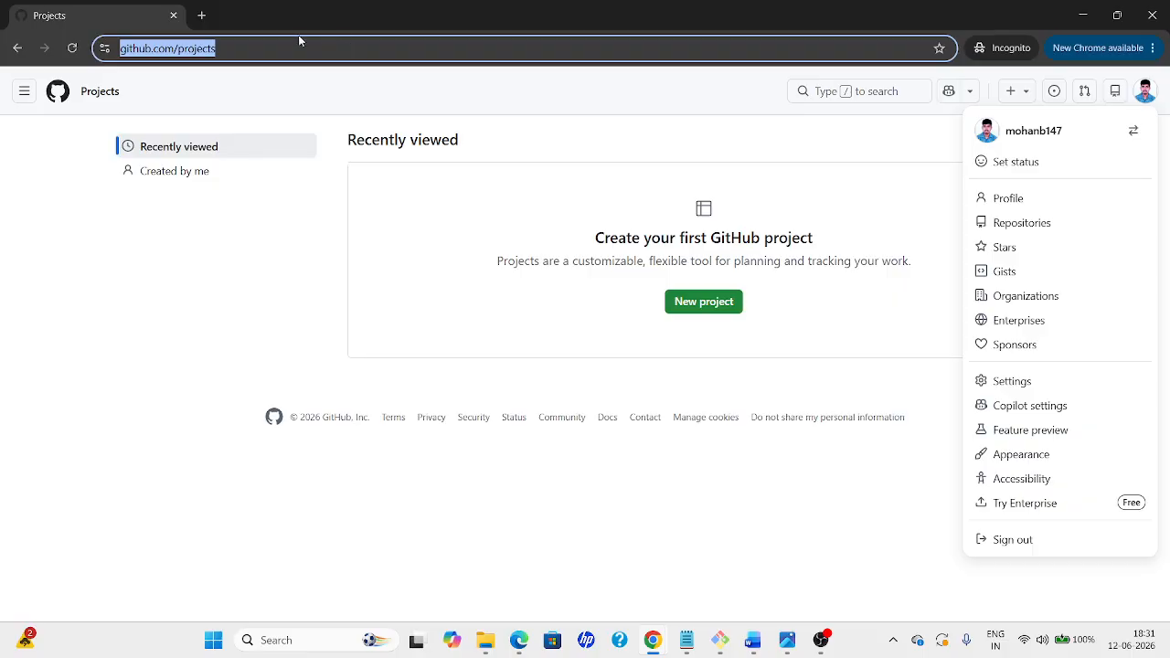
pyautogui.hotkey('ctrl', 'v')
pyautogui.press('Return')
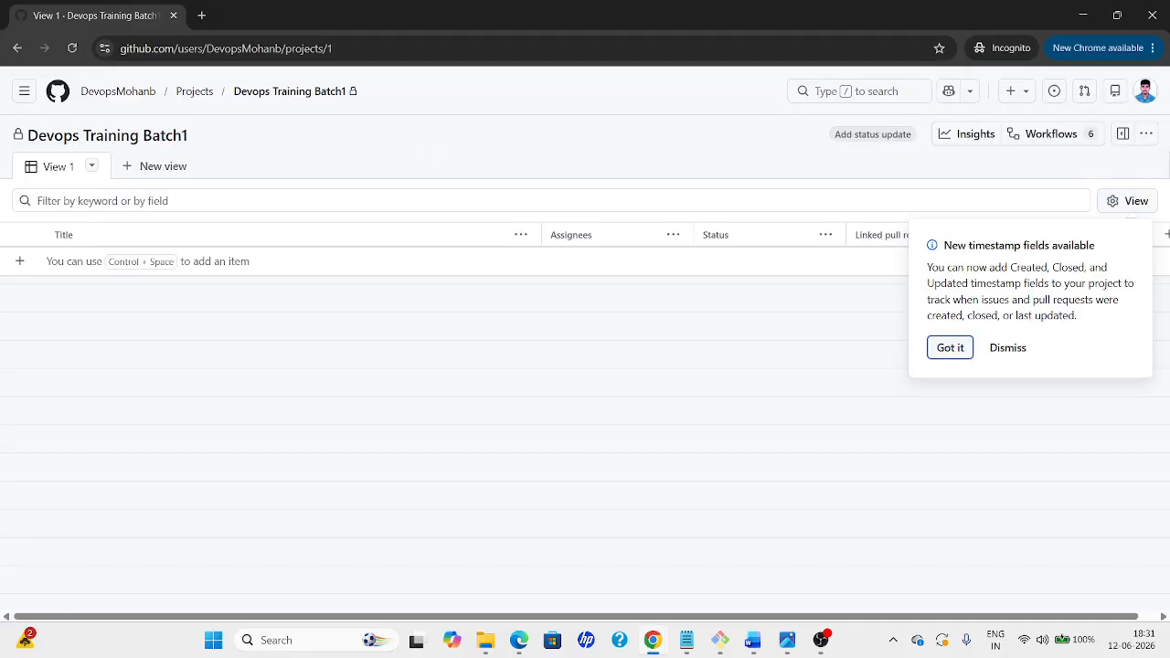
pyautogui.click(951, 348)
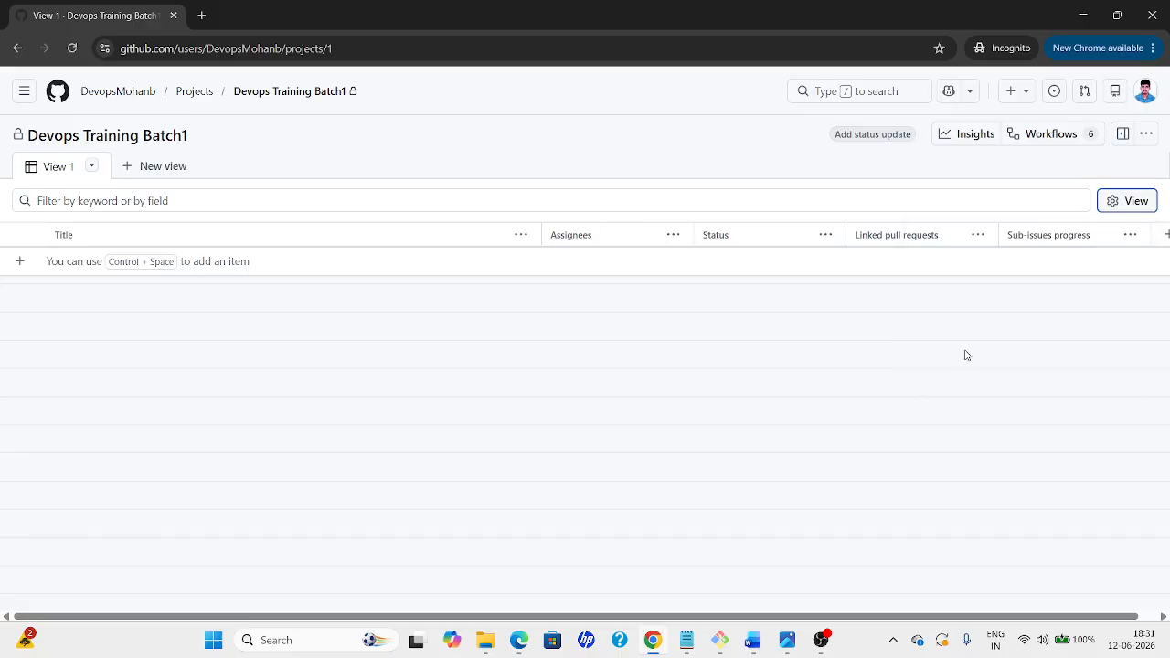
# - Inspect the project's view settings, workflows and extra options menu there
pyautogui.click(1132, 203)
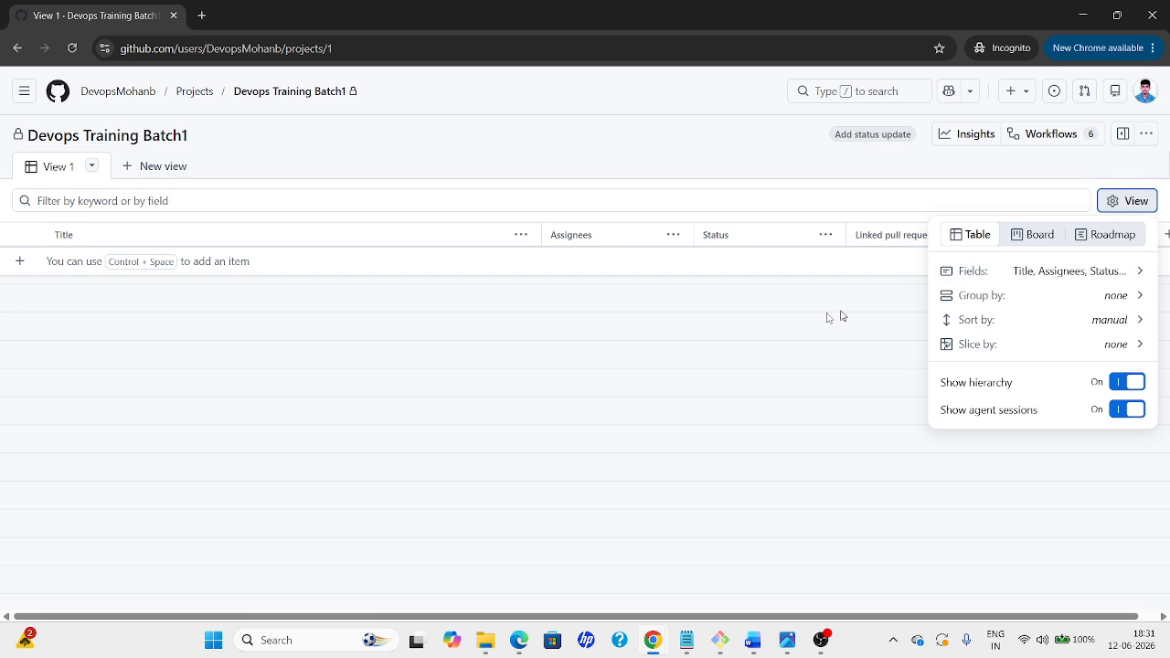
pyautogui.click(1051, 134)
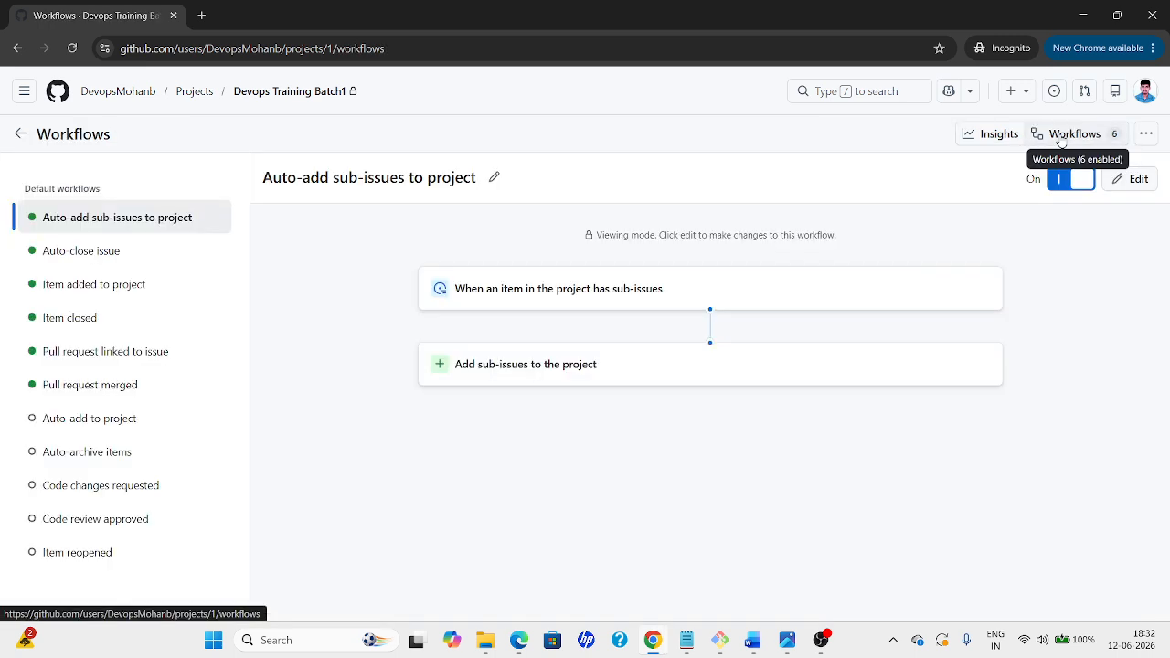
pyautogui.click(20, 135)
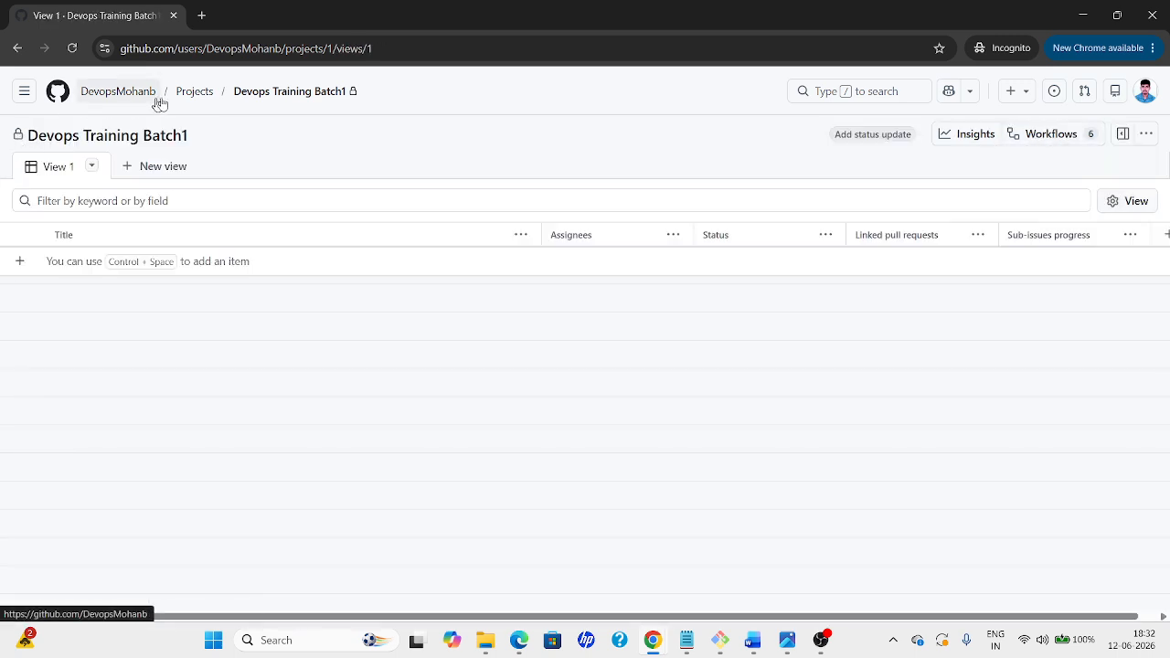
pyautogui.click(207, 98)
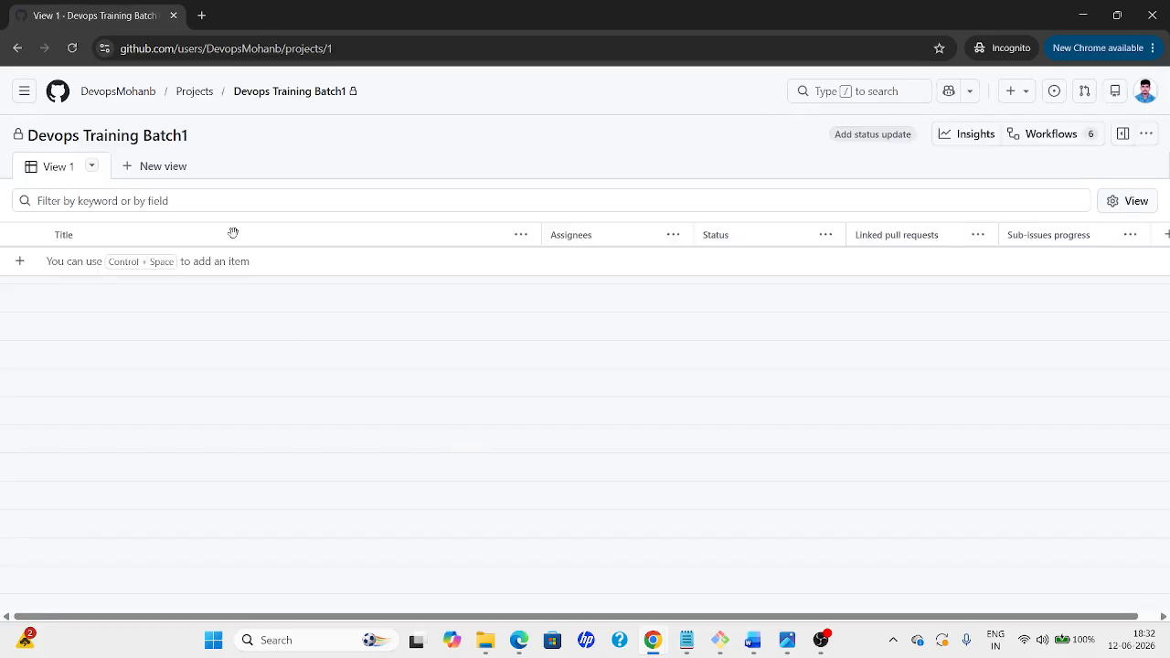
pyautogui.click(1148, 135)
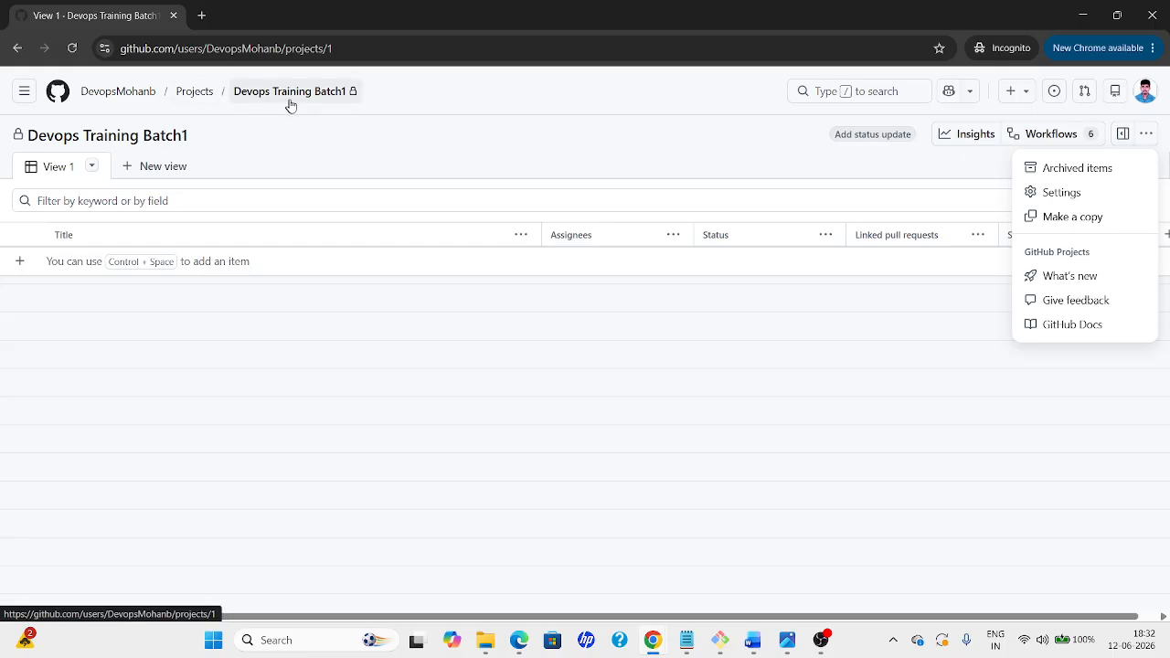
pyautogui.hotkey('alt', 'Tab')
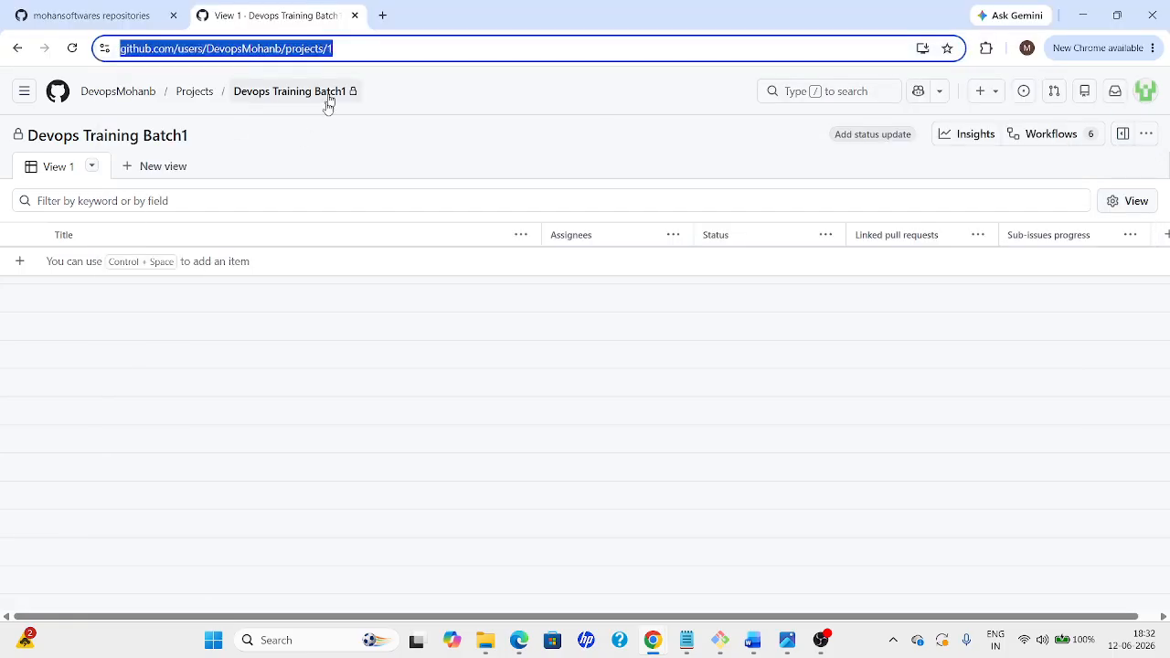
pyautogui.click(192, 95)
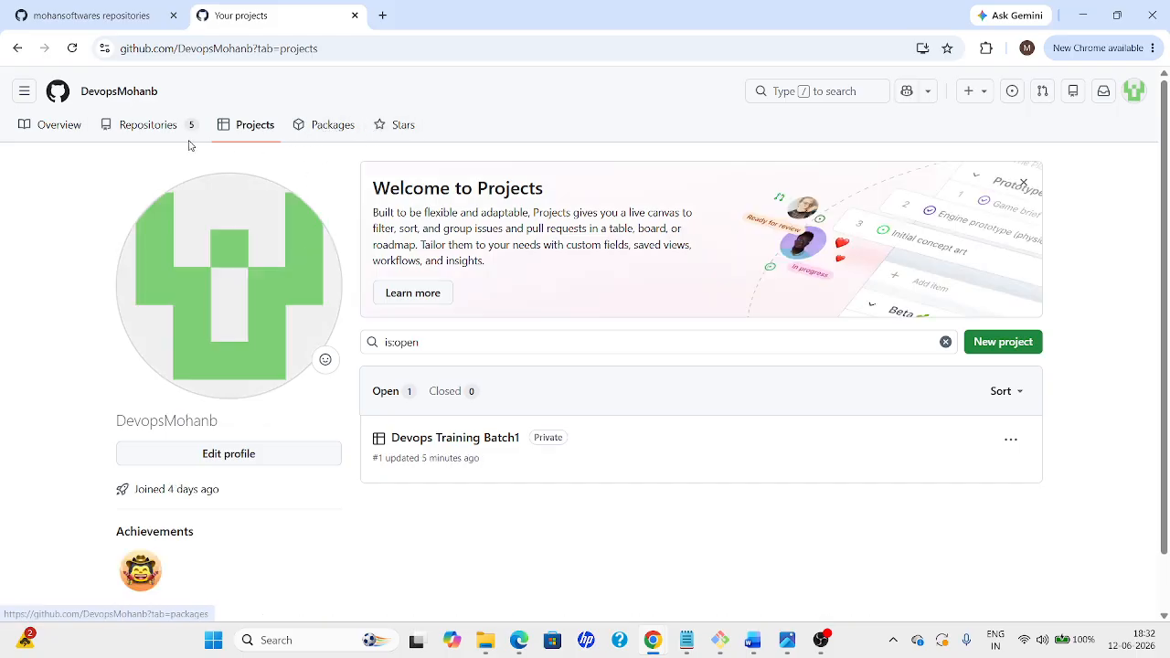
pyautogui.click(157, 135)
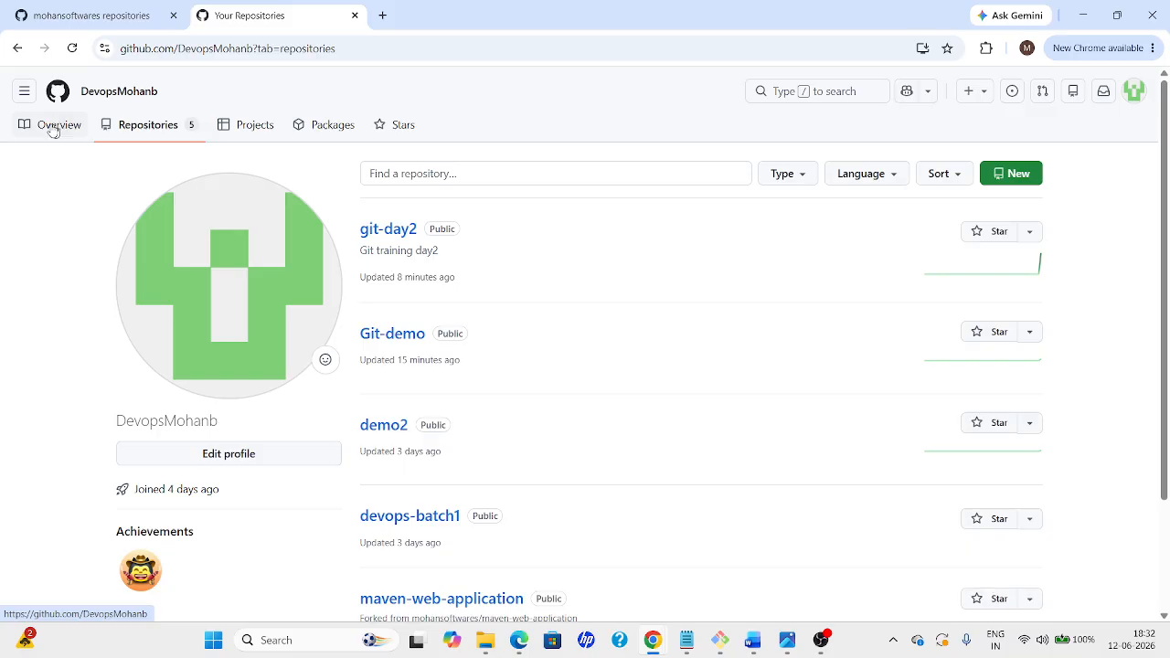
pyautogui.click(24, 91)
pyautogui.click(46, 146)
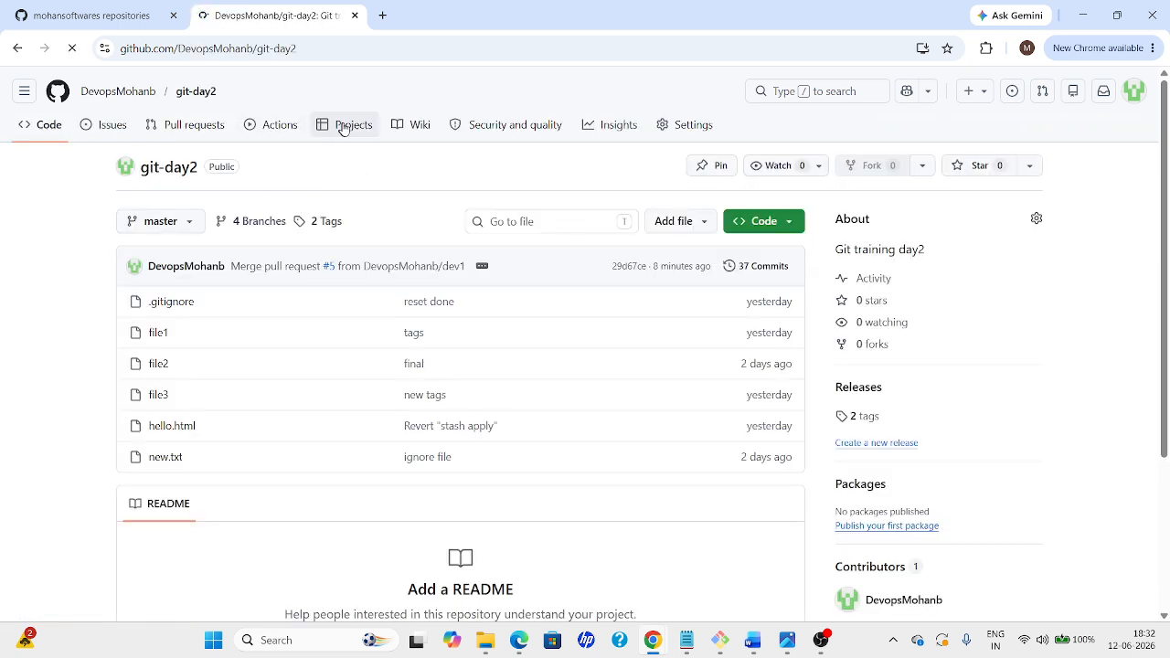
pyautogui.click(343, 128)
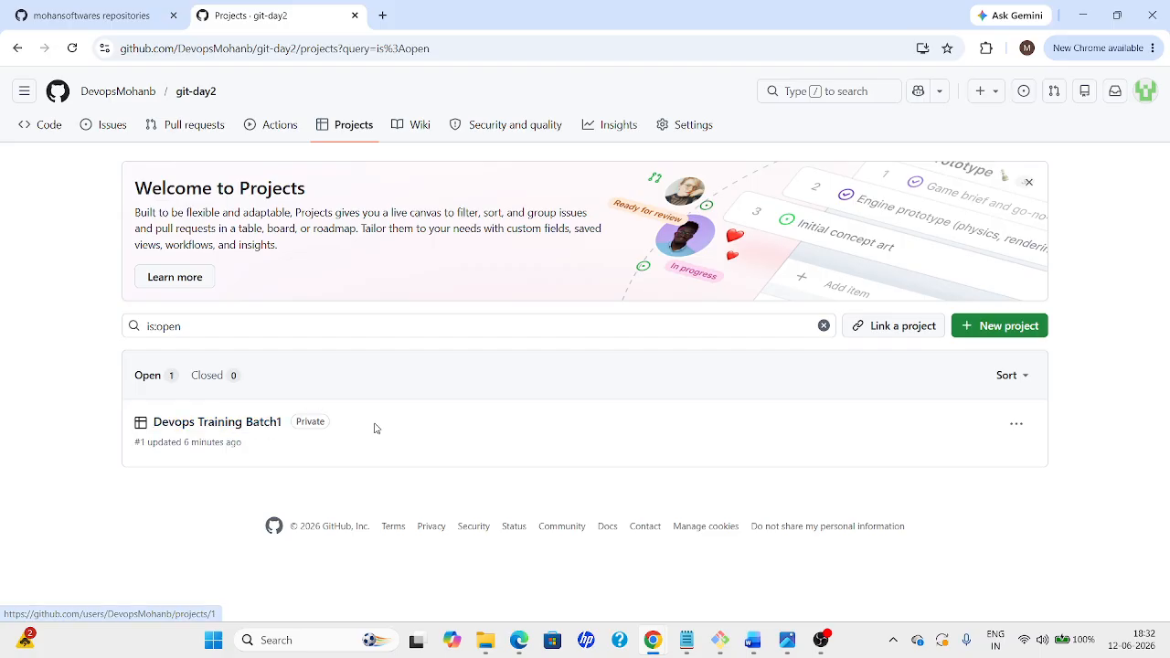
pyautogui.click(196, 423)
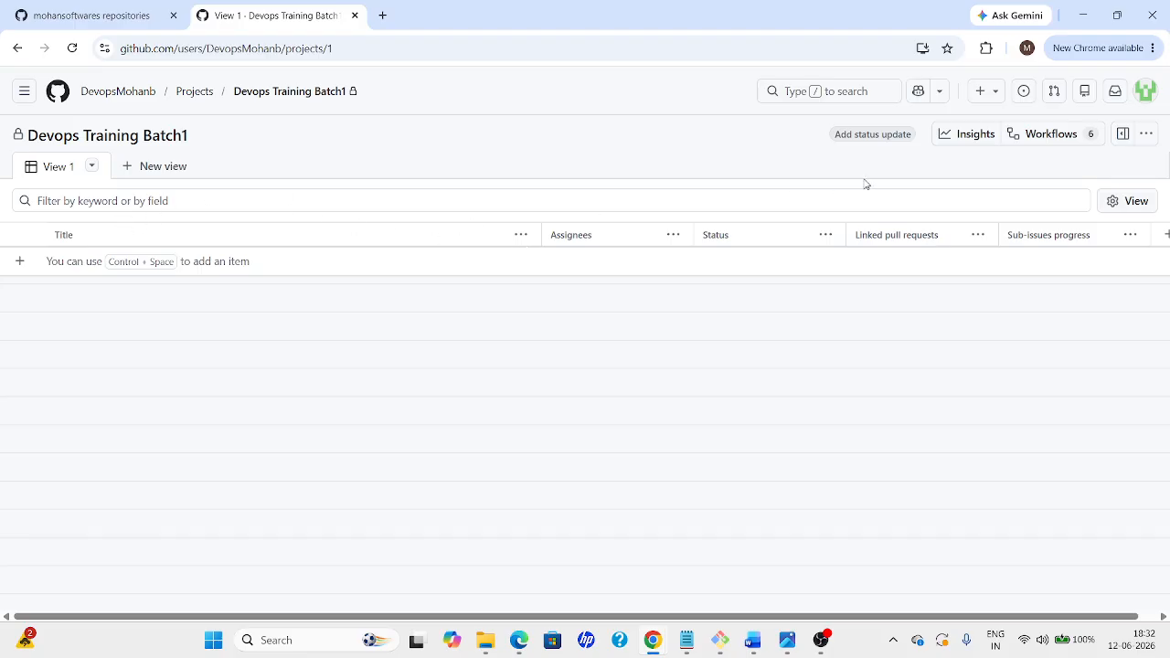
# - Close Devops Training Batch1 from its Settings Danger zone, then go to the profile overview
pyautogui.click(1145, 134)
pyautogui.click(1079, 195)
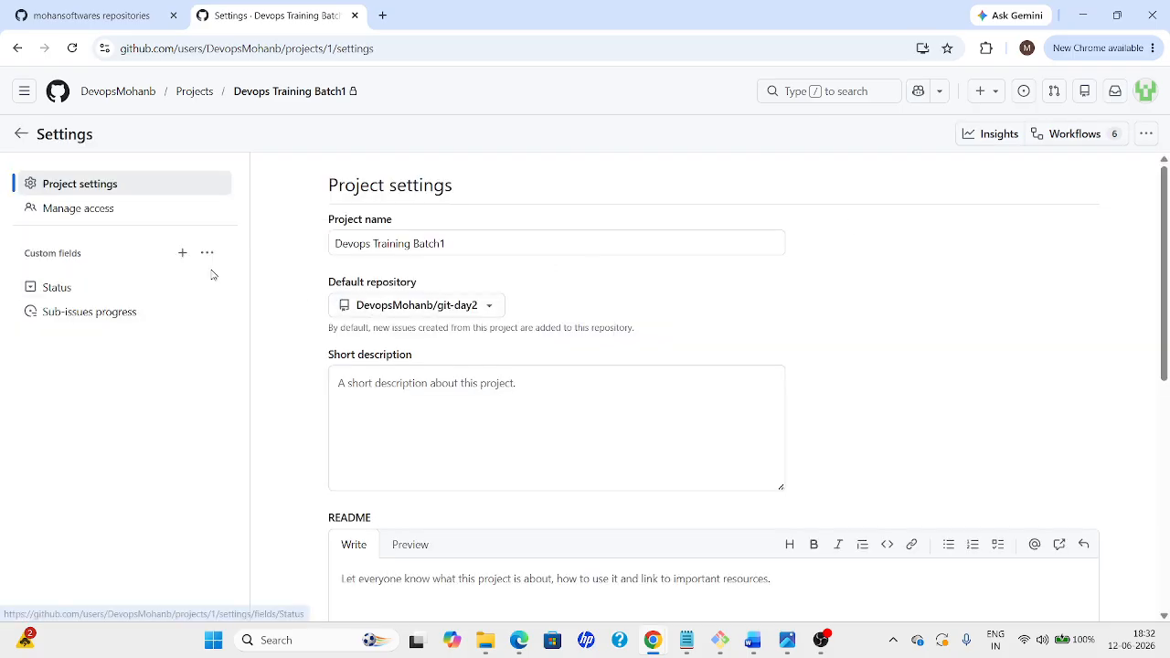
pyautogui.scroll(-5, 1167, 278)
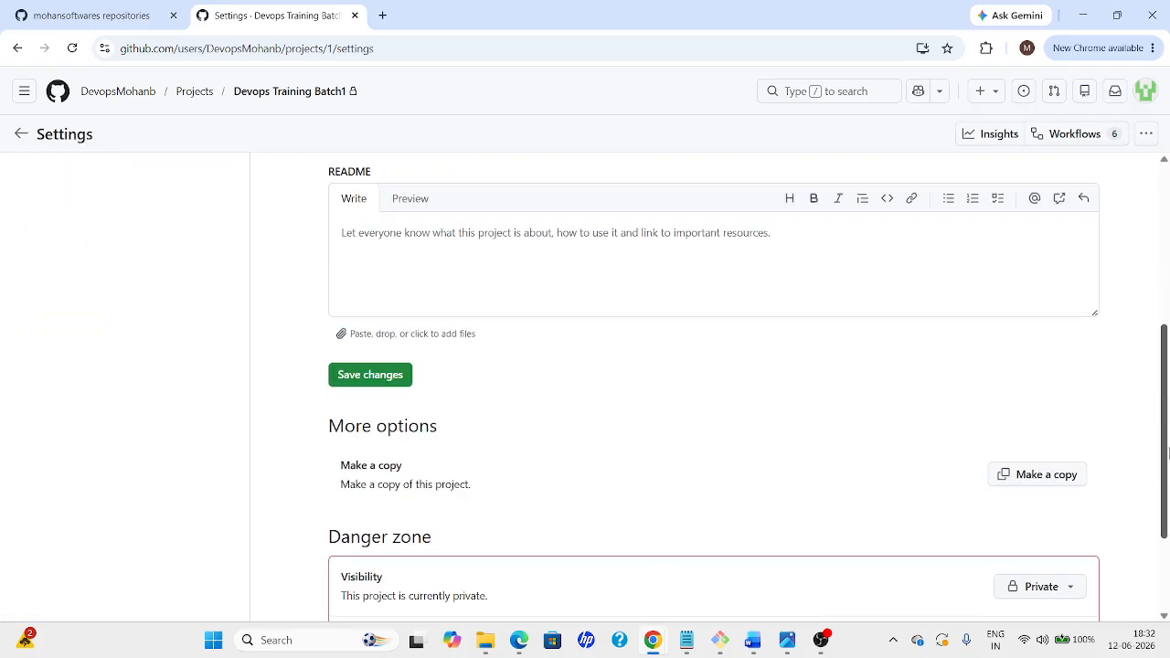
pyautogui.click(1005, 497)
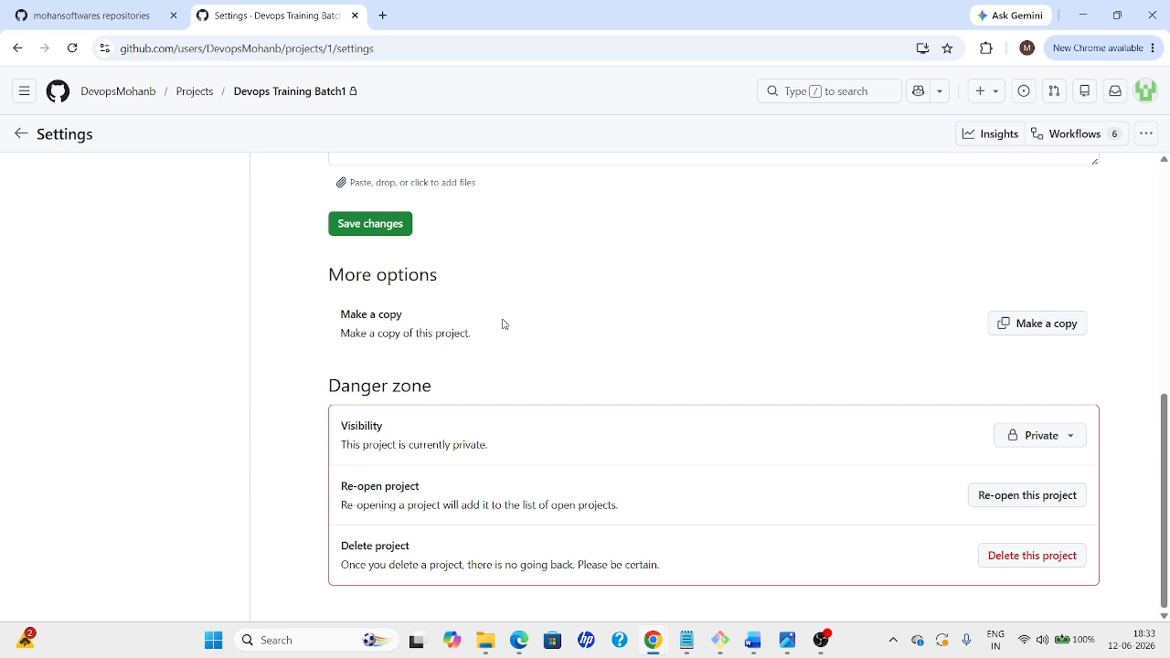
pyautogui.click(132, 95)
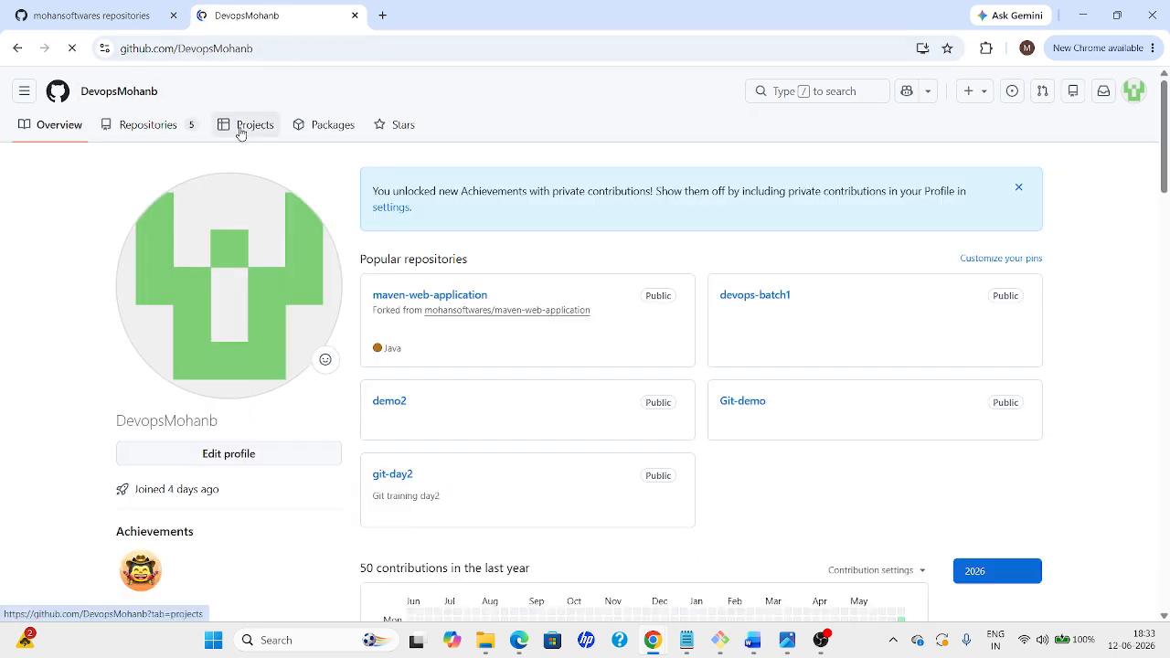
# - From the DevopsMohanb account's closed projects, open Devops Training Batch1
pyautogui.click(240, 133)
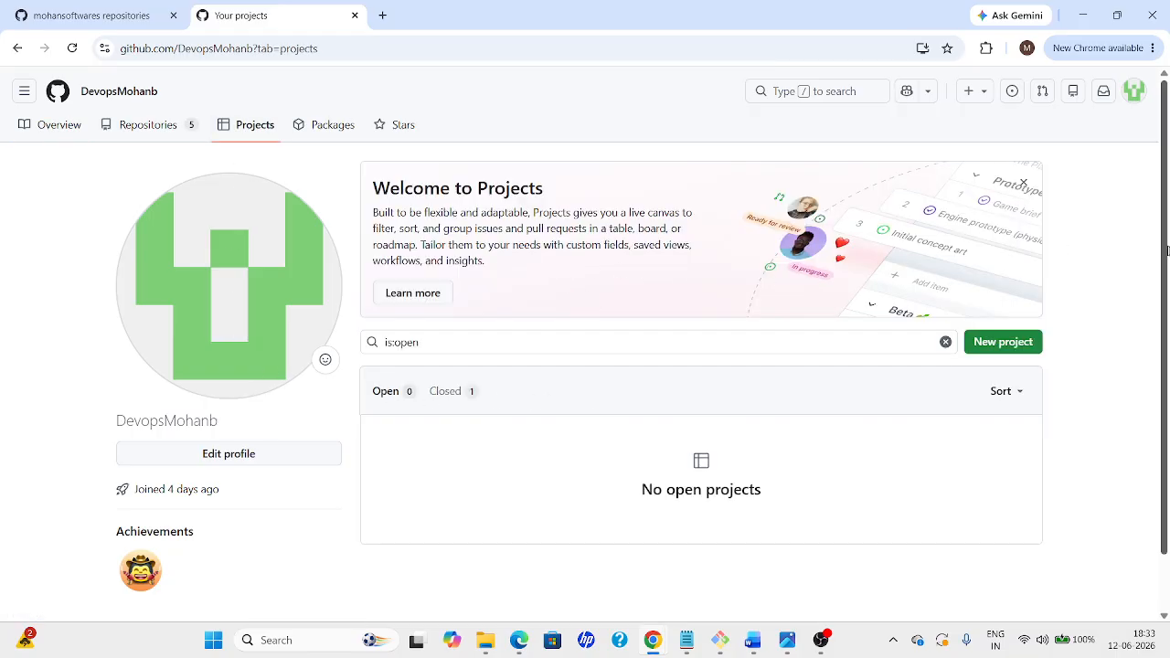
pyautogui.scroll(-2, 1165, 257)
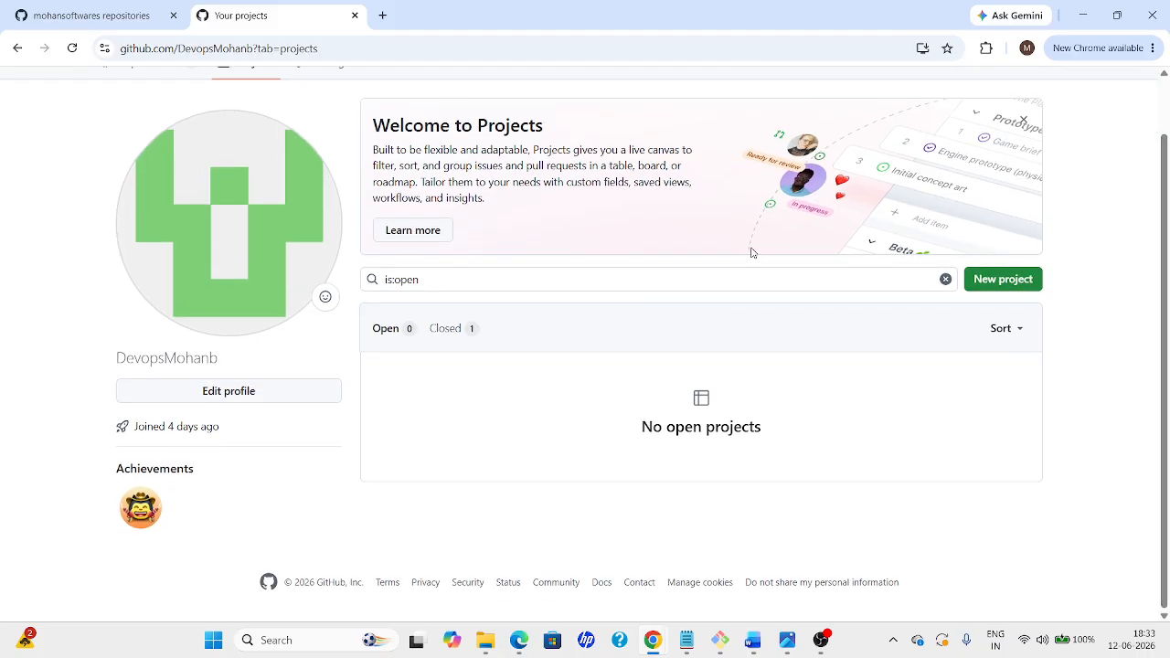
pyautogui.click(946, 280)
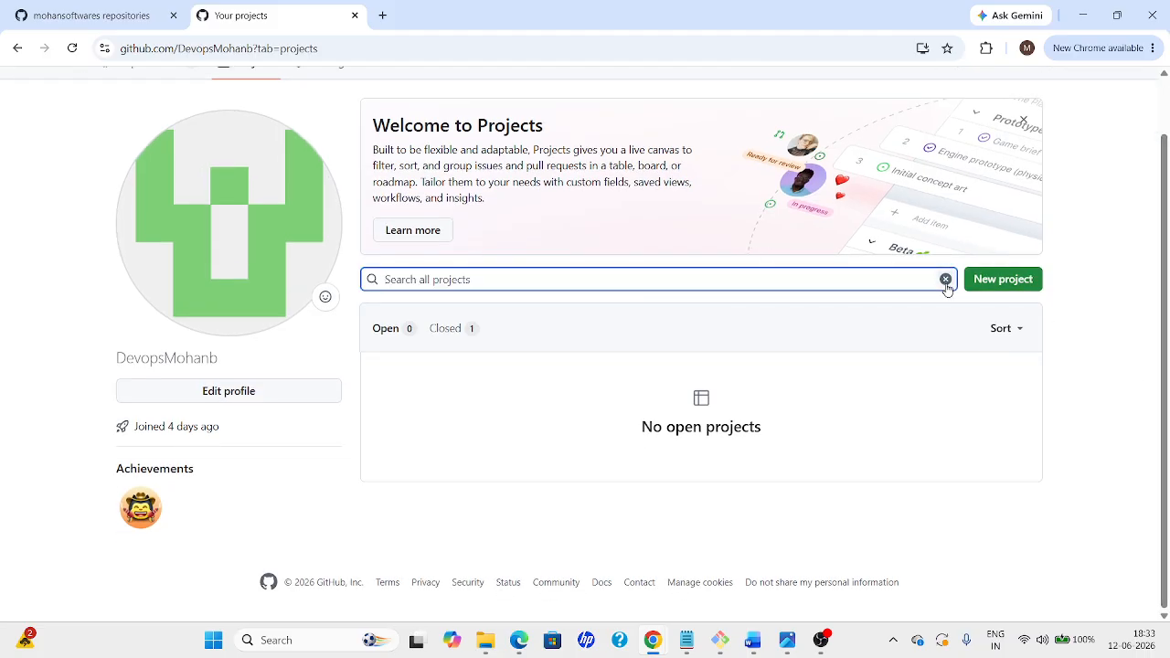
pyautogui.click(450, 334)
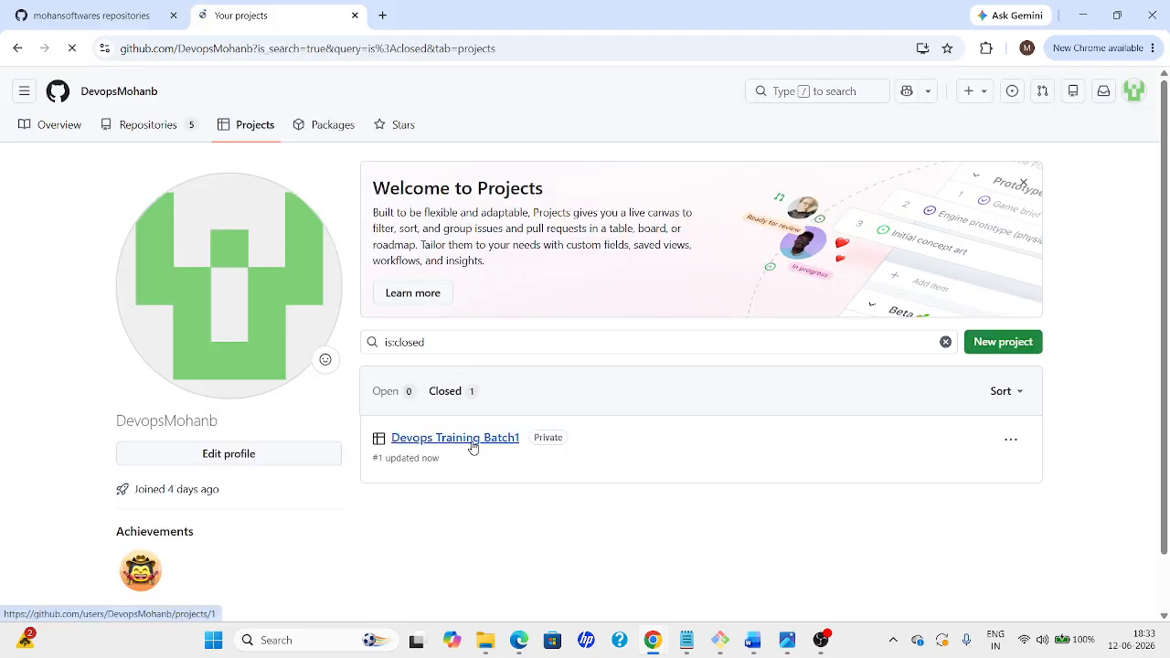
pyautogui.click(473, 447)
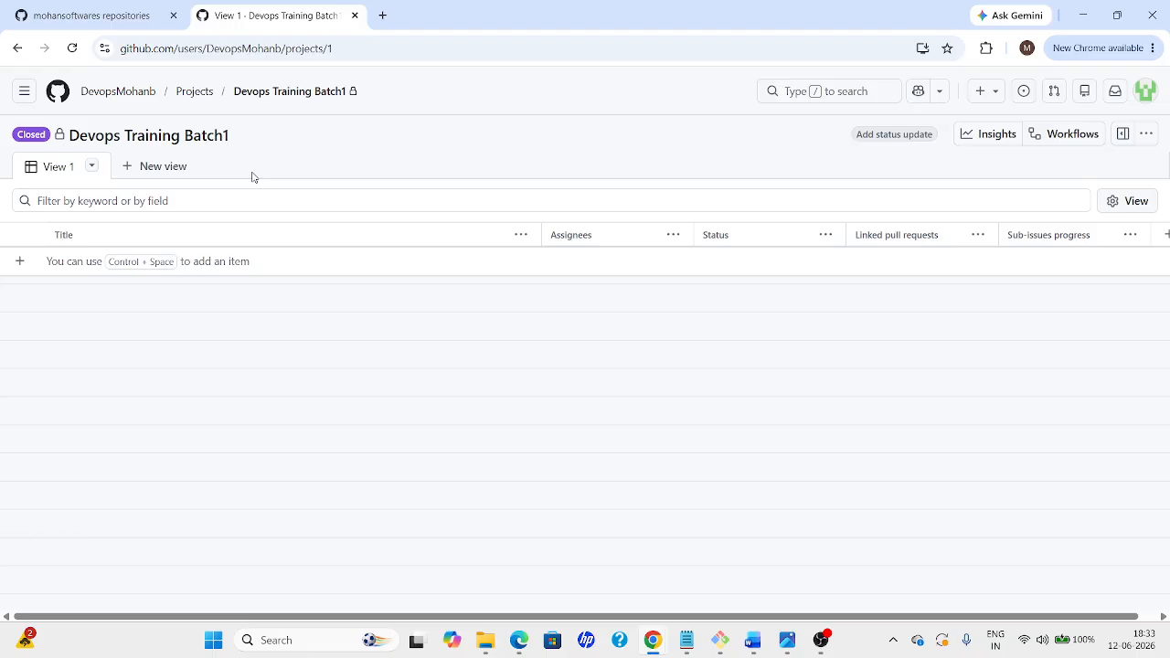
# - Start a blank new issue in the project, cancel it, and return to the Projects list
pyautogui.click(22, 263)
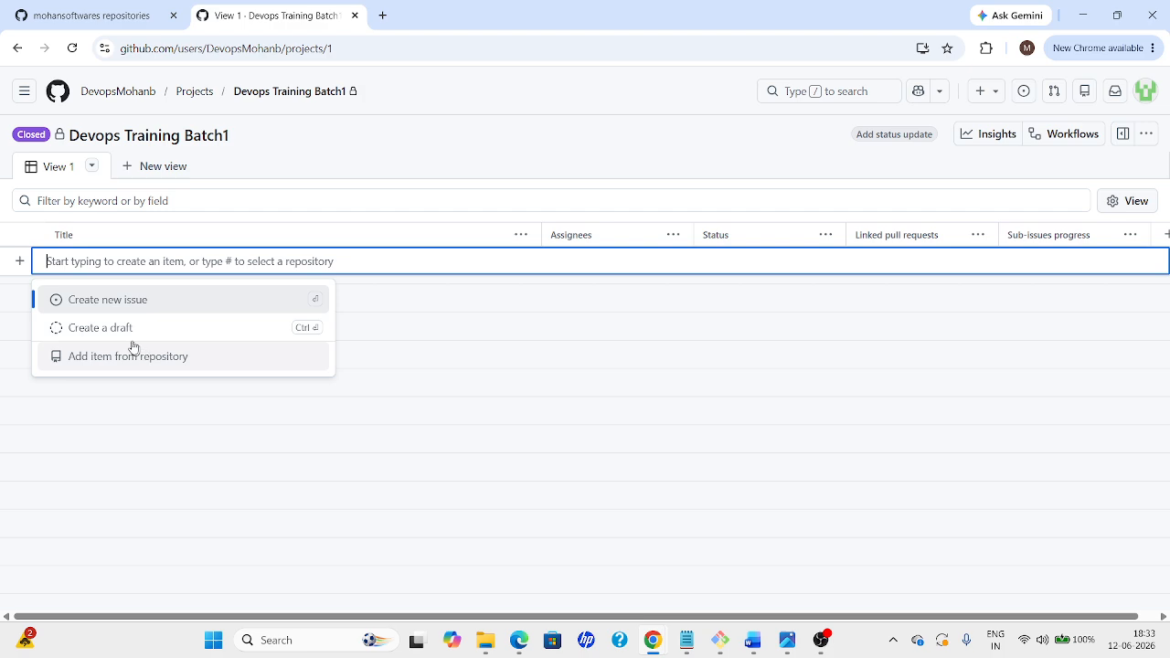
pyautogui.click(85, 308)
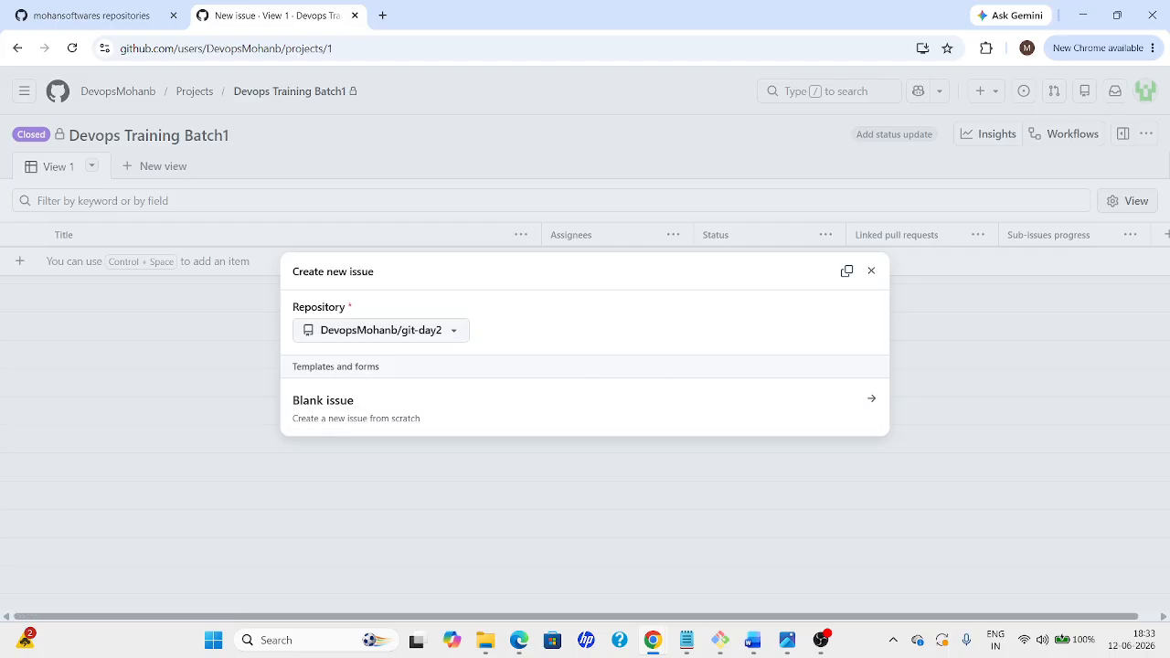
pyautogui.click(344, 404)
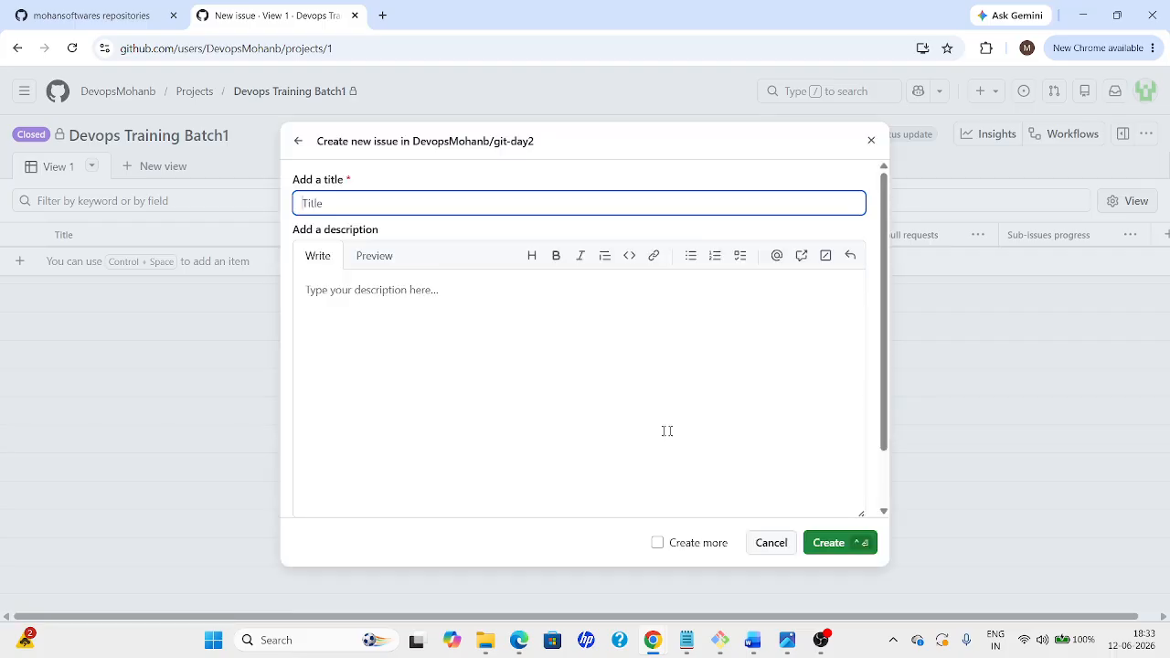
pyautogui.click(770, 547)
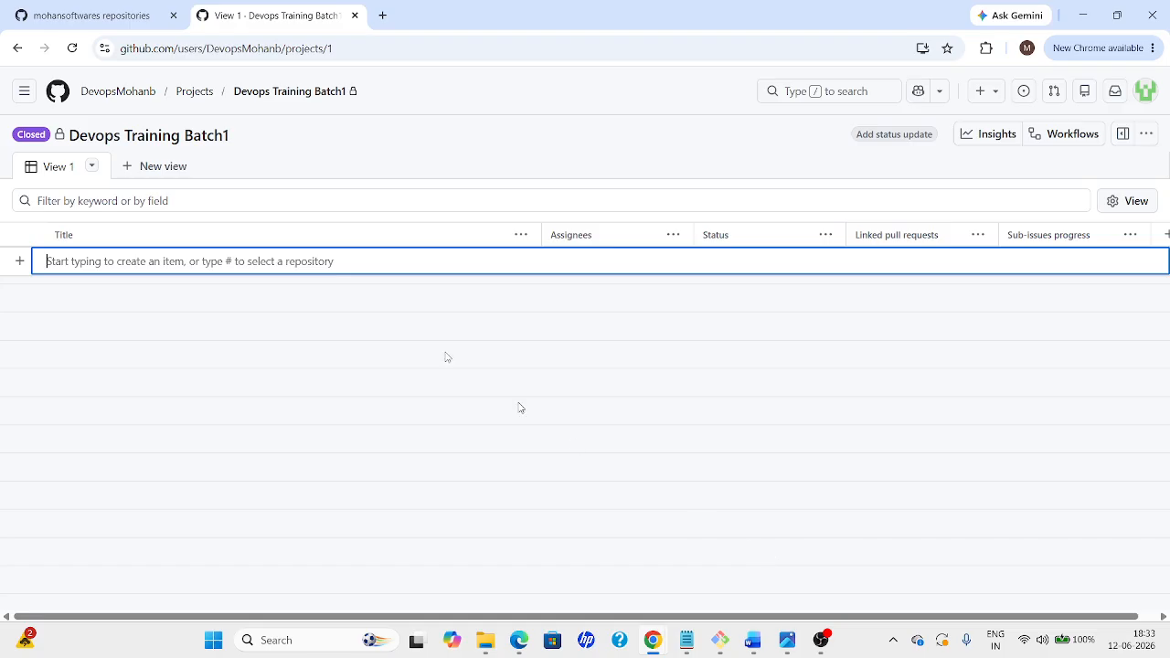
pyautogui.click(193, 92)
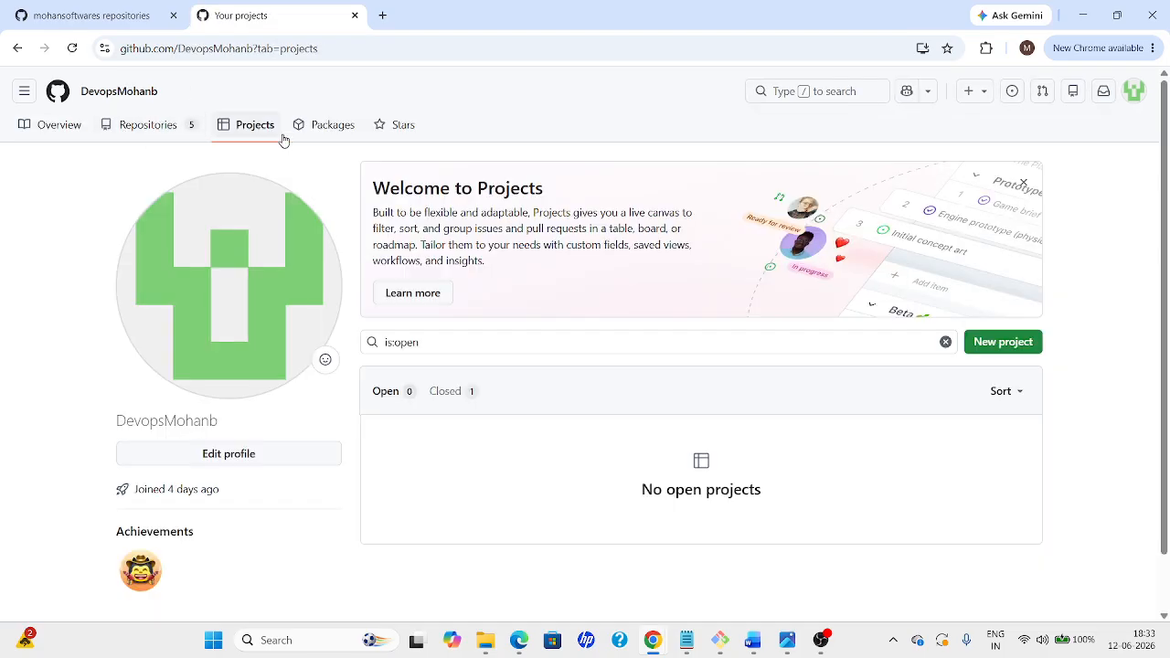
# - Open the git-day2 repository from the account's repositories and view its Projects
pyautogui.click(139, 133)
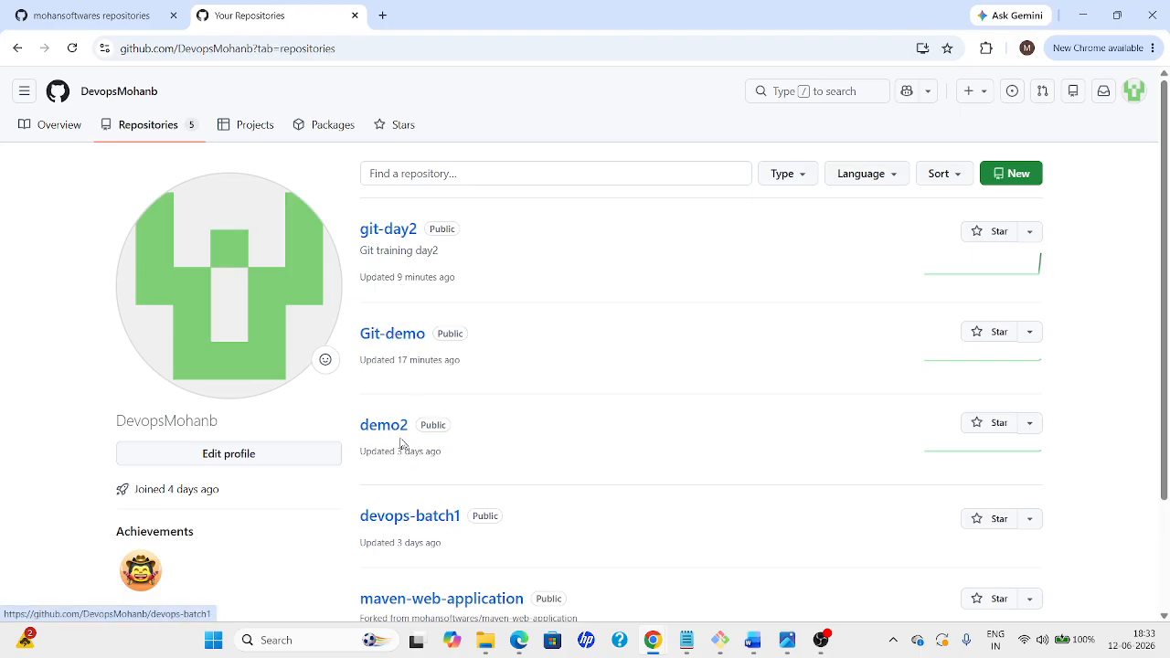
pyautogui.click(392, 234)
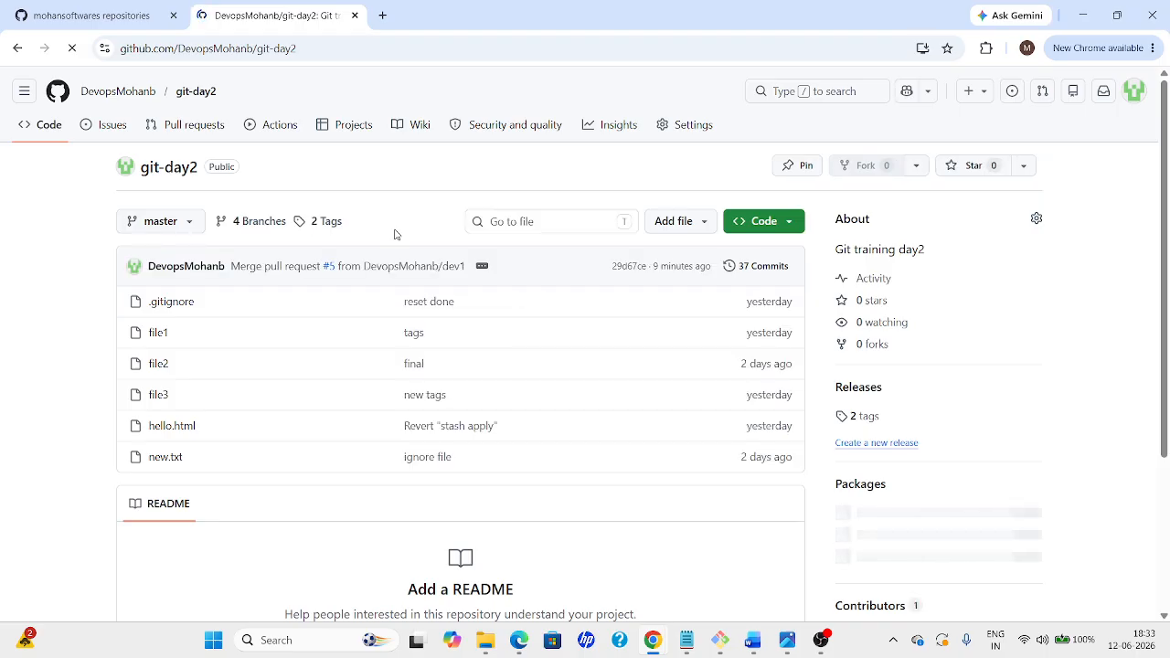
pyautogui.click(358, 134)
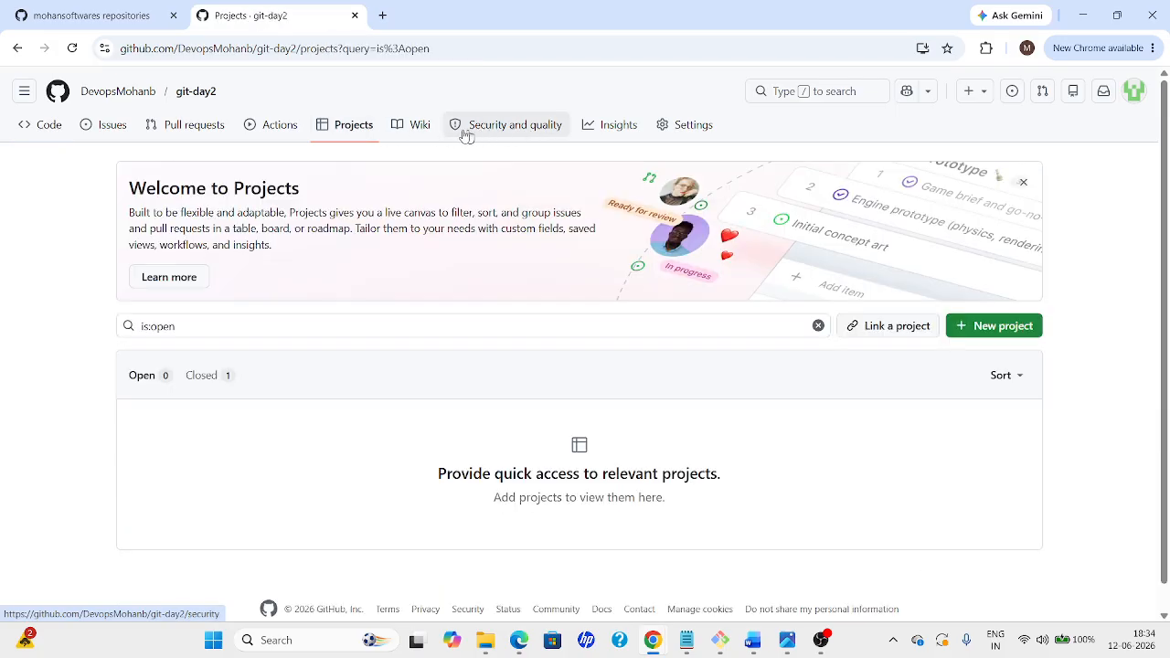
# - Begin the first git-day2 wiki Home page, then view the Security and quality overview
pyautogui.click(401, 135)
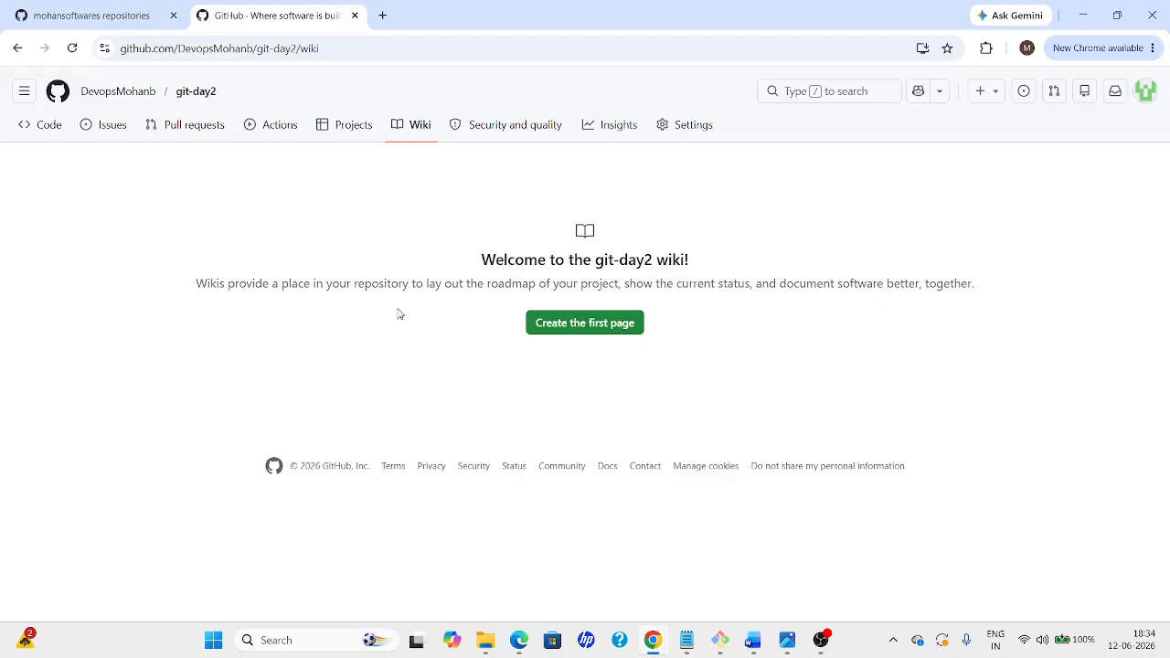
pyautogui.click(609, 333)
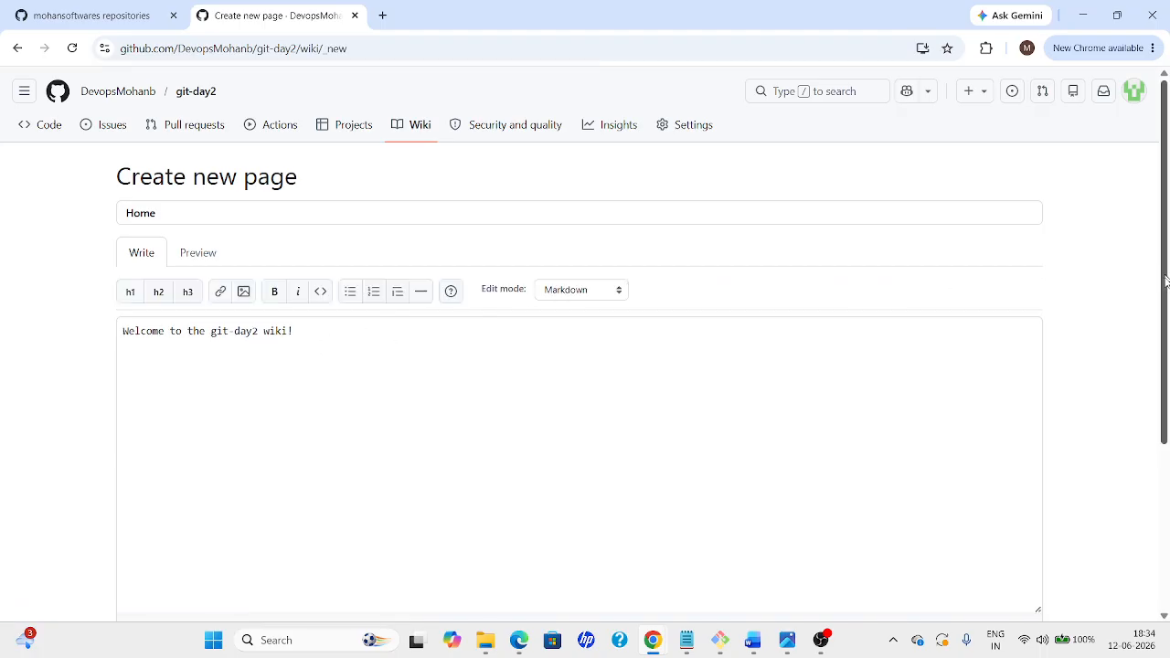
pyautogui.moveTo(1166, 282); pyautogui.dragTo(1166, 252)
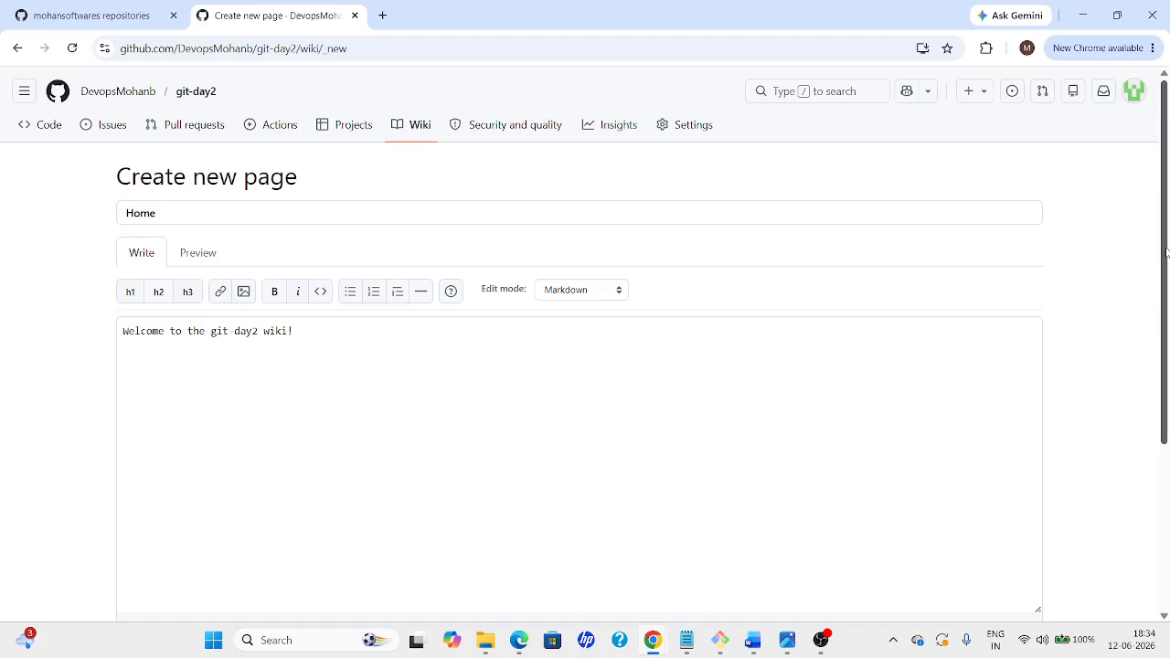
pyautogui.click(482, 129)
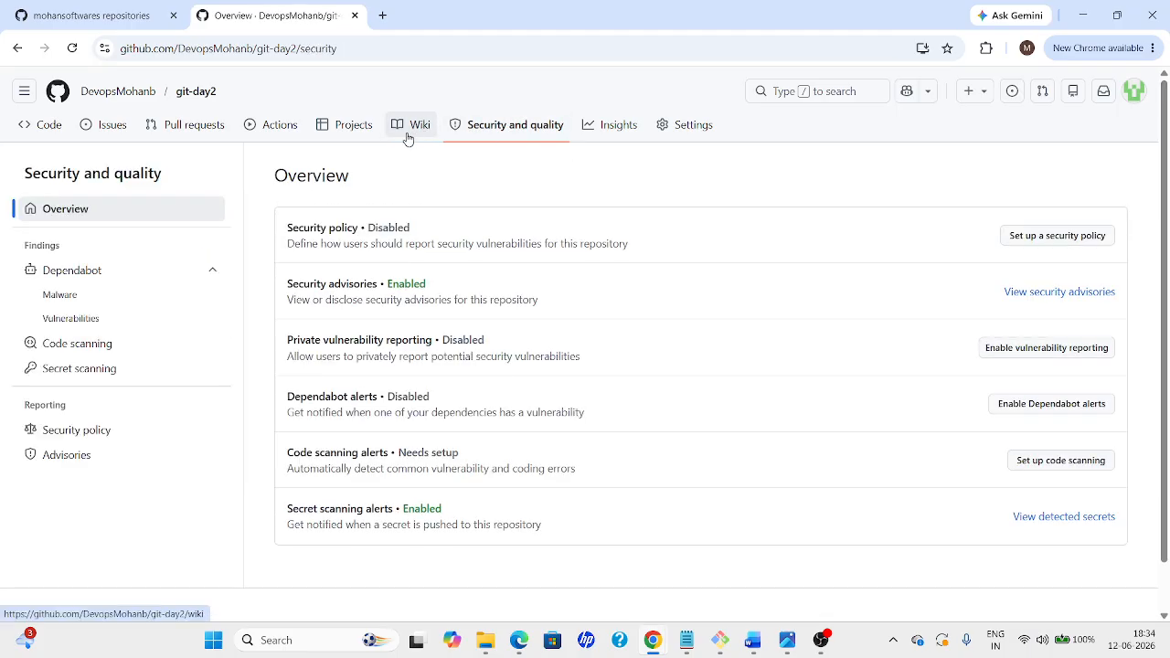
# - Revisit the wiki, then return to Security and quality and highlight the security policy description
pyautogui.click(408, 138)
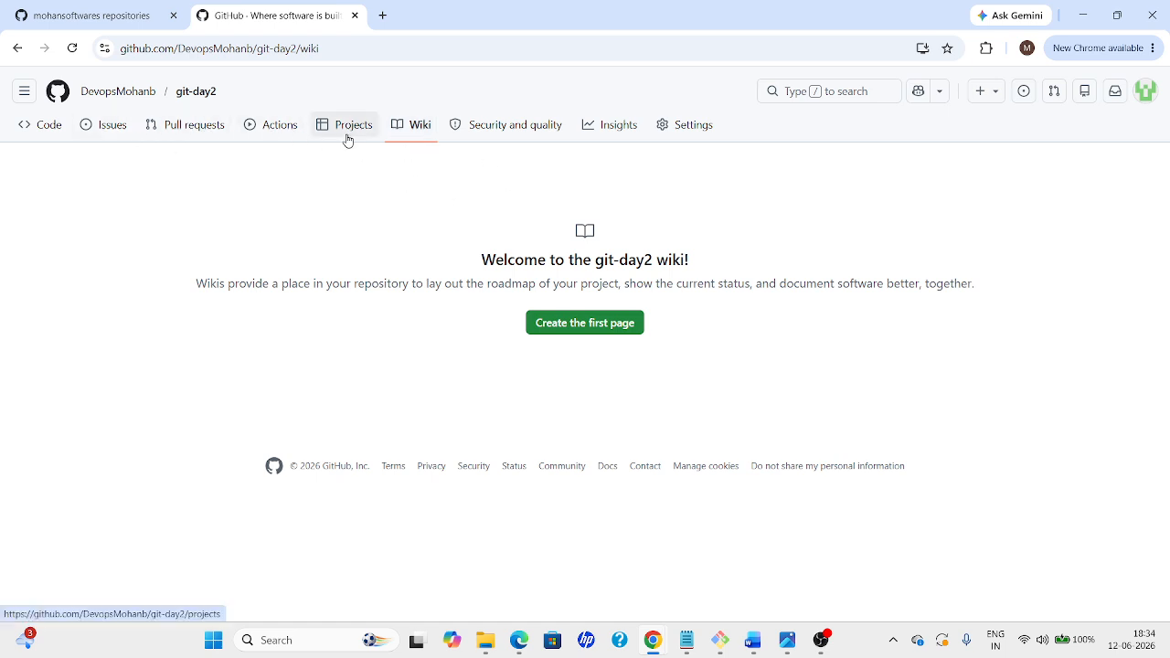
pyautogui.click(507, 126)
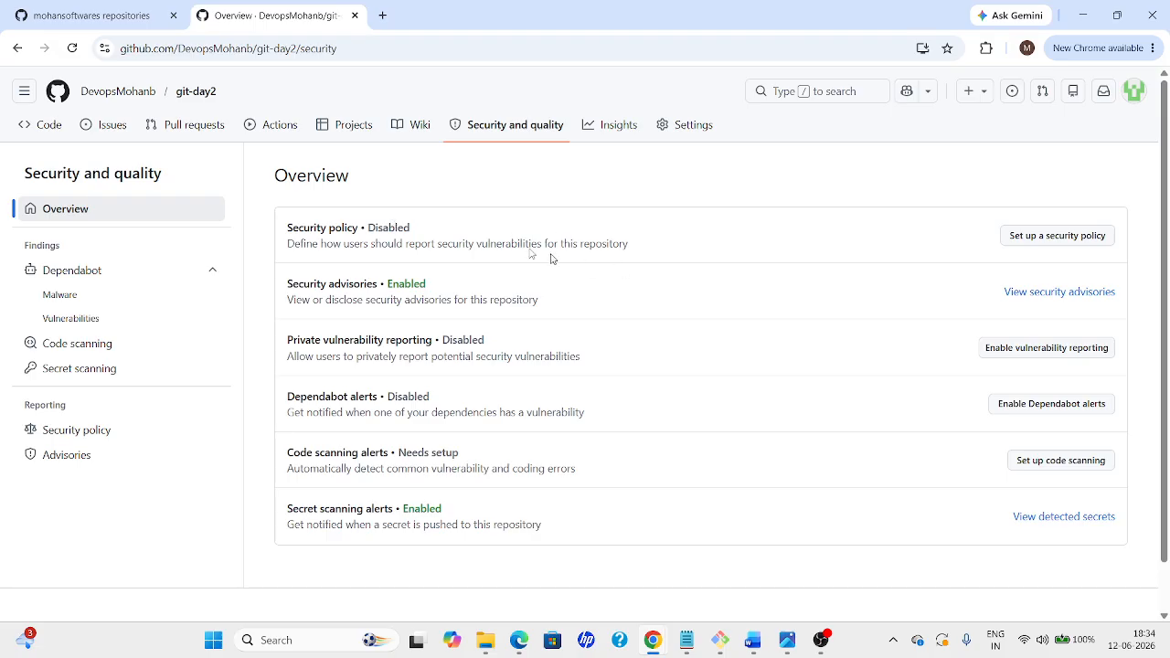
pyautogui.moveTo(287, 228); pyautogui.dragTo(421, 244)
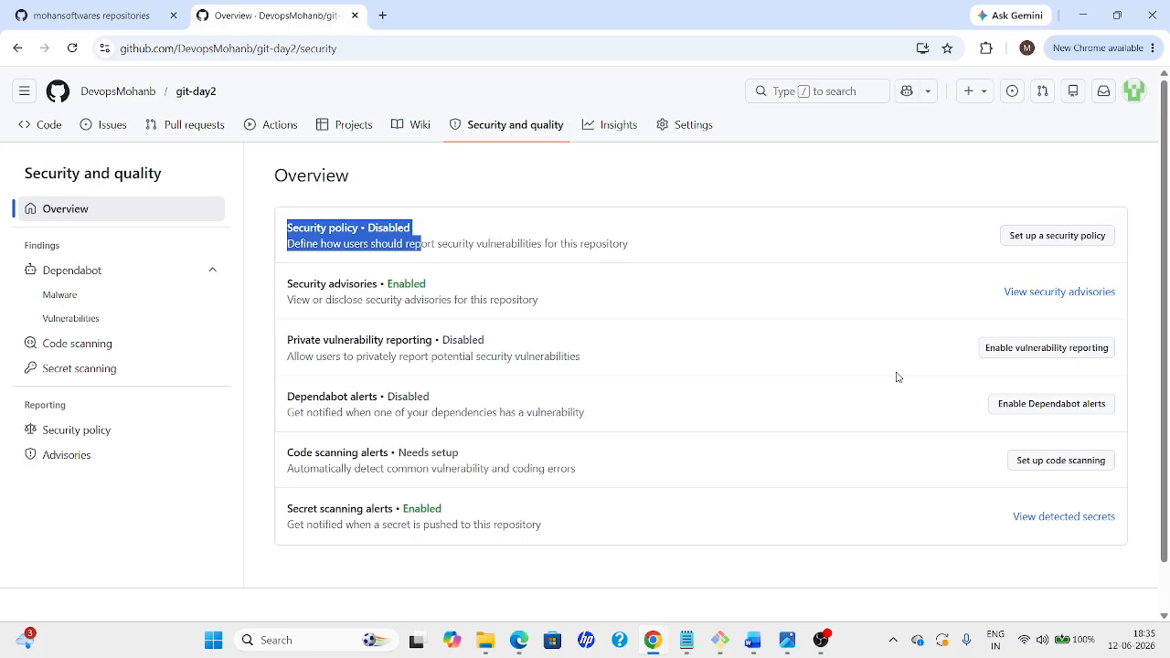
# - Start drafting a SECURITY.md security policy, then cancel and discard it
pyautogui.click(1043, 243)
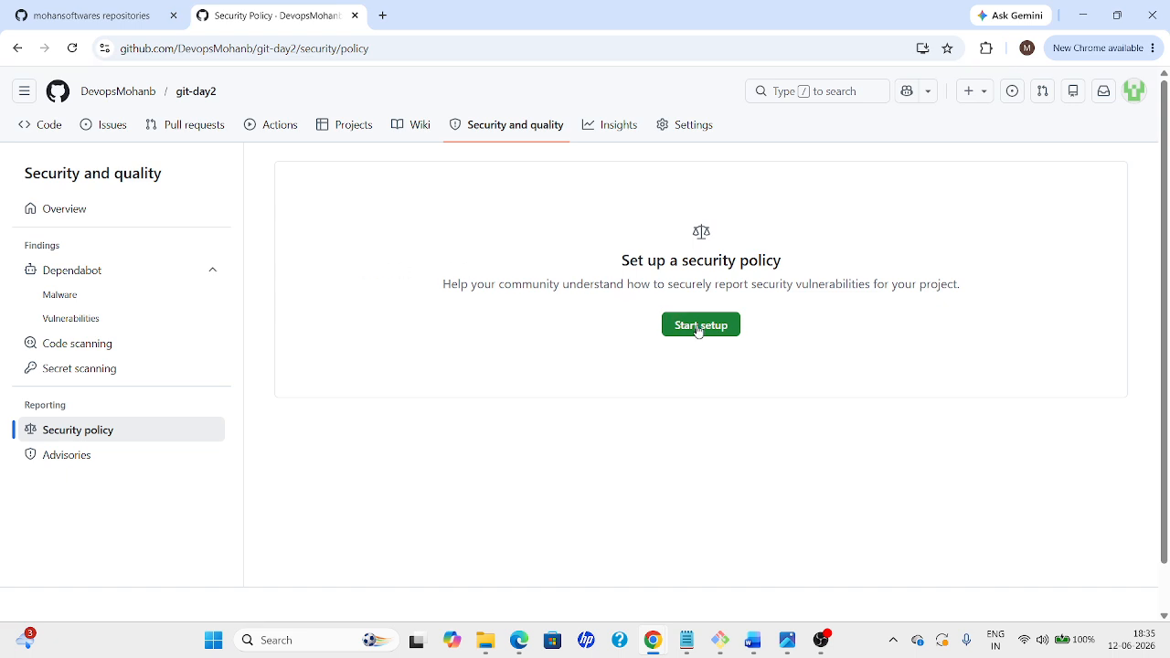
pyautogui.click(722, 331)
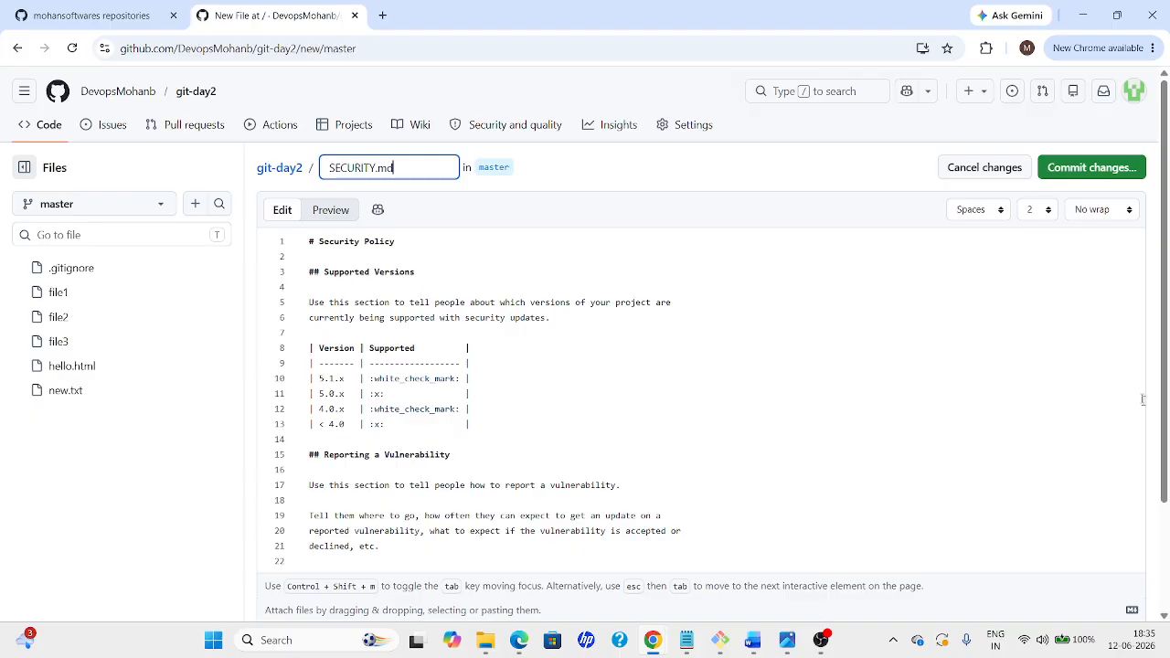
pyautogui.moveTo(1165, 427); pyautogui.dragTo(1165, 375)
pyautogui.click(957, 174)
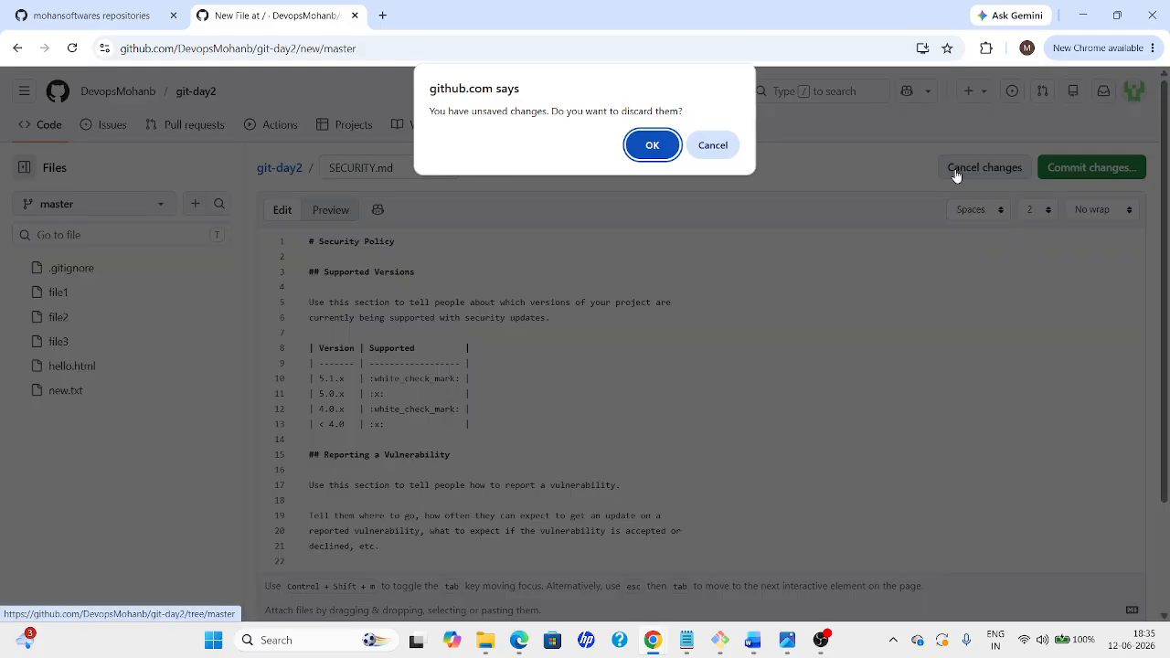
pyautogui.click(657, 151)
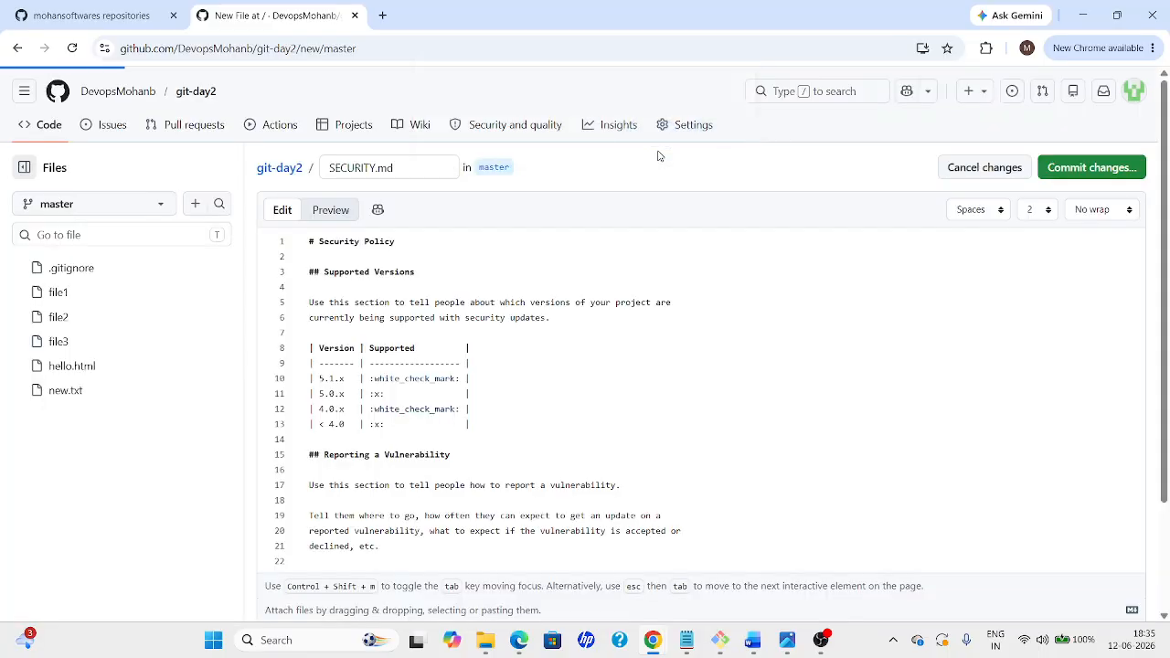
# - Check the CodeQL setup options under code scanning, then return to the Security and quality overview
pyautogui.click(518, 137)
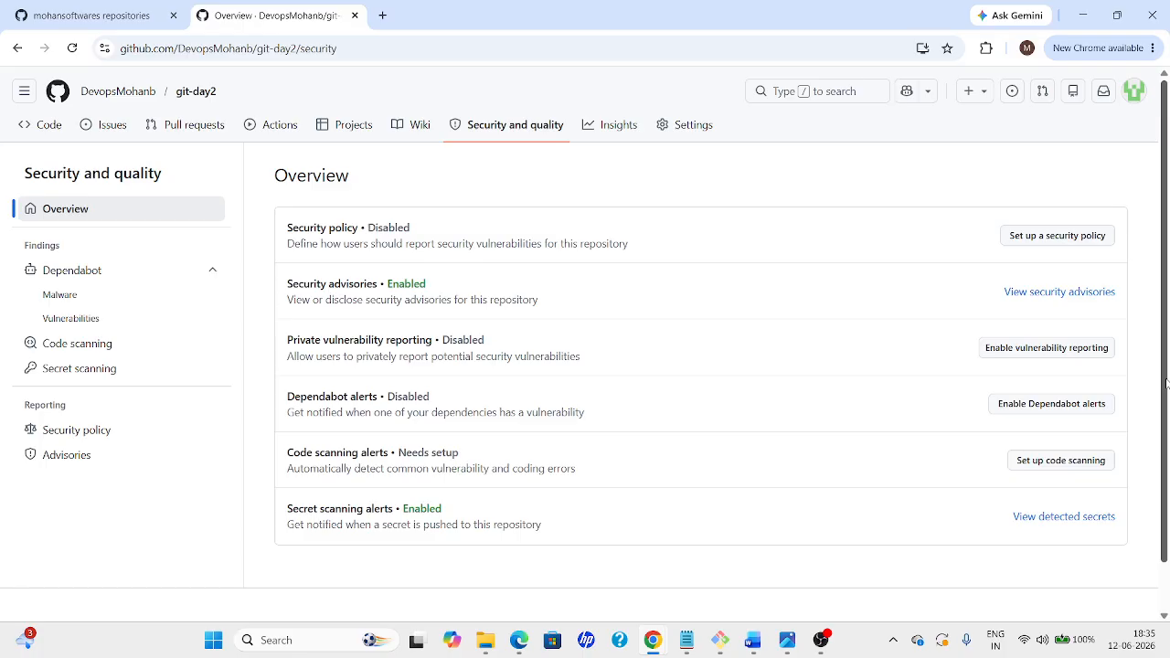
pyautogui.scroll(-1, 1166, 384)
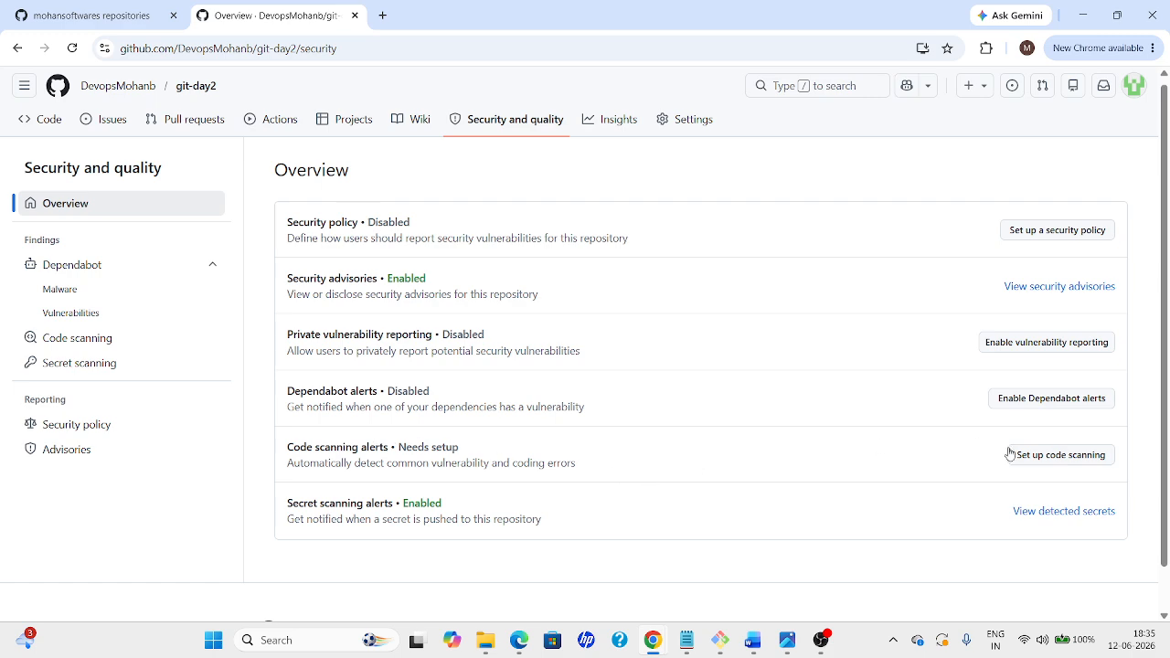
pyautogui.click(1040, 462)
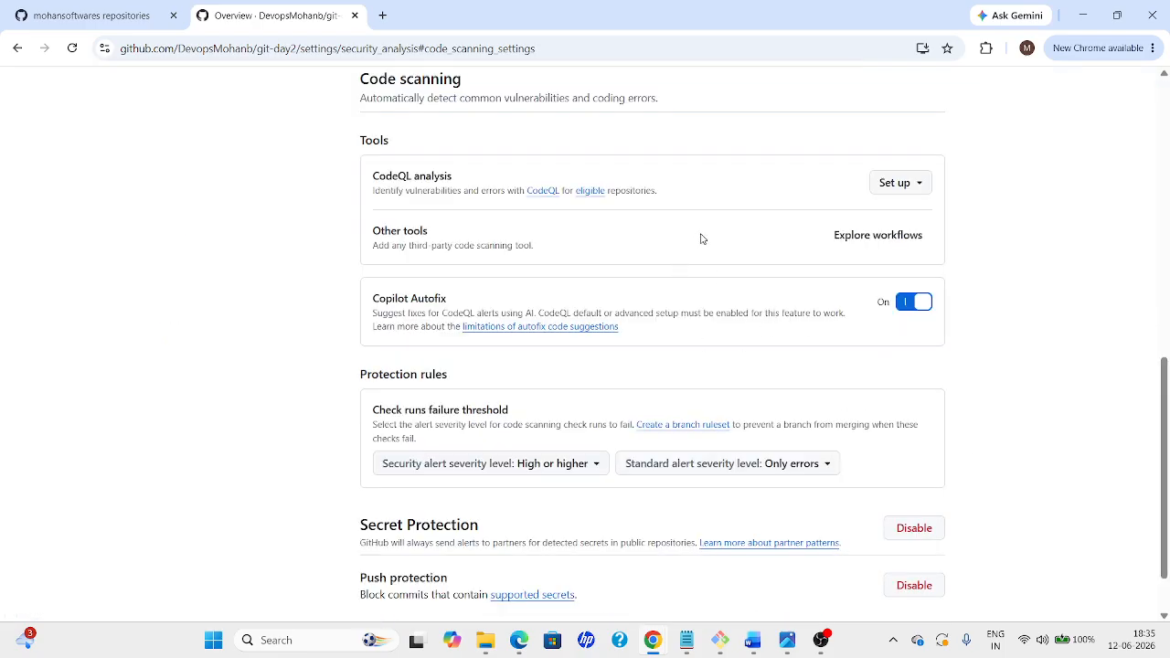
pyautogui.click(897, 189)
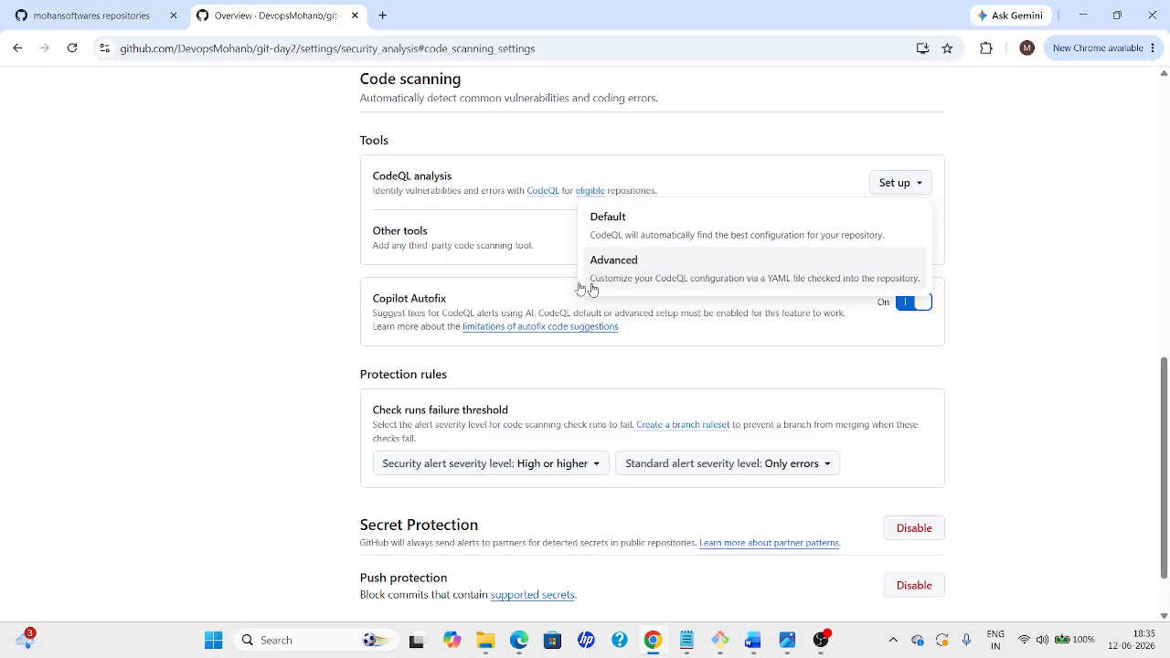
pyautogui.press('Escape')
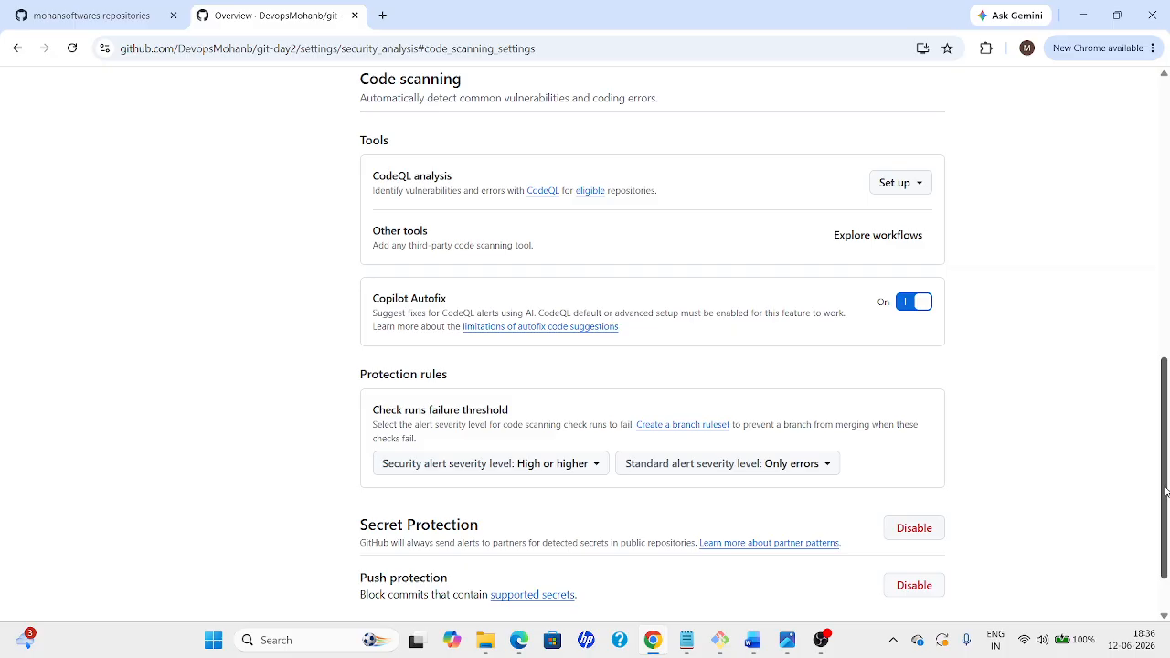
pyautogui.moveTo(1165, 492); pyautogui.dragTo(1168, 239)
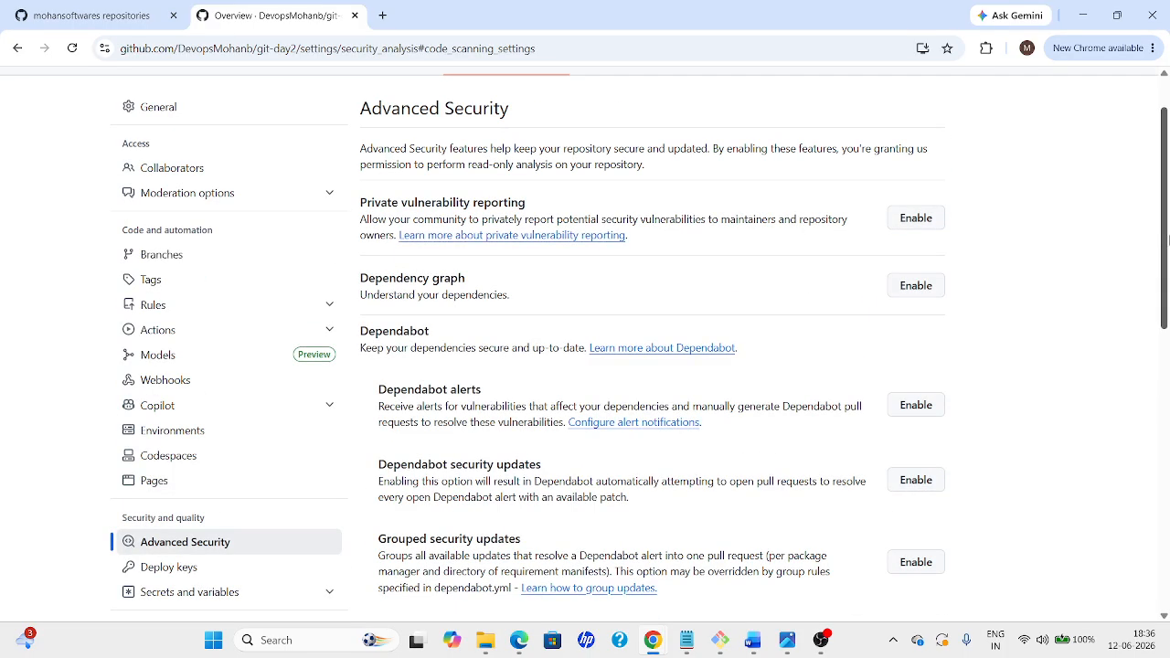
pyautogui.moveTo(1167, 116); pyautogui.dragTo(1168, 89)
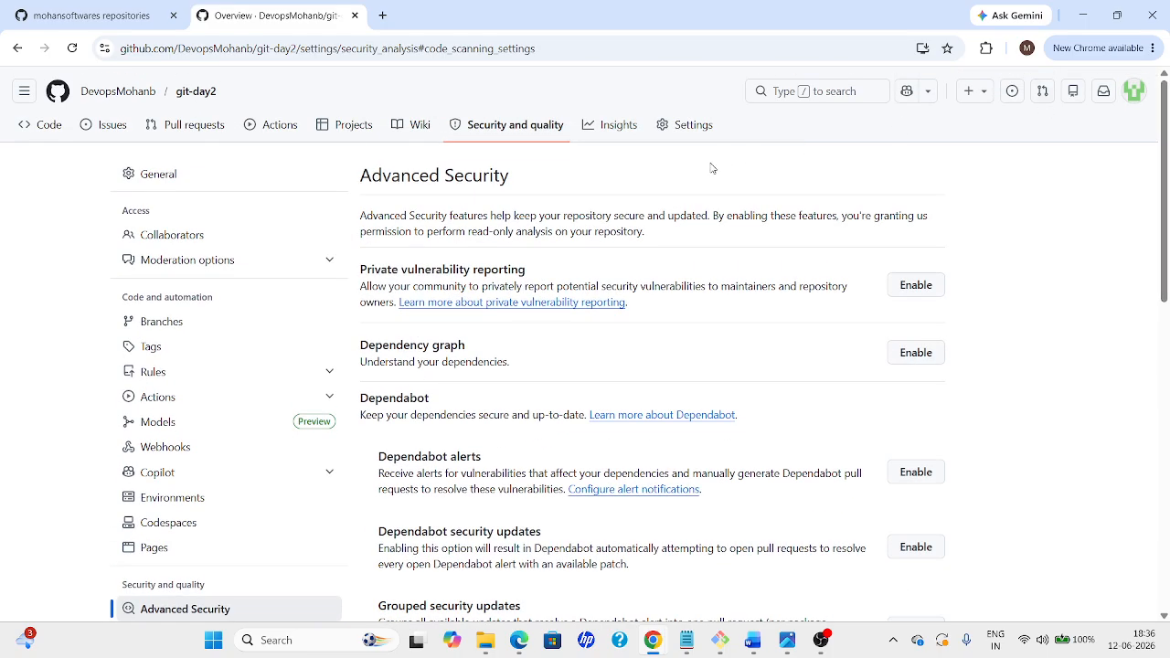
pyautogui.click(512, 129)
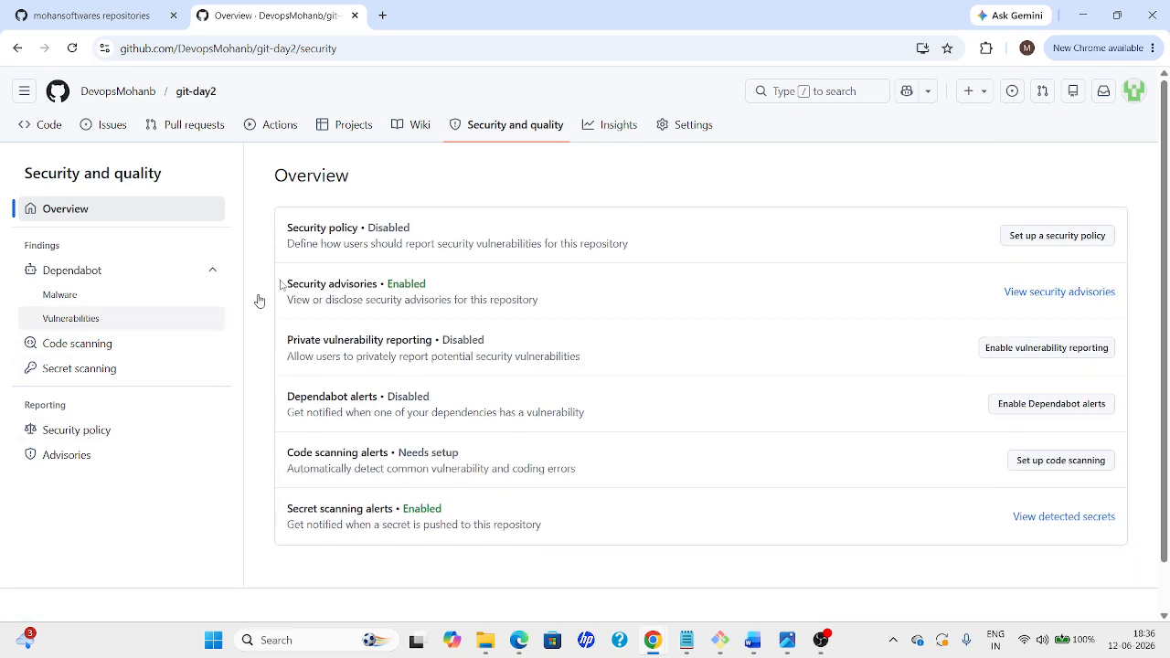
# - Review git-day2's Insights Pulse, highlighting the 1 active issue
pyautogui.click(600, 134)
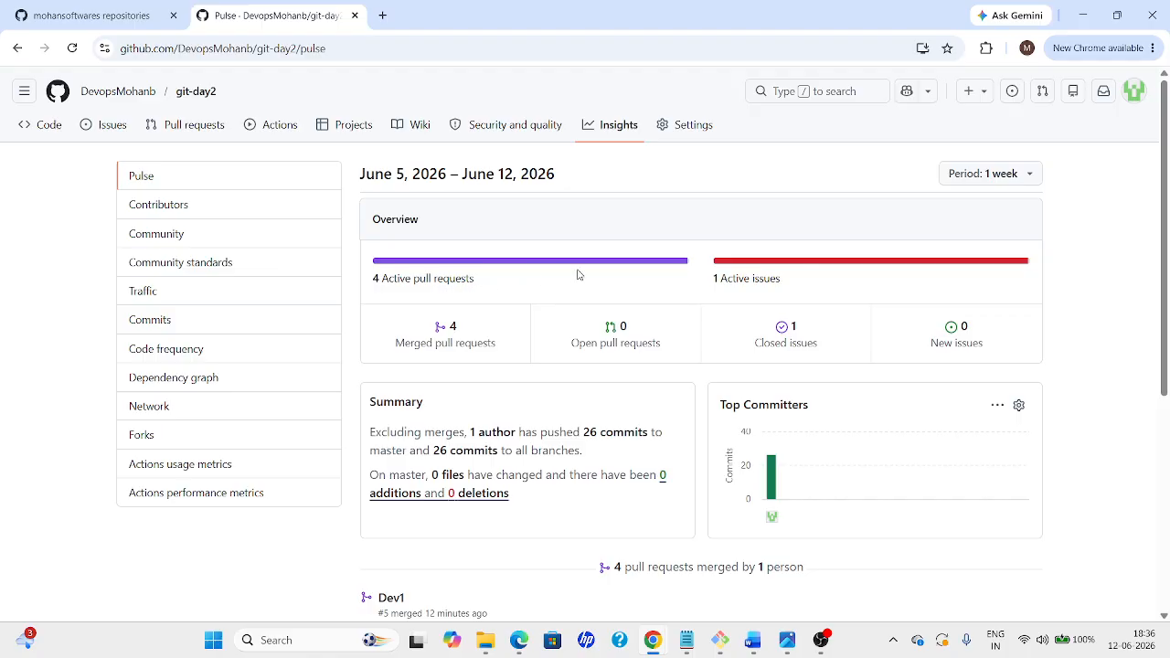
pyautogui.tripleClick(756, 278)
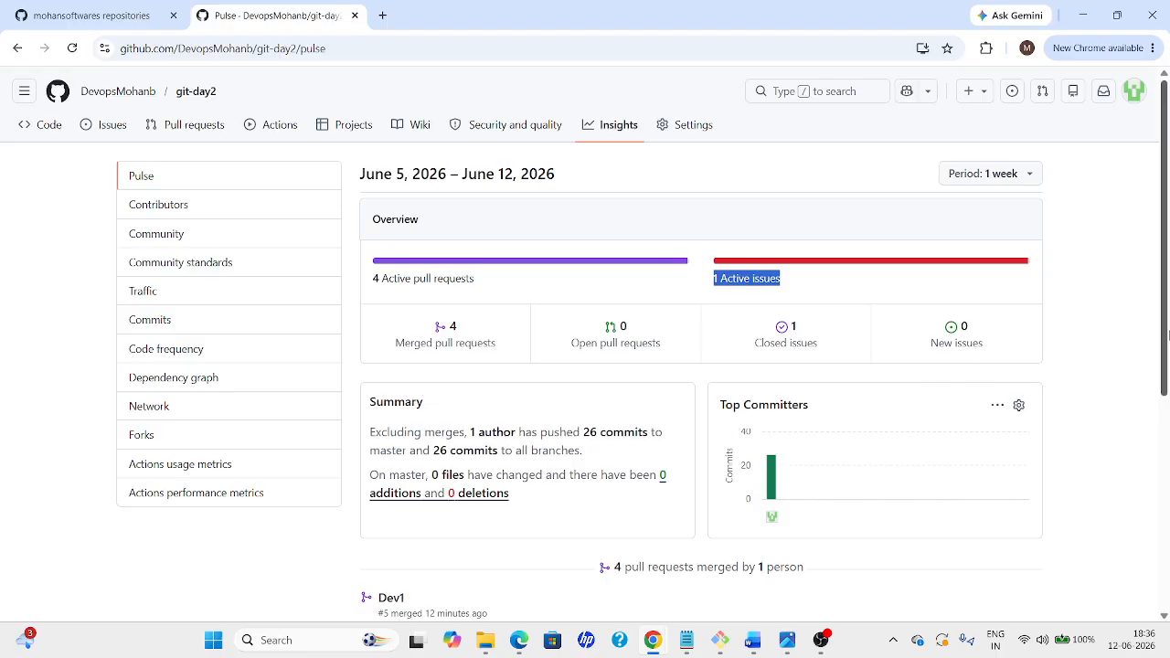
pyautogui.moveTo(1167, 336); pyautogui.dragTo(1168, 368)
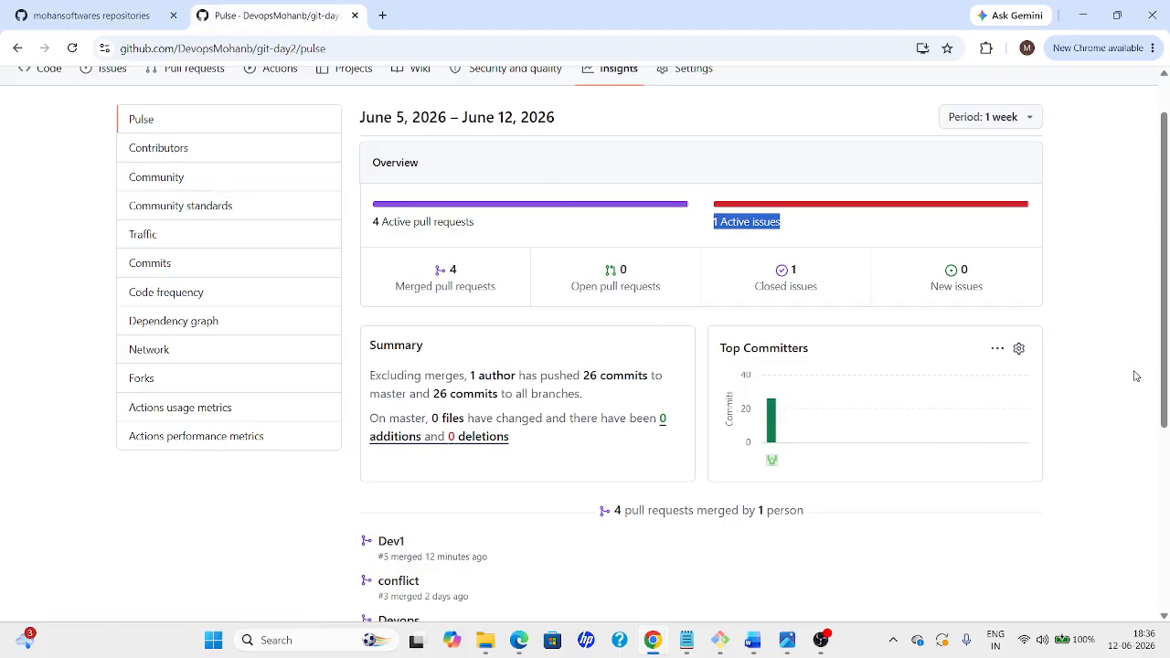
pyautogui.moveTo(1168, 394); pyautogui.dragTo(1167, 518)
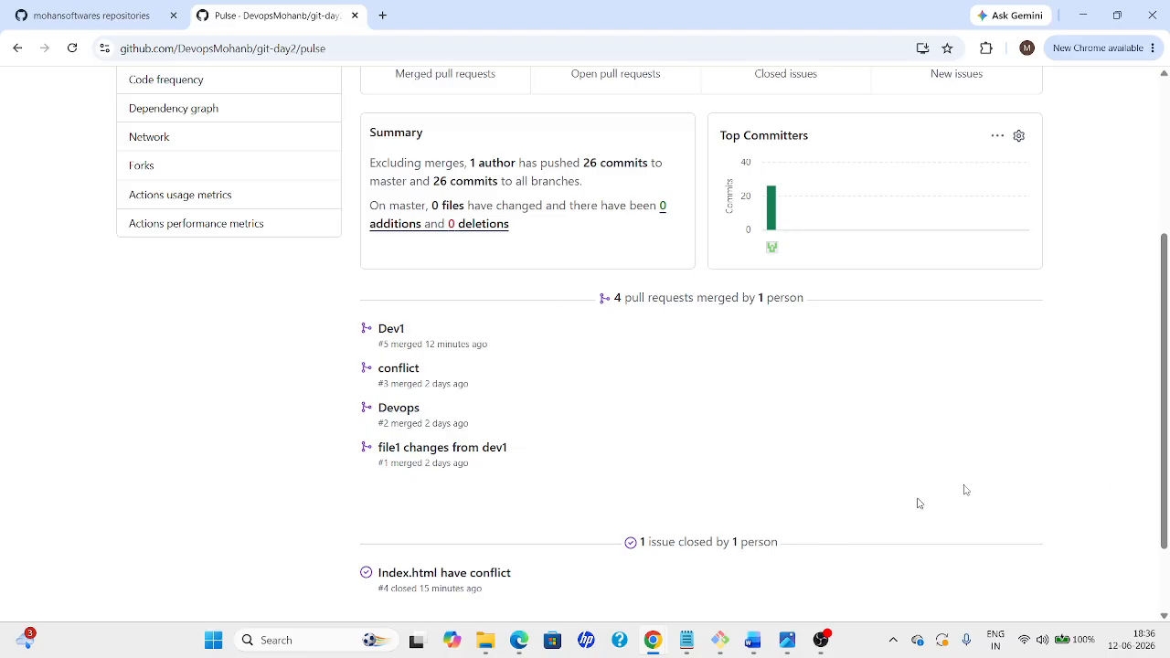
pyautogui.moveTo(1167, 393); pyautogui.dragTo(1167, 179)
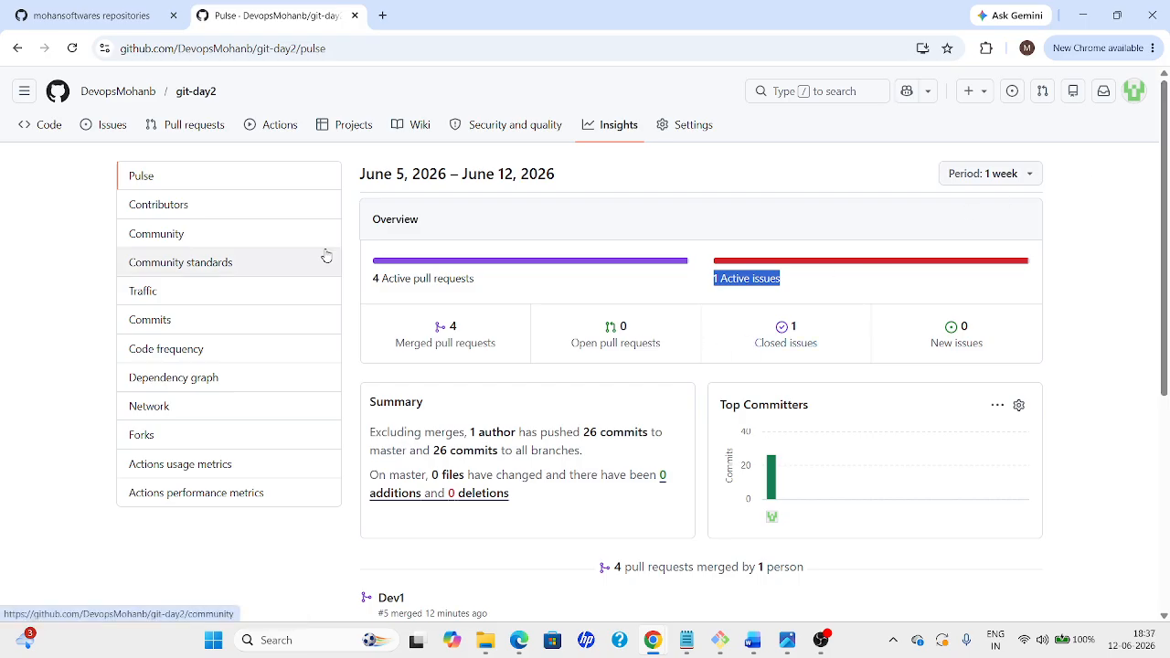
# - View the Contributors graph and its contribution-type choices
pyautogui.click(171, 218)
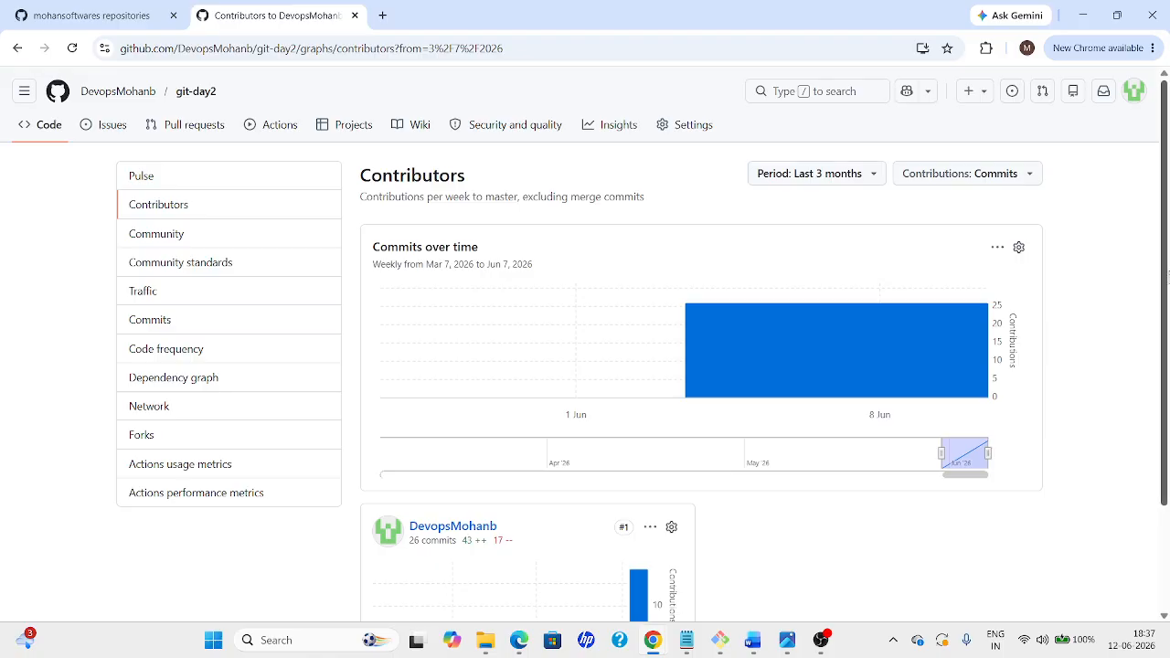
pyautogui.scroll(-3, 1166, 278)
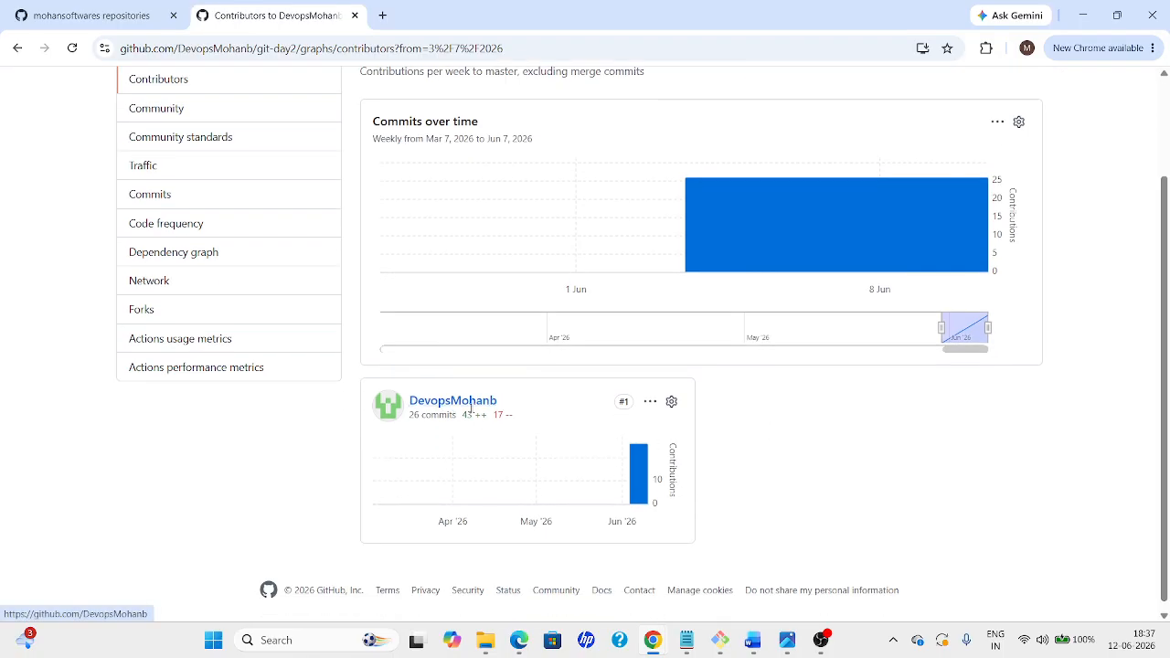
pyautogui.scroll(2, 1166, 315)
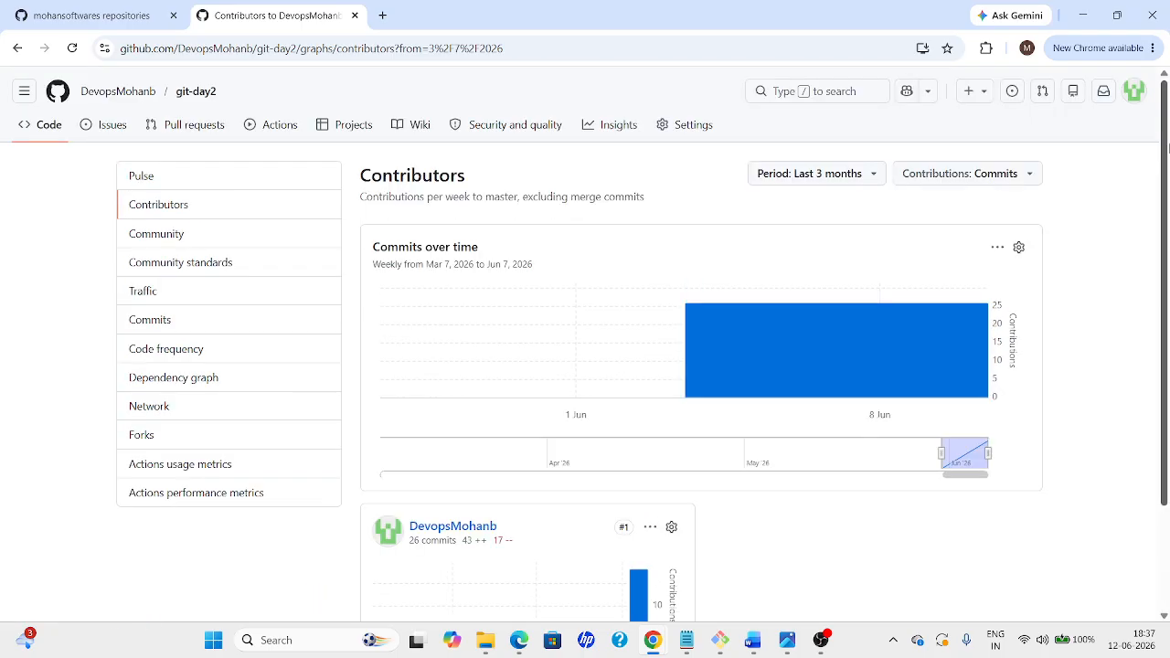
pyautogui.click(961, 177)
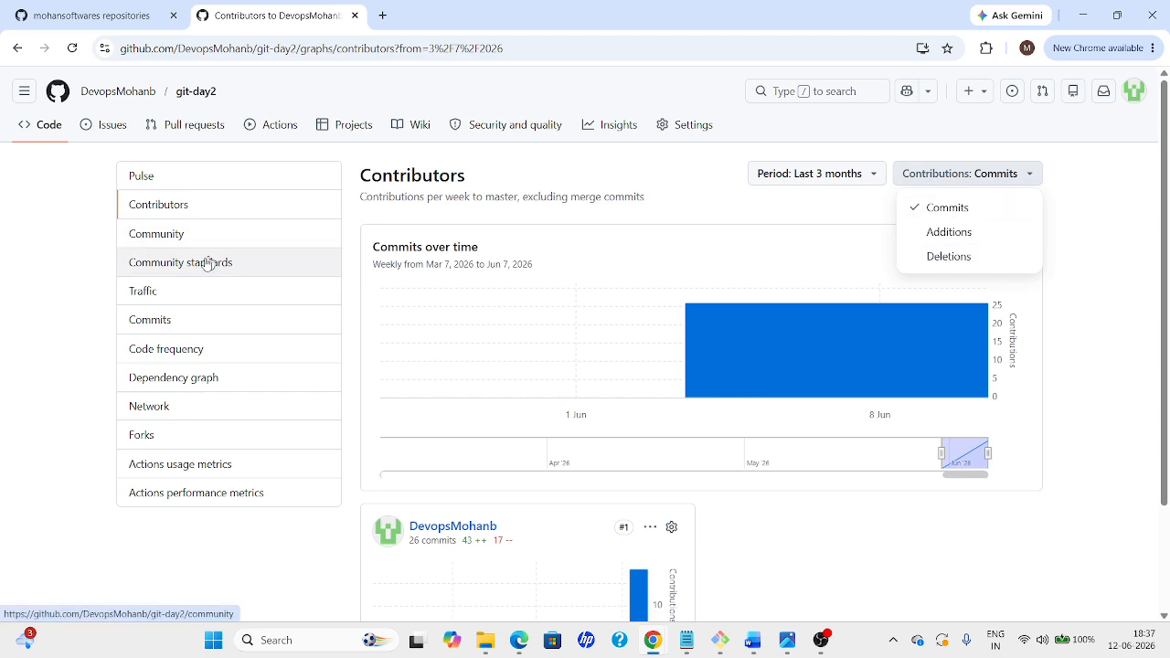
# - Check Community and Traffic (97 clones, 27 views), then switch to the organisation repositories tab
pyautogui.click(151, 235)
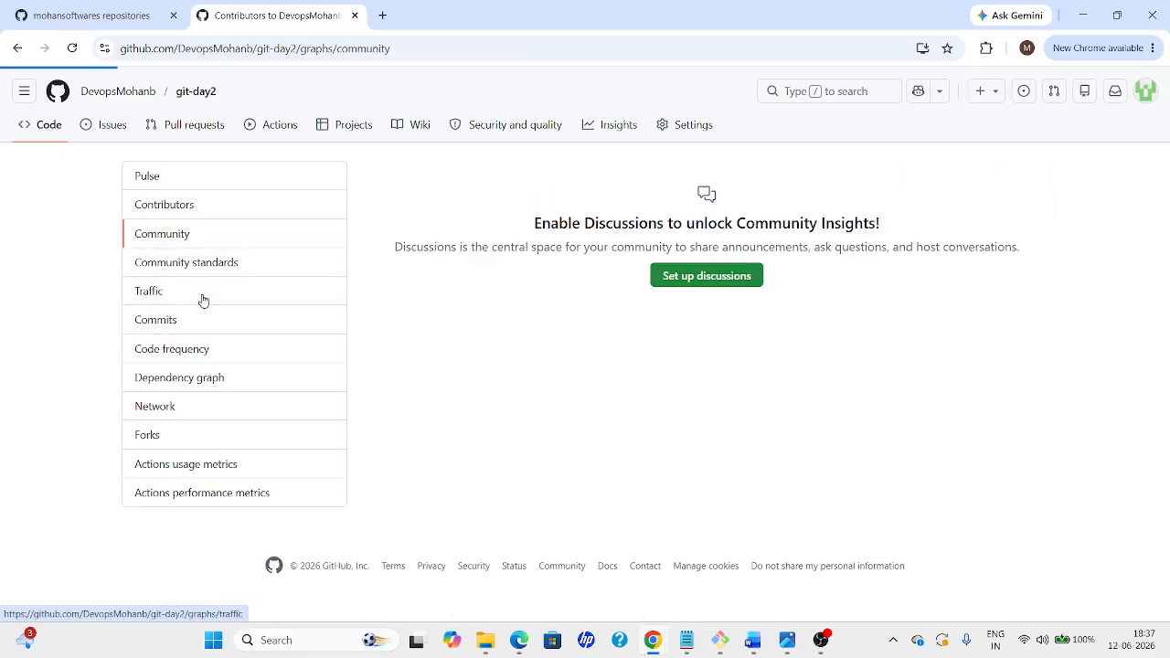
pyautogui.click(150, 291)
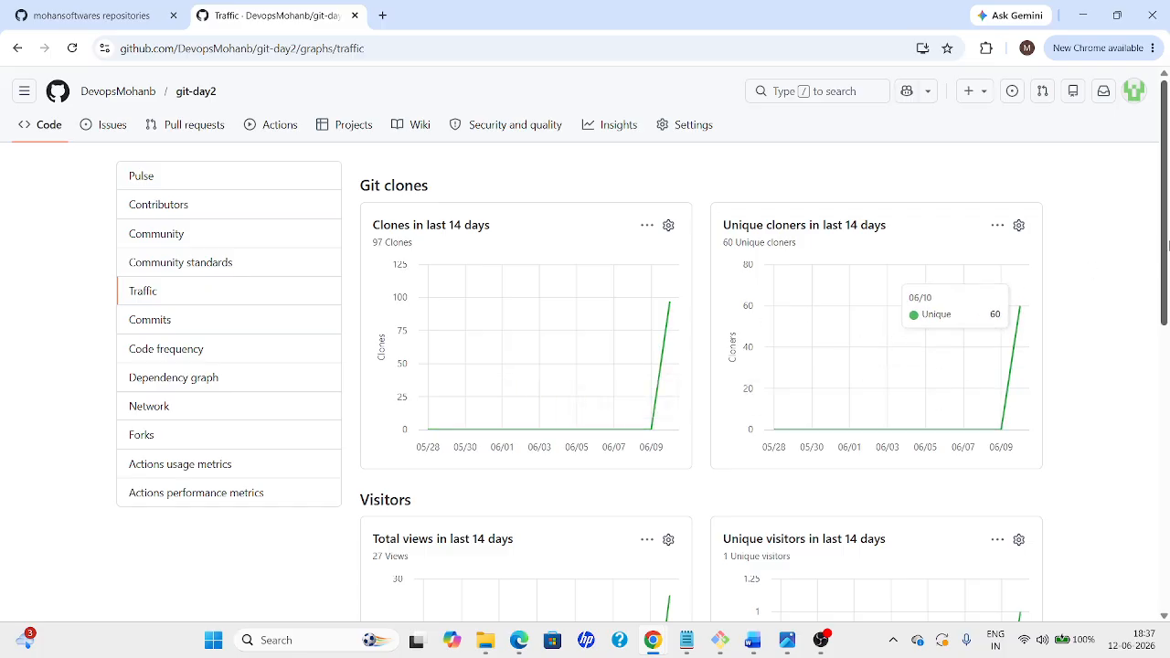
pyautogui.scroll(-1, 1167, 299)
pyautogui.moveTo(1167, 299); pyautogui.dragTo(1166, 233)
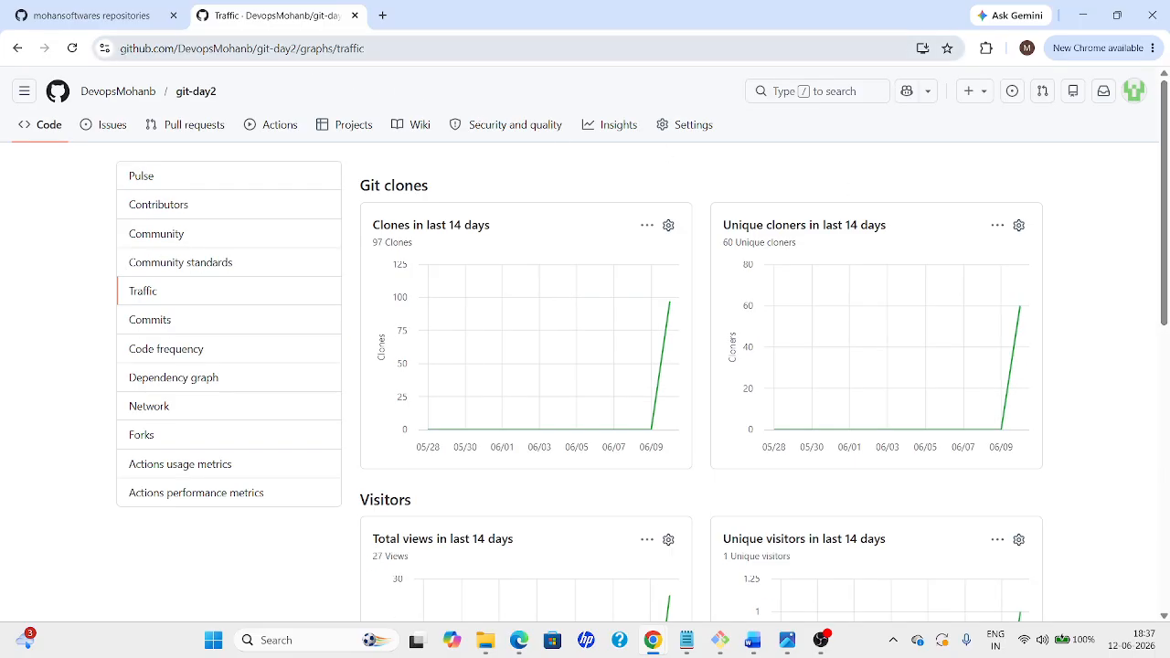
pyautogui.click(361, 48)
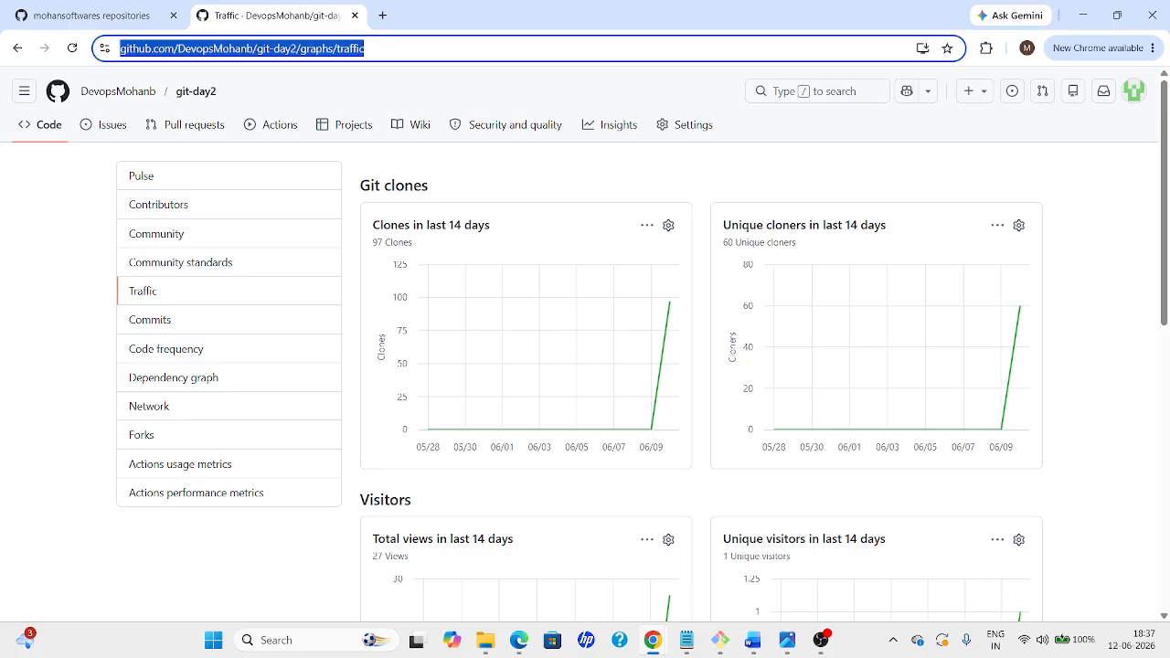
pyautogui.click(82, 15)
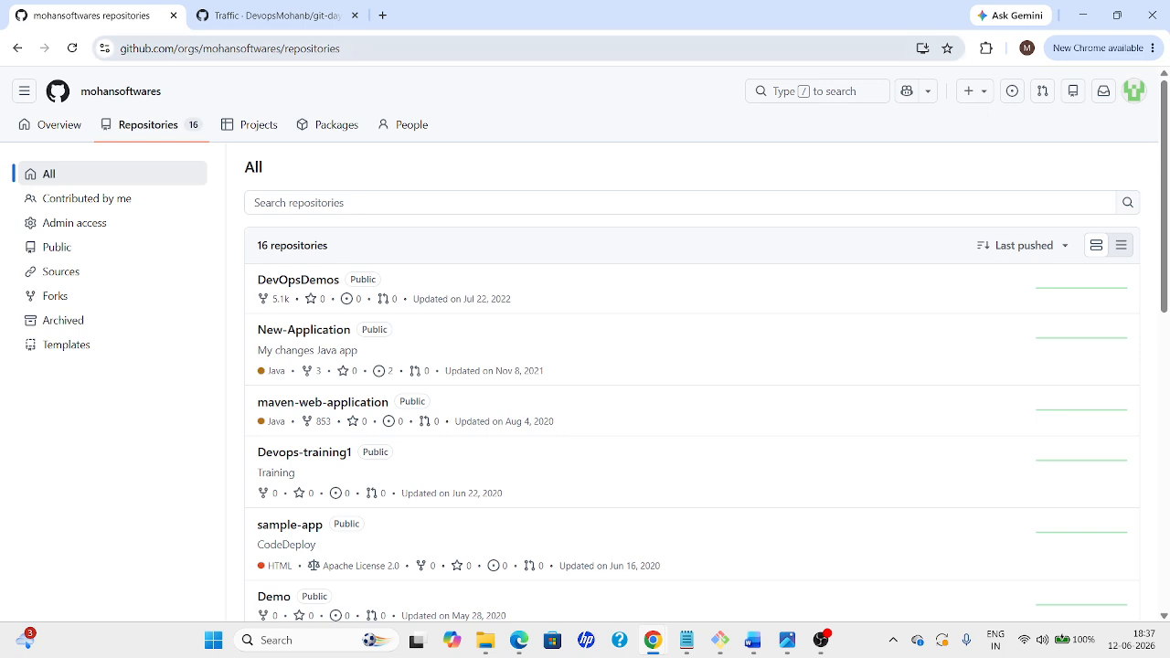
# - Open the Devops-training1 repository's Contributors insights
pyautogui.click(187, 55)
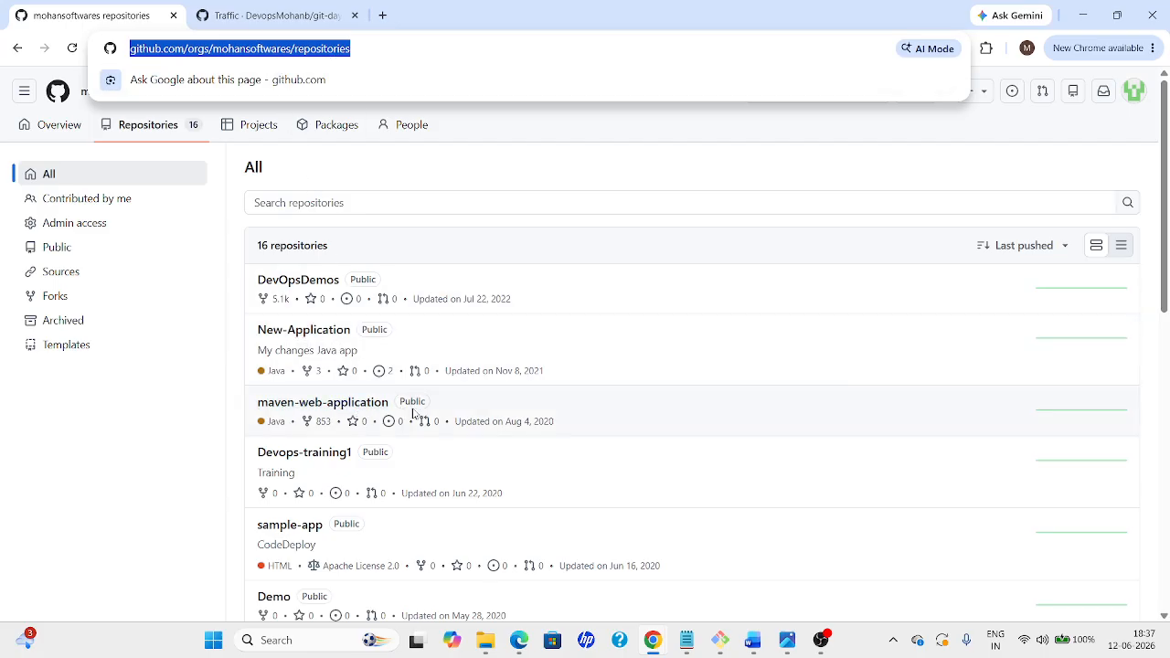
pyautogui.click(291, 454)
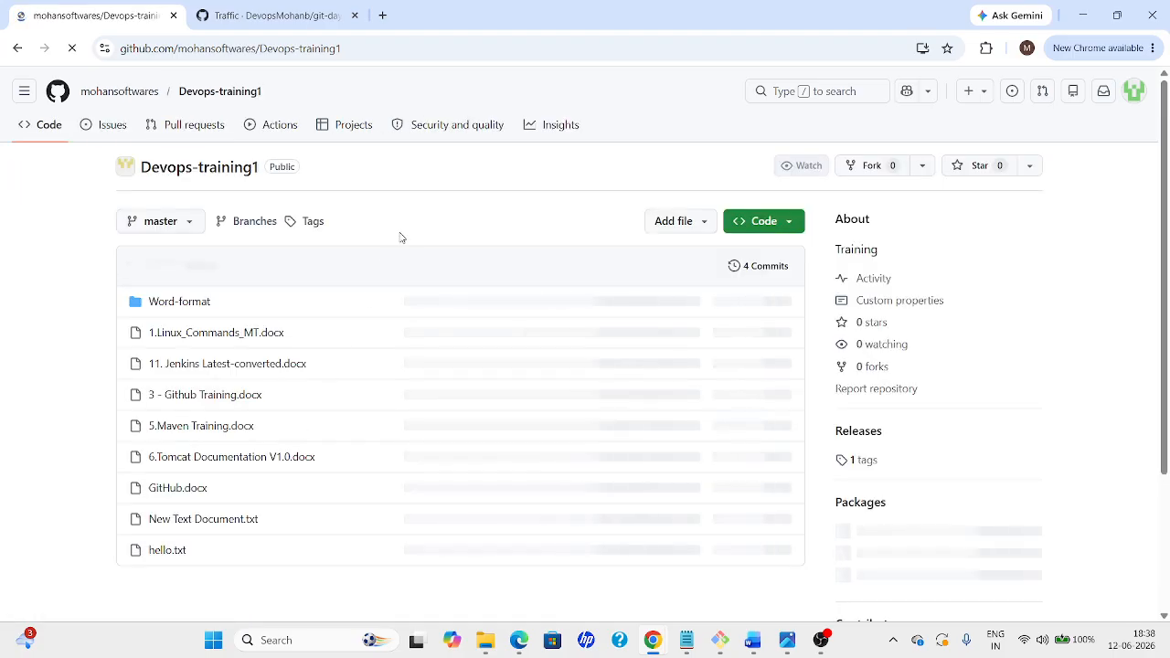
pyautogui.click(550, 131)
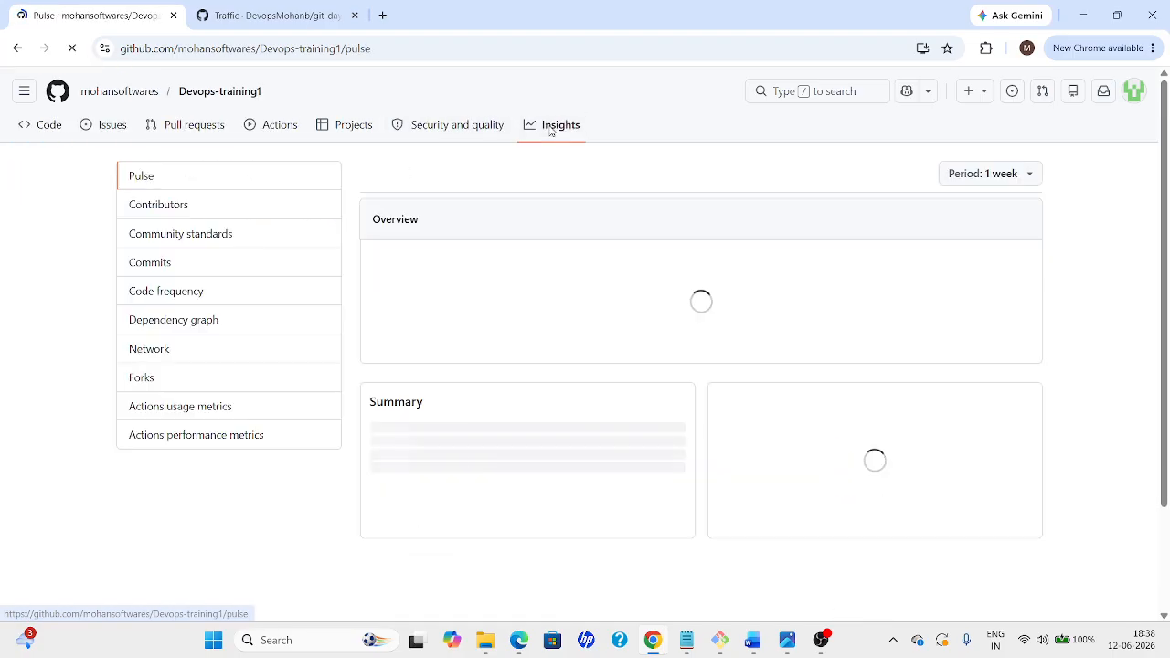
pyautogui.click(146, 210)
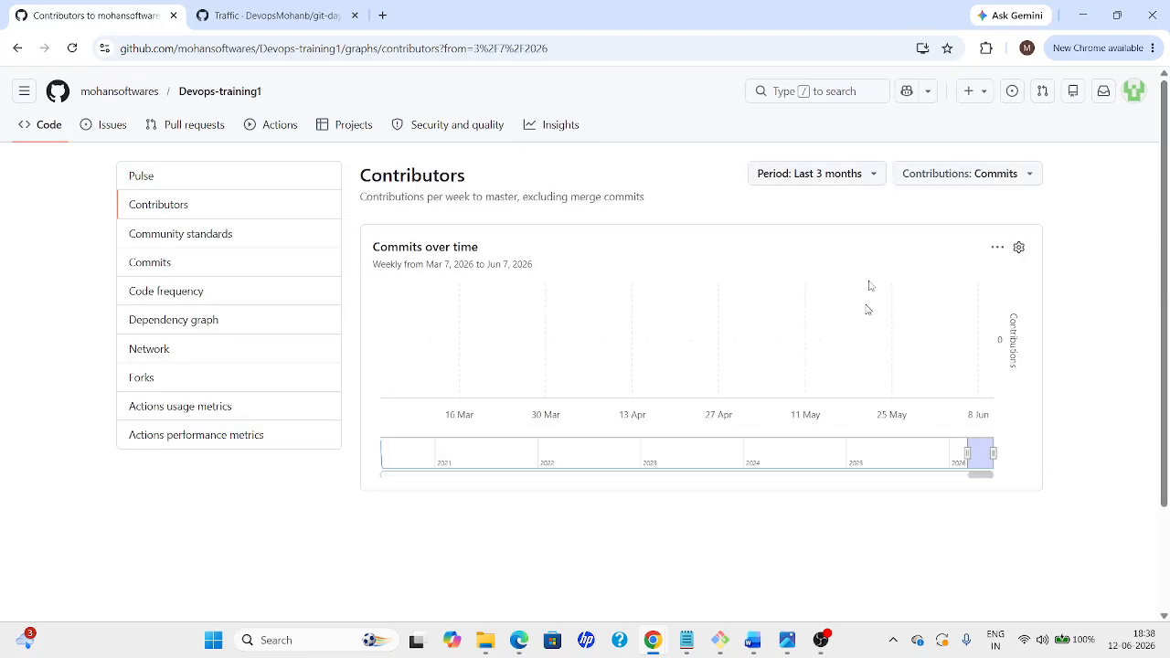
# - Change the contributors period to Last 24 months, then to All
pyautogui.click(812, 174)
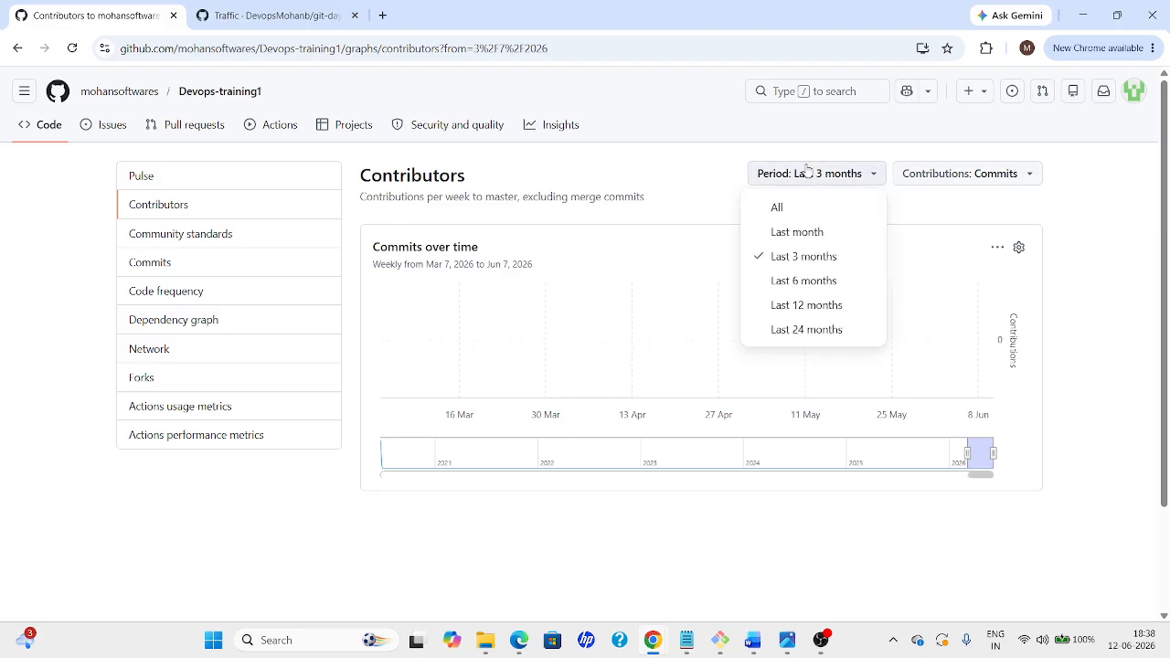
pyautogui.click(787, 331)
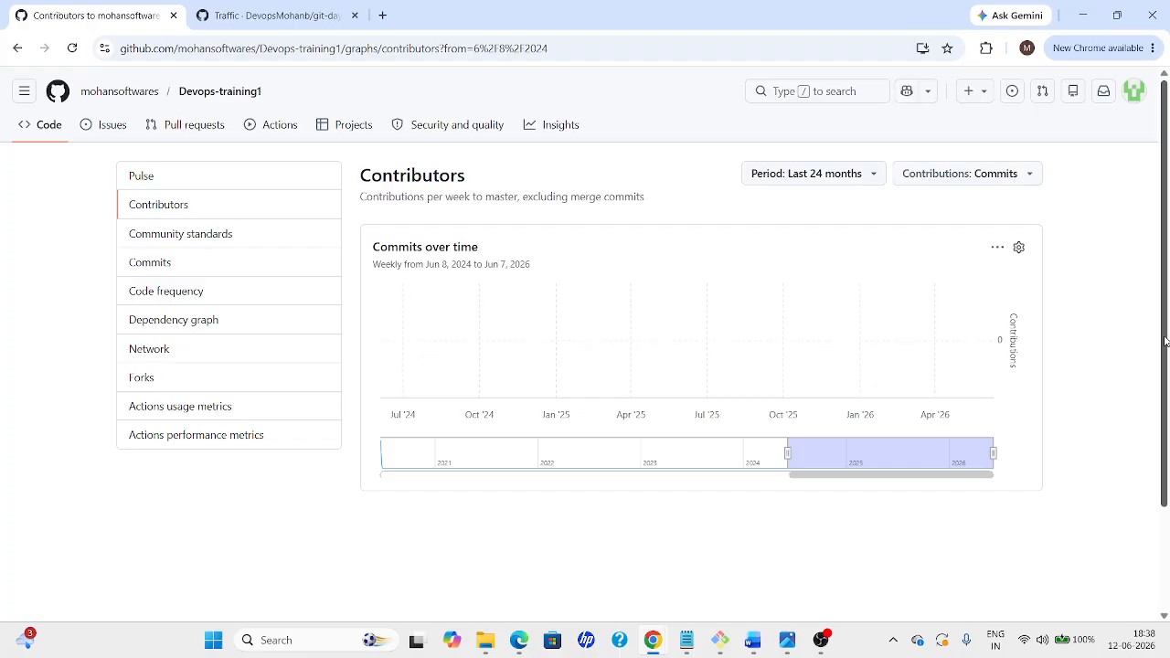
pyautogui.scroll(-2, 1164, 340)
pyautogui.scroll(2, 1165, 340)
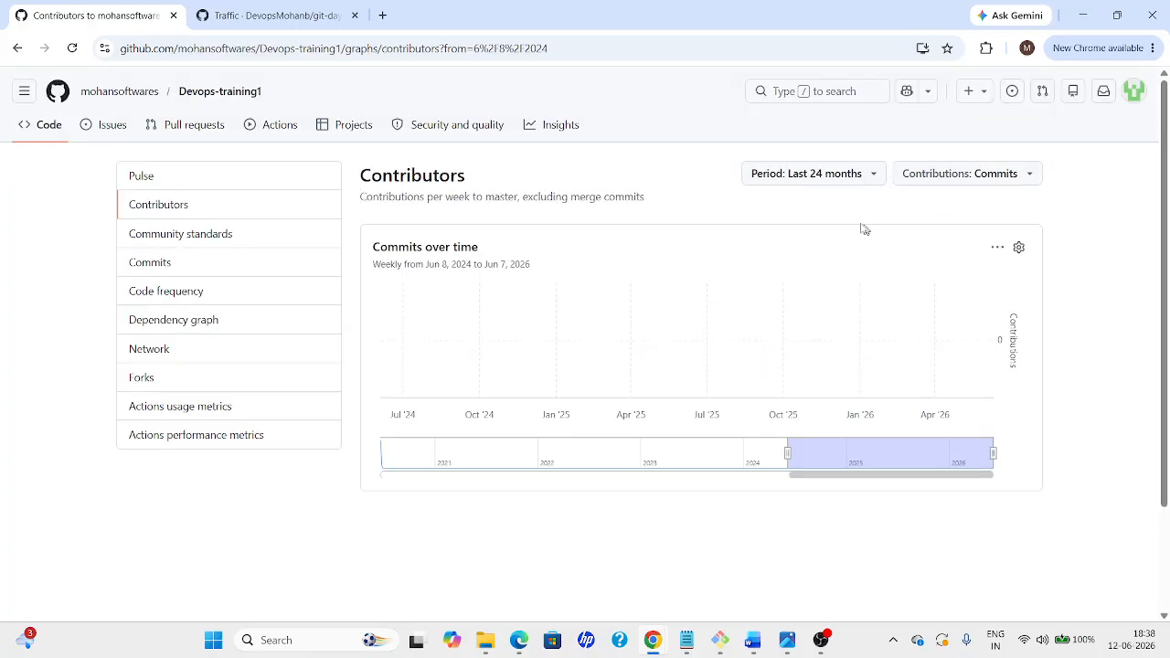
pyautogui.click(820, 174)
pyautogui.click(787, 209)
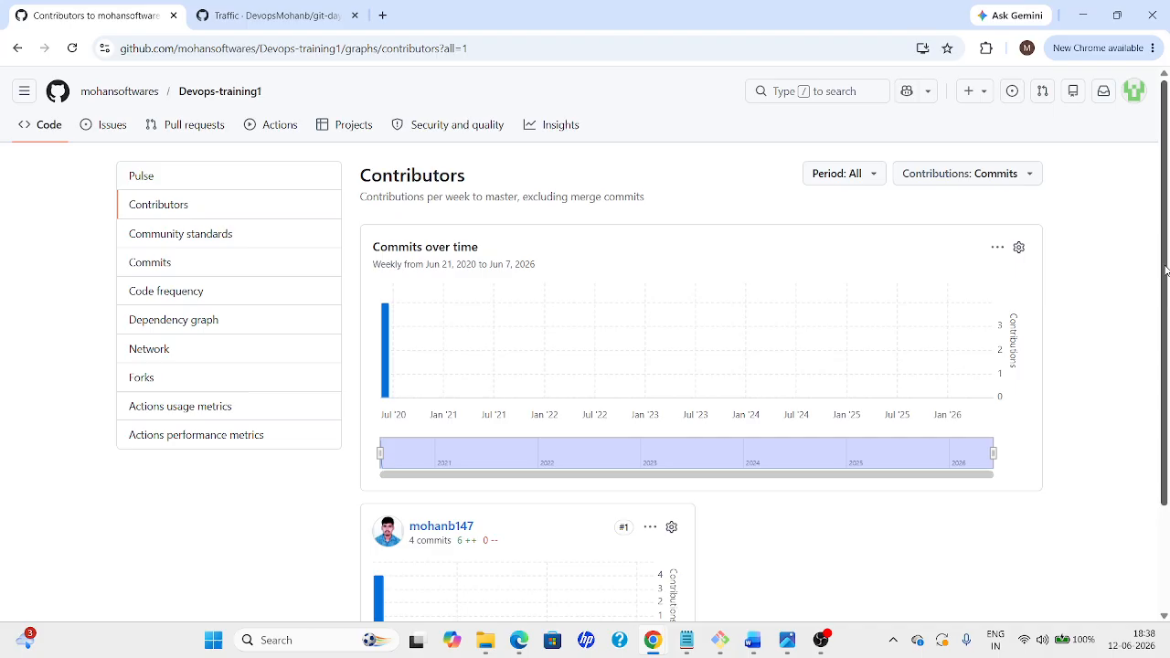
pyautogui.scroll(-2, 1166, 265)
pyautogui.scroll(2, 1168, 245)
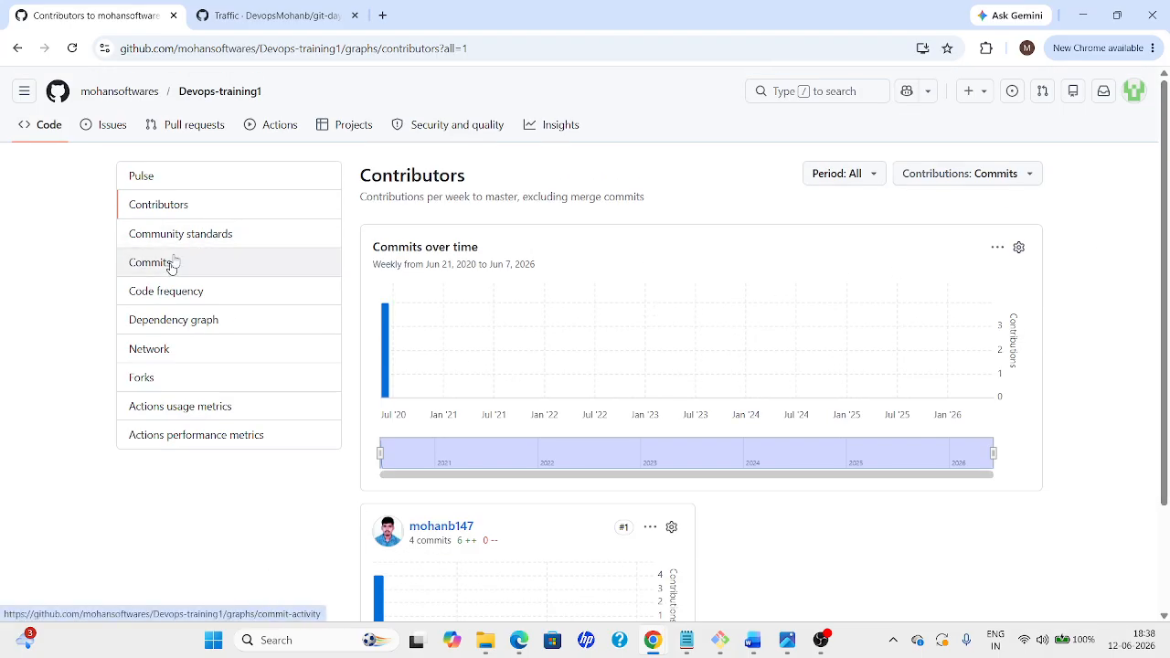
# - View Devops-training1's commit activity, showing 0 commits, then go back to the repository list
pyautogui.click(188, 208)
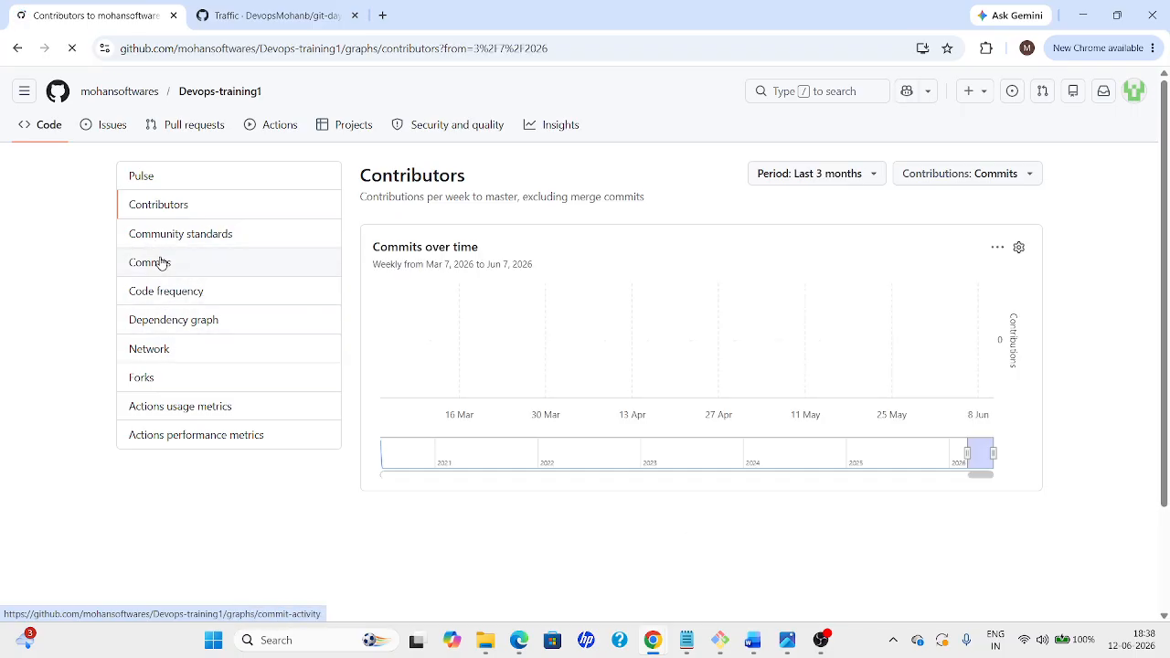
pyautogui.click(159, 262)
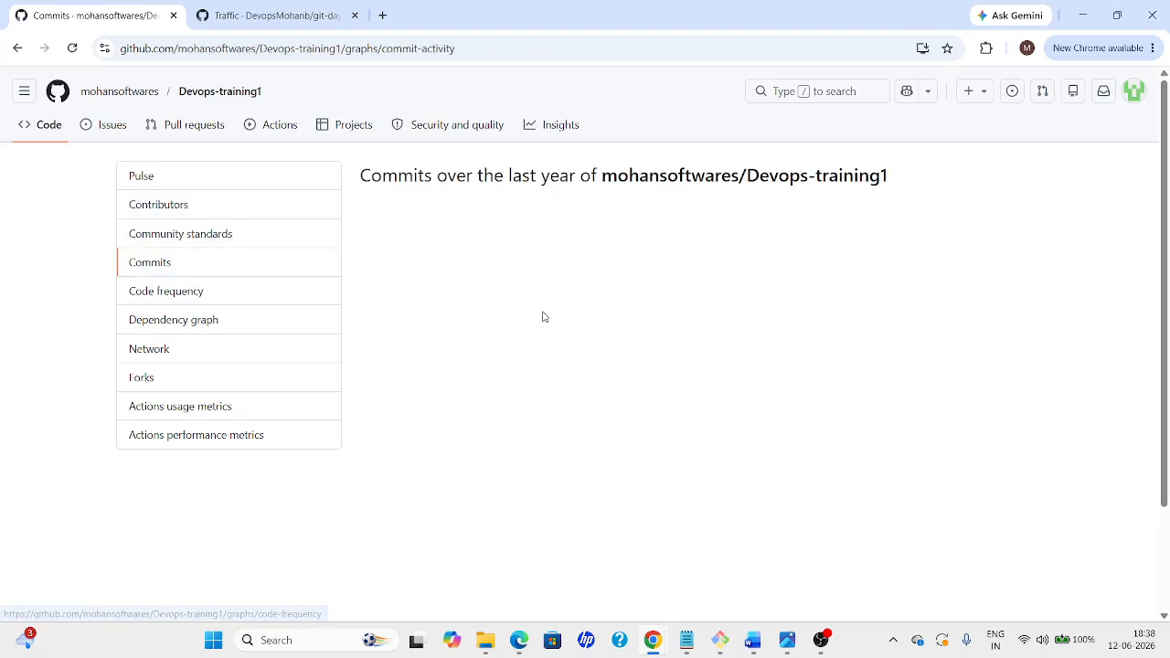
pyautogui.moveTo(1164, 261); pyautogui.dragTo(1140, 162)
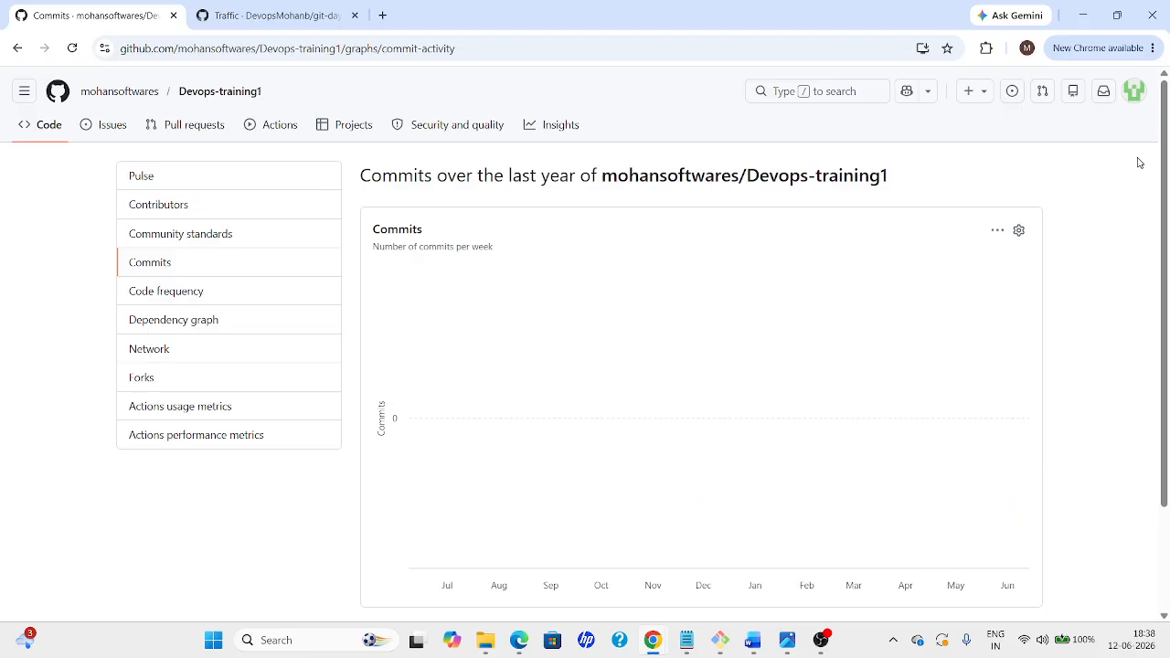
pyautogui.click(15, 50)
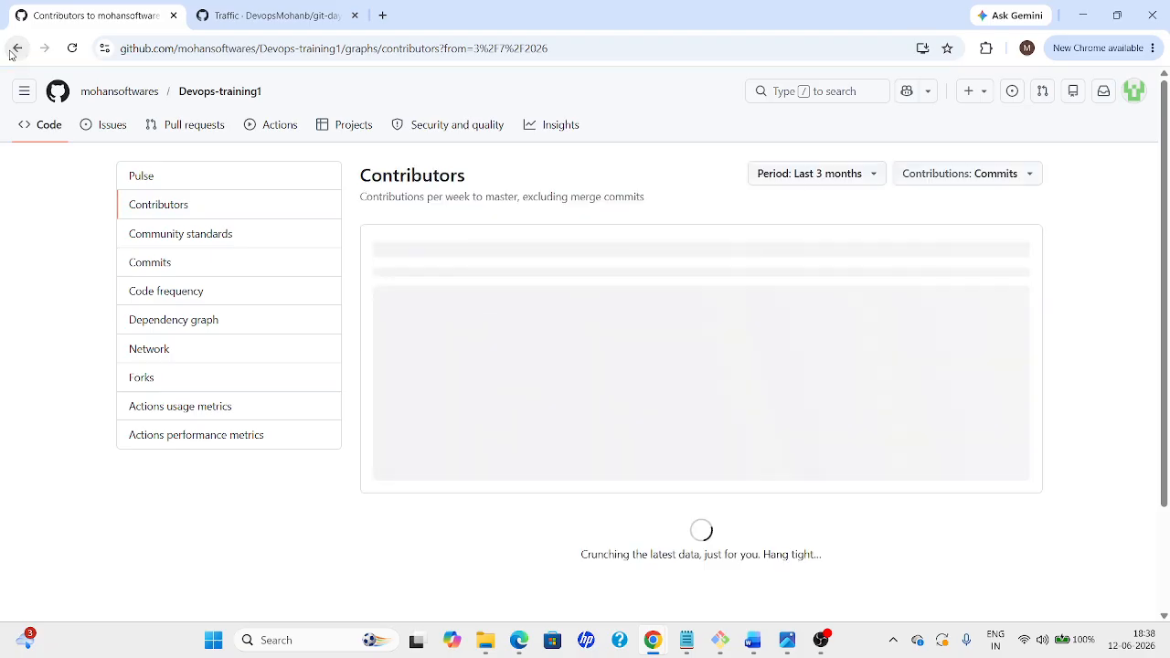
pyautogui.click(15, 50)
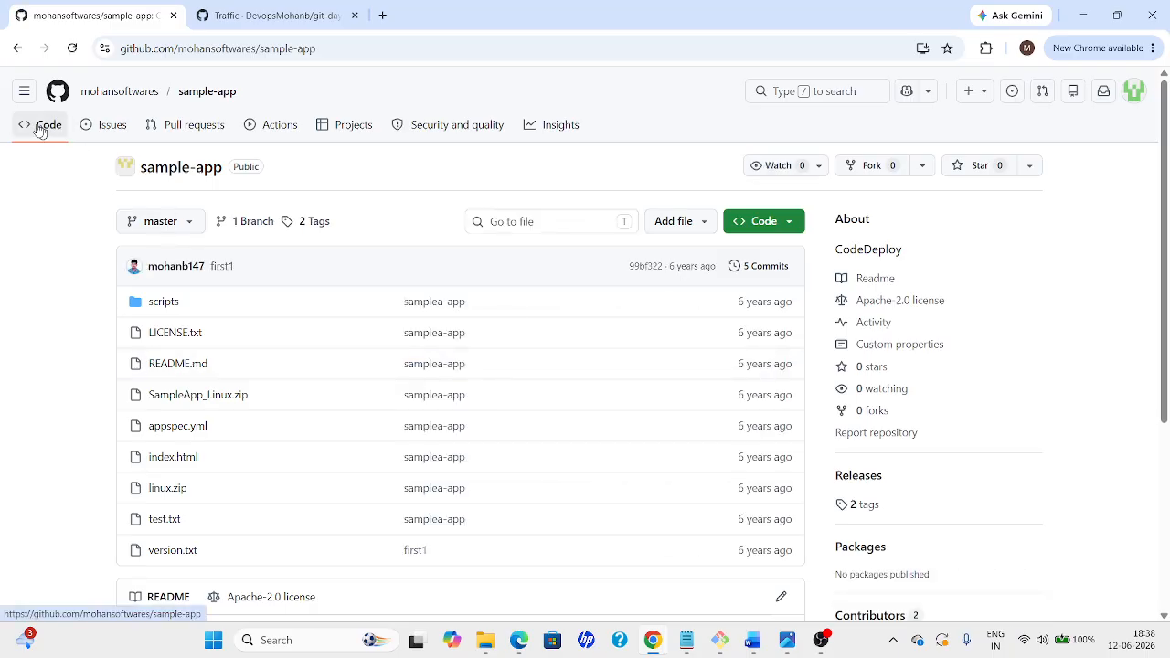
# - Open DevOpsDemos' Insights and set the Pulse period to 1 month
pyautogui.click(18, 47)
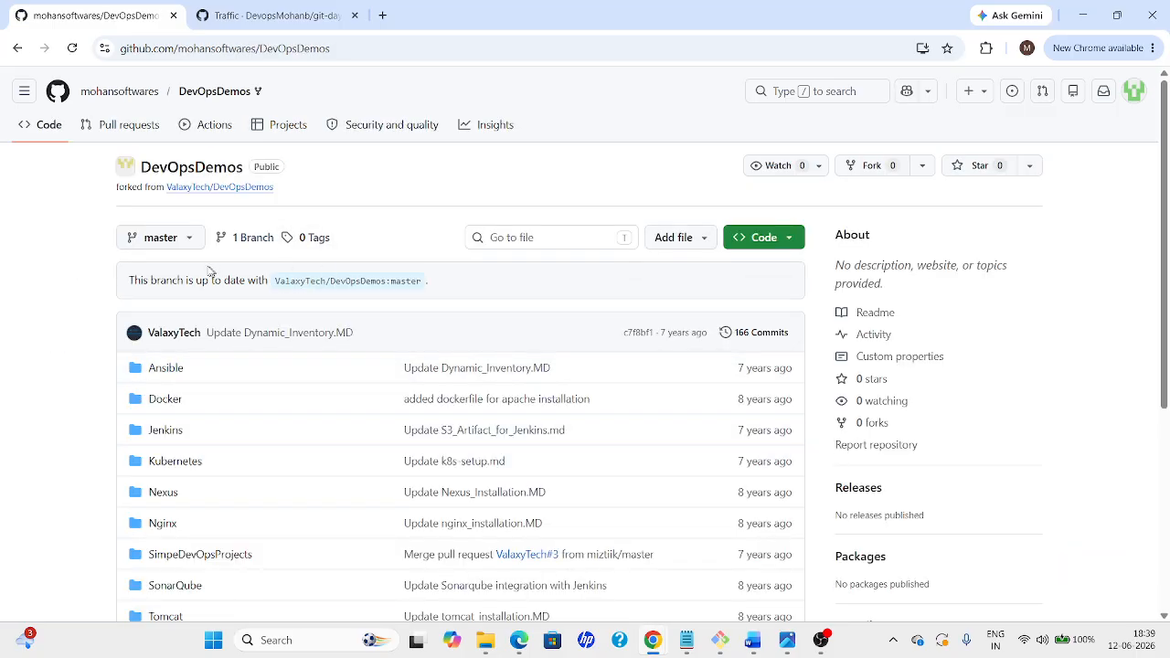
pyautogui.moveTo(112, 186); pyautogui.dragTo(333, 197)
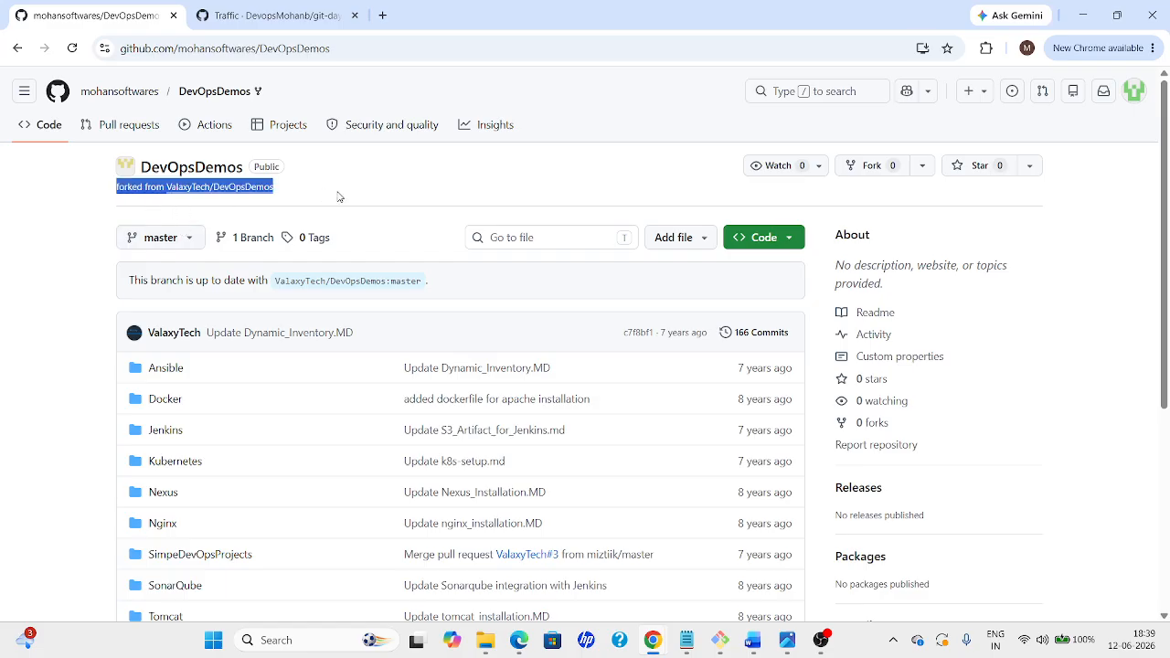
pyautogui.click(491, 134)
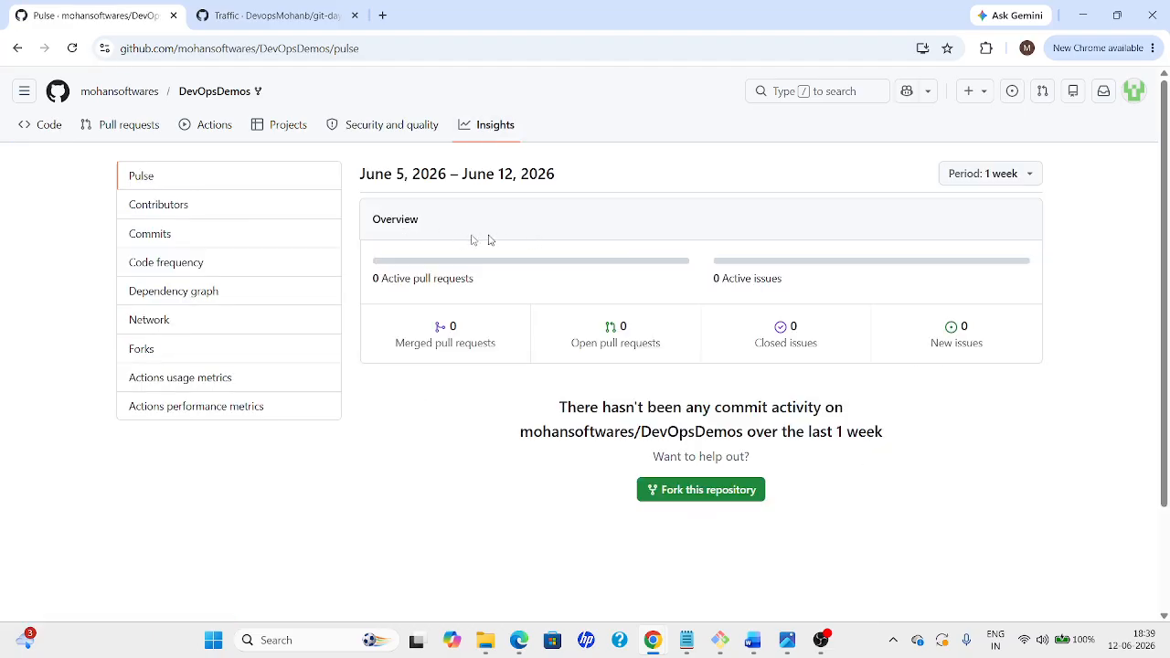
pyautogui.click(999, 177)
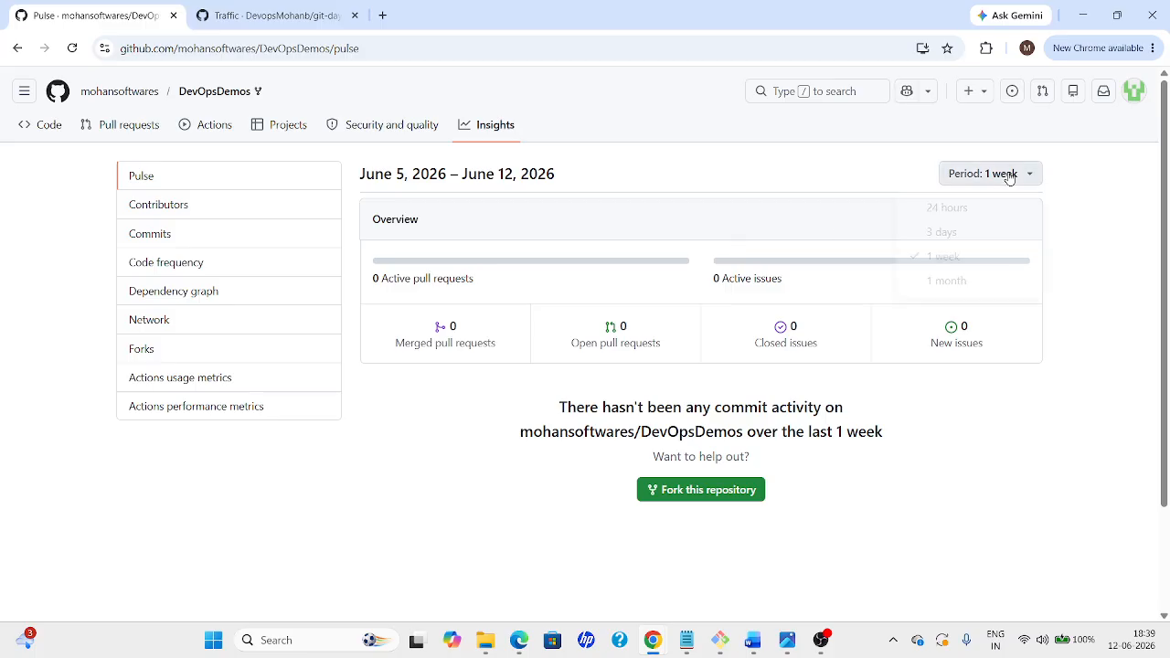
pyautogui.click(950, 283)
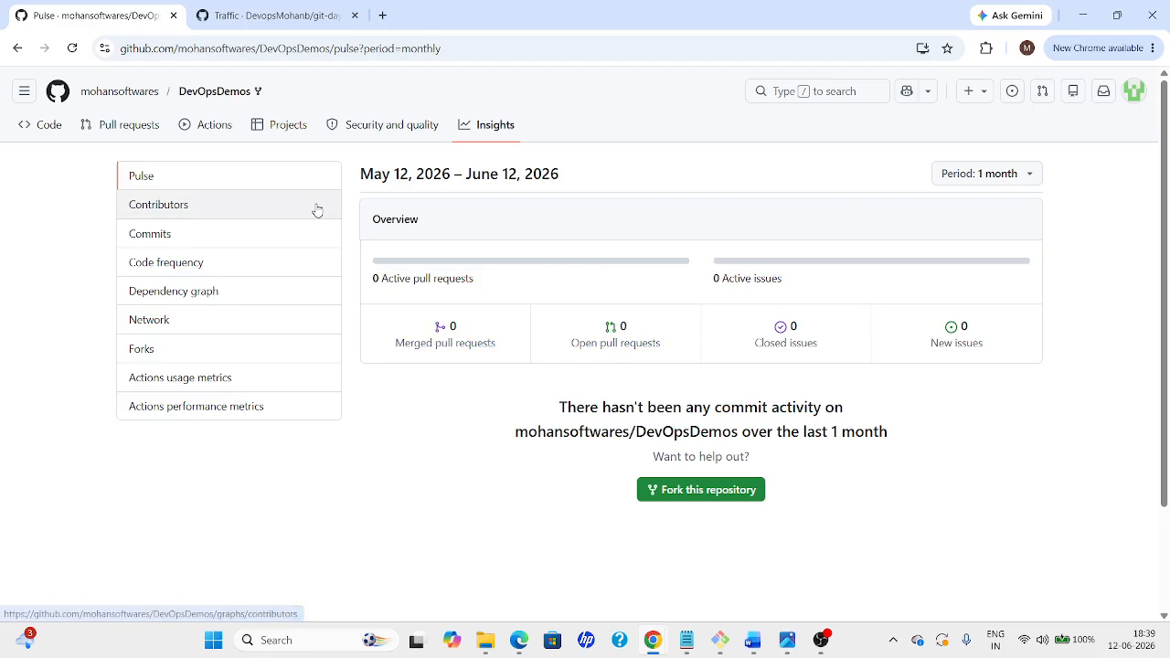
# - Set the DevOpsDemos contributors period to Last 24 months, then All
pyautogui.click(162, 214)
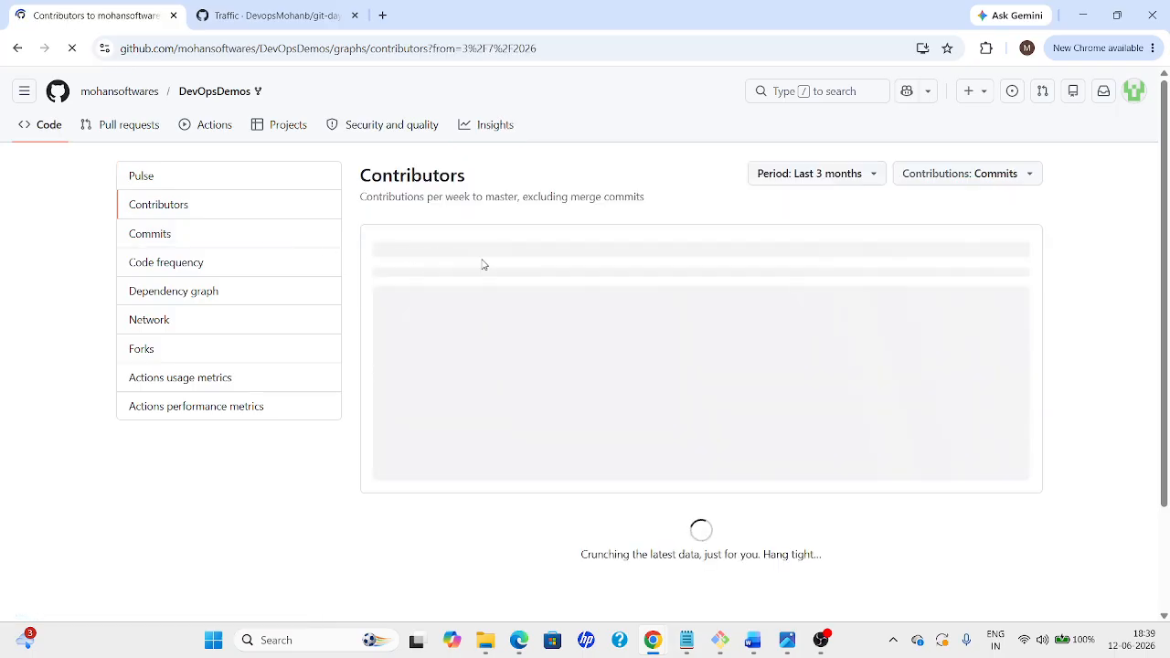
pyautogui.click(827, 173)
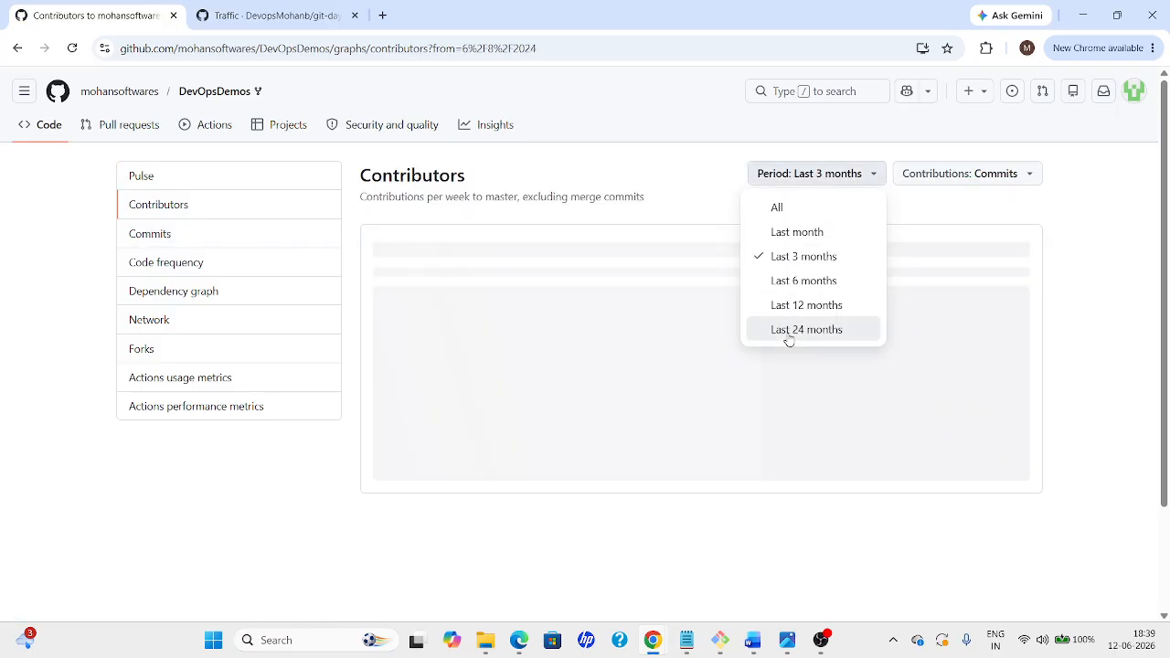
pyautogui.click(787, 332)
pyautogui.click(794, 175)
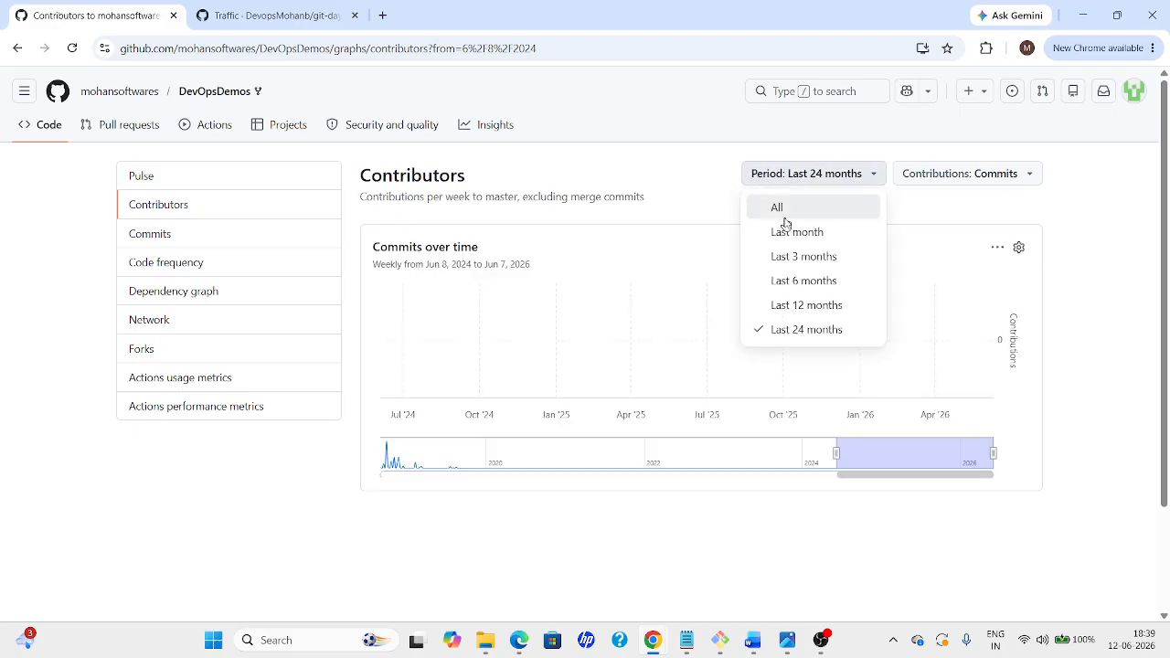
pyautogui.click(783, 212)
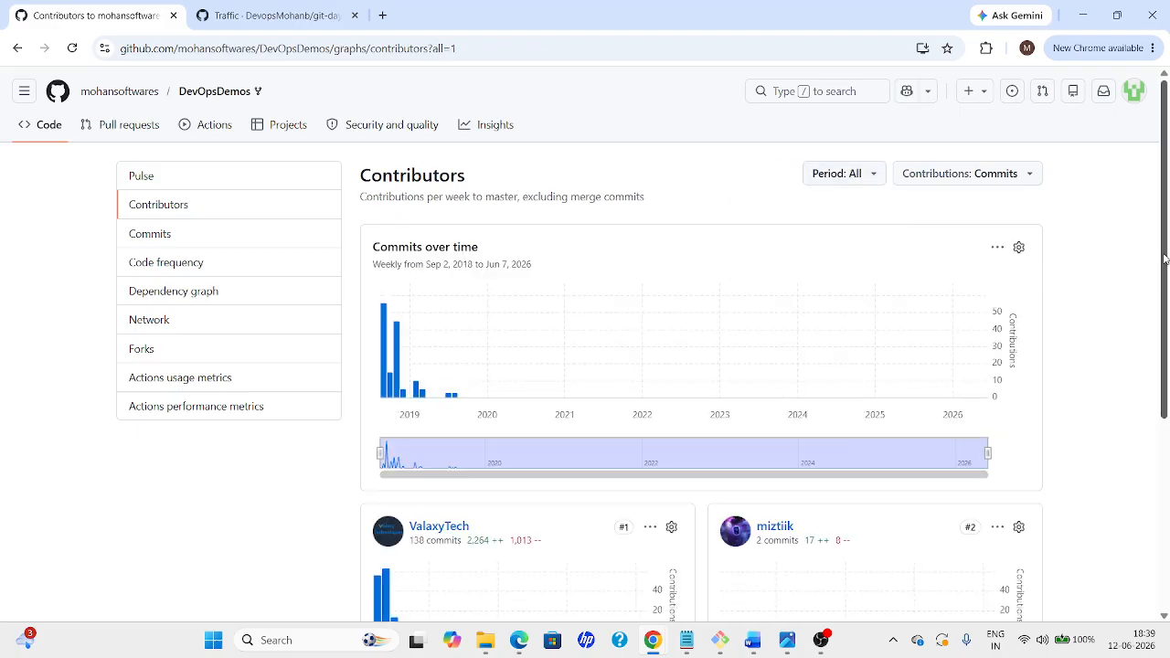
pyautogui.scroll(-2, 1164, 260)
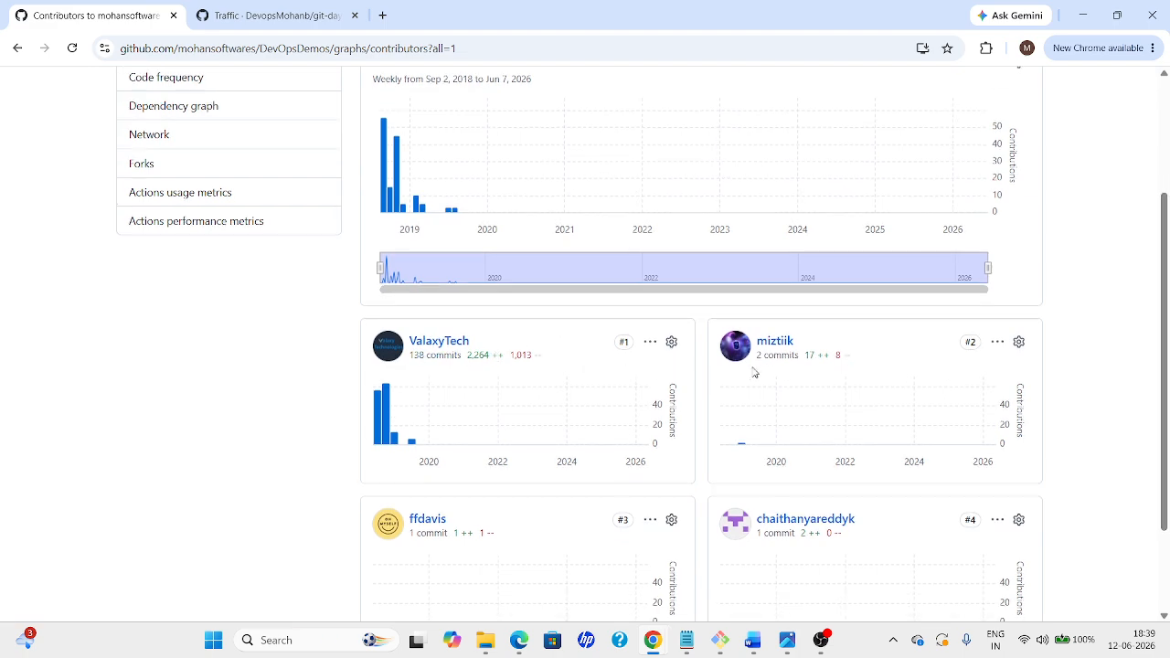
pyautogui.moveTo(1167, 320); pyautogui.dragTo(1169, 203)
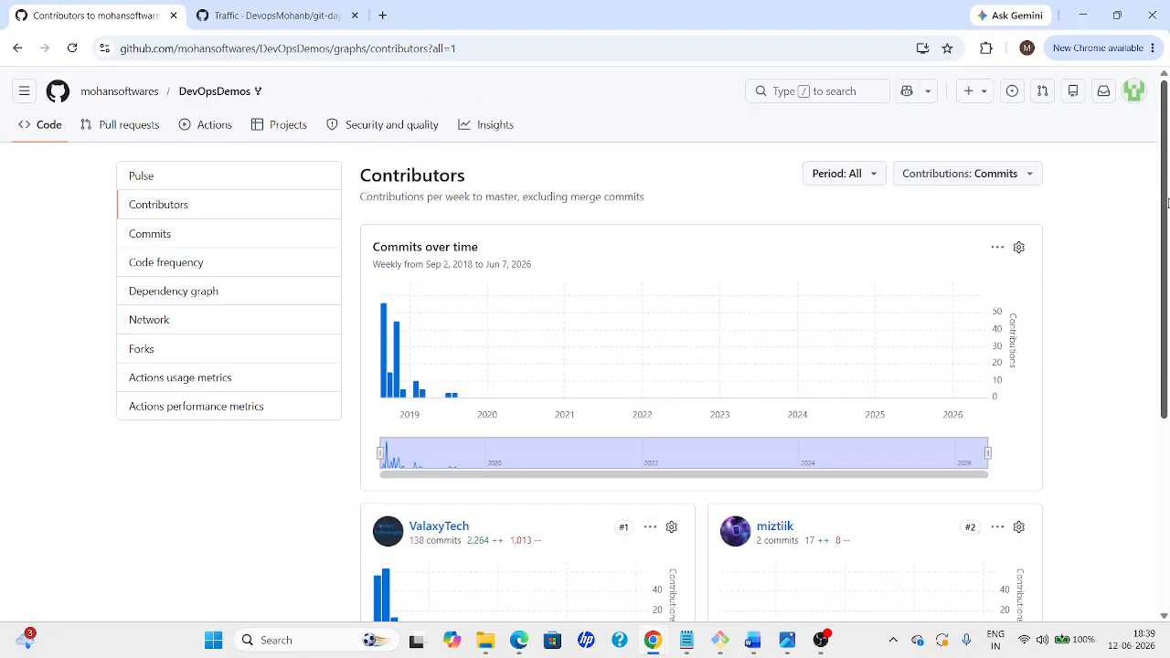
# - View the dependency graph, network and the empty forks list, then return to the repository list
pyautogui.click(155, 293)
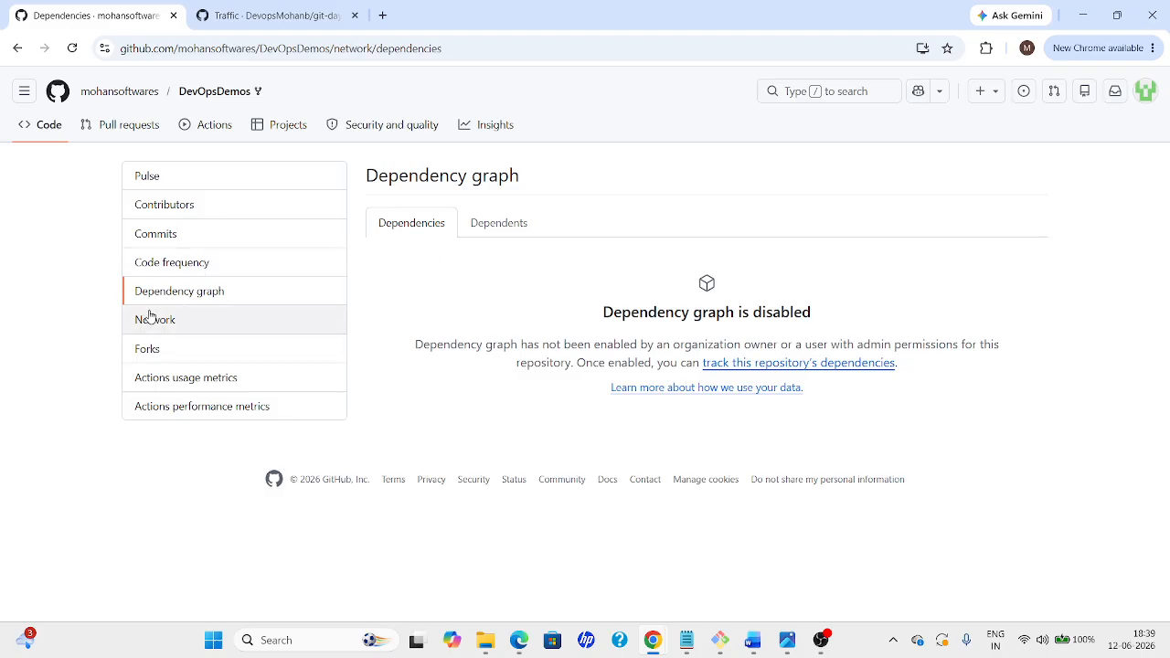
pyautogui.click(160, 213)
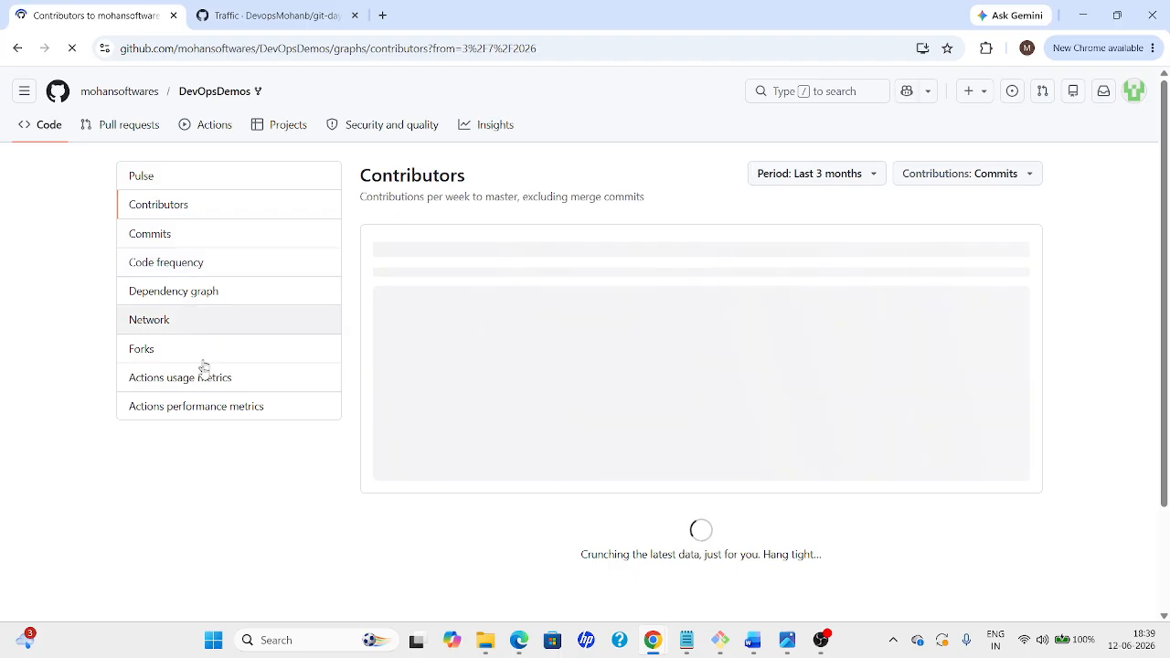
pyautogui.click(175, 348)
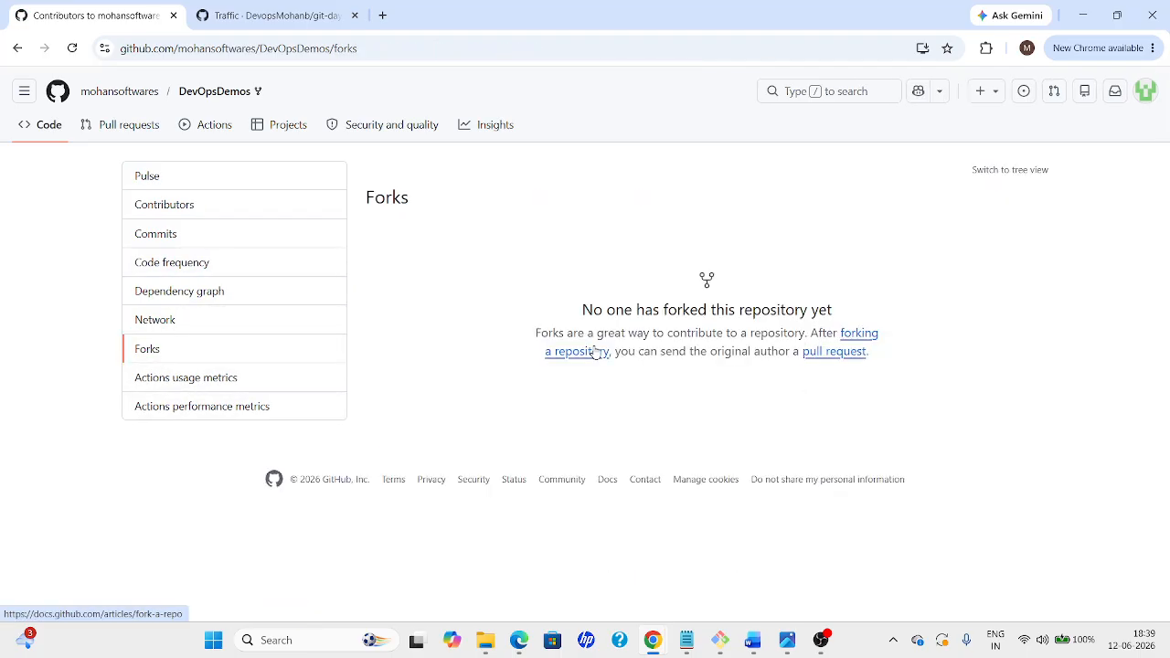
pyautogui.moveTo(580, 310); pyautogui.dragTo(863, 319)
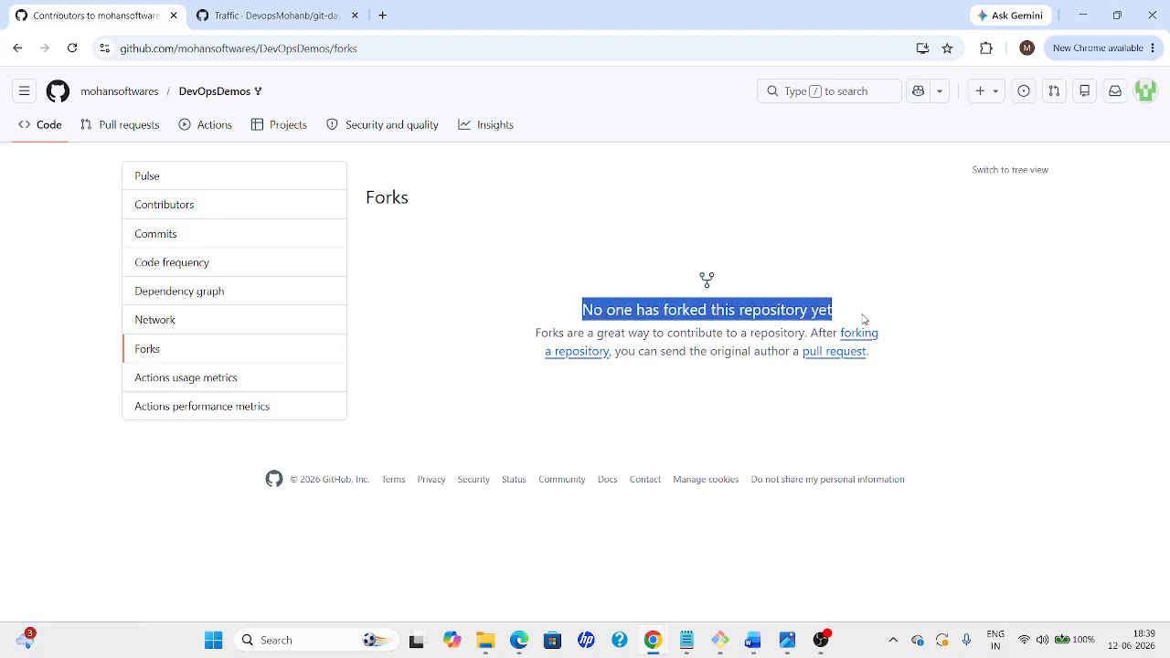
pyautogui.click(19, 53)
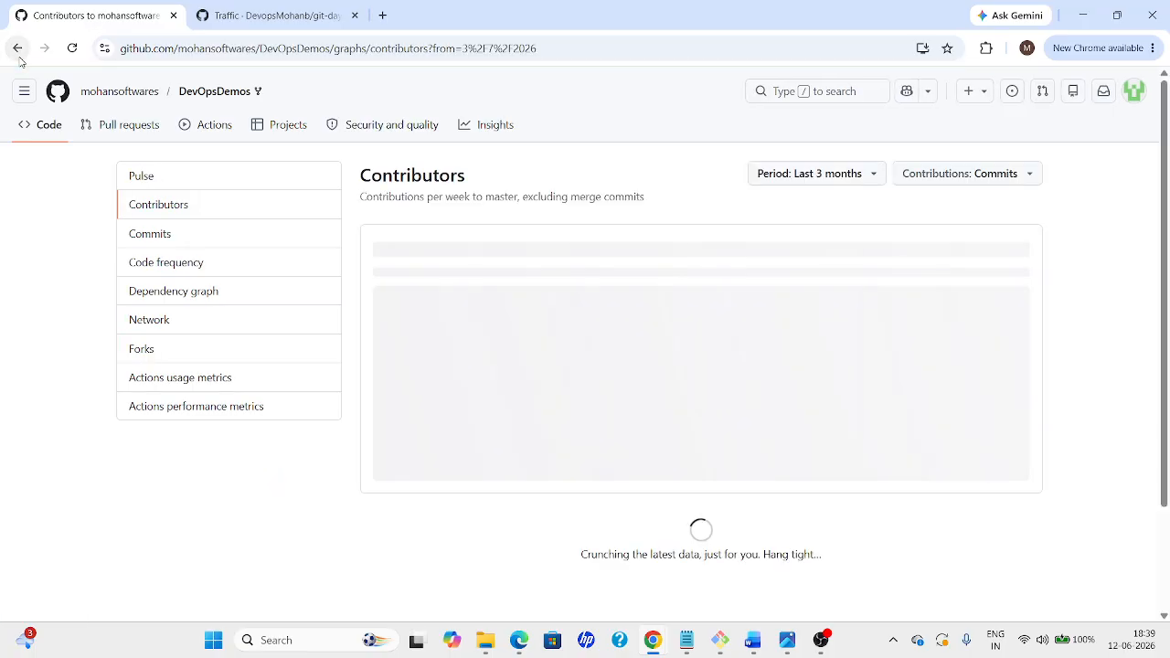
pyautogui.click(19, 53)
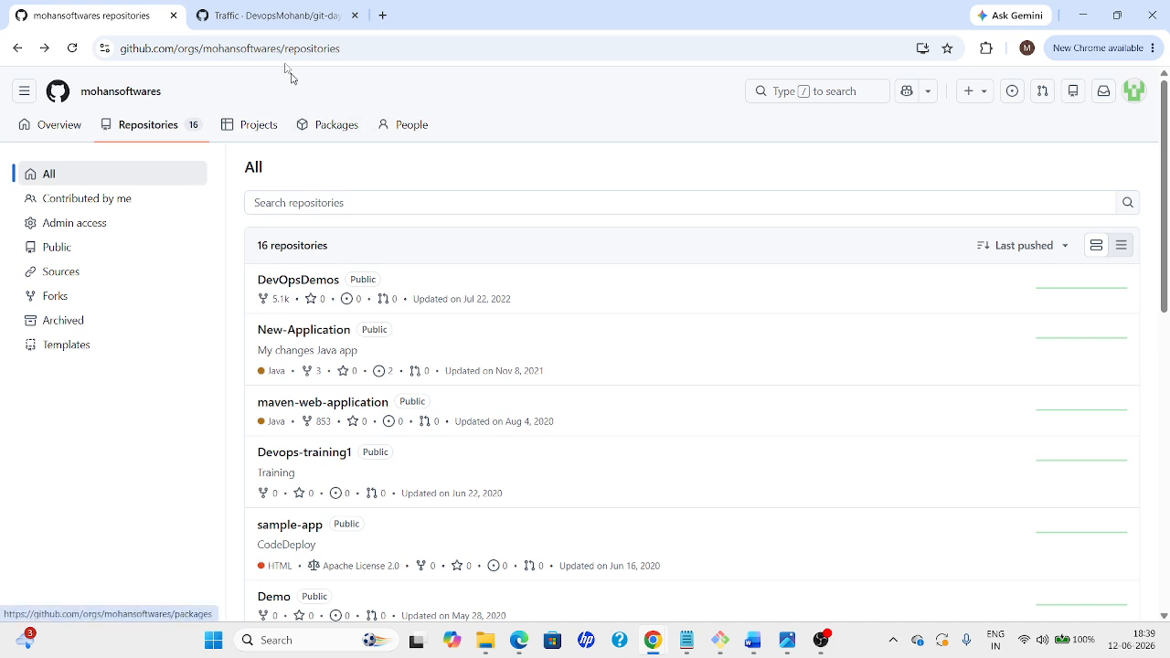
# - Go to git-day2's General settings and focus the Repository name field showing git-day2
pyautogui.click(254, 24)
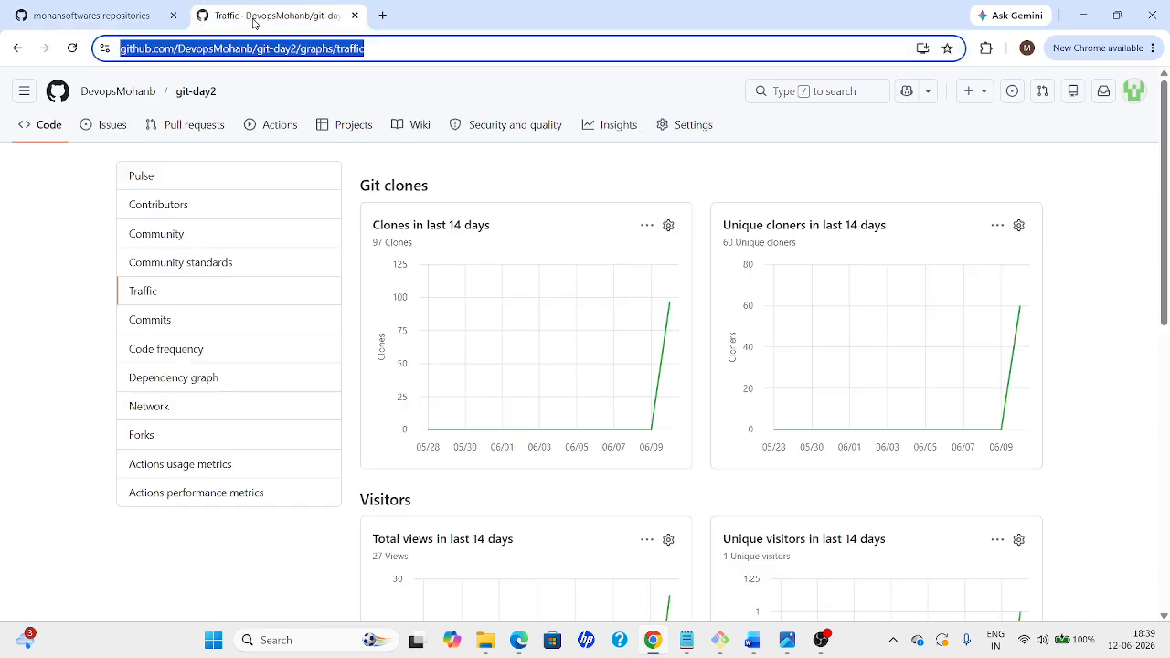
pyautogui.click(688, 137)
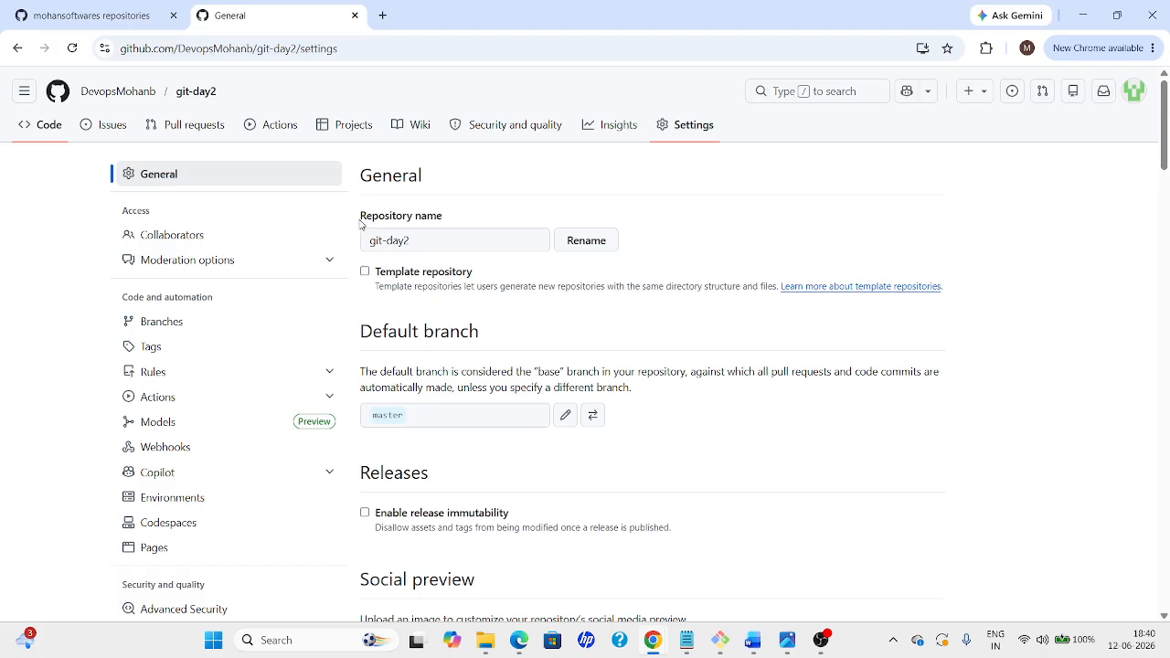
pyautogui.moveTo(361, 224); pyautogui.dragTo(483, 228)
pyautogui.click(469, 245)
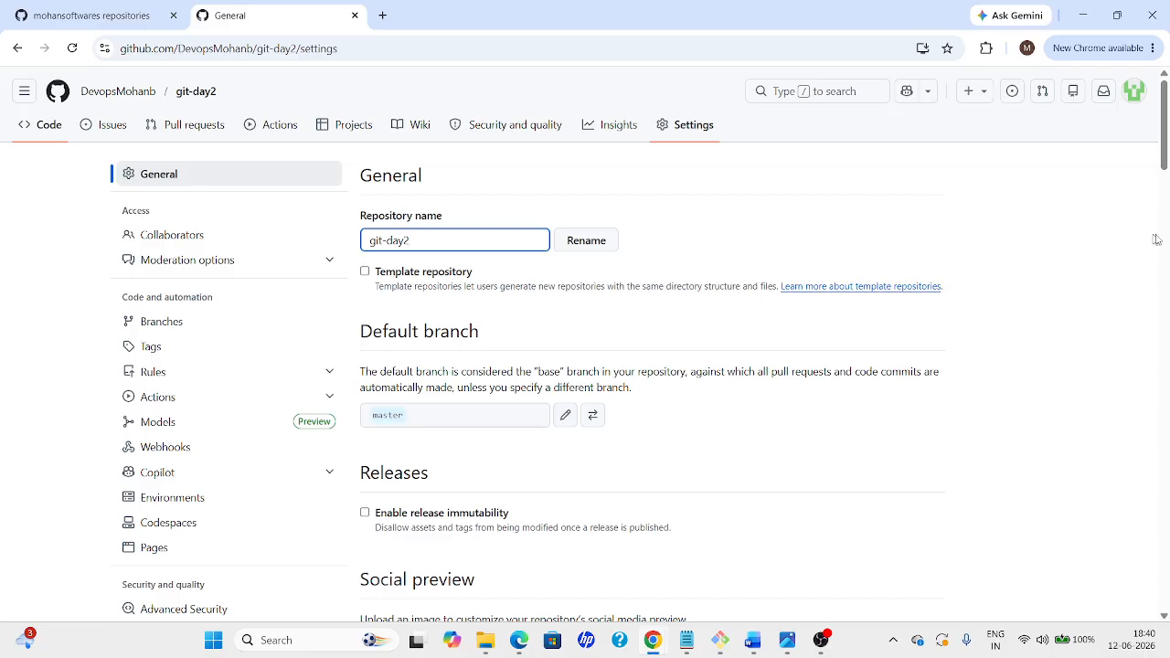
# - Rename git-day2's default branch from master to training
pyautogui.moveTo(1166, 132); pyautogui.dragTo(1168, 172)
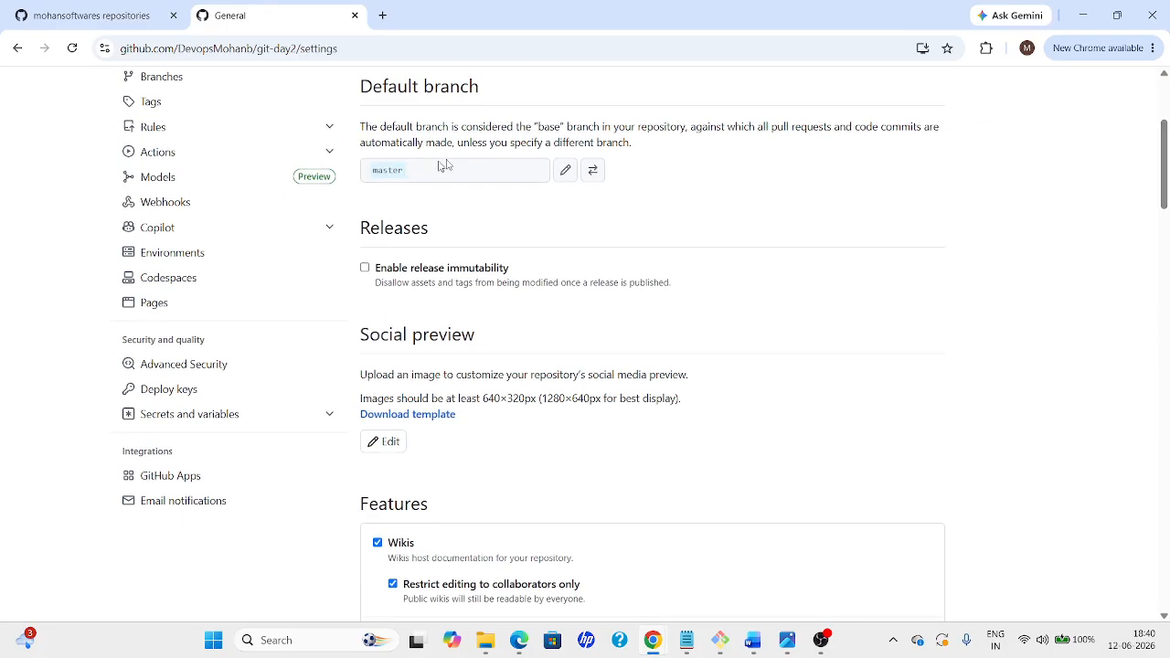
pyautogui.click(567, 171)
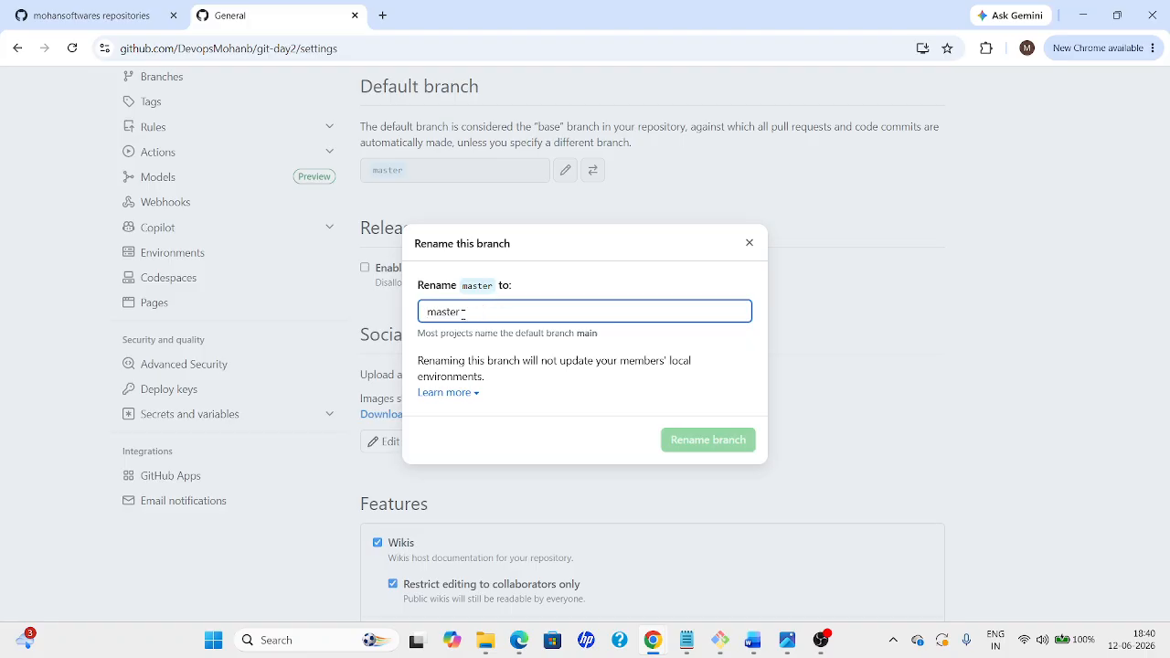
pyautogui.moveTo(427, 312); pyautogui.dragTo(458, 311)
pyautogui.write('training')
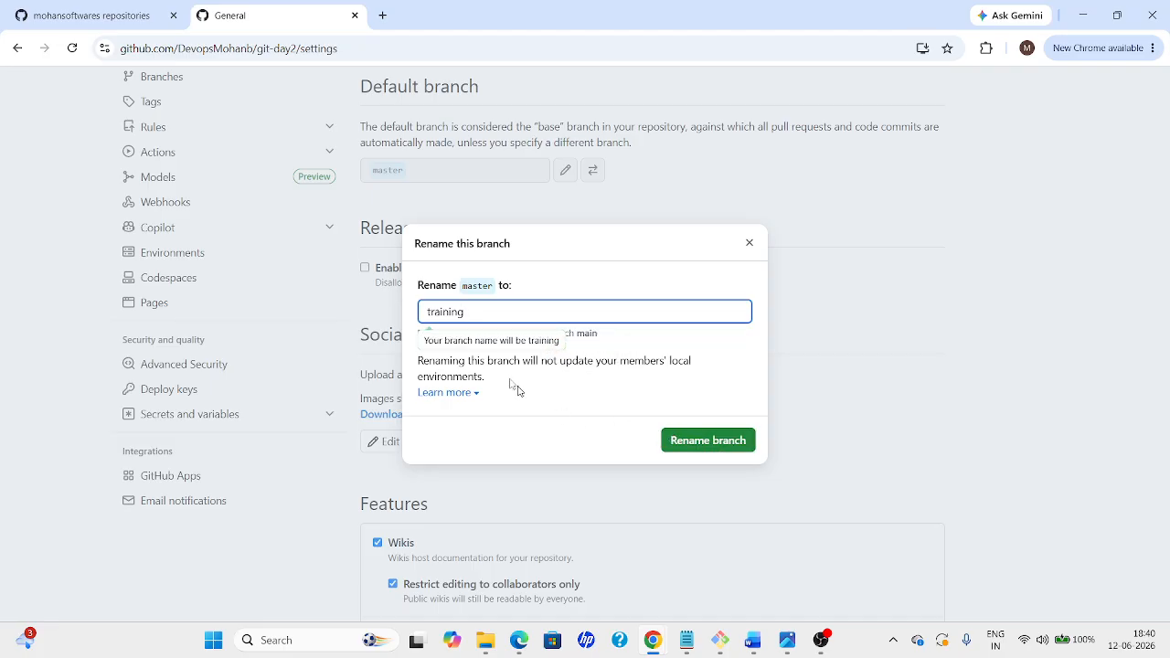
pyautogui.click(688, 441)
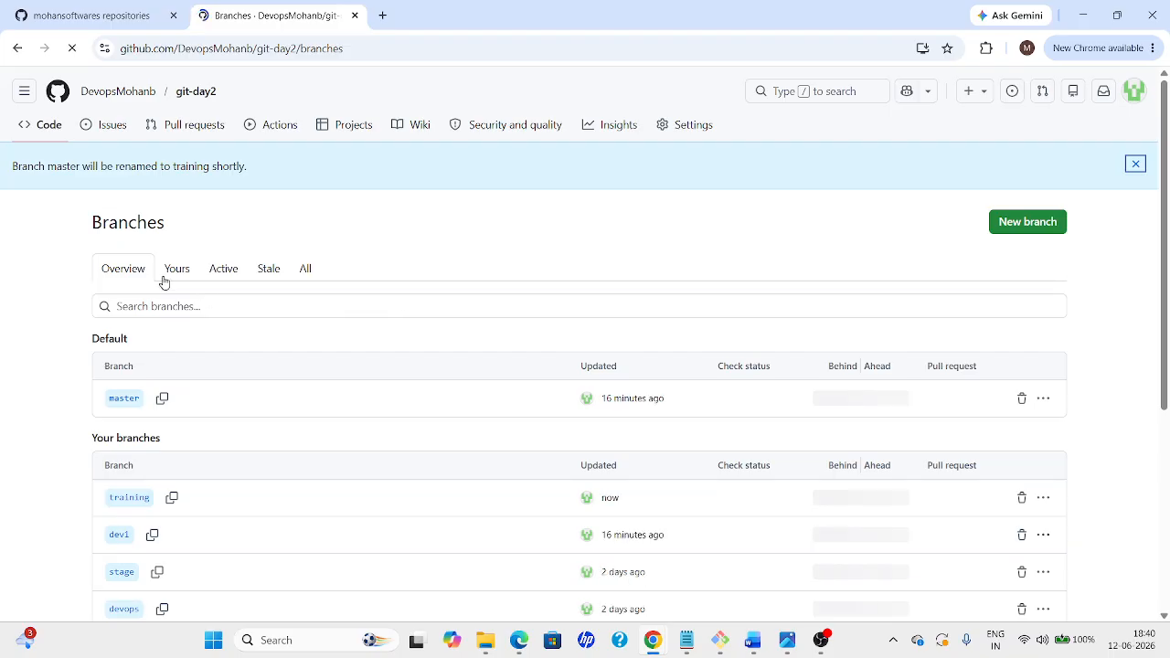
# - Return to the Code page, review the branch-renamed notice and its local-clone instructions, then go to Git Bash
pyautogui.click(48, 126)
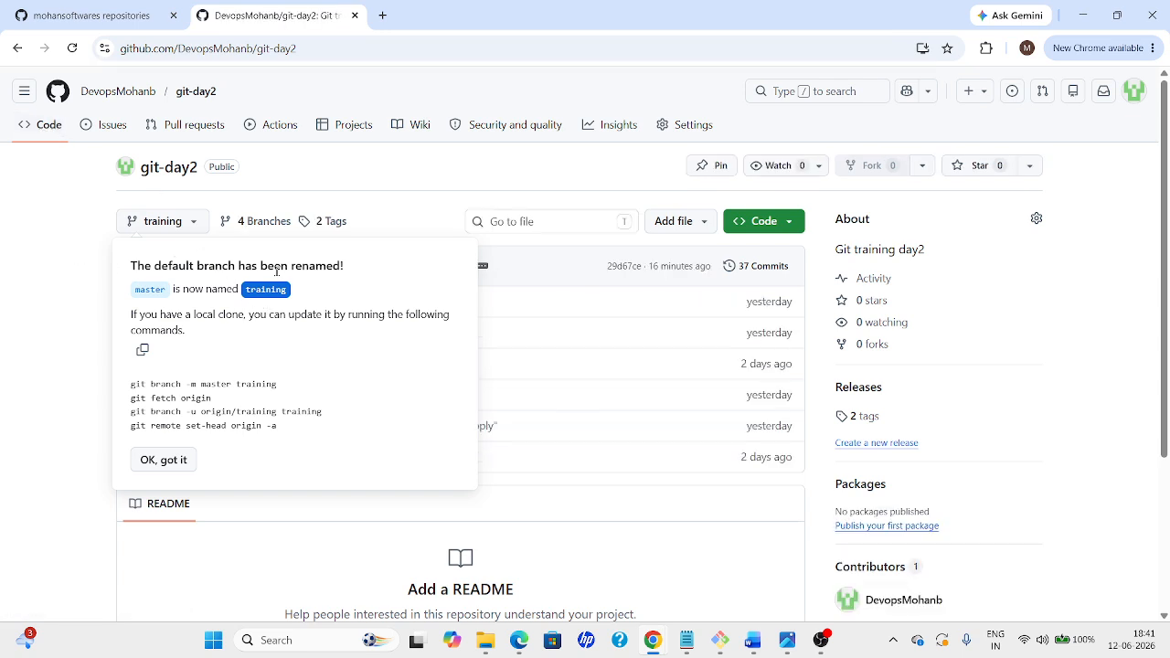
pyautogui.moveTo(347, 272); pyautogui.dragTo(128, 272)
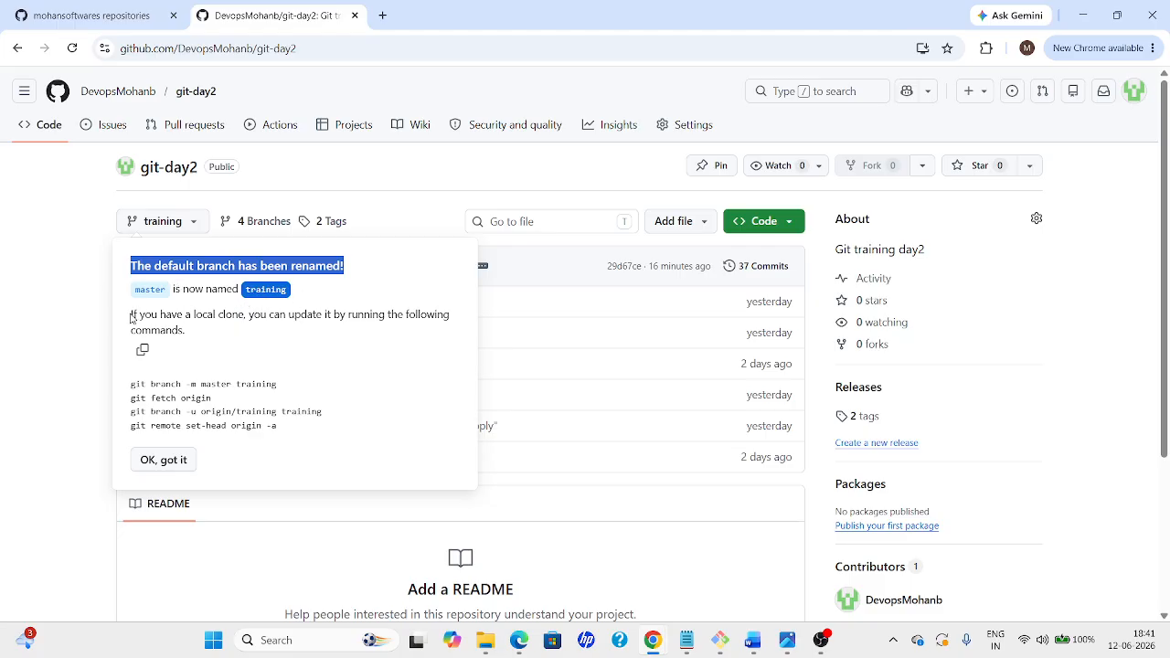
pyautogui.moveTo(131, 317); pyautogui.dragTo(257, 345)
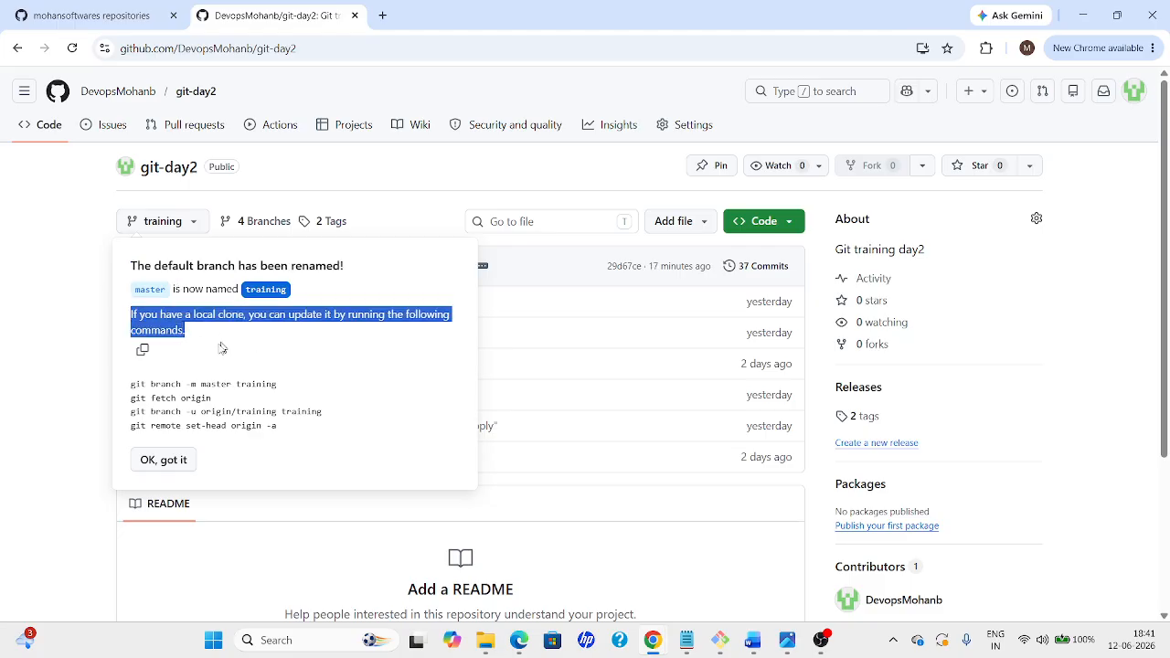
pyautogui.click(720, 640)
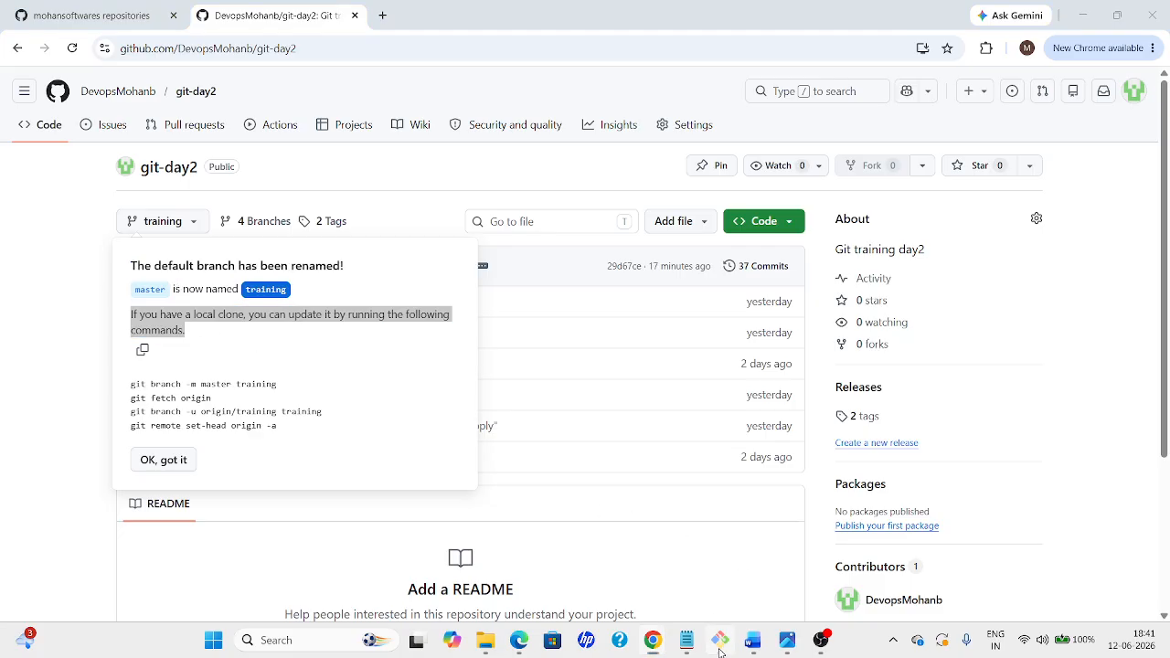
pyautogui.hotkey('alt', 'Tab')
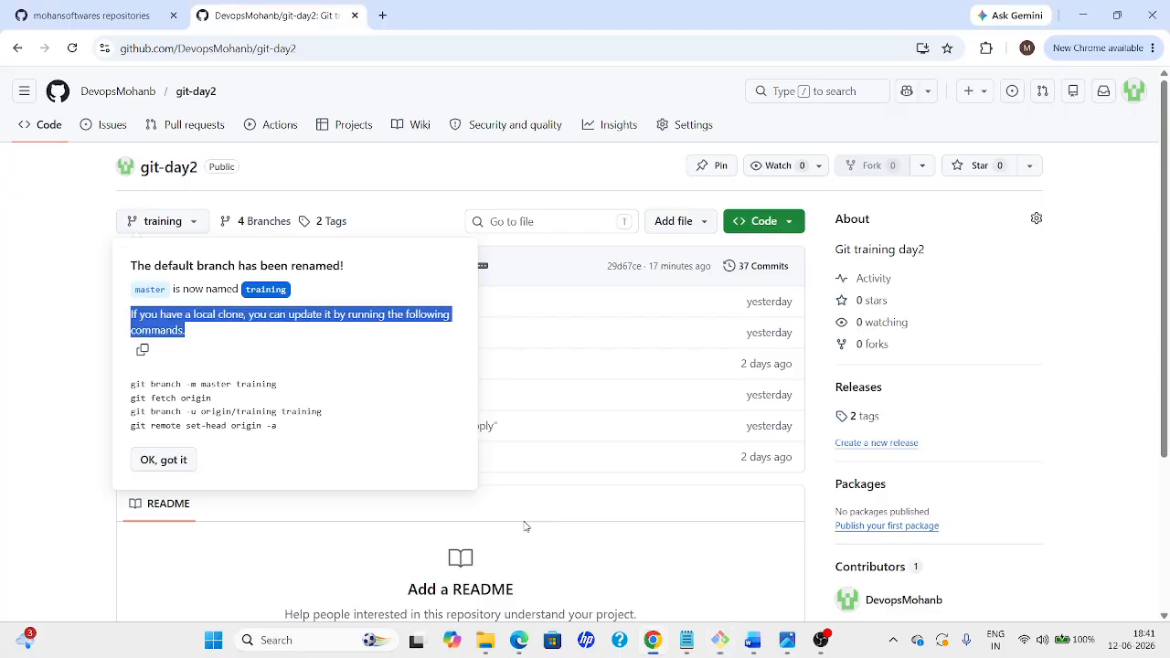
pyautogui.hotkey('alt', 'Tab')
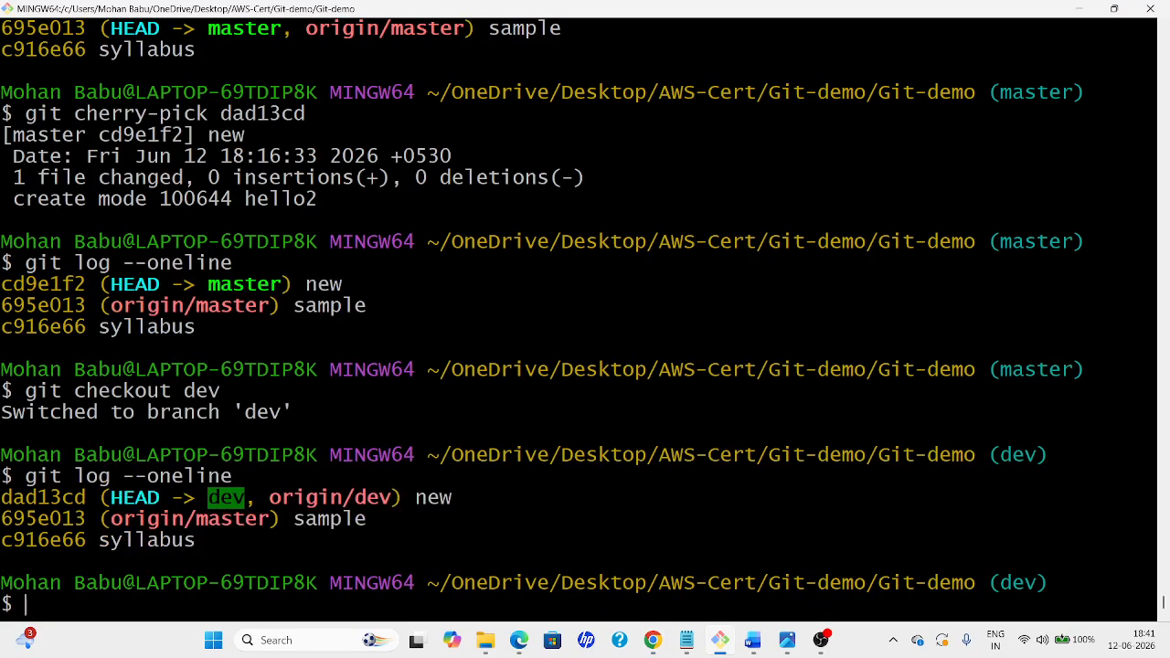
# - Change into the git-day2 folder, clear the screen and list the local branches
pyautogui.write('cd ../')
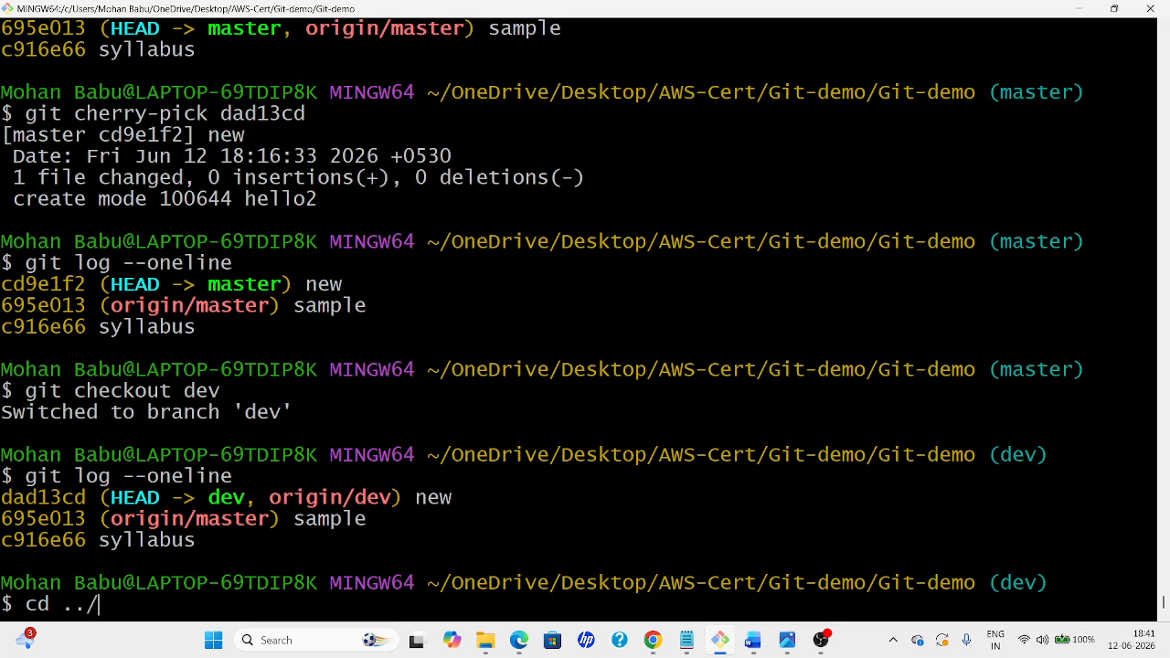
pyautogui.hotkey('alt', 'Tab')
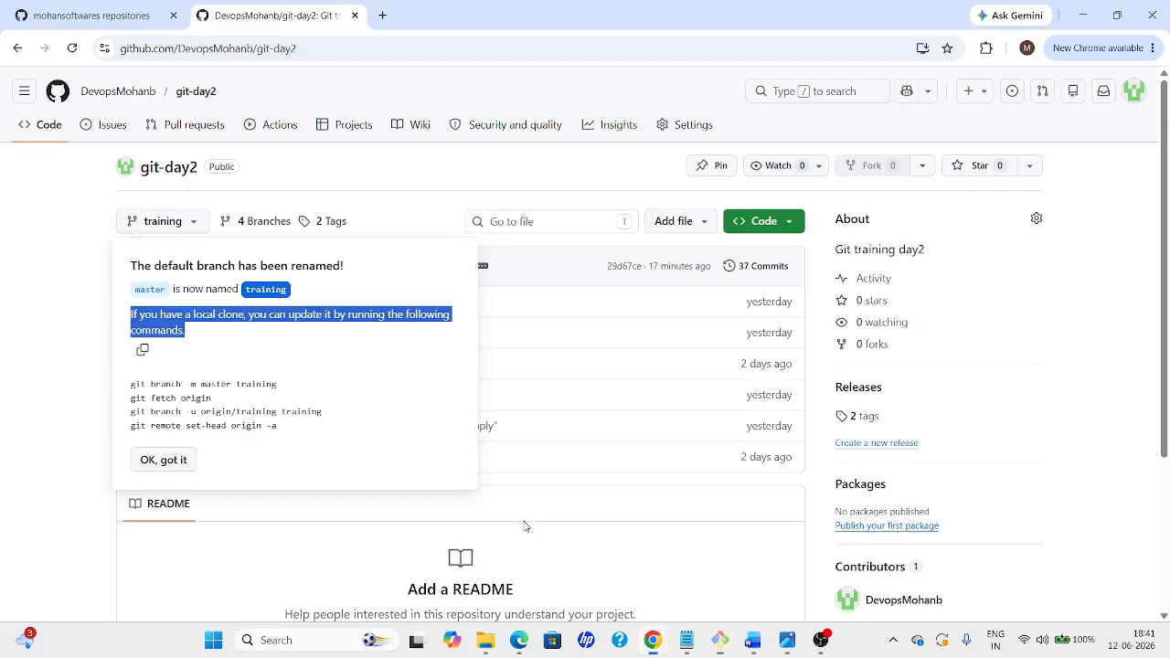
pyautogui.hotkey('alt', 'Tab')
pyautogui.write('git-d')
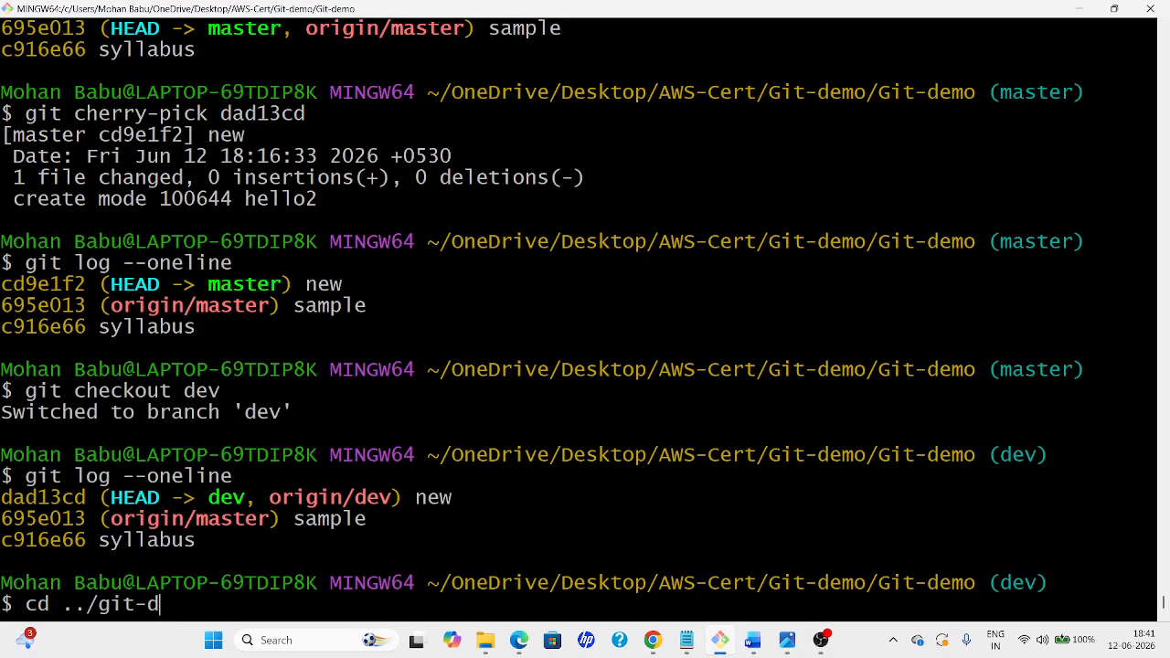
pyautogui.write('a')
pyautogui.press('Tab')
pyautogui.press('Return')
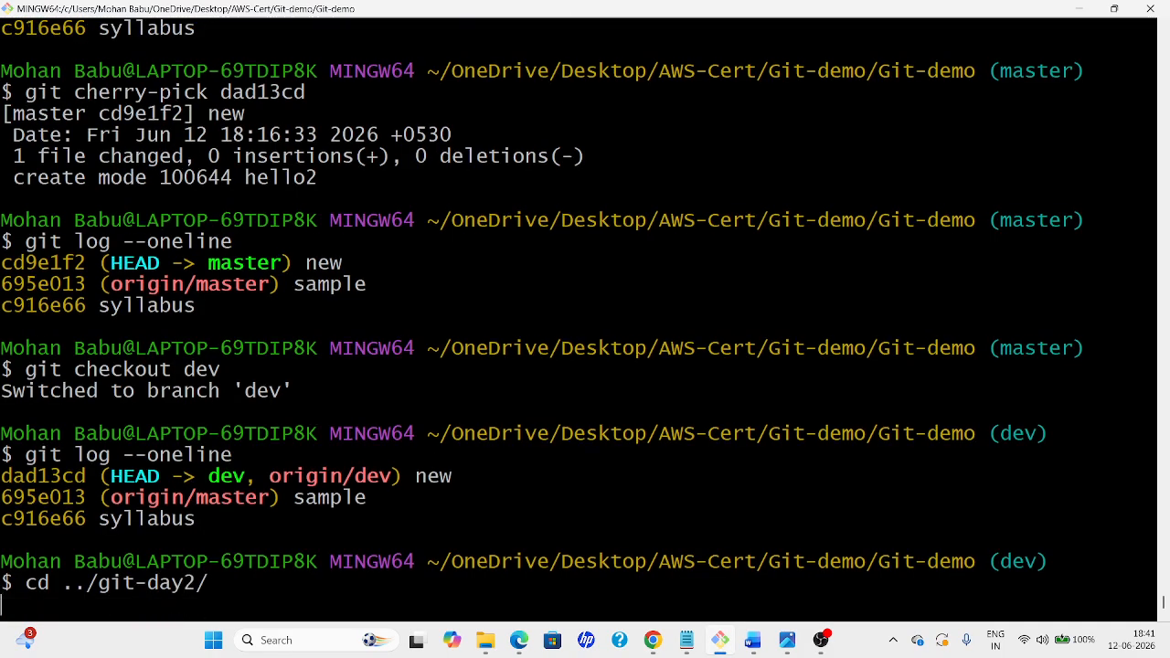
pyautogui.hotkey('ctrl', 'l')
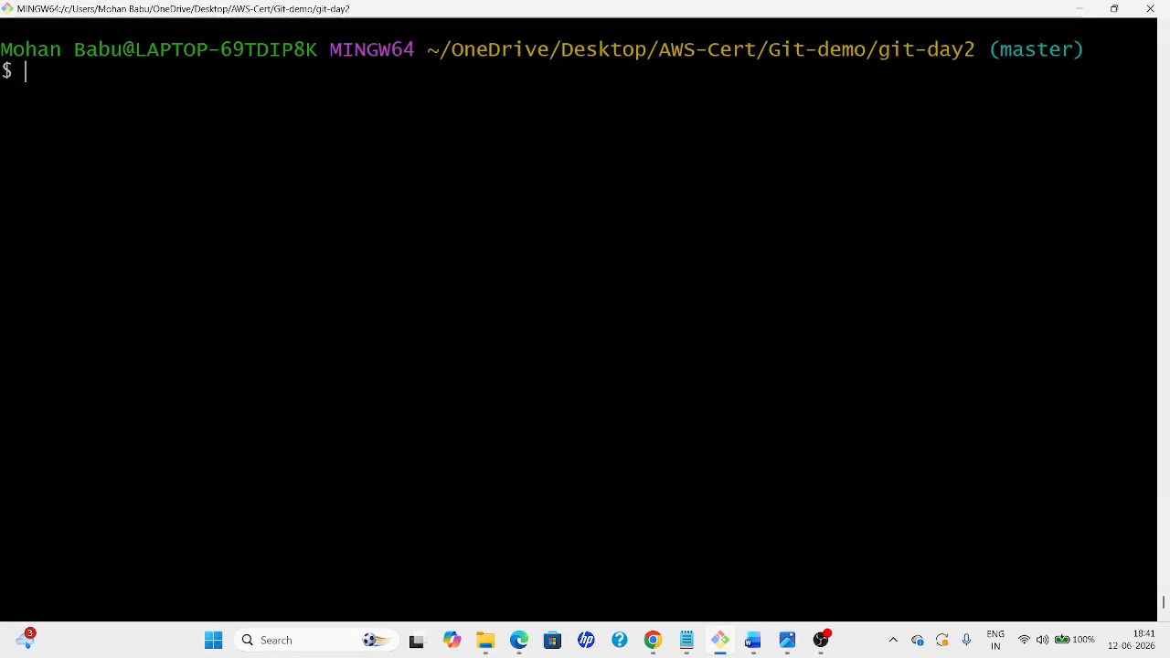
pyautogui.write('git branc')
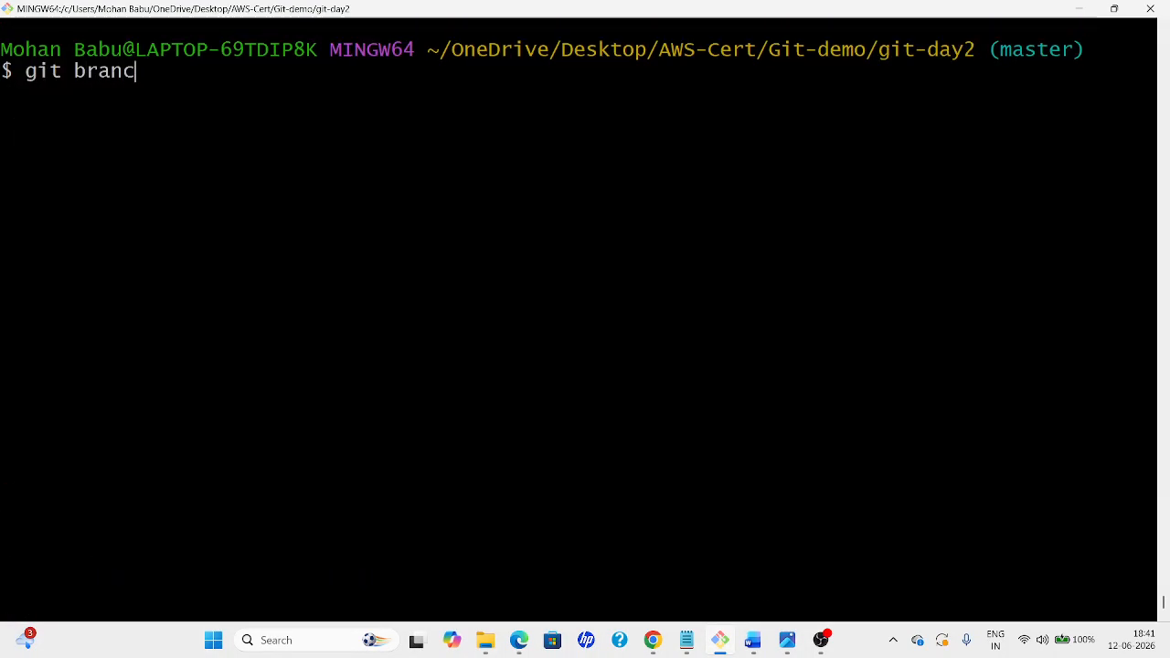
pyautogui.write('h')
pyautogui.press('Return')
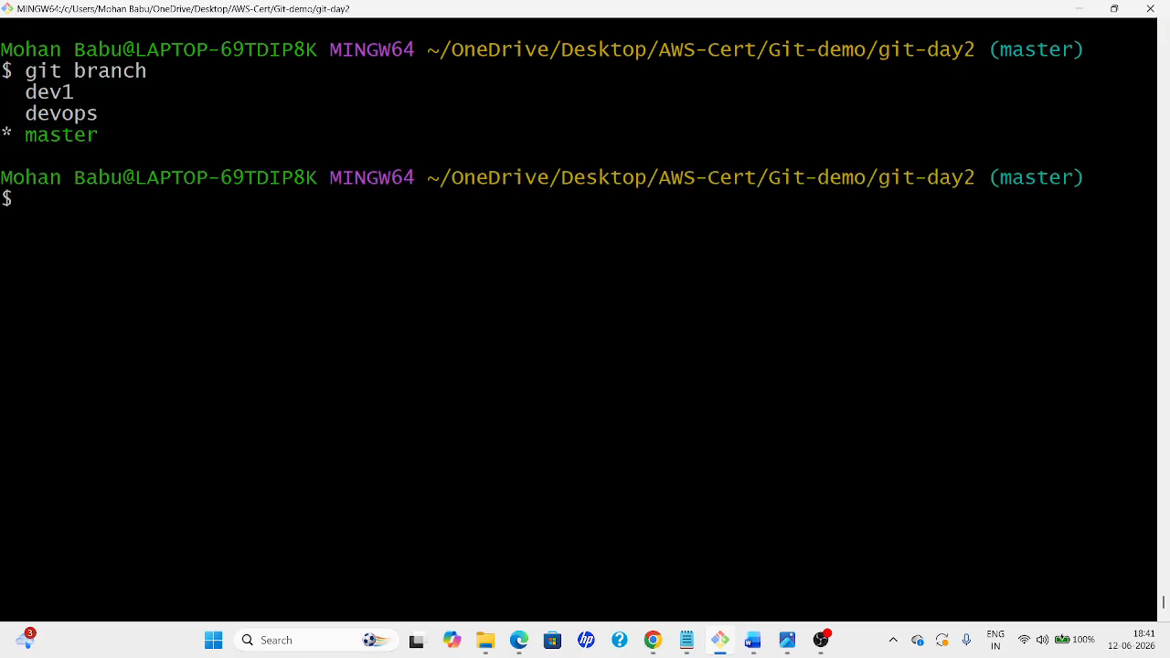
# - Attempt to pull master, first as 'git pull master', then as 'git pull day2 master'
pyautogui.hotkey('alt', 'Tab')
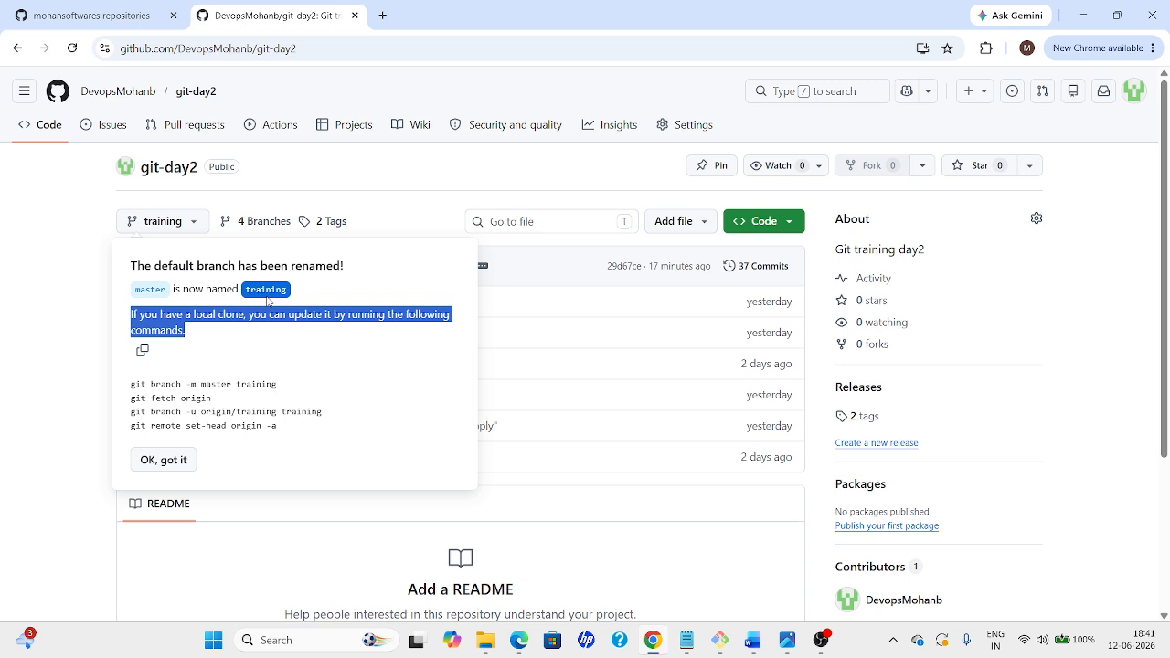
pyautogui.hotkey('alt', 'Tab')
pyautogui.write('git ')
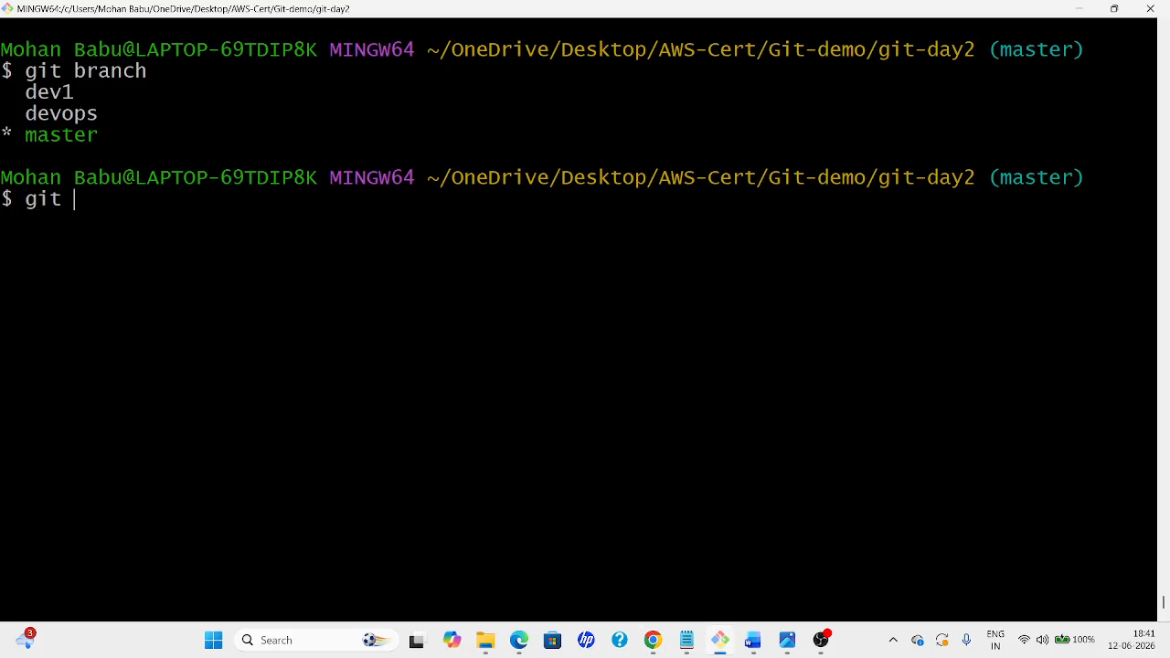
pyautogui.write('pull master')
pyautogui.press('Return')
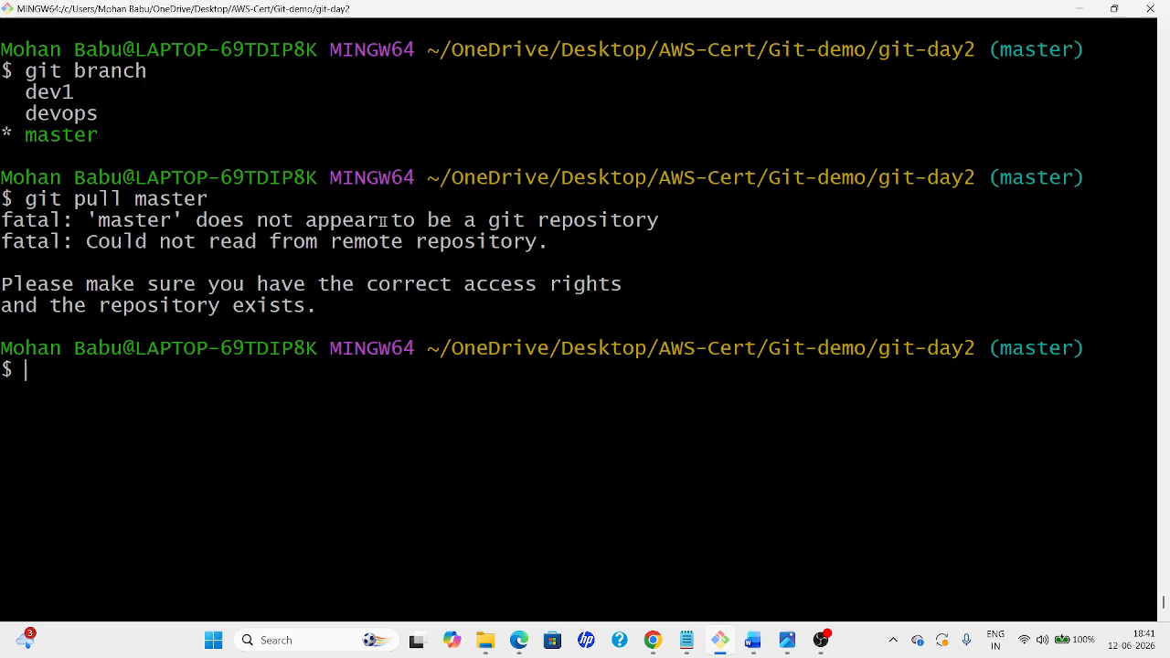
pyautogui.doubleClick(598, 220)
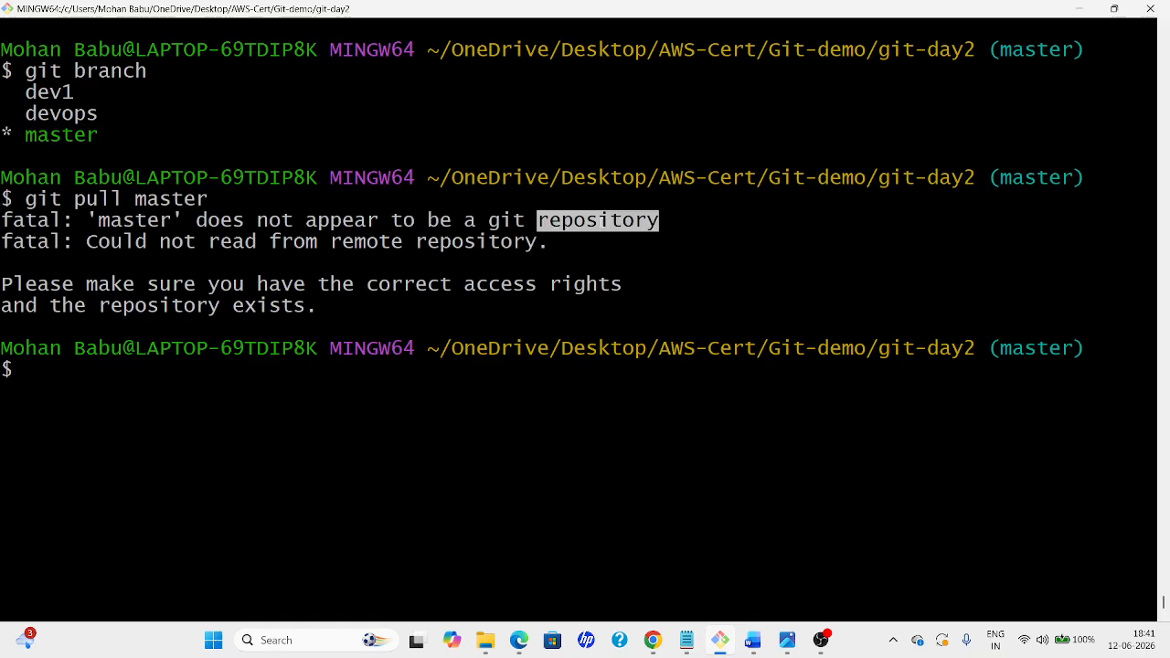
pyautogui.press('Up')
pyautogui.press('BackSpace')
pyautogui.press('BackSpace')
pyautogui.press('BackSpace')
pyautogui.press('BackSpace')
pyautogui.press('BackSpace')
pyautogui.press('BackSpace')
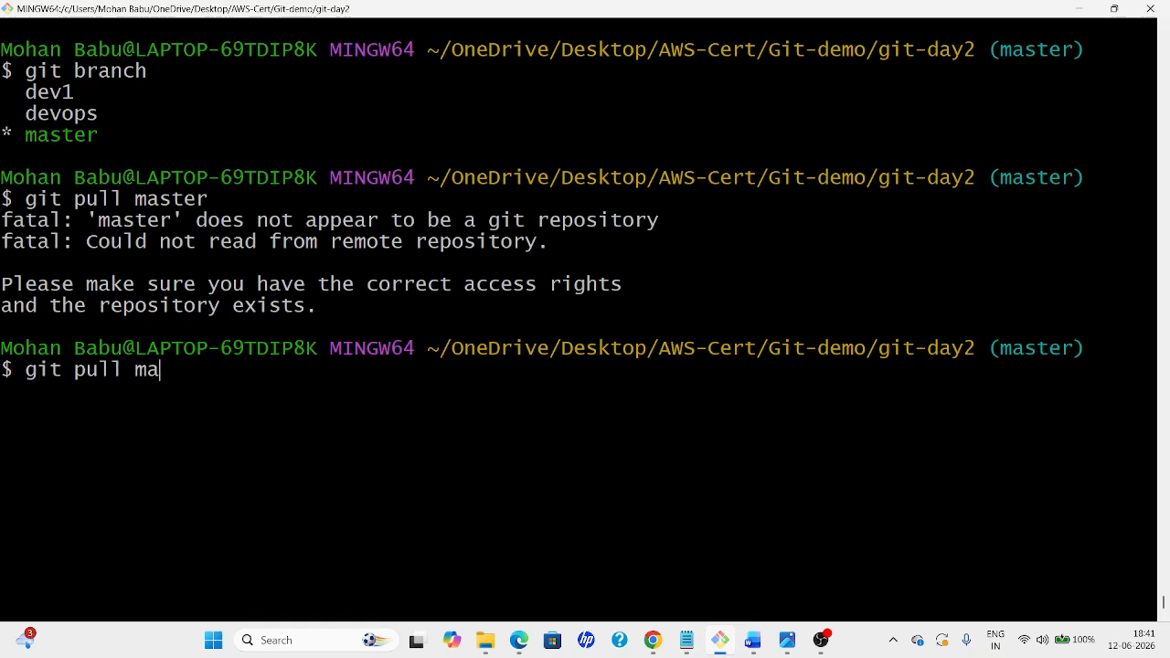
pyautogui.write('day2 master')
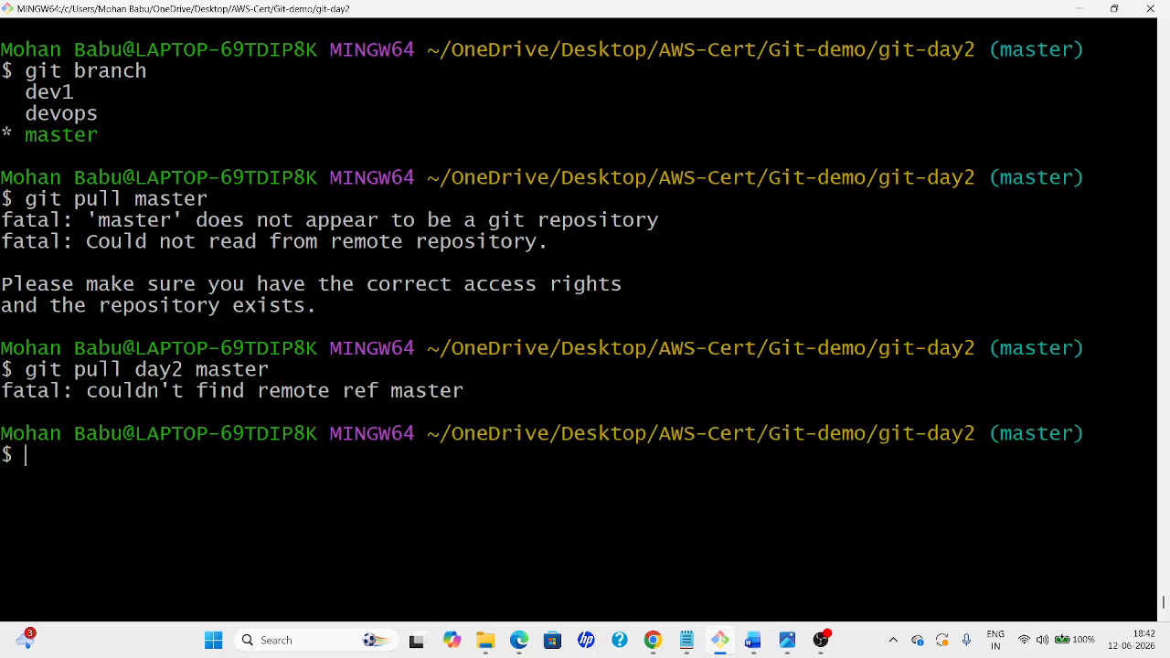
pyautogui.hotkey('alt', 'Tab')
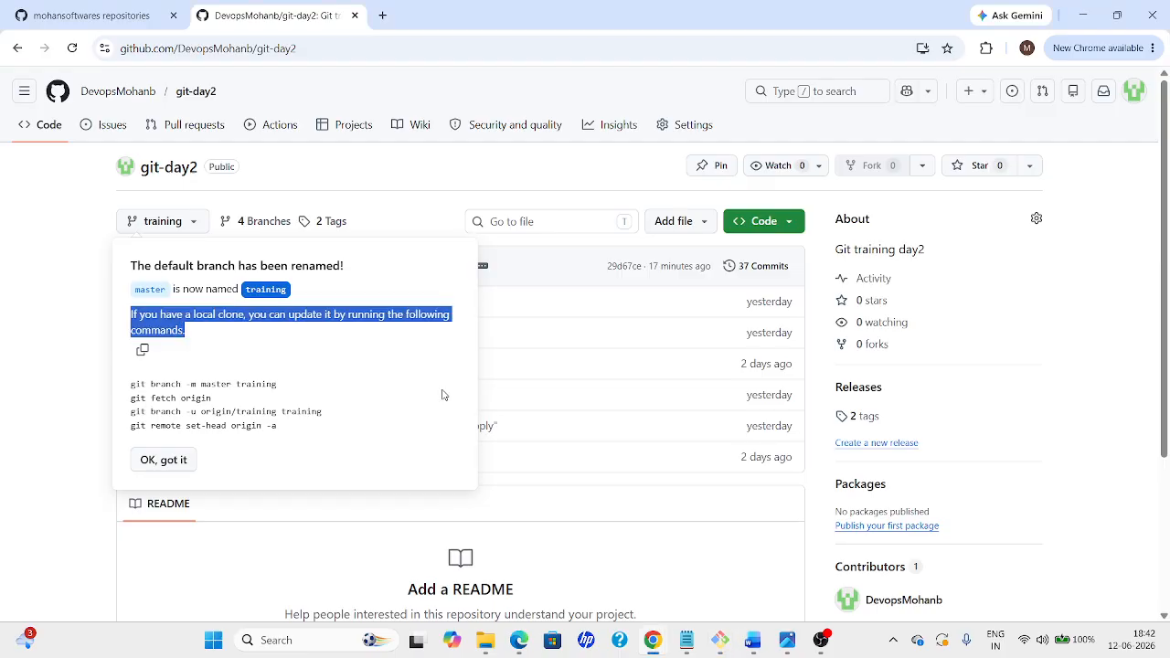
# - Paste GitHub's command that renames the local master branch to training into Git Bash
pyautogui.tripleClick(174, 385)
pyautogui.hotkey('ctrl', 'c')
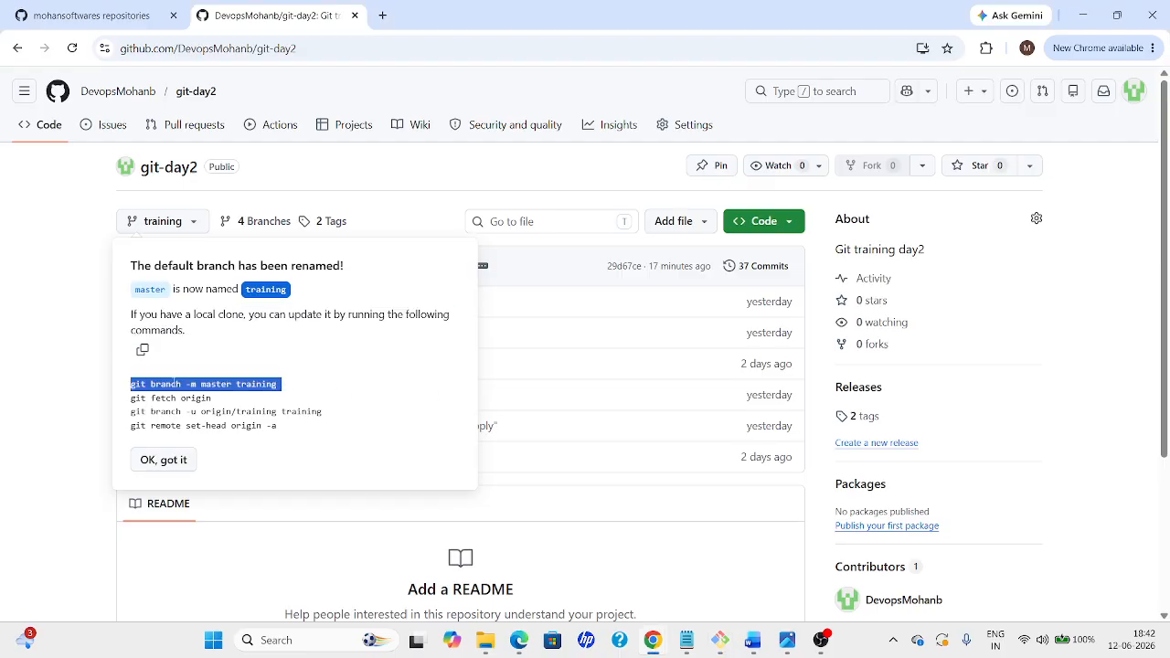
pyautogui.hotkey('alt', 'Tab')
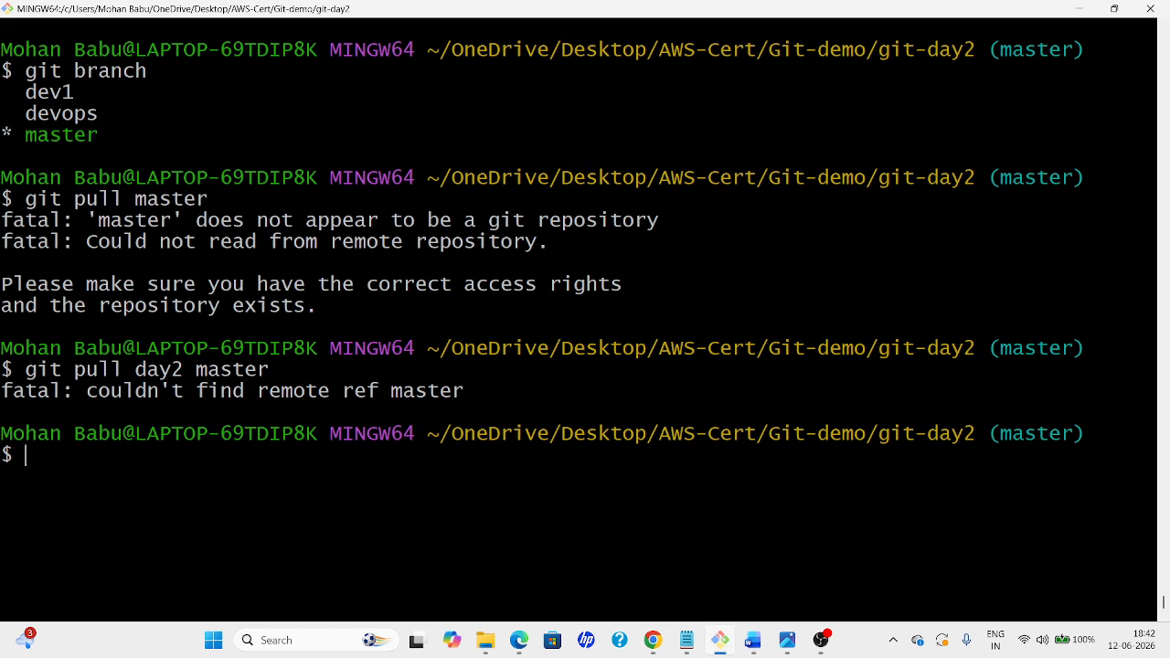
pyautogui.rightClick(453, 233)
pyautogui.click(508, 282)
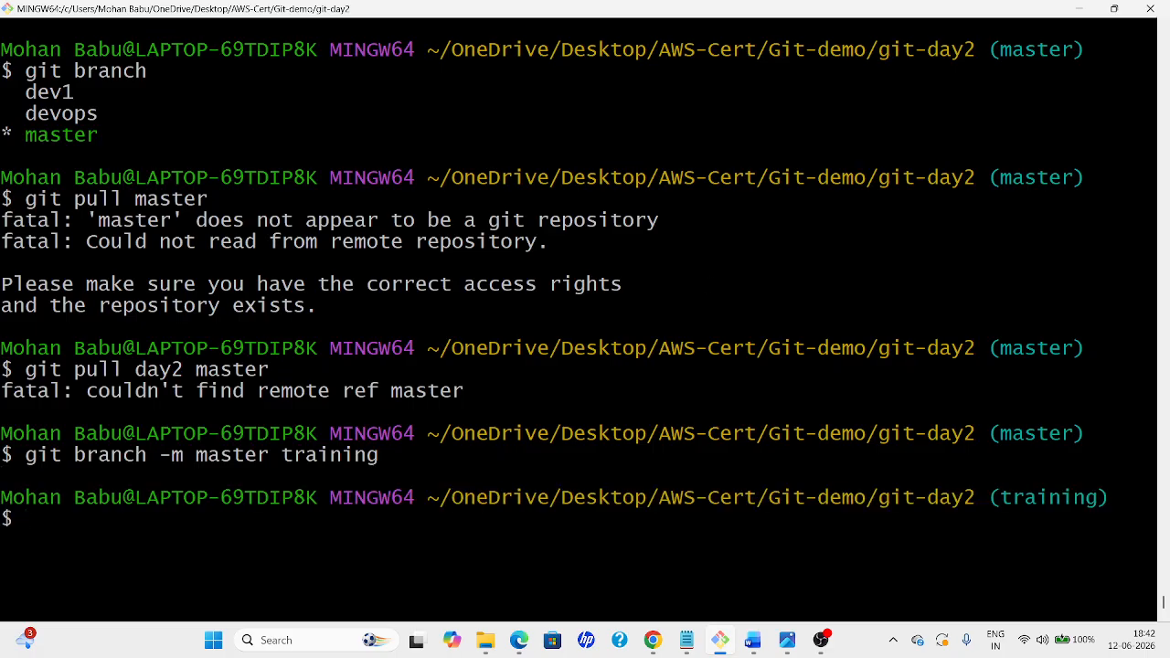
pyautogui.doubleClick(1038, 433)
pyautogui.click(1051, 519)
pyautogui.hotkey('alt', 'Tab')
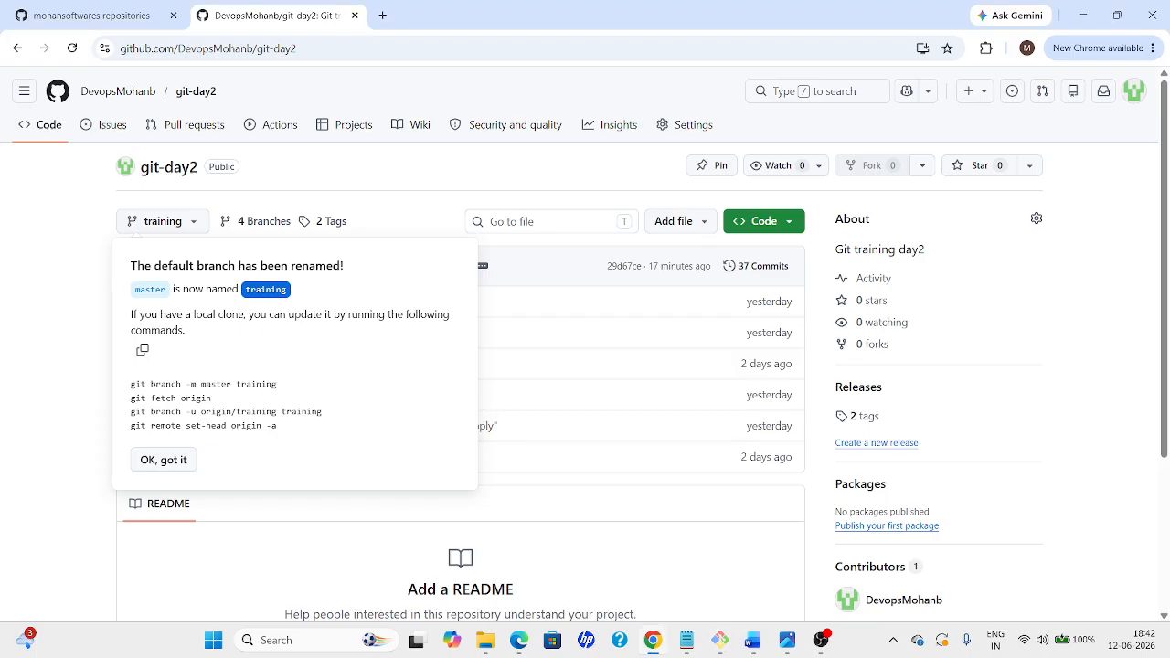
# - Run 'git fetch day2' and review the updated remote branches
pyautogui.tripleClick(153, 399)
pyautogui.hotkey('alt', 'Tab')
pyautogui.write('git fetch ')
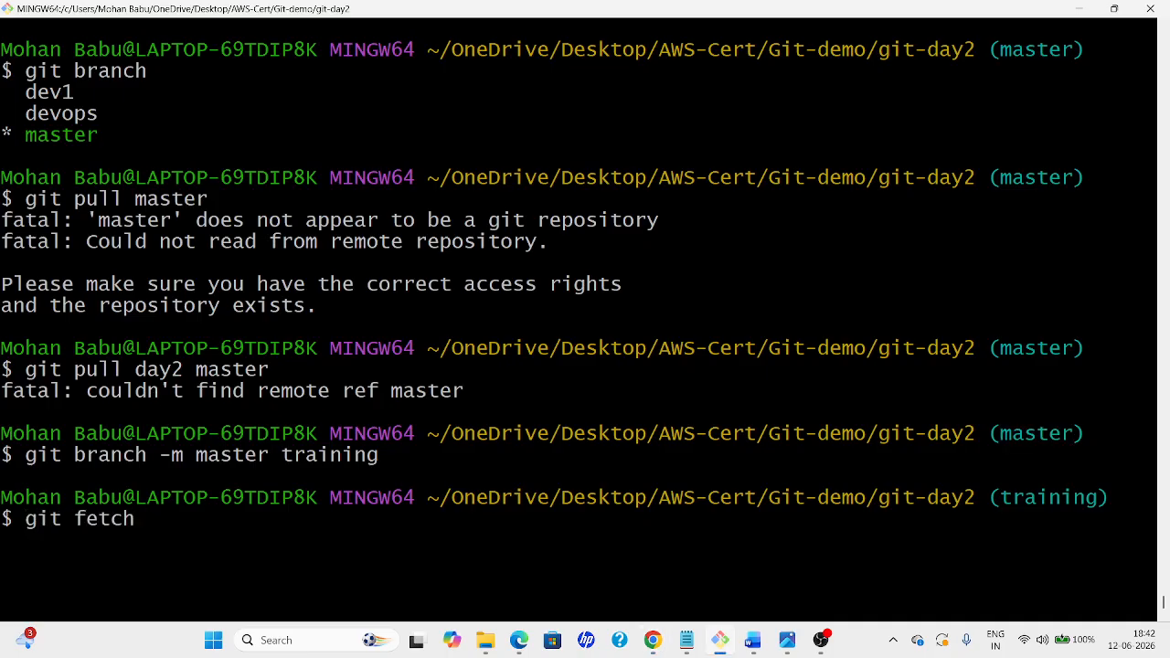
pyautogui.write('day2')
pyautogui.press('Return')
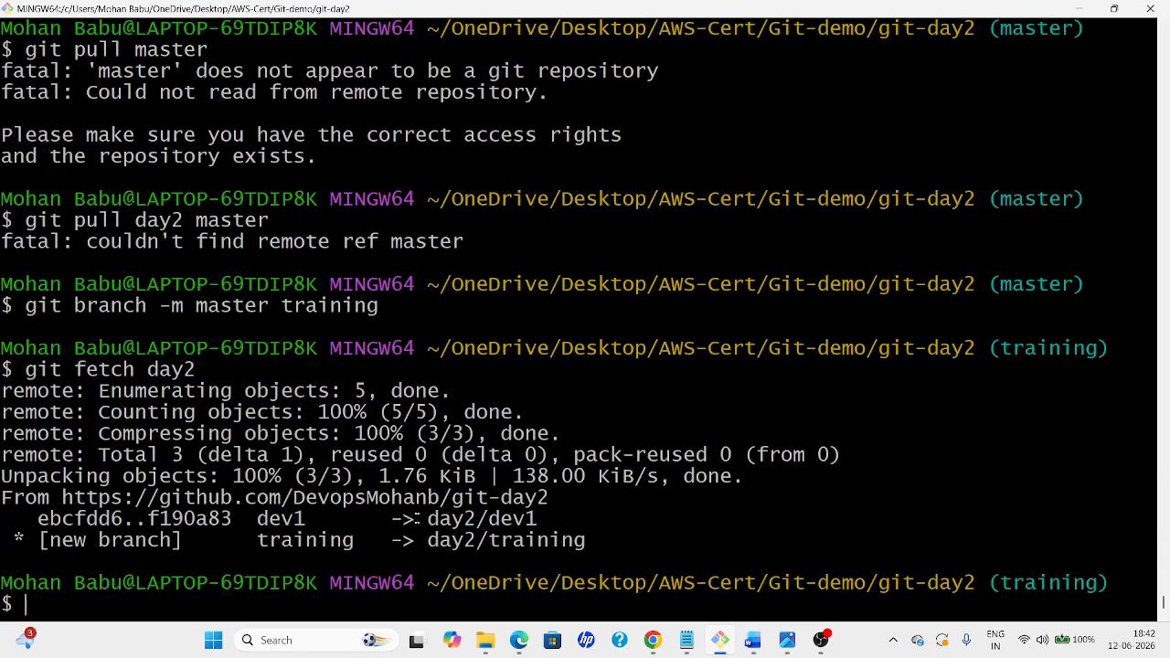
pyautogui.tripleClick(307, 519)
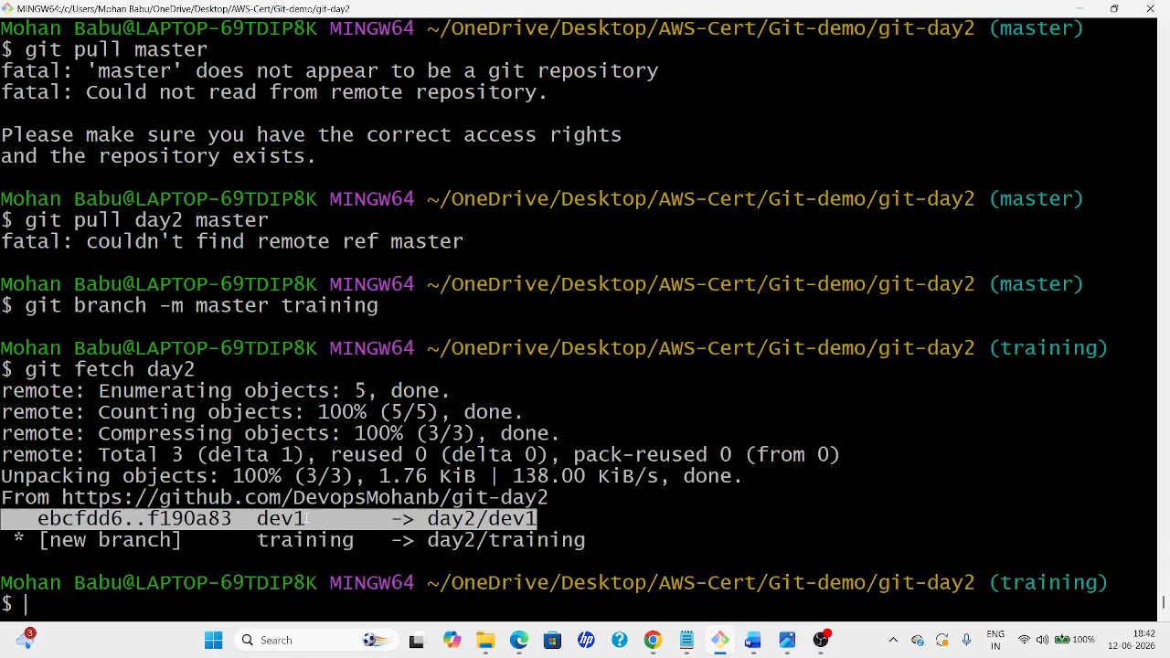
pyautogui.tripleClick(395, 496)
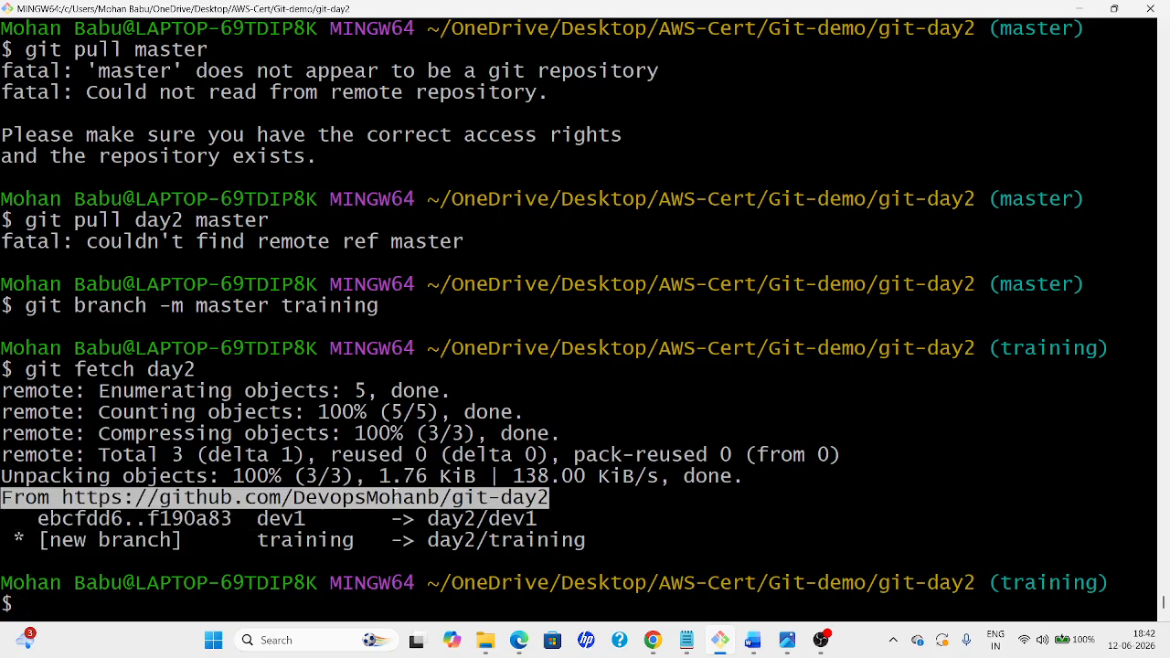
# - Make local training track day2/training with 'git branch -u', swapping origin for day2
pyautogui.hotkey('alt', 'Tab')
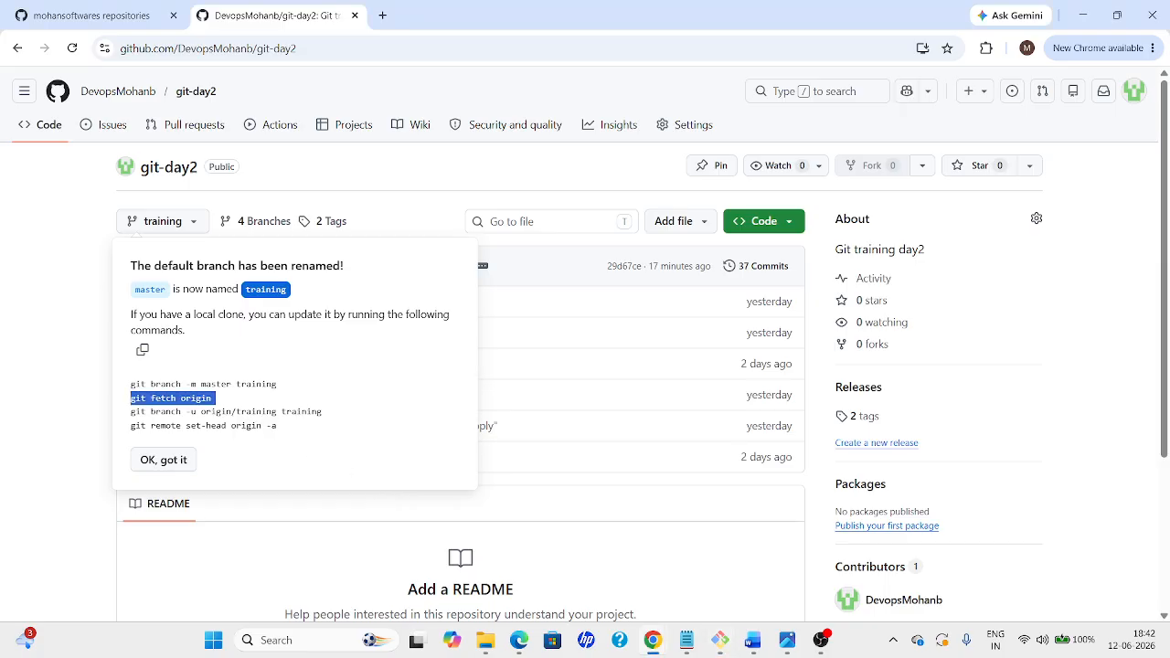
pyautogui.tripleClick(167, 412)
pyautogui.hotkey('ctrl', 'c')
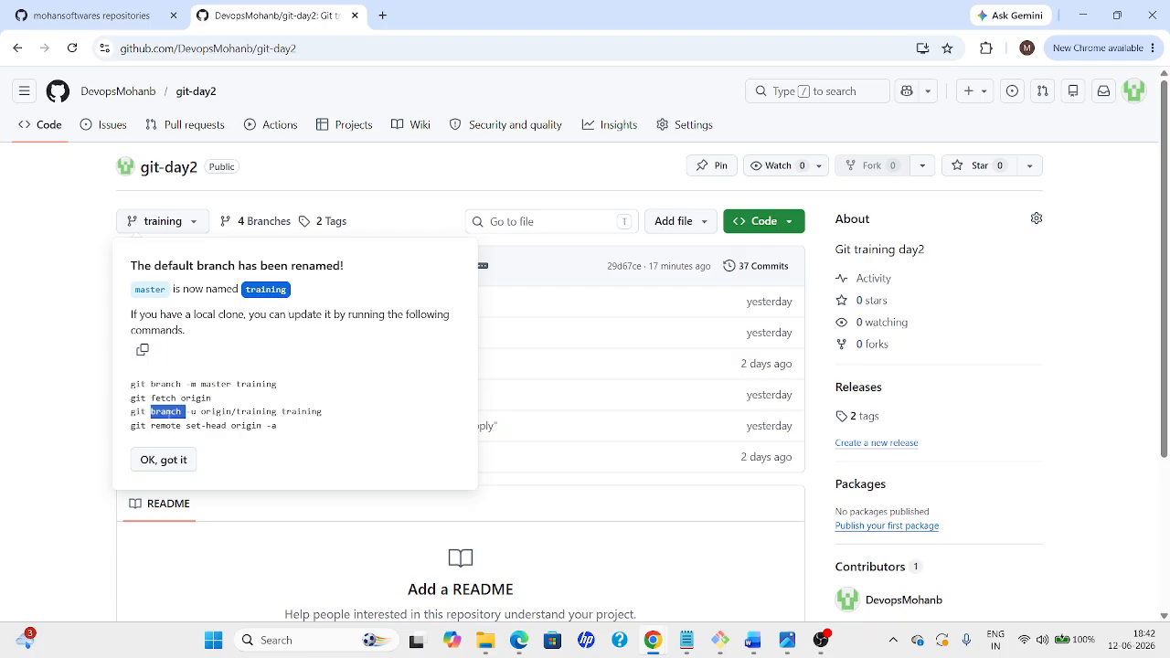
pyautogui.hotkey('alt', 'Tab')
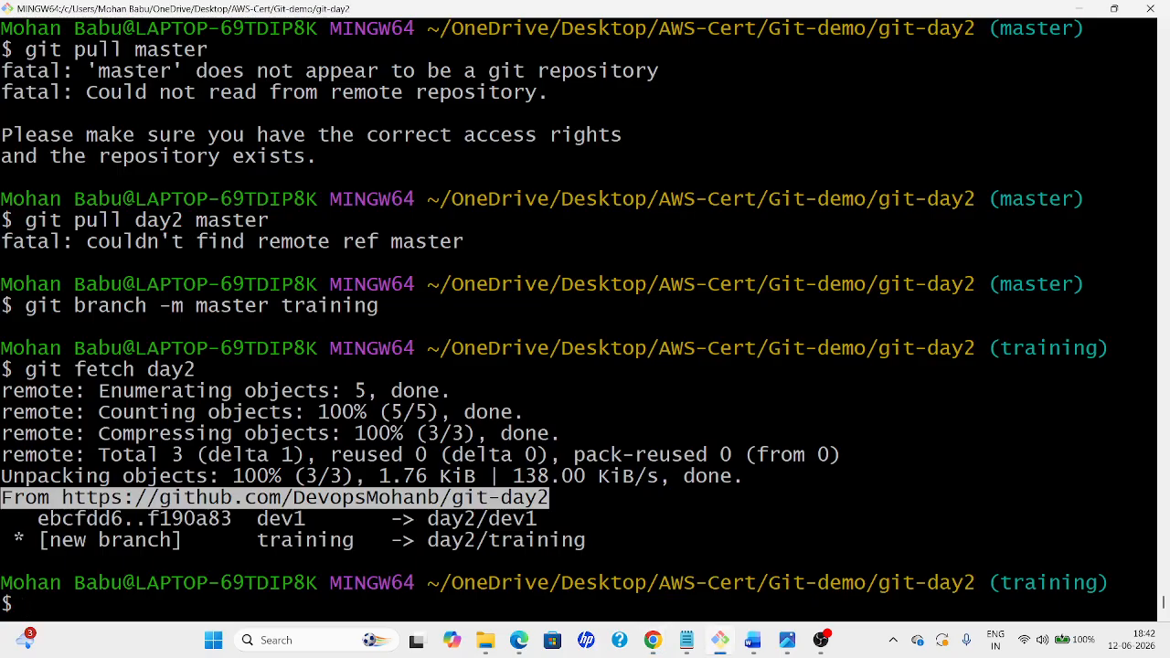
pyautogui.hotkey('alt', 'Tab')
pyautogui.hotkey('alt', 'Tab')
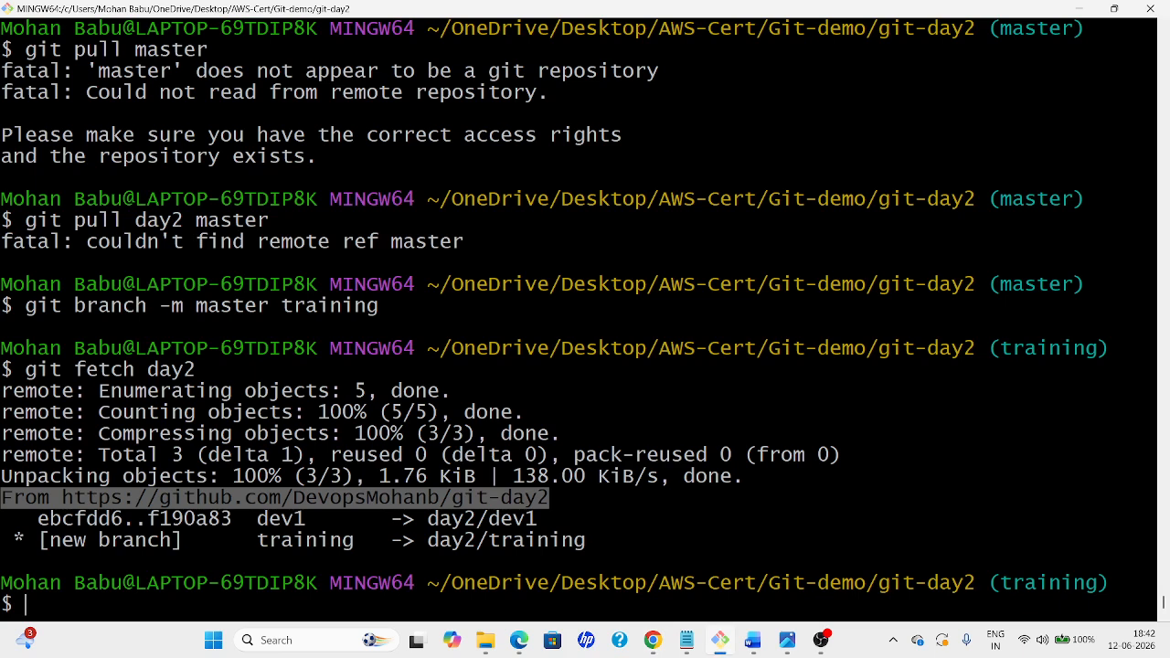
pyautogui.rightClick(514, 457)
pyautogui.click(566, 265)
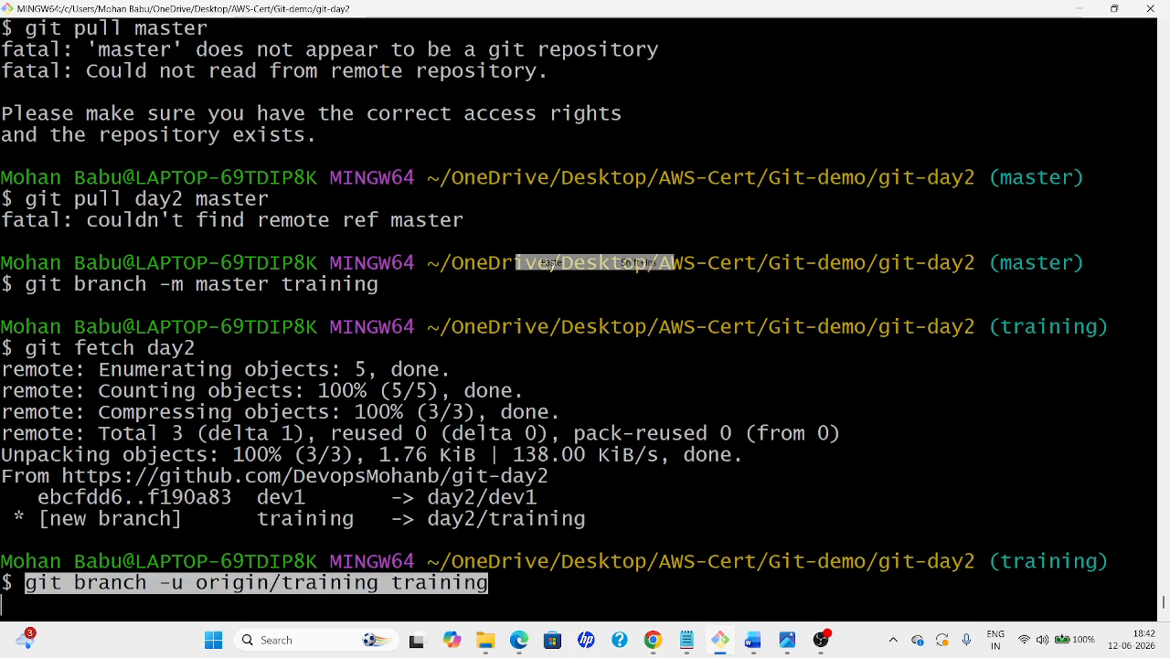
pyautogui.press('BackSpace')
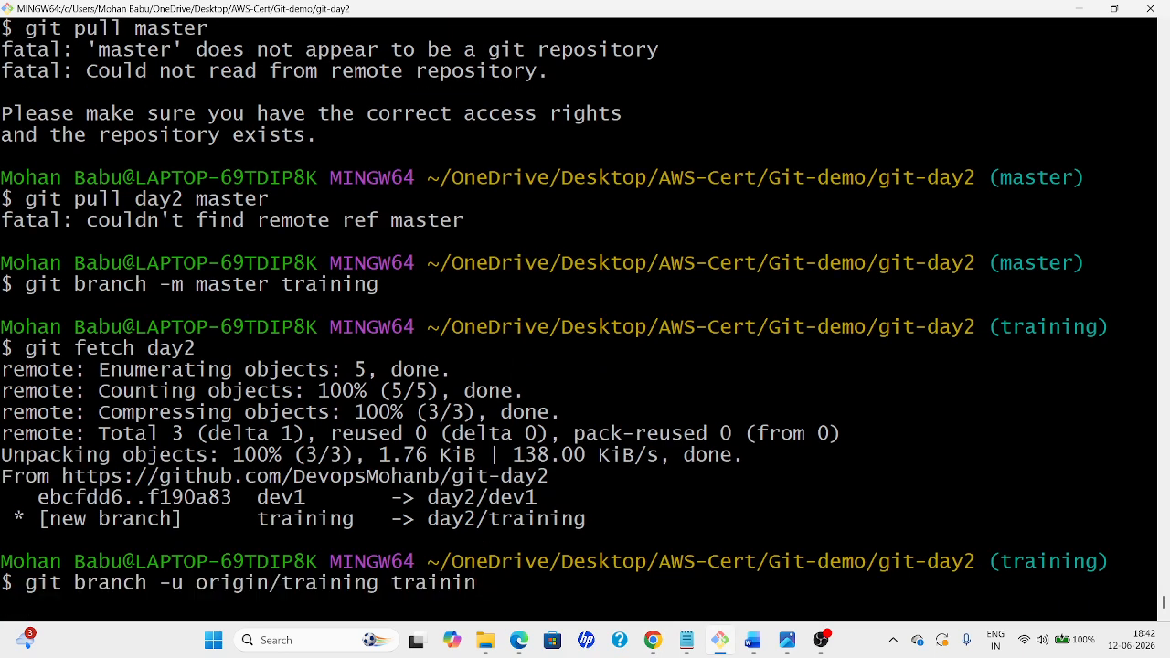
pyautogui.write('g')
pyautogui.press('Left')
pyautogui.press('Left')
pyautogui.press('Left')
pyautogui.press('Left')
pyautogui.press('Left')
pyautogui.press('Left')
pyautogui.press('Left')
pyautogui.press('Left')
pyautogui.press('Left')
pyautogui.press('Left')
pyautogui.press('Left')
pyautogui.press('Left')
pyautogui.press('Left')
pyautogui.press('Left')
pyautogui.press('Left')
pyautogui.press('Left')
pyautogui.press('Left')
pyautogui.press('BackSpace')
pyautogui.press('BackSpace')
pyautogui.press('BackSpace')
pyautogui.press('BackSpace')
pyautogui.press('BackSpace')
pyautogui.press('BackSpace')
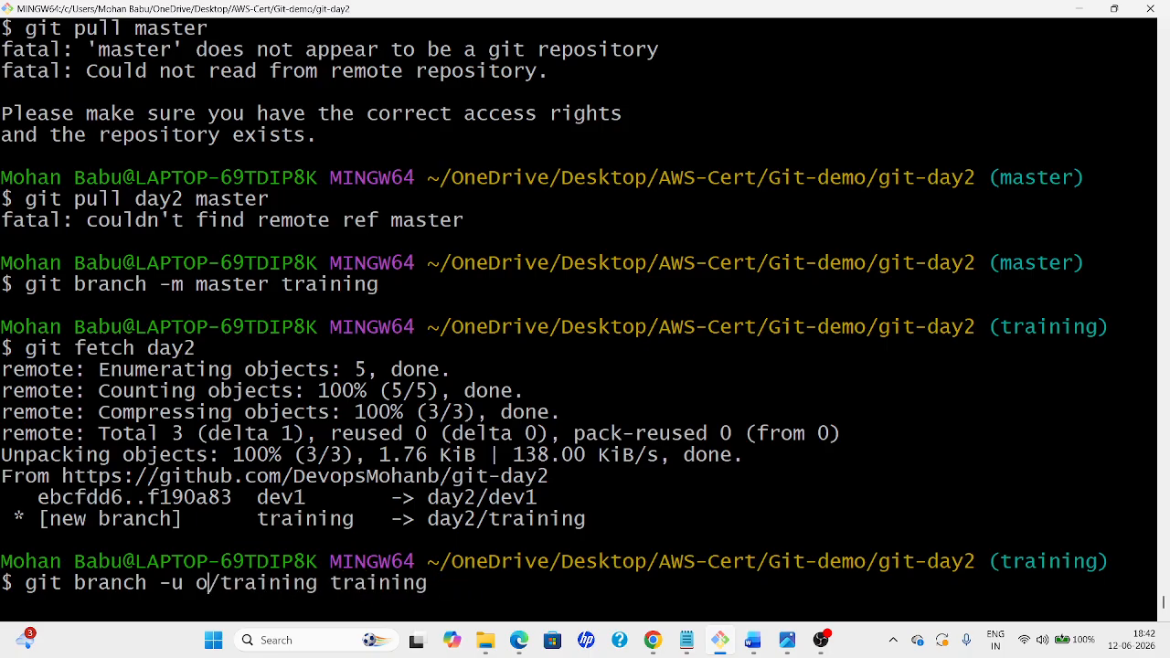
pyautogui.write('day2')
pyautogui.press('Return')
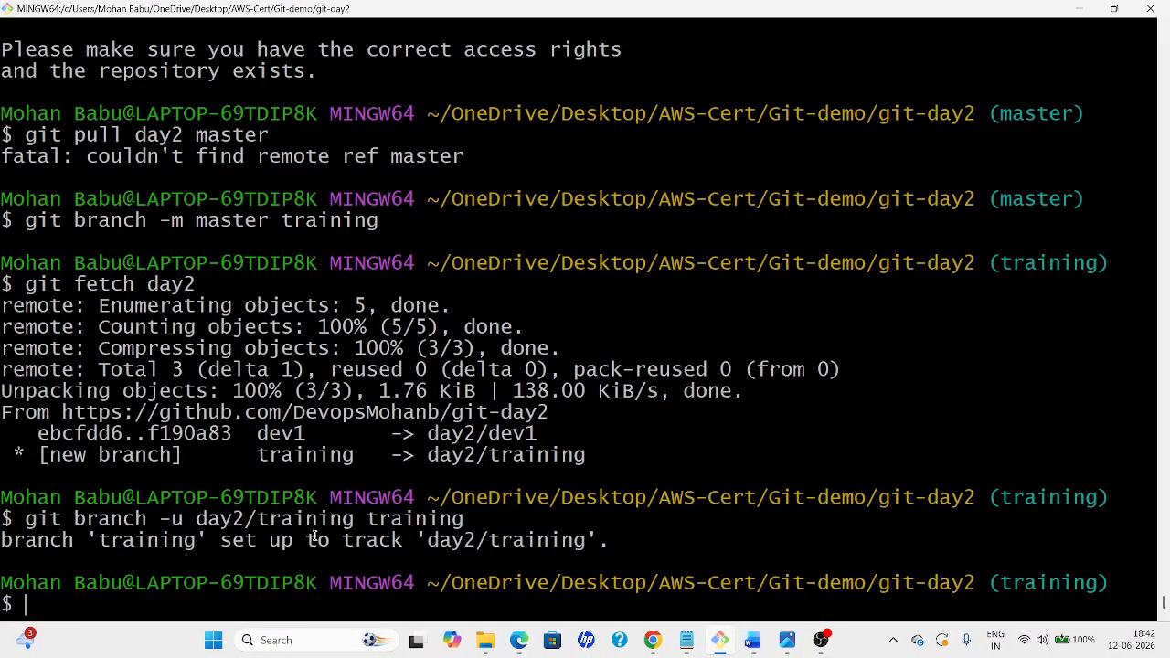
pyautogui.tripleClick(505, 545)
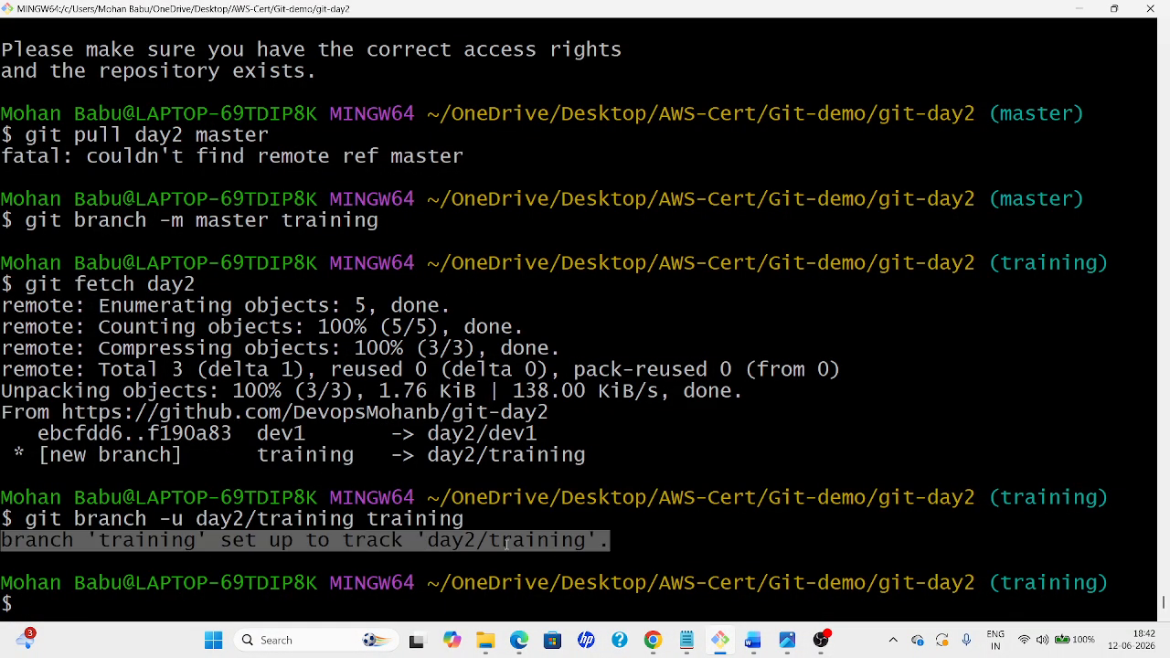
# - Point day2's remote HEAD at training with 'git remote set-head day2 -a'
pyautogui.hotkey('alt', 'Tab')
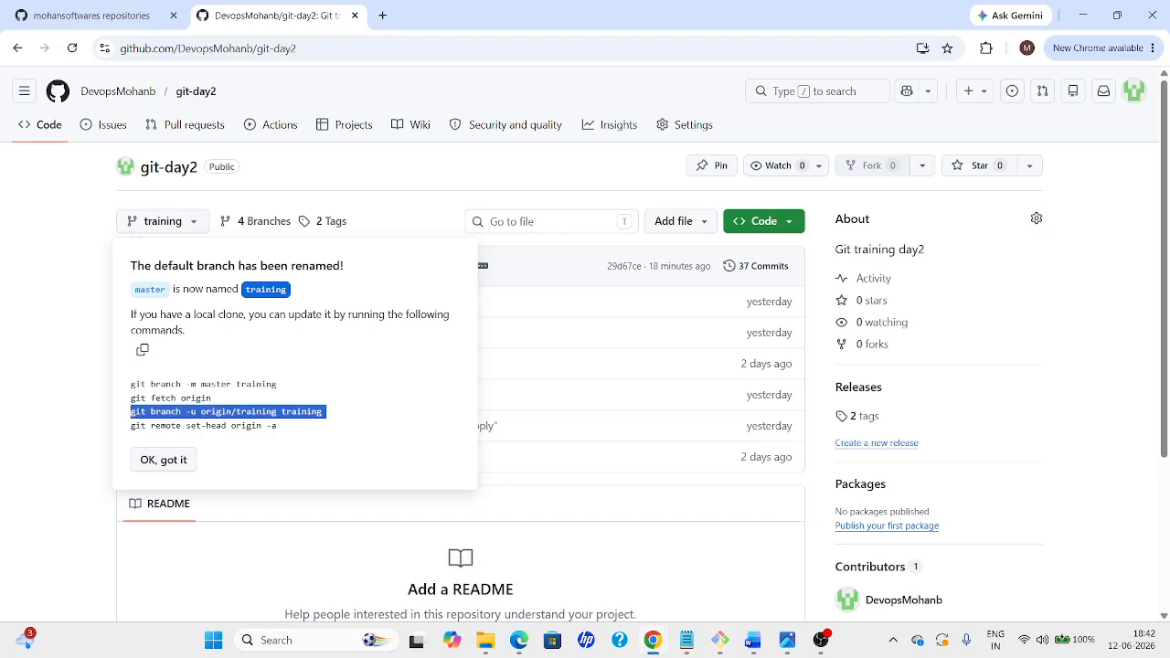
pyautogui.tripleClick(187, 426)
pyautogui.hotkey('ctrl', 'c')
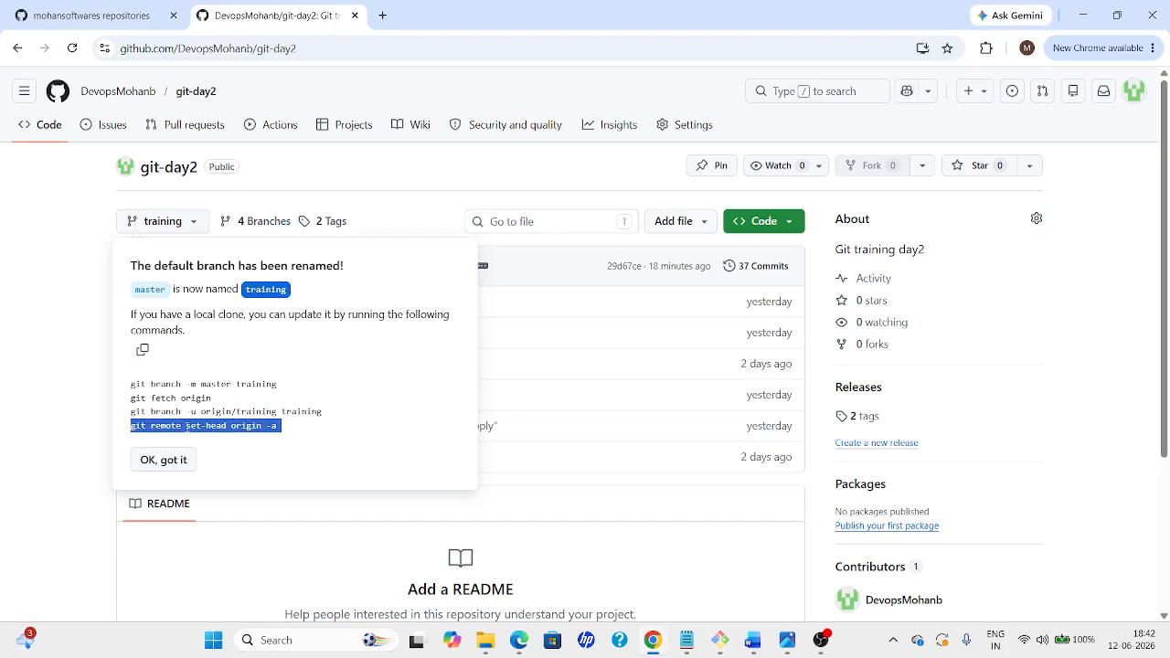
pyautogui.hotkey('alt', 'Tab')
pyautogui.rightClick(497, 216)
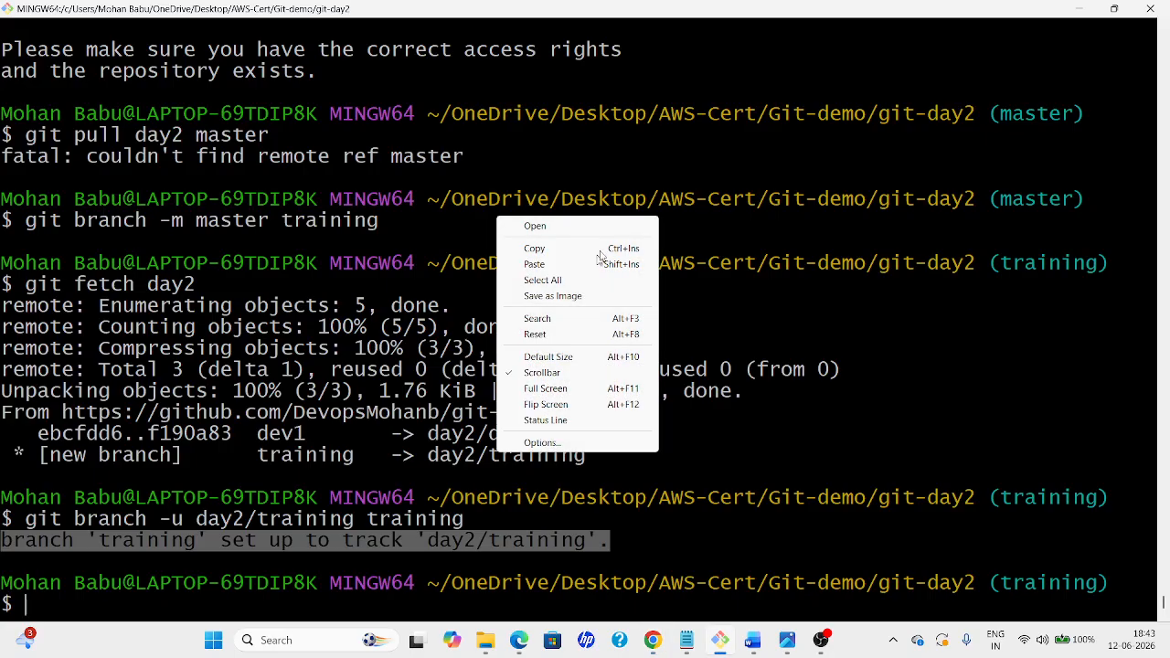
pyautogui.click(535, 265)
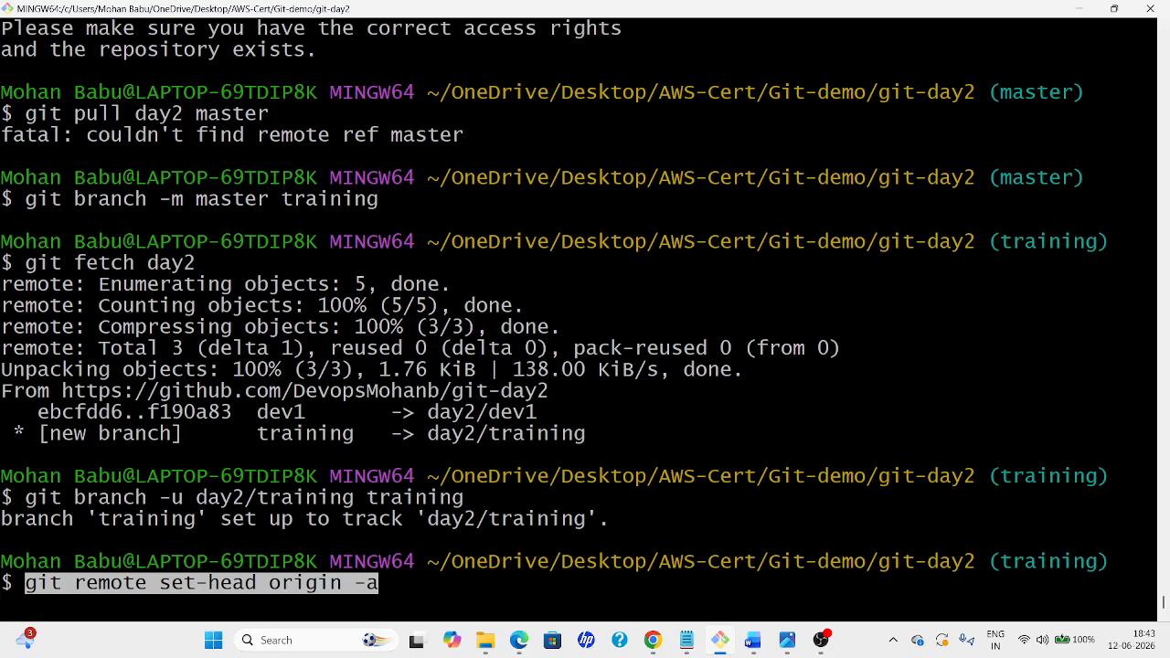
pyautogui.press('BackSpace')
pyautogui.press('BackSpace')
pyautogui.press('BackSpace')
pyautogui.press('BackSpace')
pyautogui.press('BackSpace')
pyautogui.press('BackSpace')
pyautogui.press('BackSpace')
pyautogui.press('BackSpace')
pyautogui.press('BackSpace')
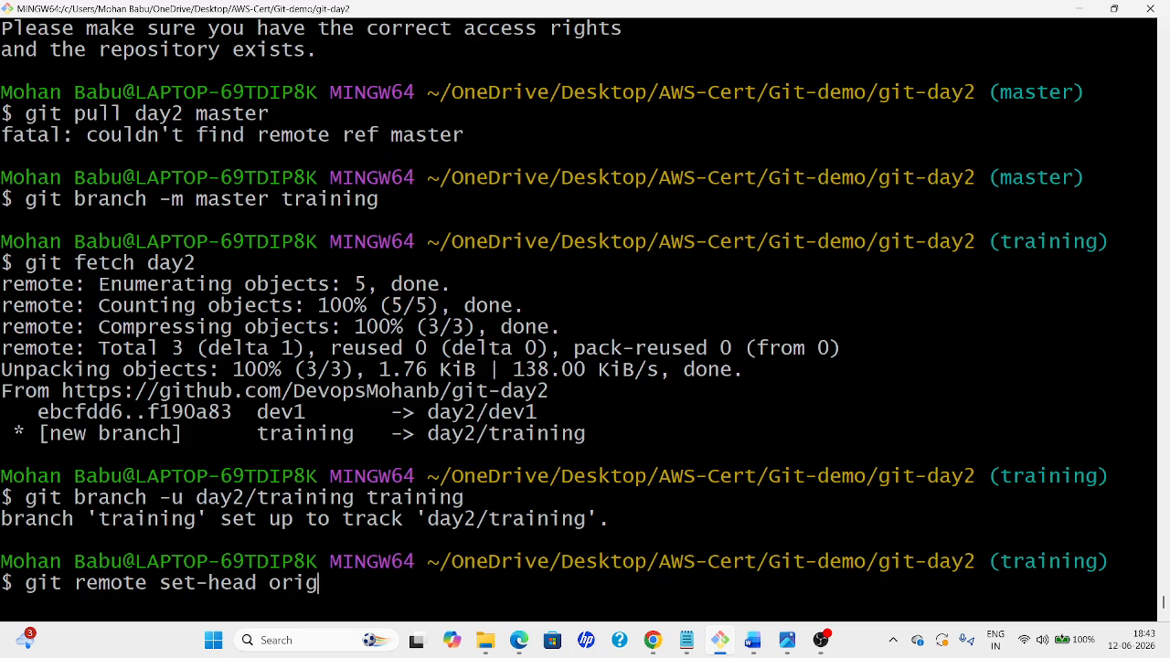
pyautogui.press('BackSpace')
pyautogui.write('day2 -a')
pyautogui.press('Return')
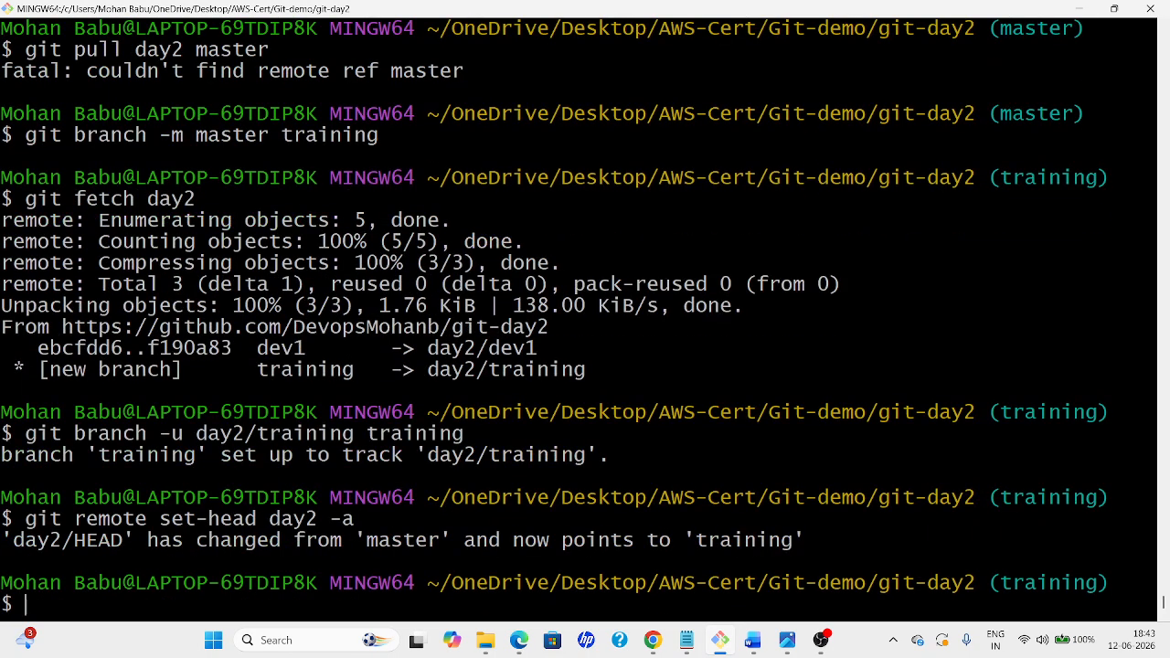
pyautogui.hotkey('alt', 'Tab')
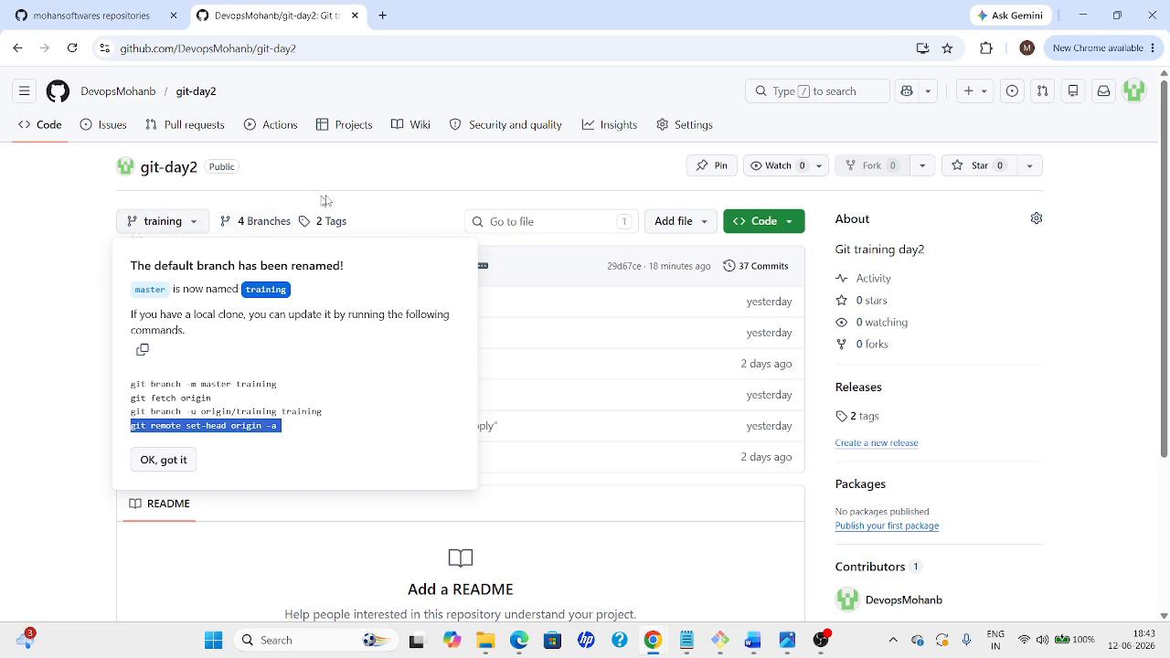
# - Check the branch list, then open git-day2's settings and scroll to Pull Requests
pyautogui.click(349, 190)
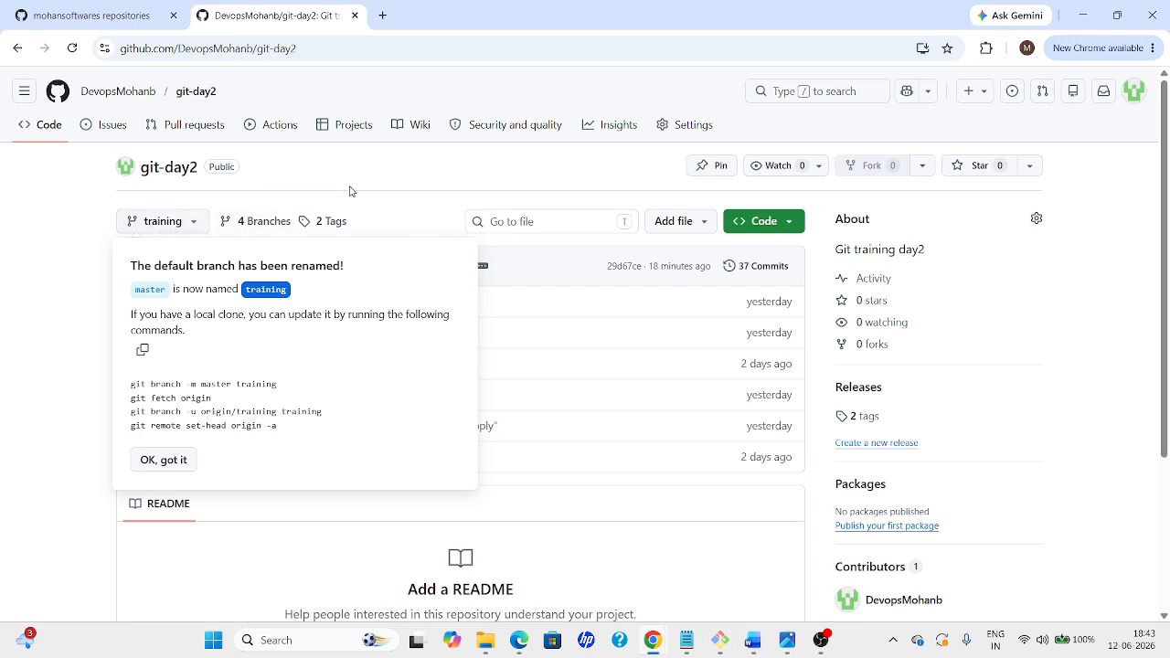
pyautogui.click(170, 225)
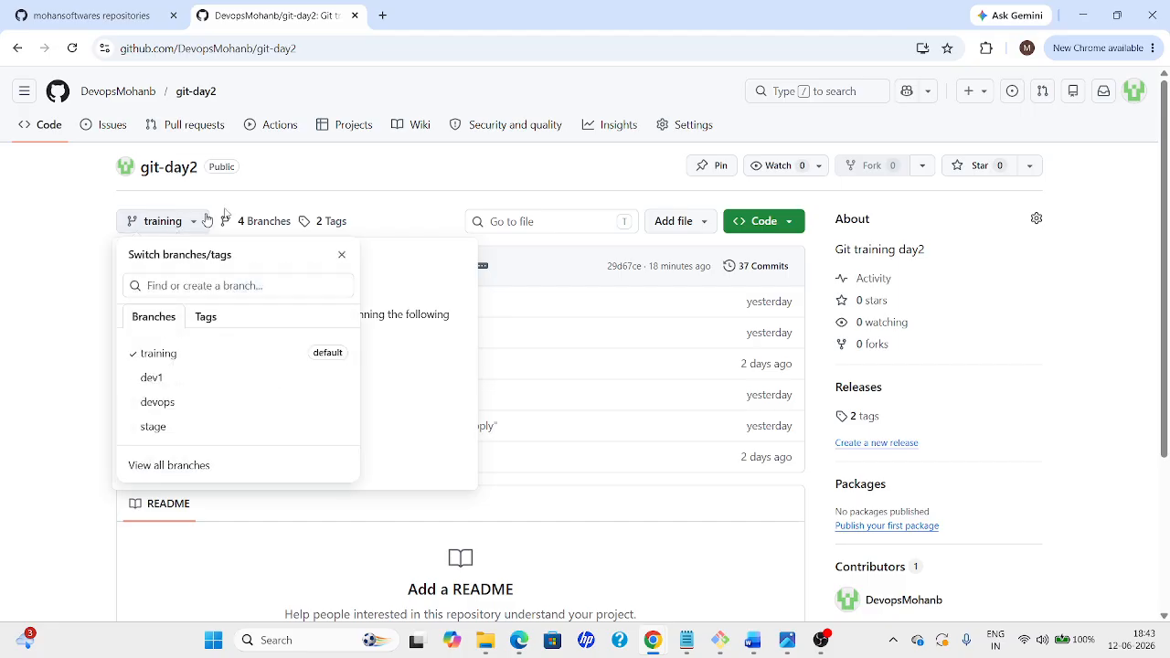
pyautogui.click(682, 134)
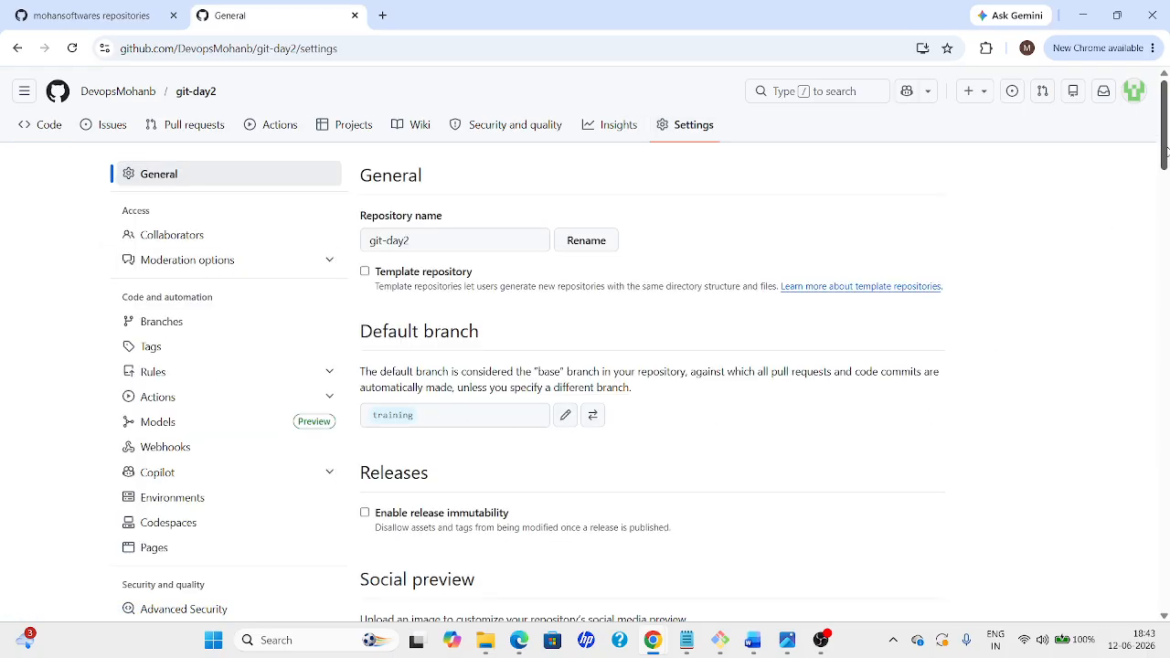
pyautogui.moveTo(1165, 150); pyautogui.dragTo(1156, 342)
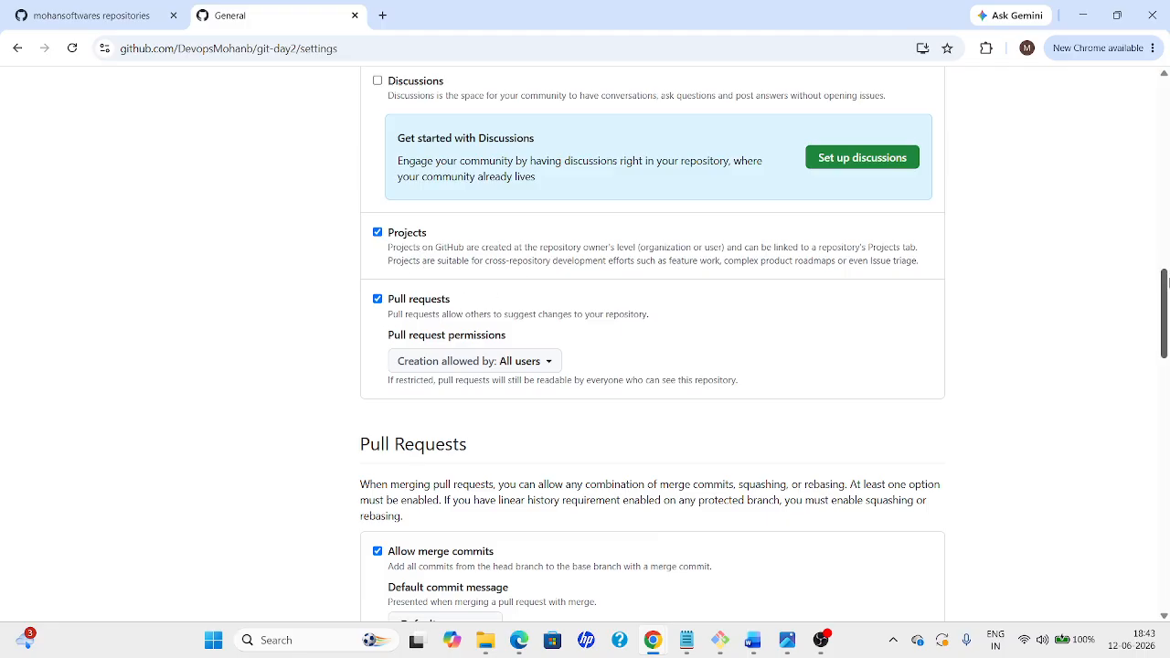
pyautogui.moveTo(1167, 292); pyautogui.dragTo(1163, 396)
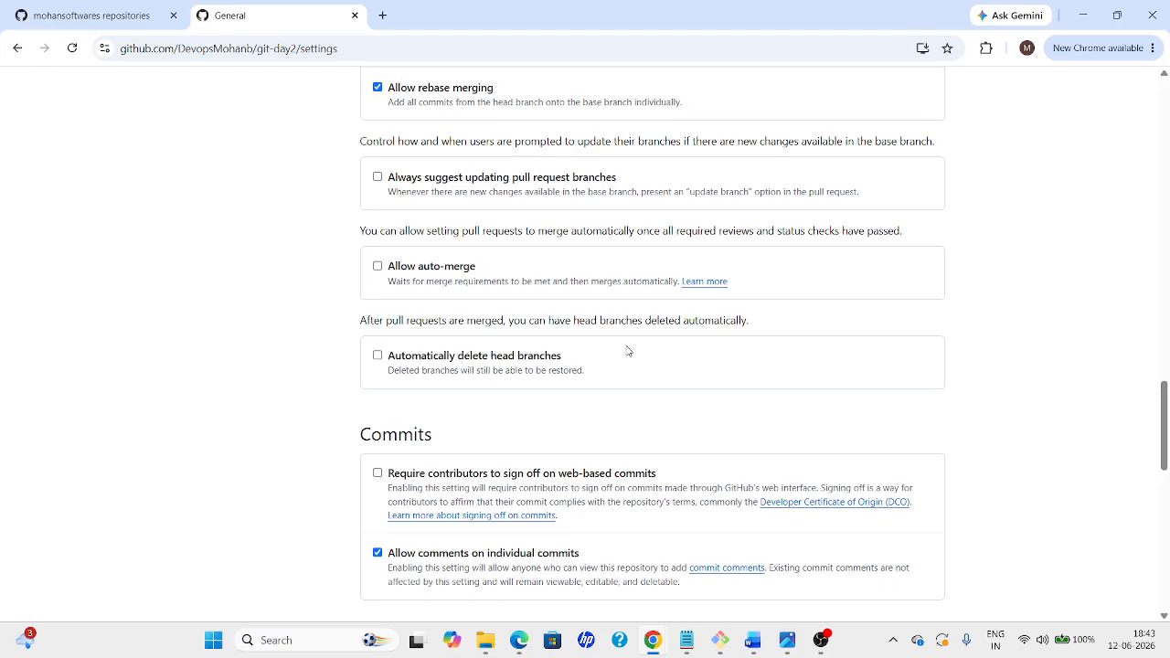
# - Toggle auto-merge and automatic head-branch deletion on and back off, leaving both disabled
pyautogui.click(378, 267)
pyautogui.click(378, 268)
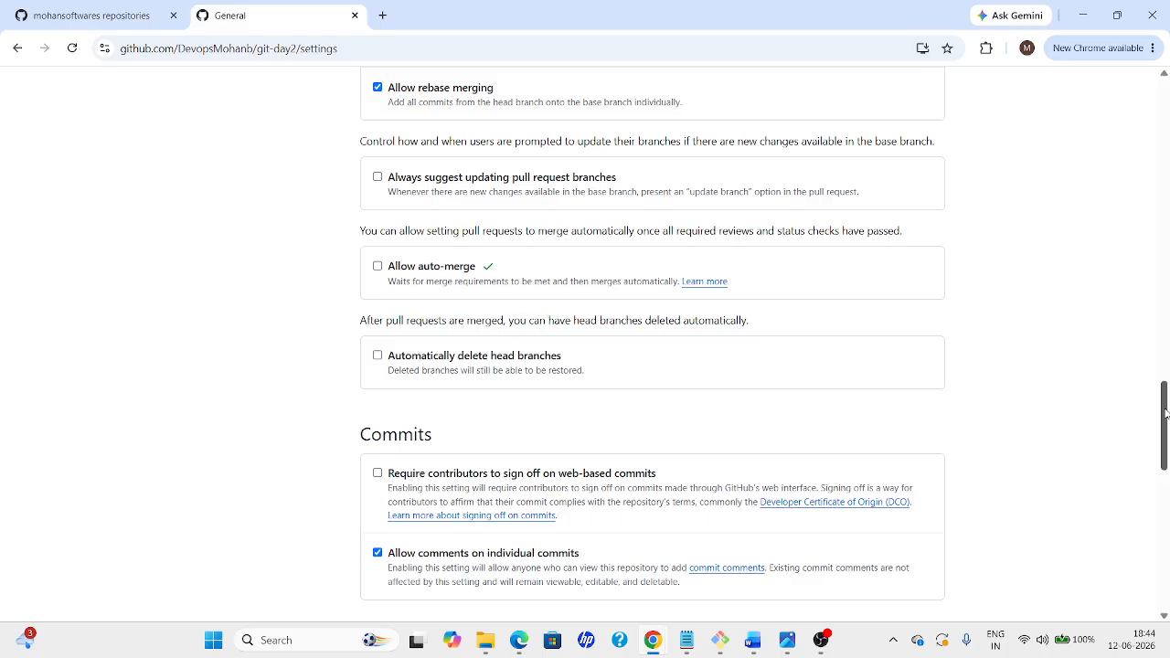
pyautogui.moveTo(1165, 414); pyautogui.dragTo(1166, 408)
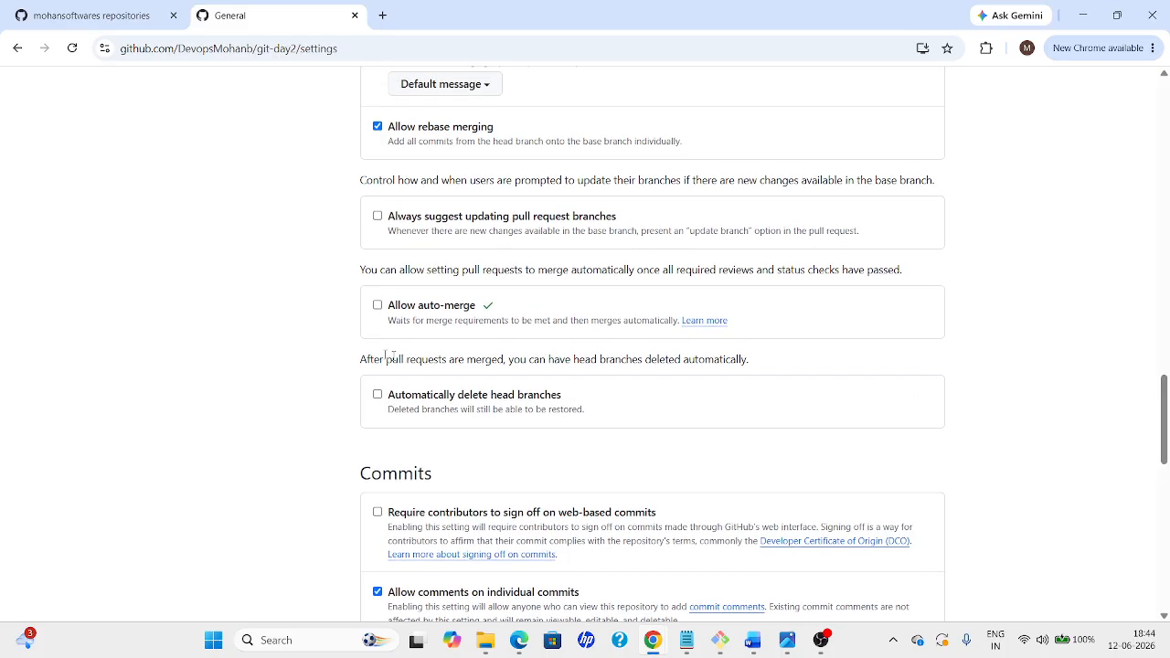
pyautogui.moveTo(358, 363); pyautogui.dragTo(780, 356)
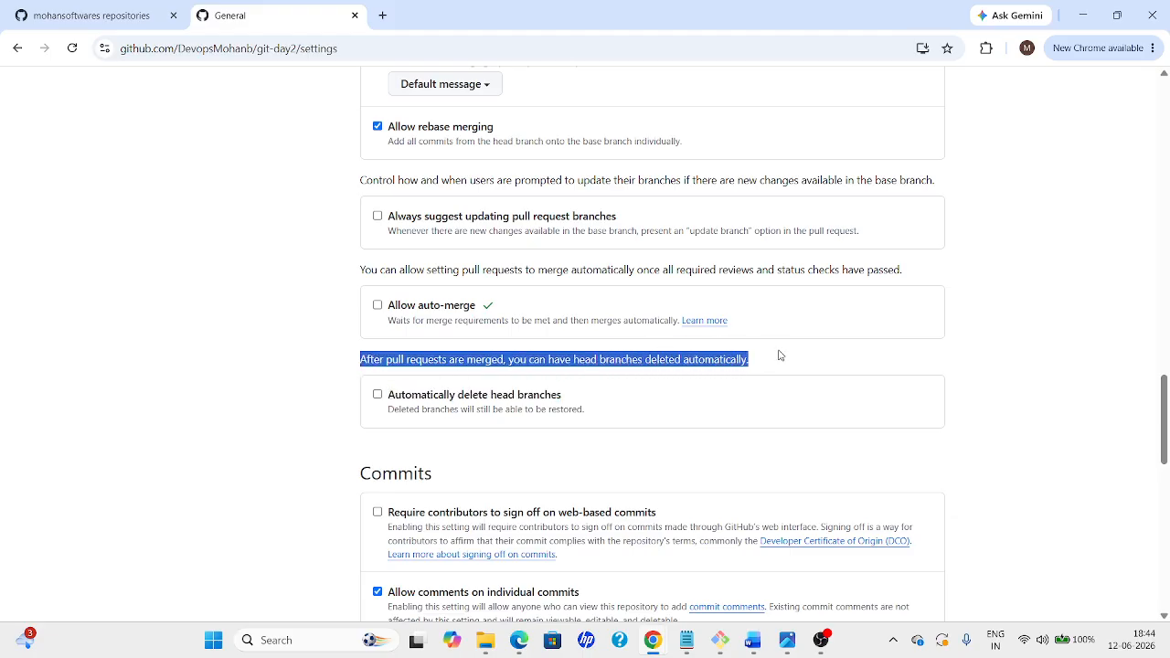
pyautogui.click(377, 395)
pyautogui.click(377, 395)
pyautogui.moveTo(1165, 403); pyautogui.dragTo(1129, 348)
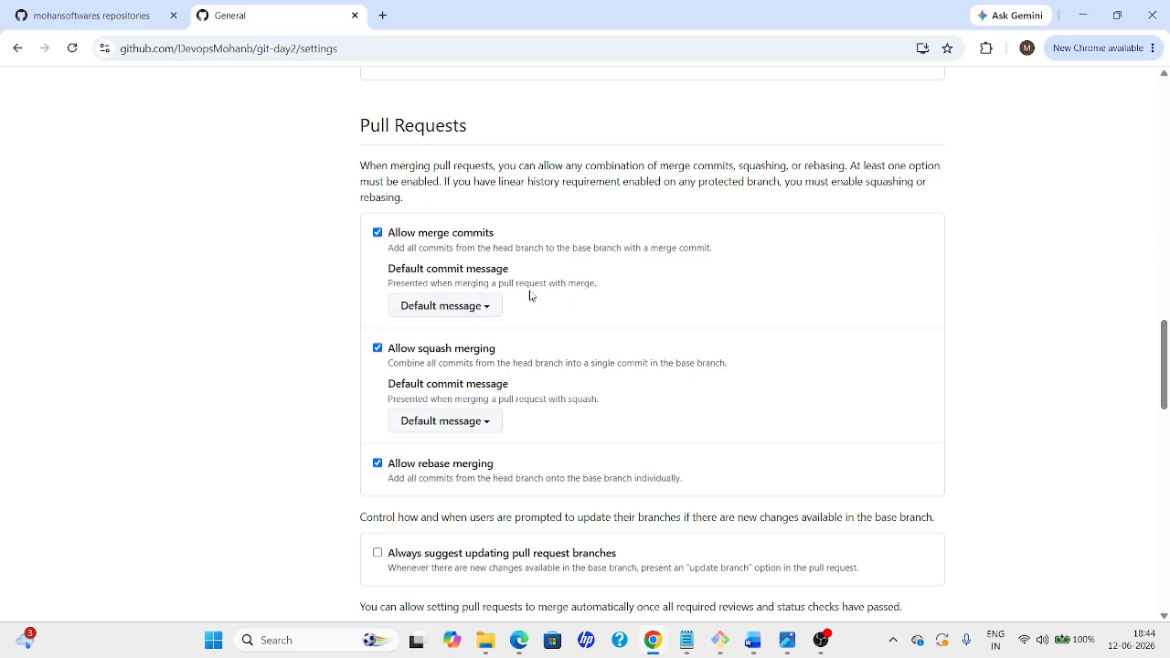
# - Try Pull request title for merge commit messages, then restore Default message
pyautogui.click(453, 309)
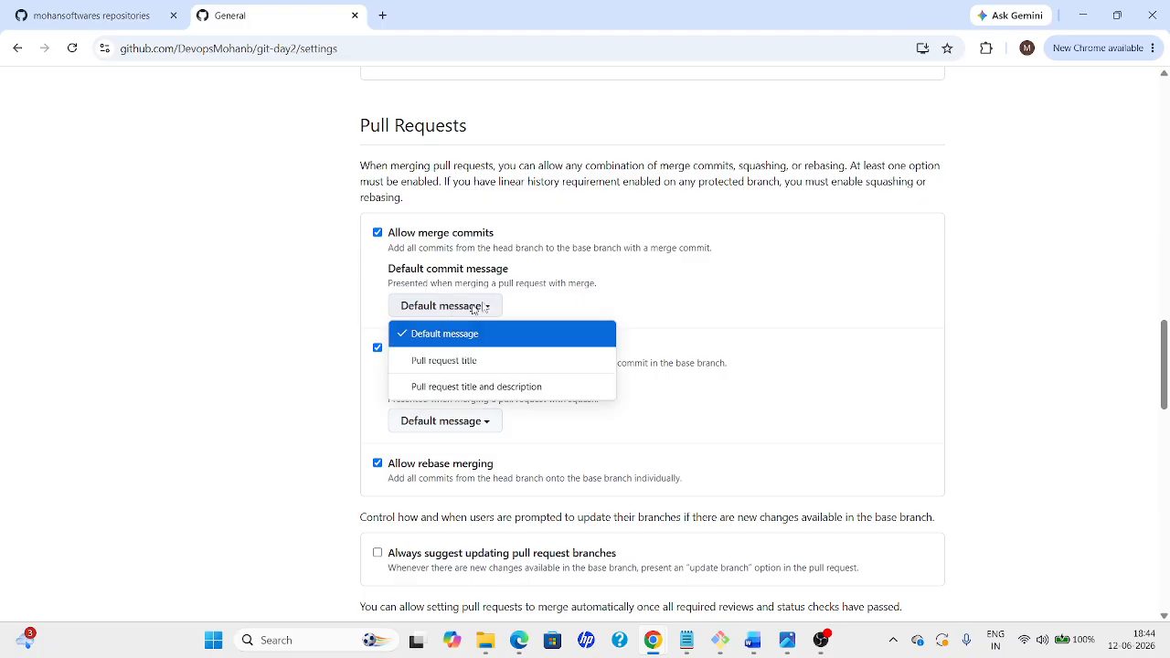
pyautogui.click(587, 285)
pyautogui.click(442, 313)
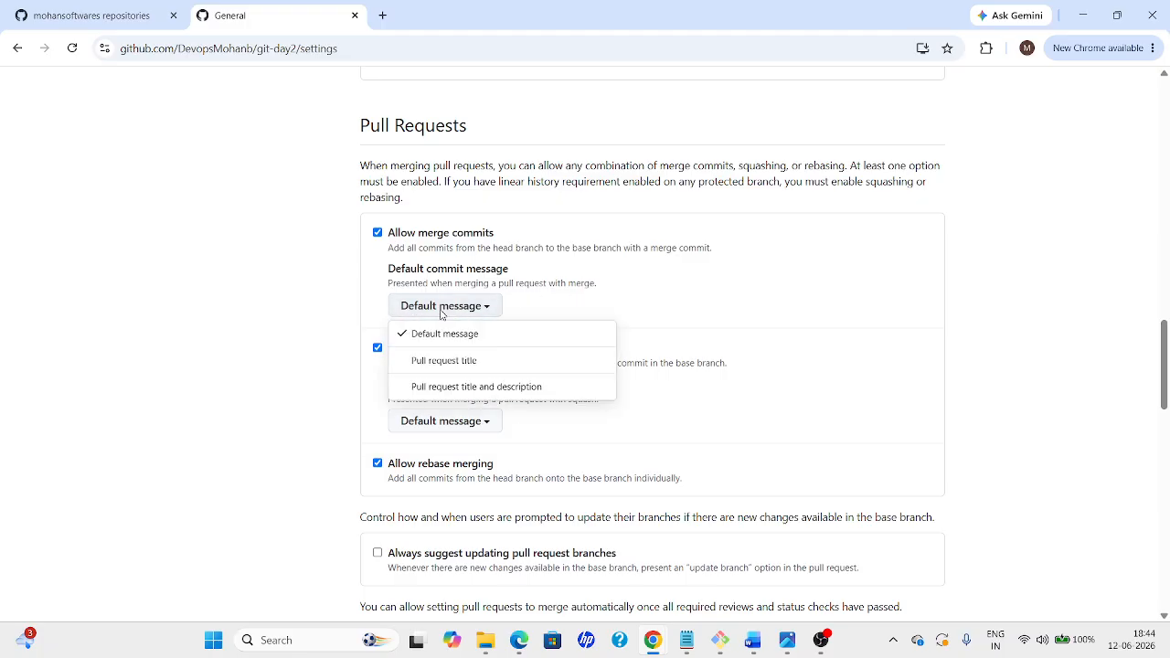
pyautogui.click(463, 364)
pyautogui.click(430, 313)
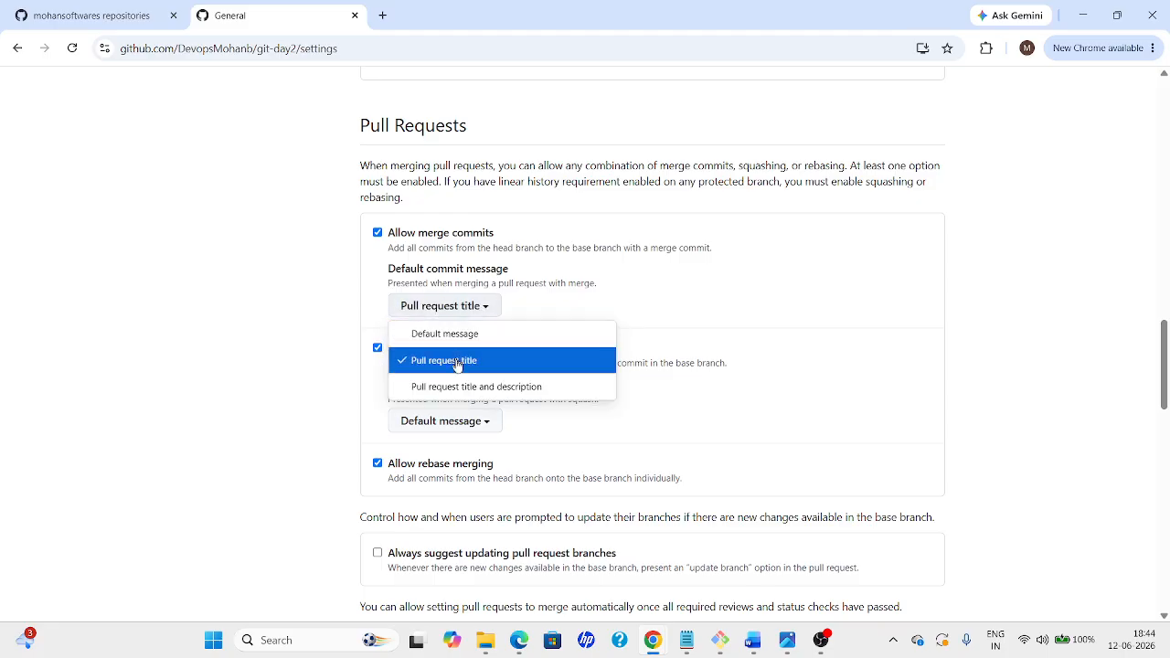
pyautogui.click(432, 336)
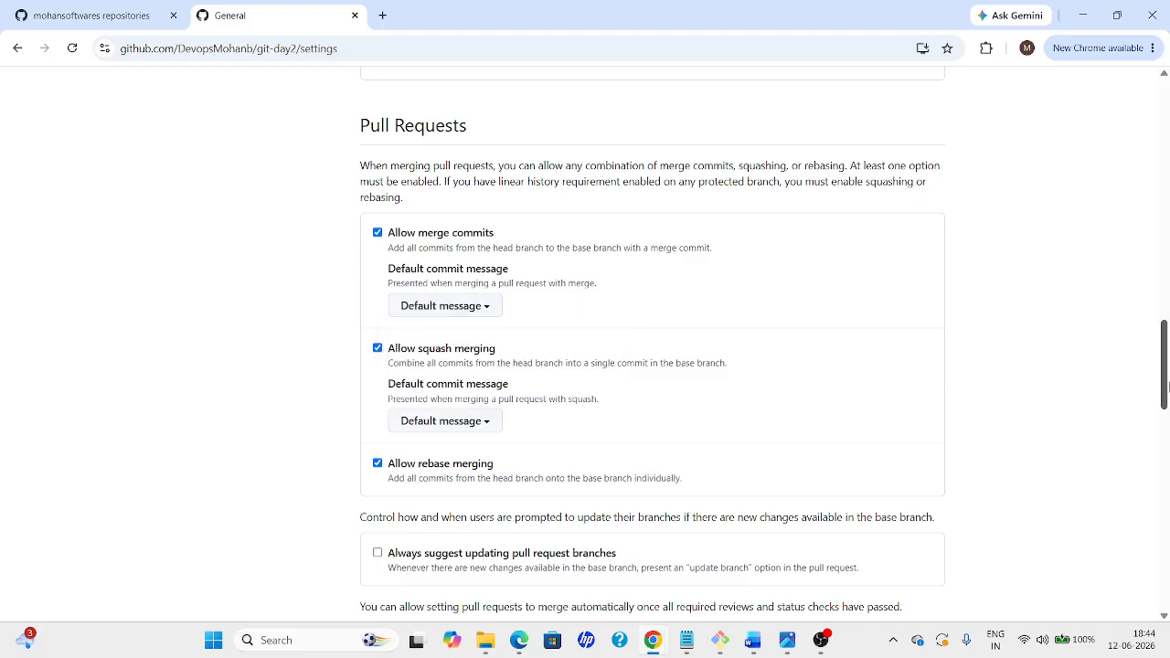
# - Briefly enable the per-push branch and tag limit at 5, then switch it off
pyautogui.moveTo(1166, 384); pyautogui.dragTo(1166, 532)
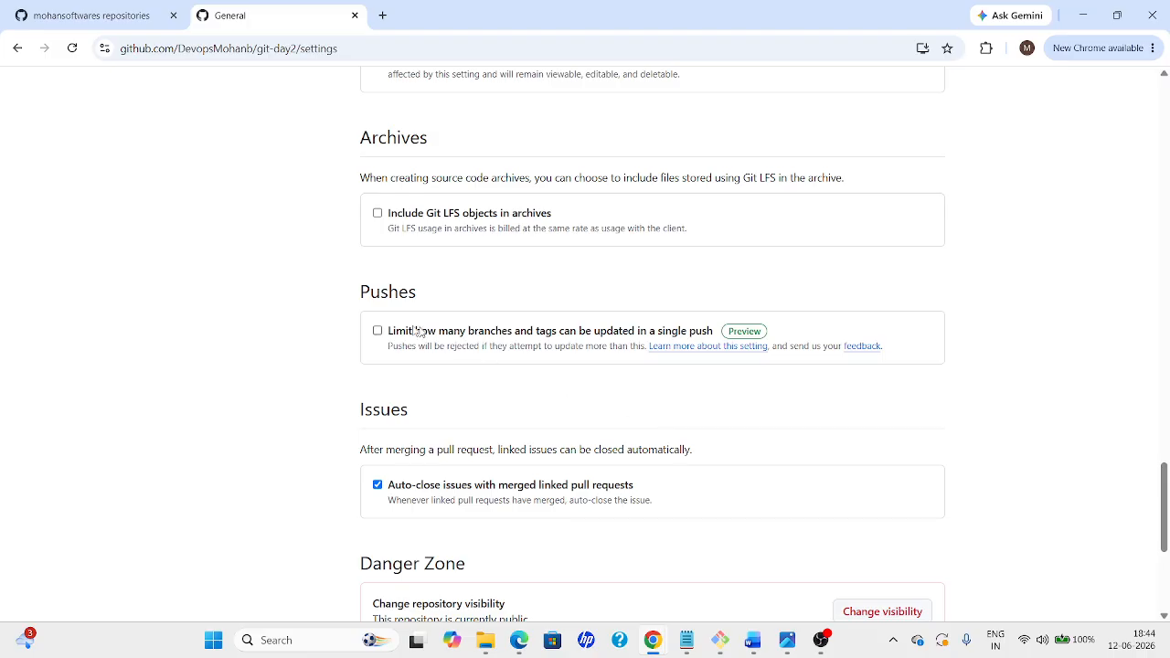
pyautogui.moveTo(360, 292); pyautogui.dragTo(465, 302)
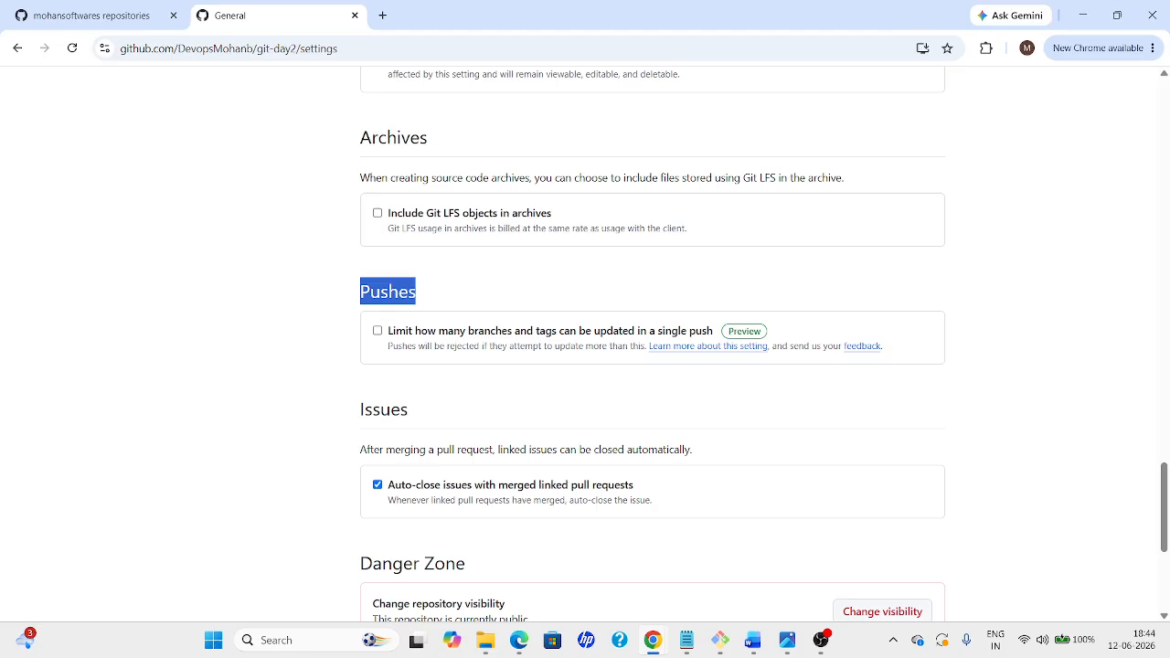
pyautogui.click(377, 331)
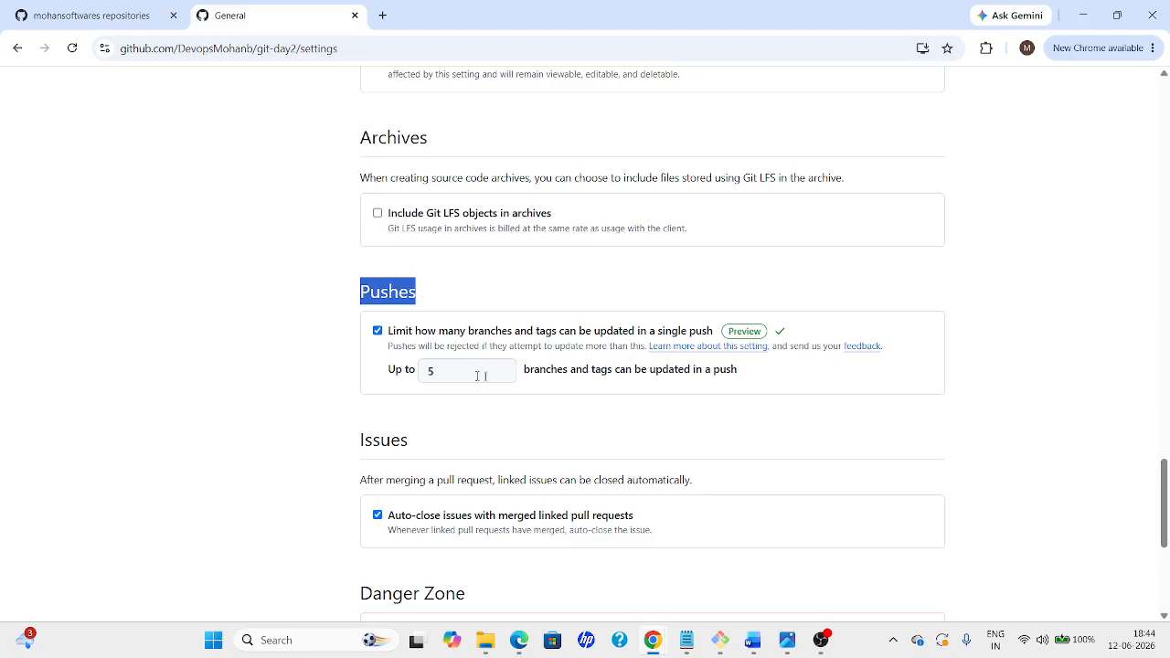
pyautogui.click(432, 371)
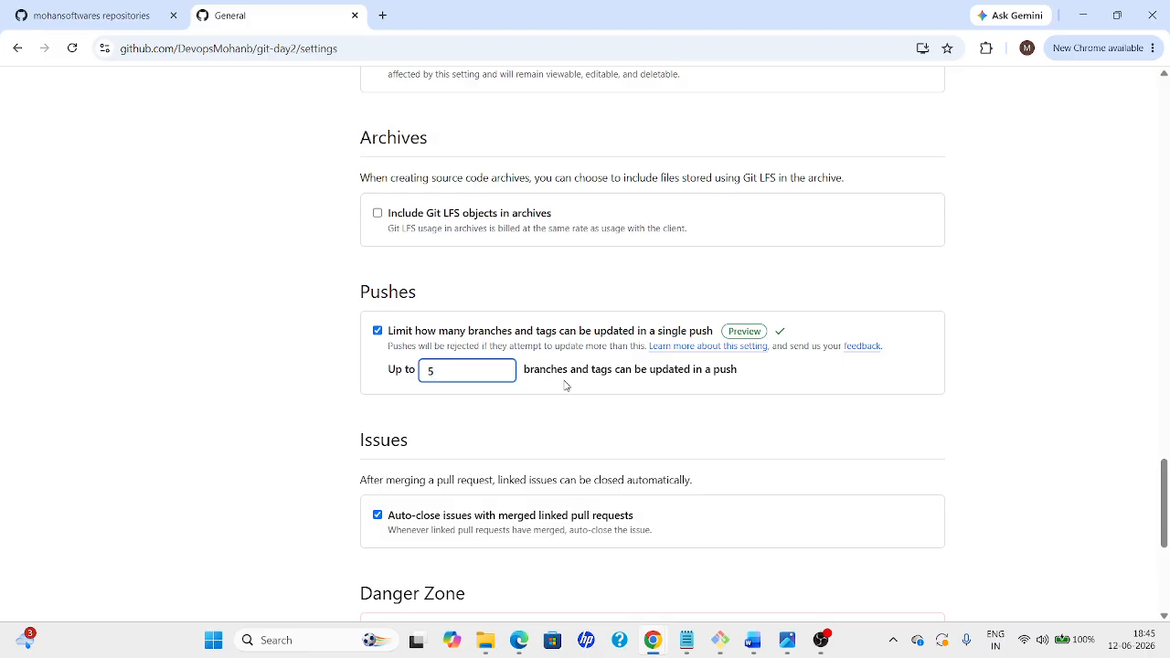
pyautogui.press('BackSpace')
pyautogui.write('2')
pyautogui.press('BackSpace')
pyautogui.write('5')
pyautogui.click(377, 332)
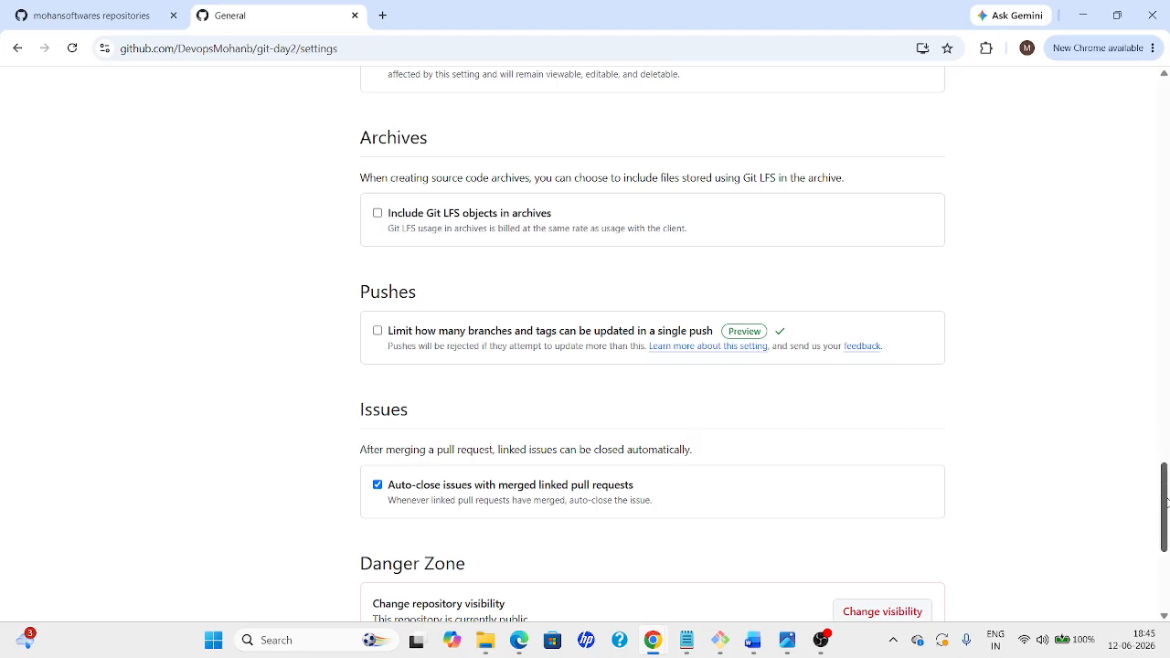
pyautogui.moveTo(1165, 494); pyautogui.dragTo(1166, 557)
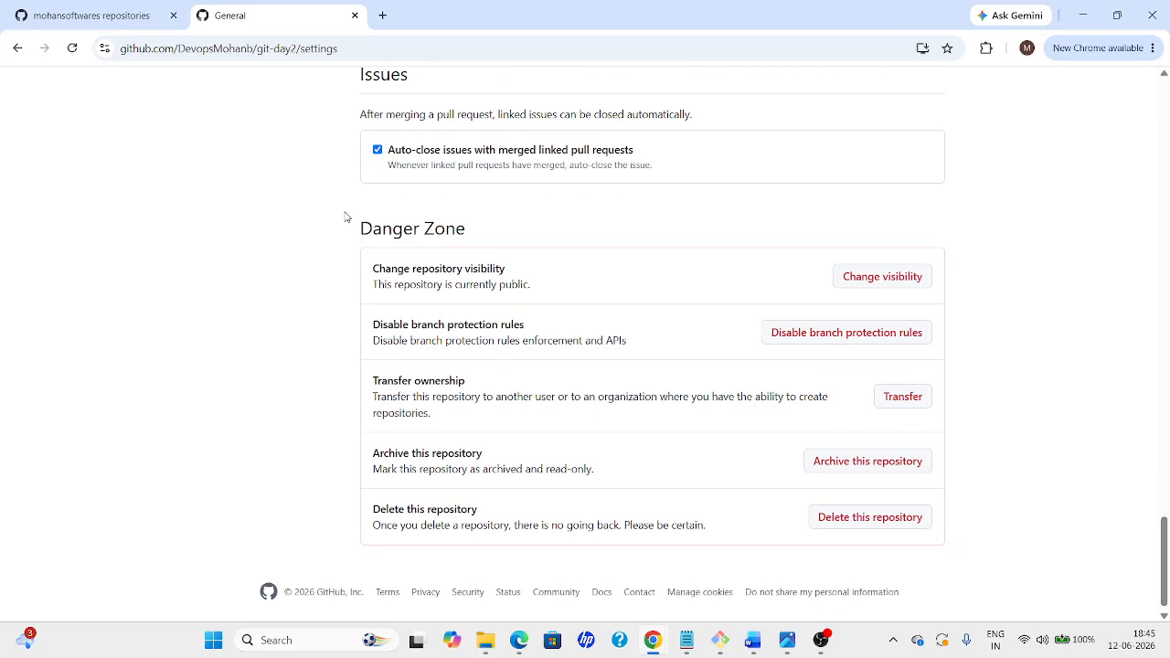
pyautogui.moveTo(343, 216); pyautogui.dragTo(987, 480)
pyautogui.click(1068, 545)
pyautogui.moveTo(359, 229); pyautogui.dragTo(536, 244)
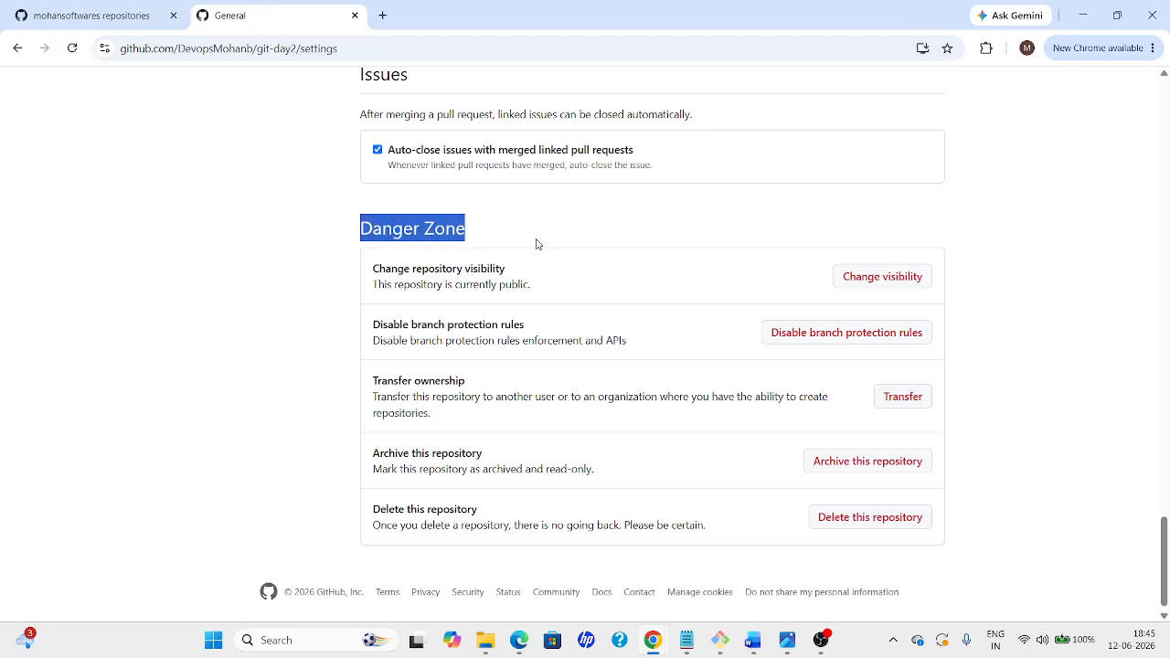
pyautogui.moveTo(370, 269); pyautogui.dragTo(549, 271)
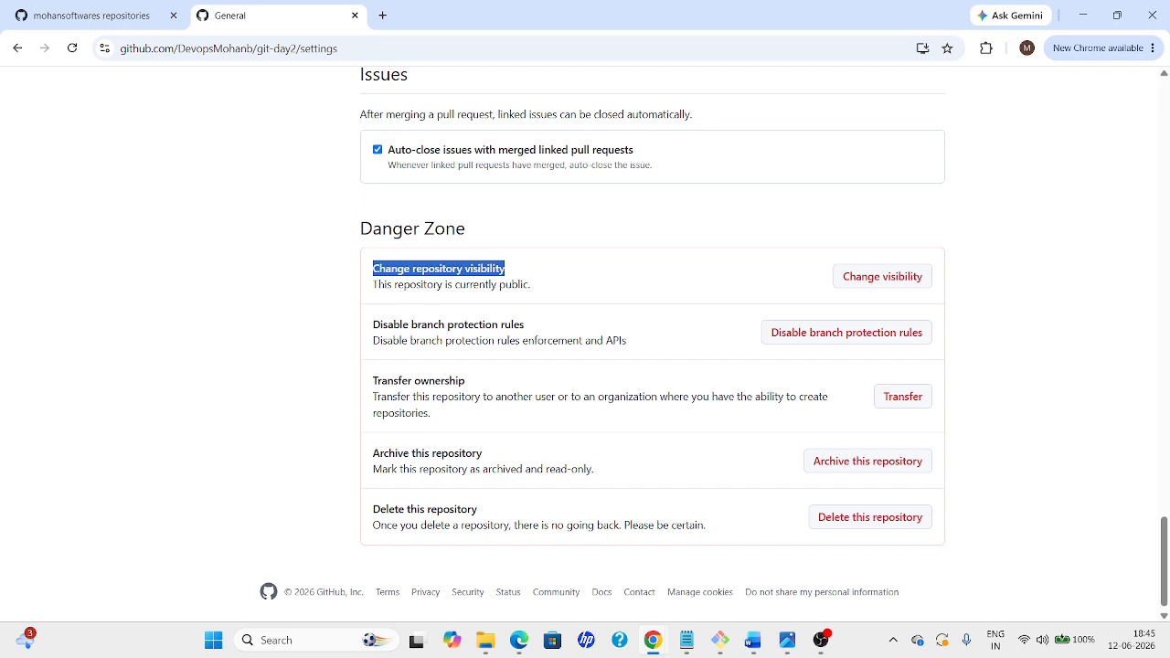
pyautogui.click(928, 282)
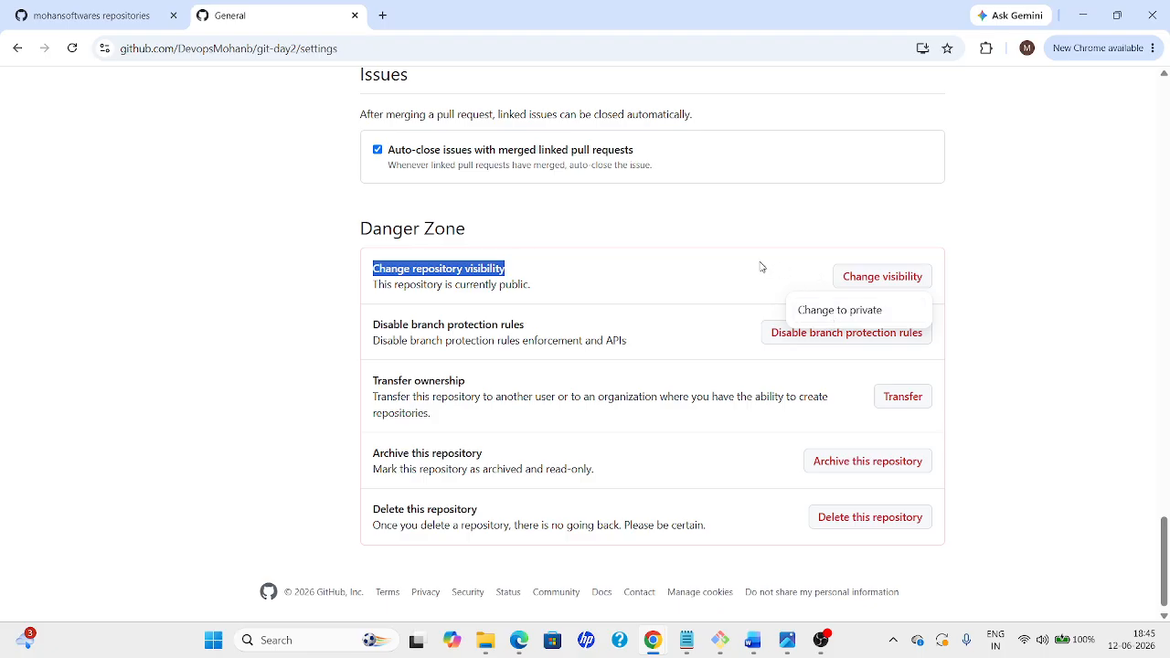
pyautogui.click(562, 319)
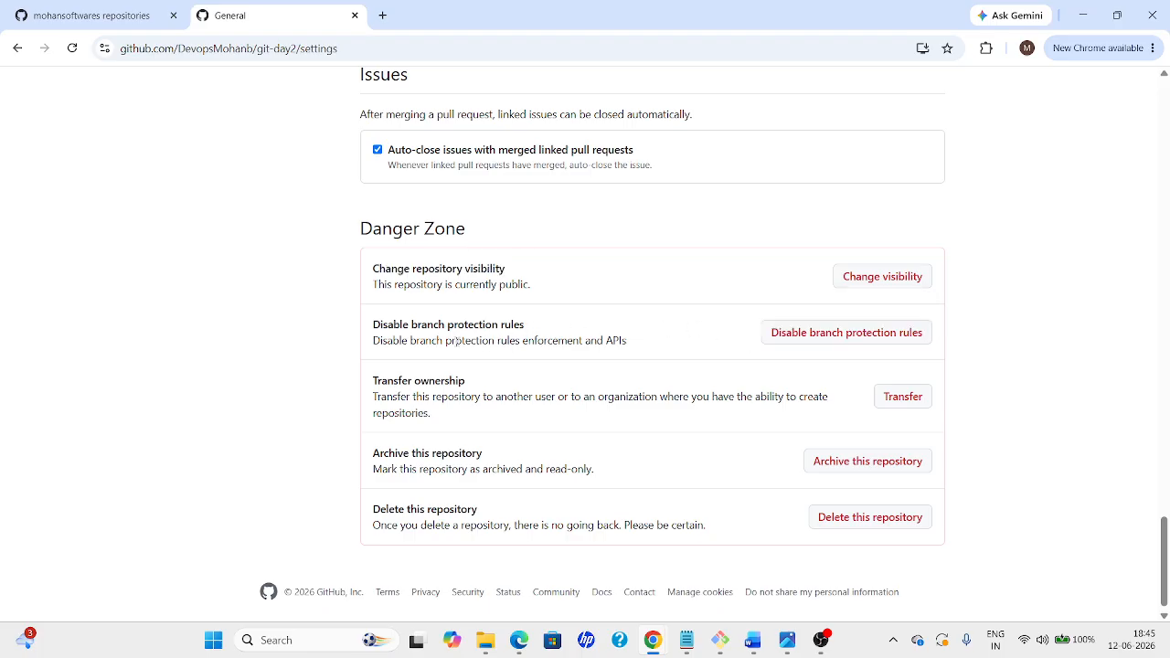
pyautogui.moveTo(372, 343); pyautogui.dragTo(639, 347)
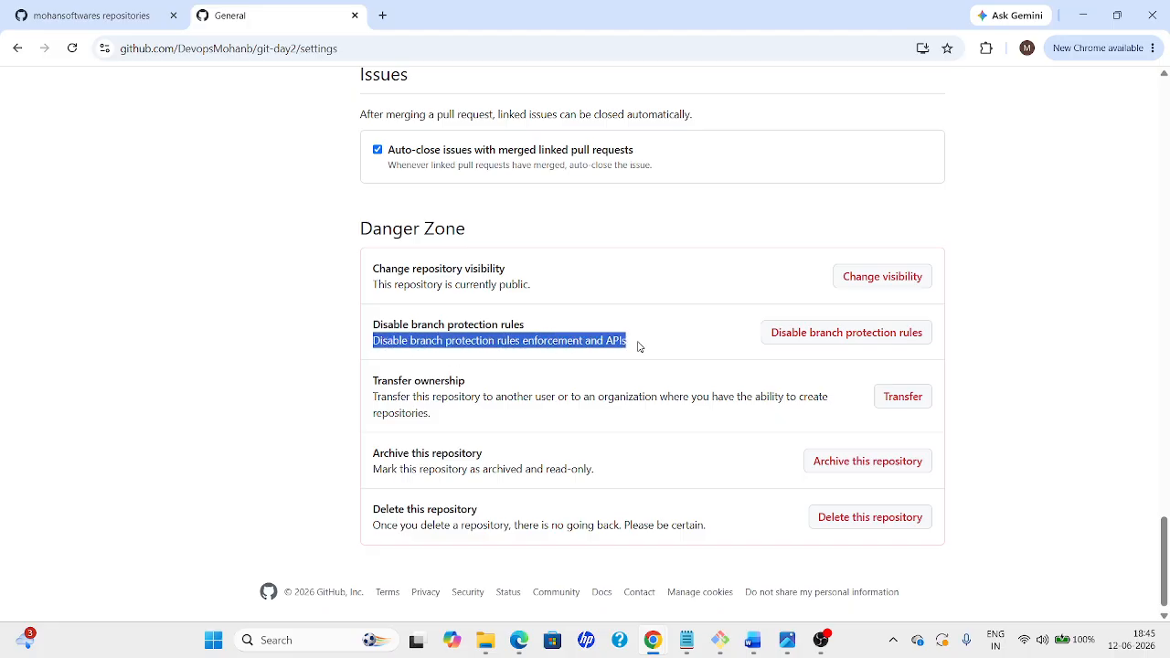
pyautogui.click(850, 334)
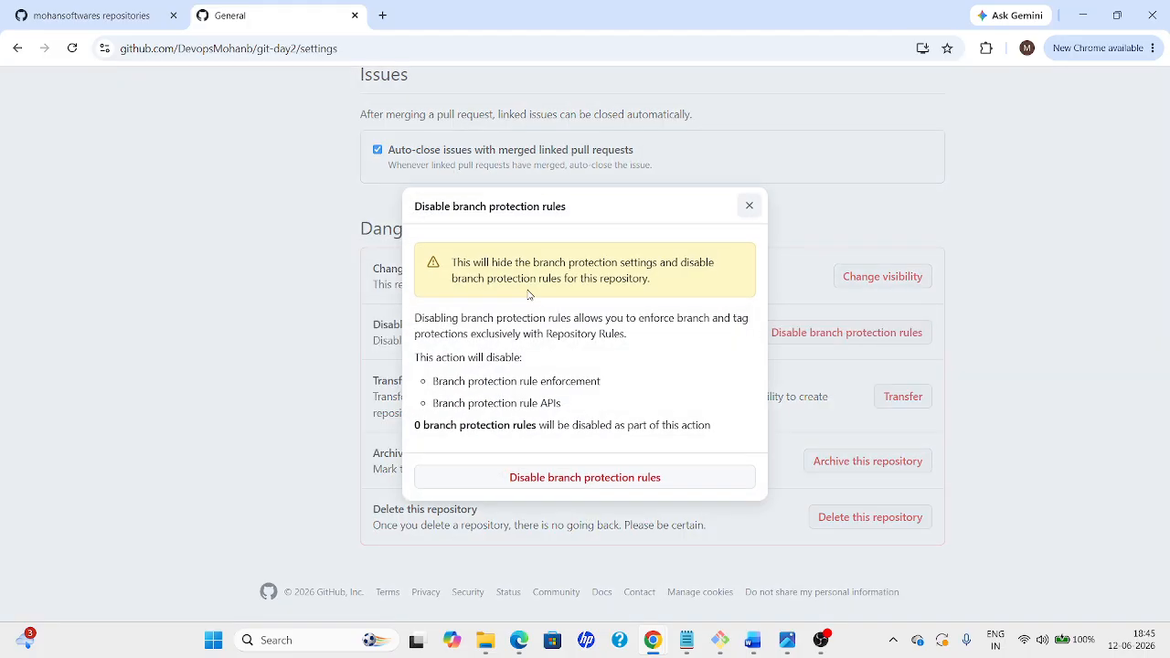
pyautogui.moveTo(451, 262); pyautogui.dragTo(666, 280)
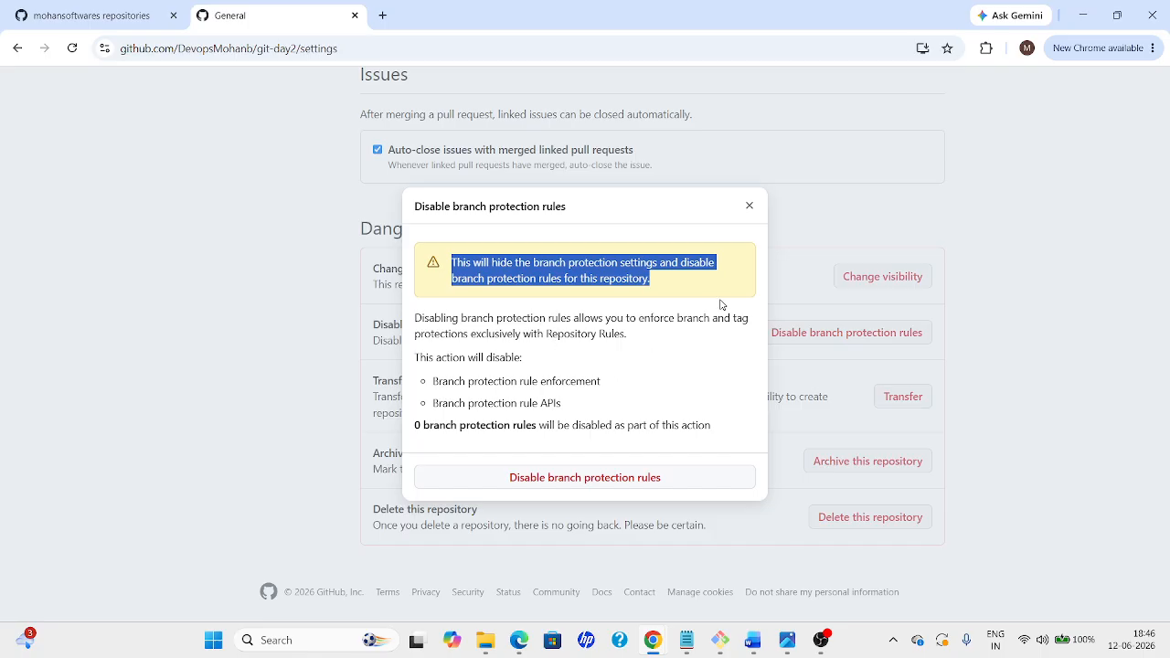
pyautogui.click(750, 208)
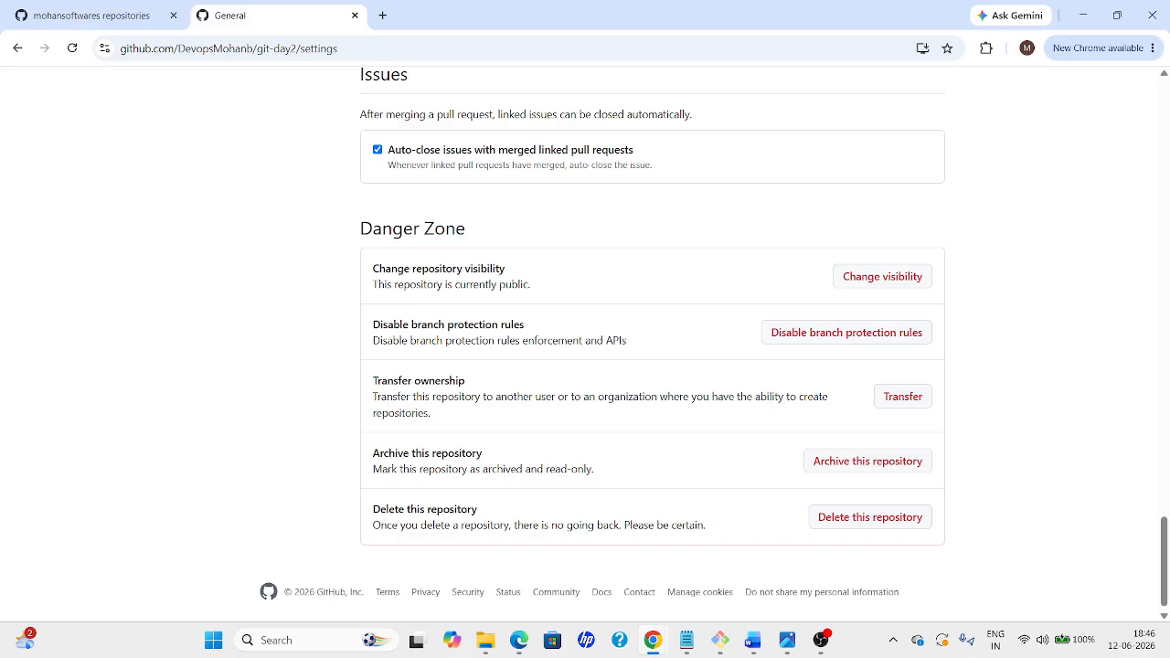
pyautogui.moveTo(373, 379); pyautogui.dragTo(503, 414)
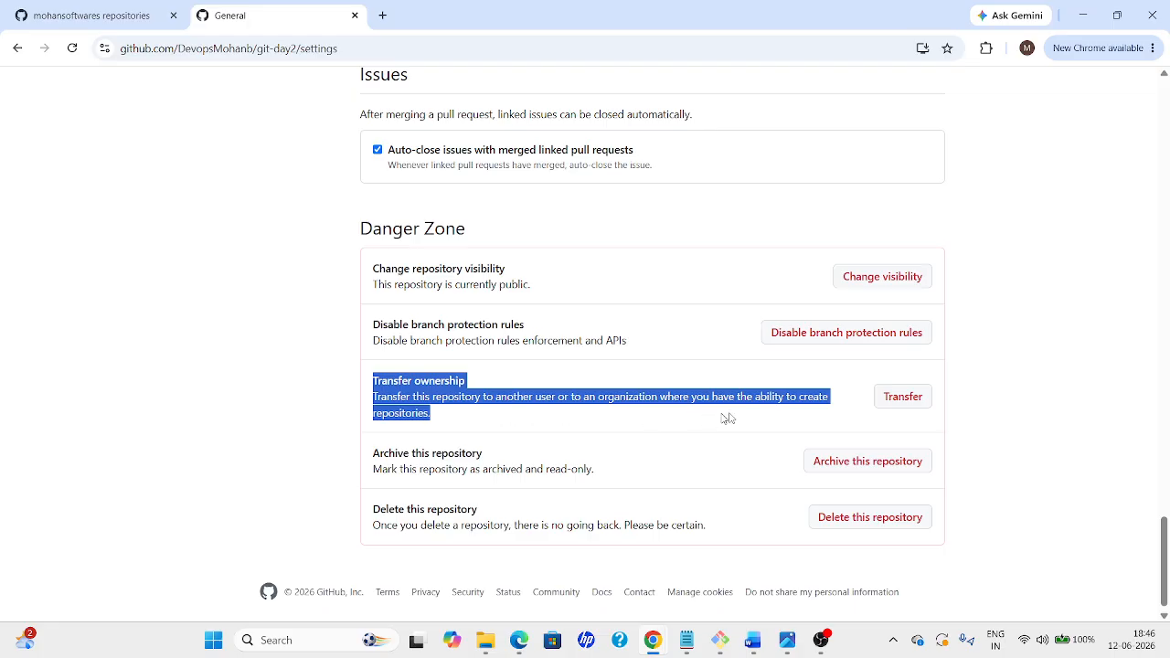
# - Open git-day2's Transfer page and browse the owner dropdown and both new-owner options
pyautogui.click(929, 398)
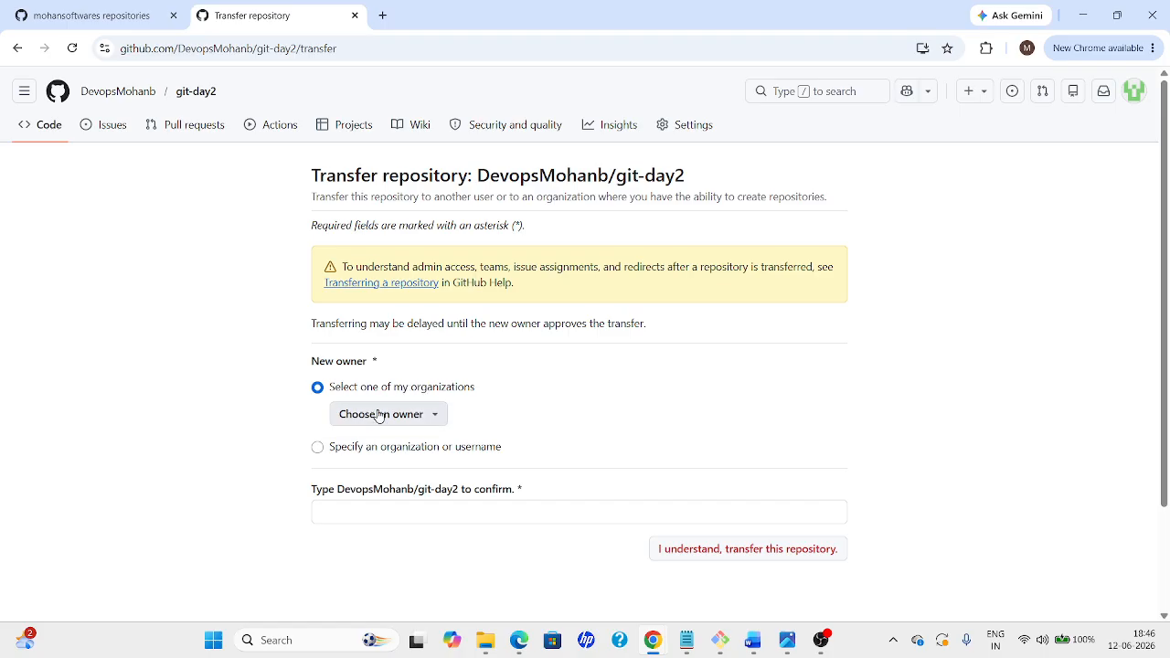
pyautogui.click(378, 413)
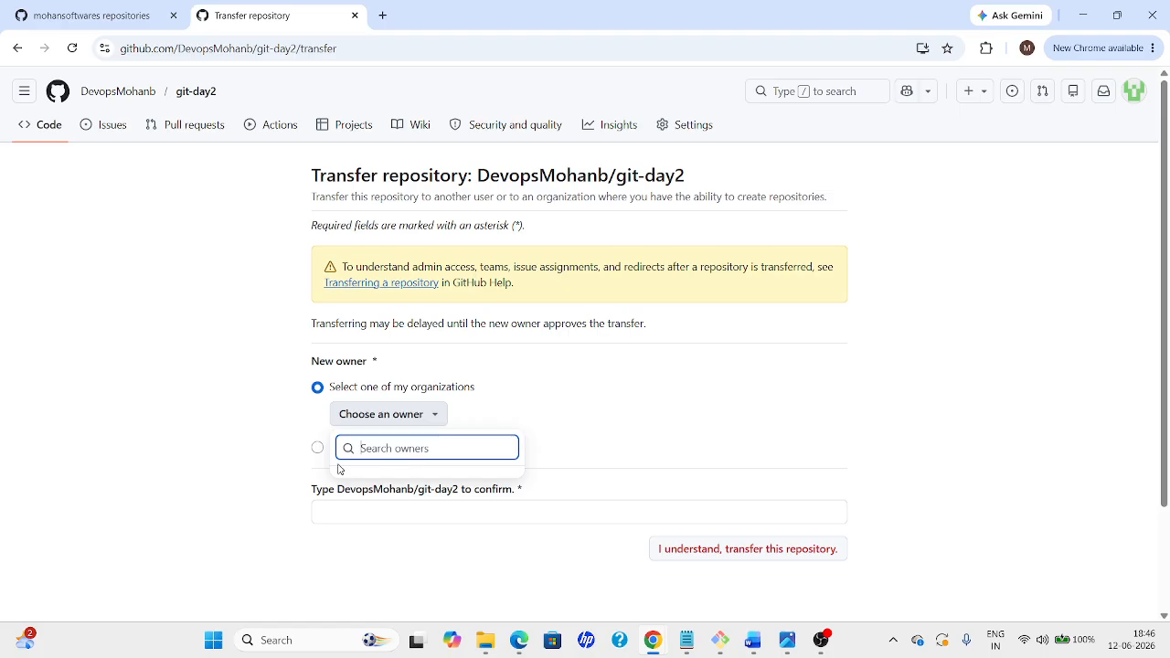
pyautogui.click(705, 429)
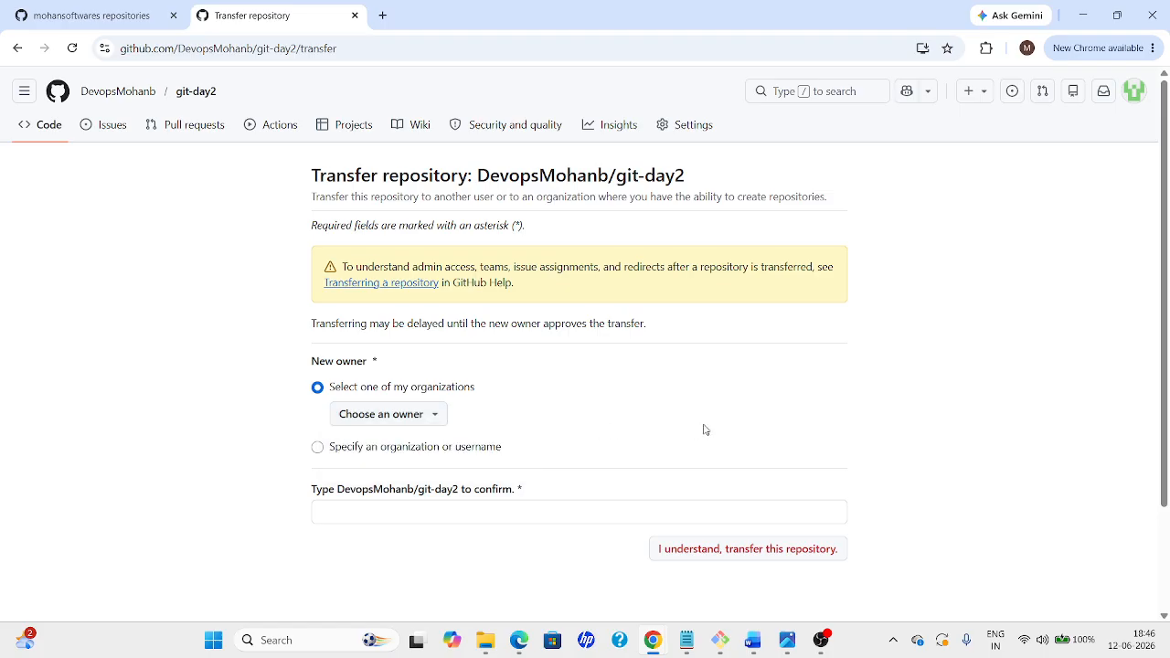
pyautogui.click(428, 447)
pyautogui.click(320, 390)
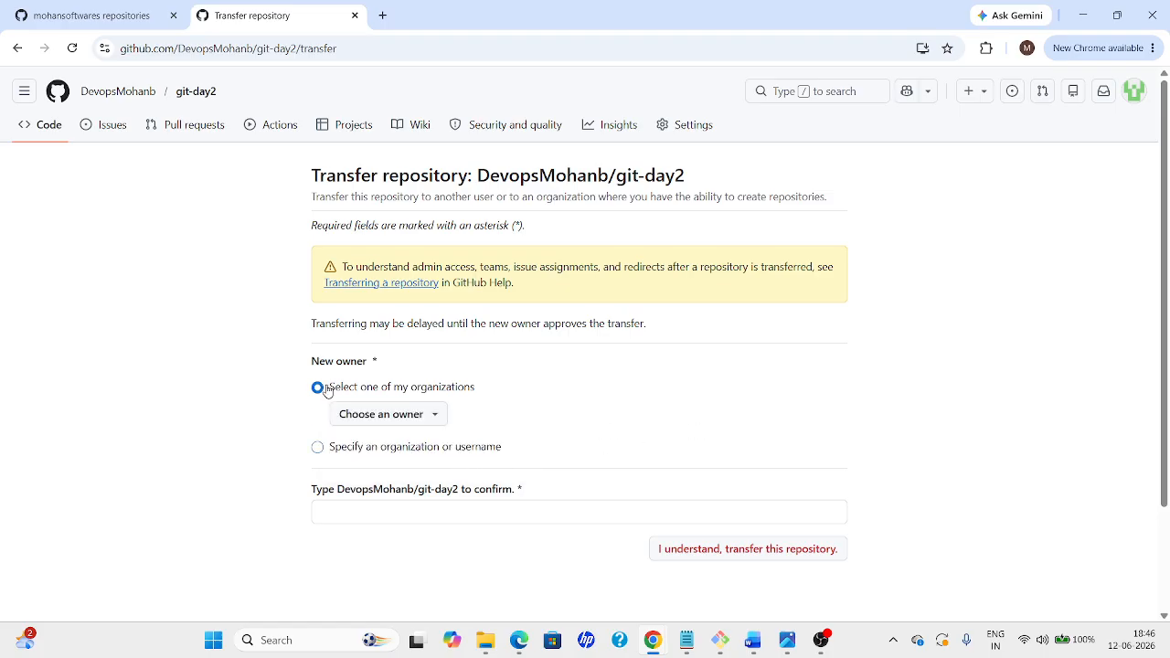
pyautogui.click(1134, 95)
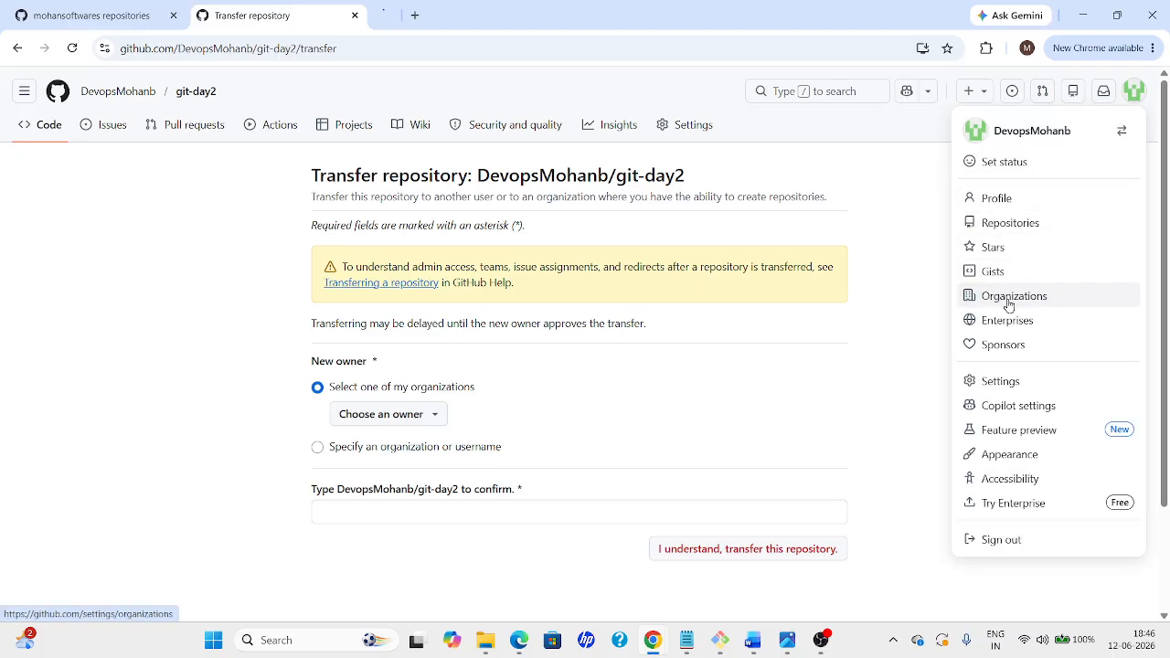
# - Go to the account's organizations, start a new one and review the plan add-ons like Codespaces Access
pyautogui.click(420, 15)
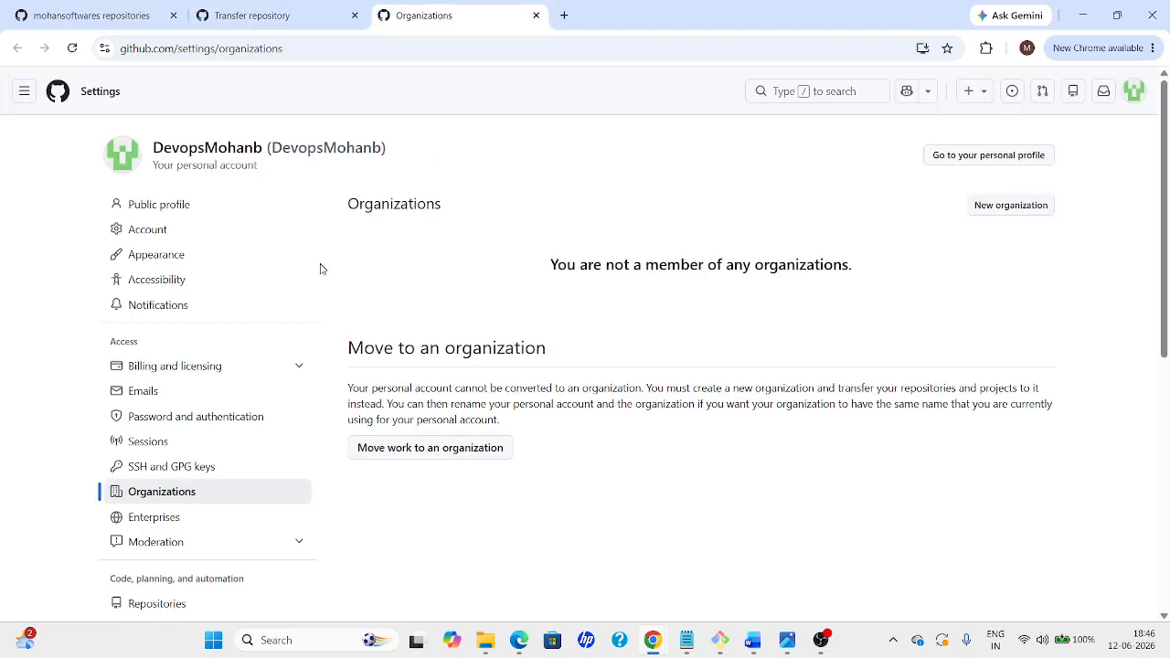
pyautogui.moveTo(704, 264); pyautogui.dragTo(778, 264)
pyautogui.click(1027, 214)
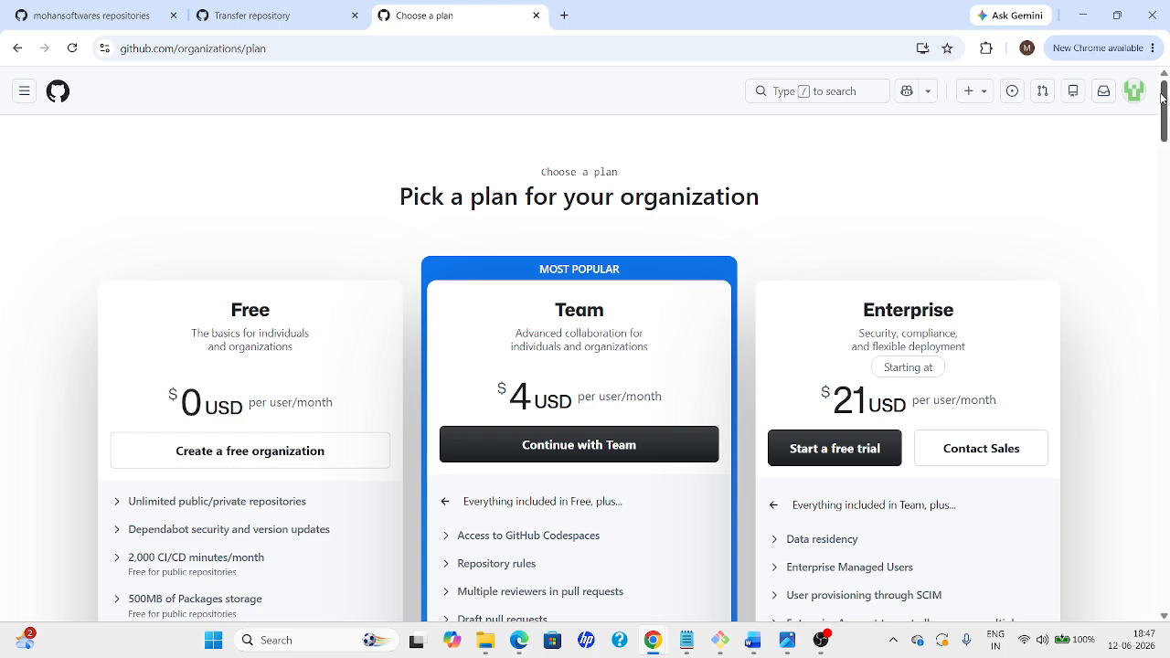
pyautogui.moveTo(1165, 111); pyautogui.dragTo(1165, 78)
pyautogui.scroll(-5, 1165, 92)
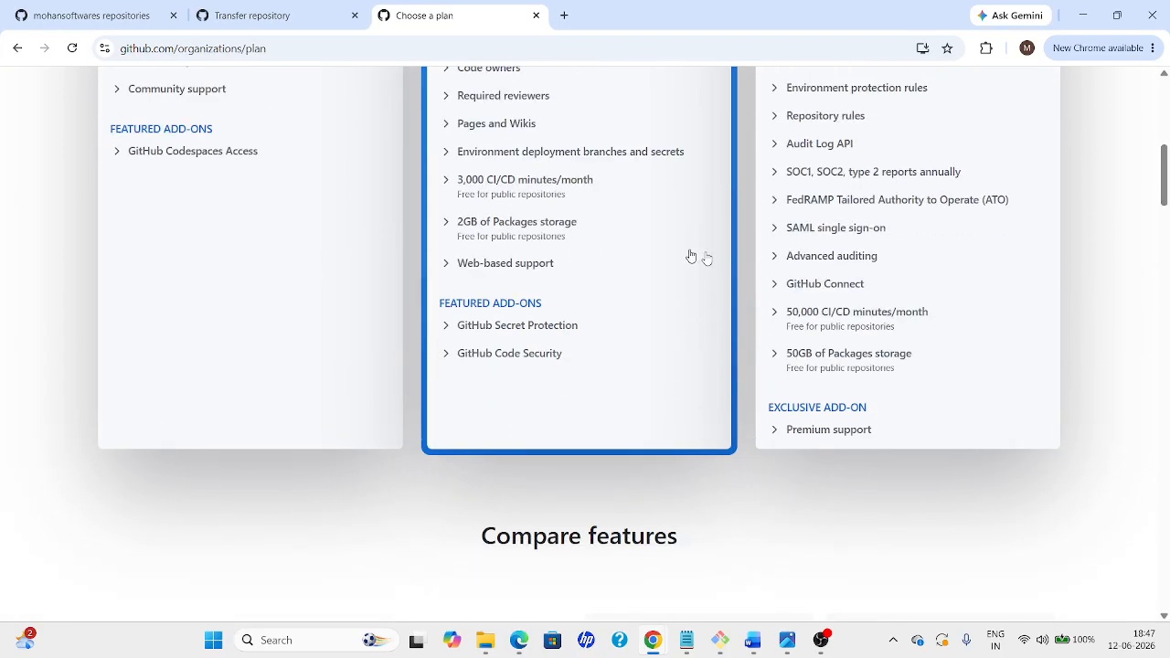
pyautogui.click(133, 153)
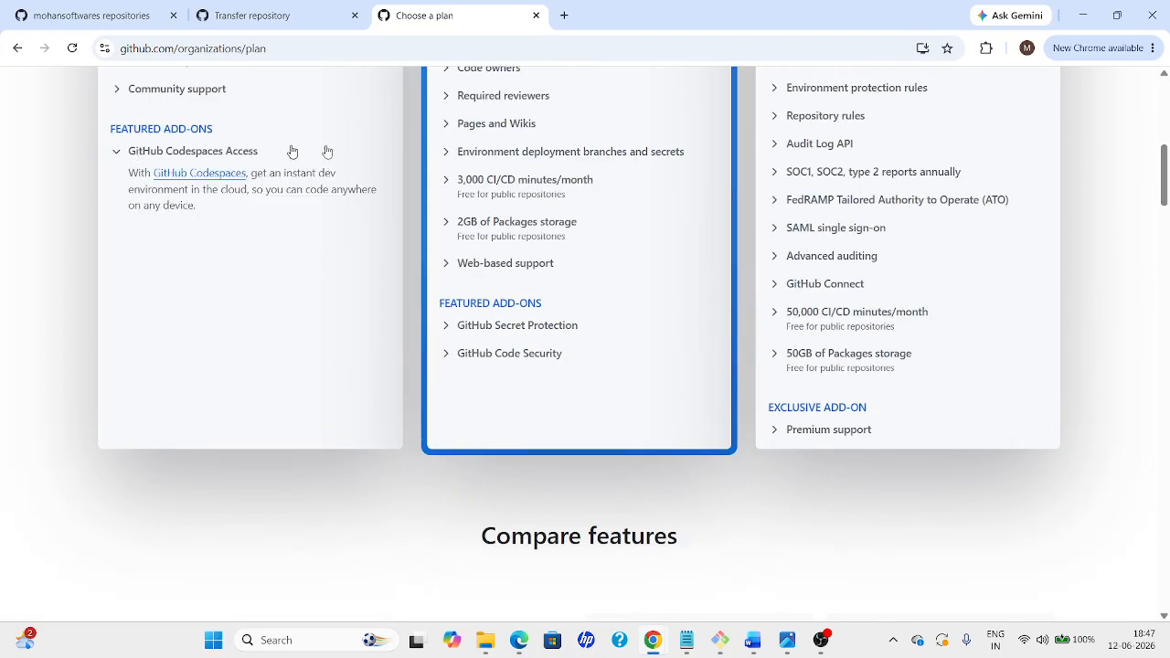
pyautogui.click(1166, 124)
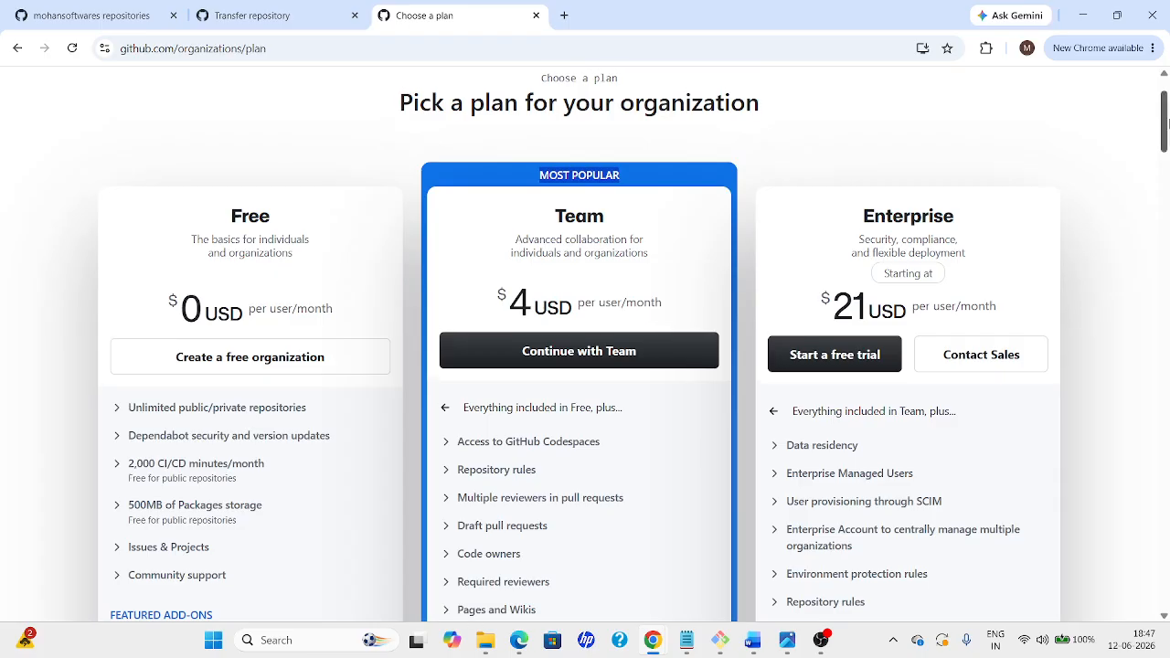
pyautogui.scroll(1, 1165, 119)
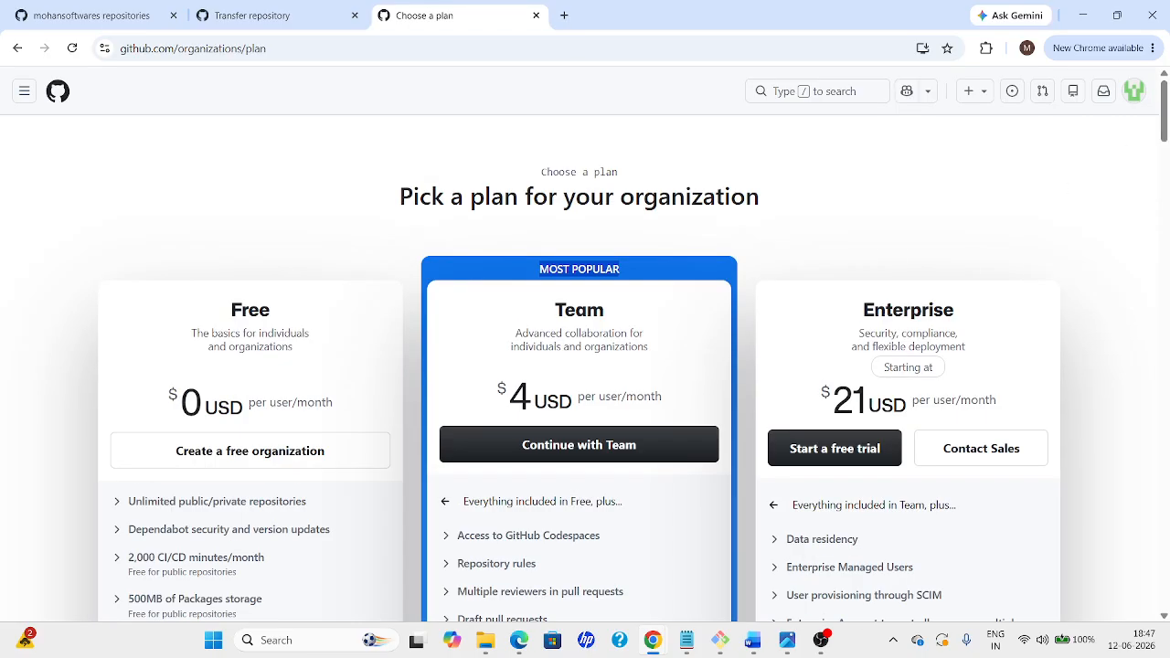
pyautogui.scroll(-4, 904, 350)
# - Peek at the SOC1, SOC2 reports feature, then choose the Free plan
pyautogui.click(853, 350)
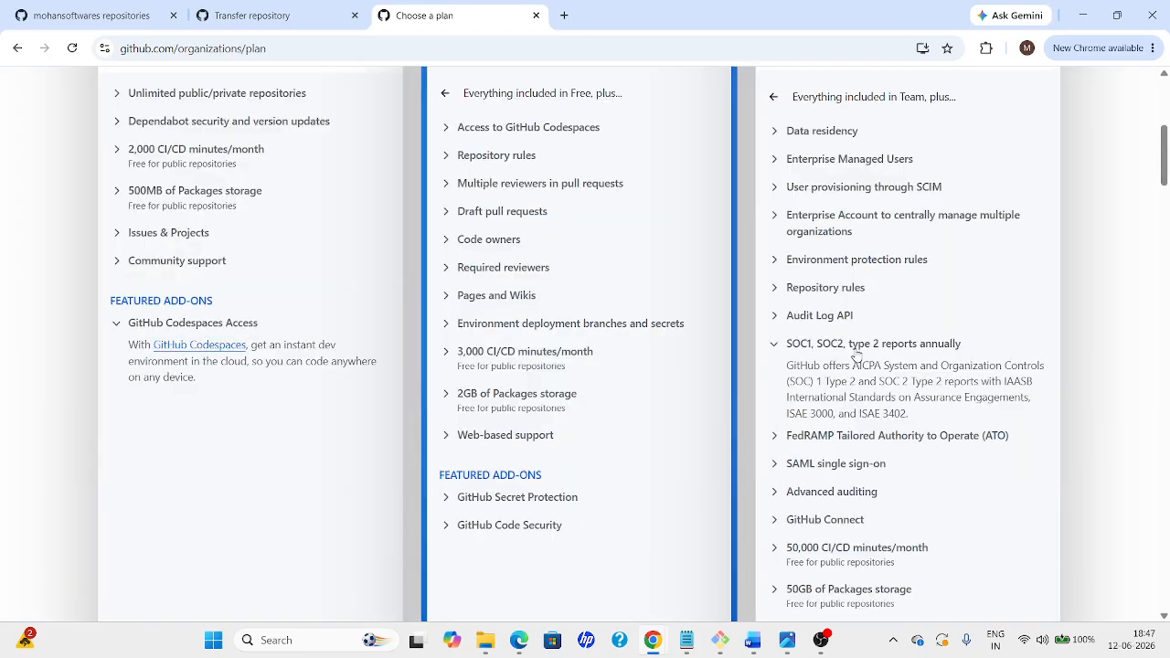
pyautogui.click(920, 344)
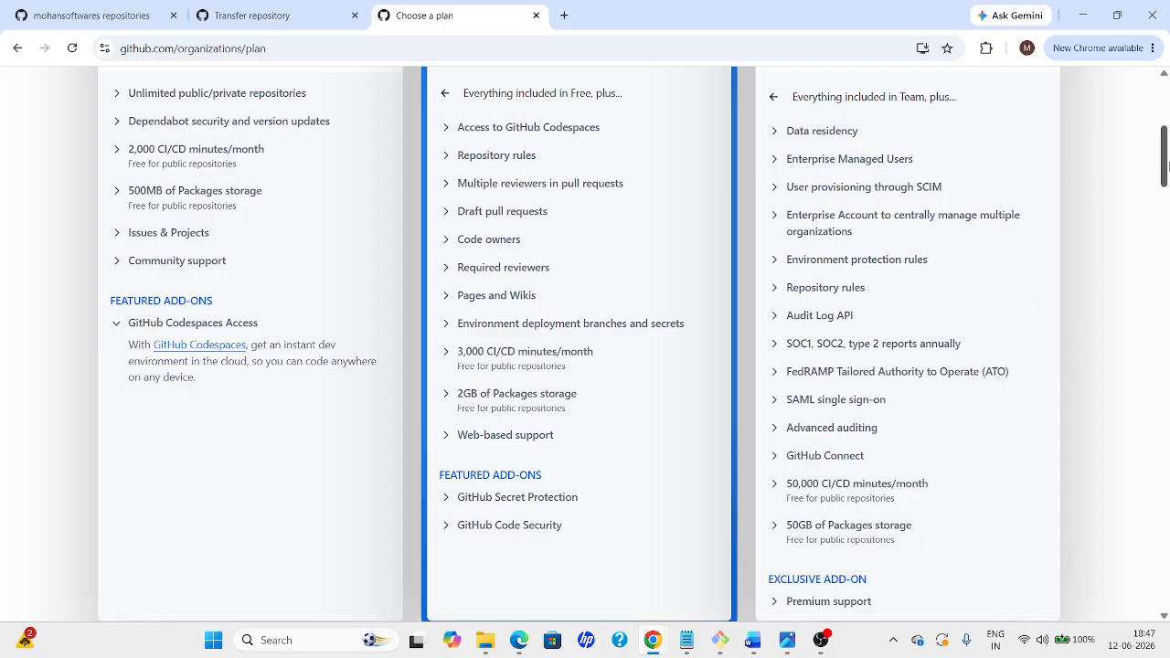
pyautogui.moveTo(1164, 167); pyautogui.dragTo(1142, 216)
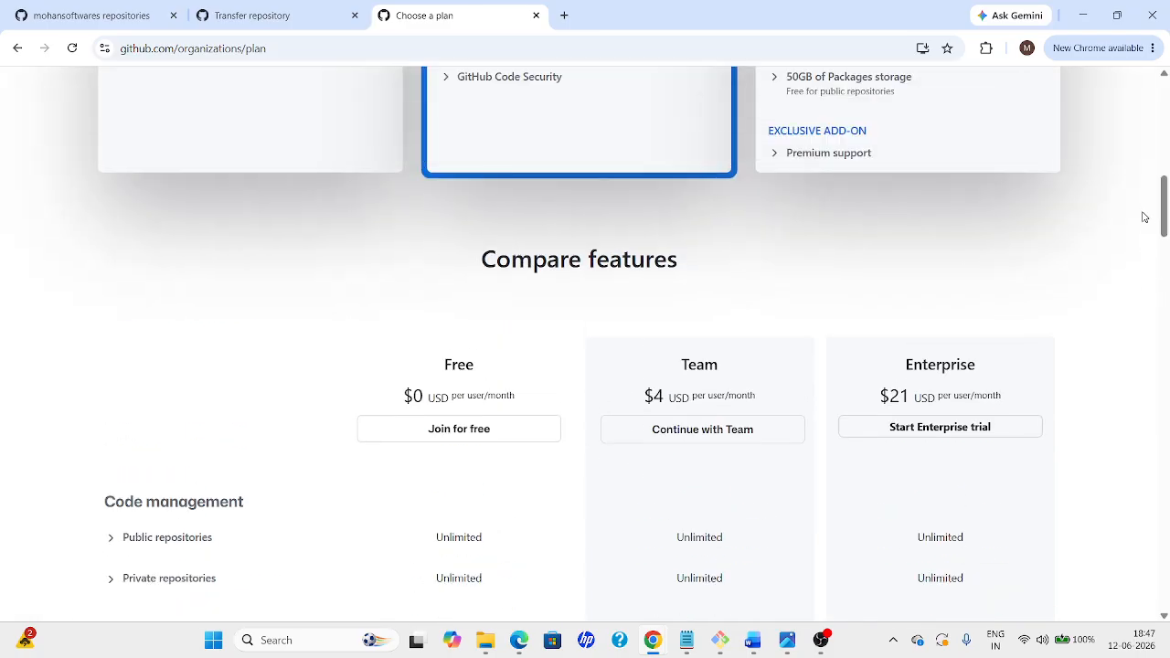
pyautogui.click(460, 437)
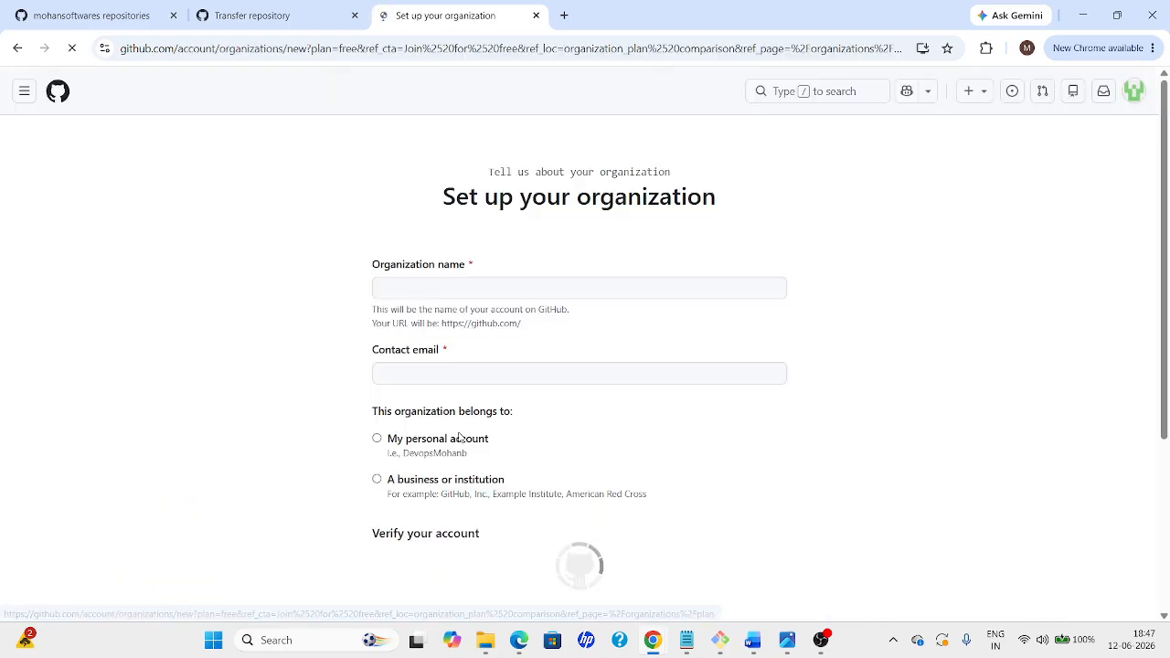
pyautogui.click(439, 285)
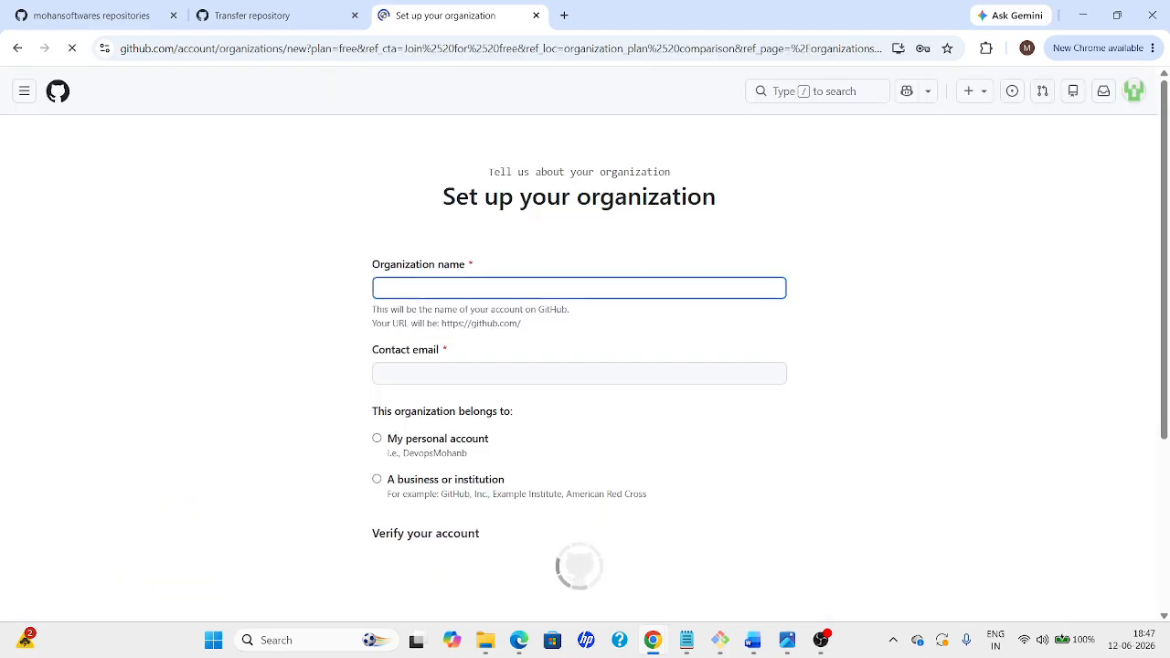
# - Enter organization name TechwondersDevops, the contact e-mail, and business owner TechwondersDevops
pyautogui.write('TechwondersDe')
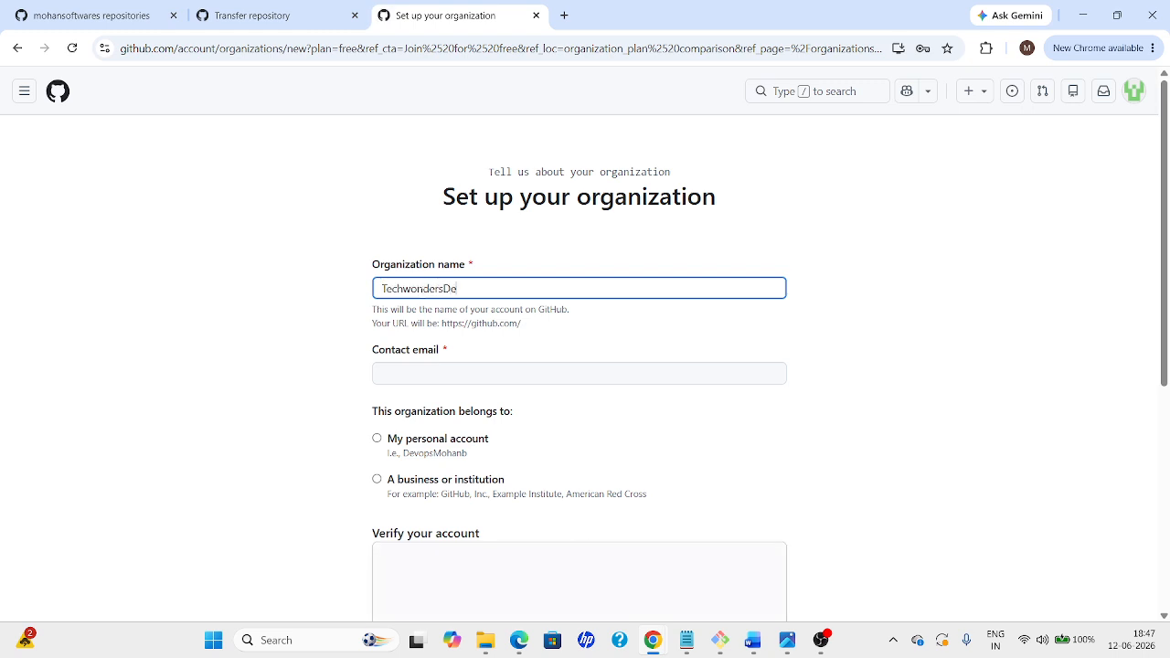
pyautogui.write('vops')
pyautogui.click(465, 367)
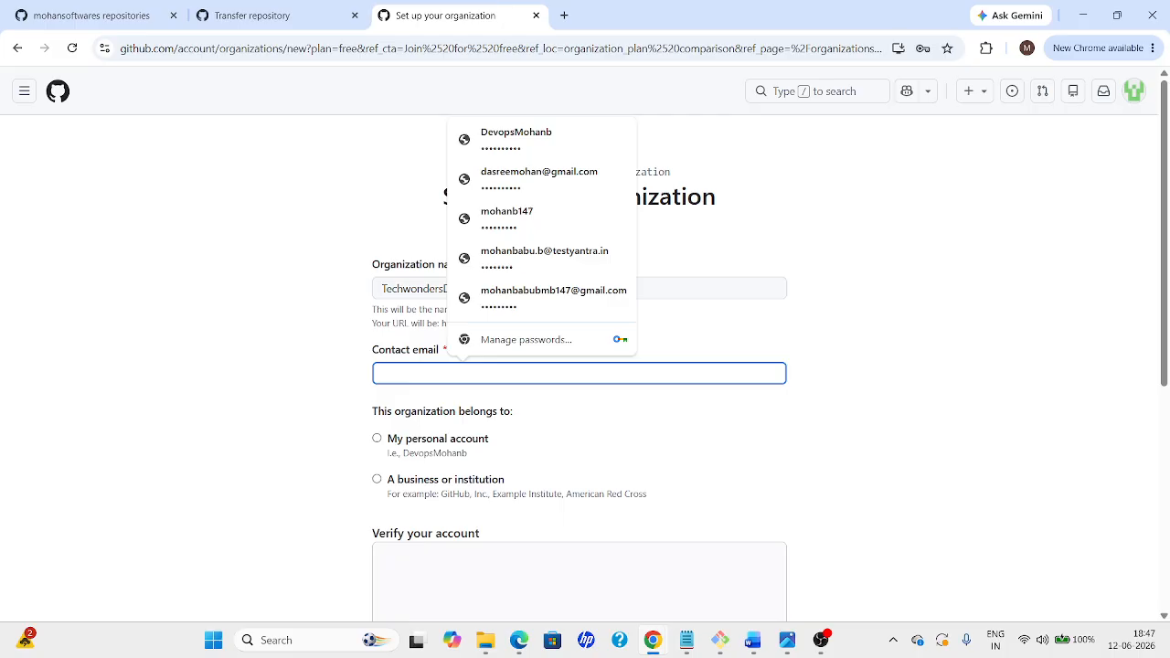
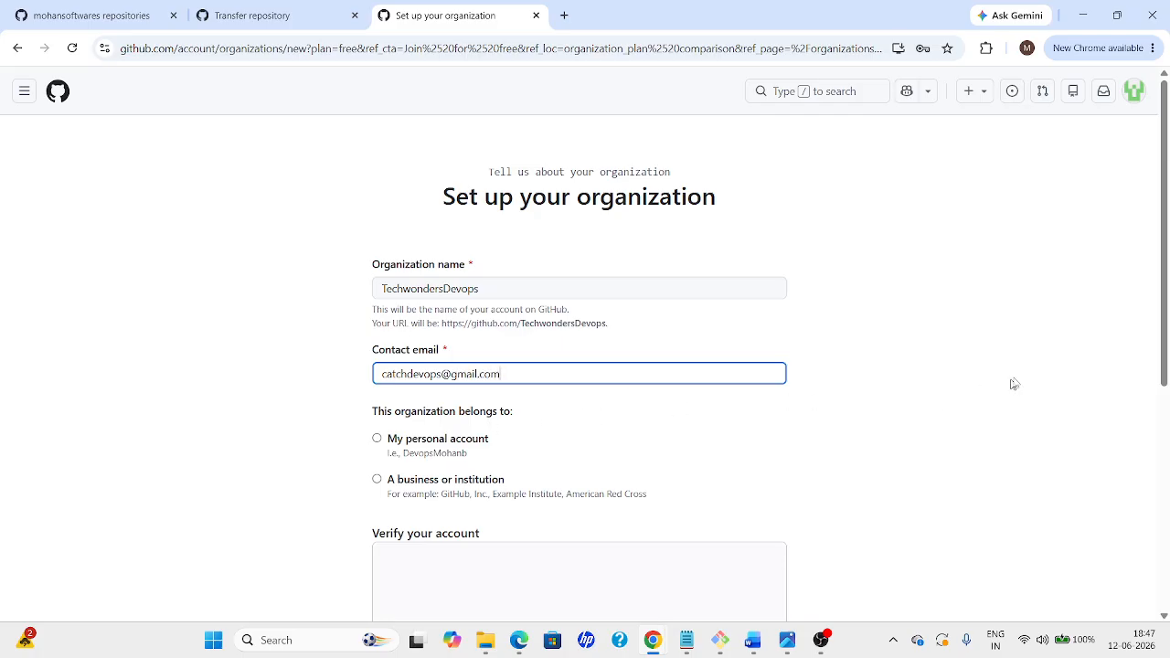
pyautogui.moveTo(1167, 312); pyautogui.dragTo(1166, 365)
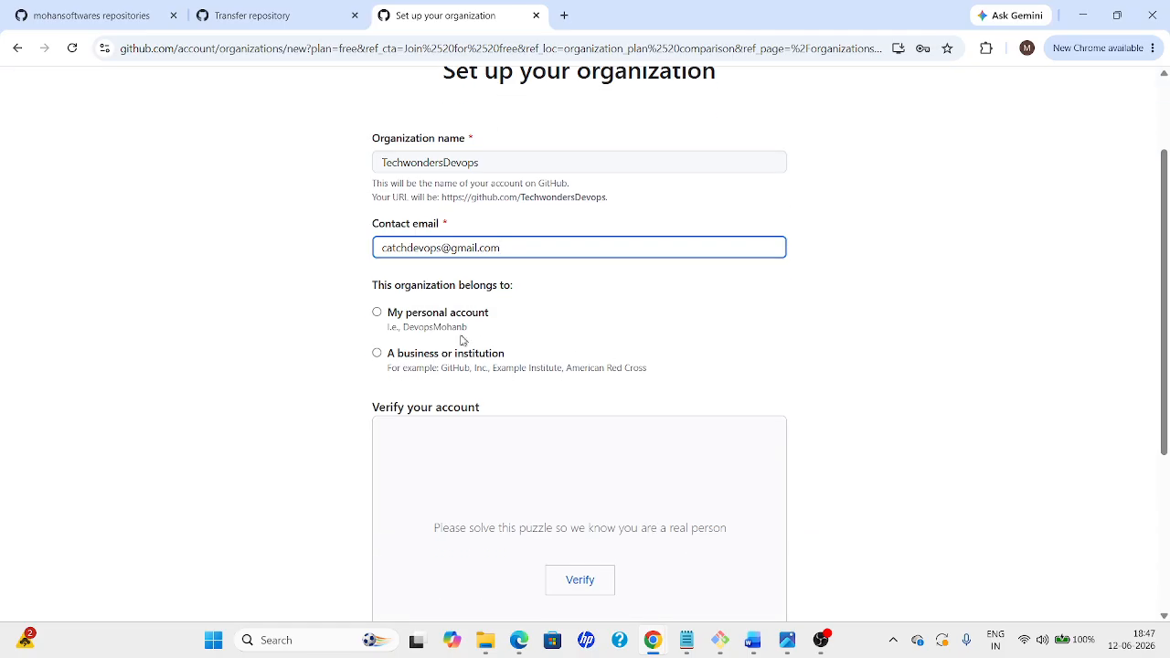
pyautogui.click(434, 358)
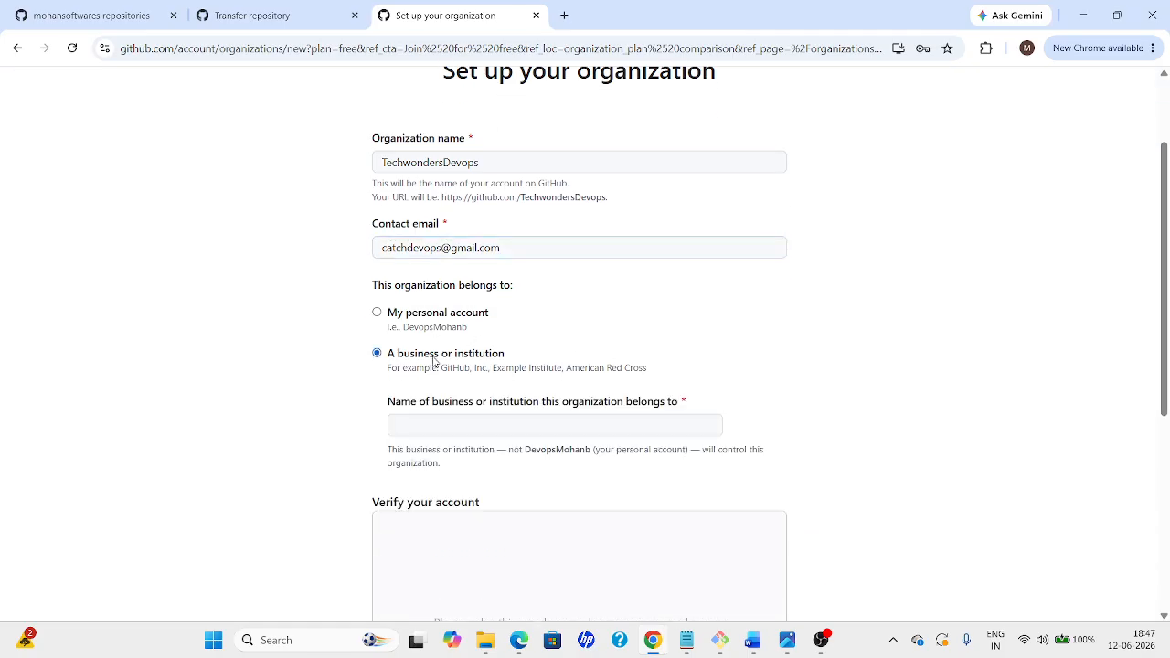
pyautogui.click(428, 425)
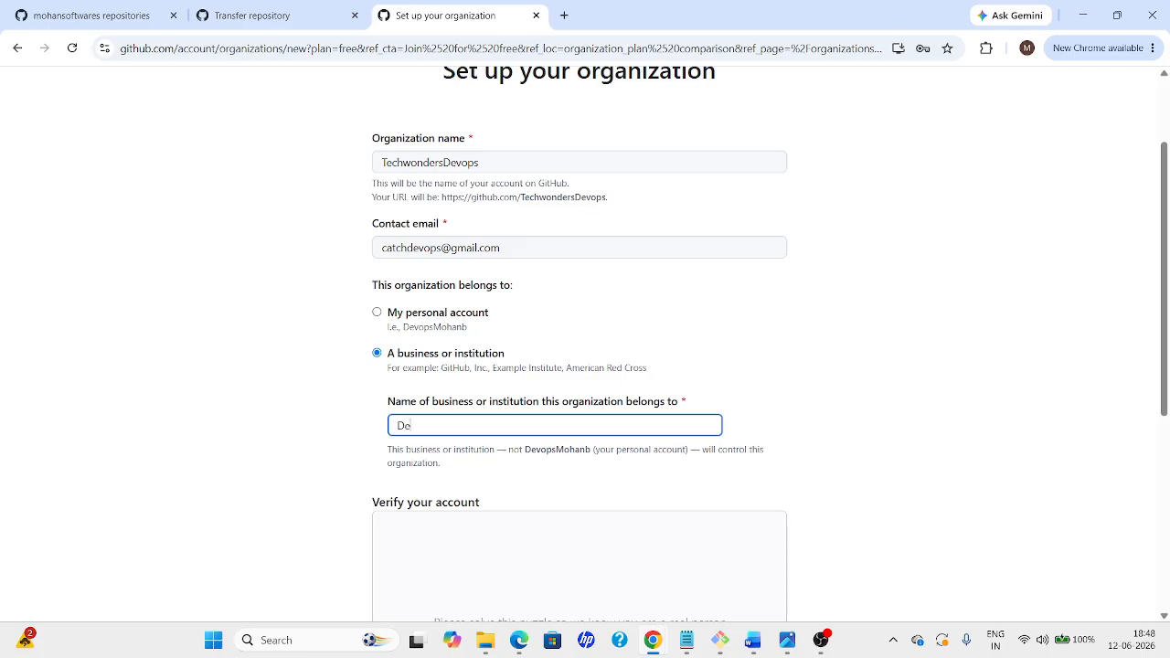
pyautogui.write('TechwondersDevops')
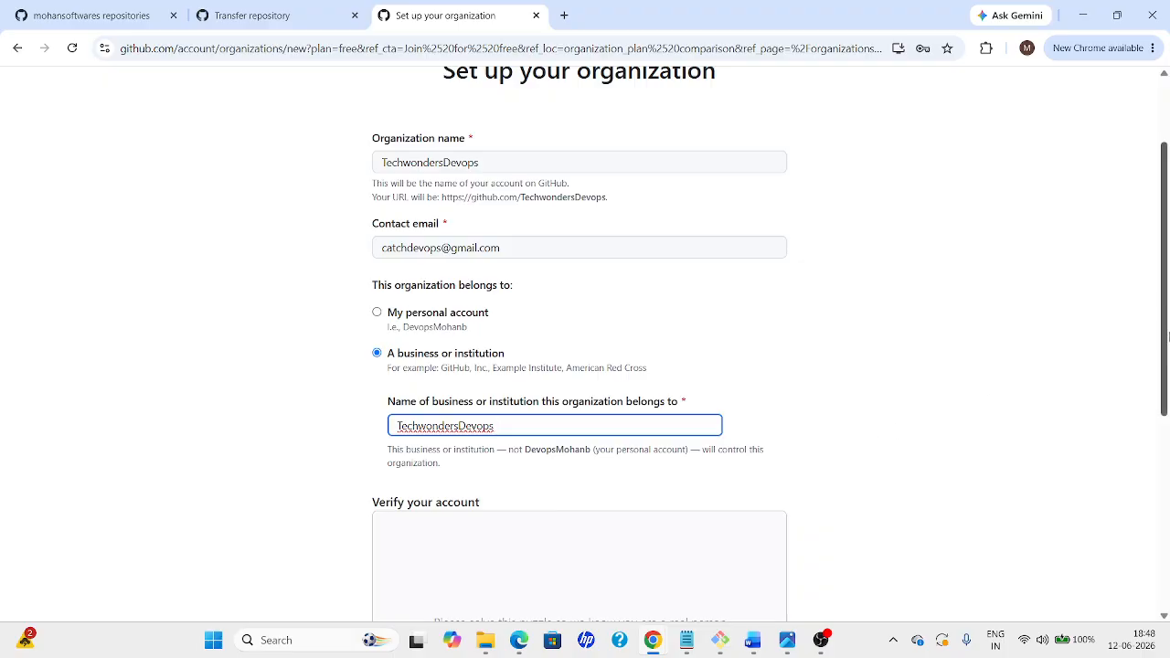
pyautogui.scroll(-3, 1168, 336)
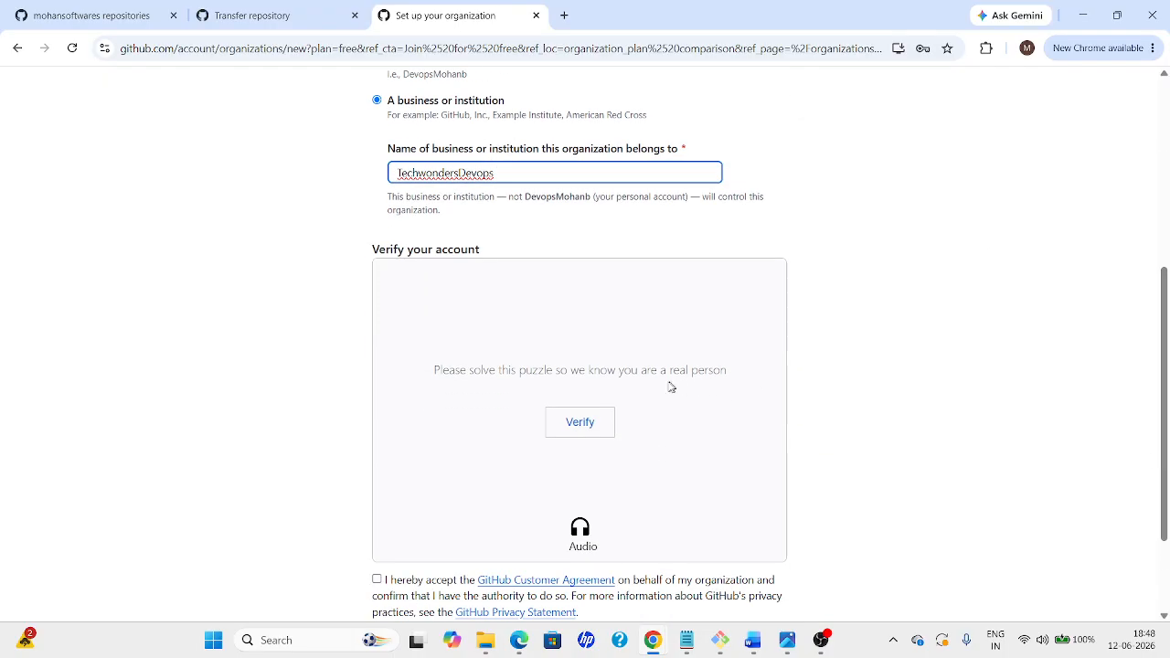
# - Solve the image-rotation verification puzzle, accept the GitHub Customer Agreement and proceed
pyautogui.click(590, 425)
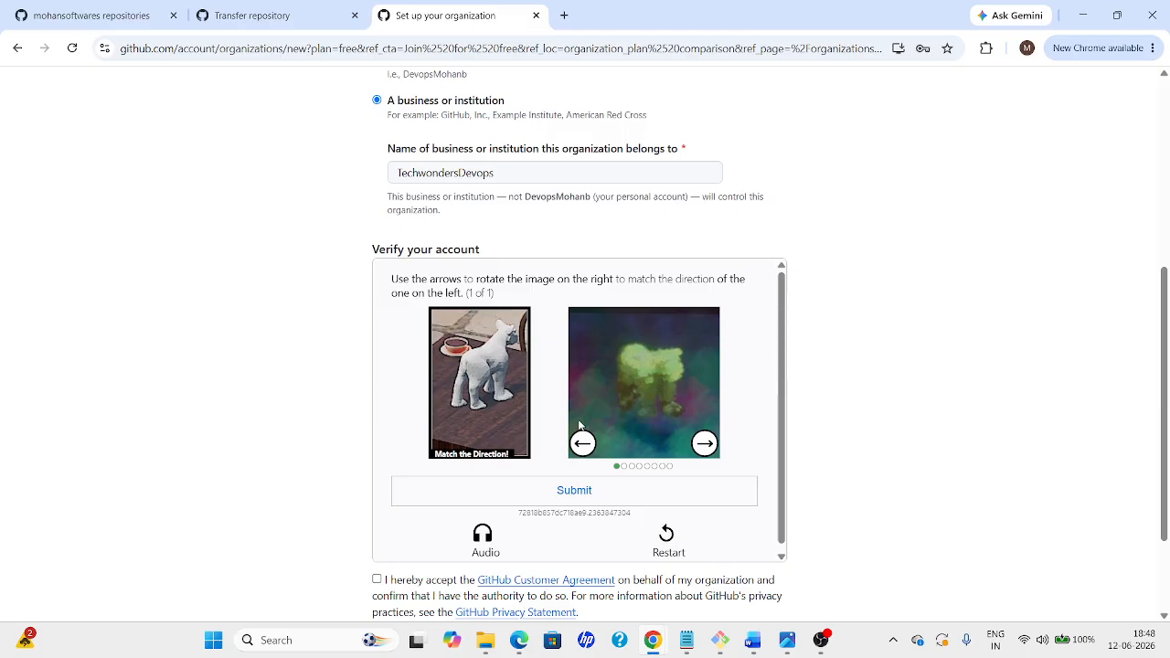
pyautogui.click(706, 445)
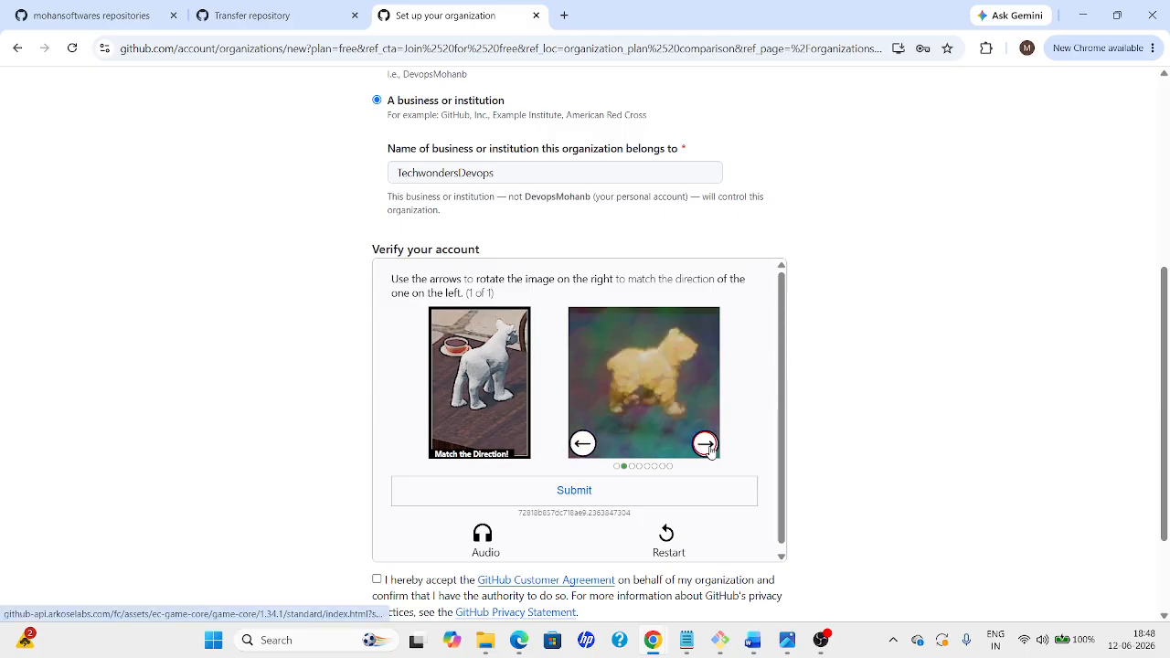
pyautogui.click(706, 445)
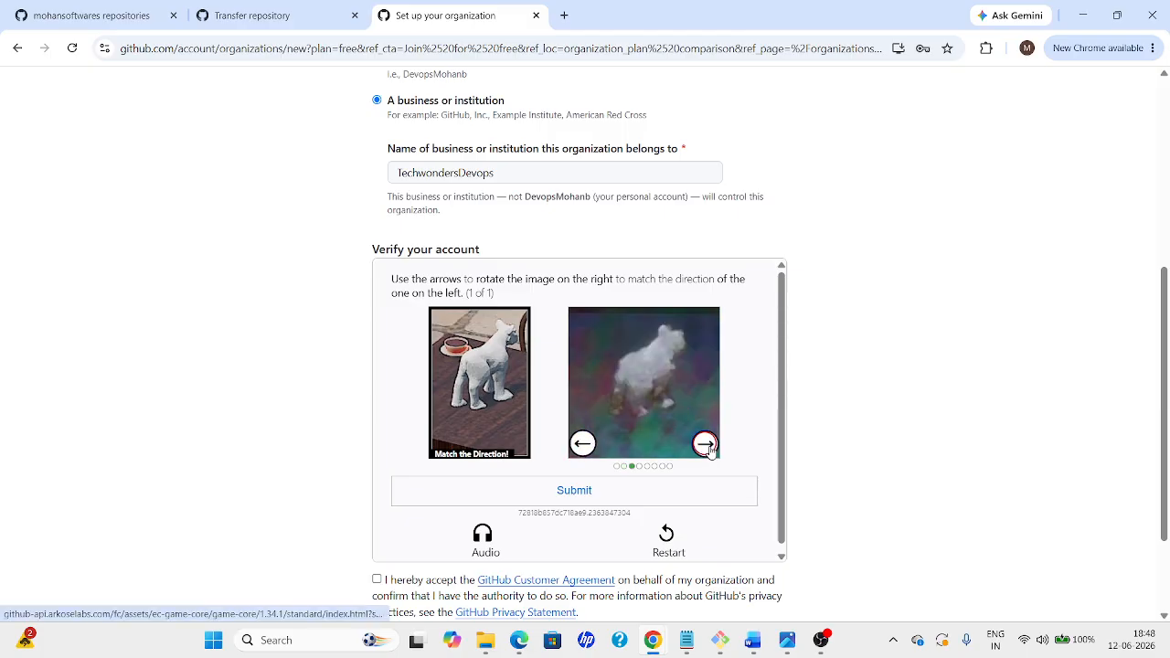
pyautogui.click(567, 502)
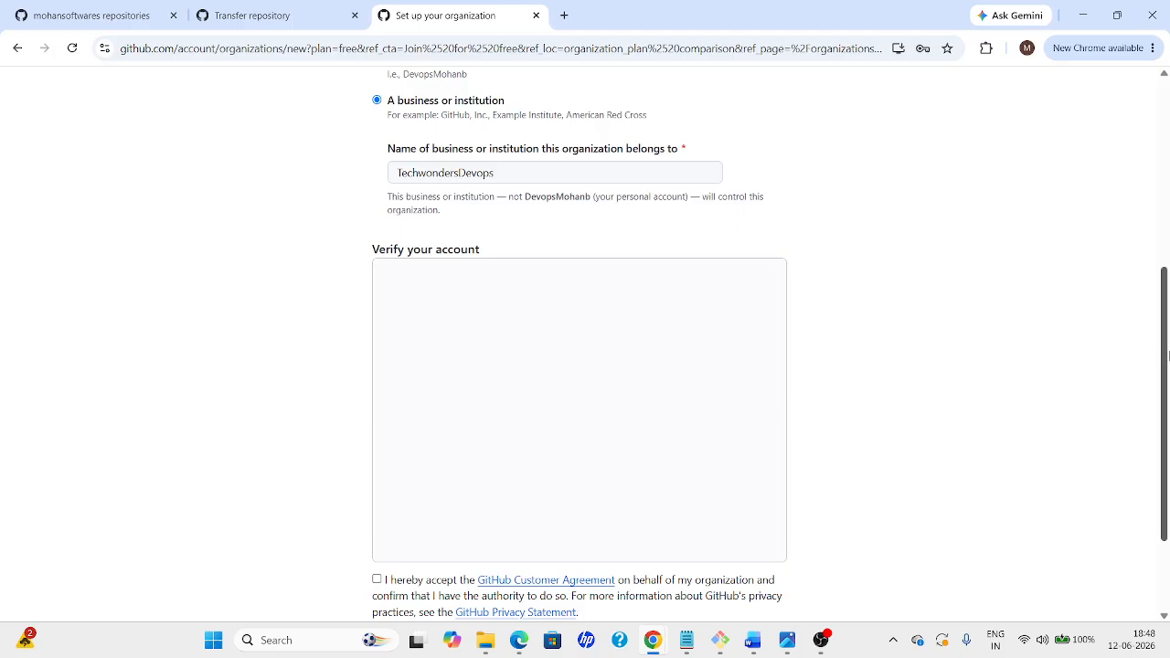
pyautogui.scroll(-3, 1168, 354)
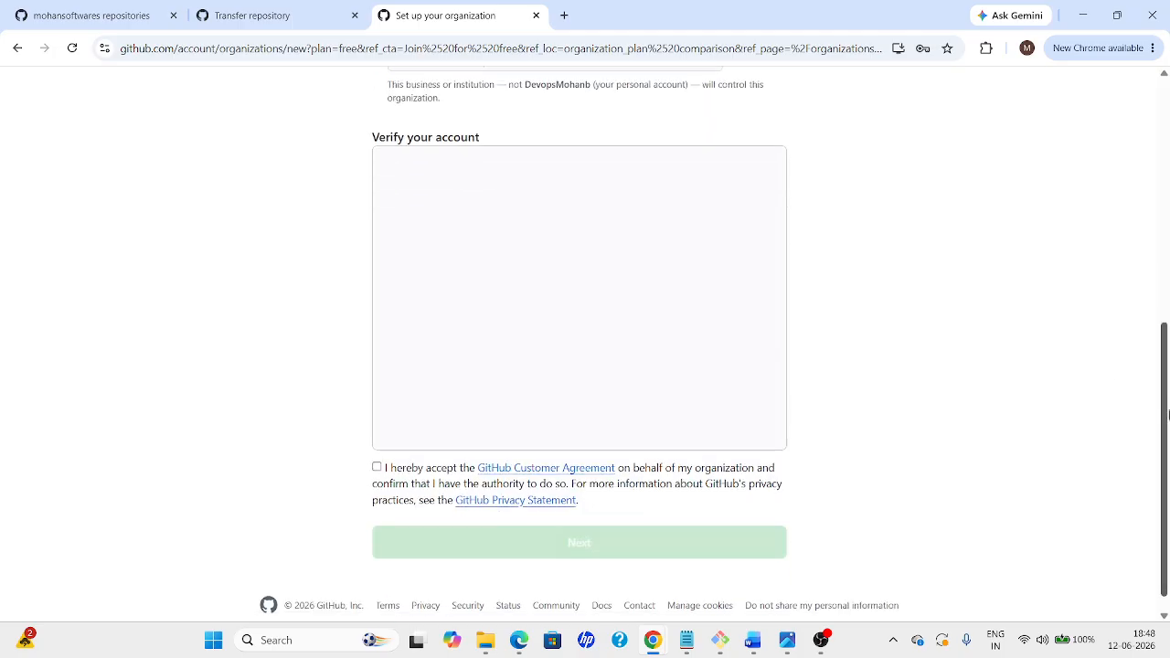
pyautogui.click(376, 445)
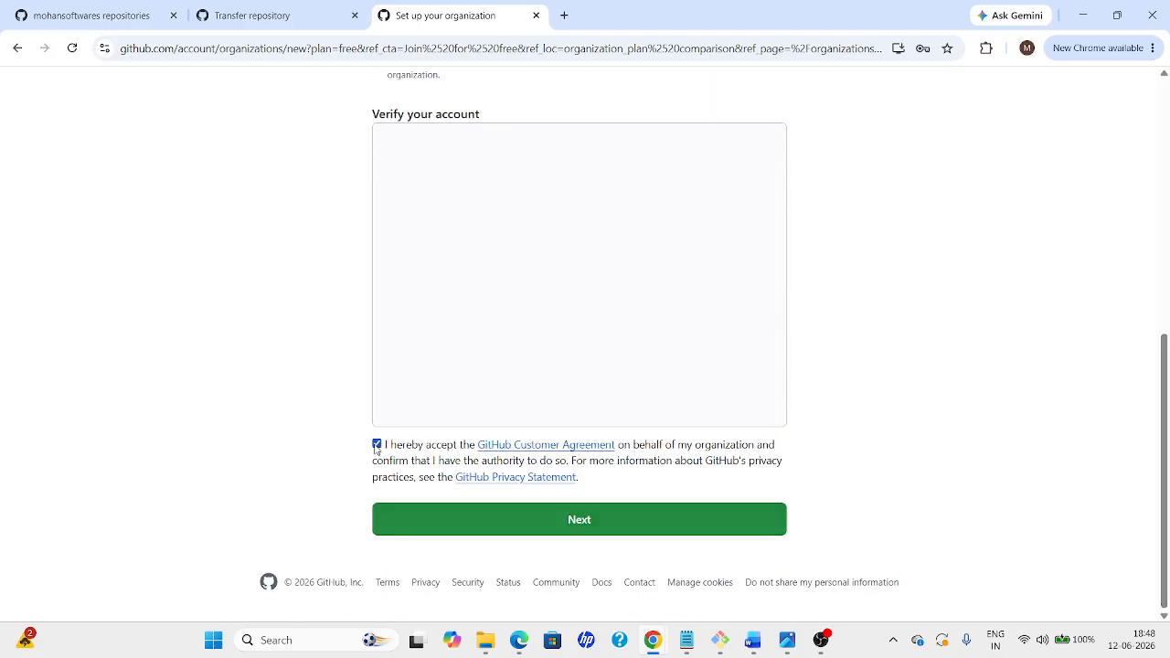
pyautogui.click(581, 519)
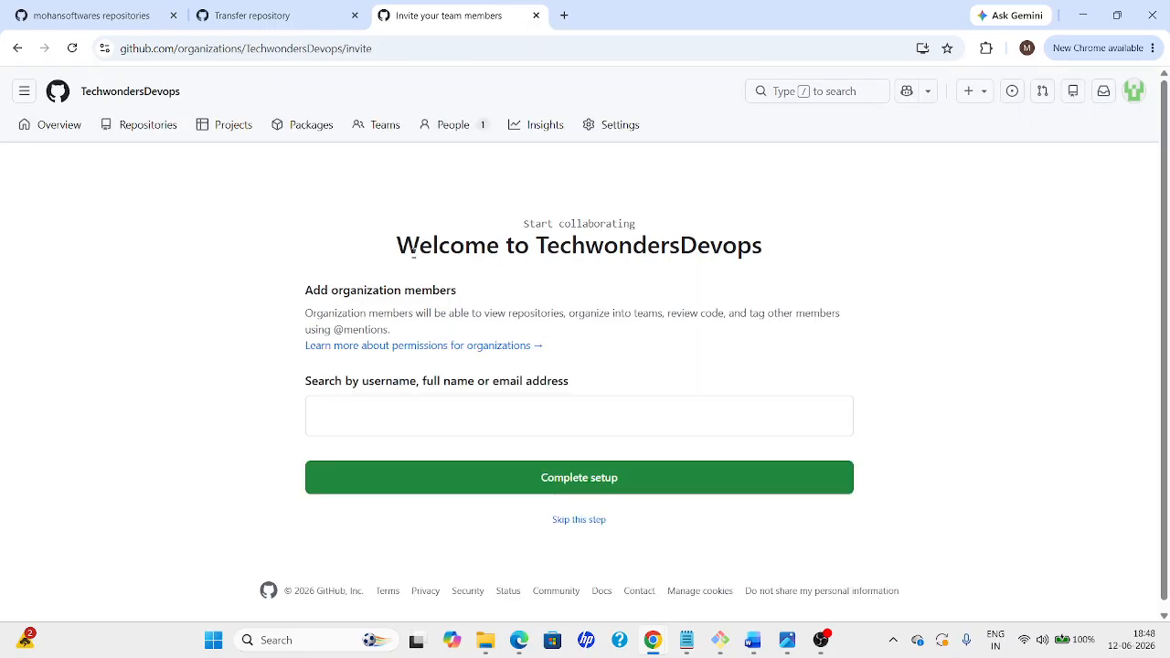
# - Review the welcome page and add the first user's username to the invite list
pyautogui.moveTo(393, 245); pyautogui.dragTo(818, 258)
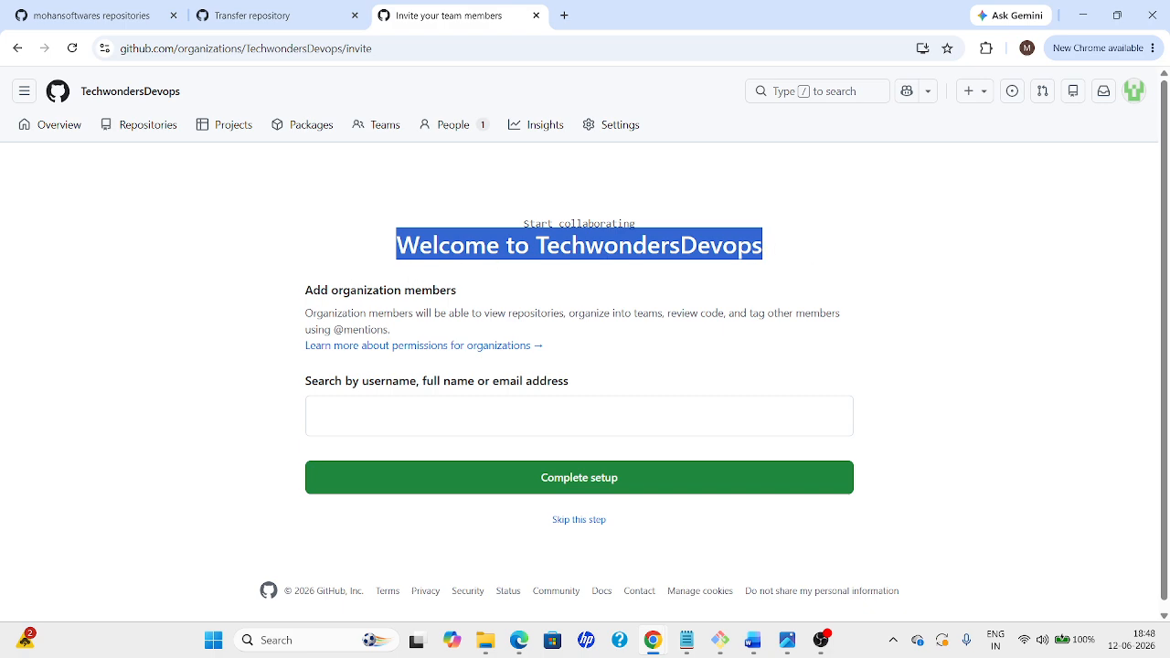
pyautogui.doubleClick(366, 290)
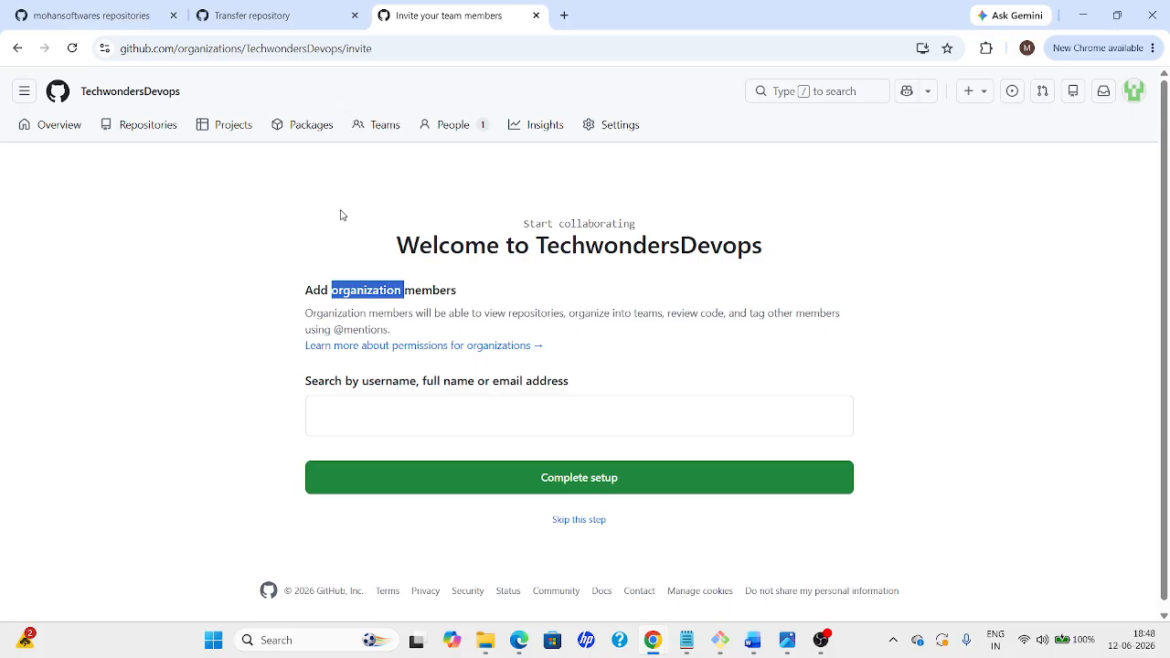
pyautogui.click(374, 291)
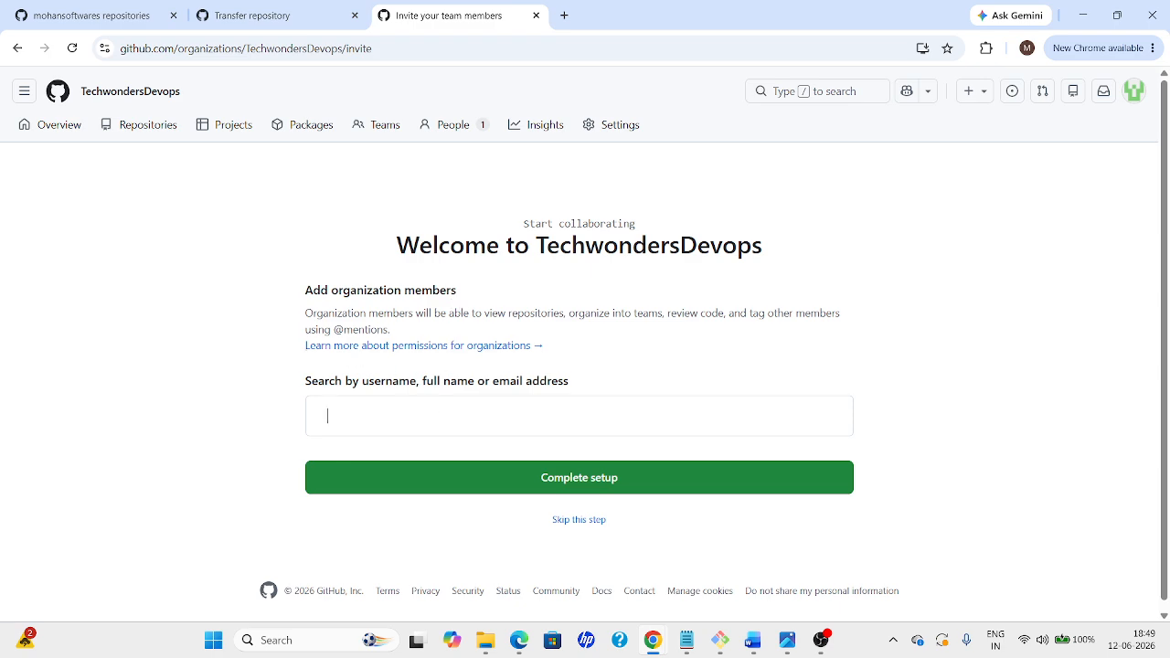
pyautogui.write('ohanb147')
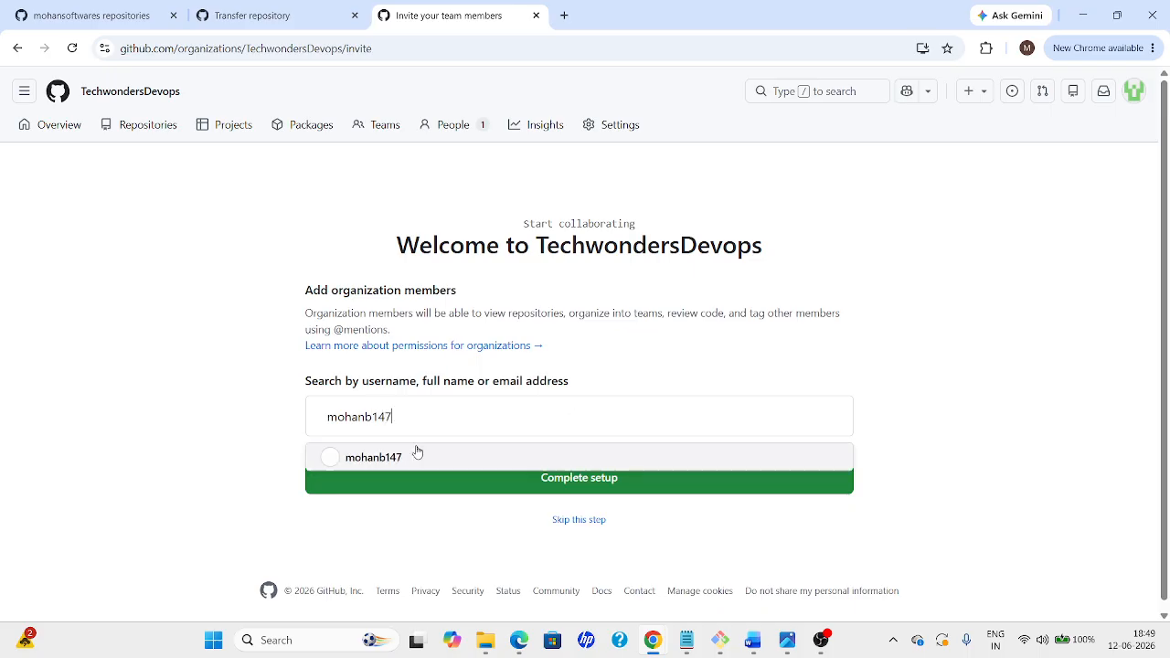
pyautogui.click(388, 465)
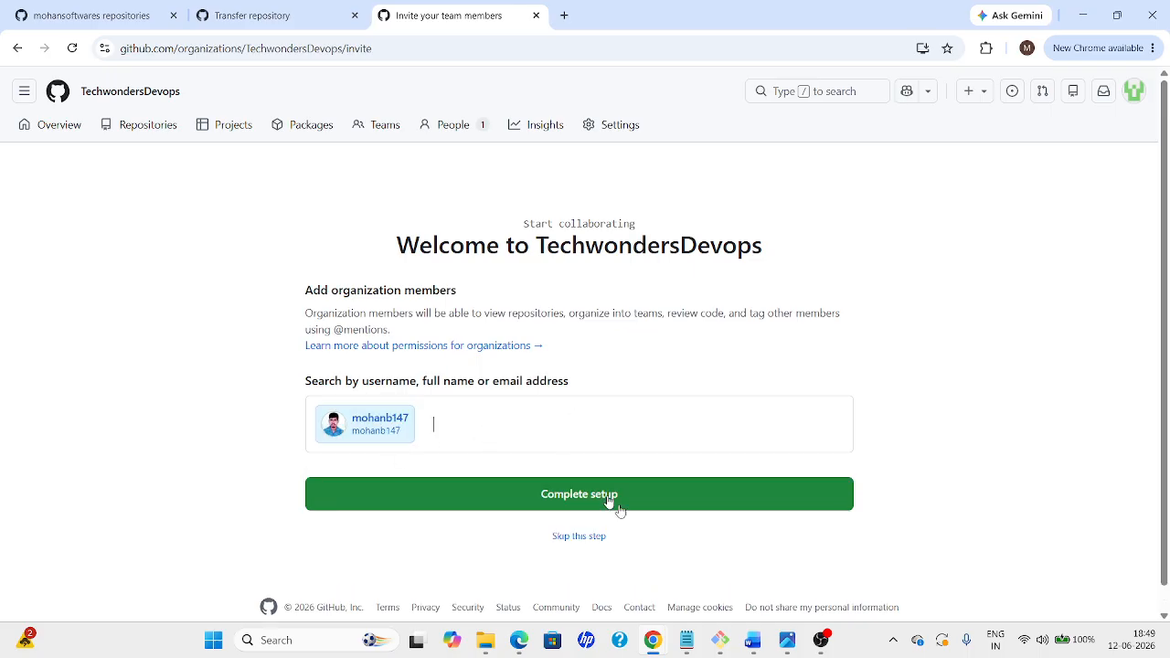
# - Paste and add the second member's username, then complete the organization setup
pyautogui.moveTo(653, 640)
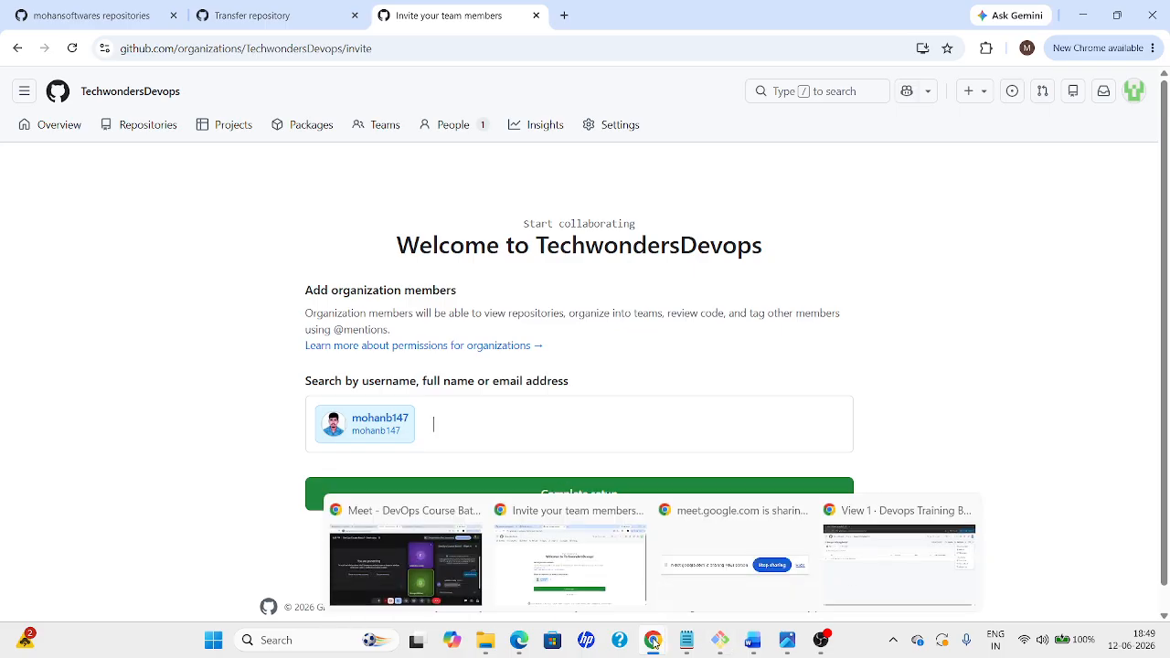
pyautogui.click(406, 562)
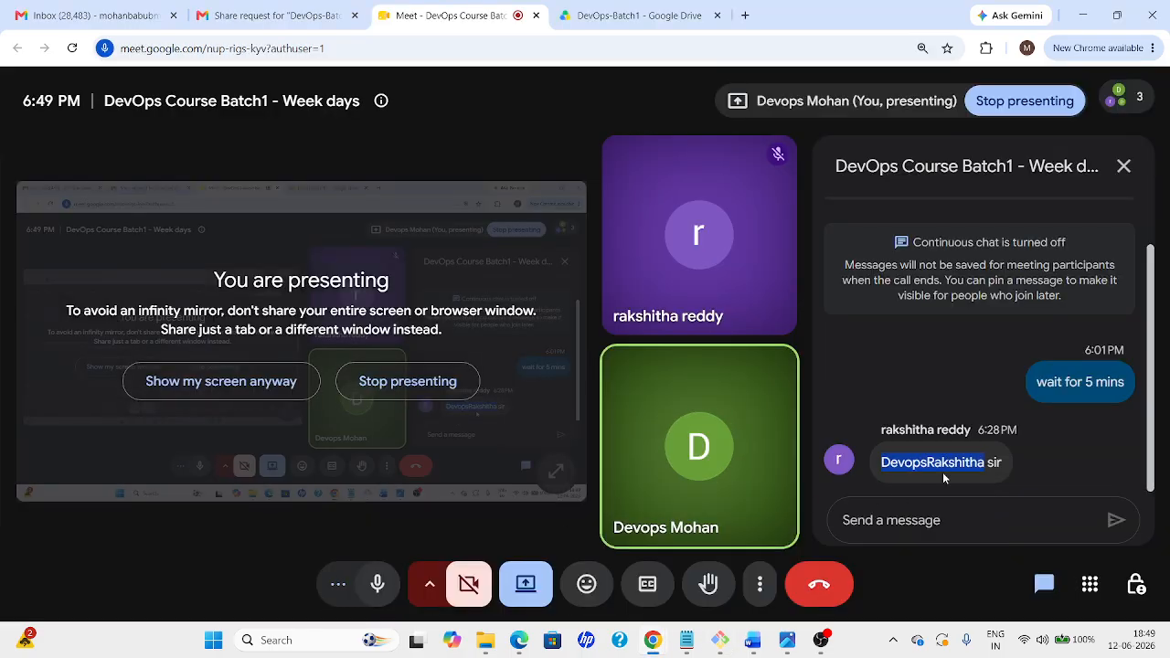
pyautogui.hotkey('alt', 'Tab')
pyautogui.write('DevopsRakshitha')
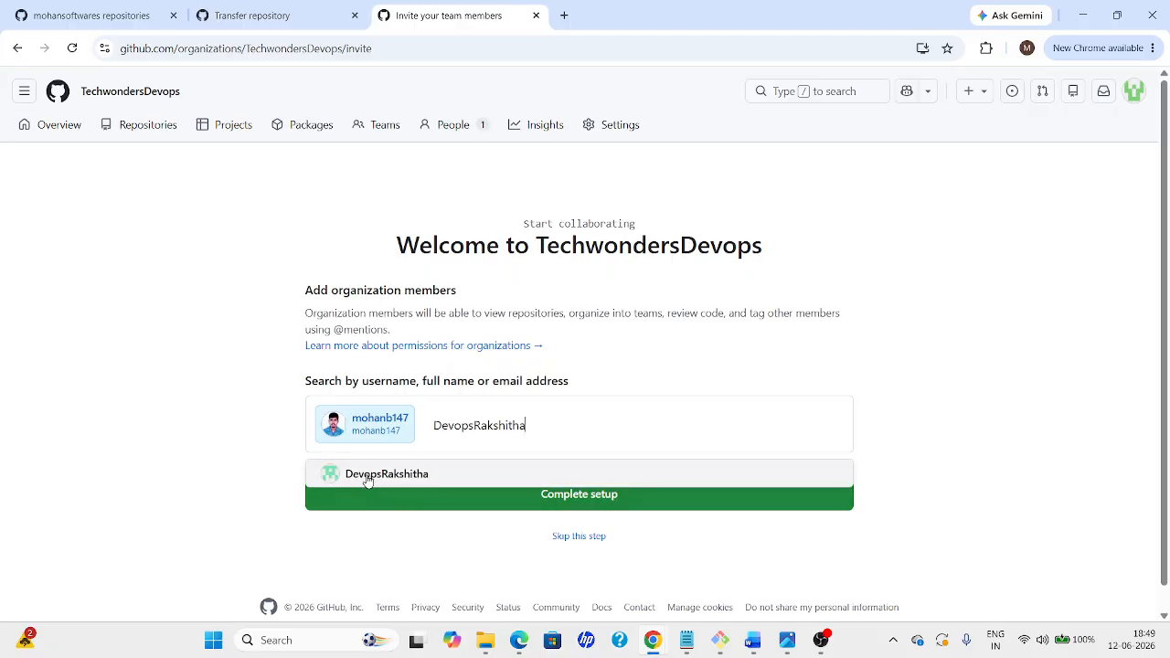
pyautogui.click(371, 477)
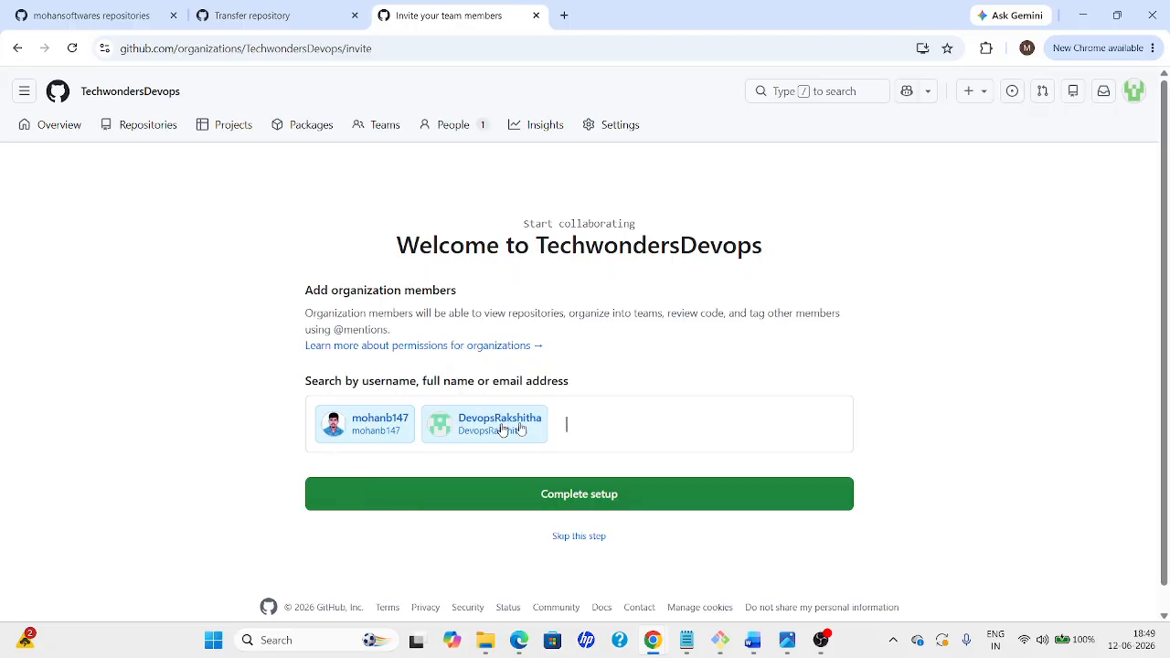
pyautogui.click(565, 494)
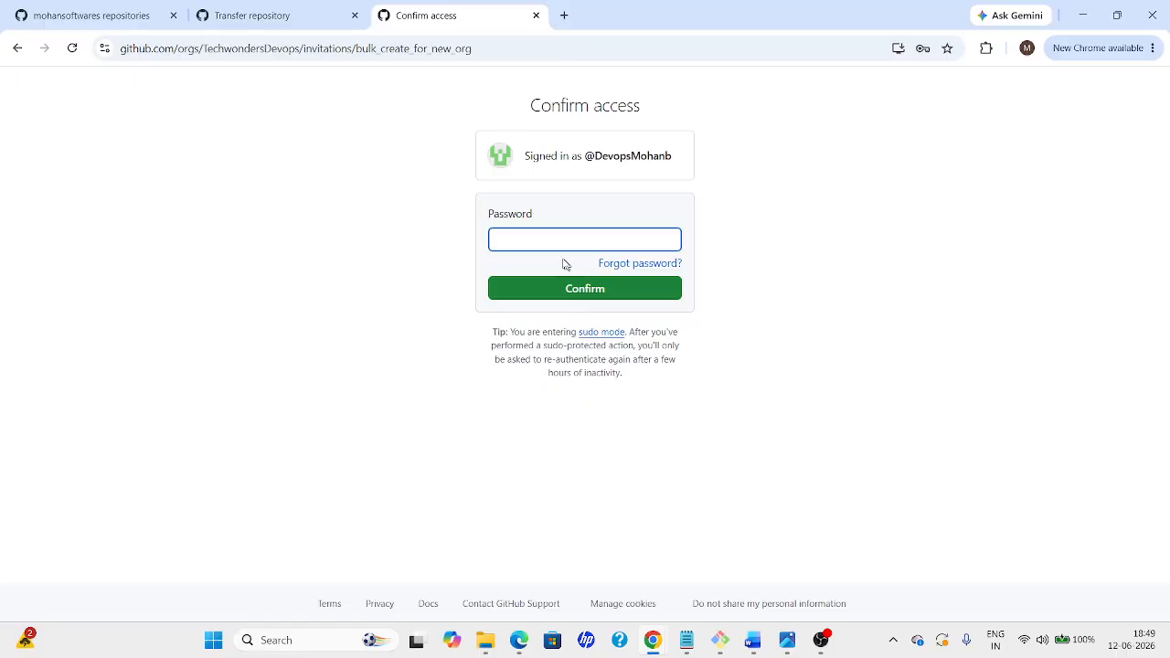
# - Confirm the account password from Chrome's saved entry and dismiss the save-password prompt
pyautogui.click(638, 283)
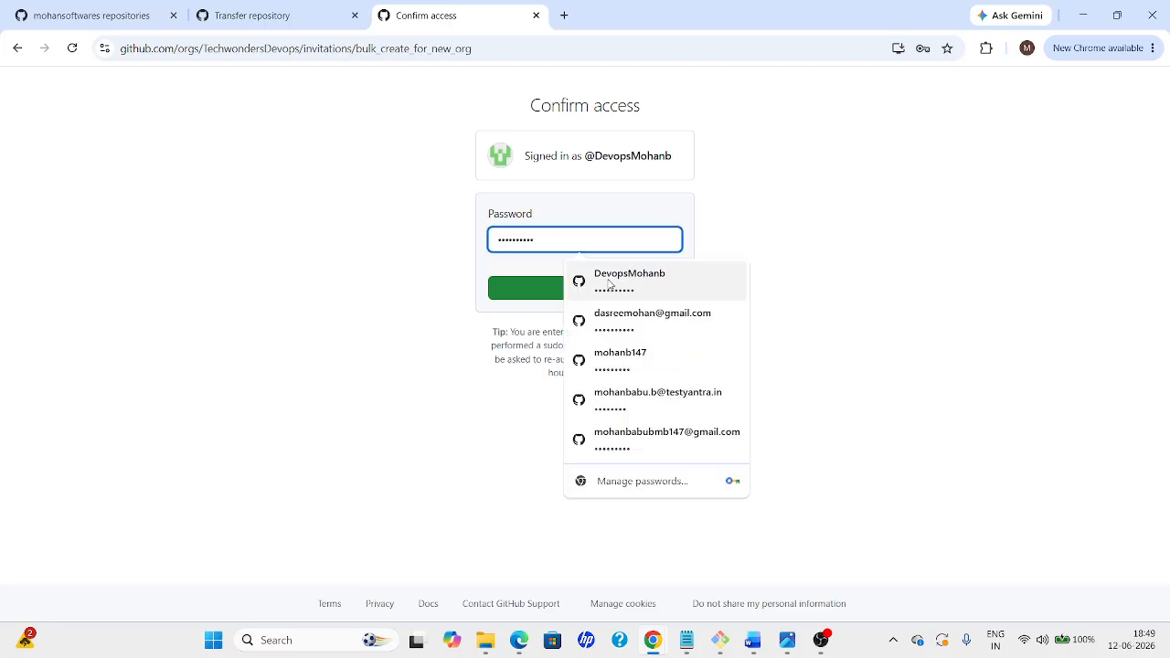
pyautogui.click(568, 285)
pyautogui.click(568, 289)
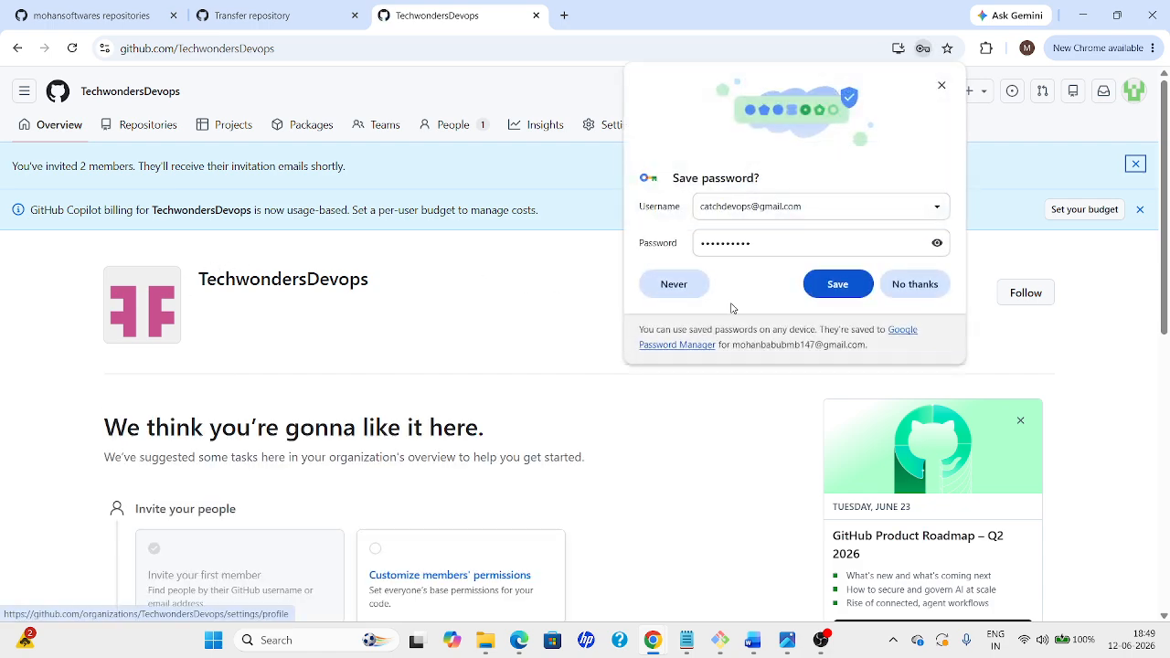
pyautogui.click(837, 283)
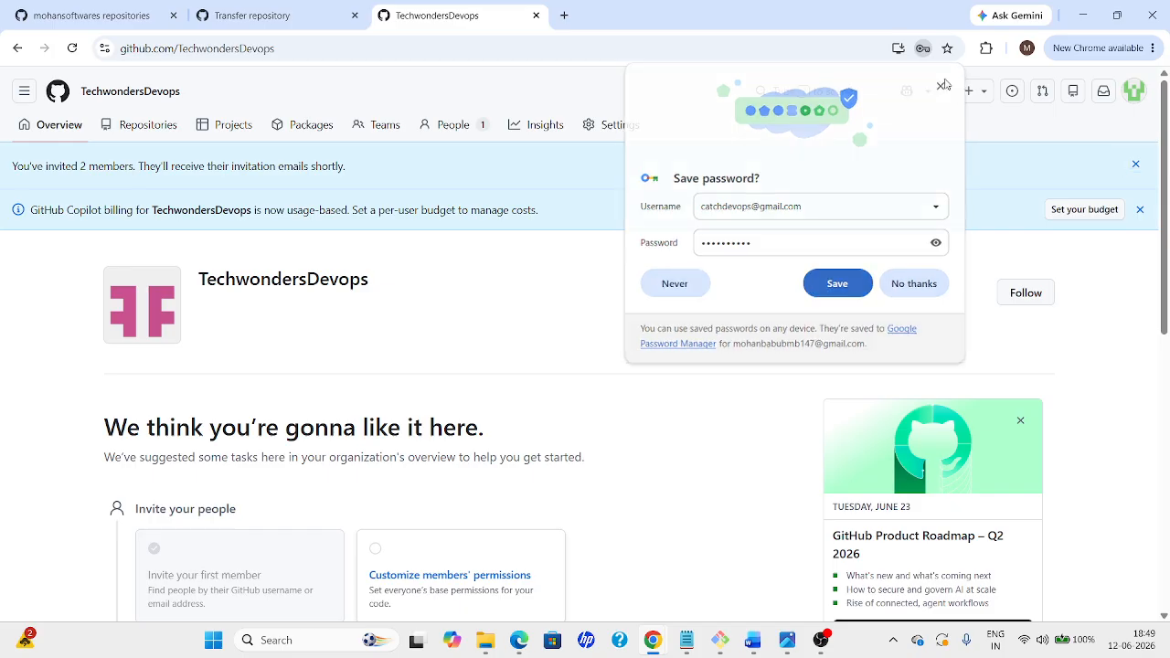
pyautogui.moveTo(1166, 197); pyautogui.dragTo(1166, 288)
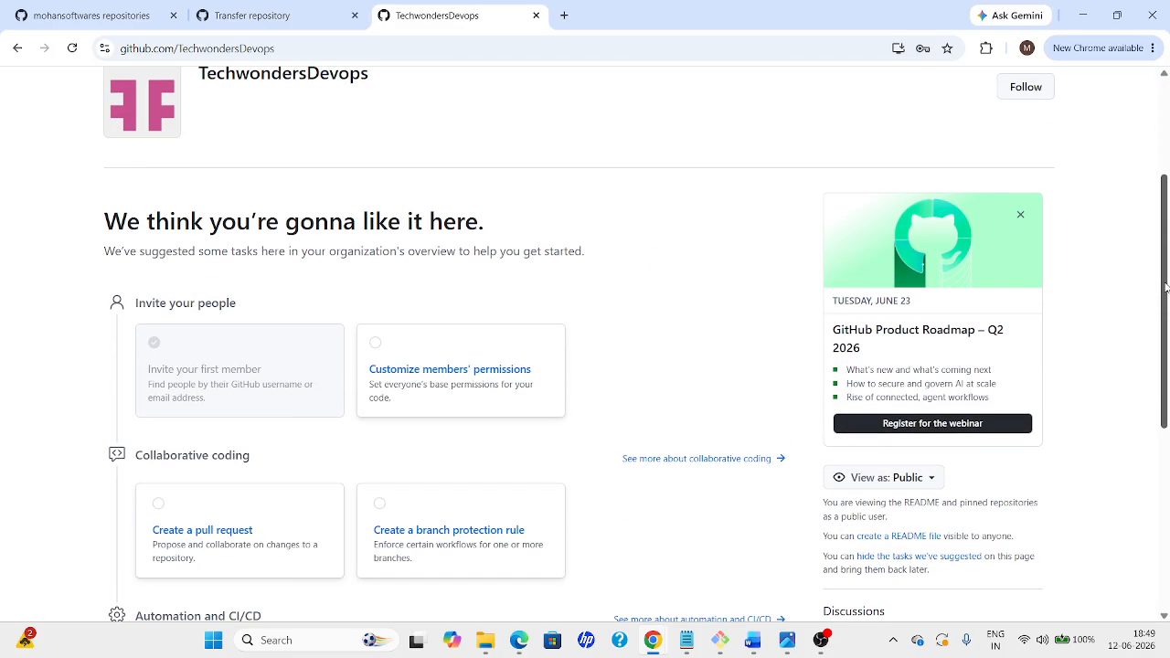
pyautogui.scroll(3, 1165, 288)
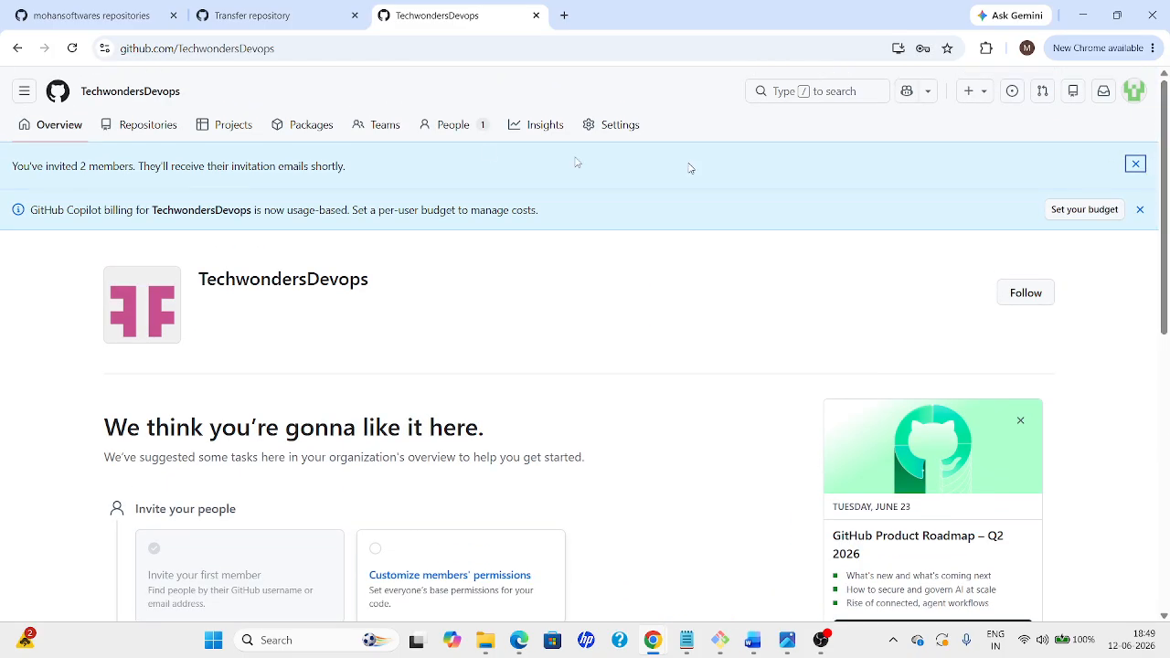
pyautogui.click(140, 132)
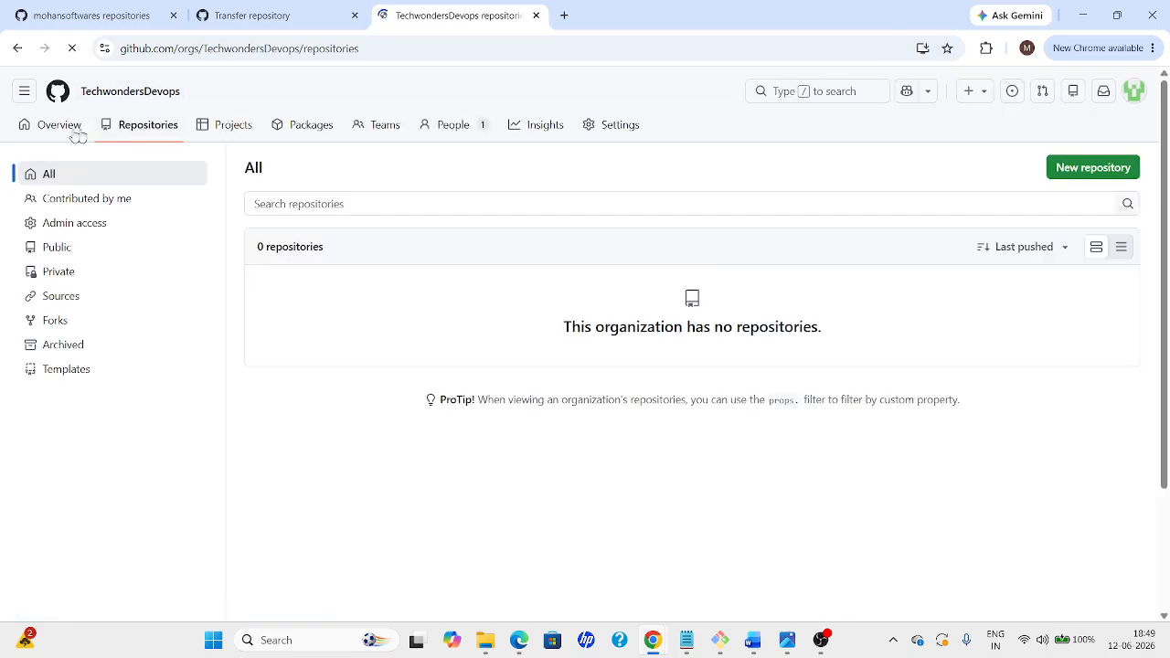
pyautogui.click(256, 14)
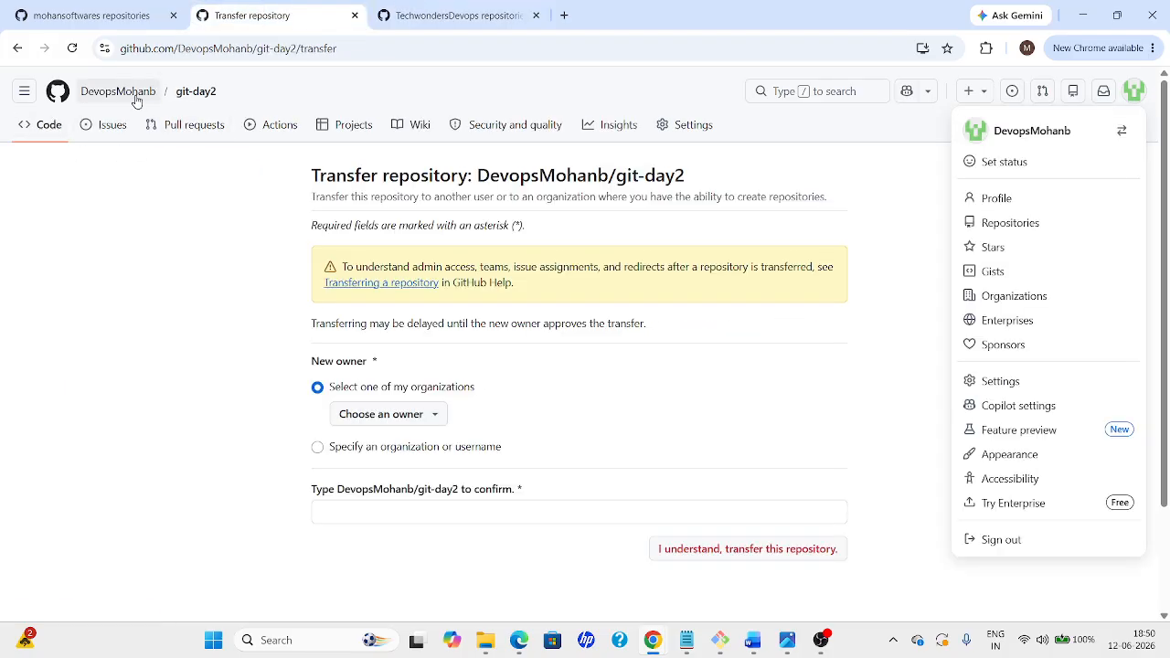
pyautogui.click(401, 20)
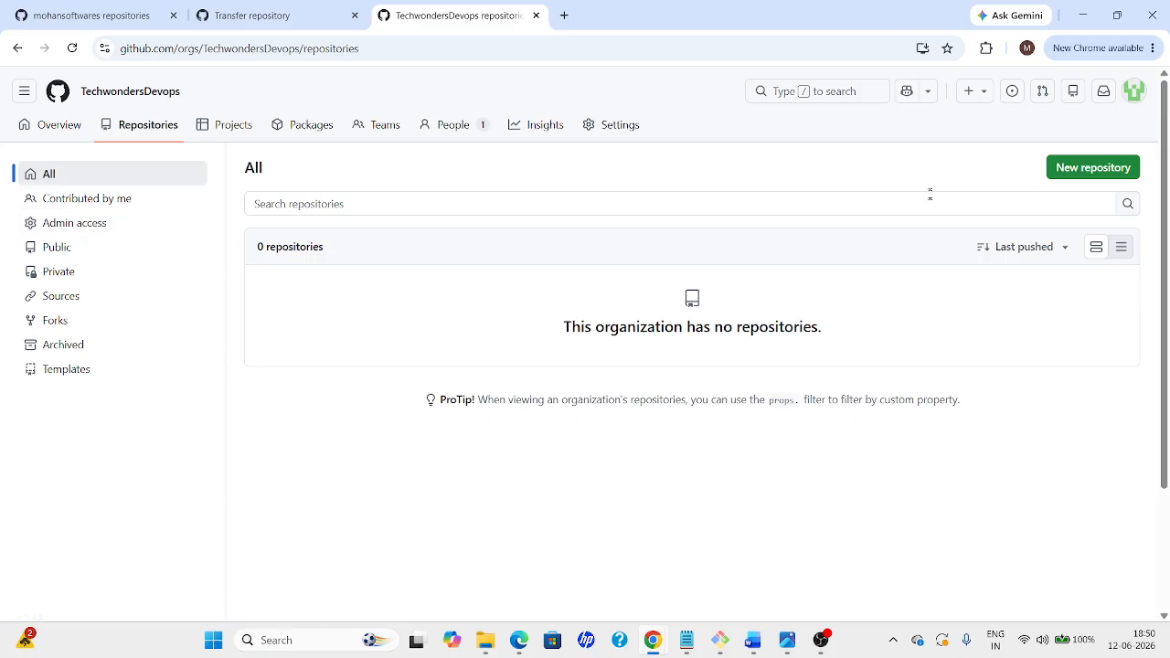
pyautogui.click(54, 223)
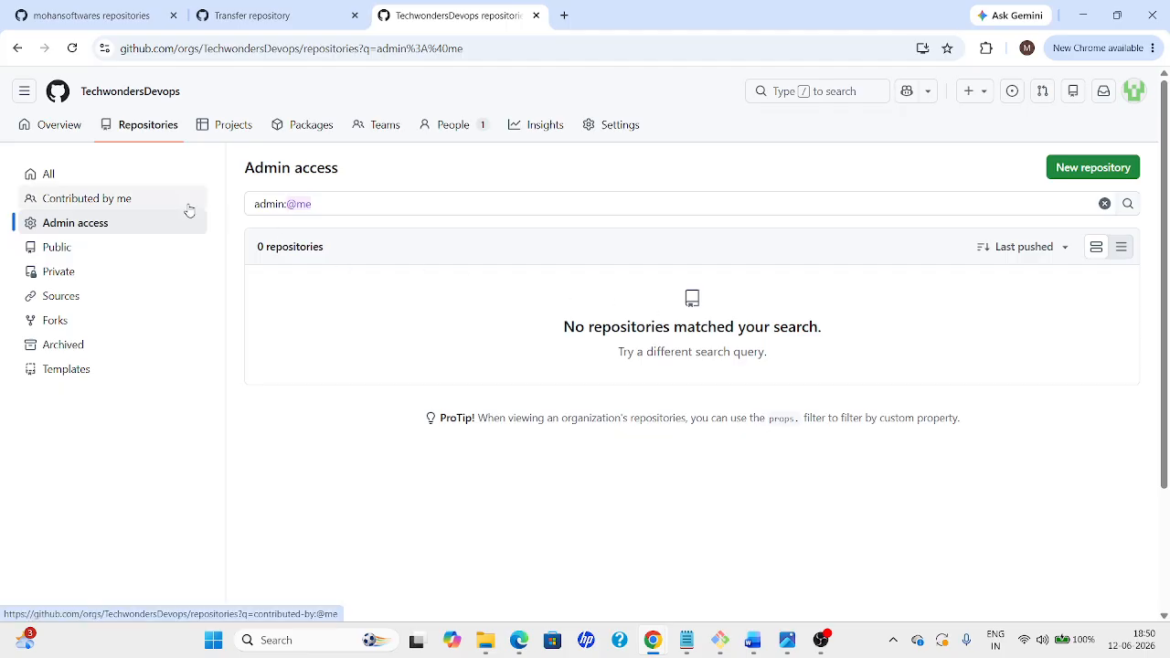
pyautogui.click(48, 138)
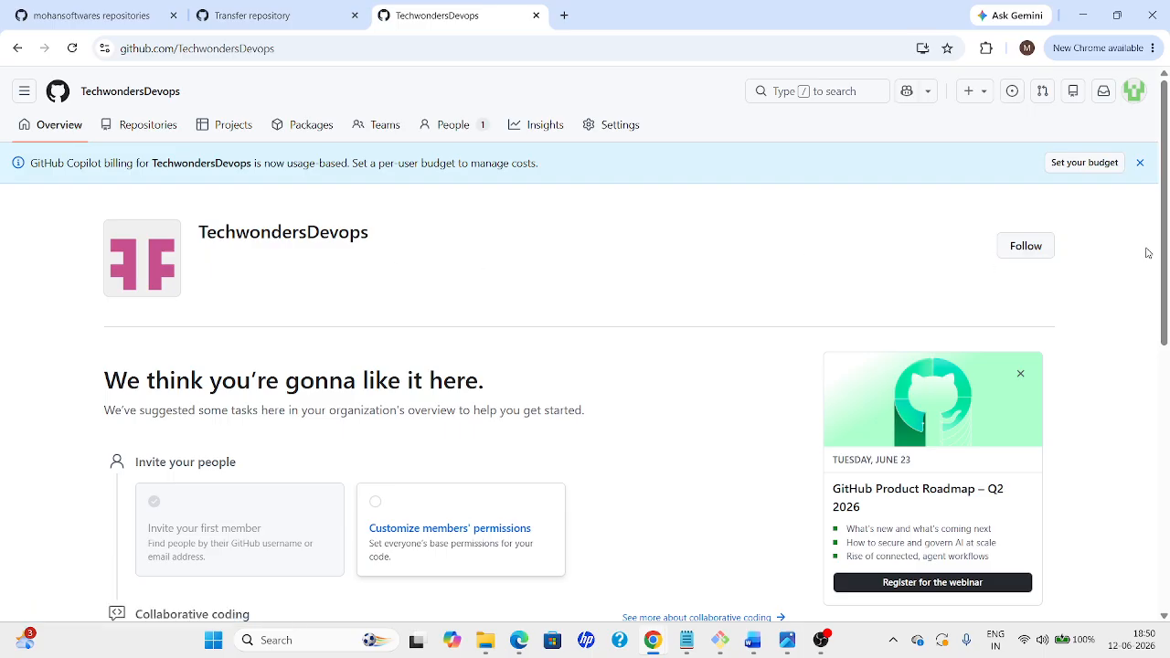
pyautogui.scroll(-3, 1166, 199)
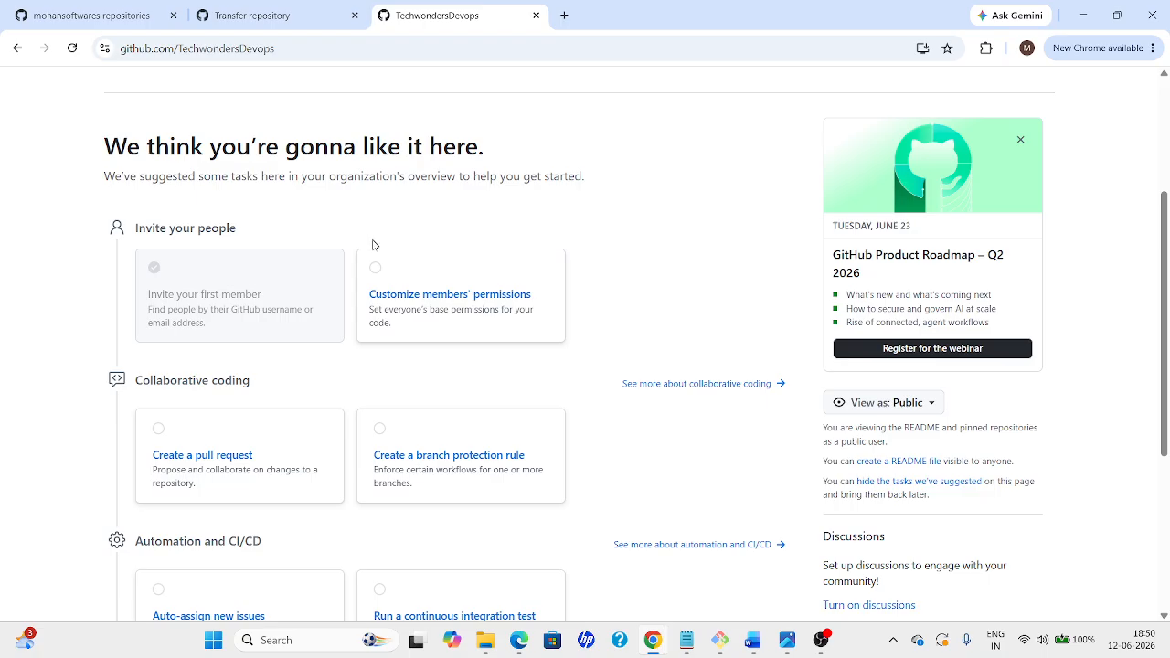
pyautogui.click(376, 275)
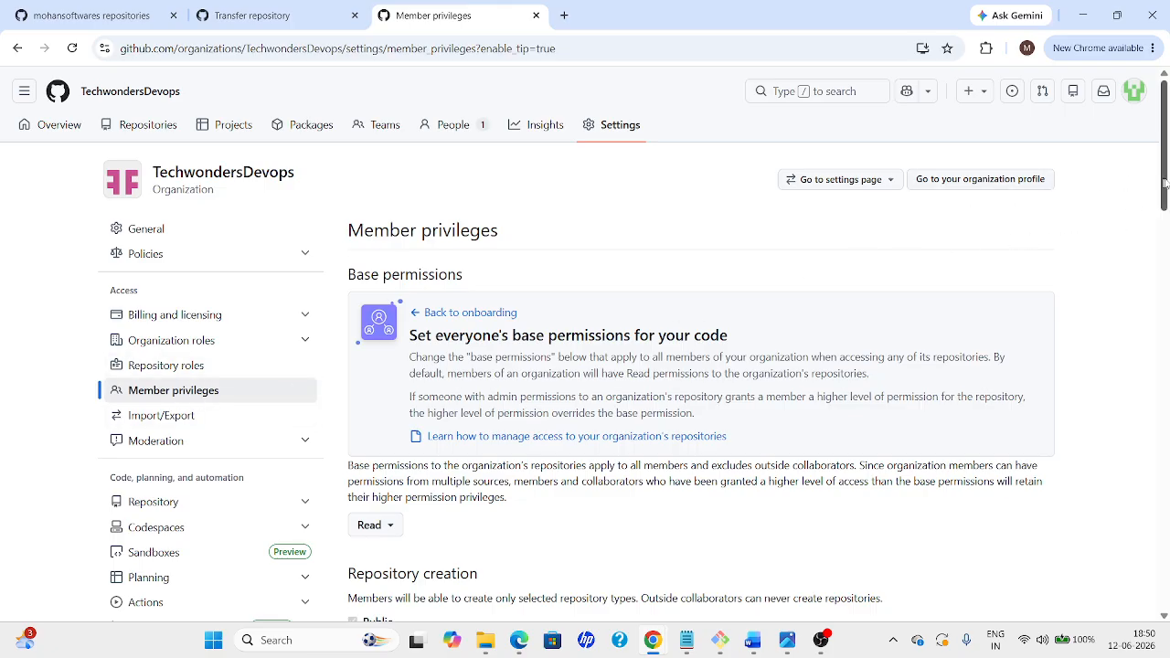
pyautogui.click(863, 186)
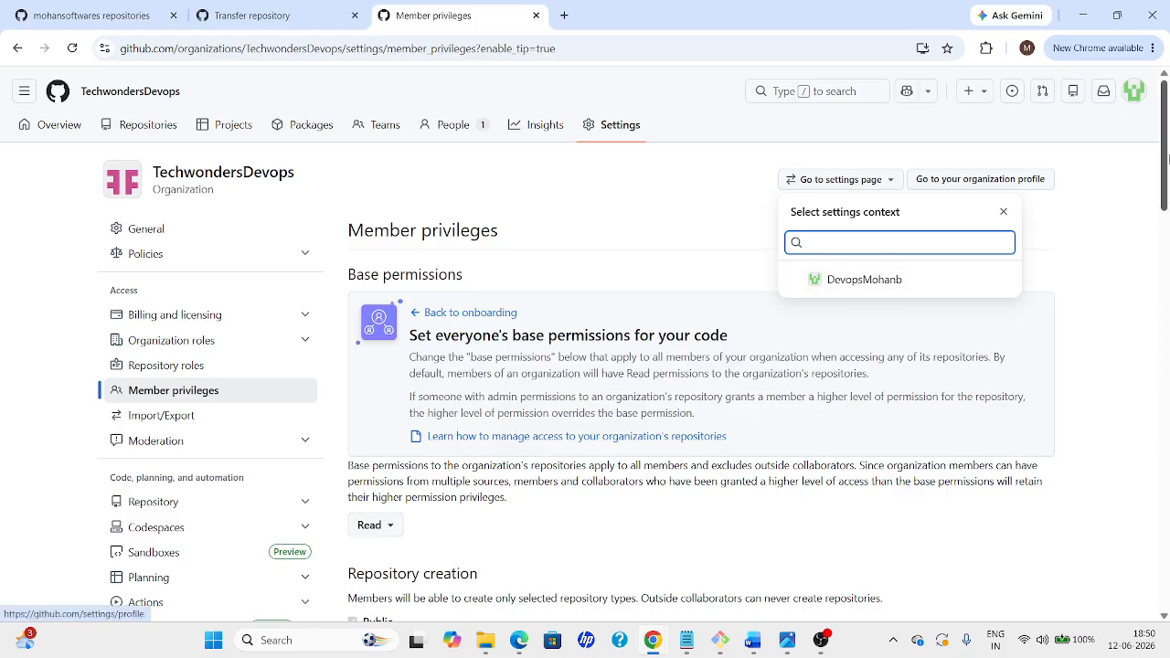
pyautogui.moveTo(1166, 167); pyautogui.dragTo(1167, 270)
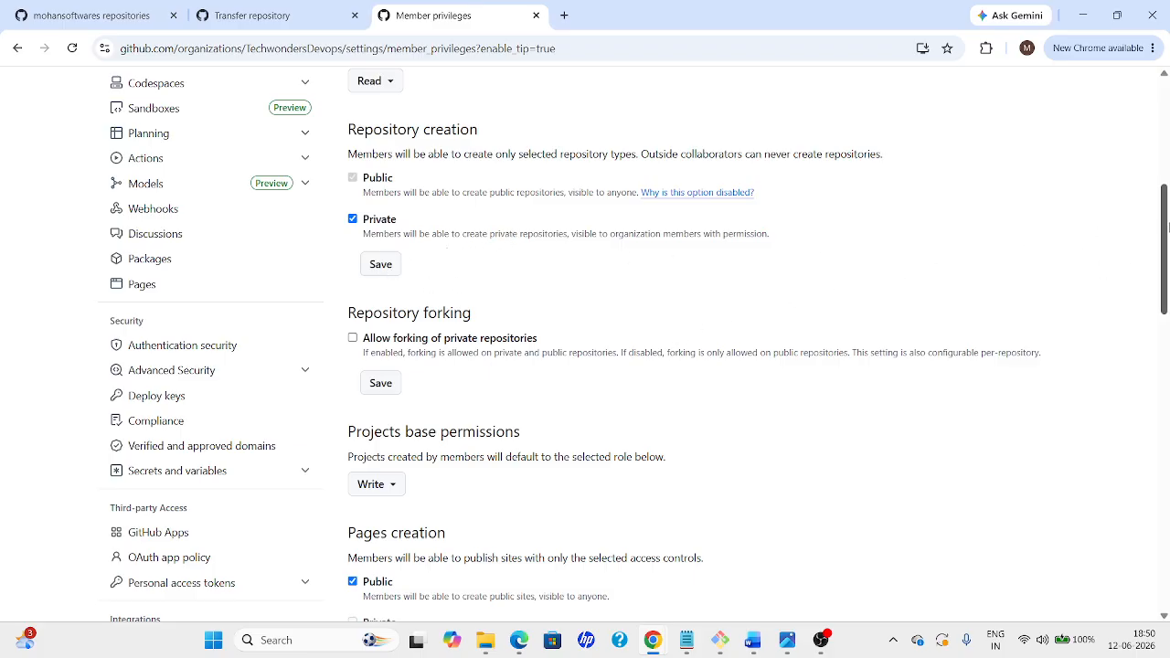
pyautogui.moveTo(1166, 226); pyautogui.dragTo(1168, 455)
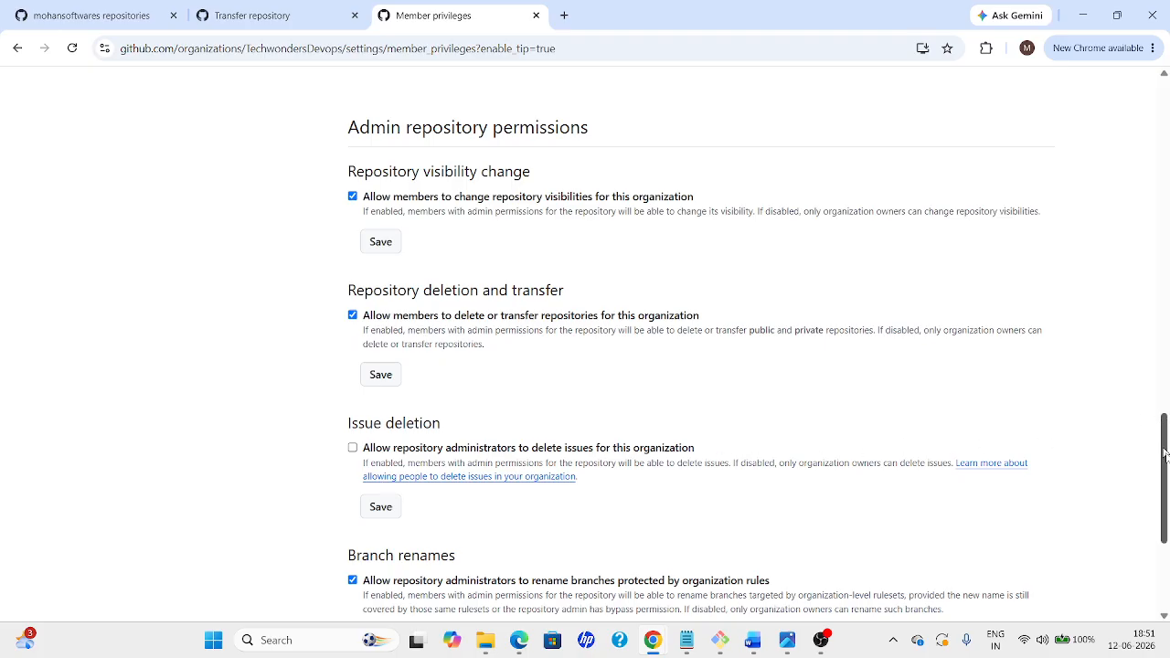
pyautogui.moveTo(1163, 457); pyautogui.dragTo(1136, 535)
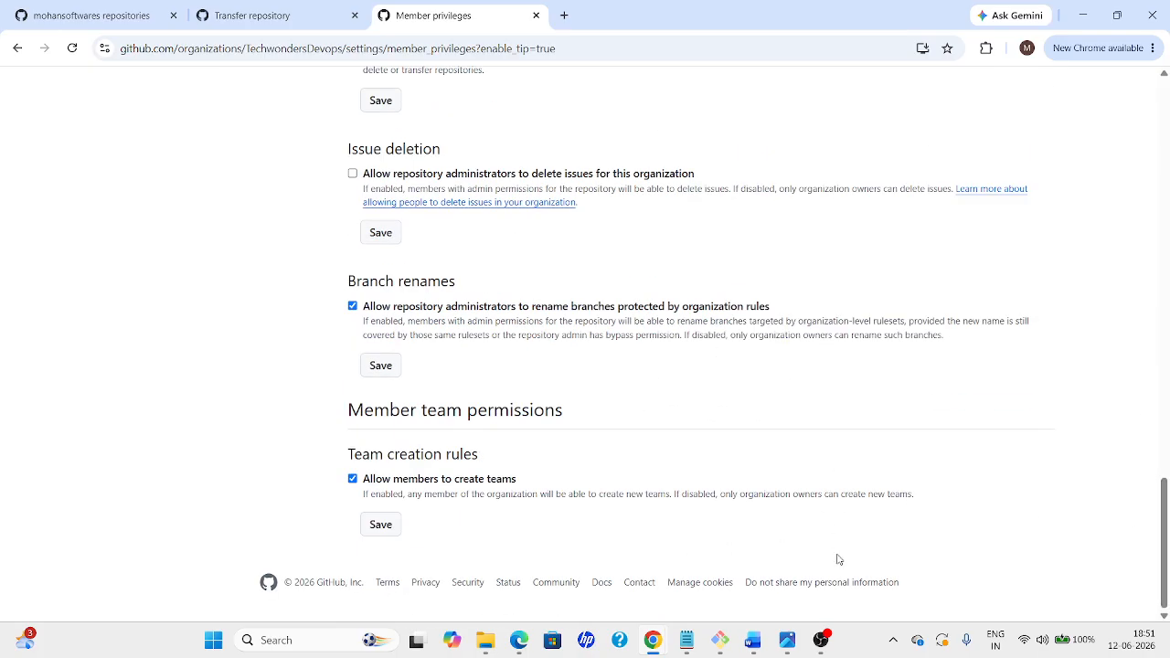
# - Switch to the incognito window and open the DevopsMohanb profile page
pyautogui.moveTo(662, 633)
pyautogui.click(900, 557)
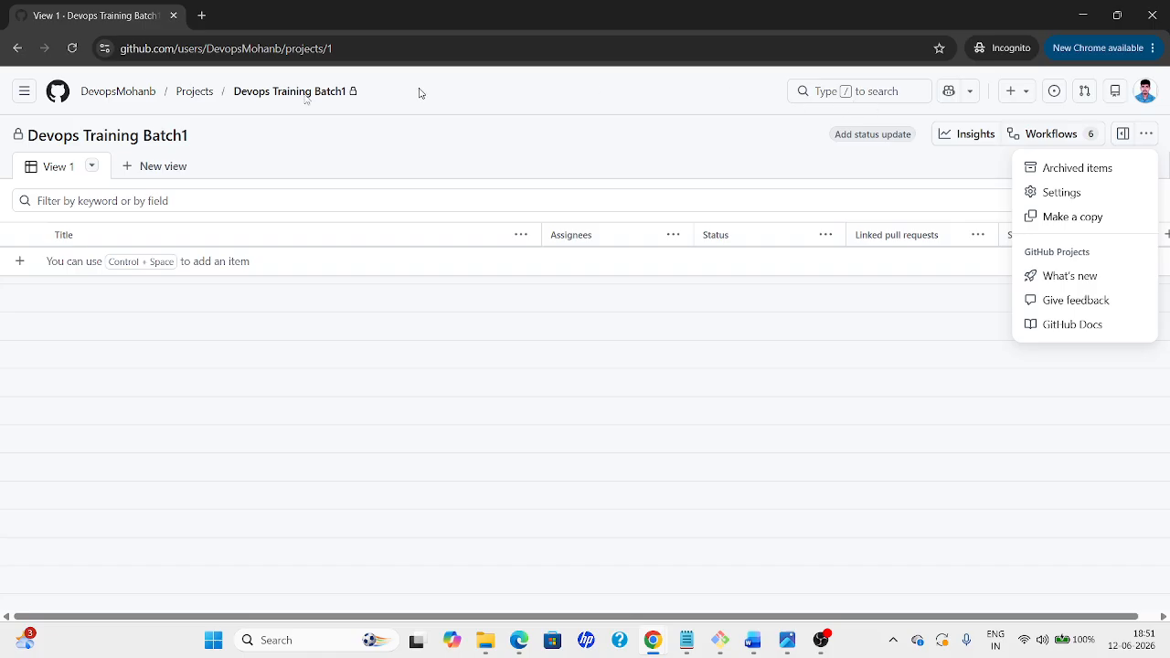
pyautogui.click(129, 103)
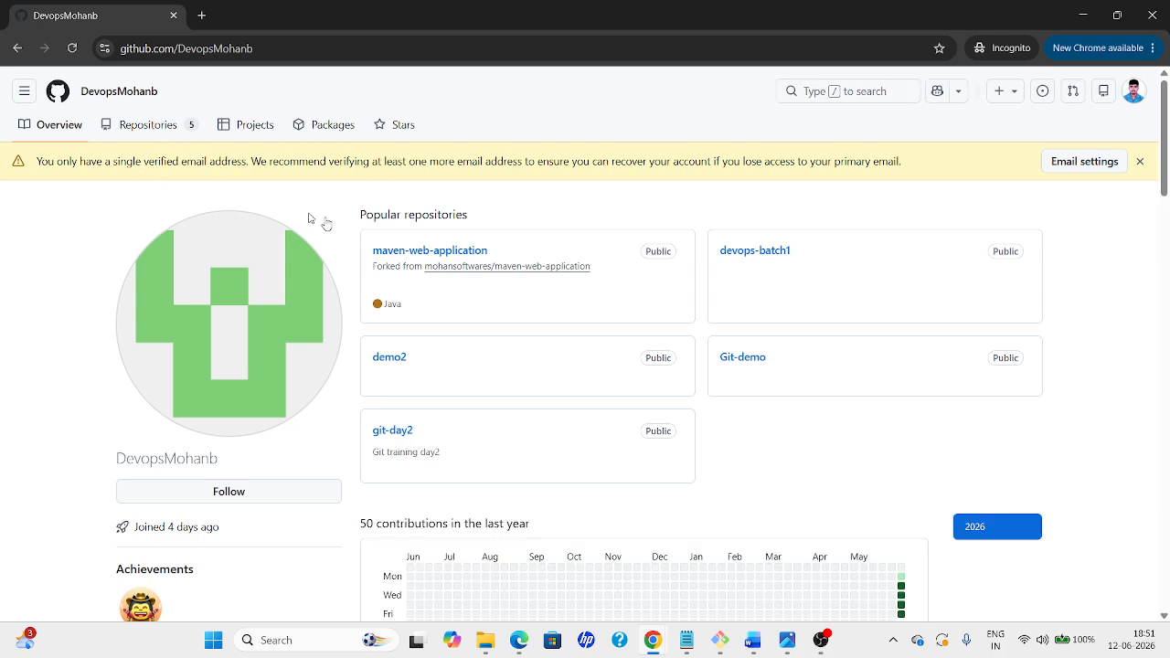
# - From the home dashboard, open Manage organizations to see the pending TechwondersDevops invitation
pyautogui.click(19, 99)
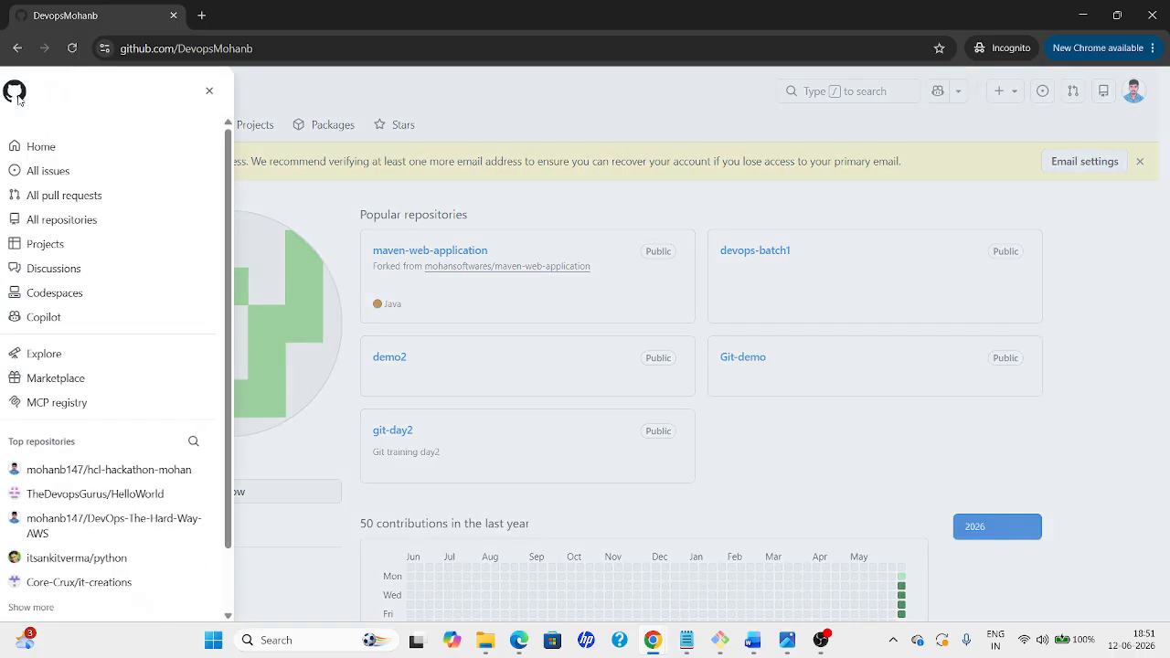
pyautogui.click(44, 155)
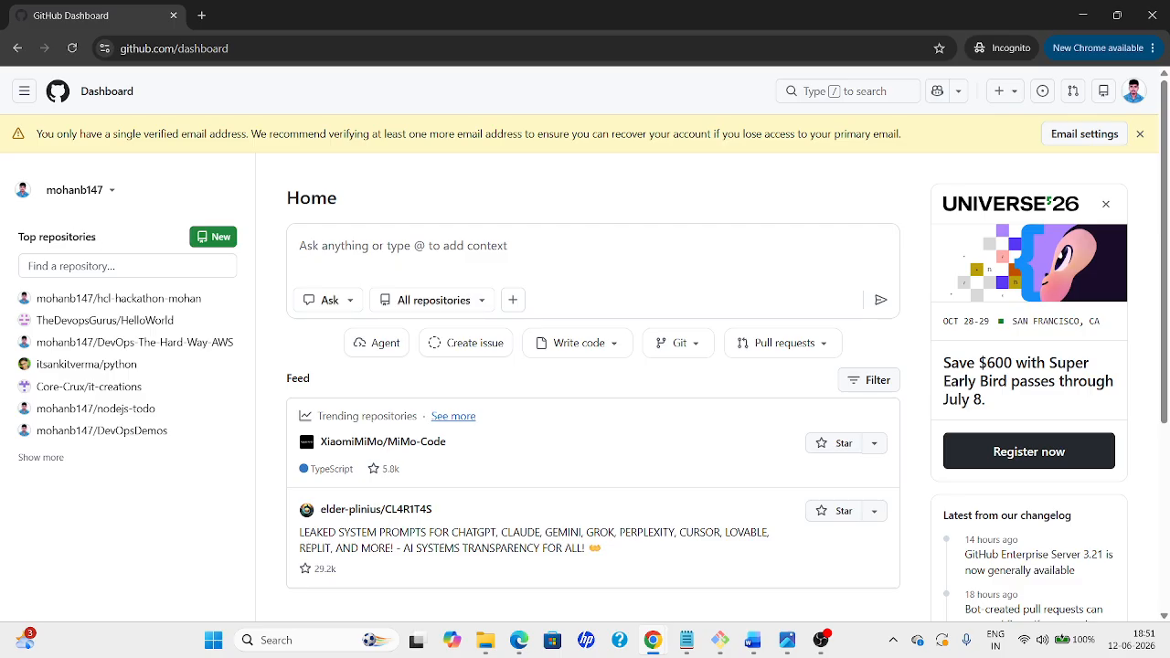
pyautogui.click(73, 191)
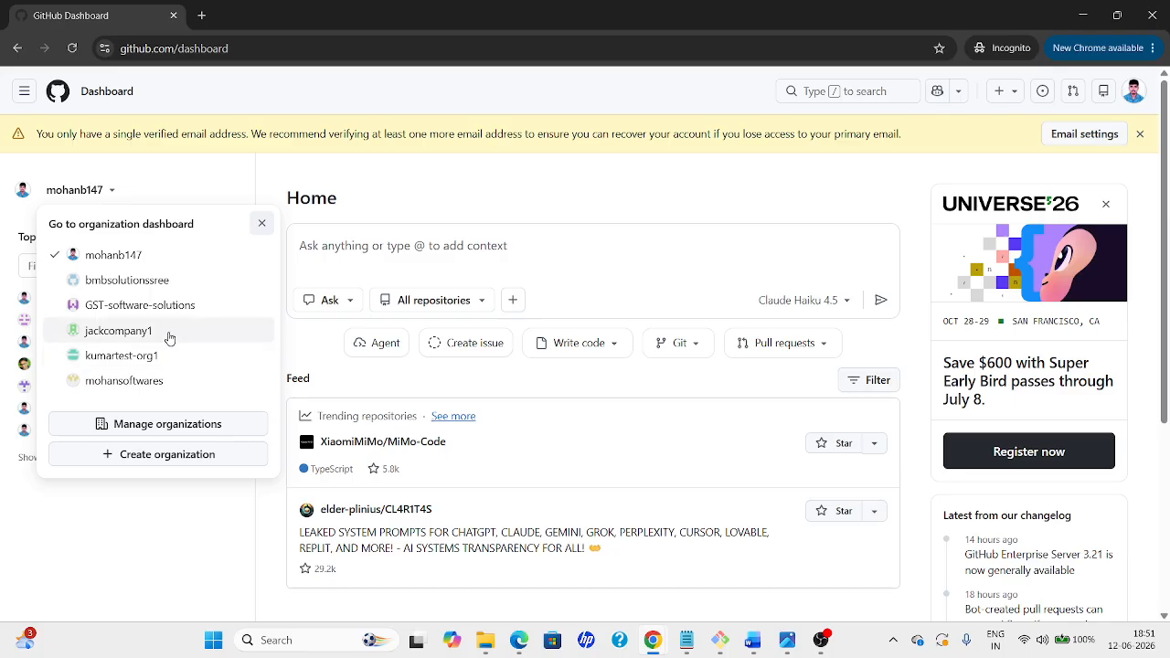
pyautogui.click(177, 430)
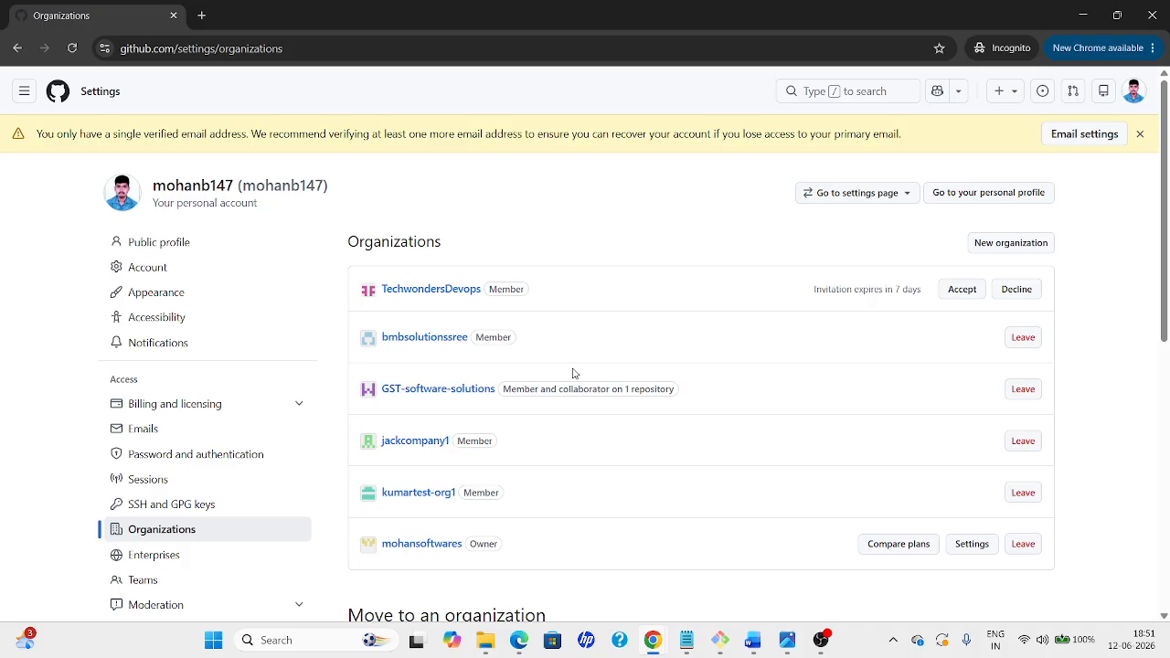
# - Bring the Google Meet window to the front
pyautogui.moveTo(652, 640)
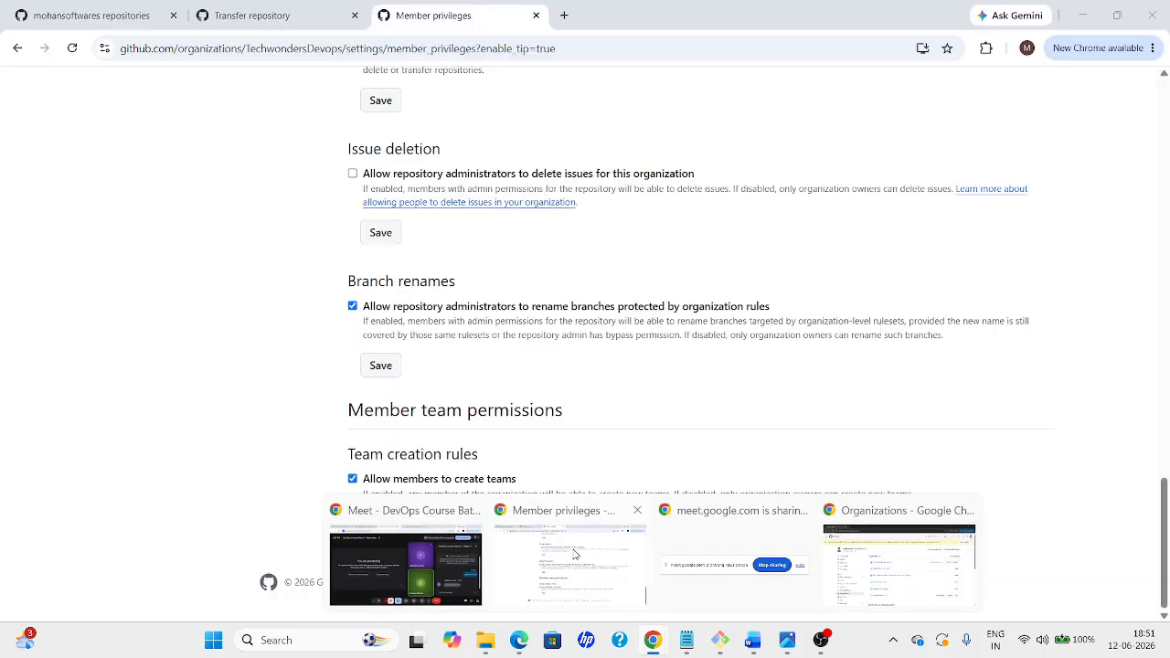
pyautogui.click(577, 554)
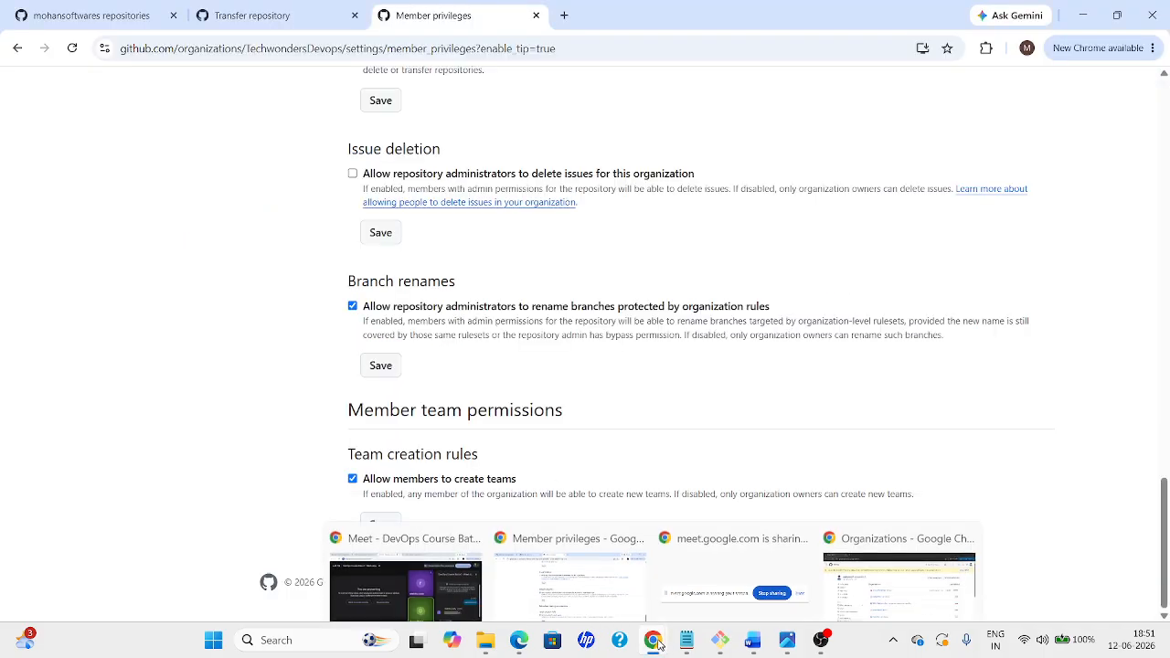
pyautogui.click(402, 549)
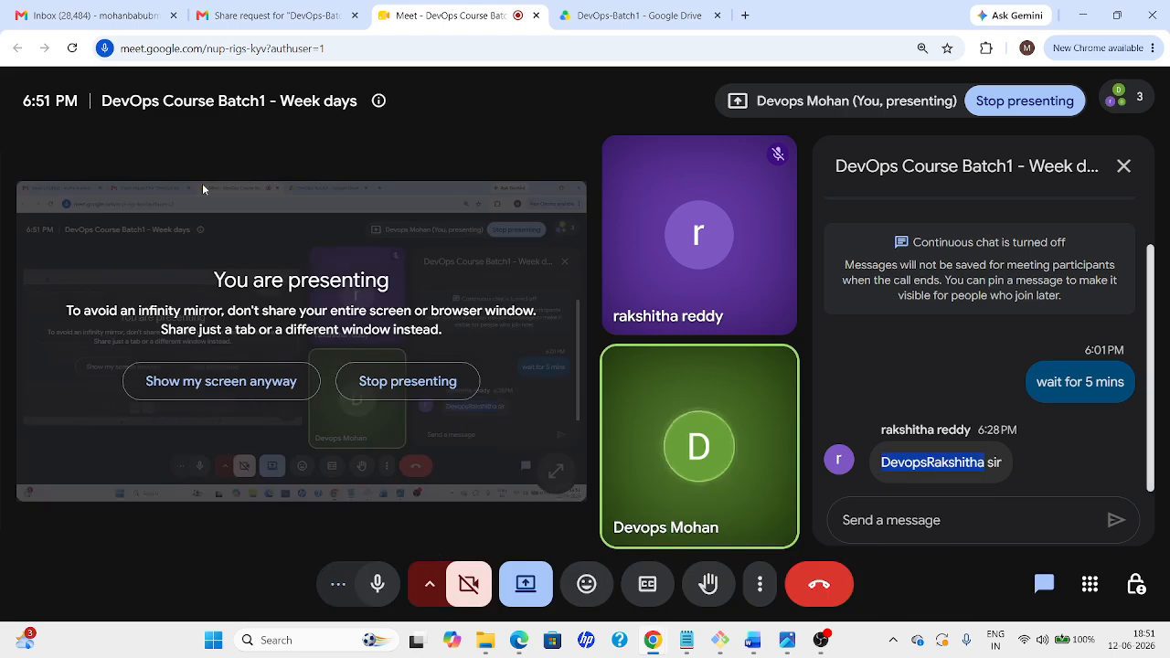
# - Copy the join link from Gmail's TechwondersDevops invitation email, then return to the incognito GitHub window
pyautogui.click(91, 16)
pyautogui.click(489, 209)
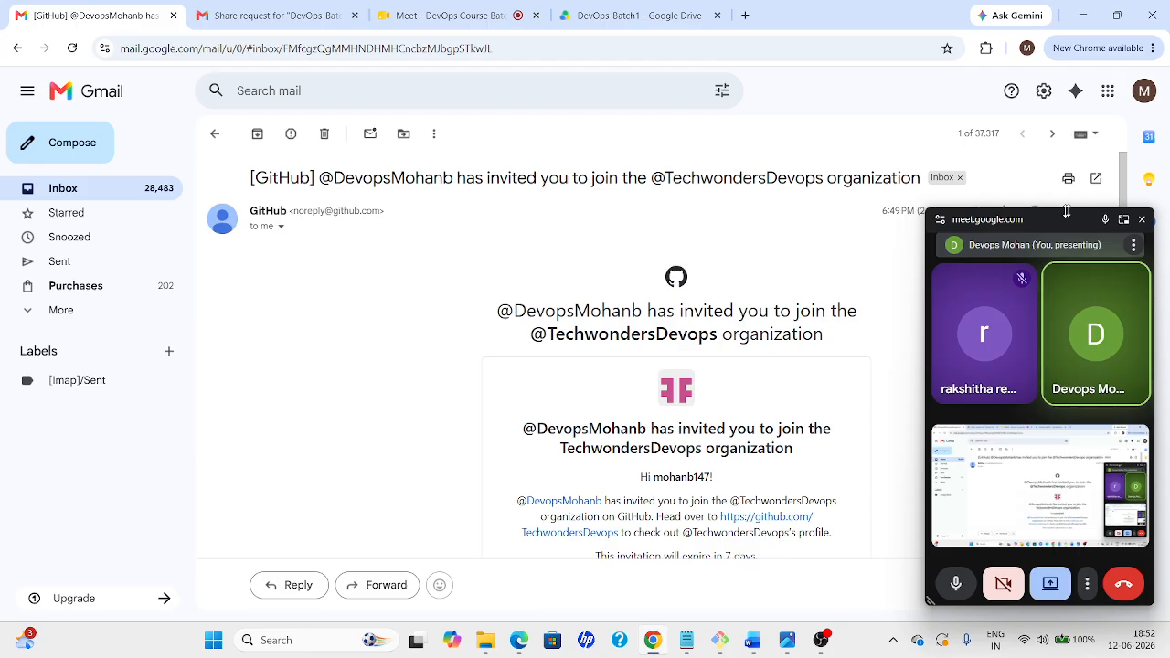
pyautogui.click(1141, 221)
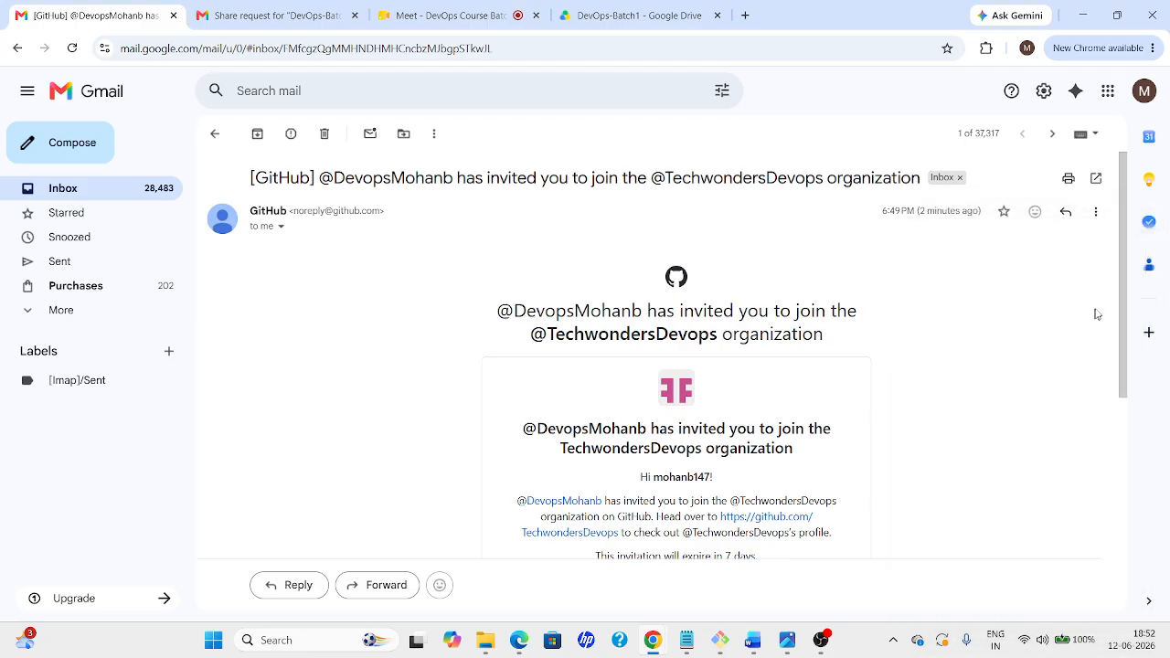
pyautogui.moveTo(1123, 315); pyautogui.dragTo(1117, 443)
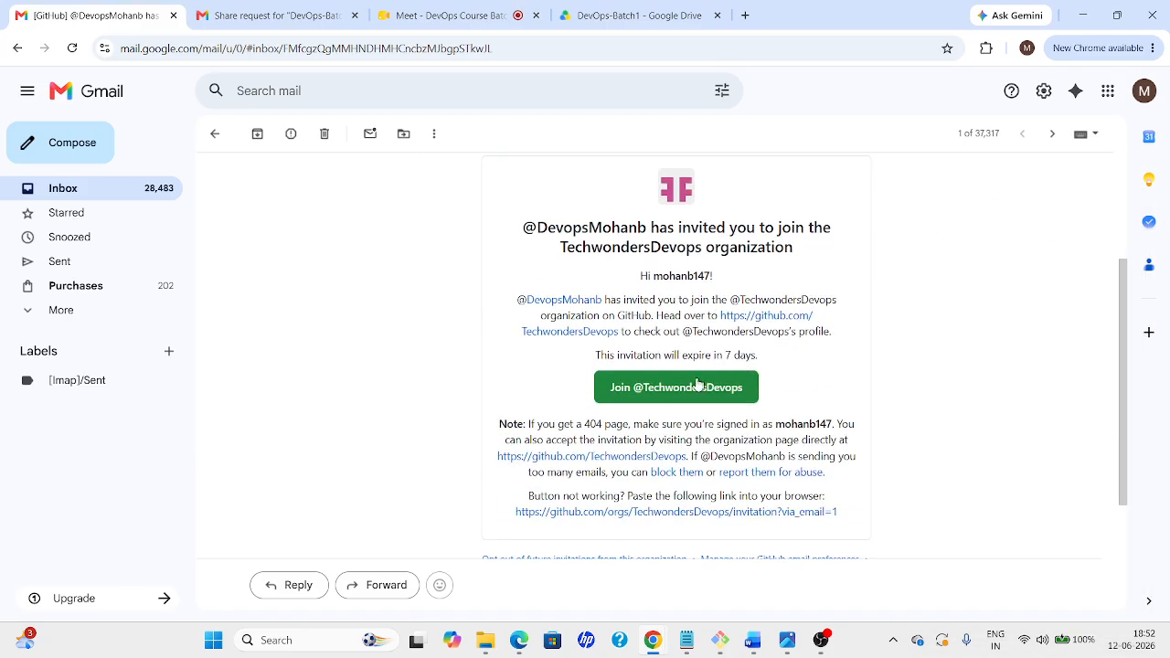
pyautogui.rightClick(700, 393)
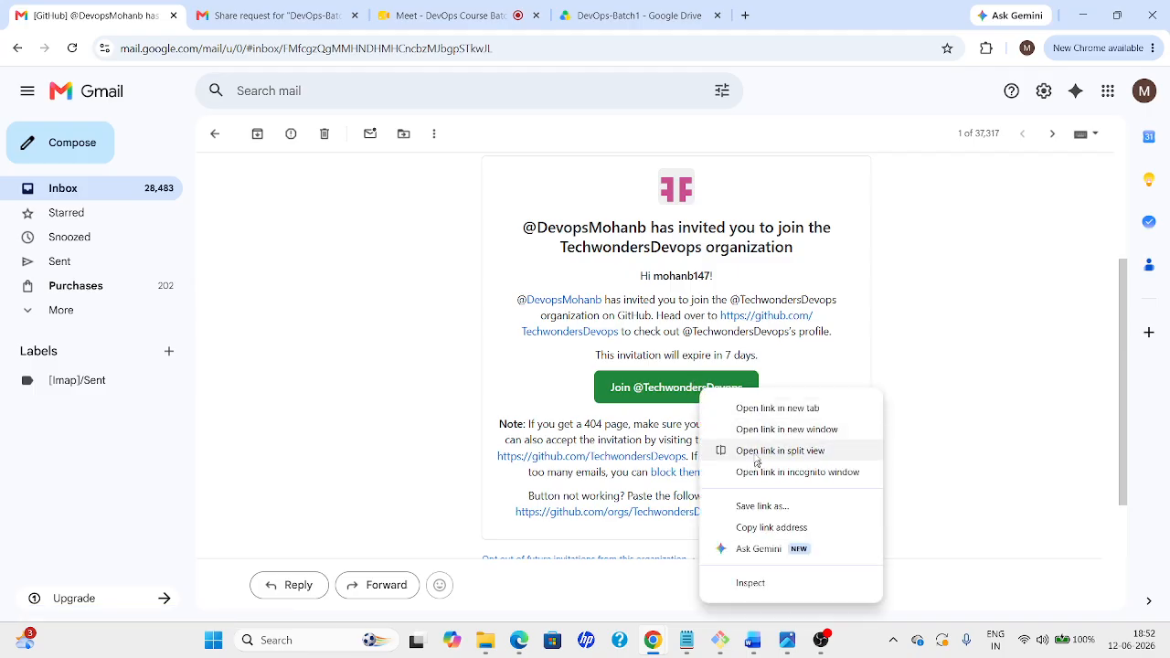
pyautogui.click(757, 529)
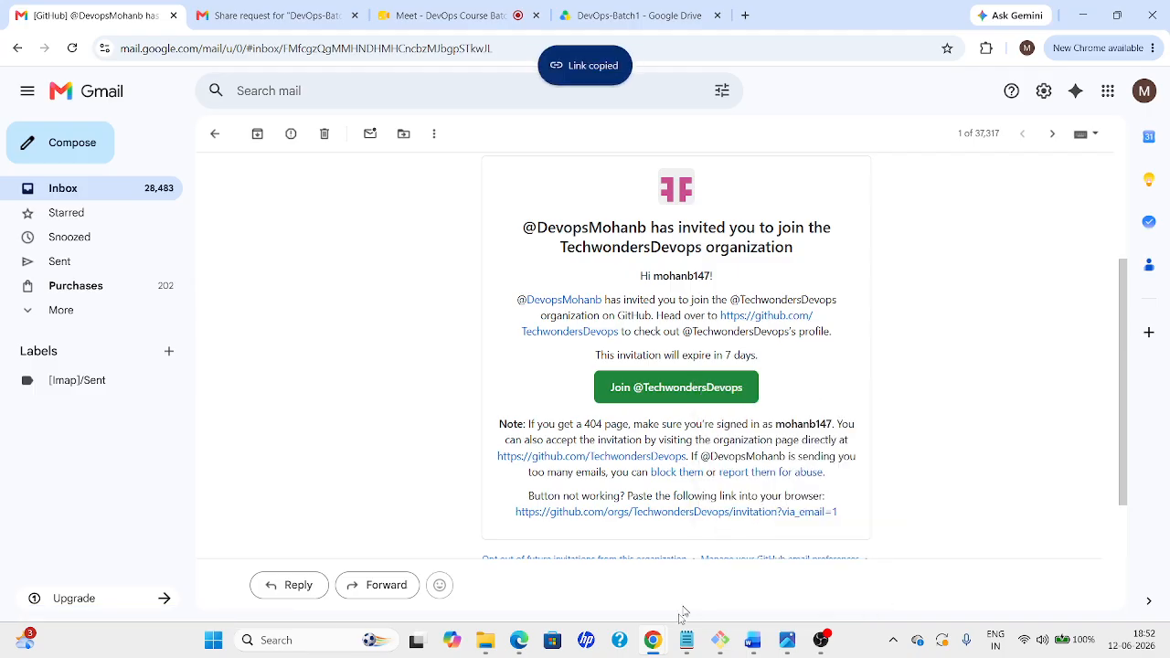
pyautogui.moveTo(656, 647)
pyautogui.click(905, 544)
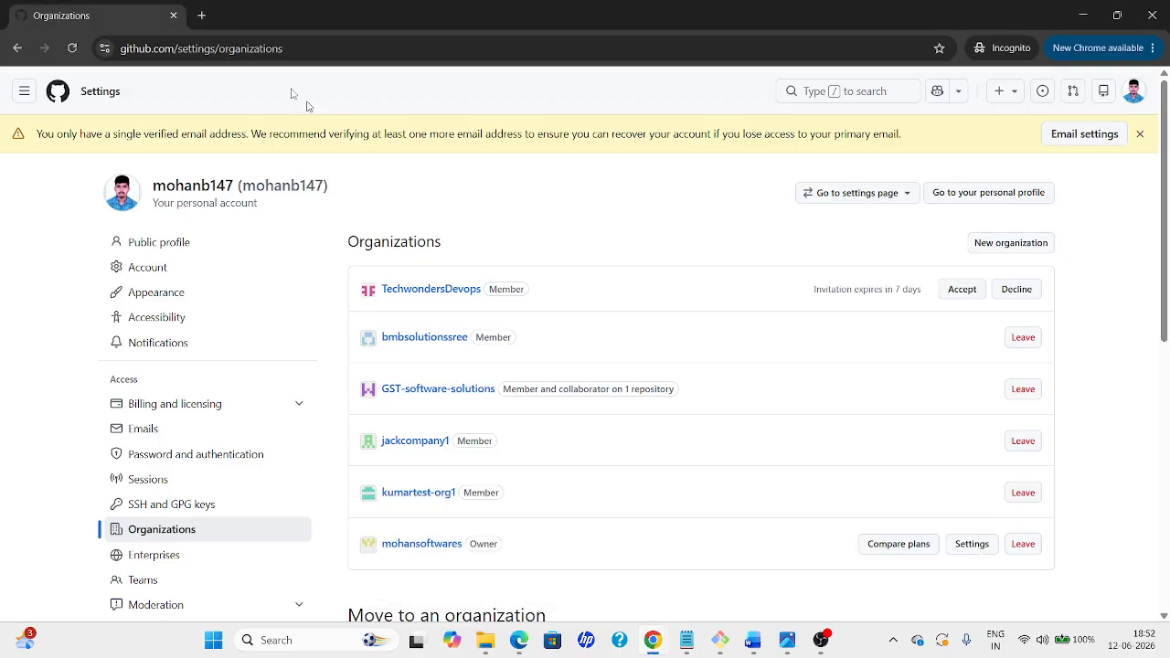
# - Paste the invitation link into a new incognito tab and join TechwondersDevops
pyautogui.click(202, 15)
pyautogui.hotkey('ctrl', 'v')
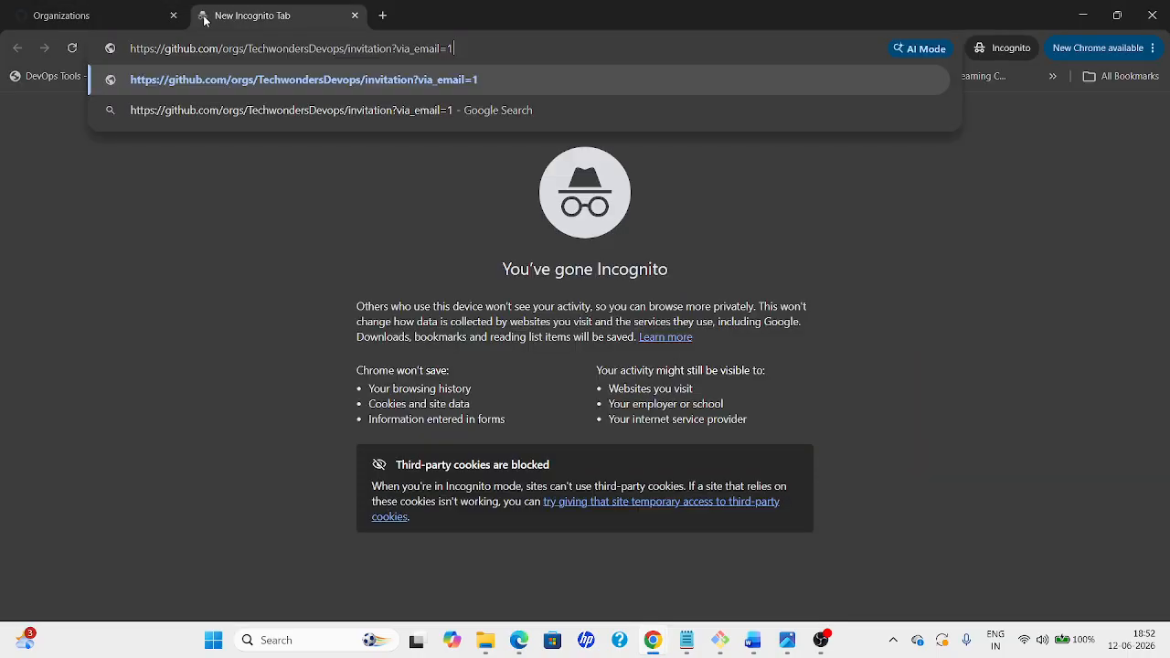
pyautogui.press('Return')
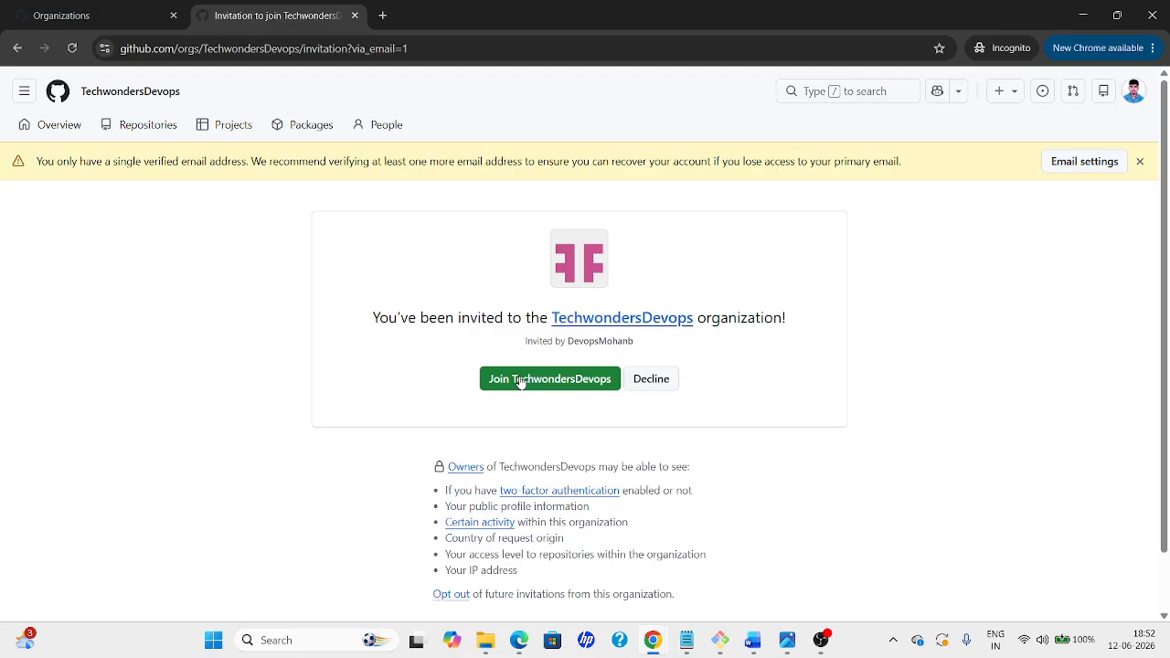
pyautogui.click(521, 382)
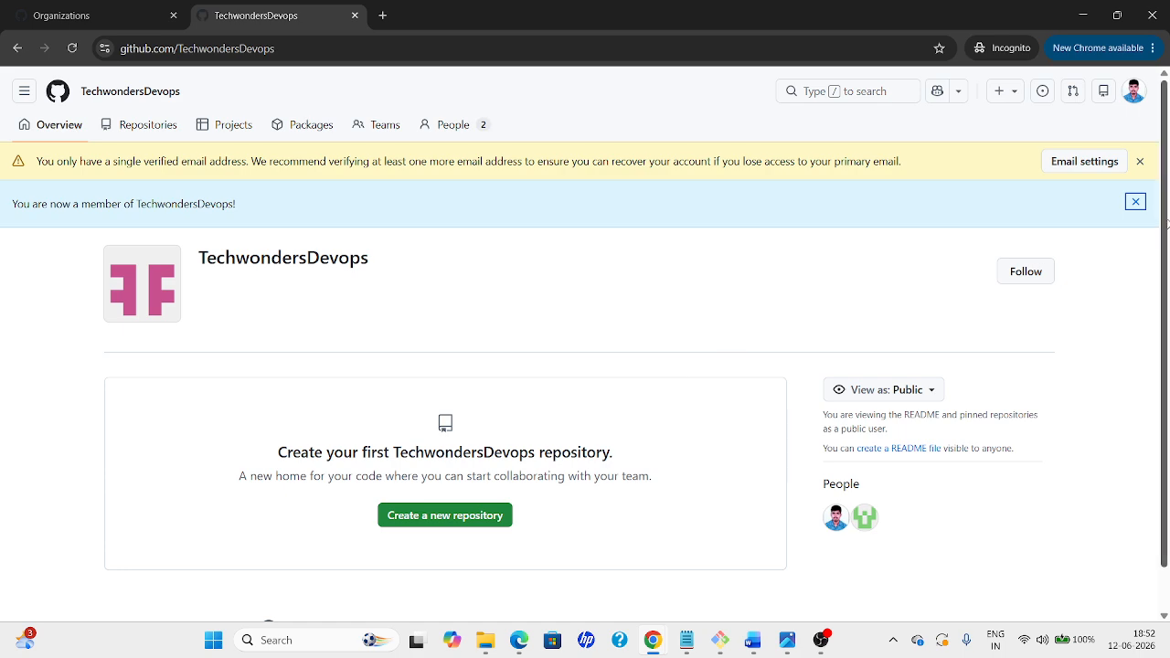
# - View the new member's empty TechwondersDevops repository list, then the organization overview
pyautogui.moveTo(1167, 225)
pyautogui.mouseDown()
pyautogui.moveTo(1167, 269)
pyautogui.moveTo(1167, 237)
pyautogui.mouseUp()
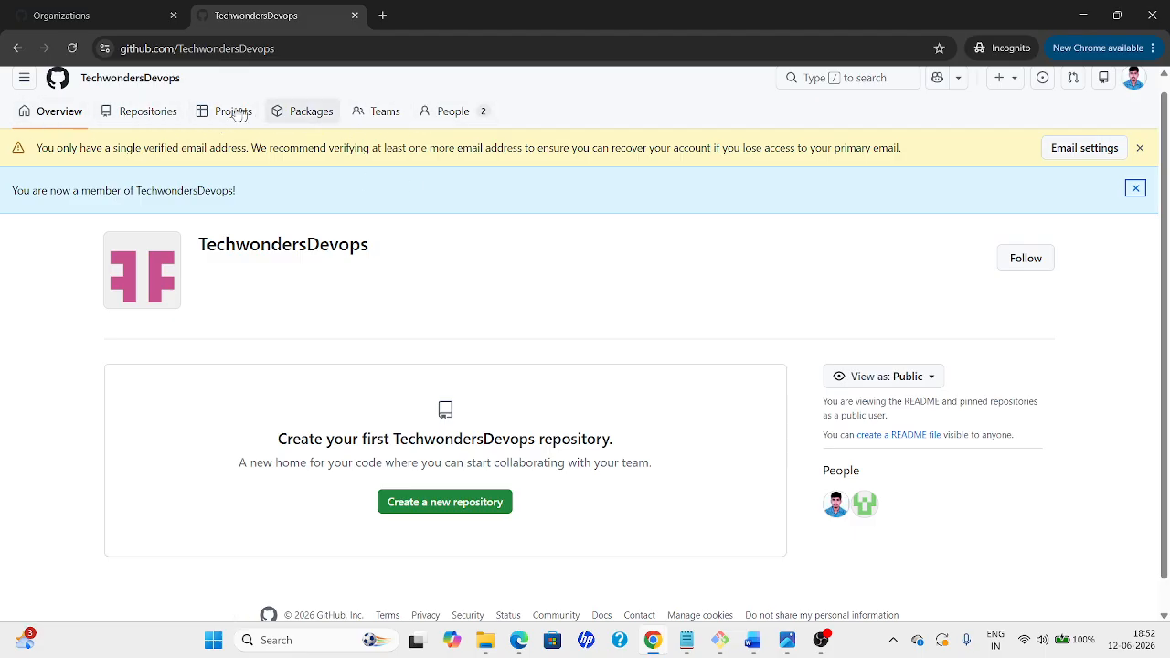
pyautogui.click(143, 121)
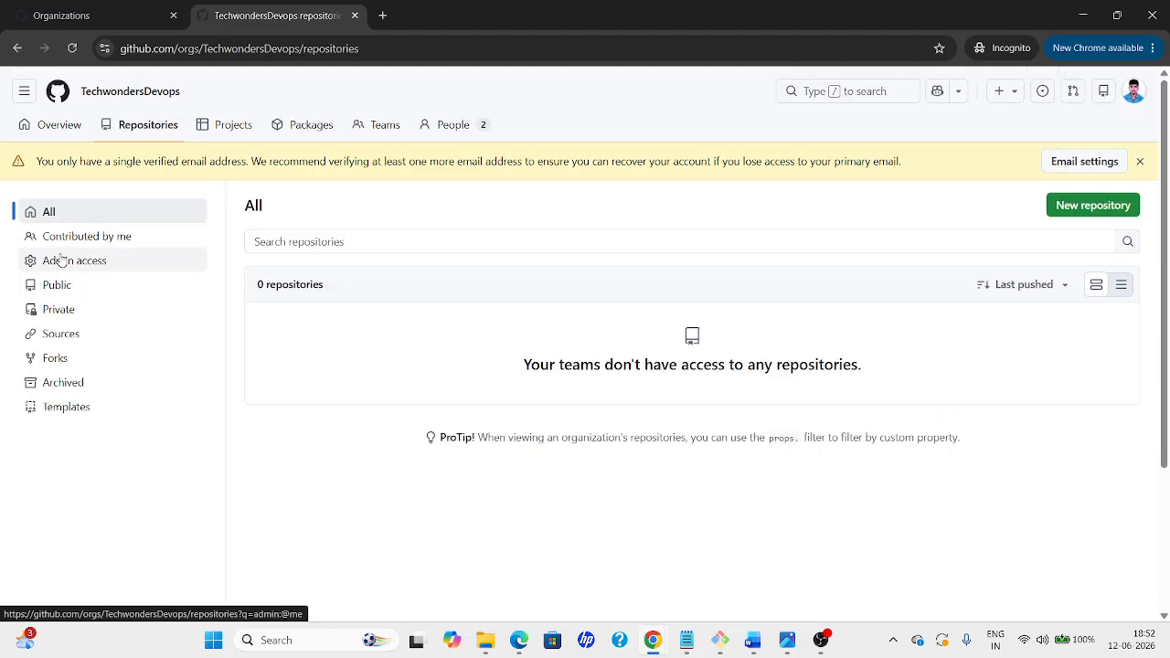
pyautogui.click(51, 132)
# - Return to the owner's window and the git-day2 Transfer repository page
pyautogui.hotkey('alt', 'Tab')
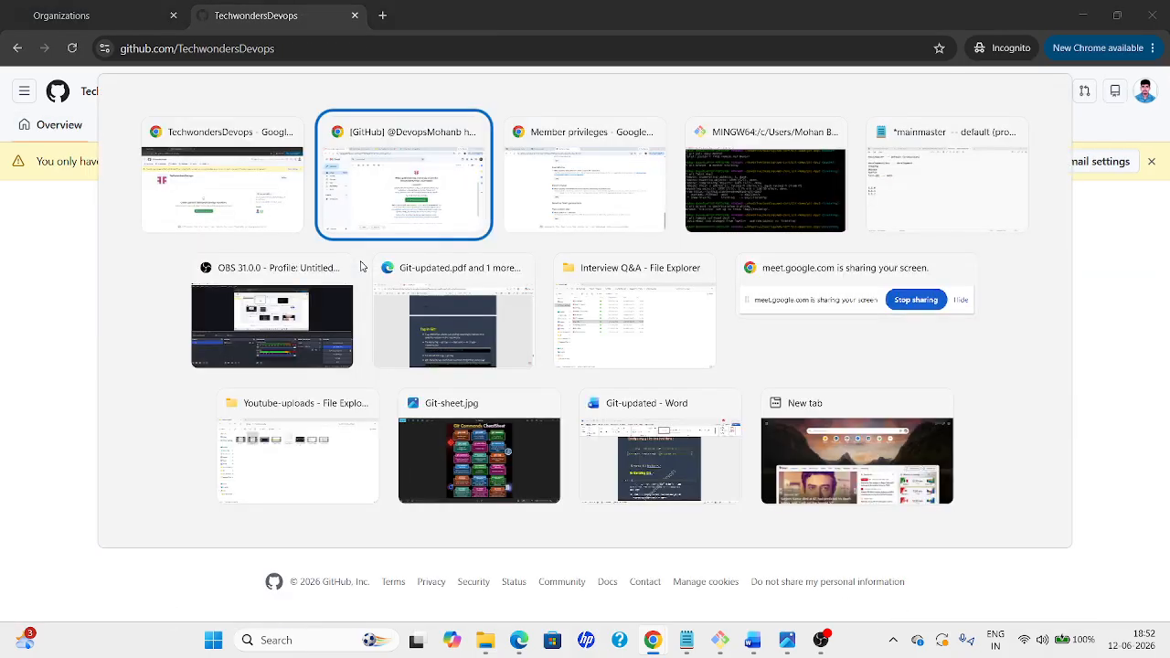
pyautogui.hotkey('alt', 'Tab')
pyautogui.press('Tab')
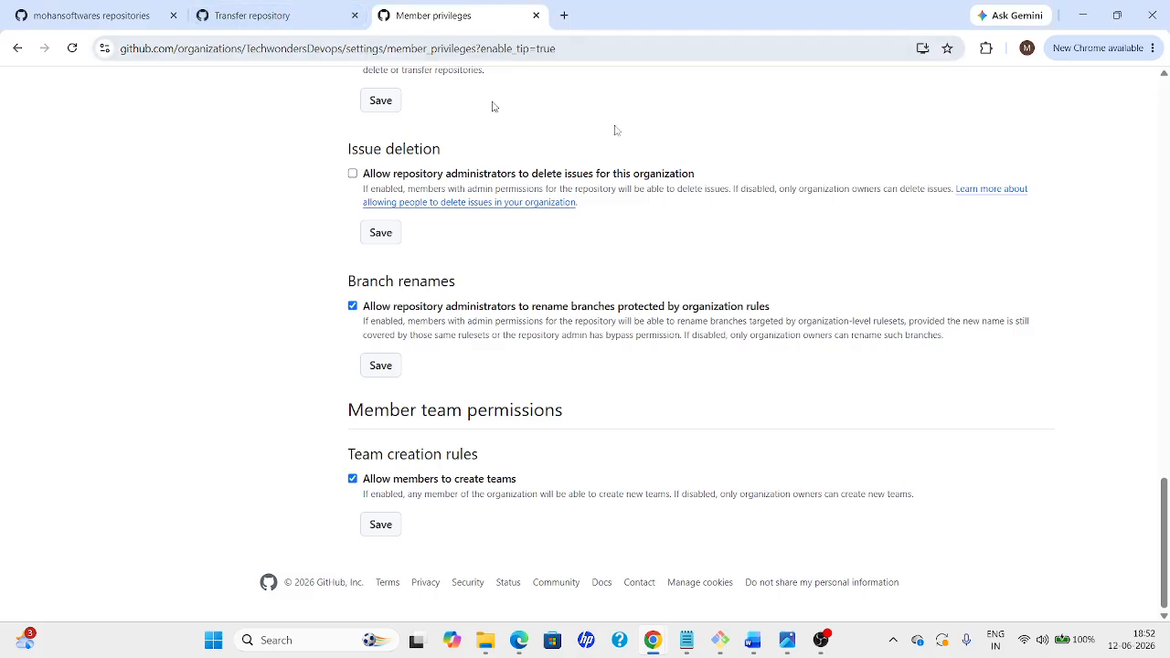
pyautogui.moveTo(1167, 567); pyautogui.dragTo(932, 138)
pyautogui.click(68, 128)
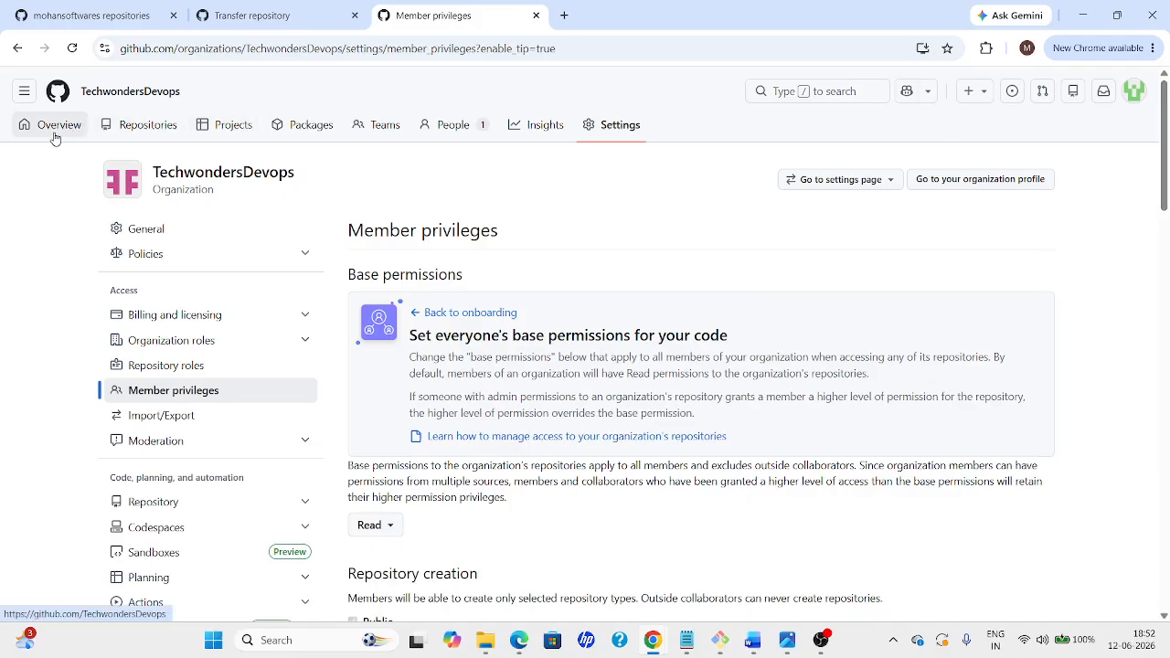
pyautogui.click(68, 139)
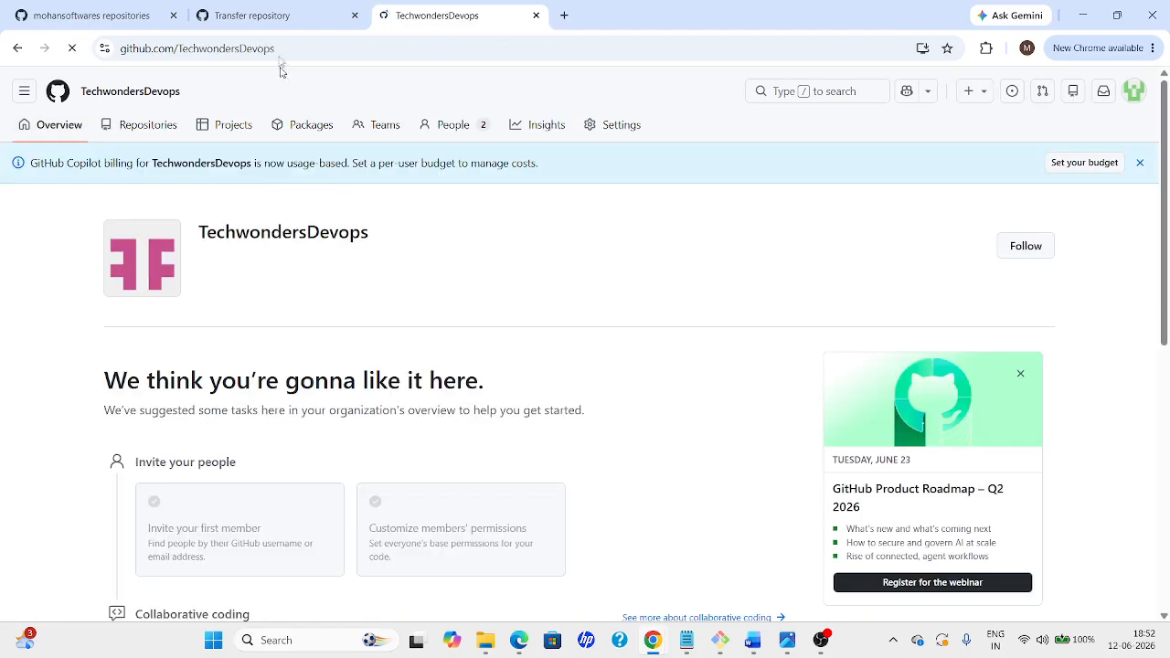
pyautogui.click(261, 16)
pyautogui.click(743, 411)
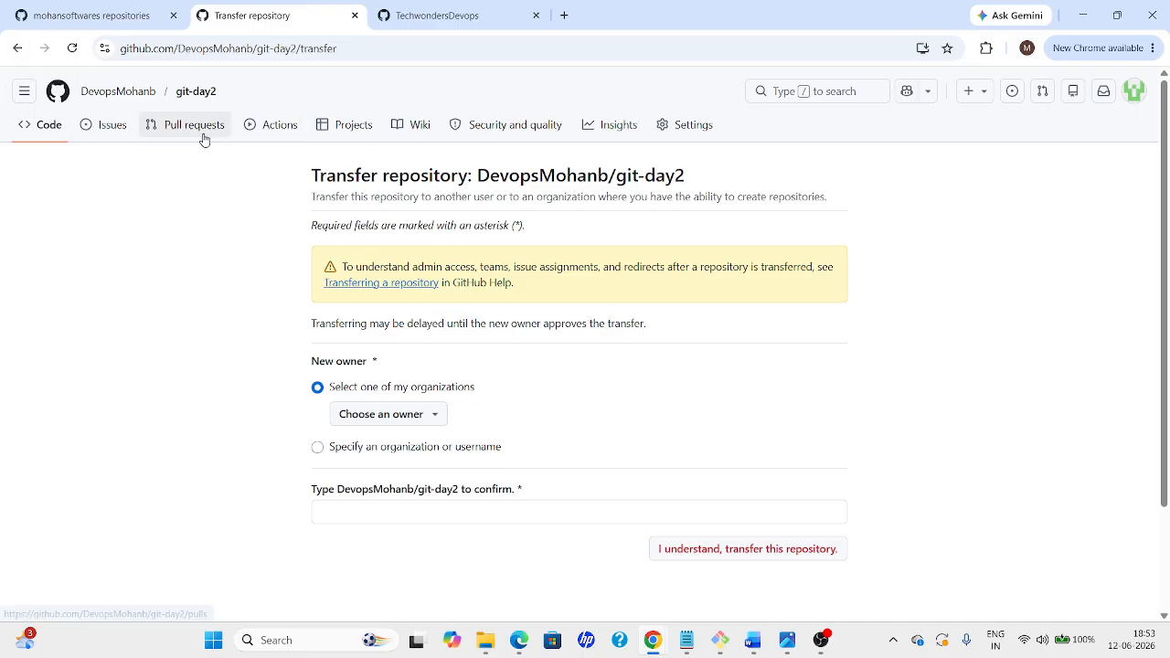
# - Open the Transfer form from git-day2's Danger Zone settings
pyautogui.click(16, 50)
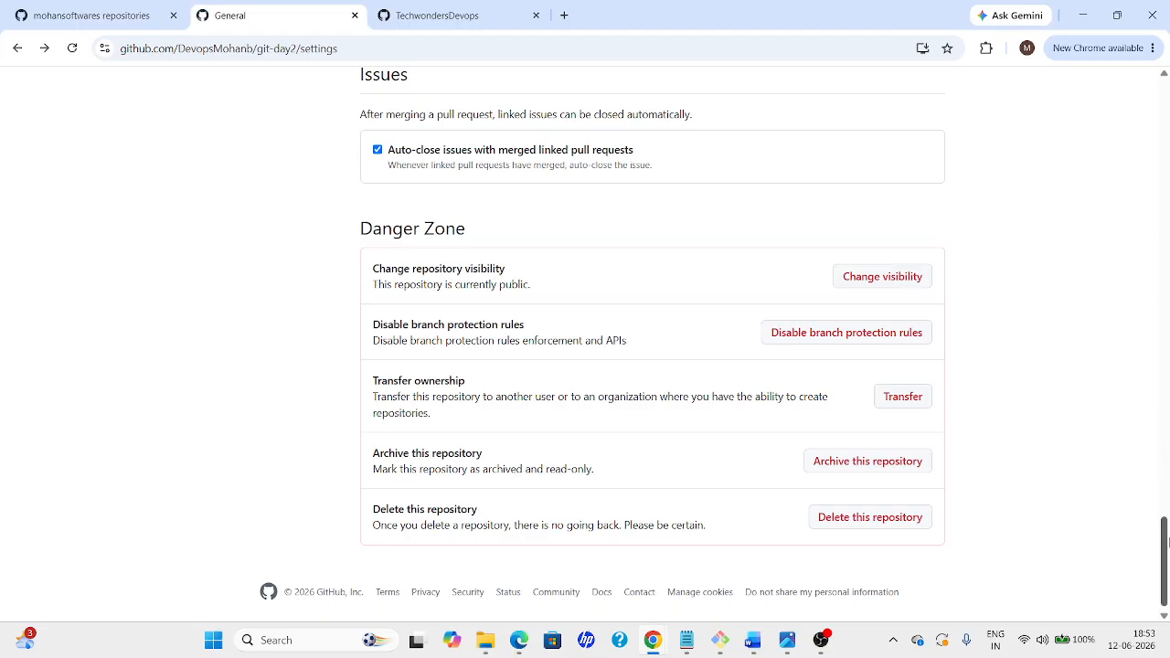
pyautogui.moveTo(1167, 560); pyautogui.dragTo(1148, 75)
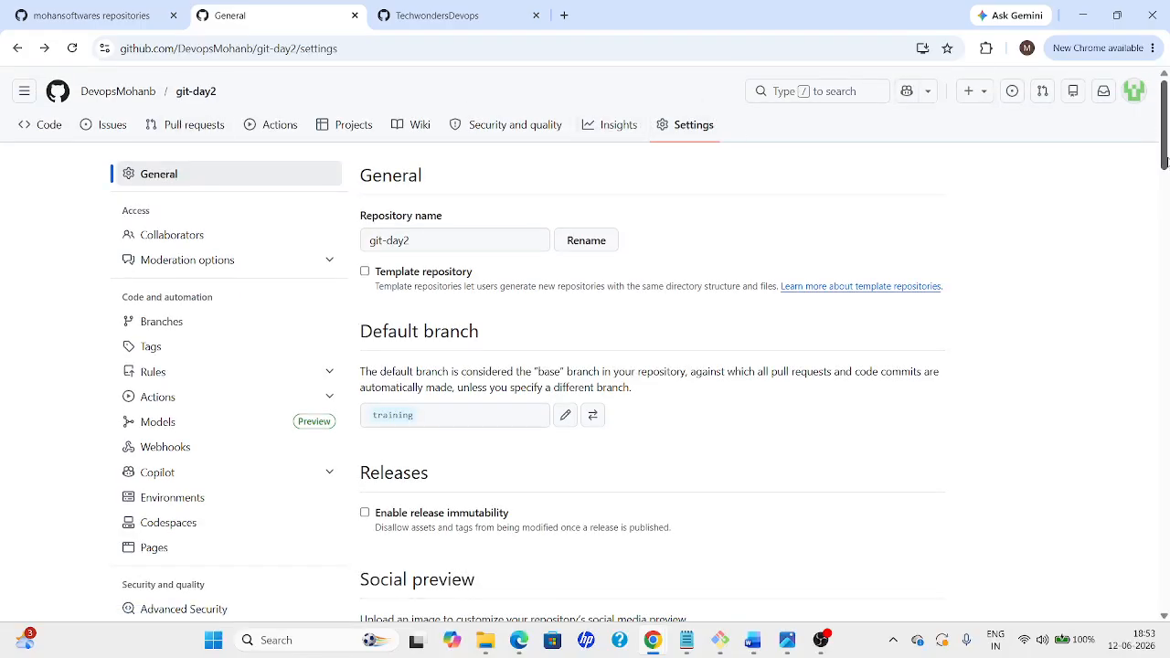
pyautogui.moveTo(1166, 165); pyautogui.dragTo(1164, 618)
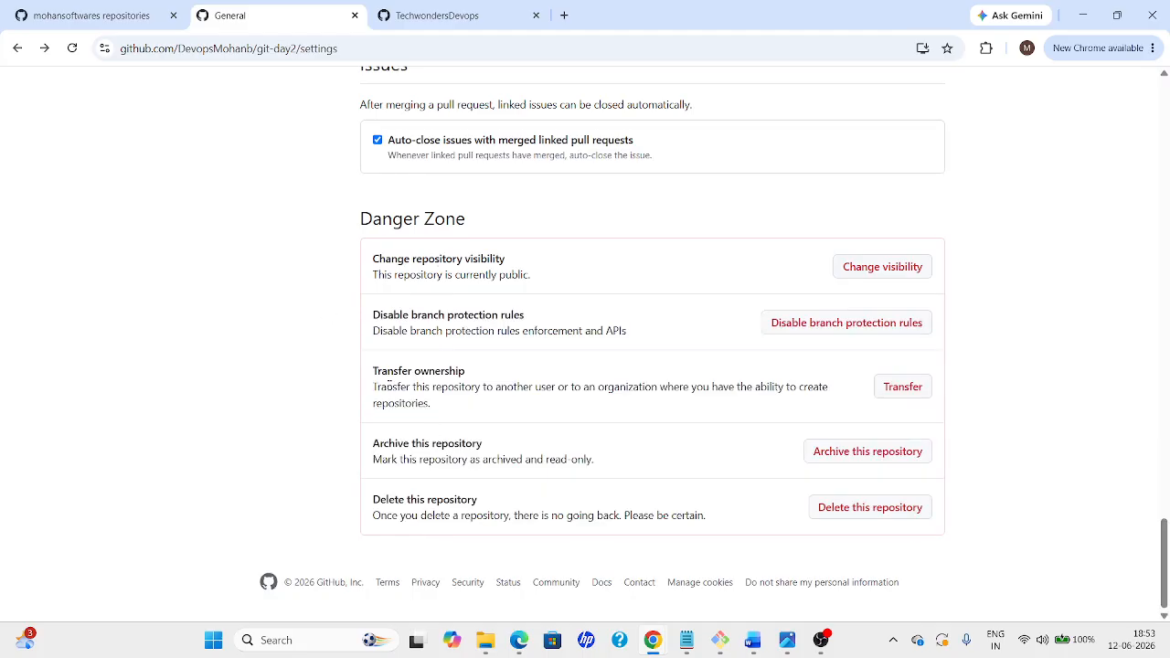
pyautogui.moveTo(373, 370); pyautogui.dragTo(552, 411)
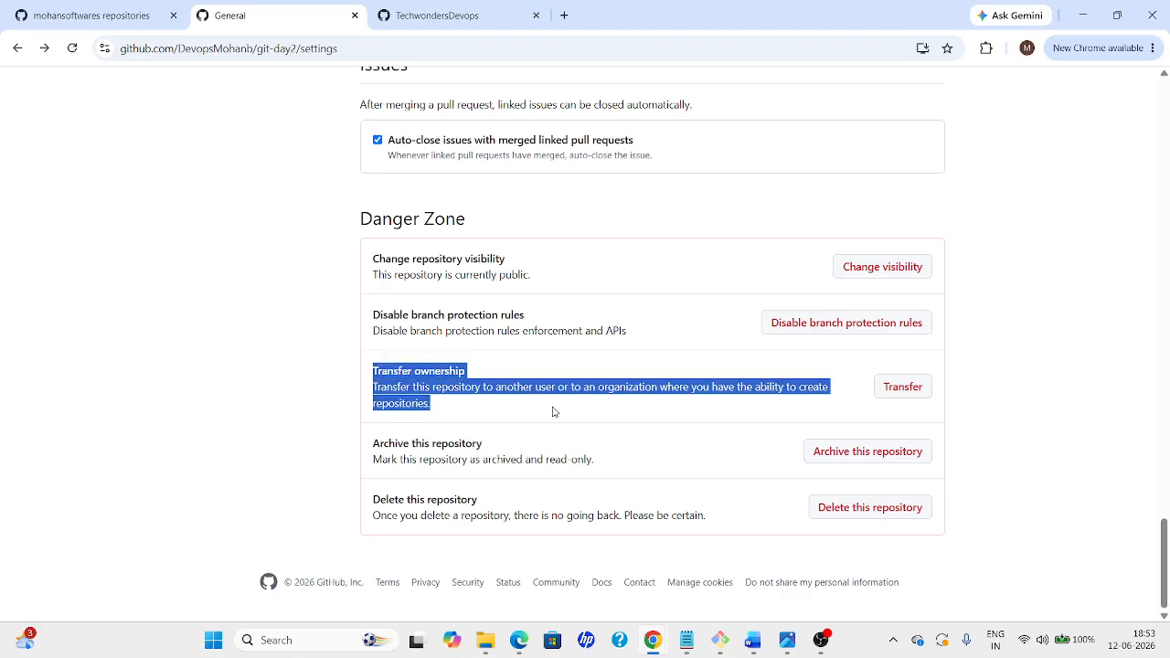
pyautogui.click(900, 391)
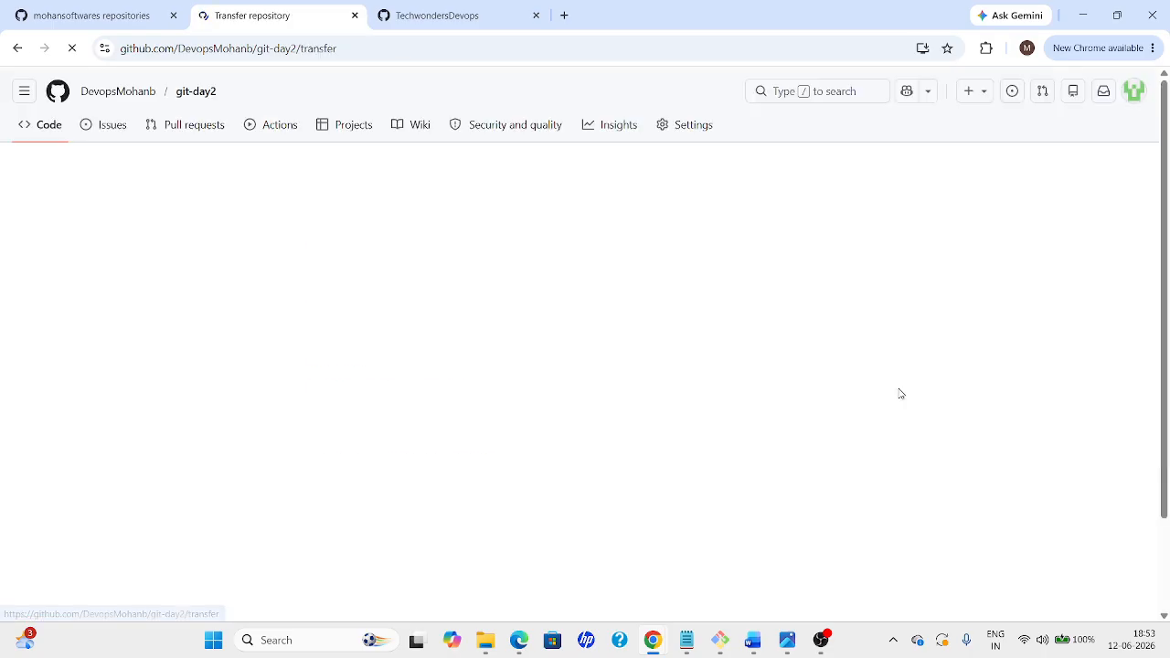
# - Choose TechwondersDevops as the new owner, after briefly trying an owner username instead
pyautogui.click(407, 419)
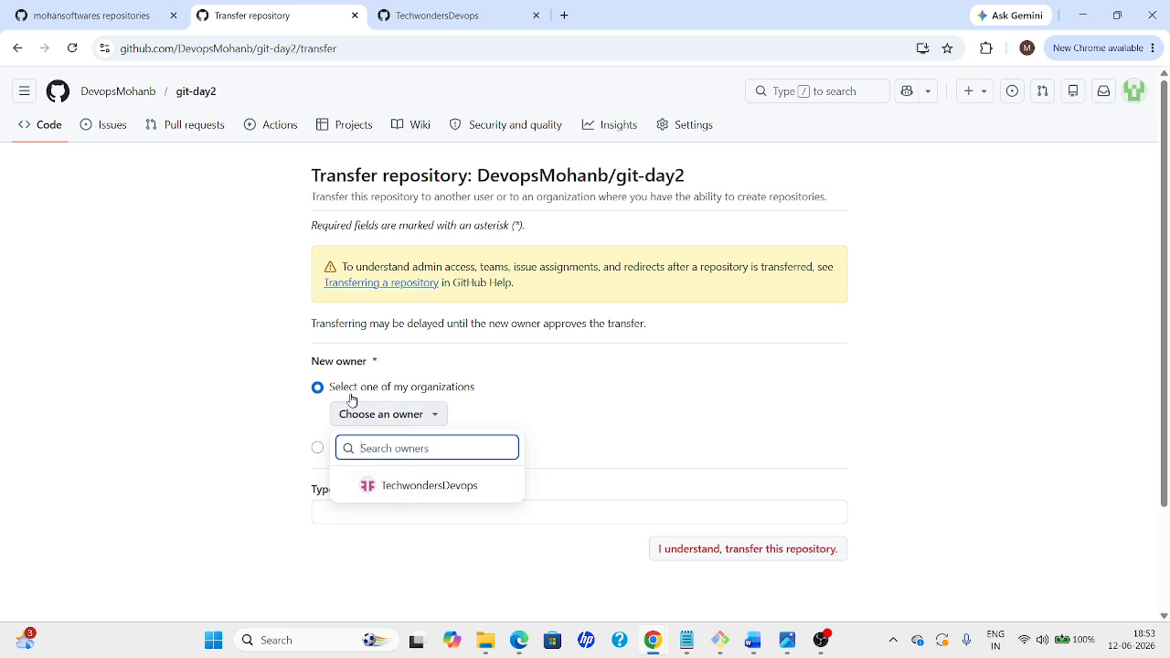
pyautogui.click(405, 494)
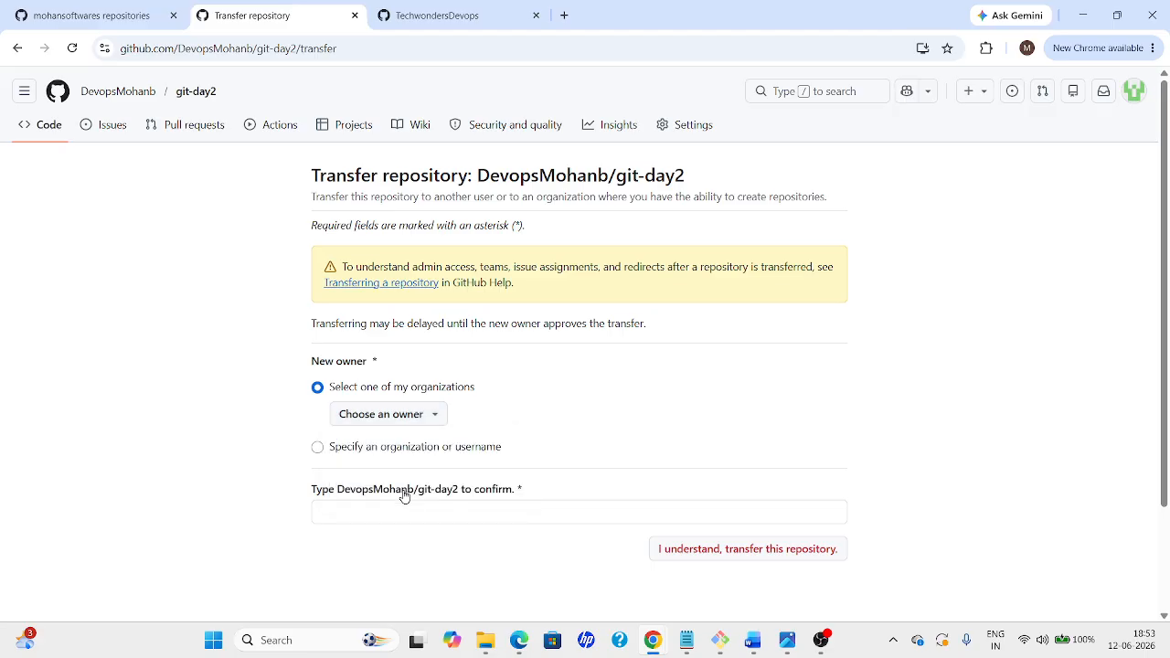
pyautogui.click(316, 448)
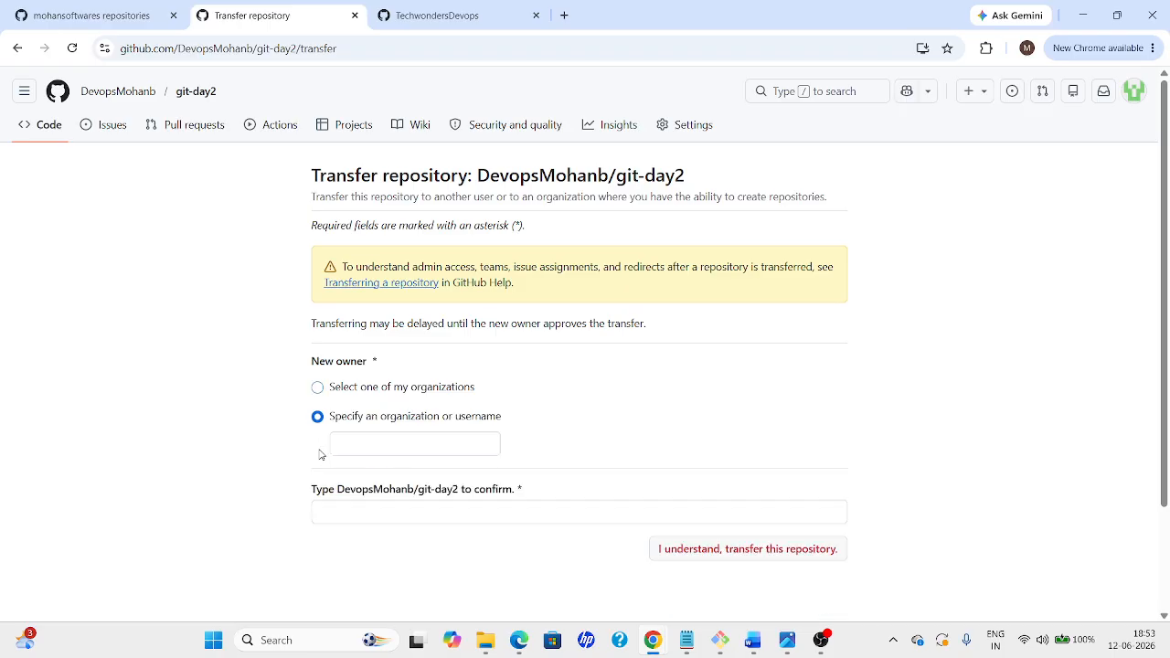
pyautogui.click(400, 443)
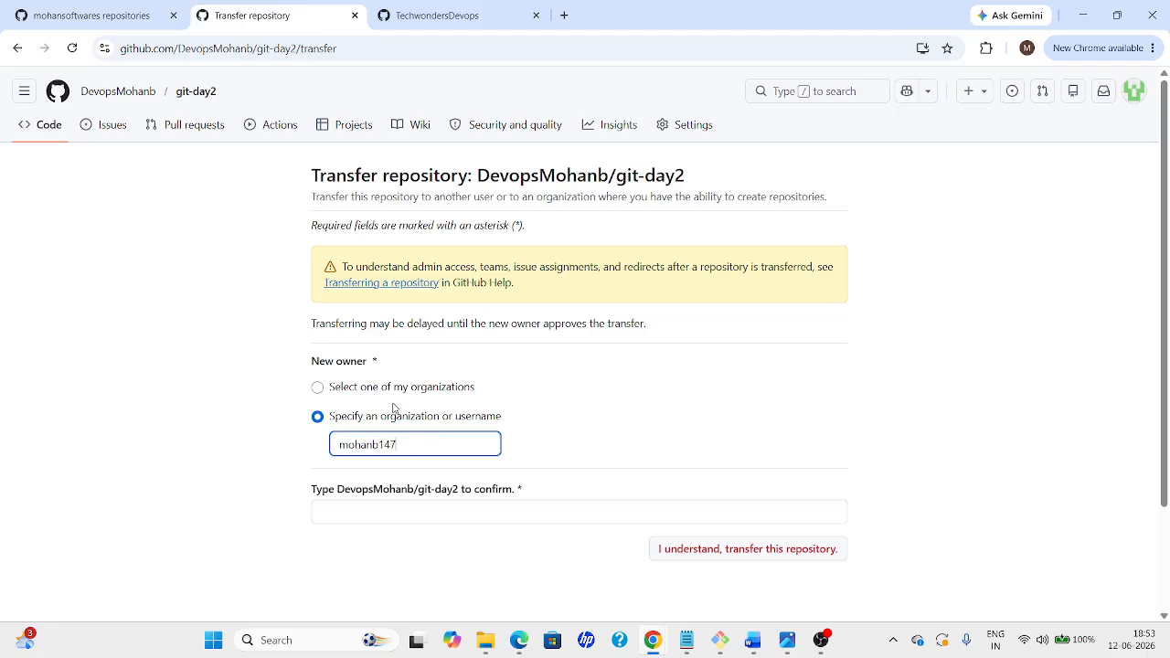
pyautogui.write('mohanb147')
pyautogui.click(634, 457)
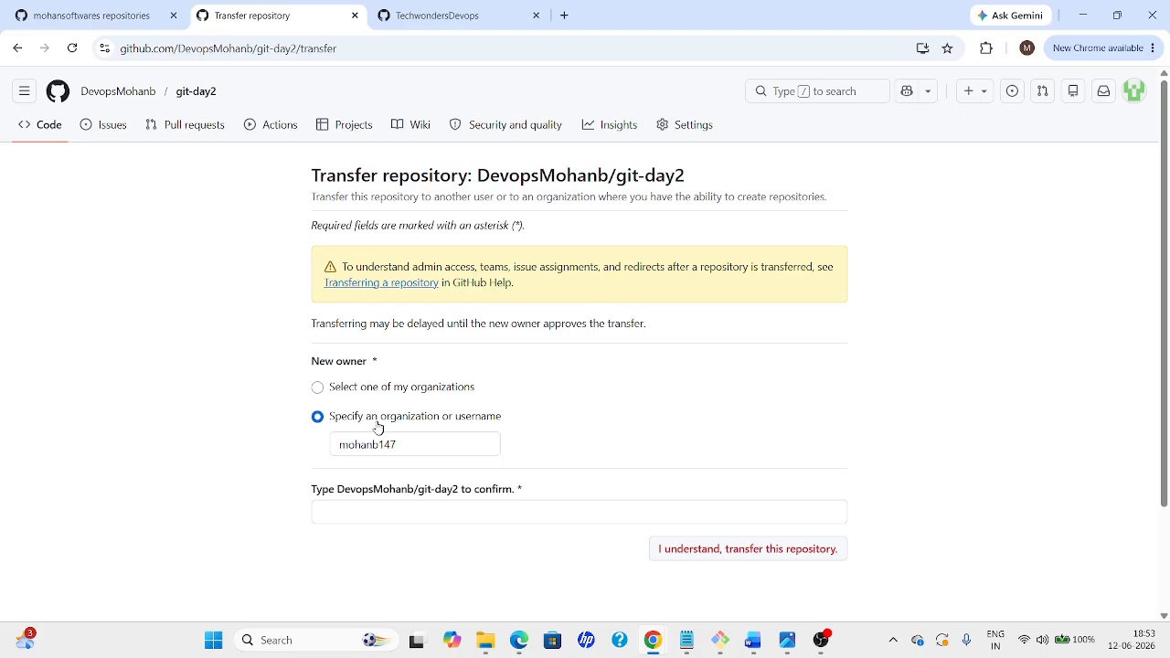
pyautogui.click(320, 389)
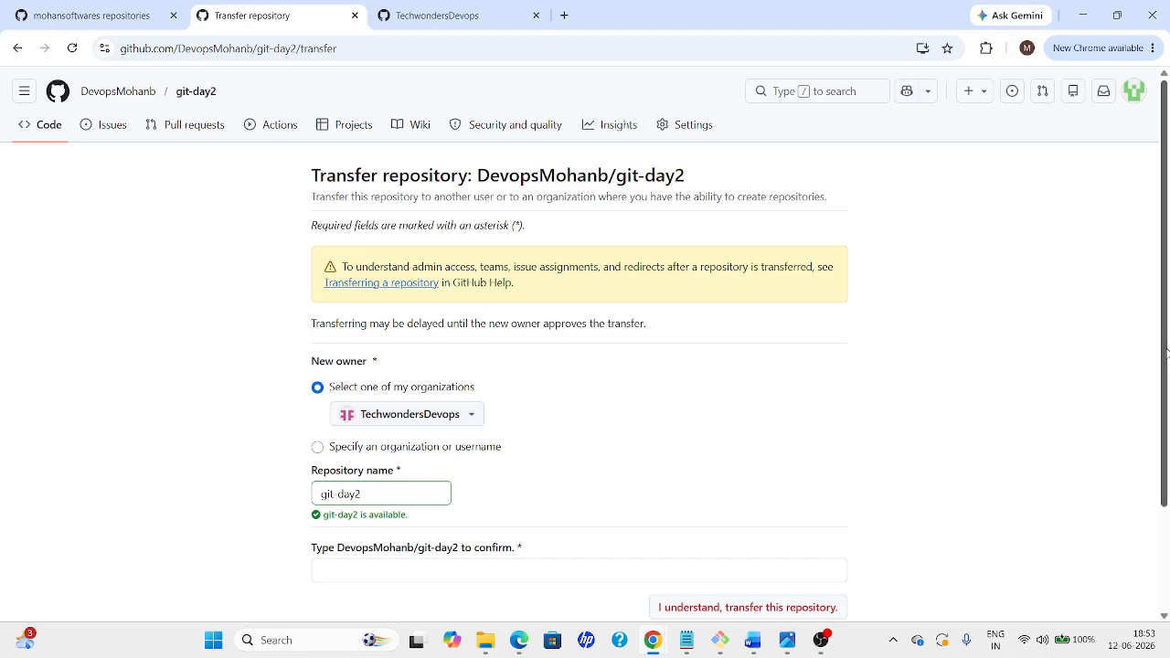
# - Check the git-day2 name is available and paste the repository path into the confirmation box
pyautogui.scroll(-2, 993, 431)
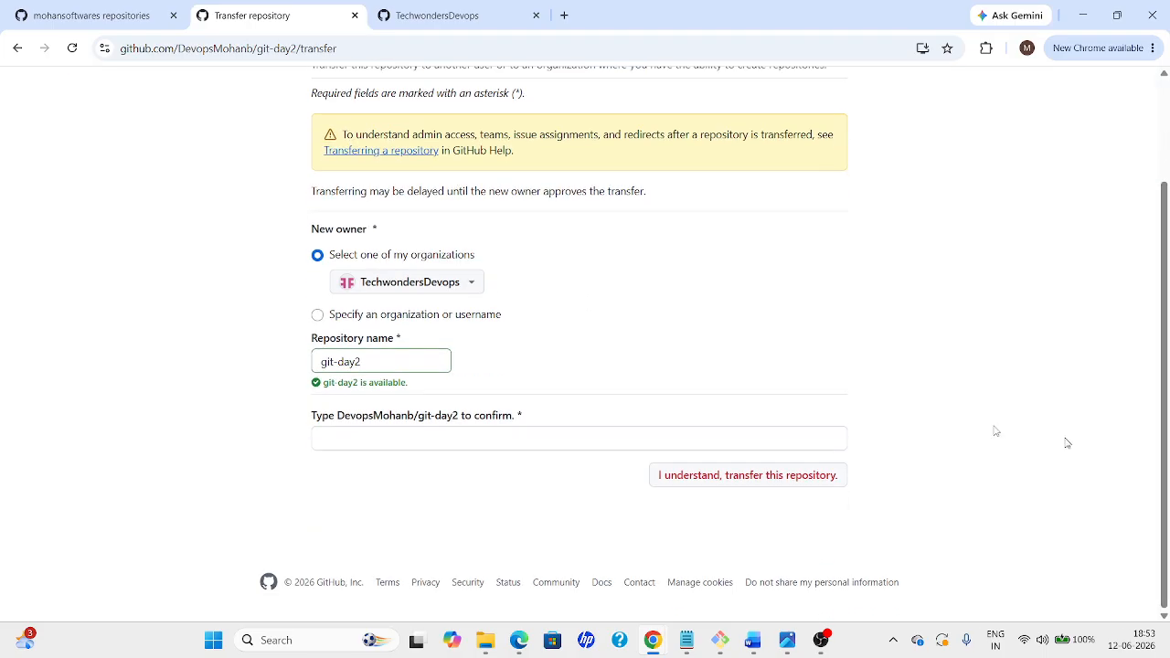
pyautogui.click(374, 362)
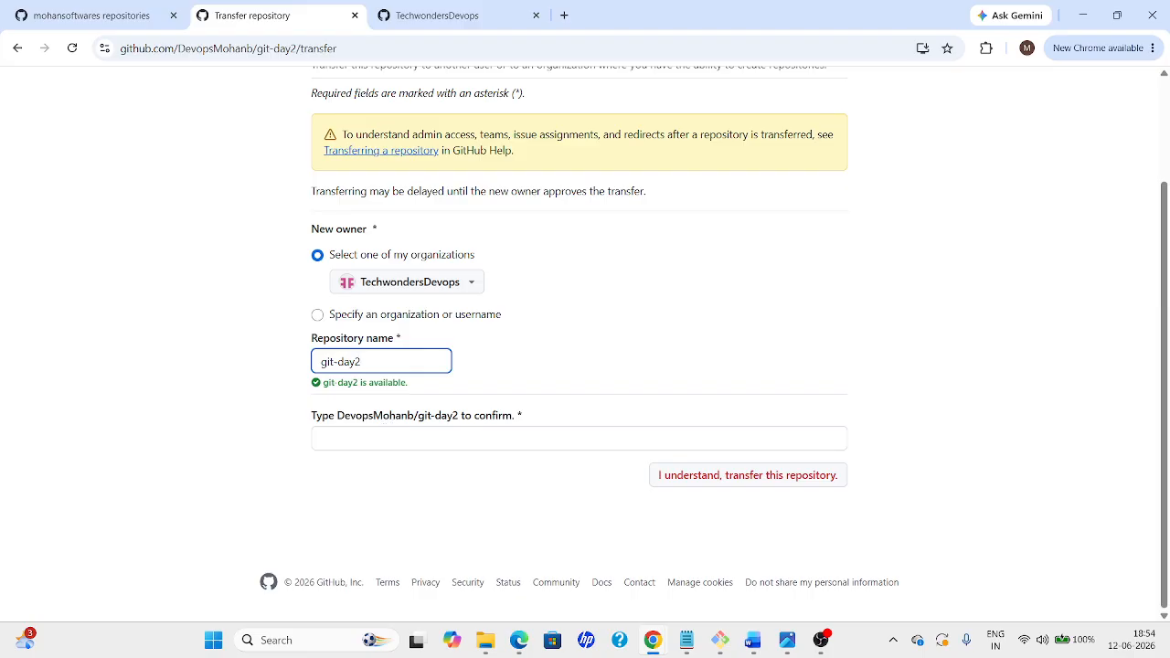
pyautogui.click(393, 434)
pyautogui.moveTo(338, 416); pyautogui.dragTo(458, 427)
pyautogui.hotkey('ctrl', 'c')
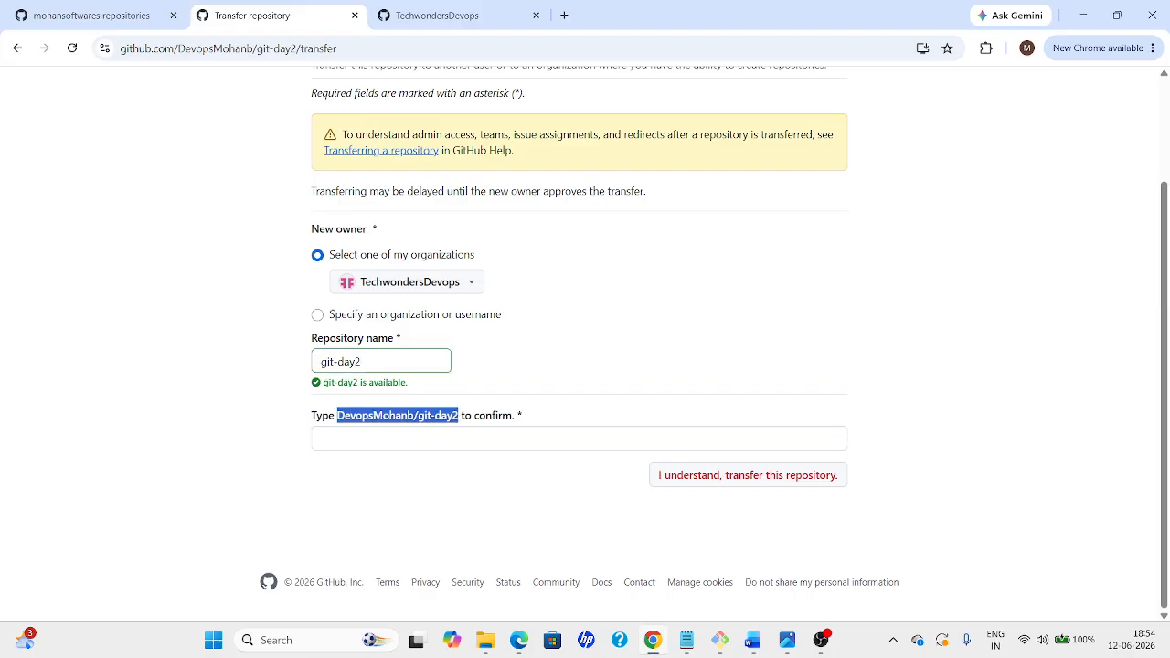
pyautogui.click(440, 439)
pyautogui.hotkey('ctrl', 'v')
pyautogui.click(601, 505)
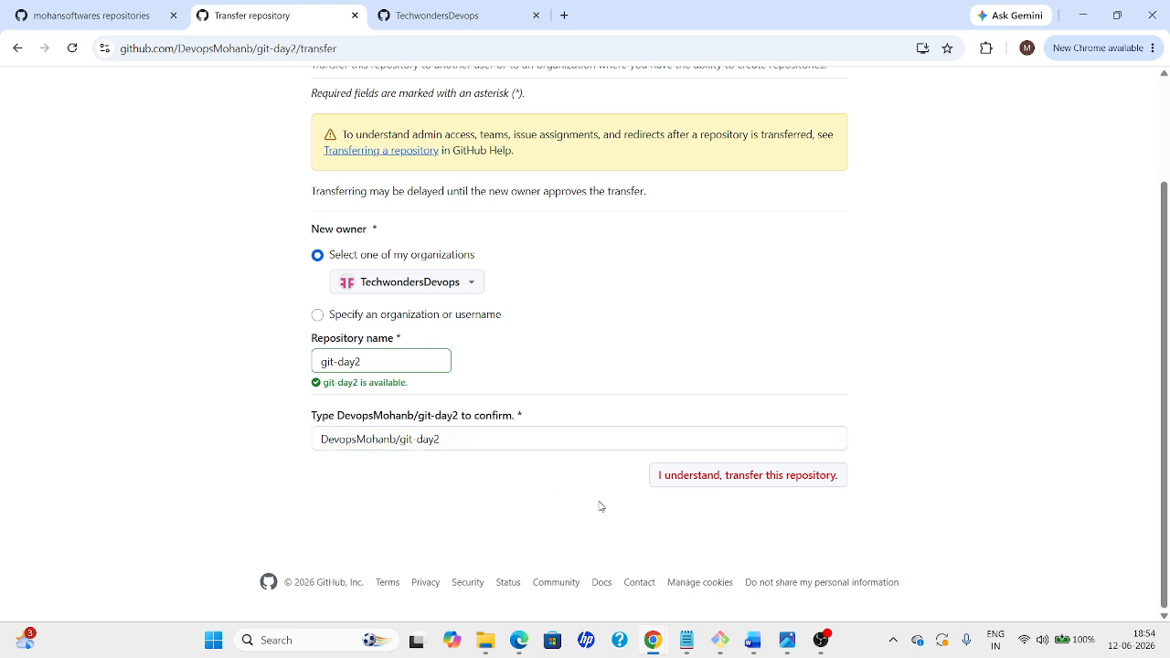
# - Confirm the transfer and open the moved git-day2 repository from the list
pyautogui.click(754, 482)
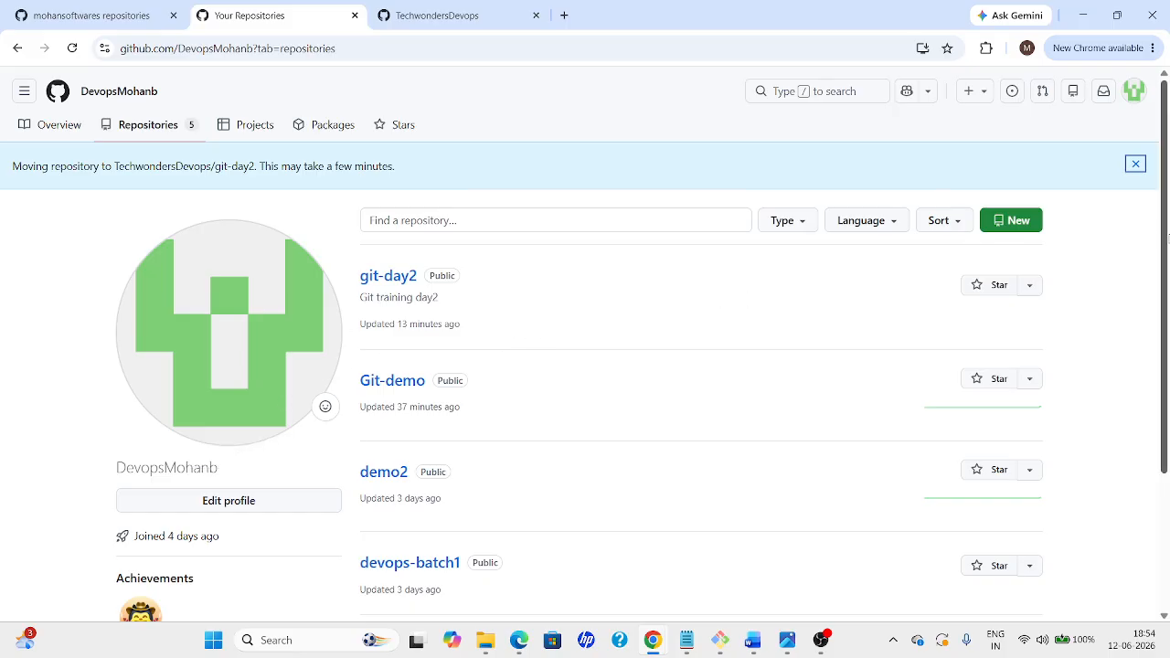
pyautogui.scroll(-1, 1168, 240)
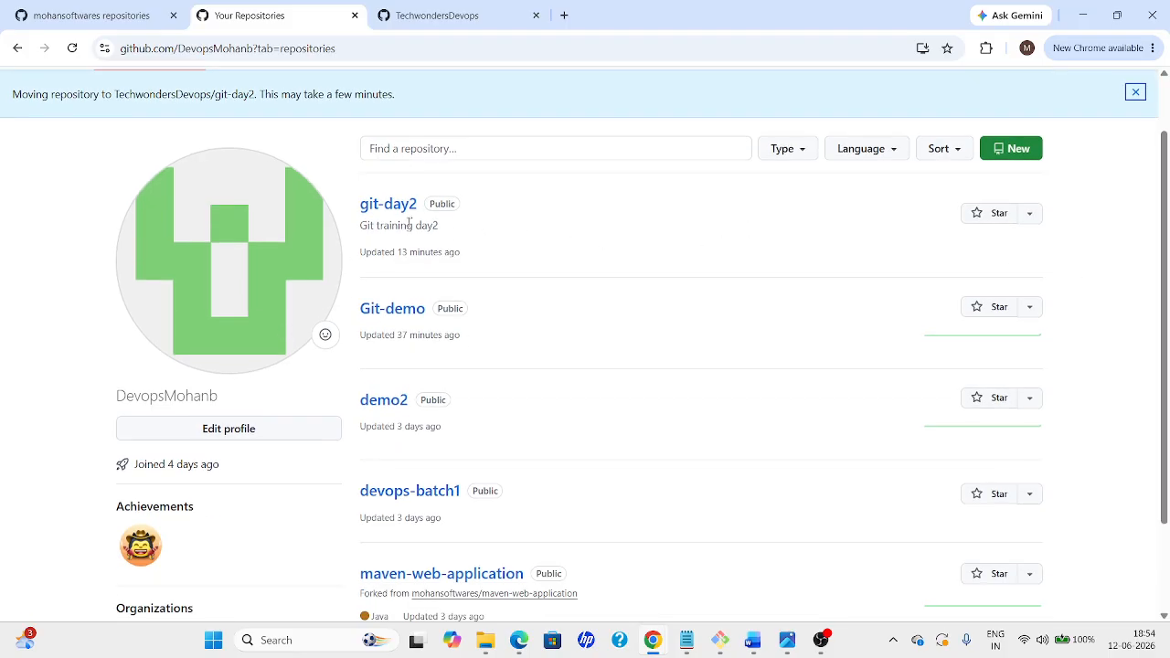
pyautogui.click(384, 210)
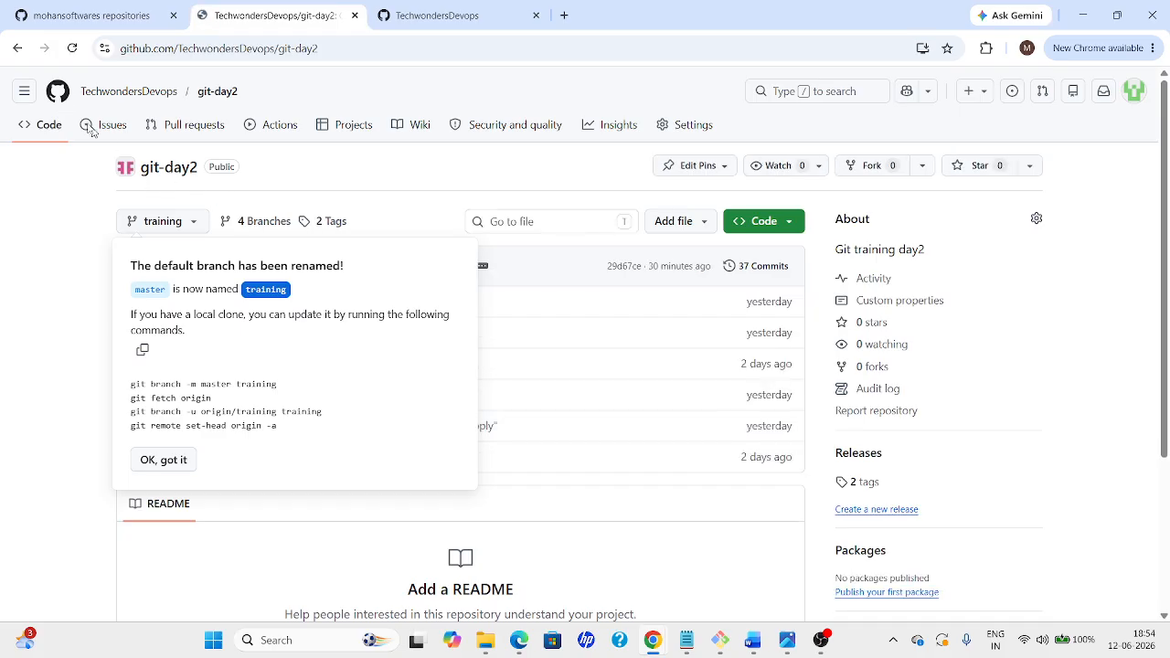
# - Go back through the browser history to git-day2's General settings page
pyautogui.click(18, 48)
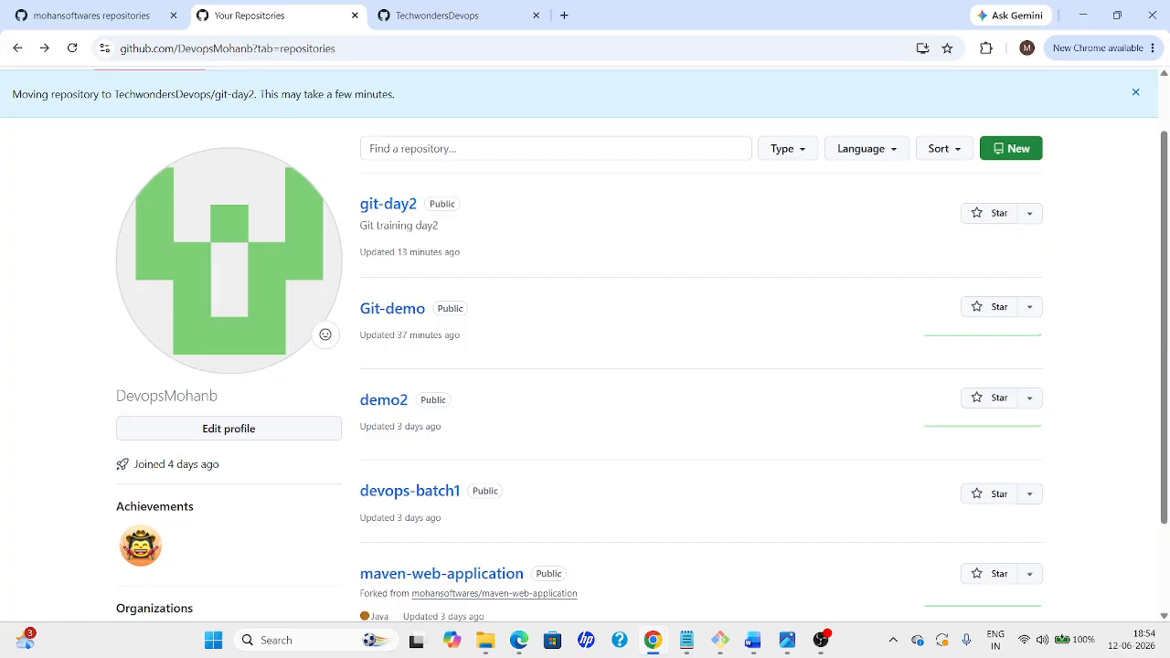
pyautogui.moveTo(261, 97); pyautogui.dragTo(601, 110)
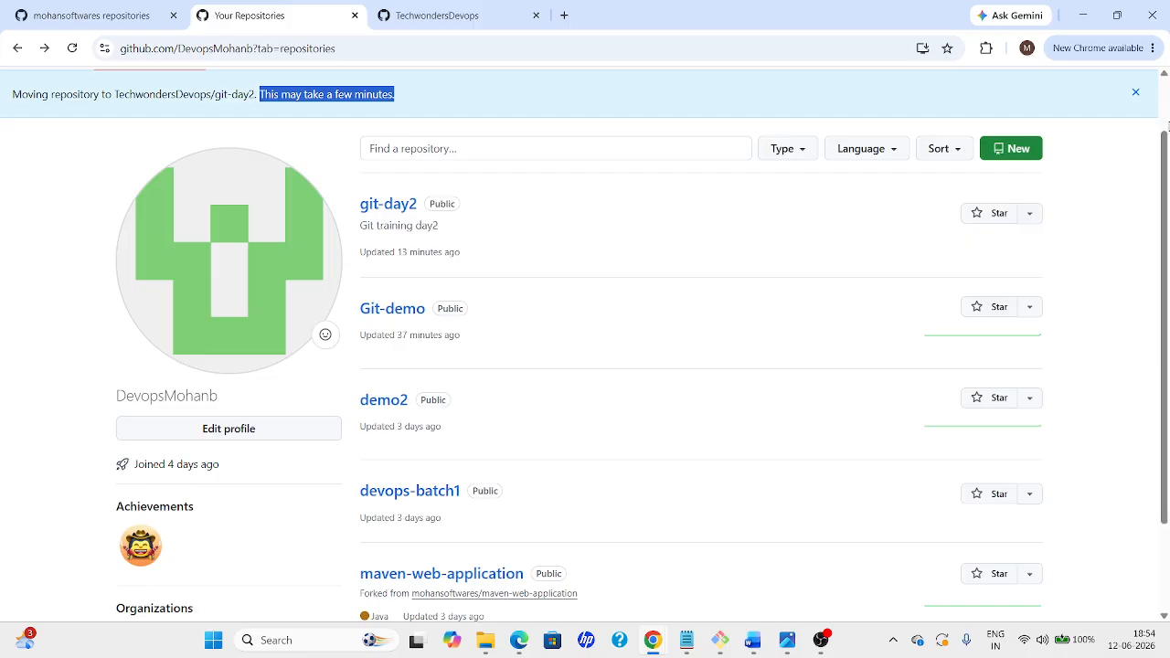
pyautogui.scroll(1, 1161, 155)
pyautogui.click(17, 47)
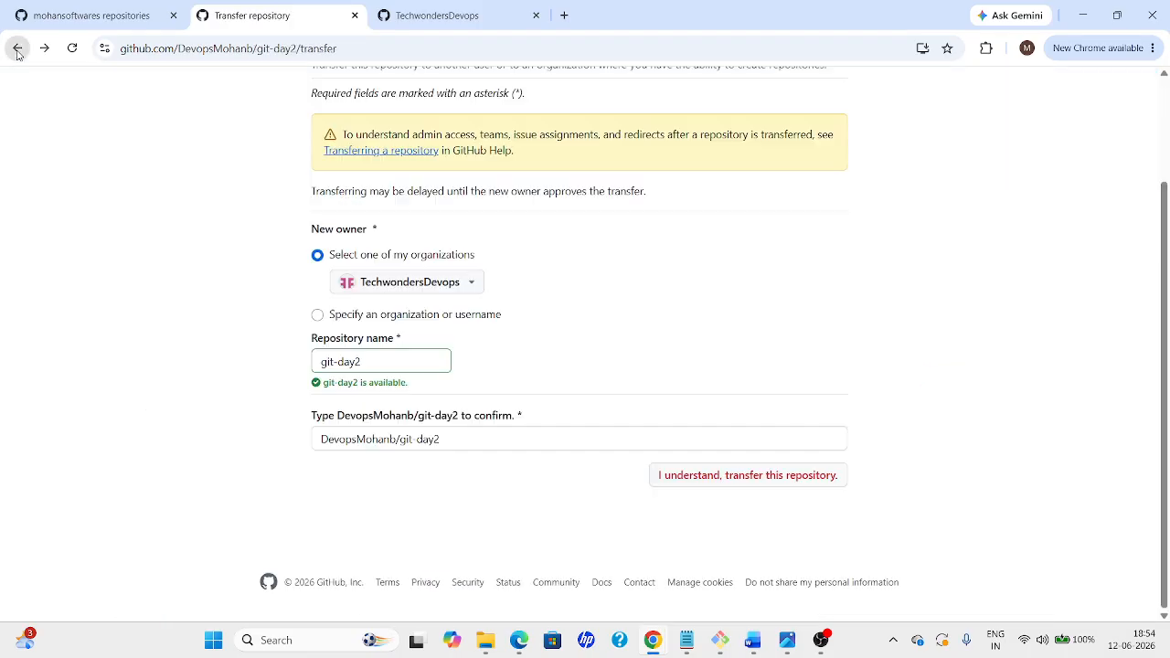
pyautogui.click(17, 47)
pyautogui.click(1169, 160)
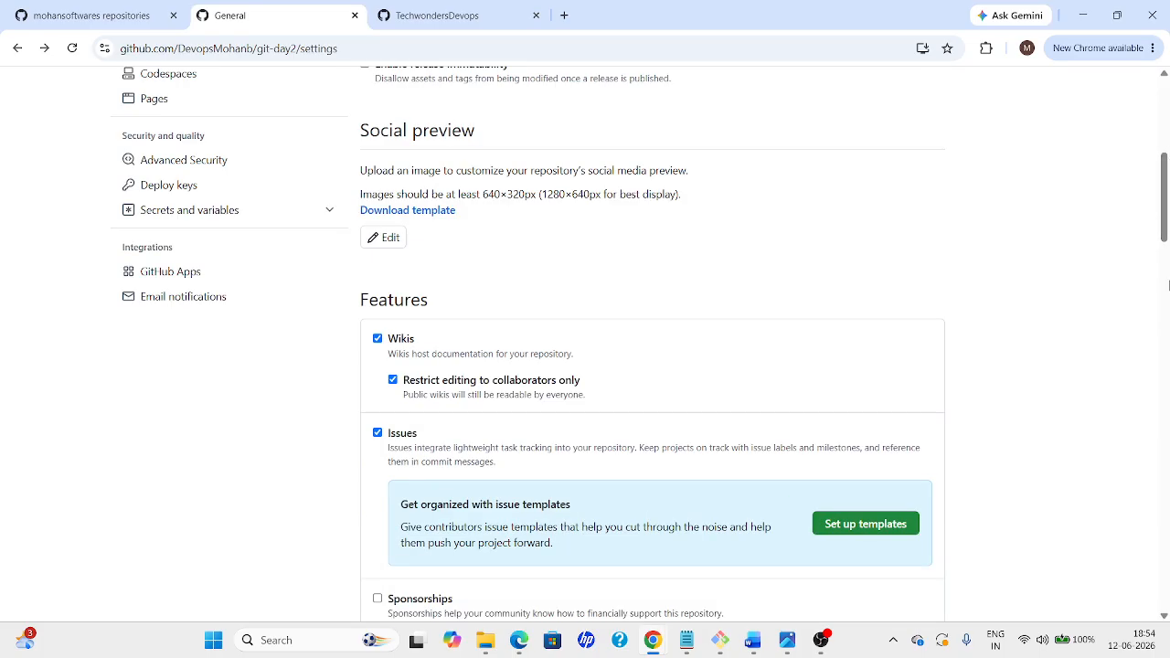
pyautogui.moveTo(1165, 239); pyautogui.dragTo(1149, 133)
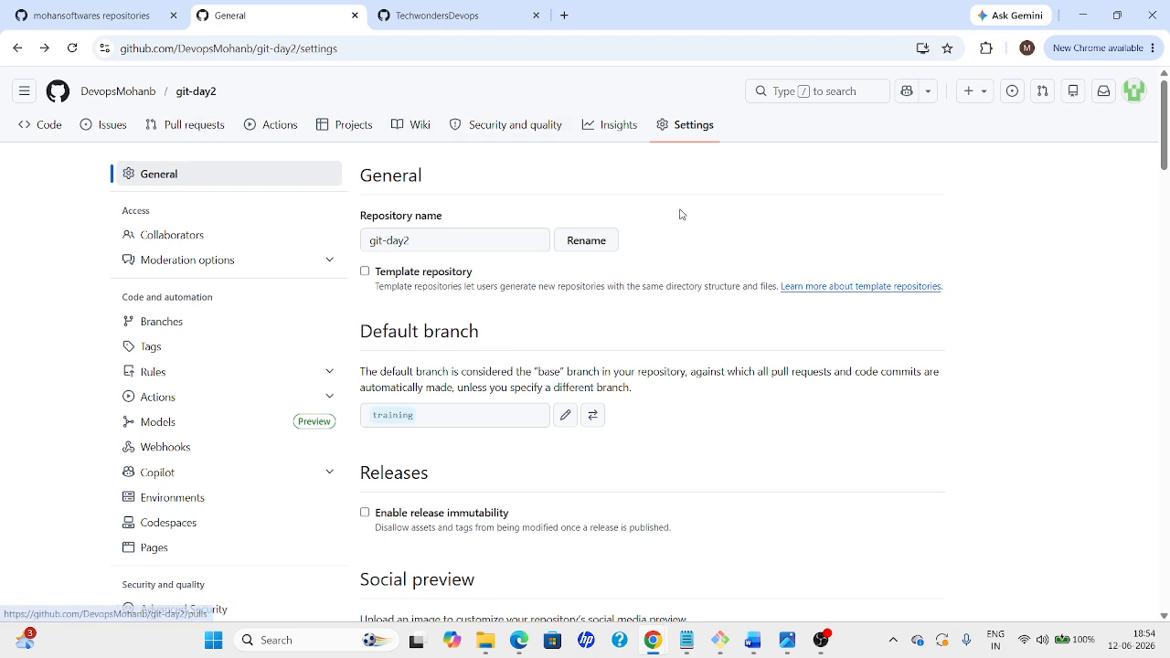
pyautogui.moveTo(1167, 134); pyautogui.dragTo(1167, 181)
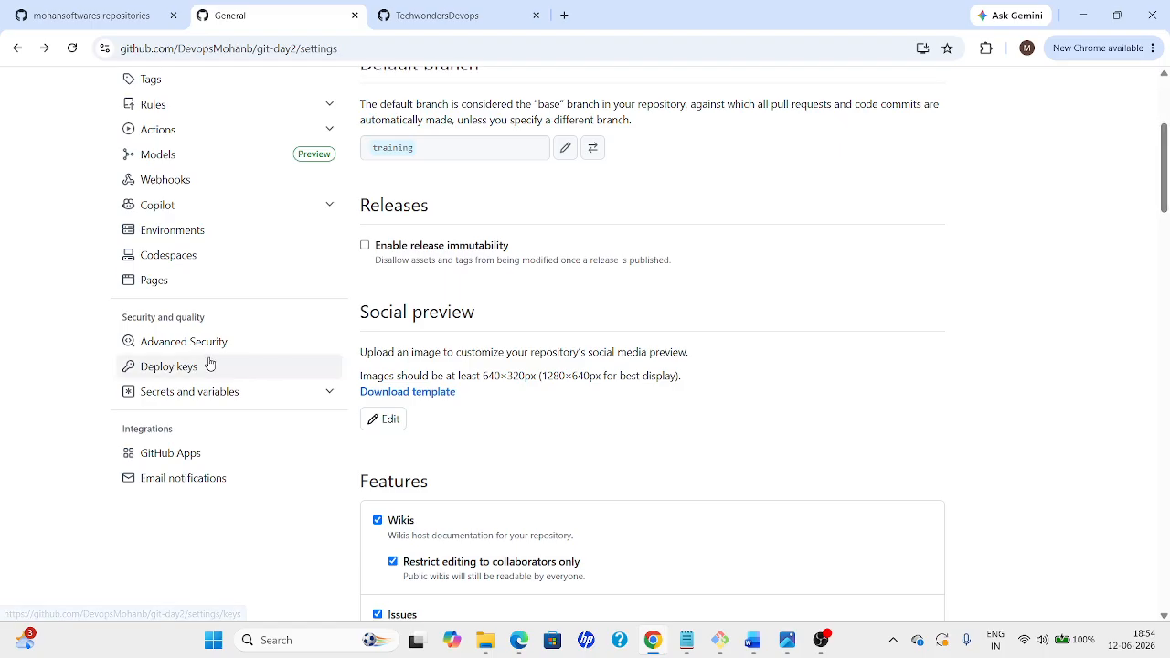
# - Under Collaborators and teams, add the suggested user to git-day2 with the Read role
pyautogui.scroll(3, 412, 228)
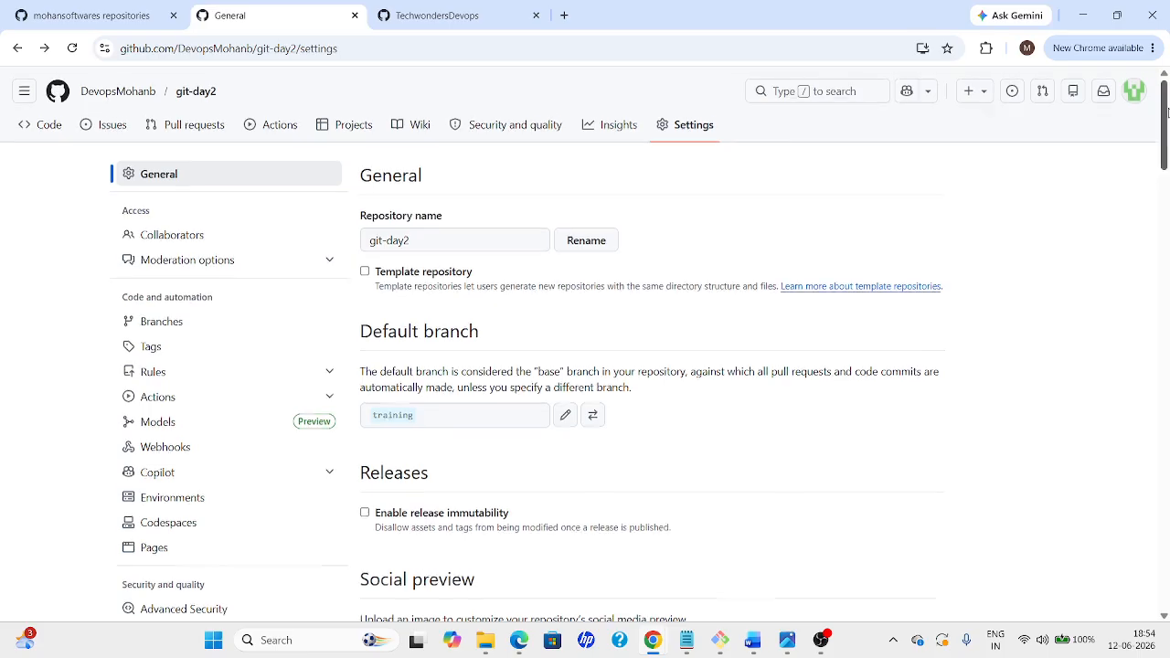
pyautogui.click(169, 236)
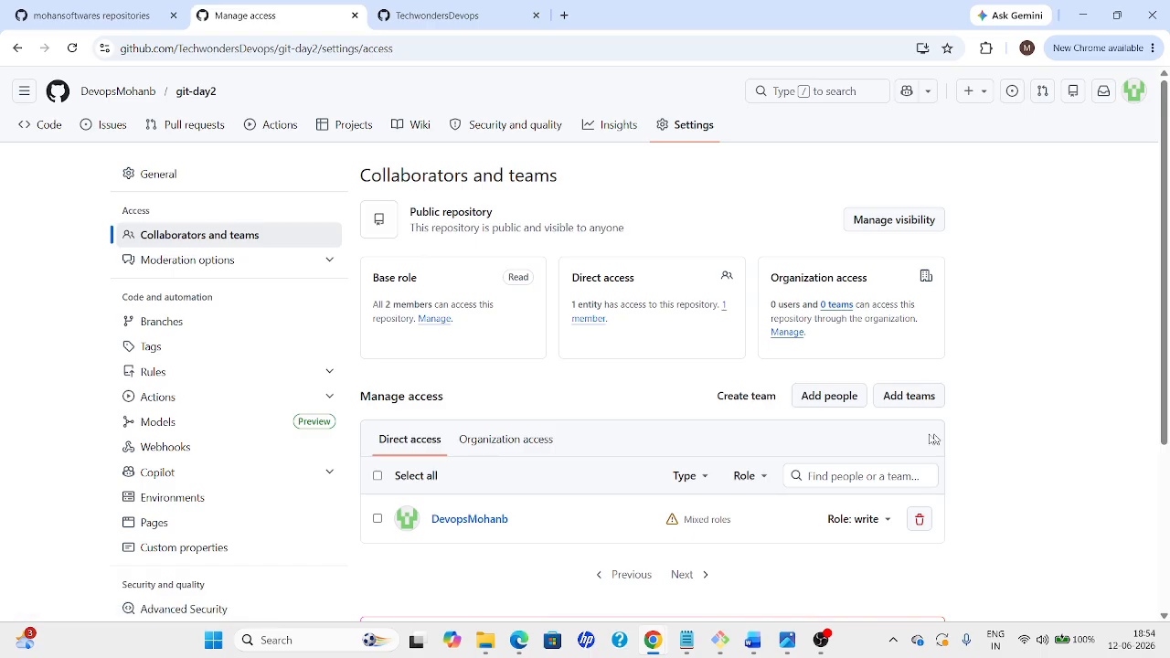
pyautogui.click(833, 406)
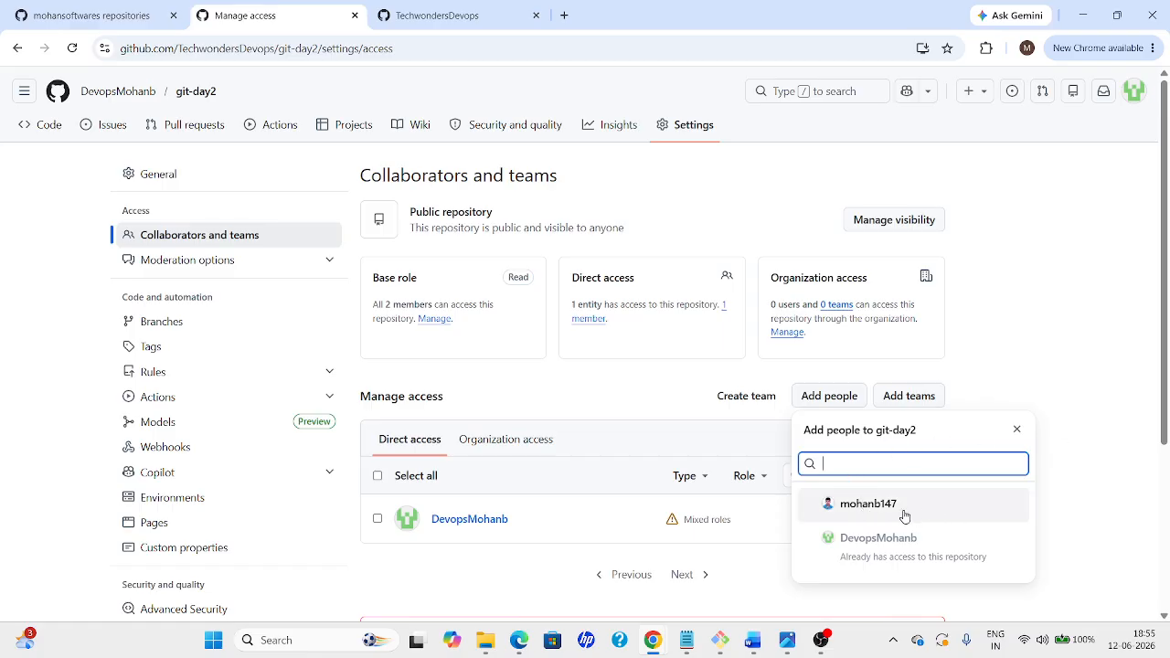
pyautogui.click(904, 516)
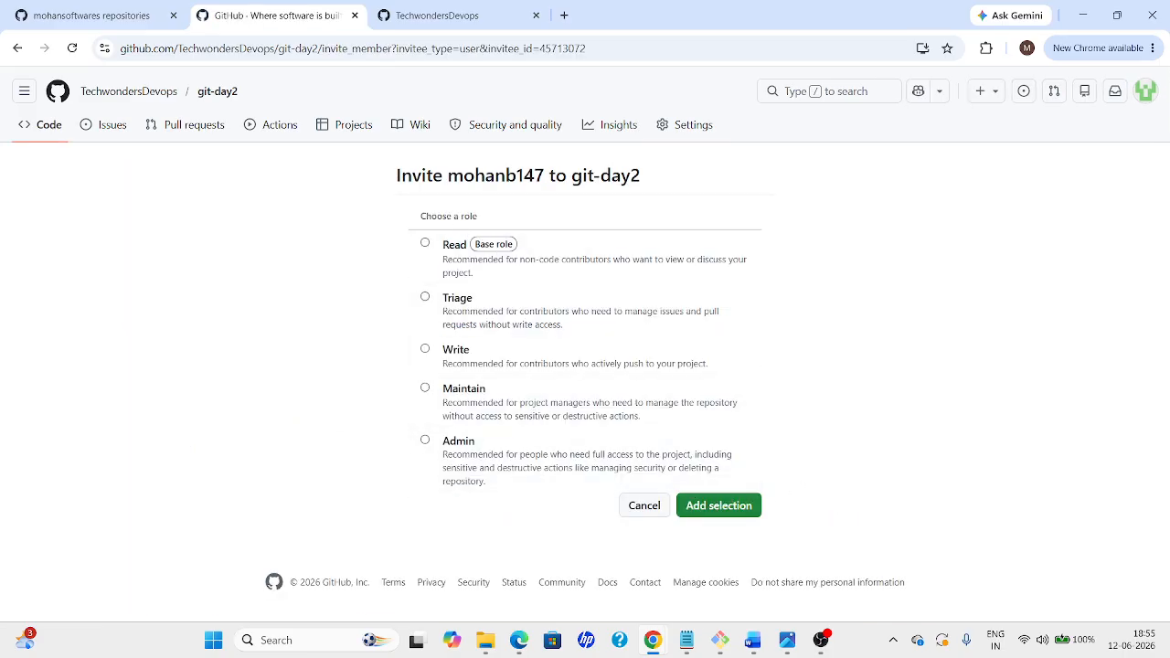
pyautogui.moveTo(448, 176); pyautogui.dragTo(573, 177)
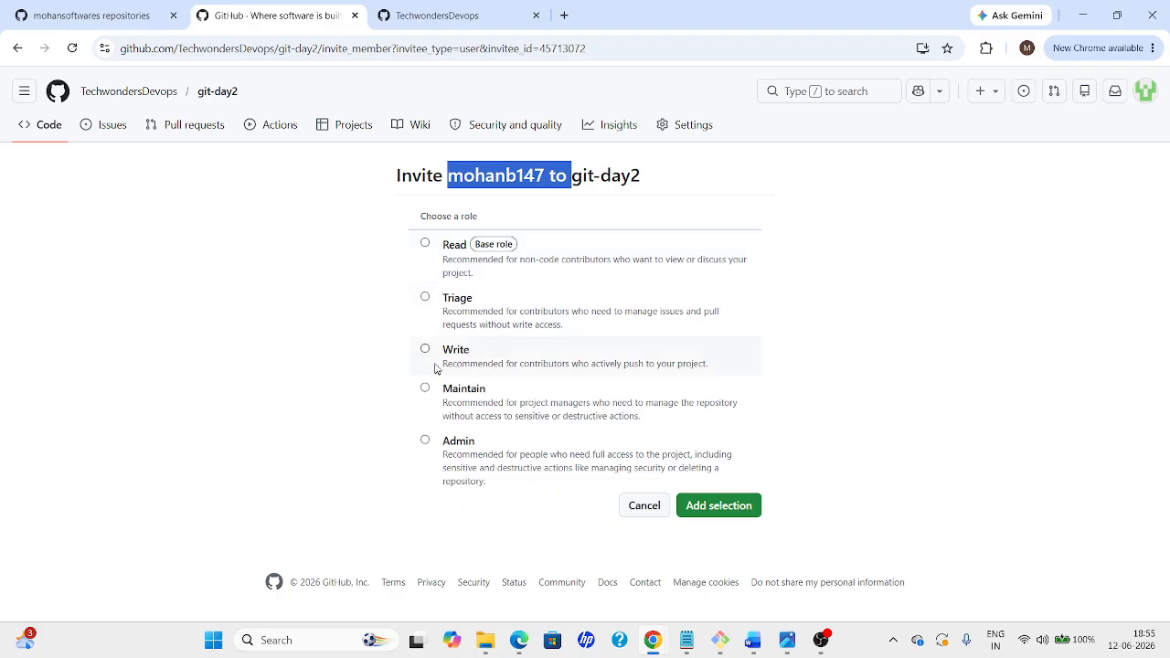
pyautogui.click(430, 255)
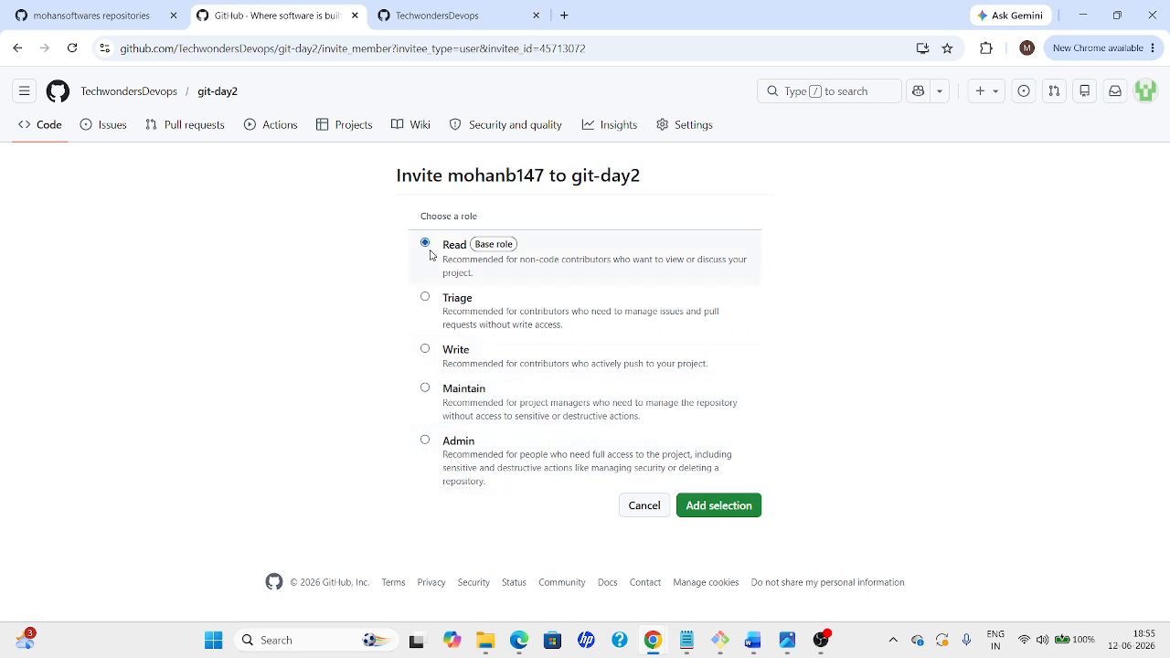
pyautogui.click(716, 514)
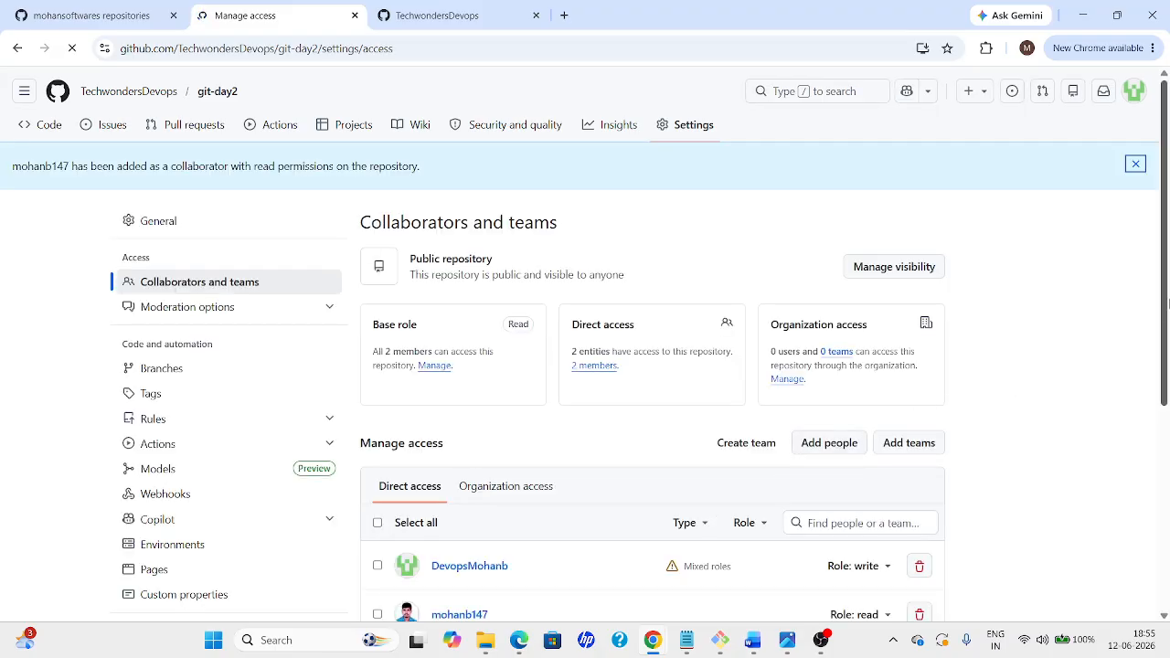
pyautogui.moveTo(1164, 311); pyautogui.dragTo(1164, 385)
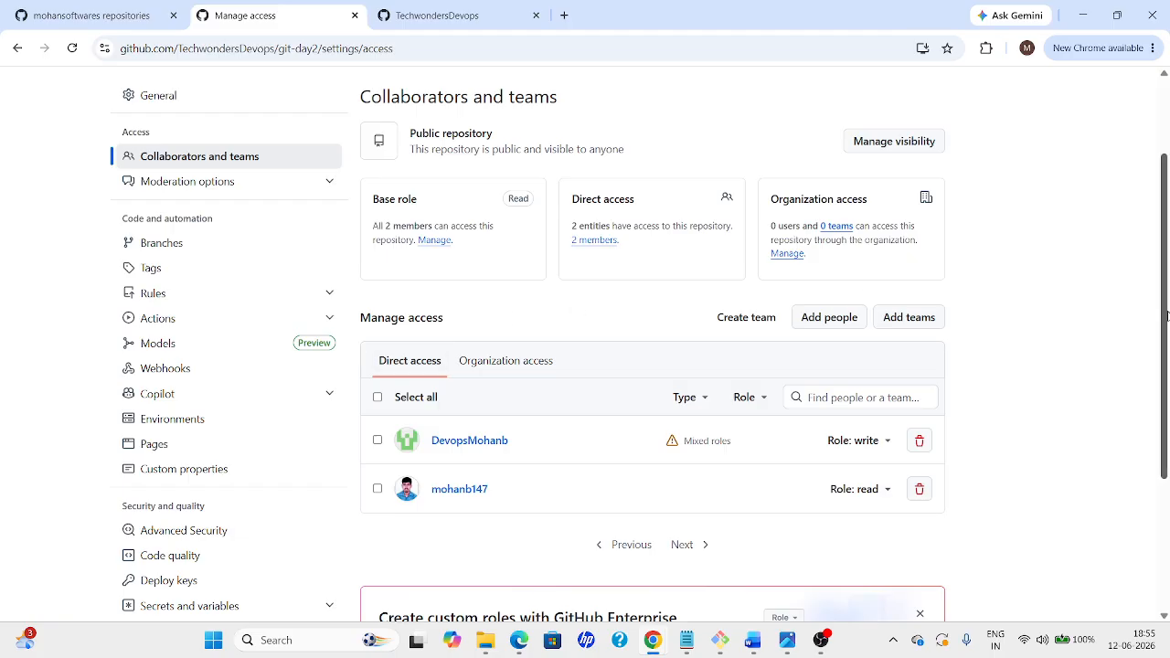
pyautogui.moveTo(1166, 315); pyautogui.dragTo(1167, 444)
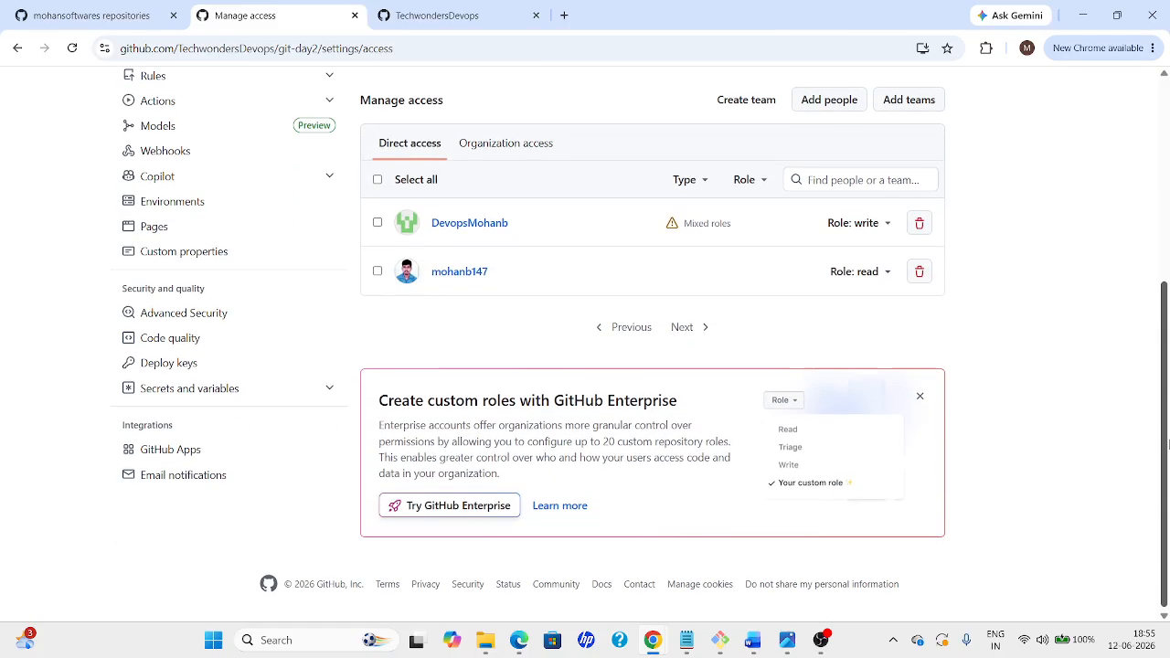
pyautogui.scroll(3, 1167, 444)
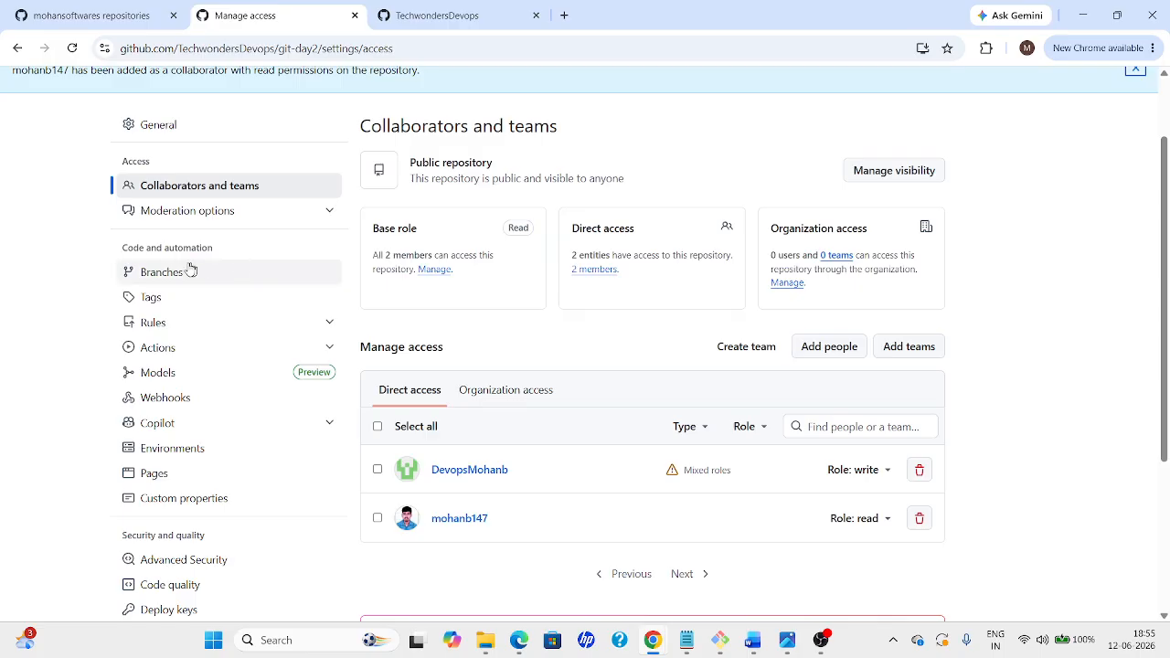
# - Start a new branch ruleset from Branches settings and look over the form
pyautogui.click(159, 271)
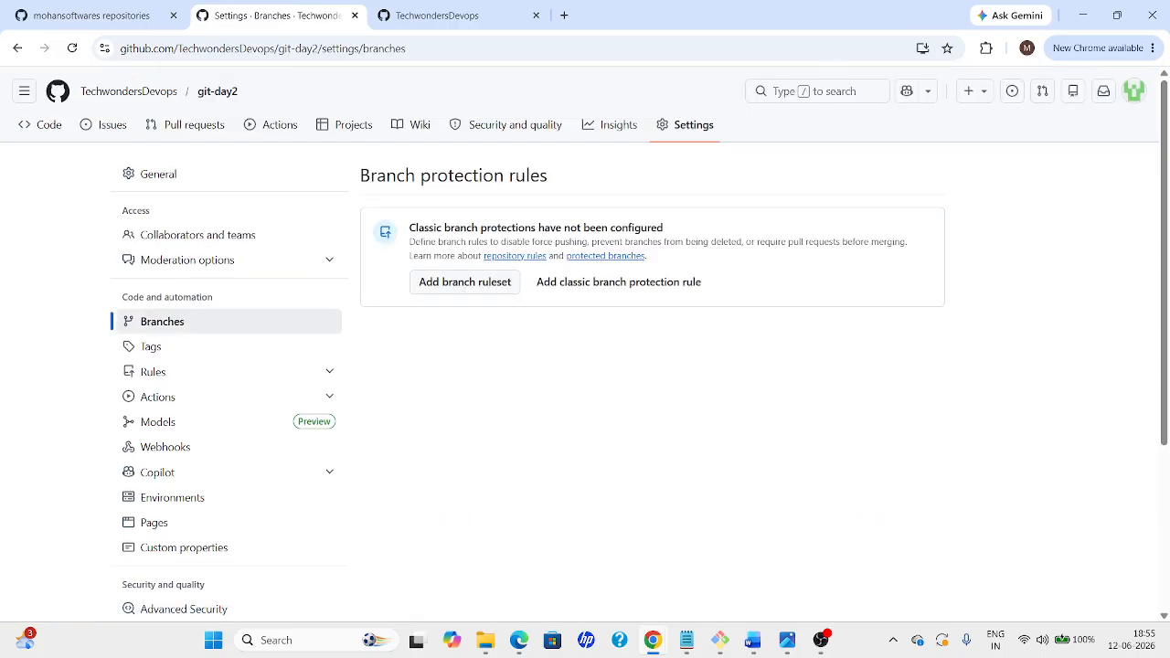
pyautogui.click(476, 289)
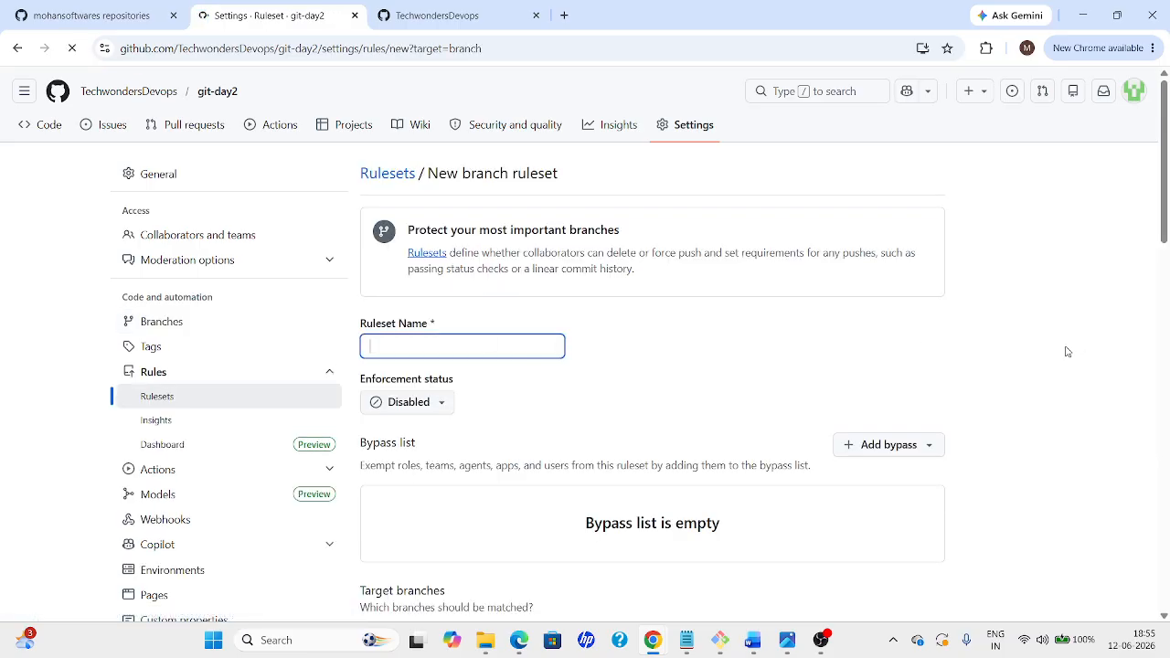
pyautogui.moveTo(1167, 176); pyautogui.dragTo(1167, 367)
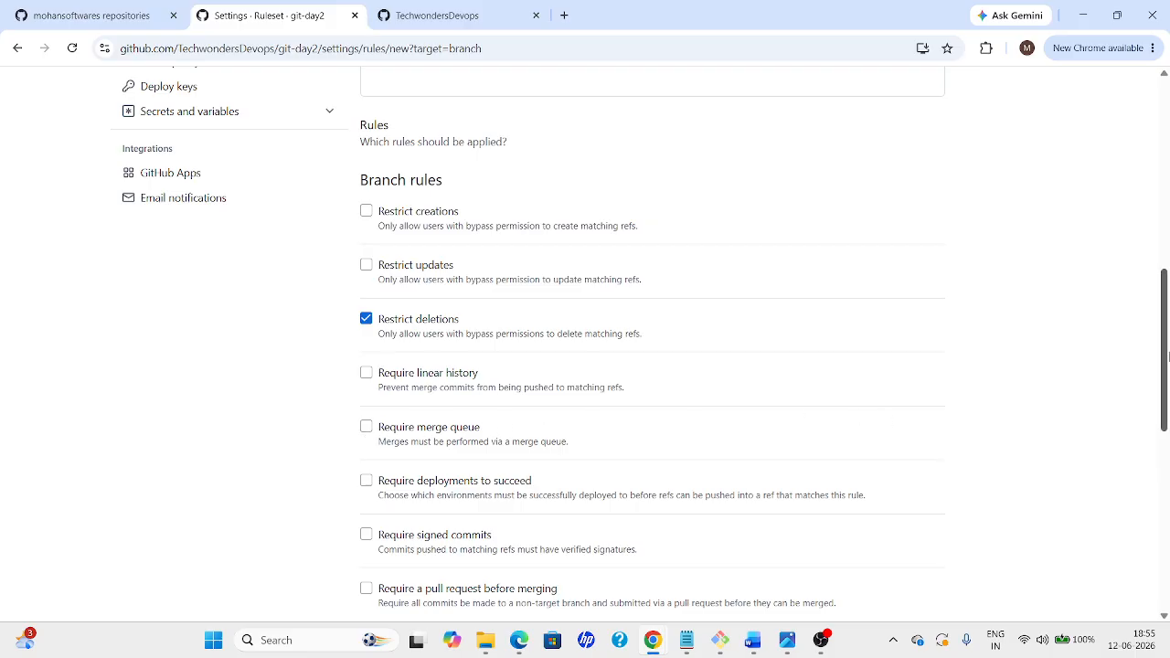
pyautogui.moveTo(1167, 356); pyautogui.dragTo(1167, 541)
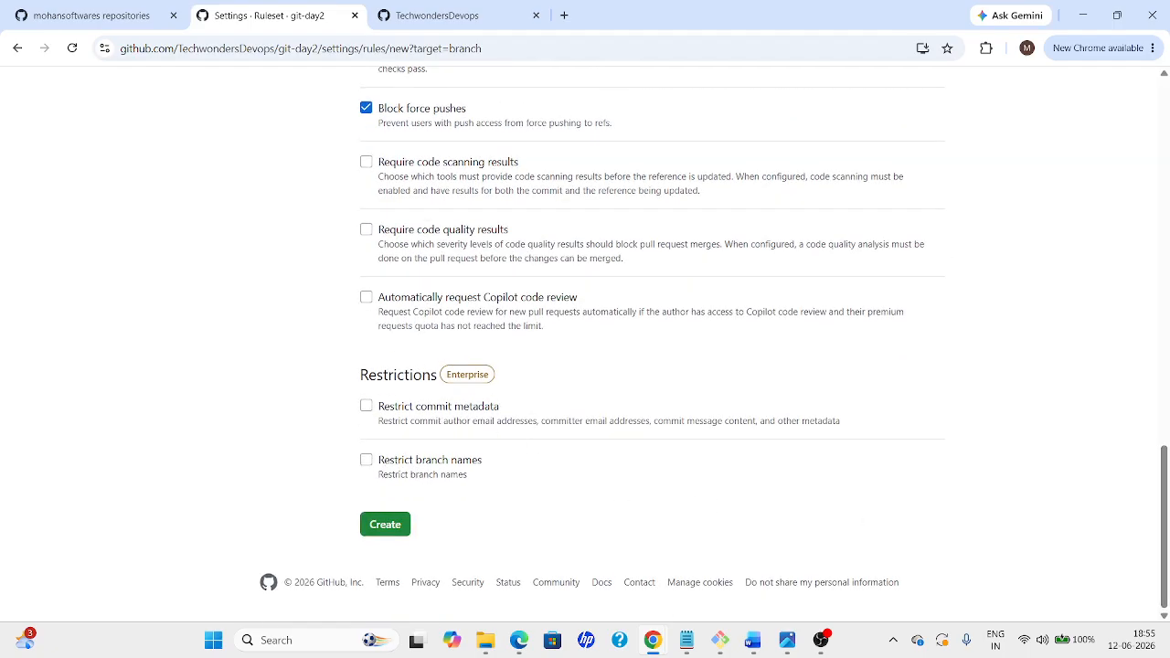
pyautogui.moveTo(1166, 458); pyautogui.dragTo(1167, 90)
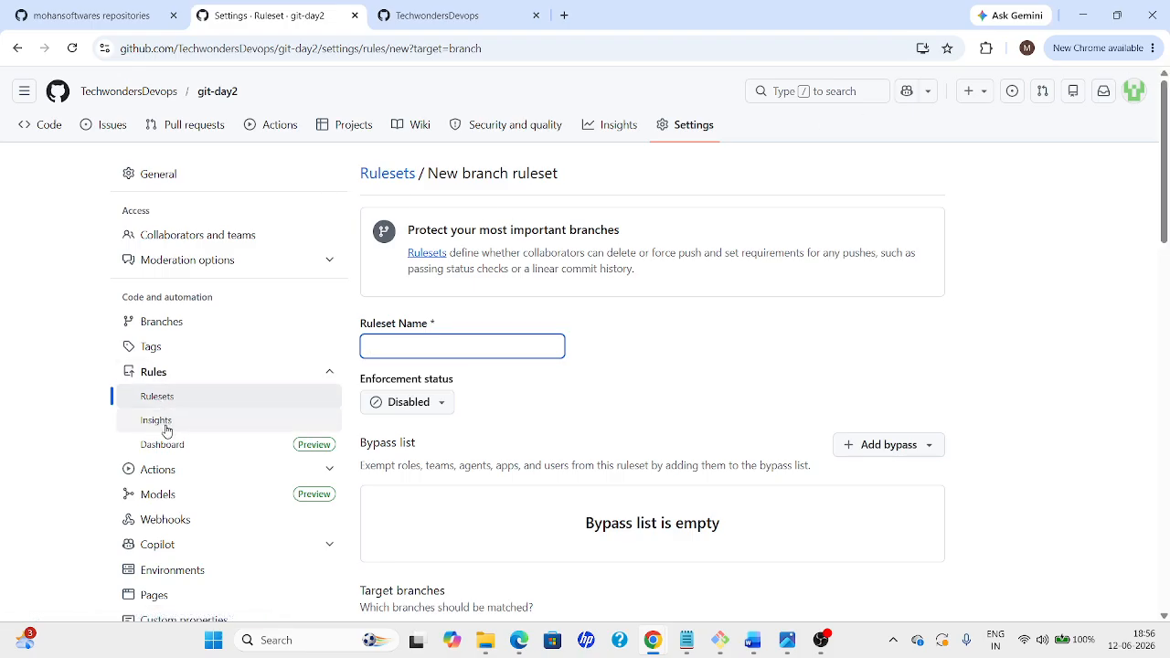
# - Leave the unsaved ruleset and browse the Tags and Models settings pages
pyautogui.click(153, 323)
pyautogui.click(676, 150)
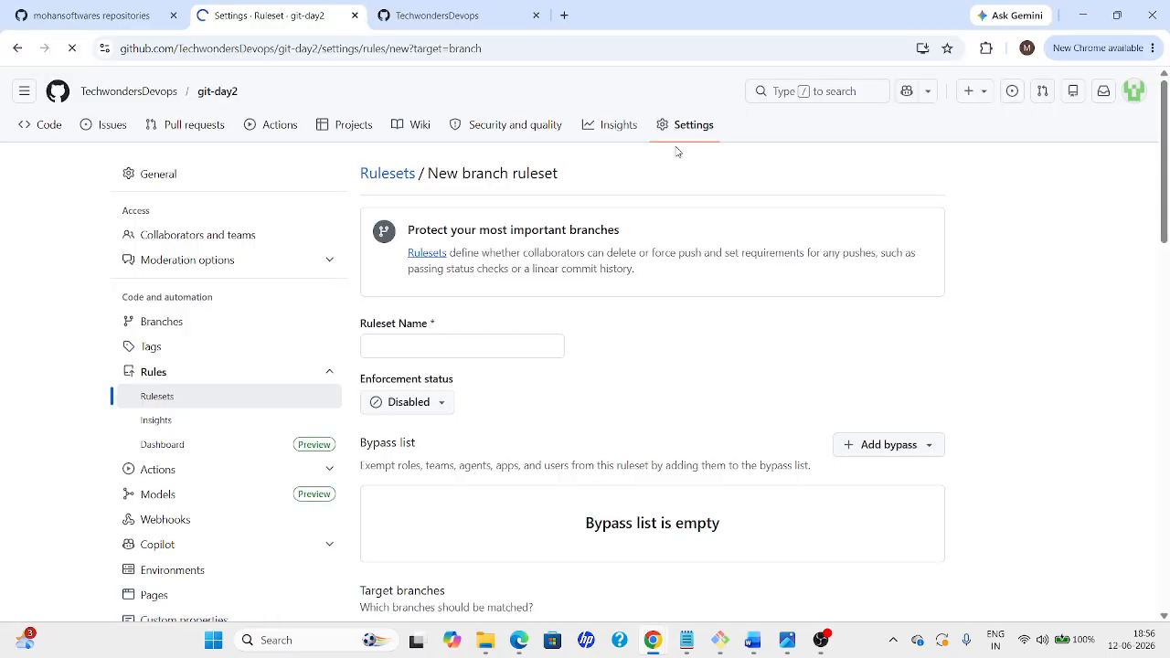
pyautogui.click(149, 348)
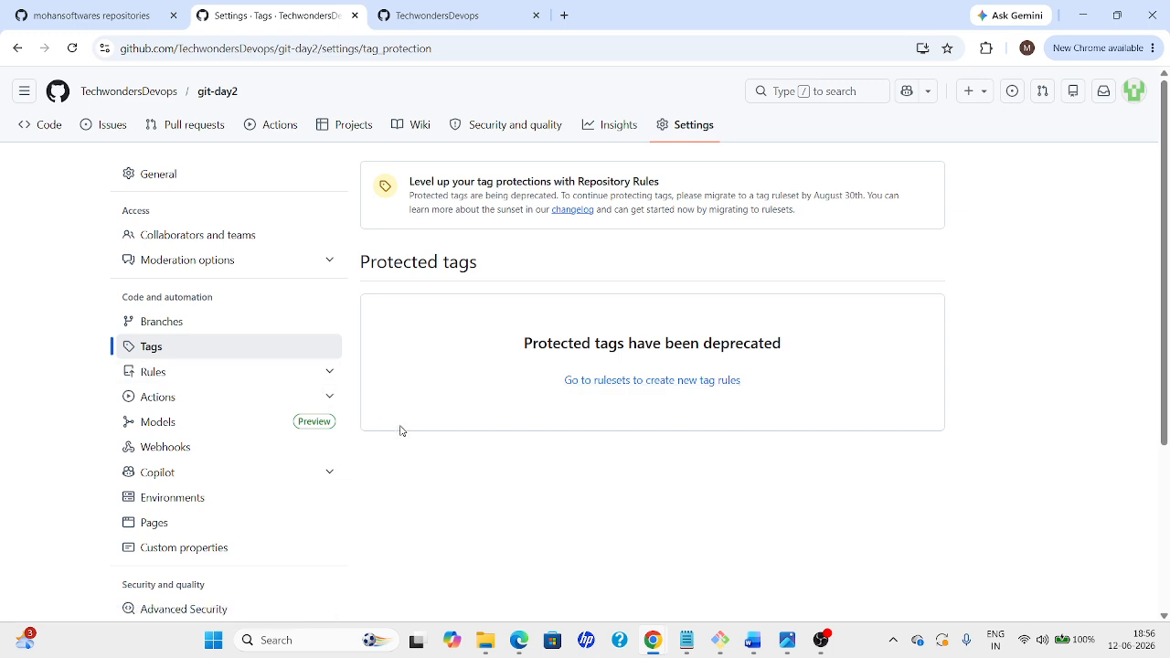
pyautogui.click(160, 428)
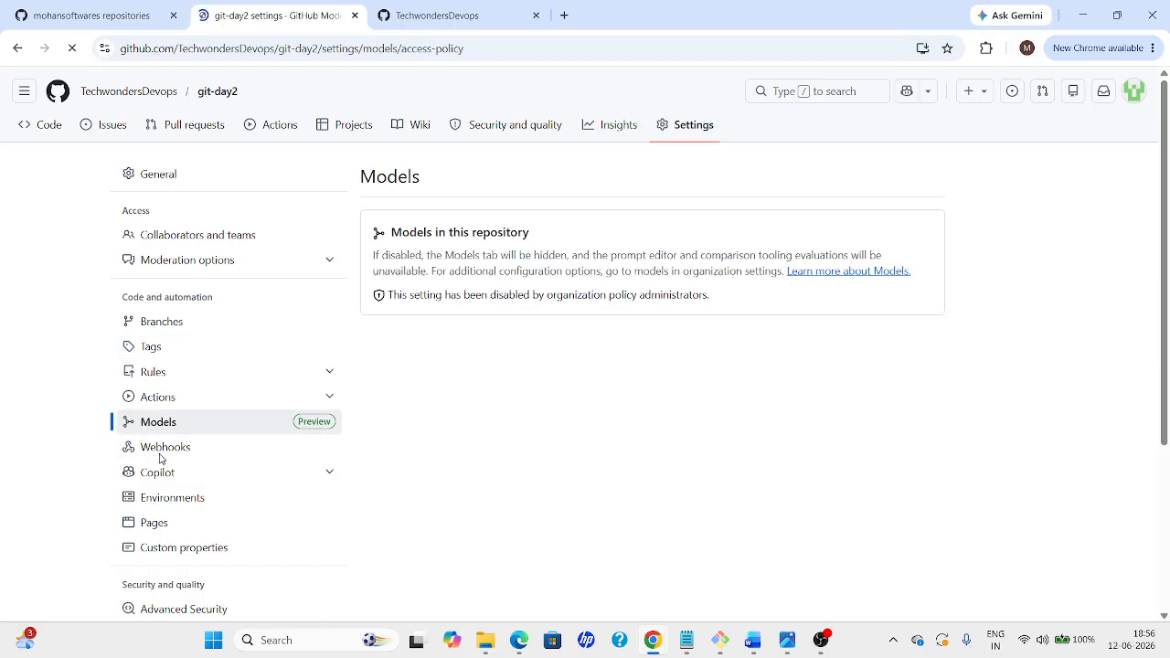
# - Open the Add webhook form for git-day2 and review its trigger-event question
pyautogui.click(176, 453)
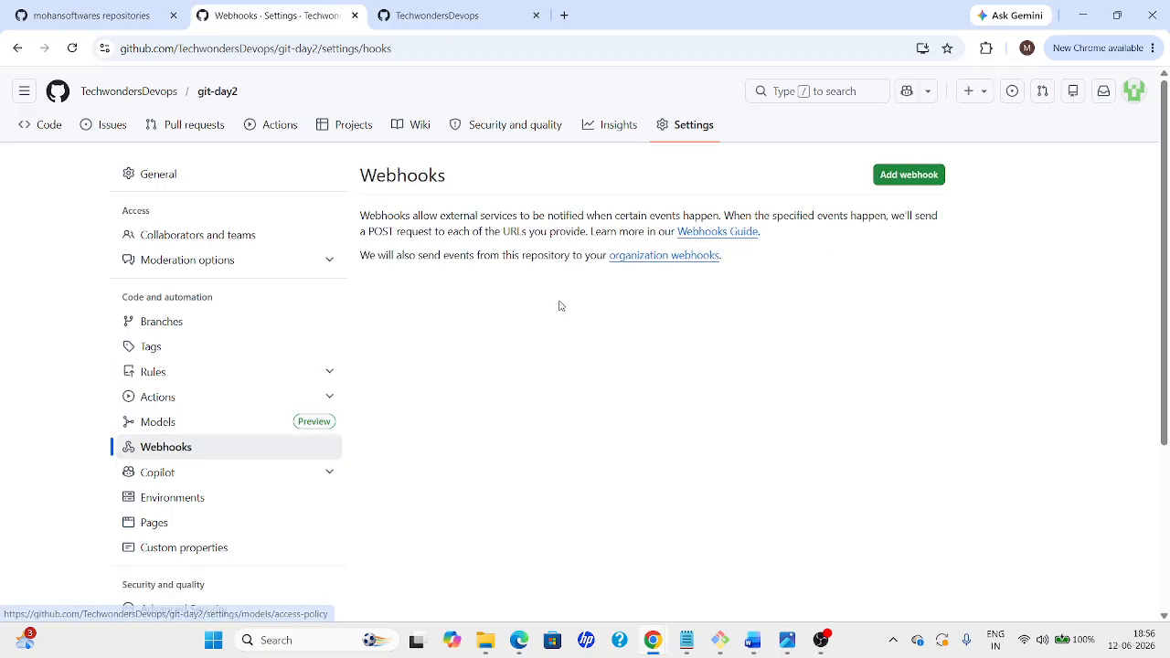
pyautogui.click(906, 182)
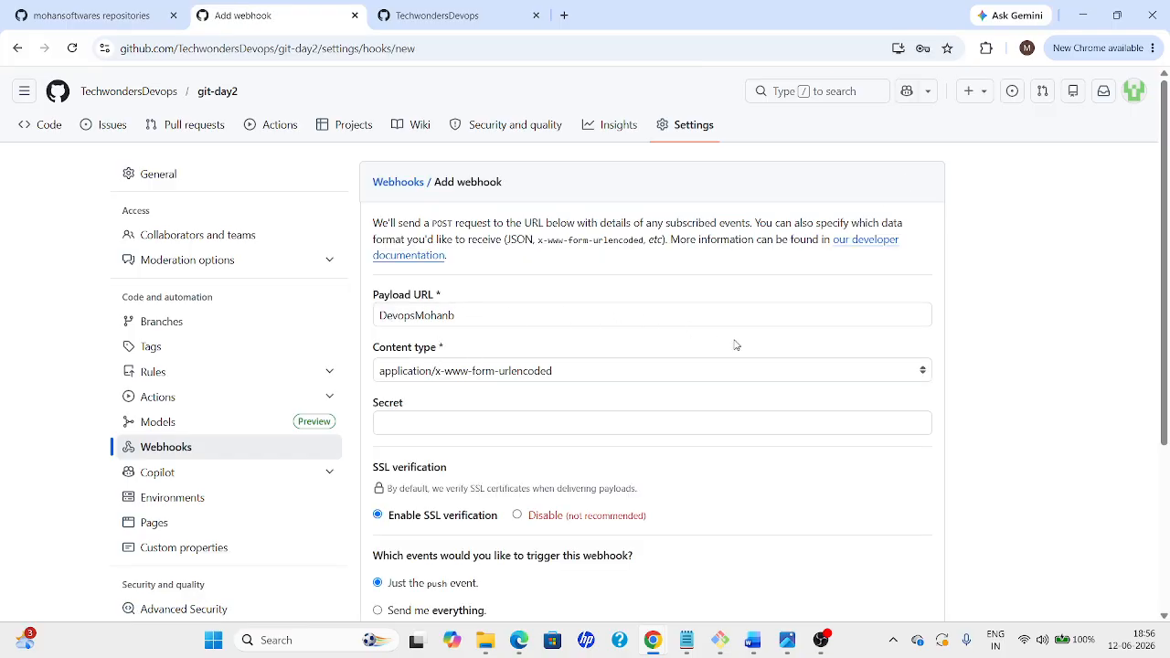
pyautogui.moveTo(1165, 274); pyautogui.dragTo(1168, 388)
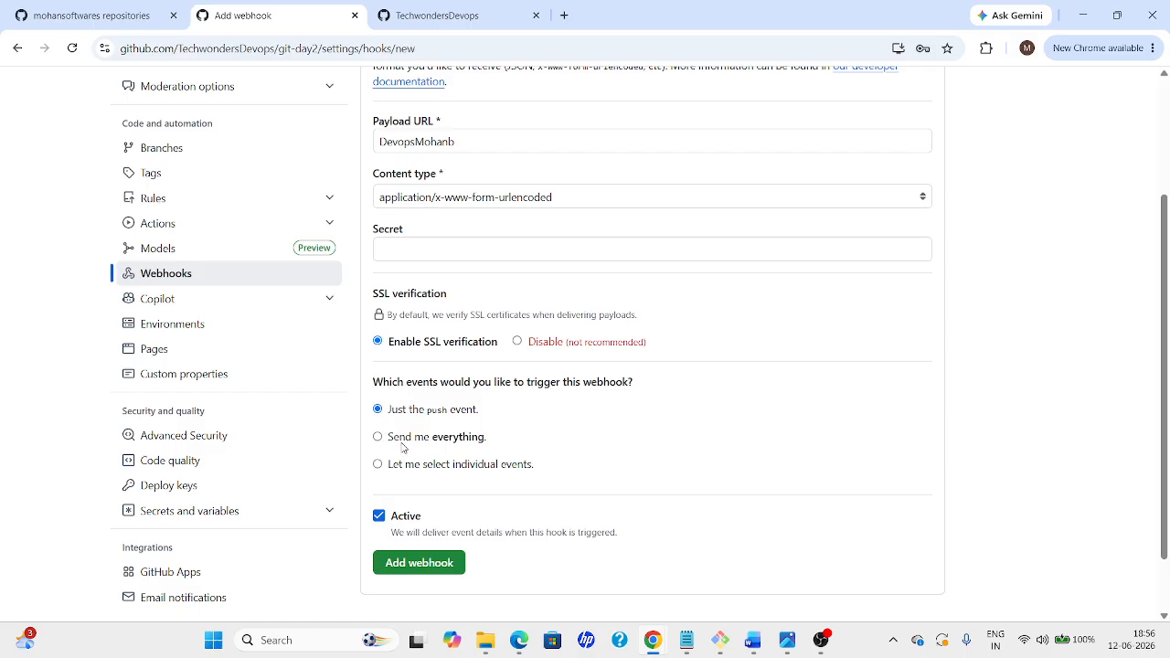
pyautogui.moveTo(382, 382); pyautogui.dragTo(629, 382)
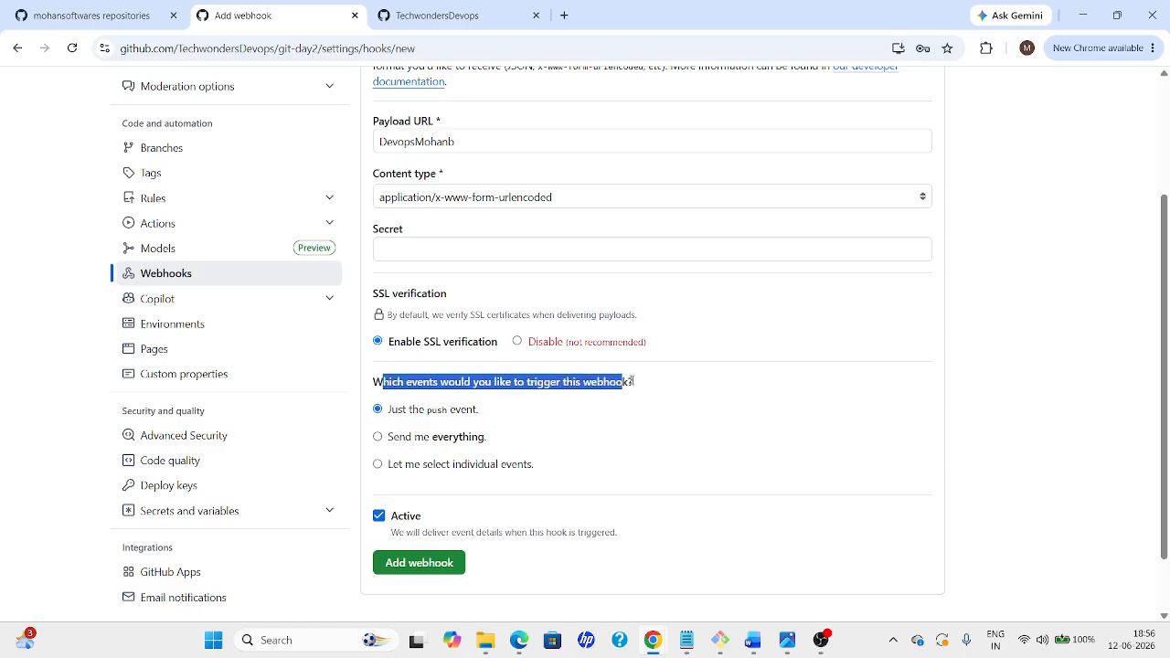
pyautogui.click(436, 419)
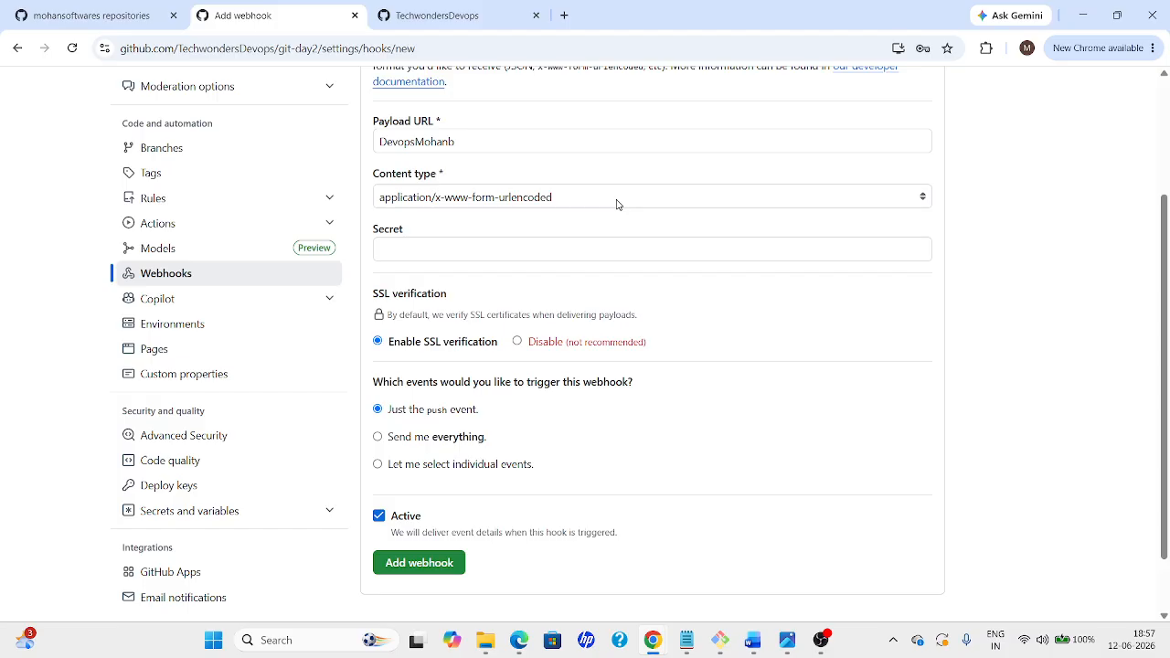
# - Inspect the Payload URL, secret and Content type fields, leaving the content type unchanged
pyautogui.click(467, 142)
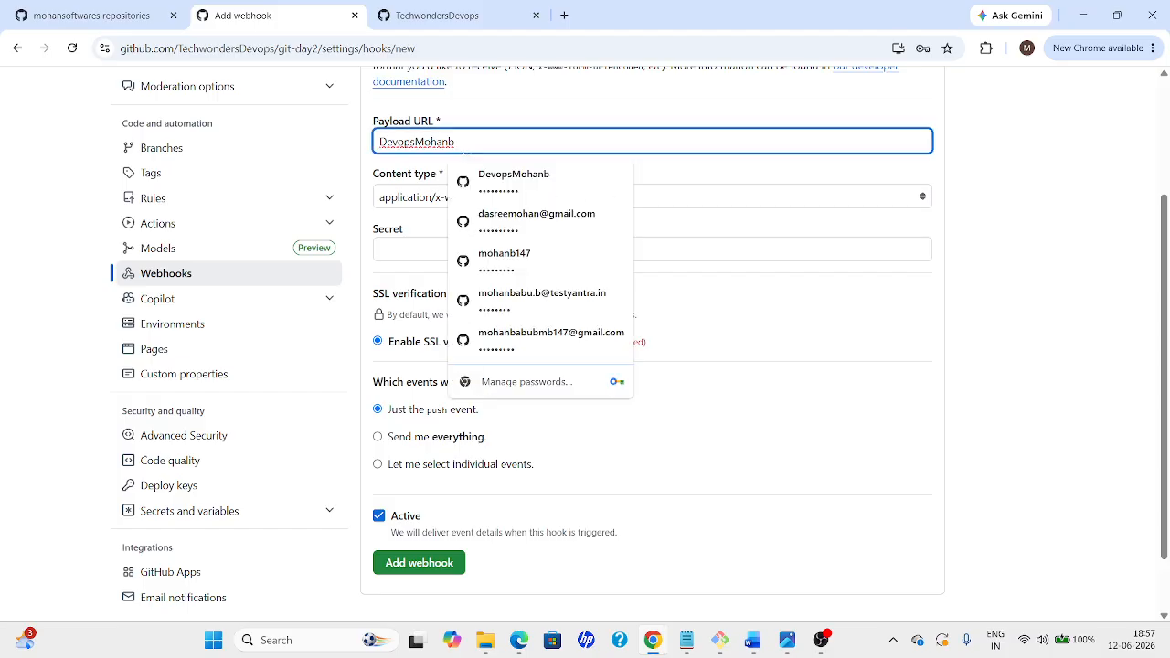
pyautogui.click(1012, 357)
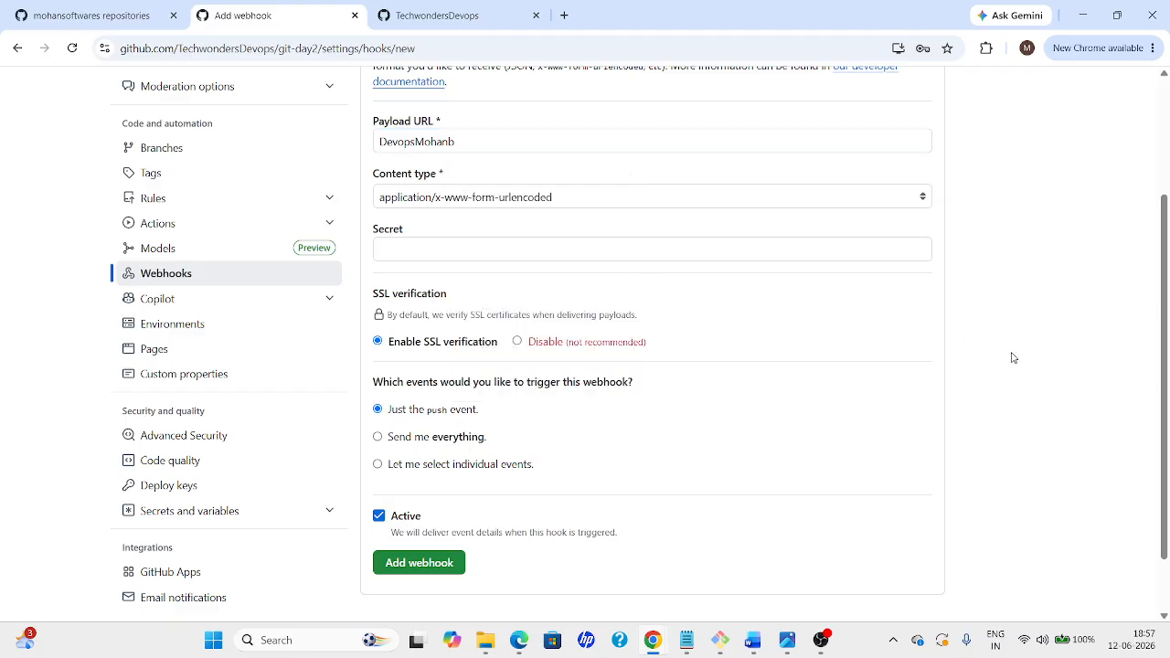
pyautogui.click(524, 240)
pyautogui.click(520, 198)
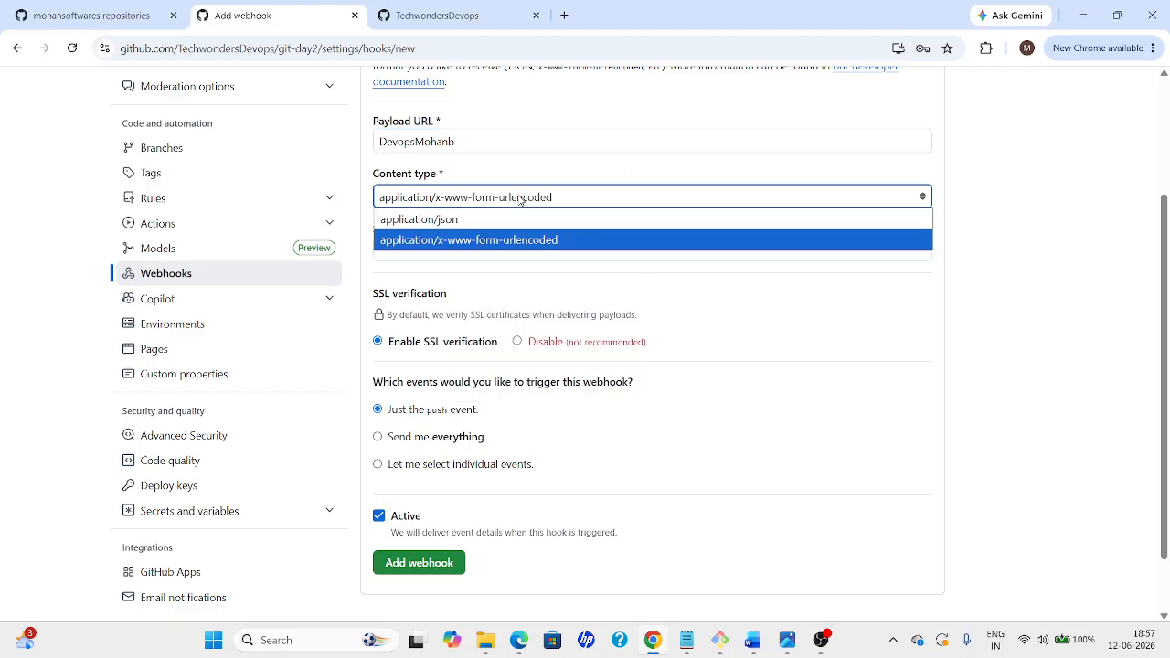
pyautogui.click(1151, 371)
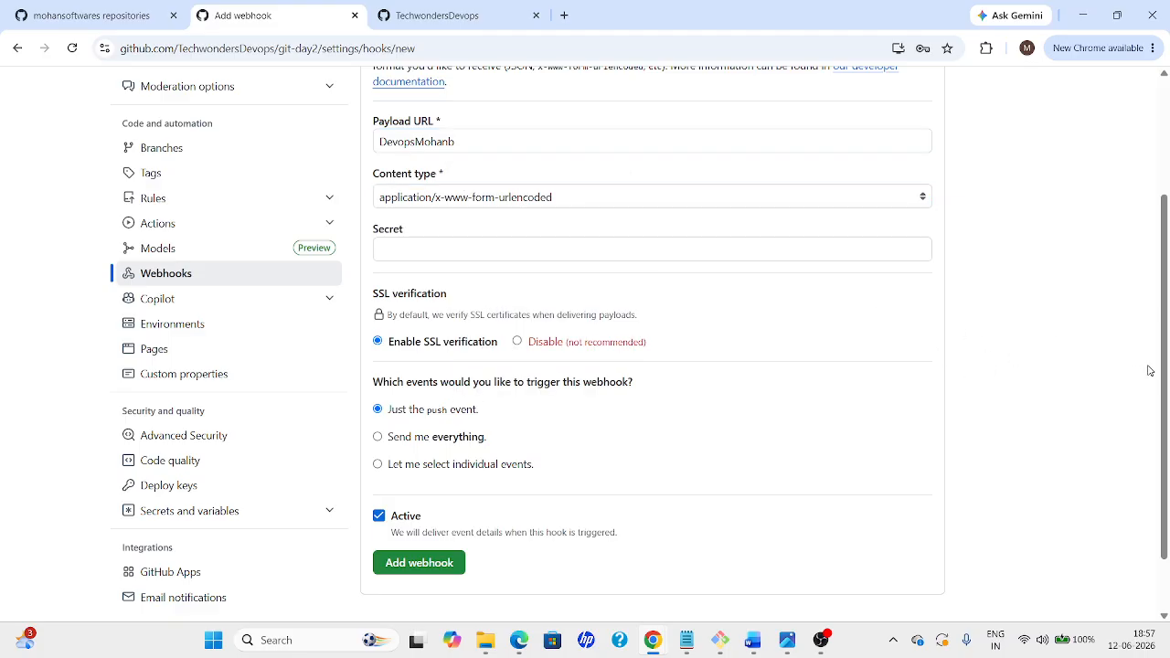
pyautogui.moveTo(1167, 412)
pyautogui.mouseDown()
pyautogui.moveTo(1167, 453)
pyautogui.moveTo(1167, 279)
pyautogui.moveTo(1167, 435)
pyautogui.mouseUp()
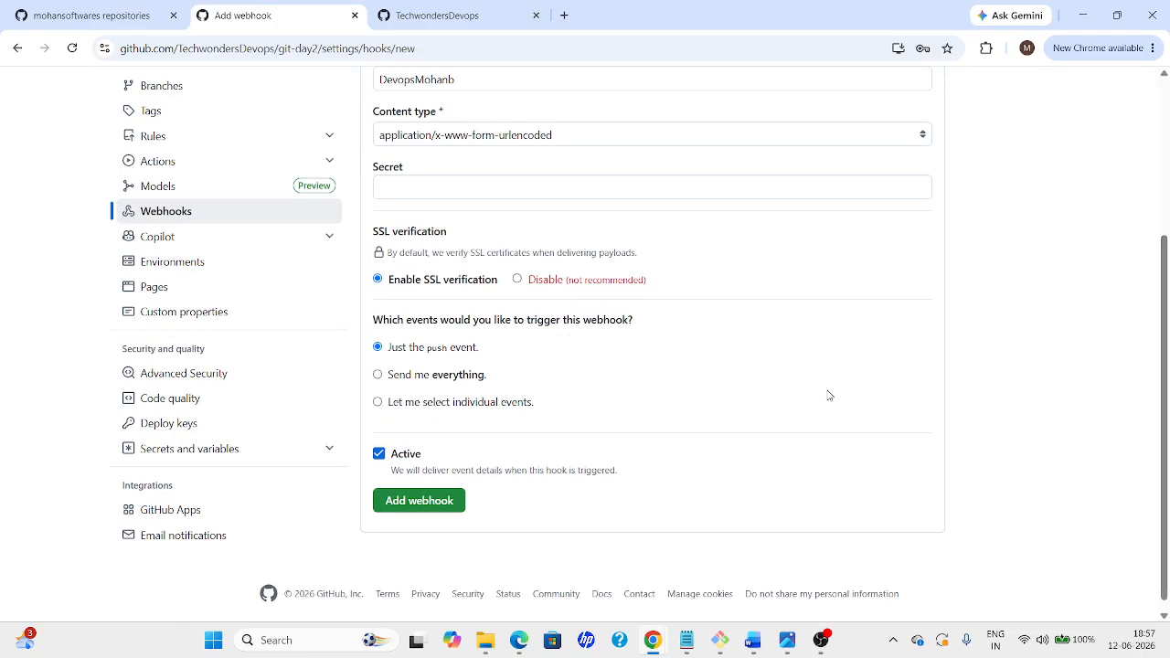
pyautogui.click(162, 266)
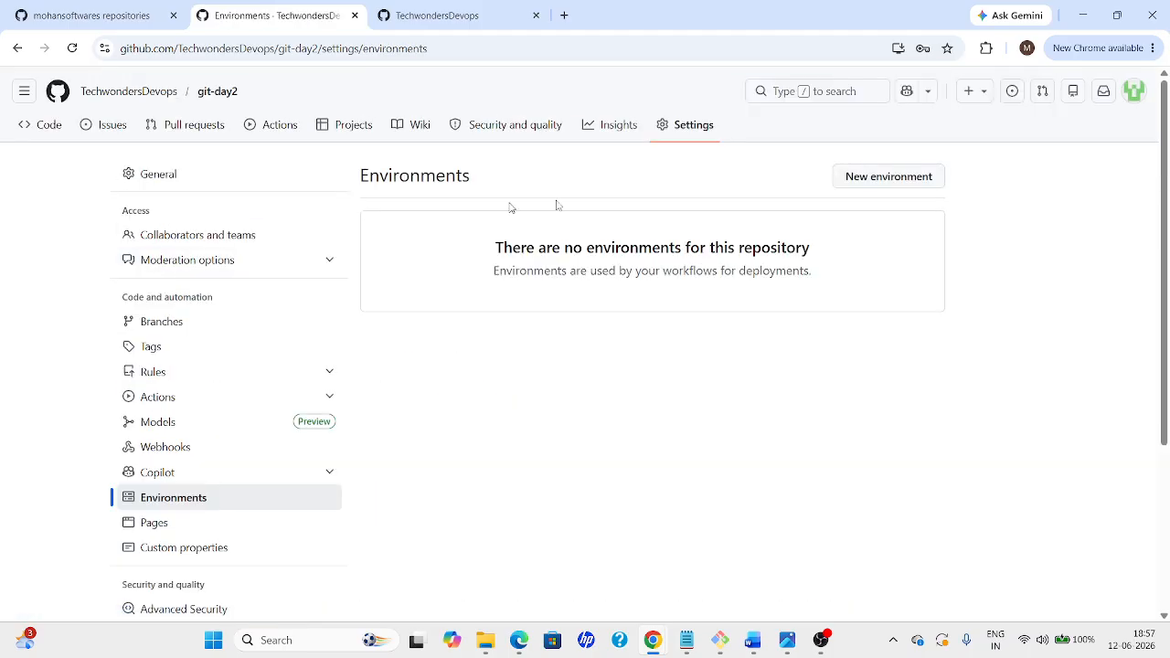
# - After glancing at the new environment form, switch the git-day2 Pages source to GitHub Actions
pyautogui.click(912, 182)
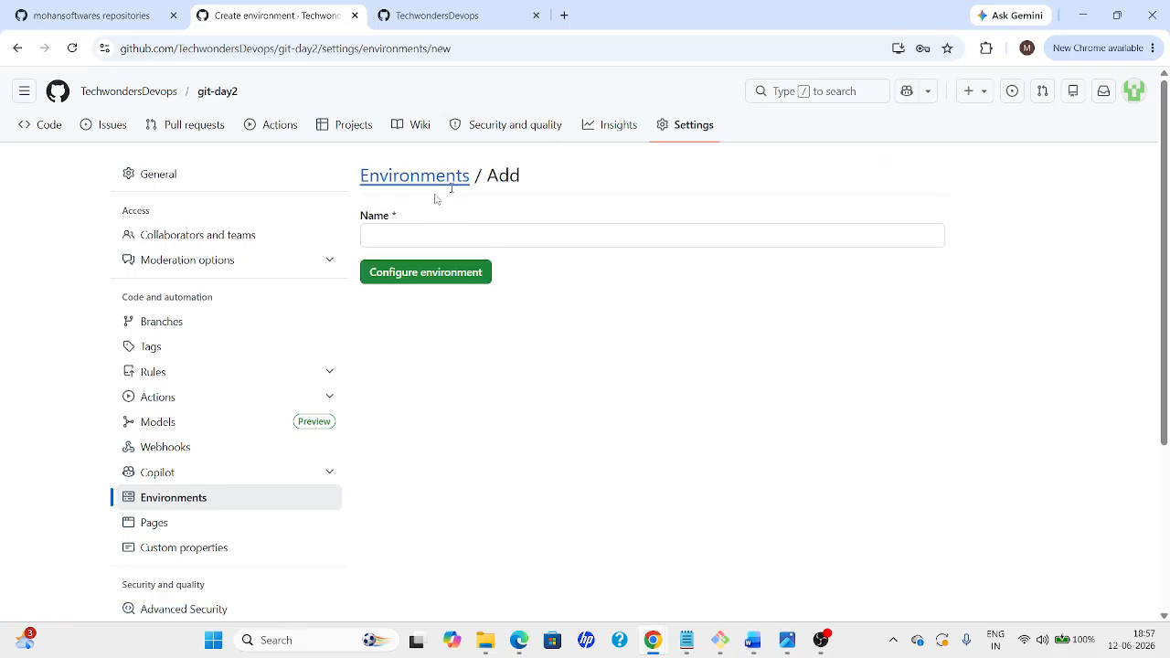
pyautogui.moveTo(1165, 234); pyautogui.dragTo(1164, 366)
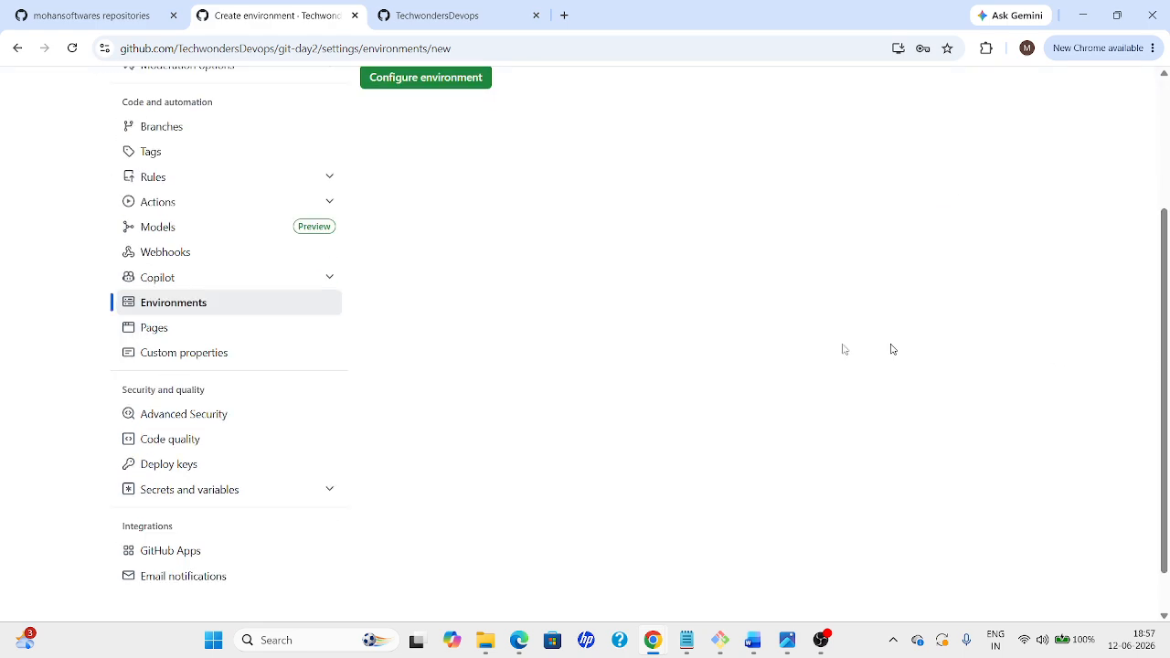
pyautogui.click(155, 337)
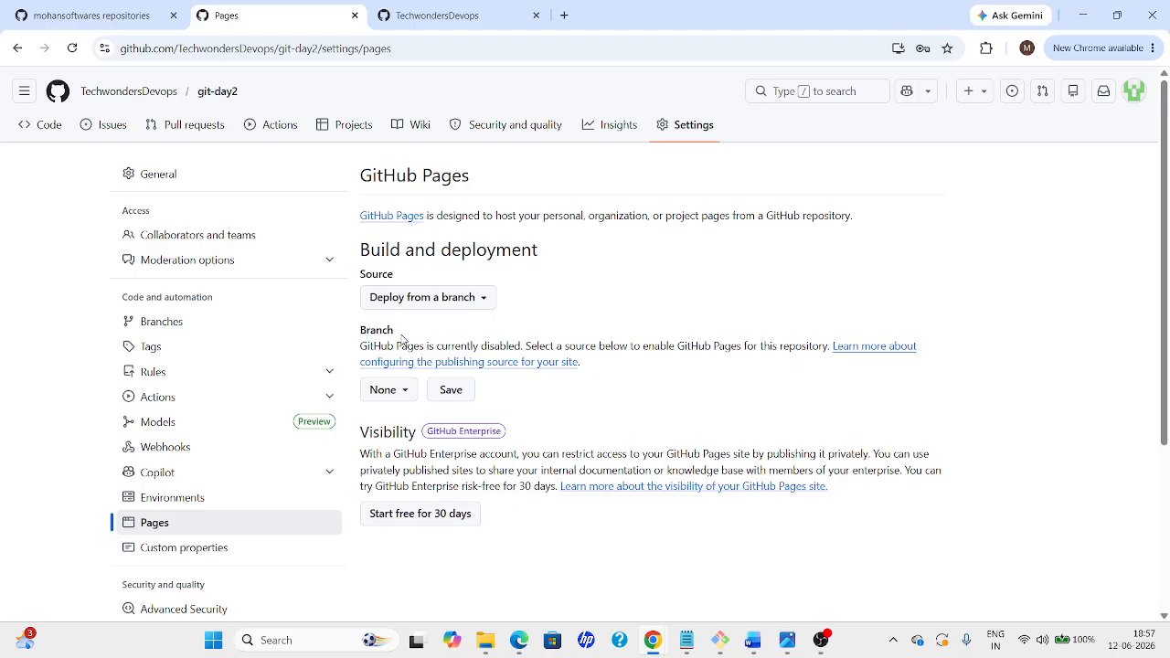
pyautogui.click(438, 299)
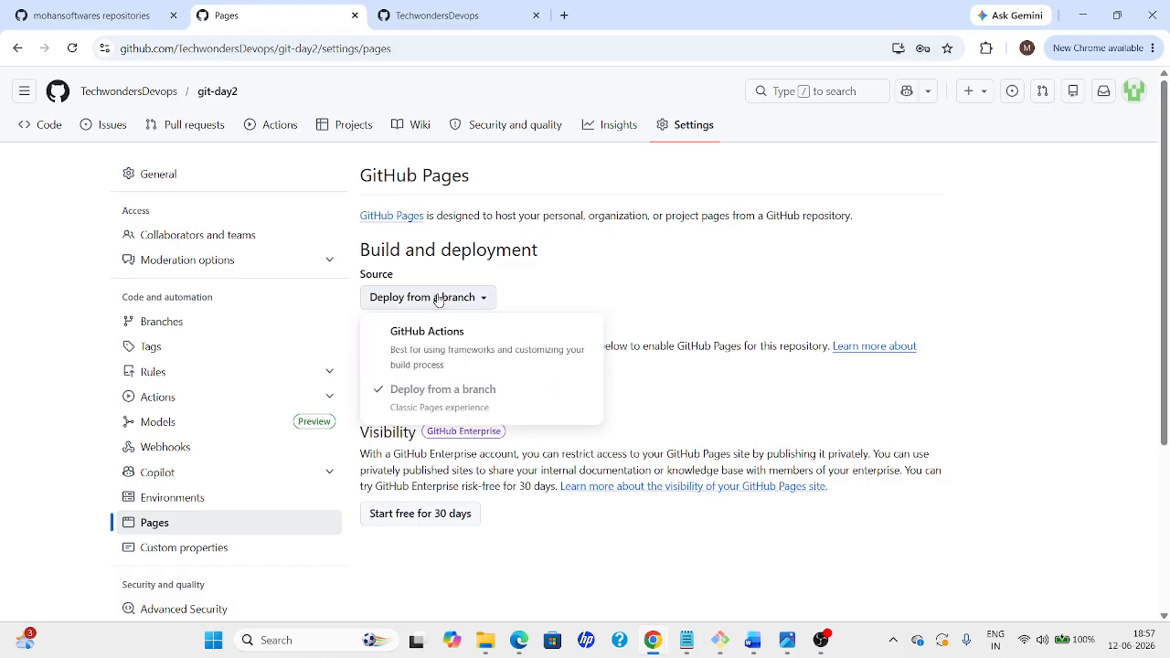
pyautogui.click(453, 347)
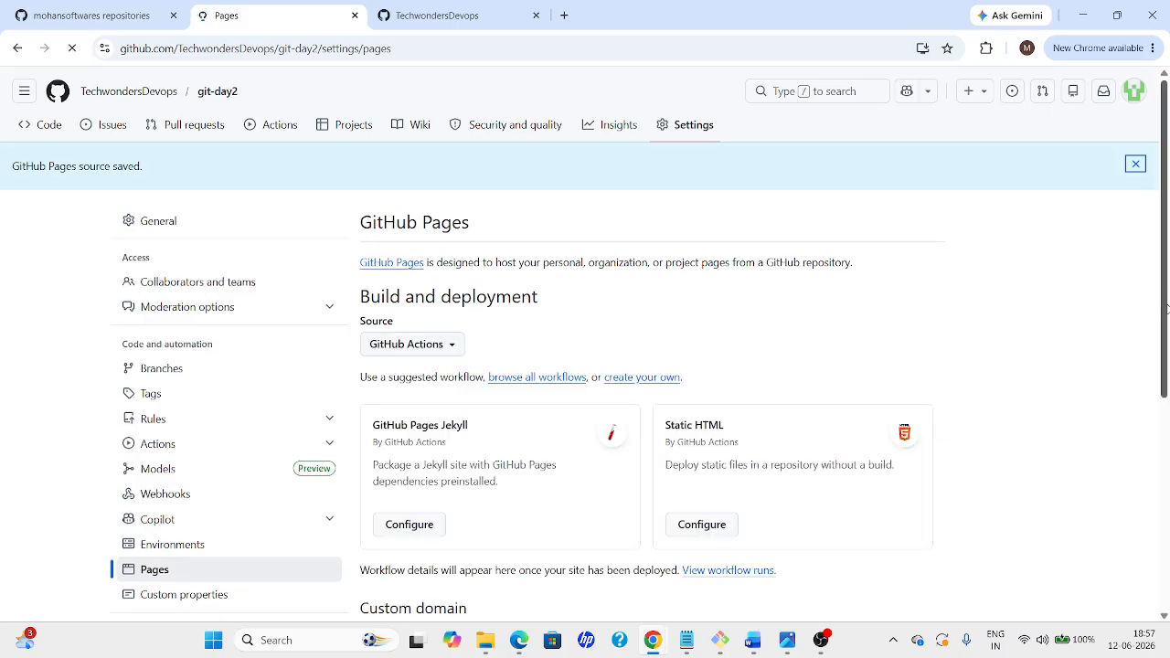
pyautogui.scroll(-3, 1166, 311)
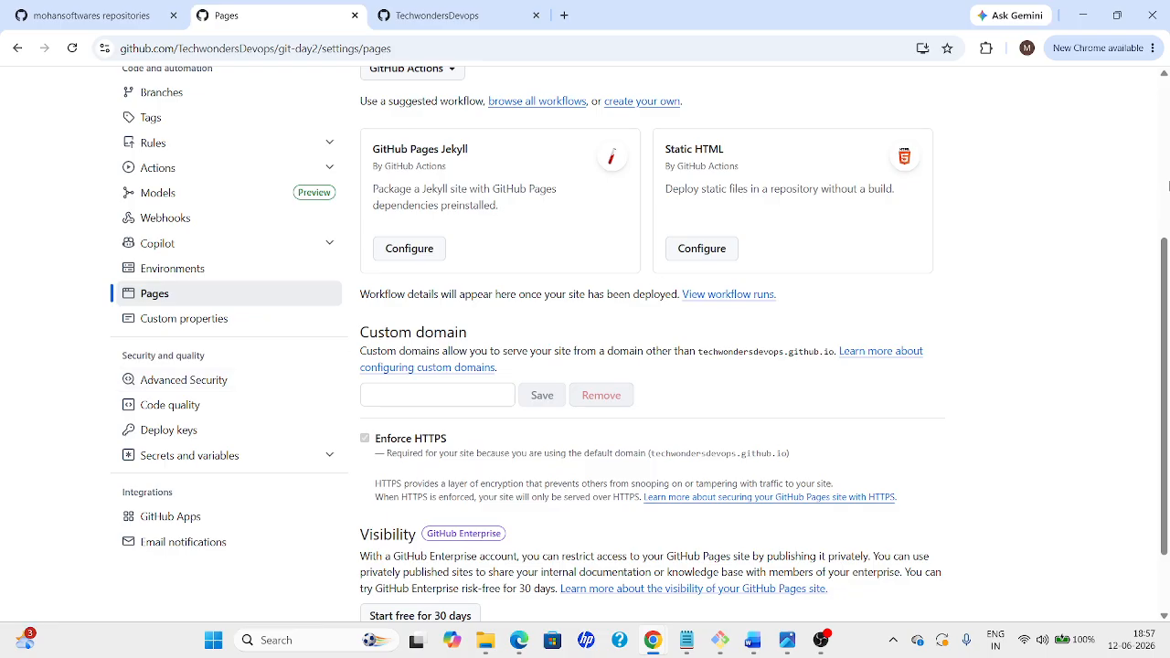
pyautogui.scroll(3, 666, 188)
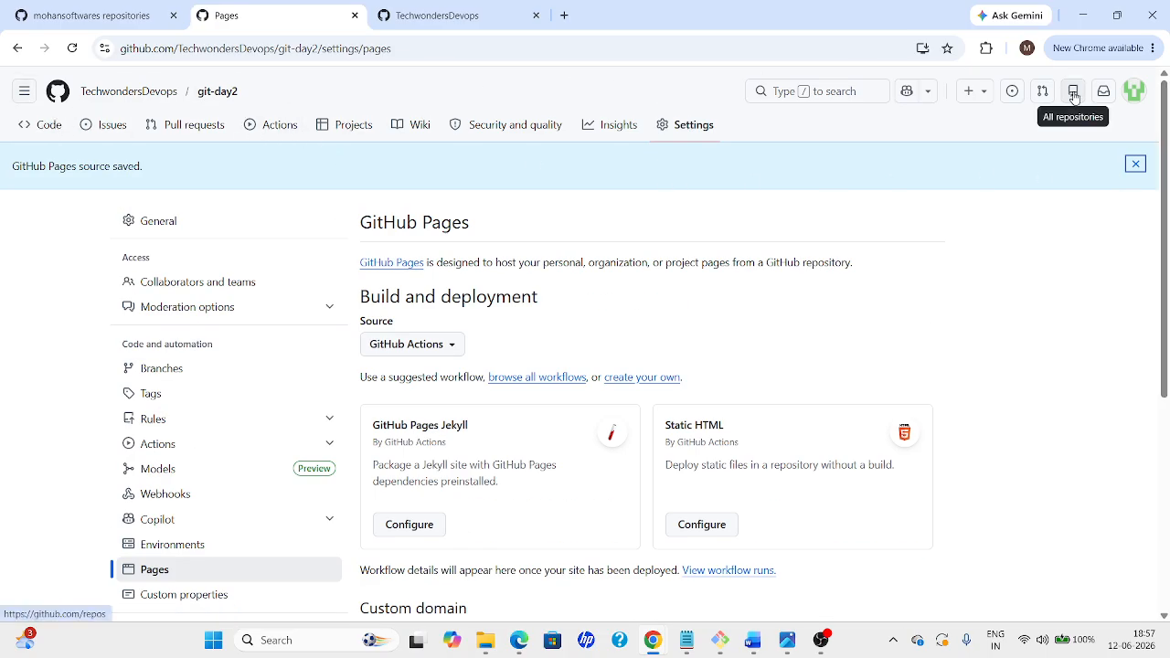
# - Go to the TechwondersDevops organization via Organizations and list its single repository, git-day2
pyautogui.click(1135, 91)
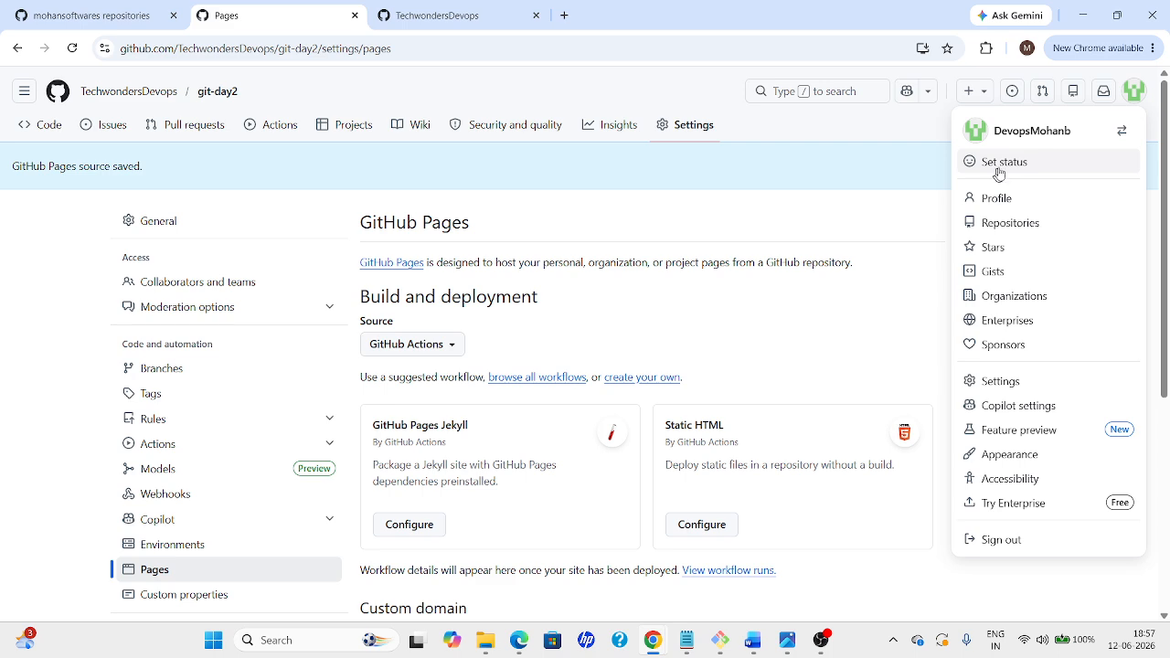
pyautogui.click(1006, 302)
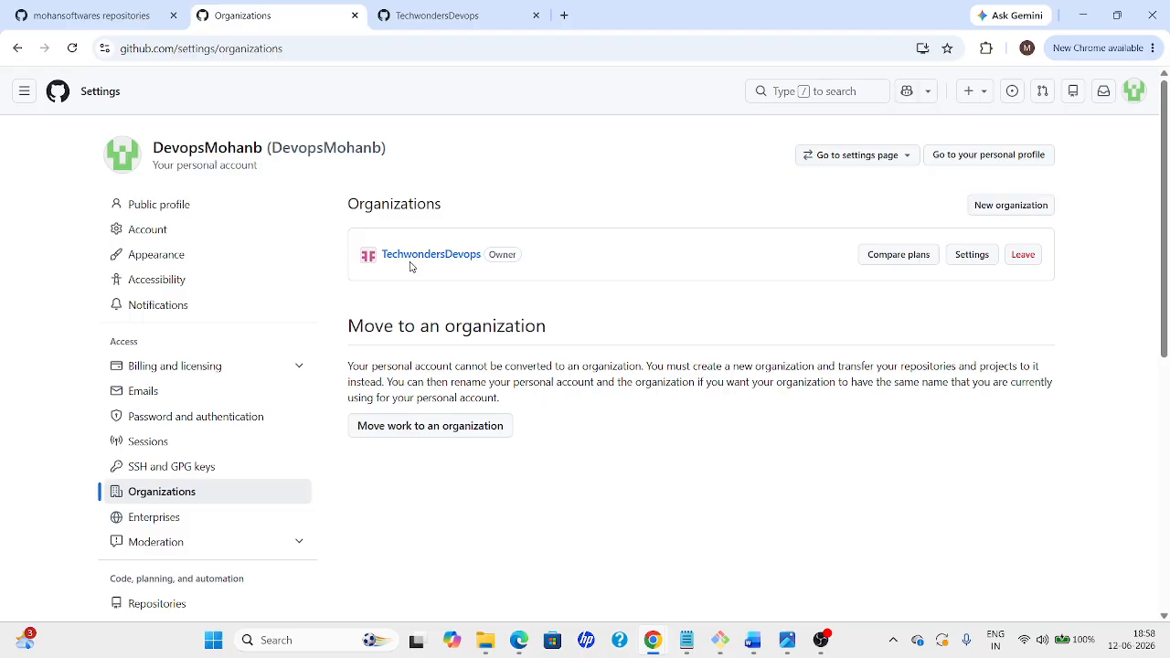
pyautogui.click(438, 260)
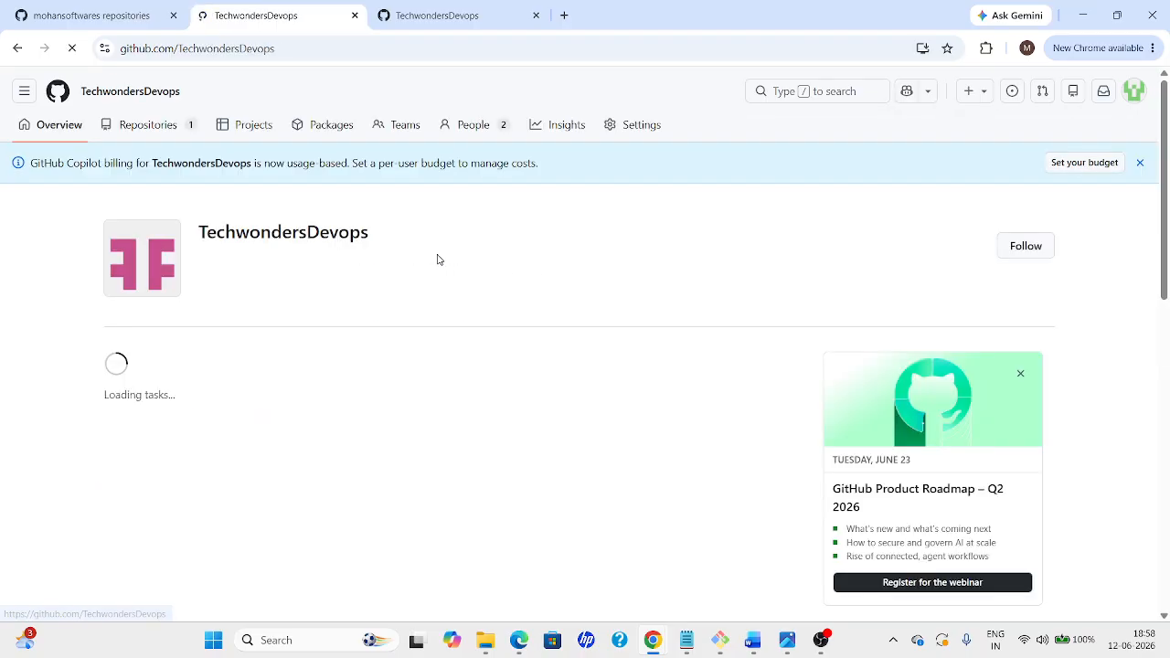
pyautogui.click(144, 128)
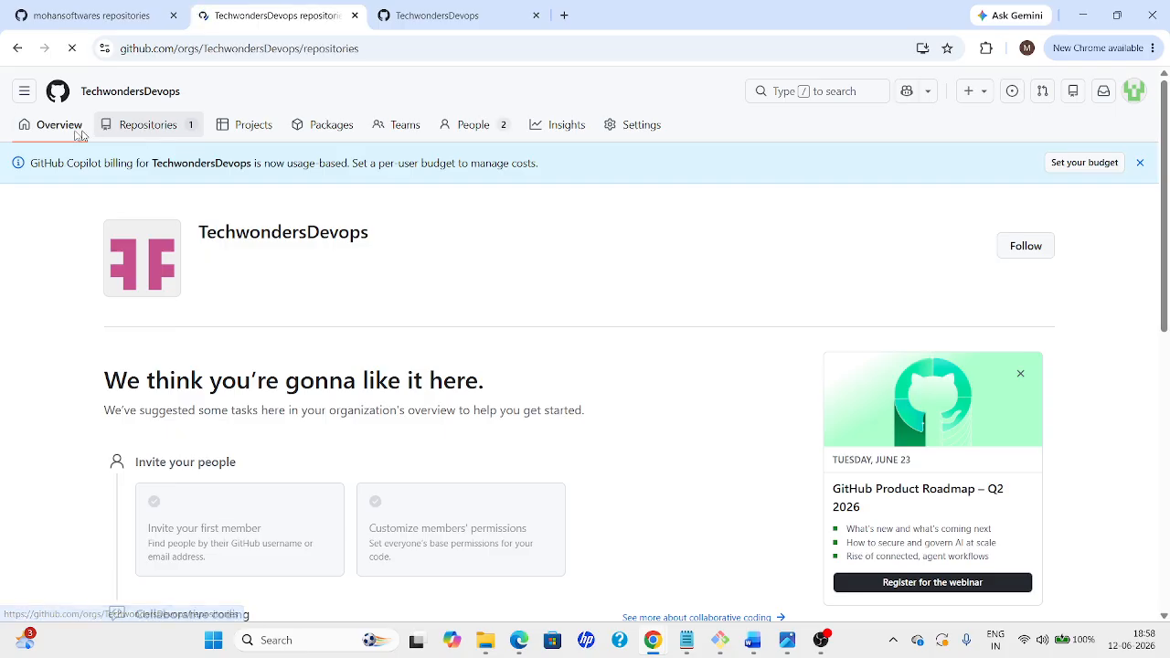
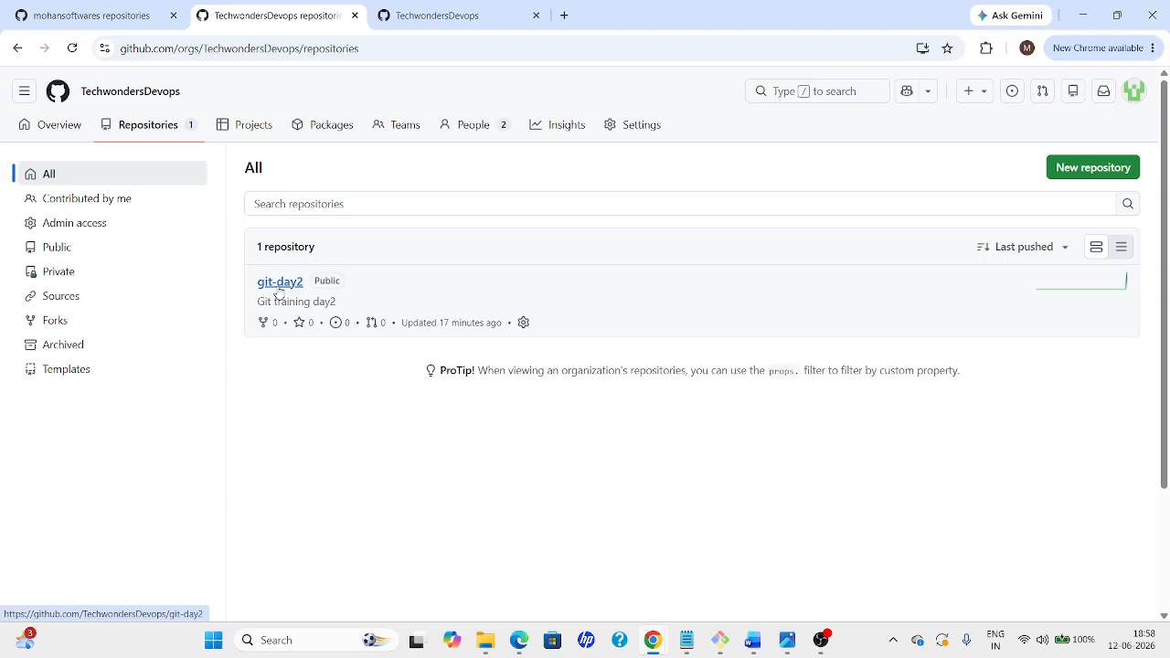
# - Create a new untitled TechwondersDevops project without a template, then open the organisation's Packages page
pyautogui.click(246, 137)
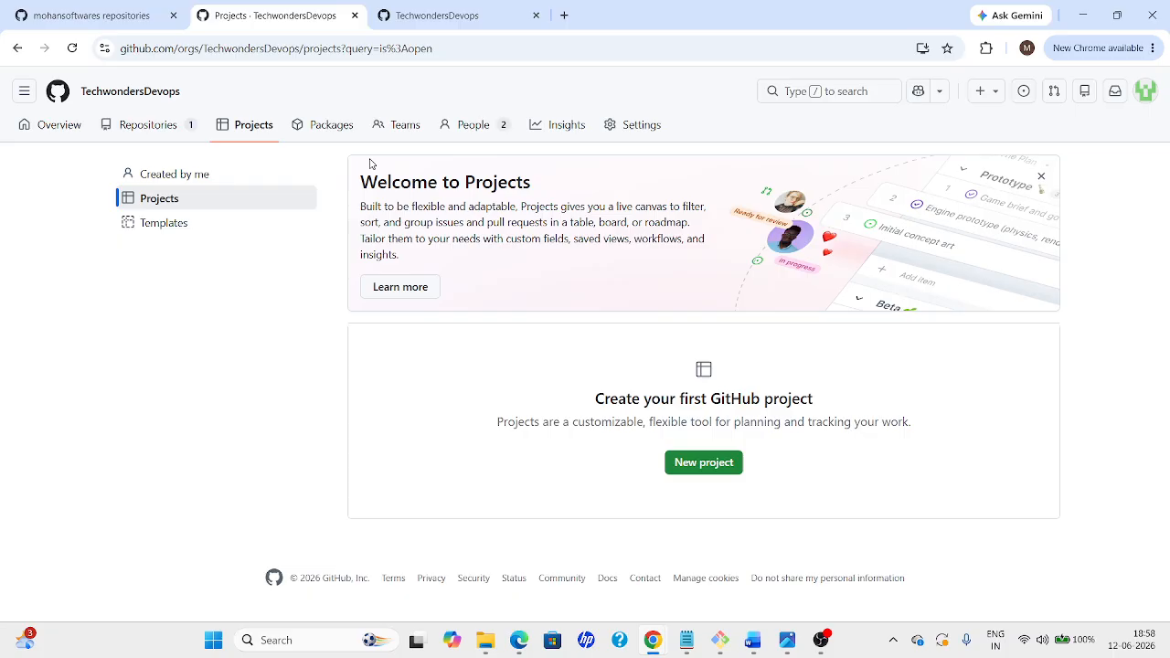
pyautogui.click(718, 464)
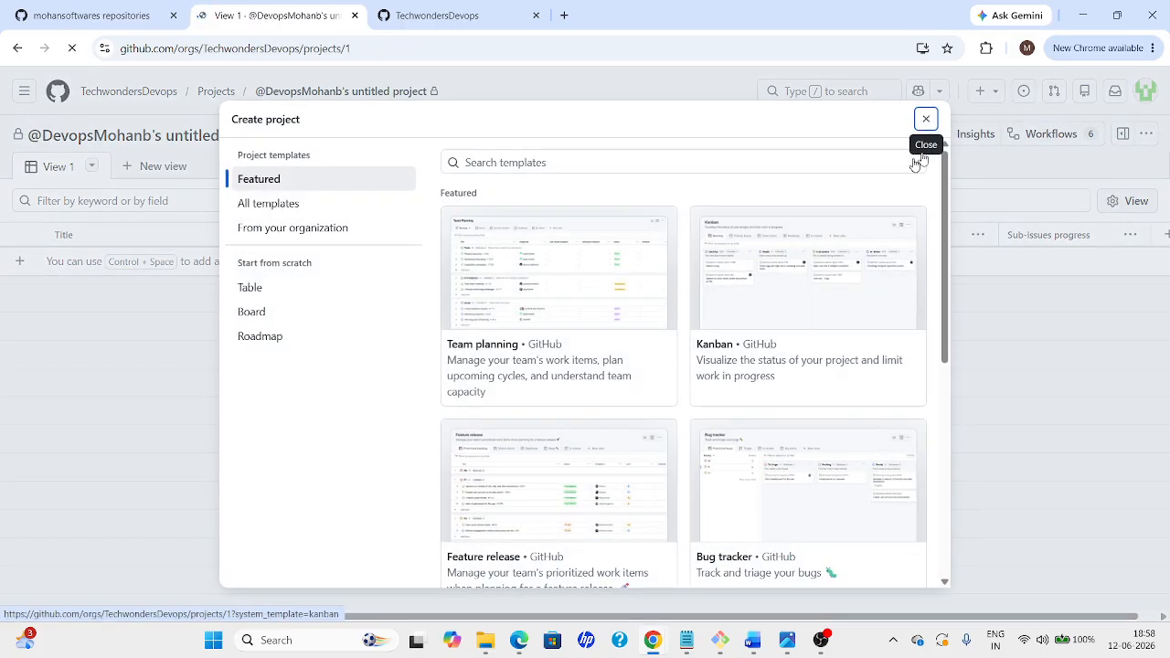
pyautogui.click(926, 119)
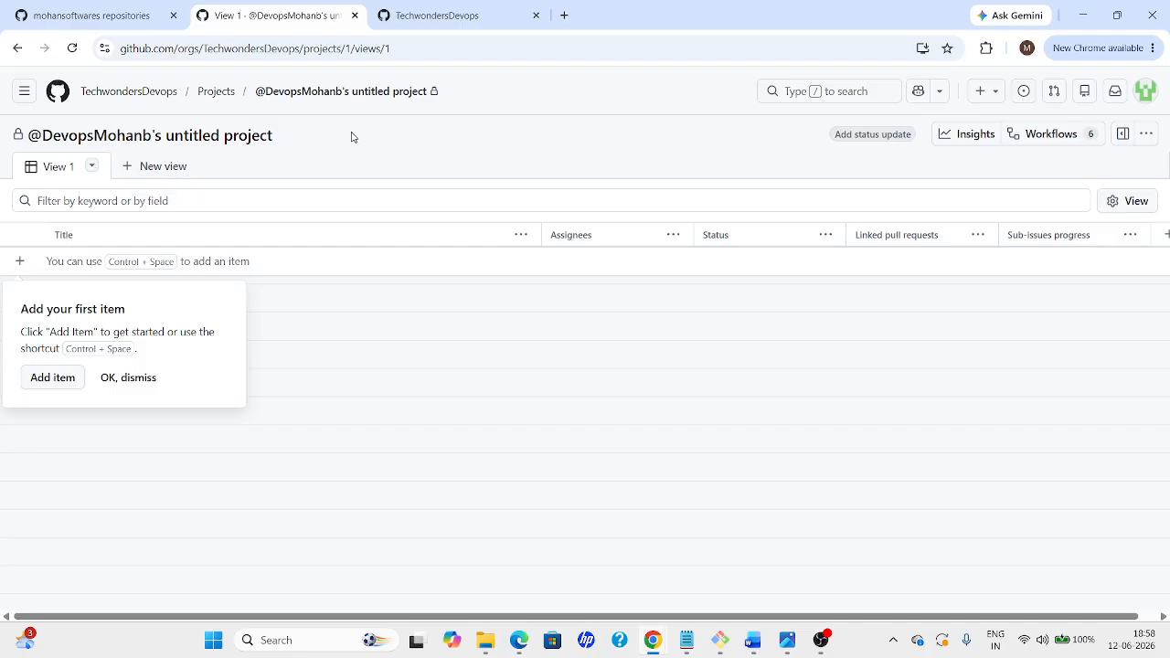
pyautogui.click(218, 94)
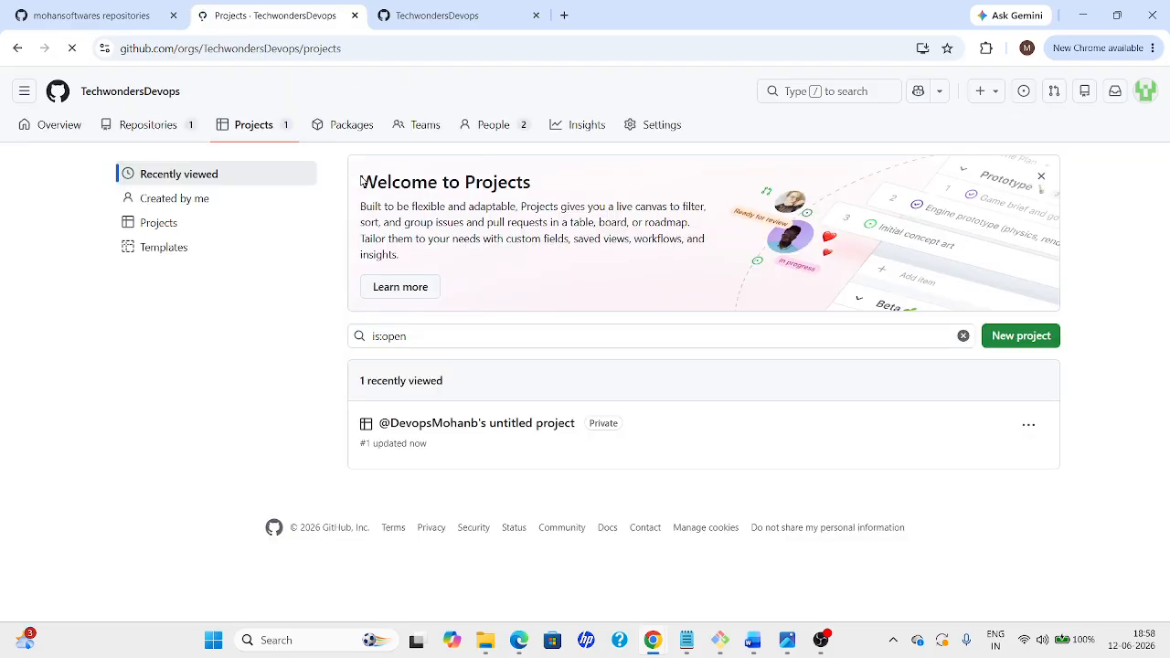
pyautogui.click(354, 127)
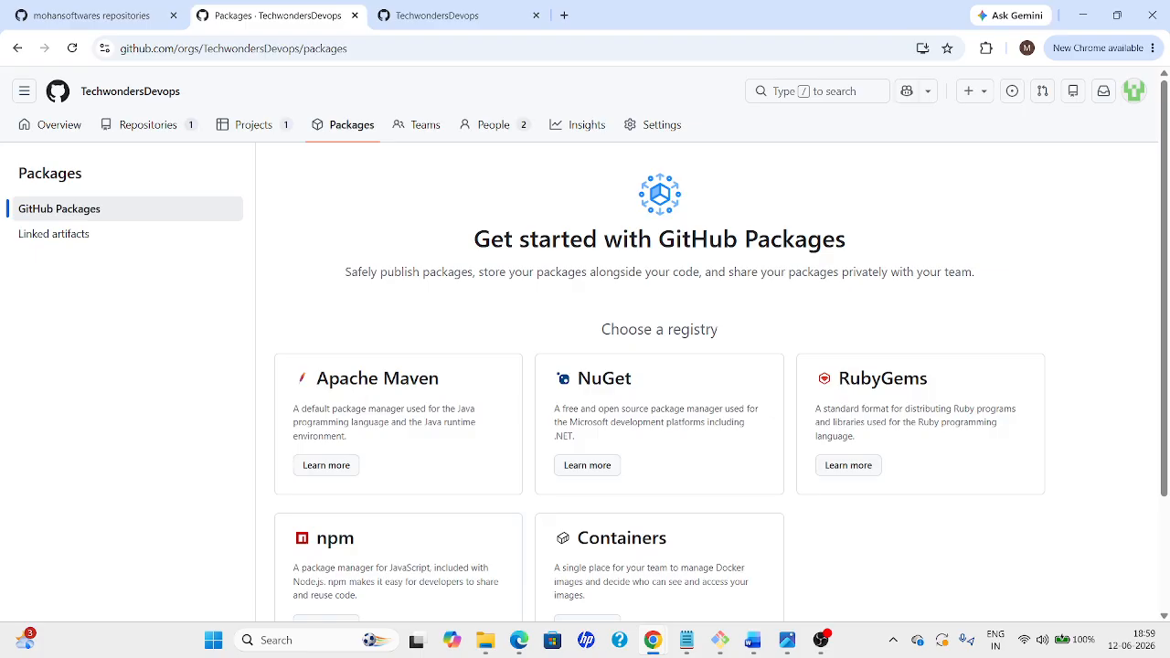
pyautogui.scroll(-3, 725, 402)
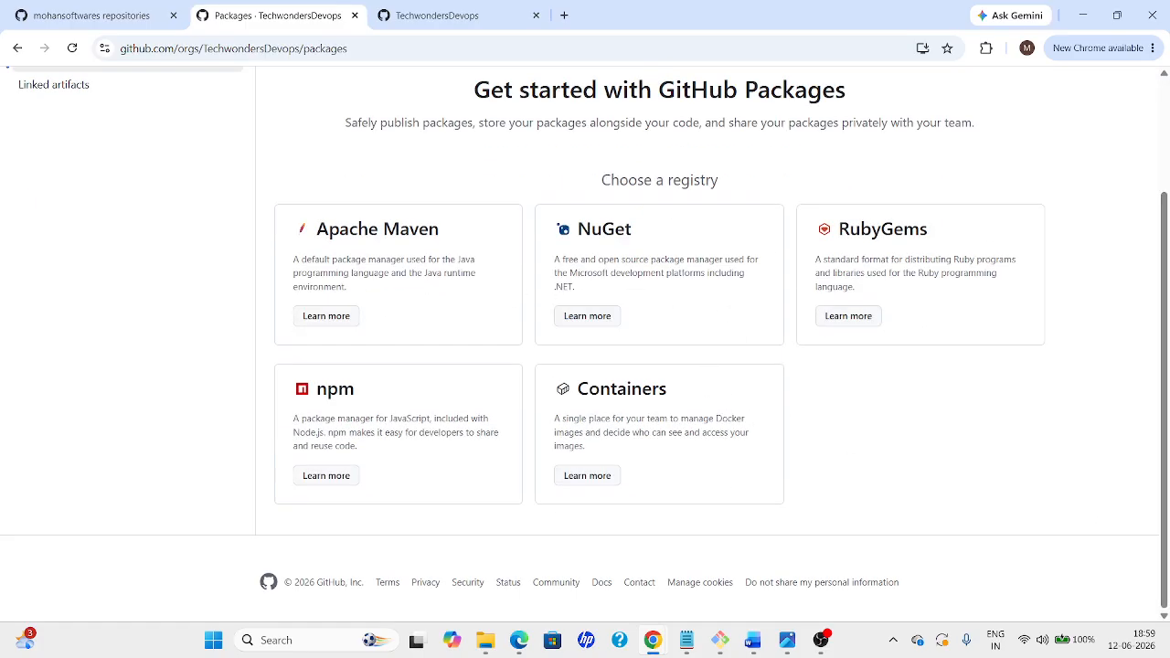
pyautogui.tripleClick(423, 244)
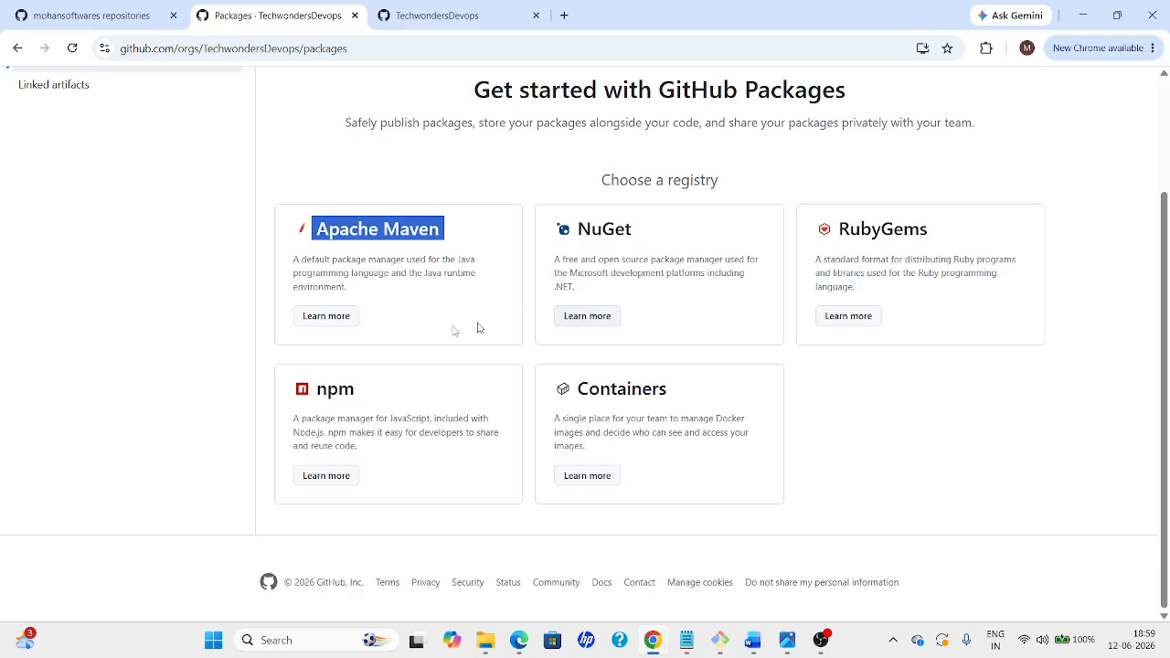
pyautogui.doubleClick(329, 393)
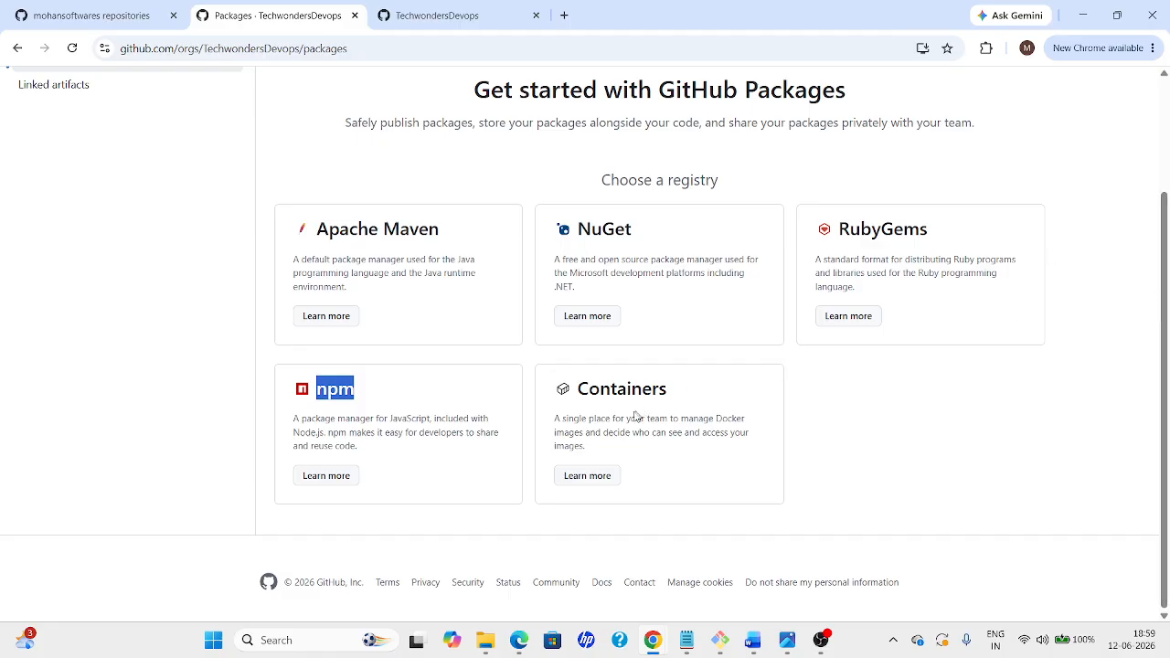
pyautogui.scroll(2, 1164, 297)
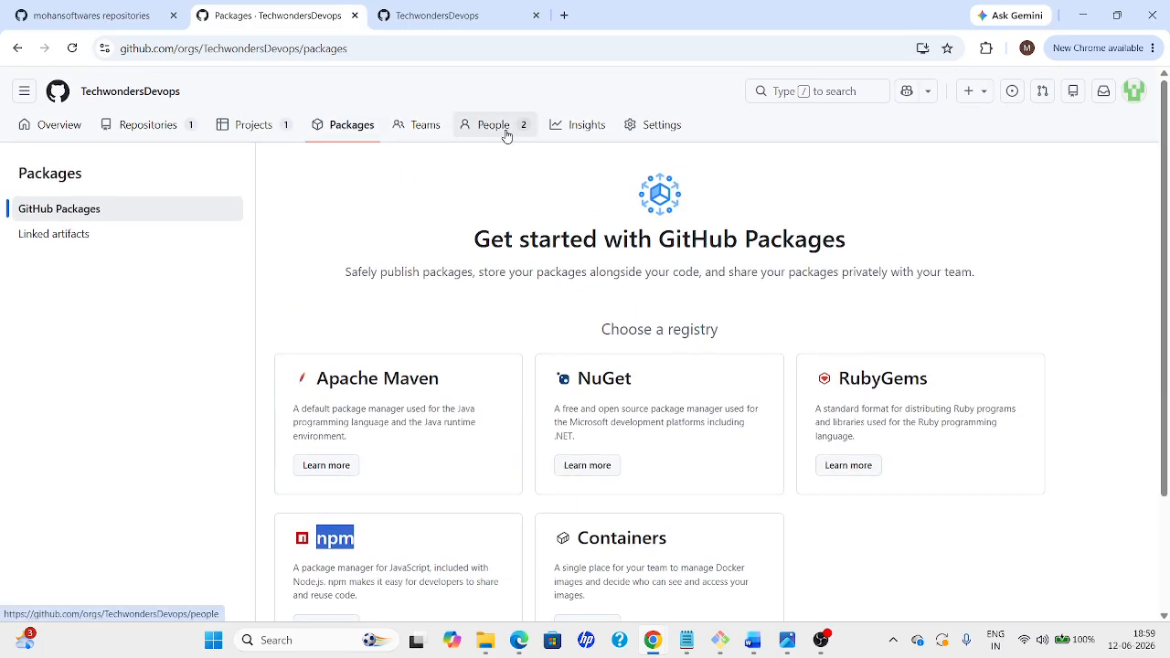
# - Create a visible team named Devops-Batch1 from the organisation's Teams page
pyautogui.click(412, 136)
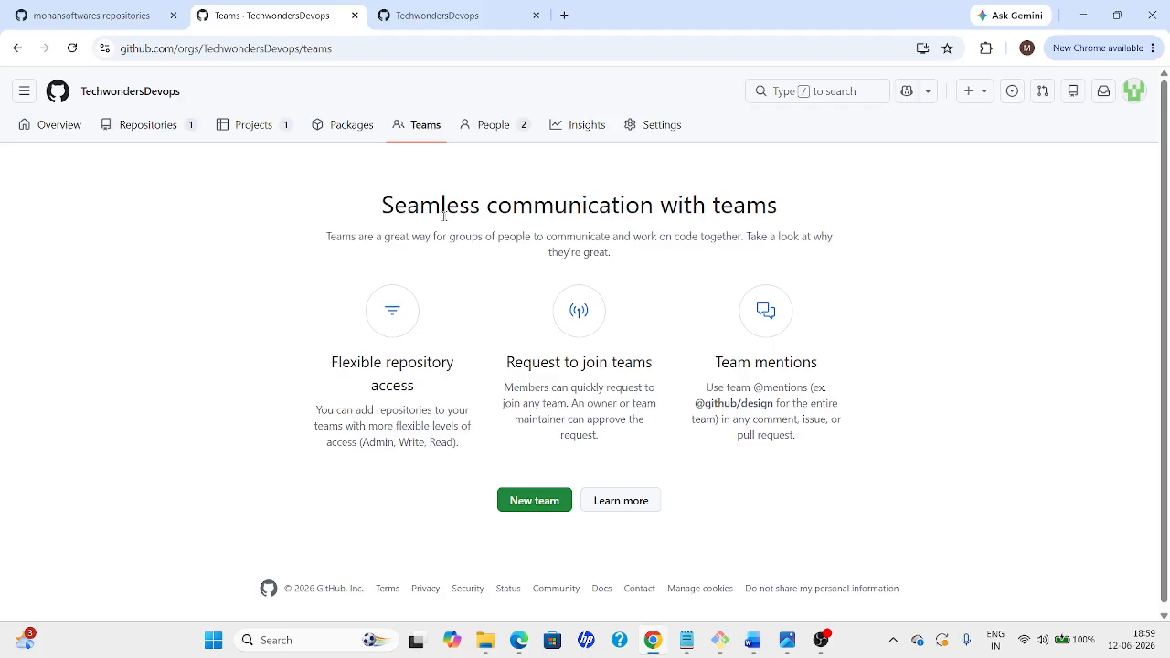
pyautogui.click(532, 504)
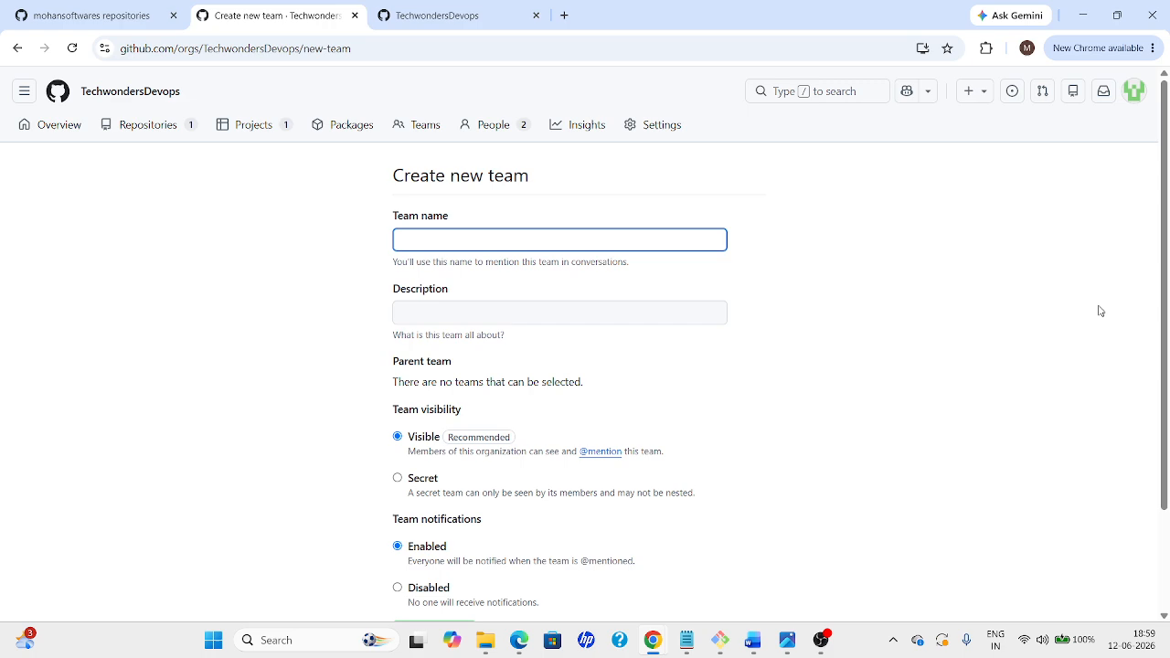
pyautogui.moveTo(1165, 325)
pyautogui.mouseDown()
pyautogui.moveTo(1168, 428)
pyautogui.moveTo(1169, 304)
pyautogui.mouseUp()
pyautogui.write('Devops-Batch1')
pyautogui.scroll(-3, 787, 416)
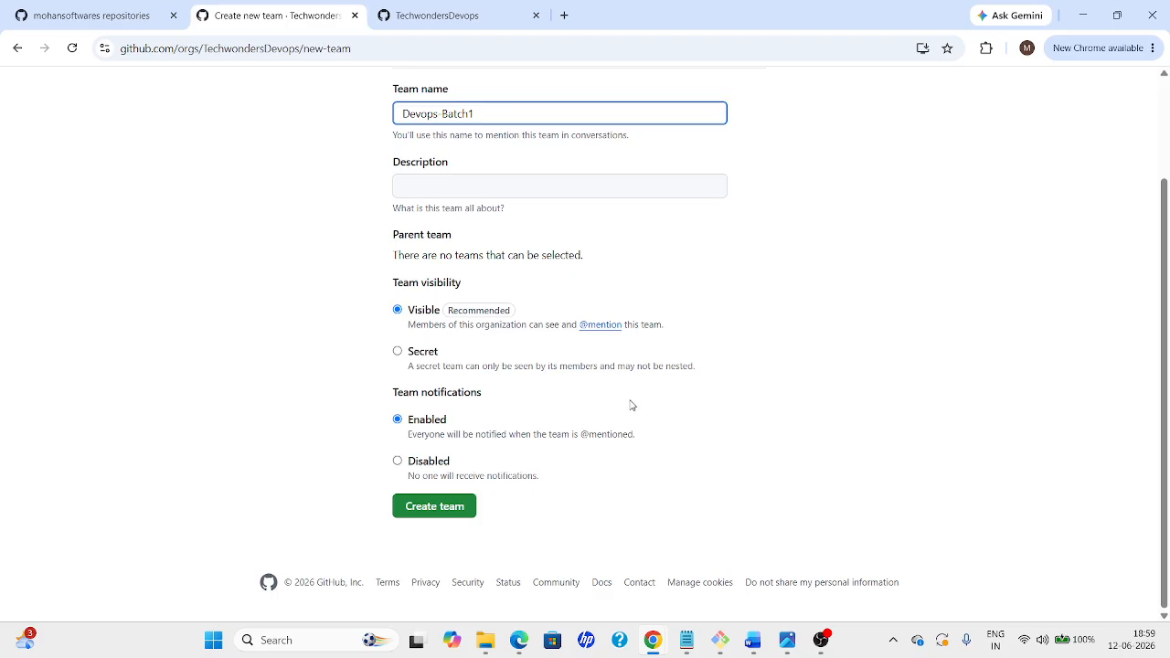
pyautogui.click(454, 516)
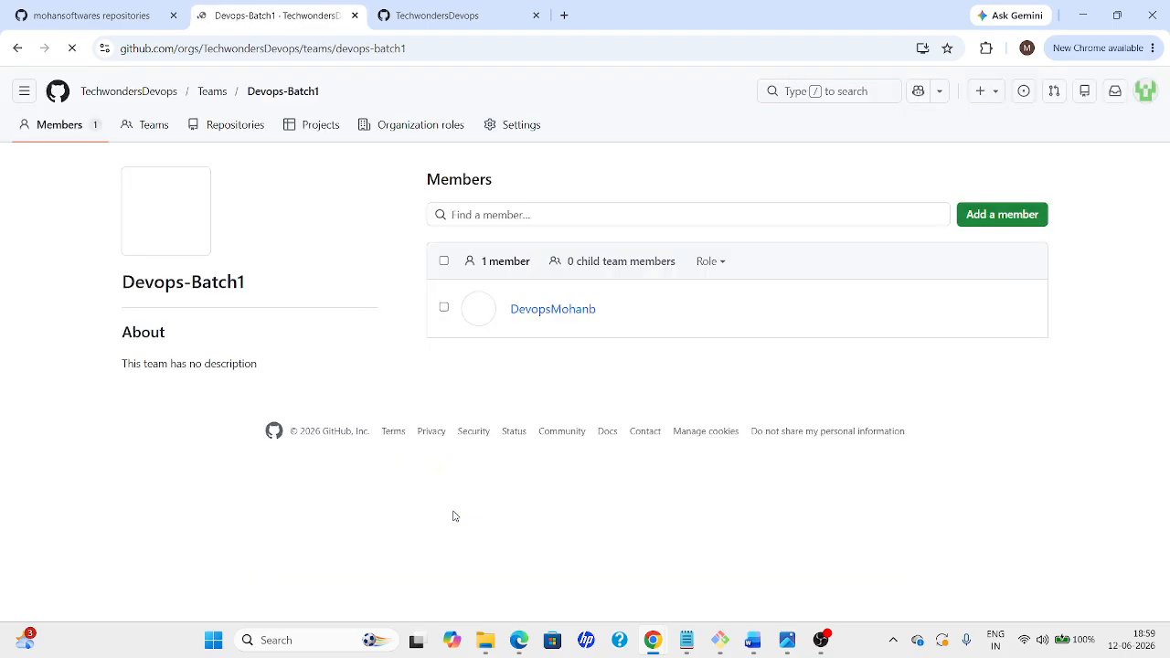
# - Add the first user to Devops-Batch1 by searching their username and inviting them
pyautogui.click(1012, 225)
pyautogui.write('mo')
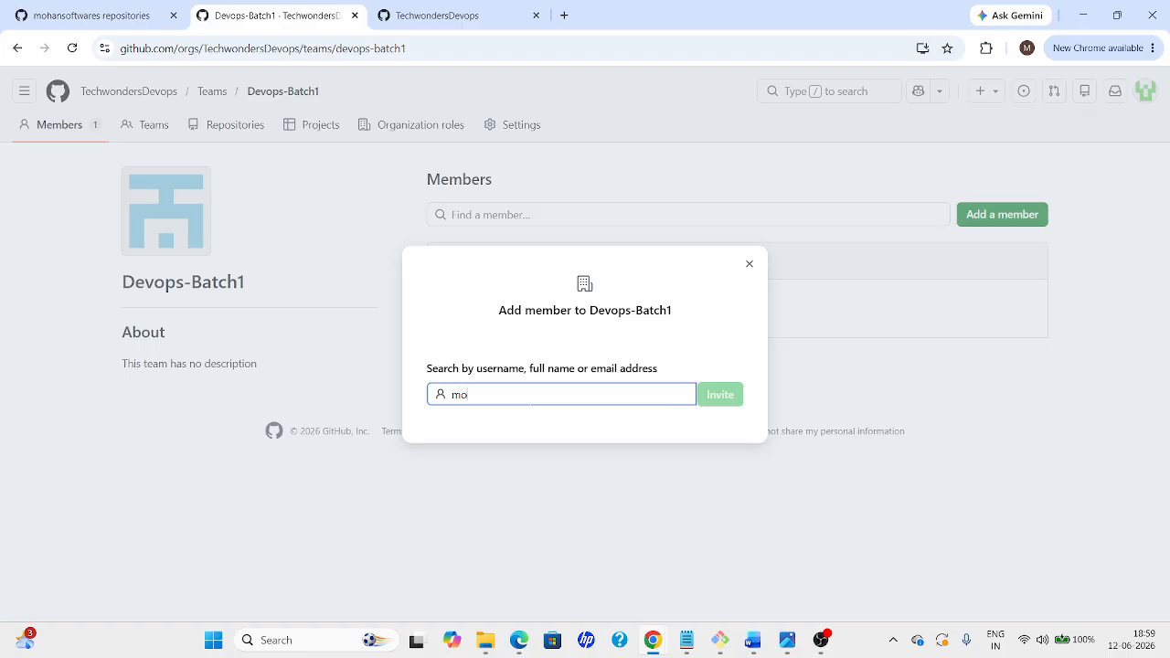
pyautogui.write('hanb')
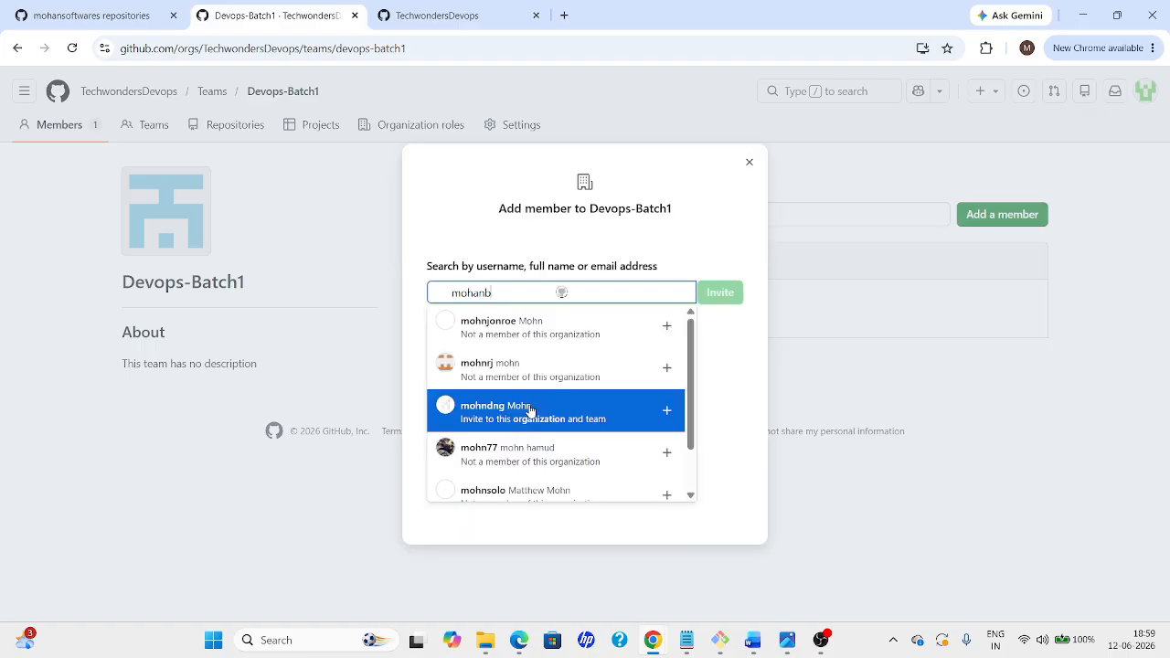
pyautogui.click(500, 329)
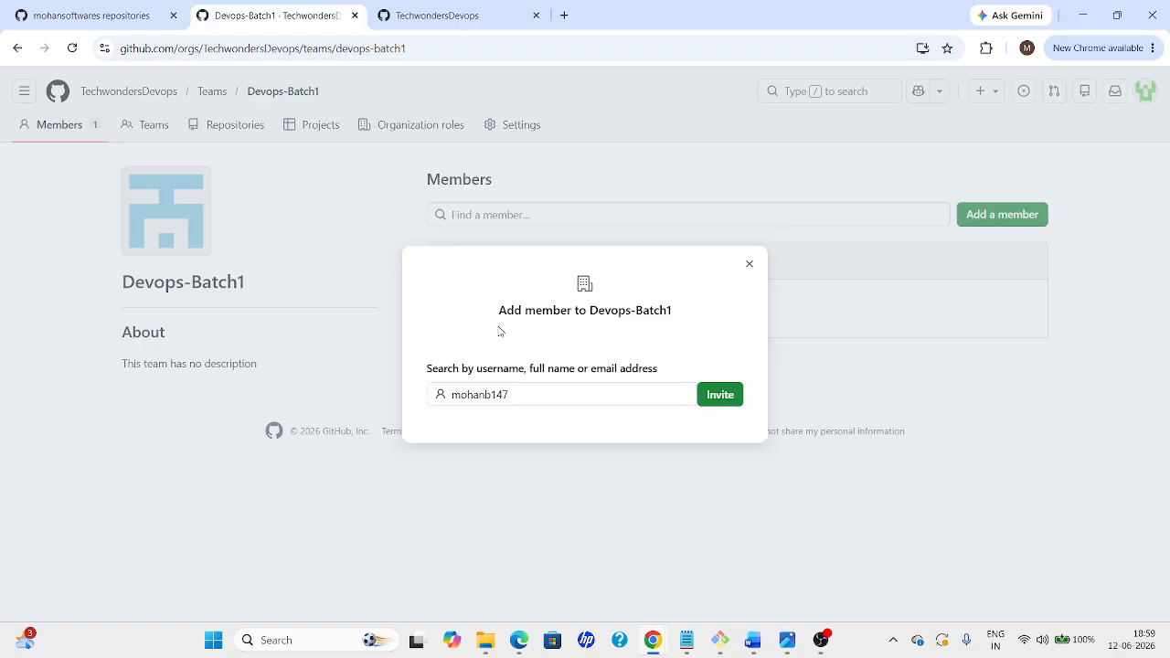
pyautogui.click(728, 395)
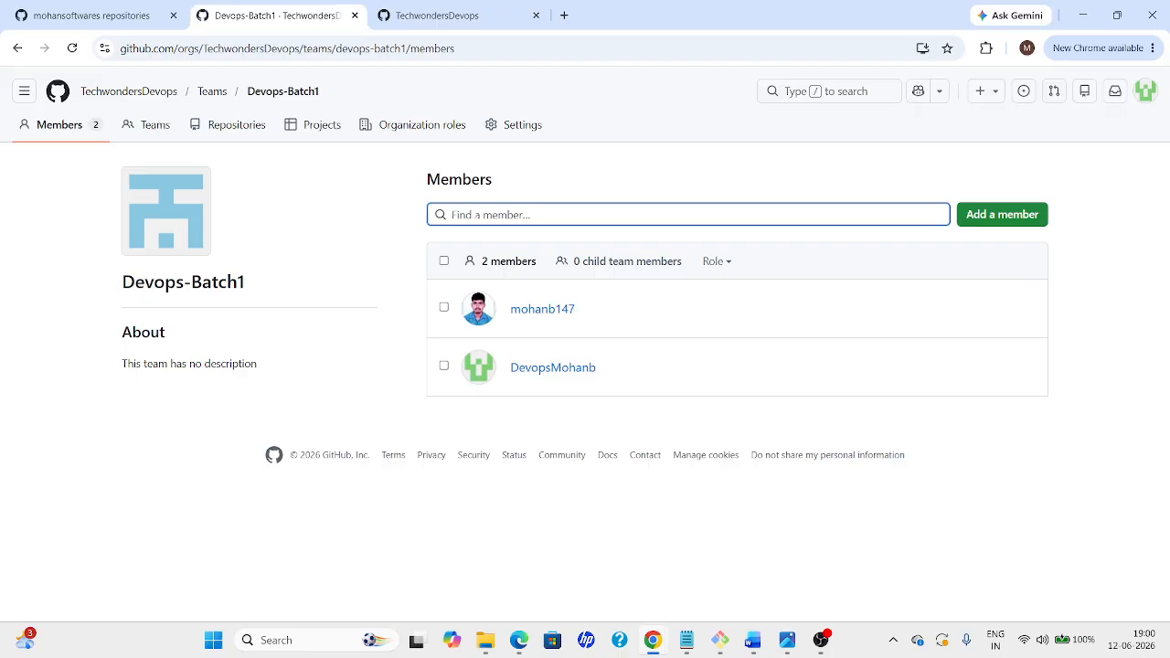
# - Search for the second requested user, checking the meeting chat for their exact username
pyautogui.write('rakshi')
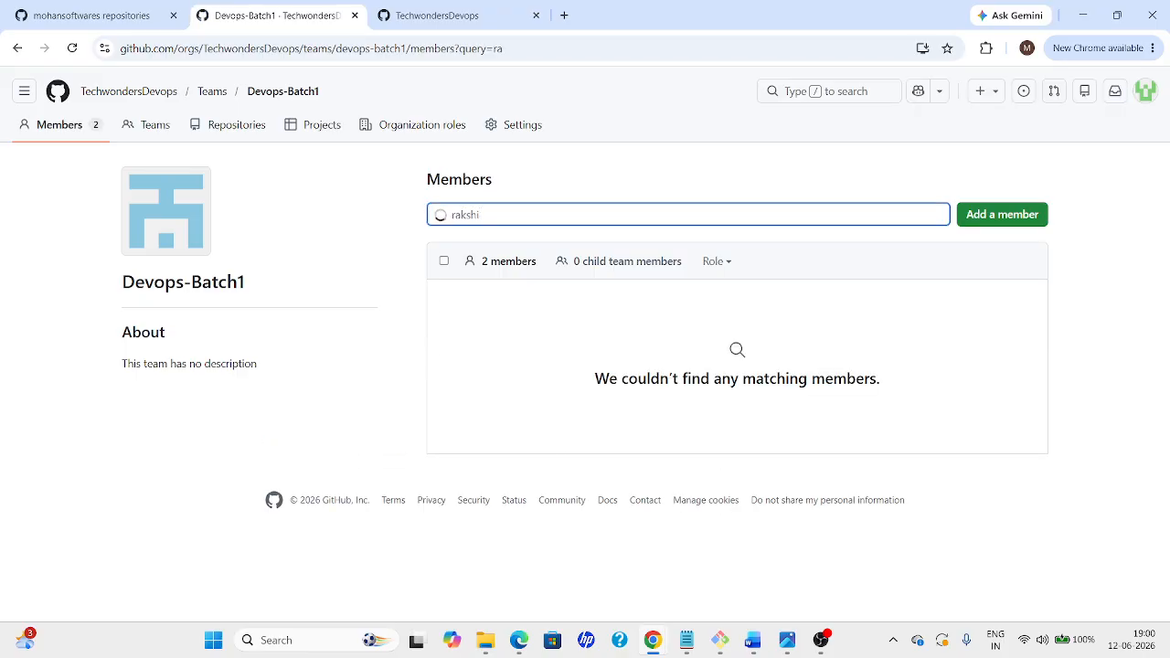
pyautogui.write('thadevops')
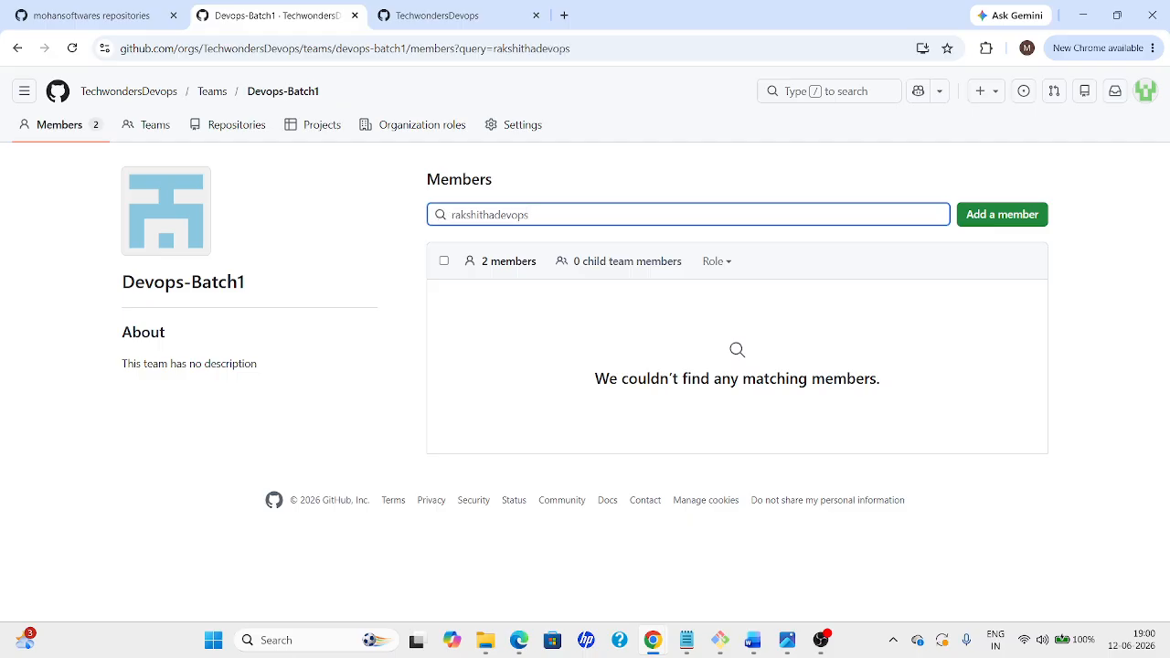
pyautogui.hotkey('alt', 'Tab')
pyautogui.hotkey('alt', 'Tab')
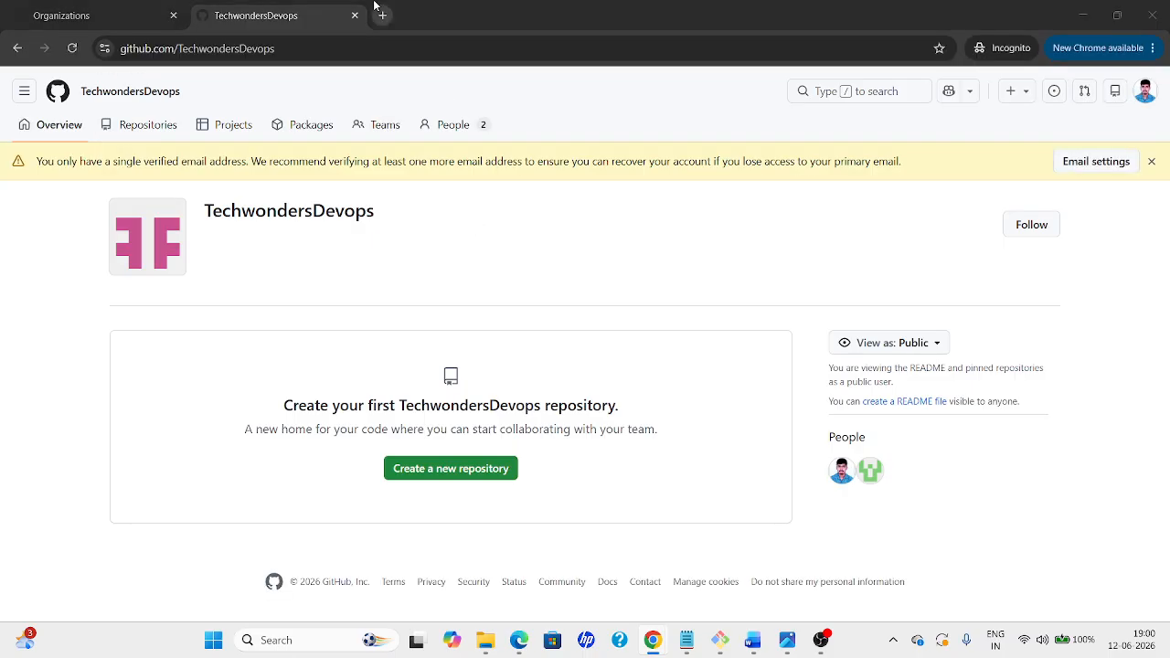
pyautogui.hotkey('alt', 'Tab')
pyautogui.hotkey('alt', 'Tab')
pyautogui.click(446, 16)
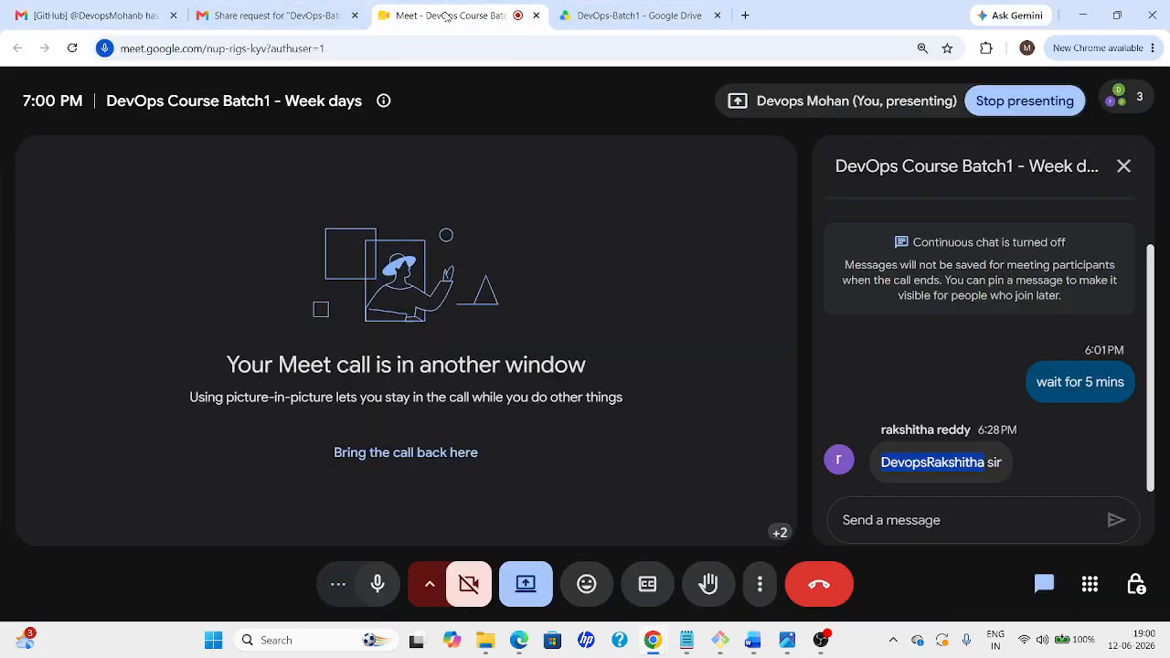
pyautogui.hotkey('alt', 'Tab')
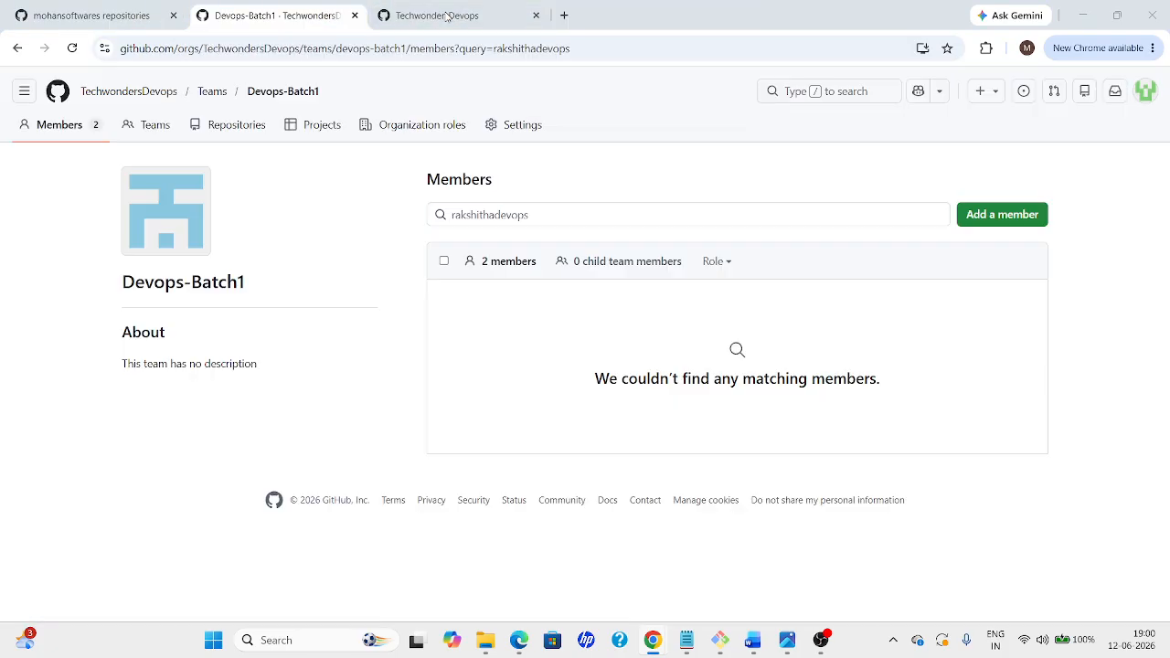
pyautogui.hotkey('ctrl', 'a')
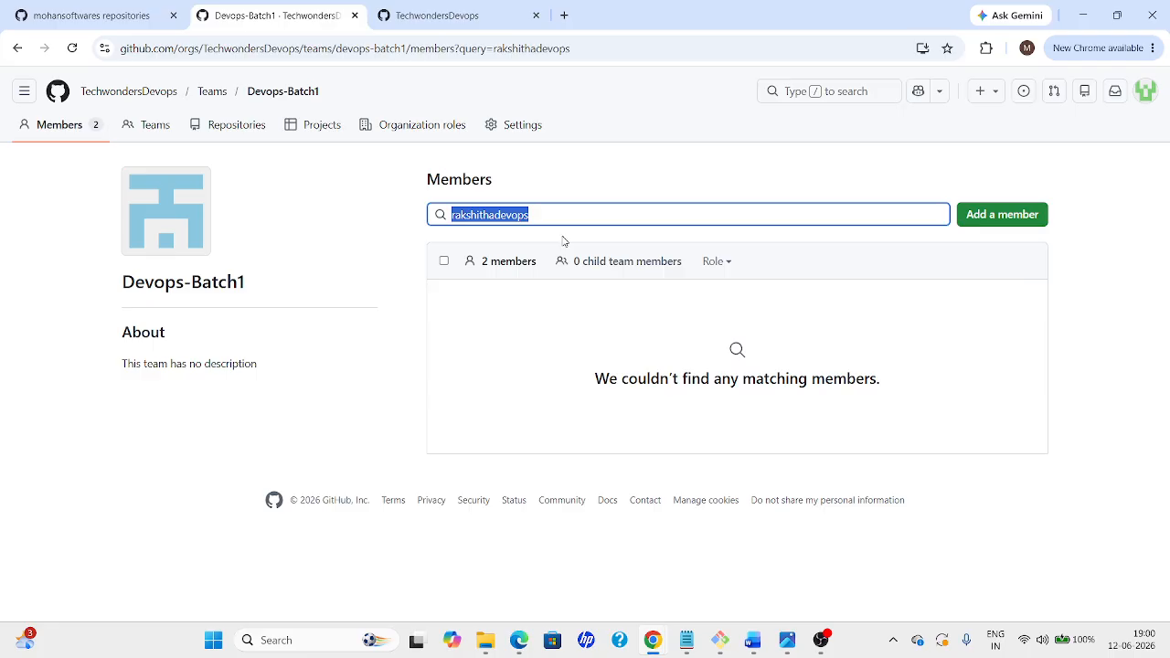
pyautogui.write('Devops')
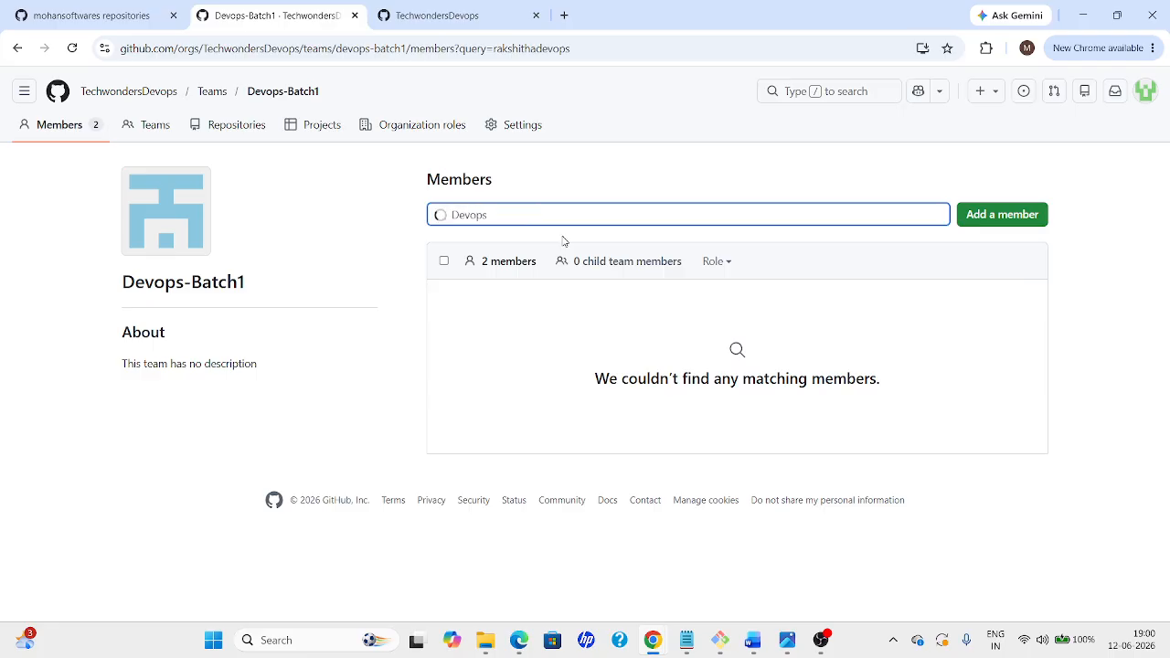
pyautogui.write('Rakshitha')
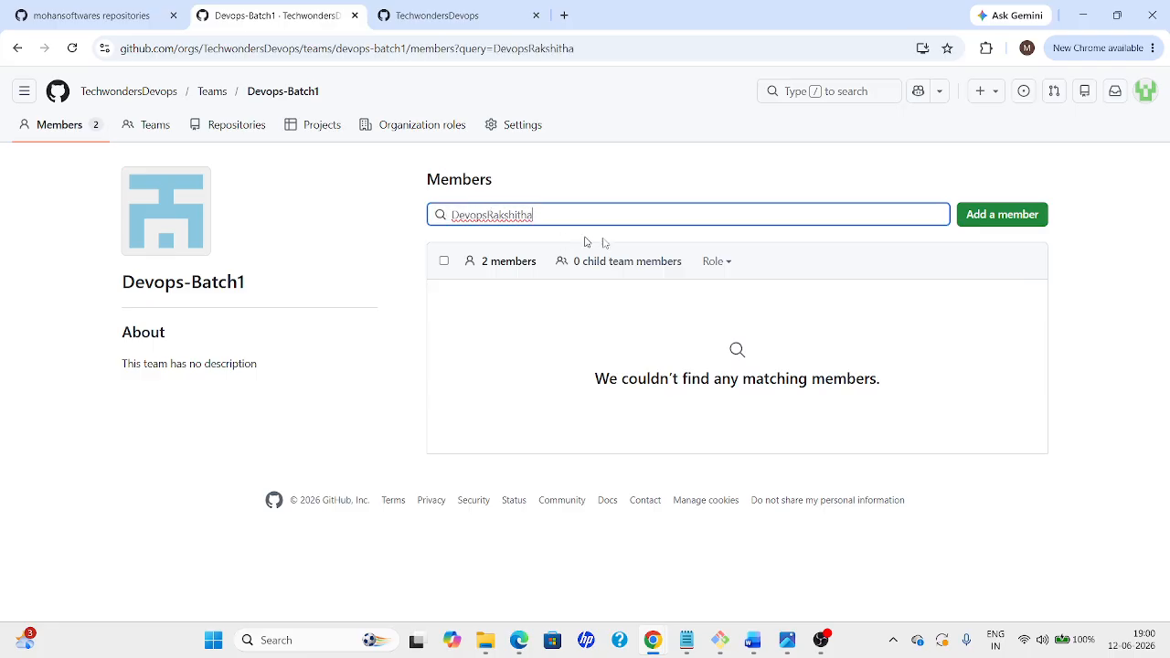
pyautogui.hotkey('alt', 'Tab')
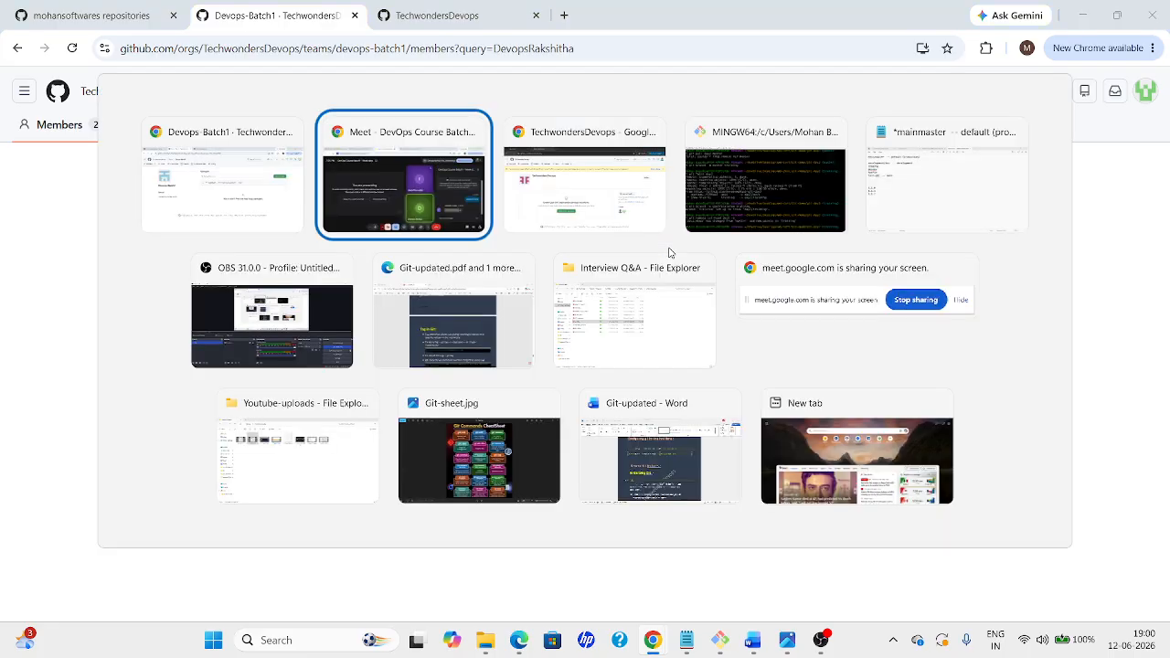
pyautogui.hotkey('alt', 'Tab')
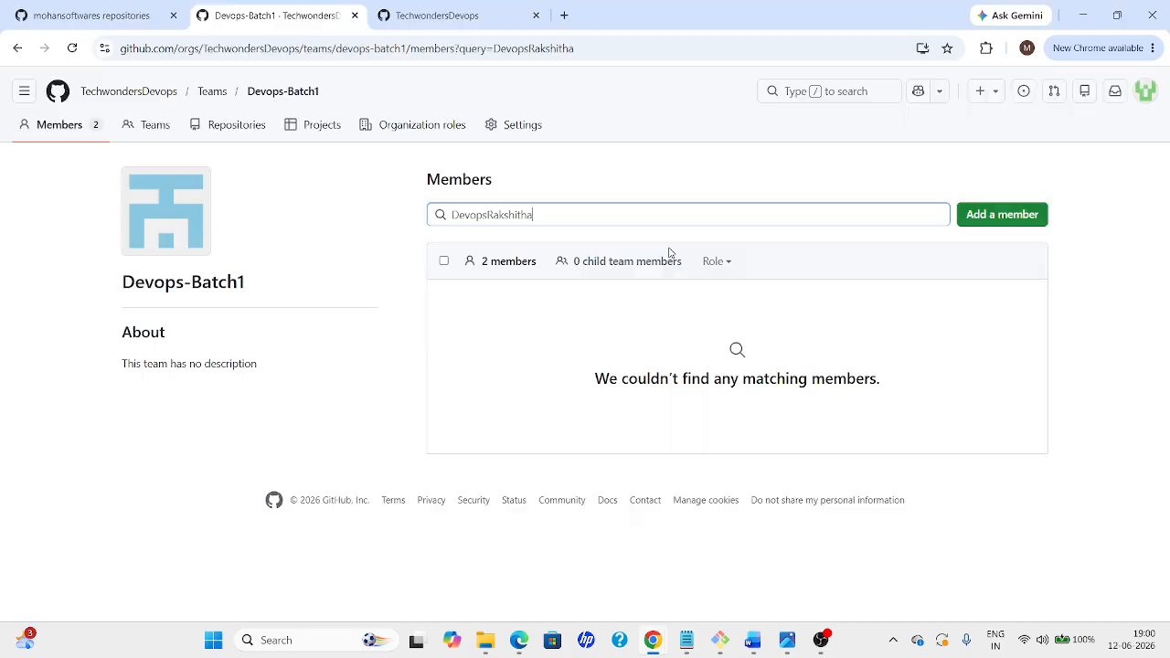
# - Invite the requested second user to Devops-Batch1 and review the pending invitation
pyautogui.click(981, 220)
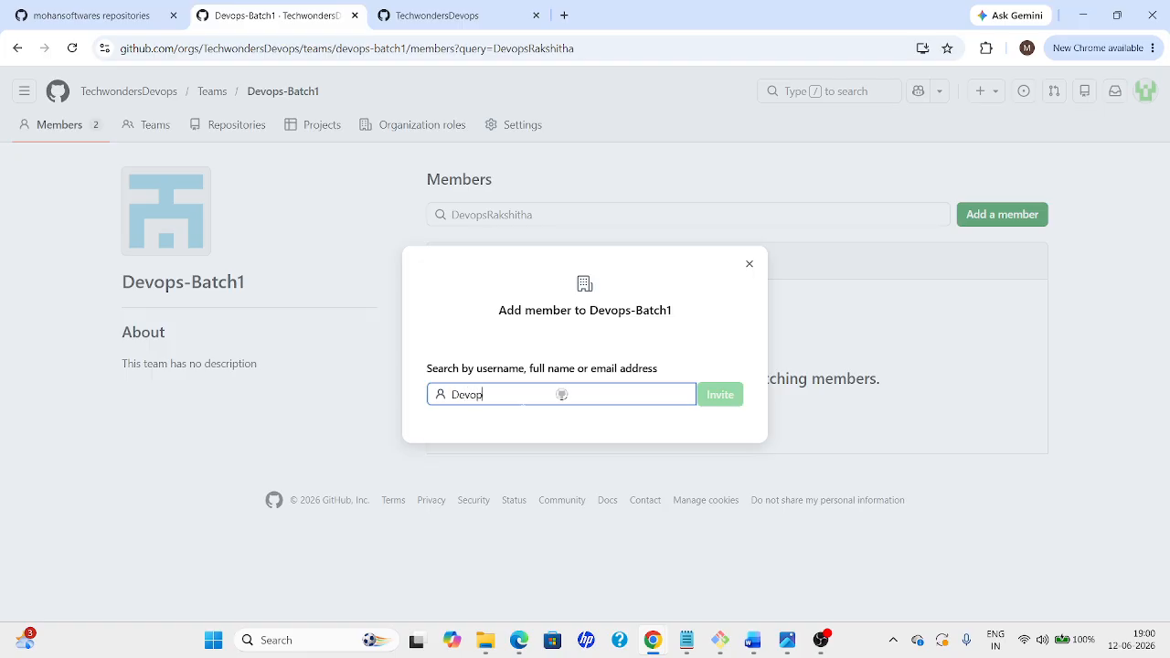
pyautogui.write('Devops')
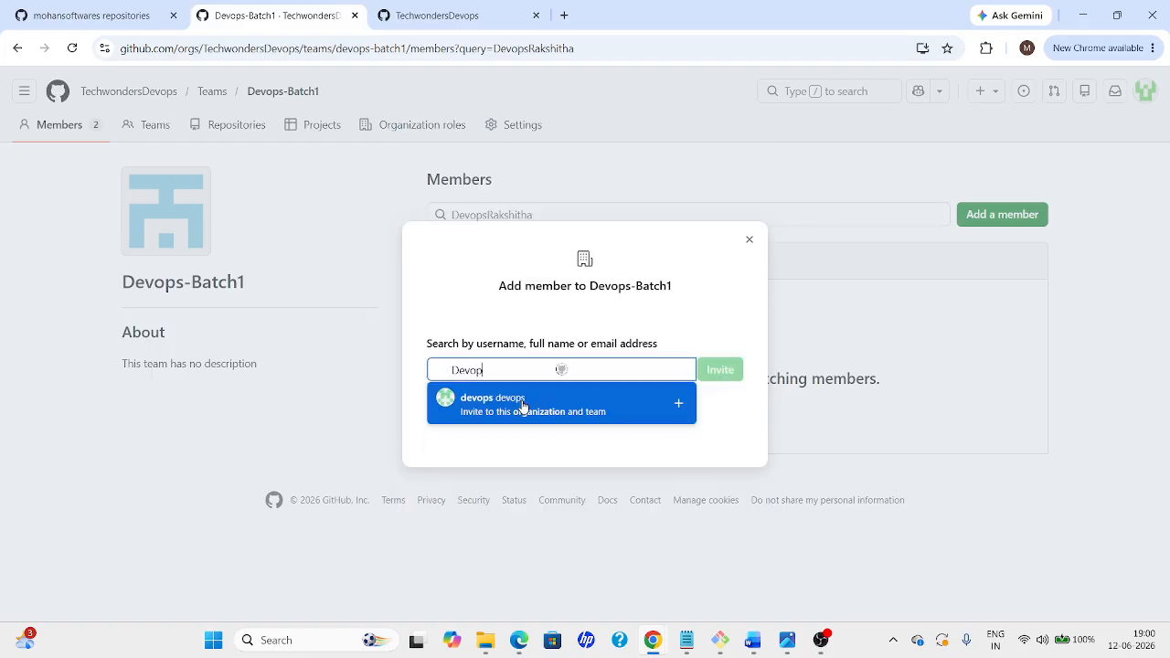
pyautogui.write('Raksh')
pyautogui.click(558, 414)
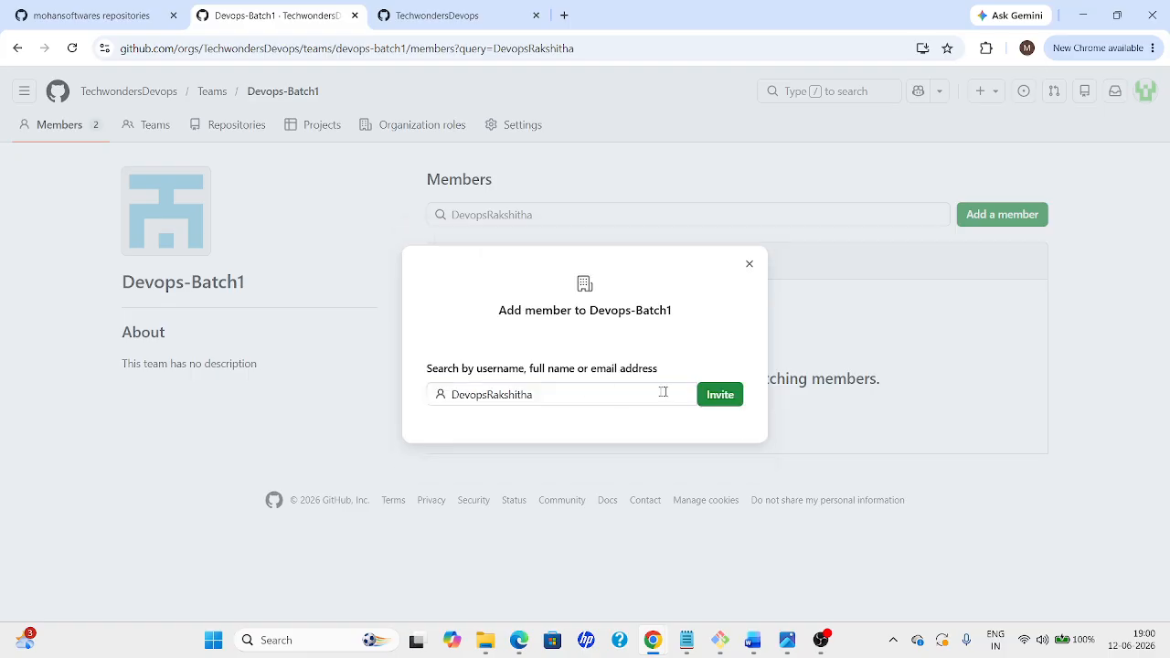
pyautogui.click(720, 399)
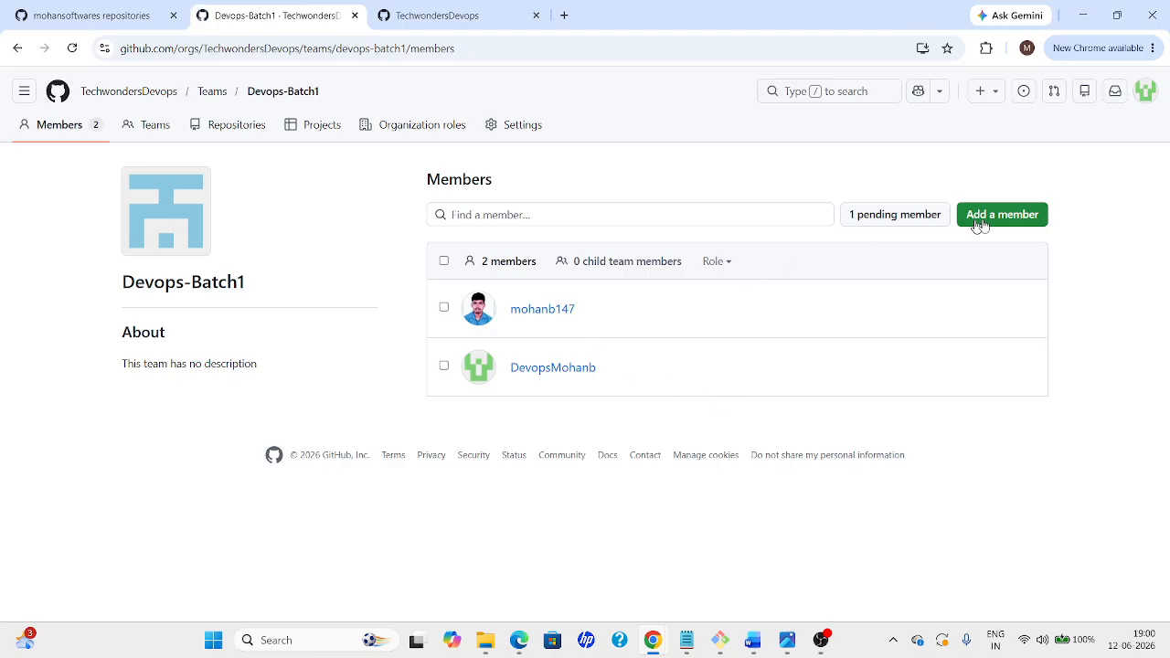
pyautogui.click(855, 226)
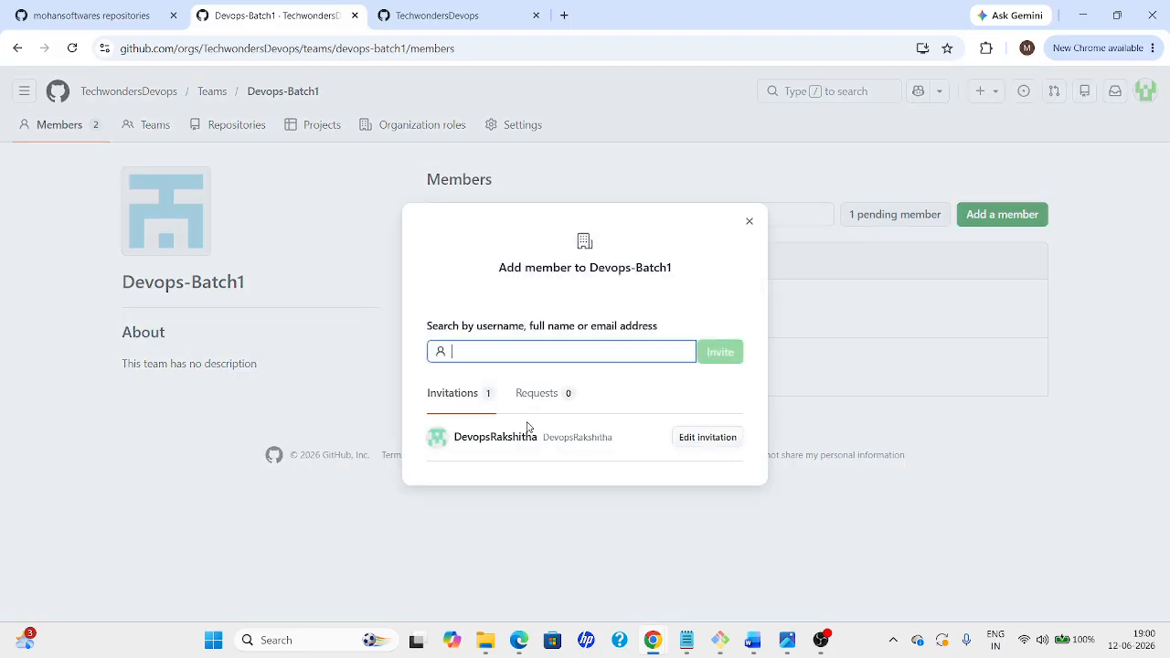
pyautogui.click(750, 223)
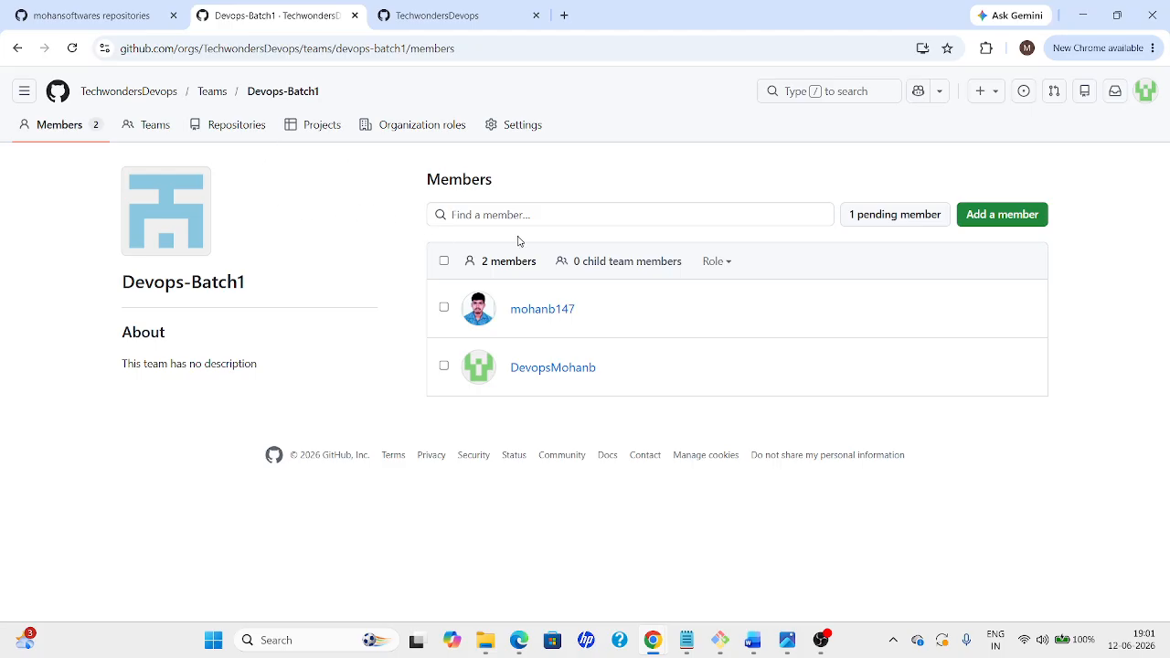
# - Filter the Devops-Batch1 members by the Member role, then go to the team's Teams tab
pyautogui.click(445, 308)
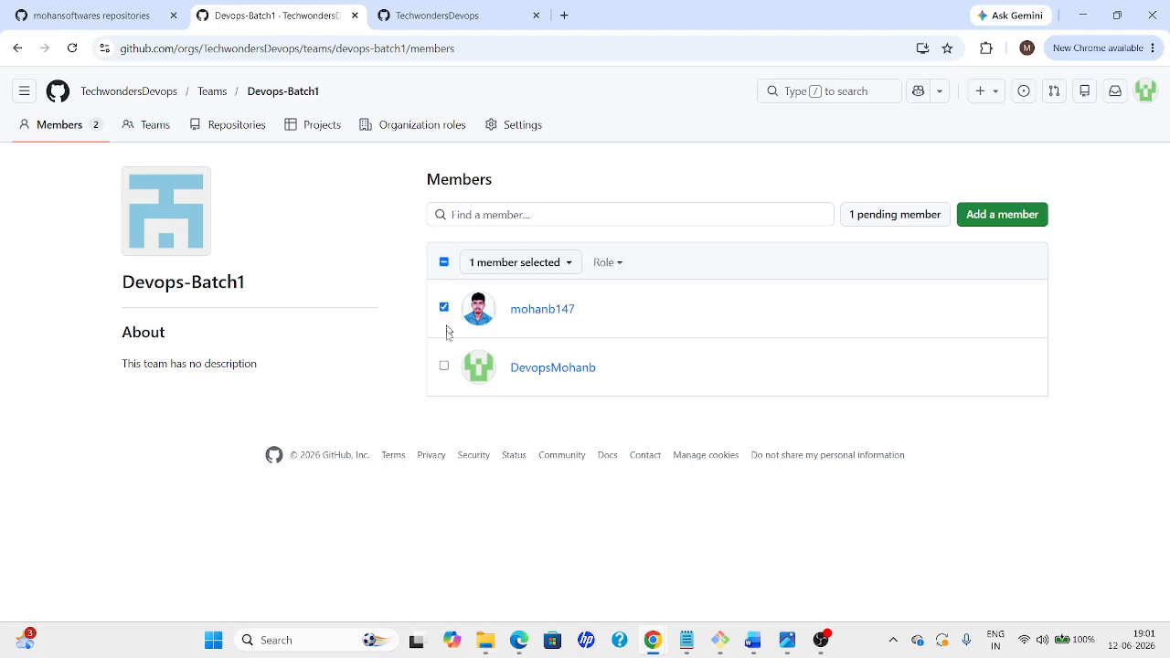
pyautogui.click(611, 264)
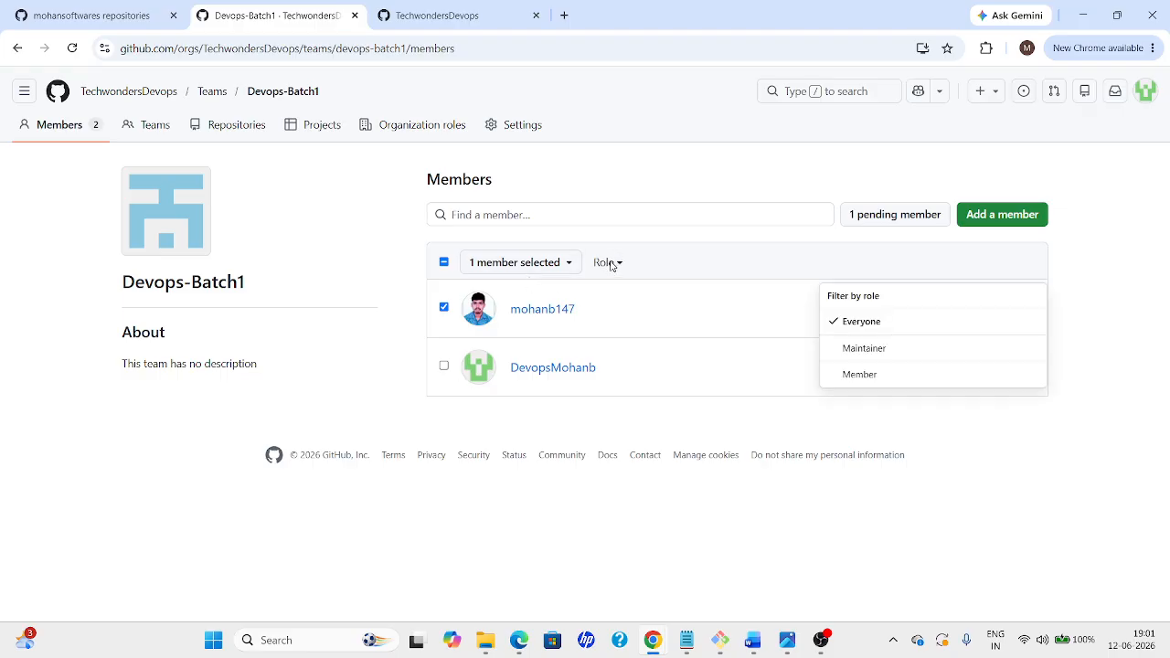
pyautogui.click(852, 377)
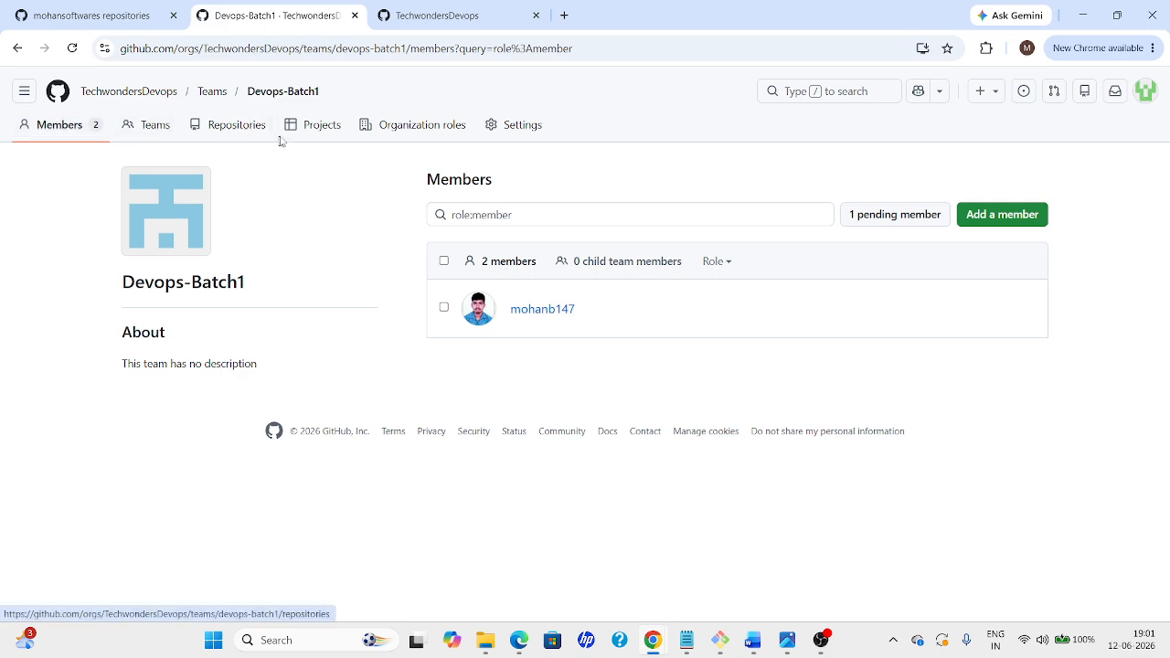
pyautogui.click(18, 48)
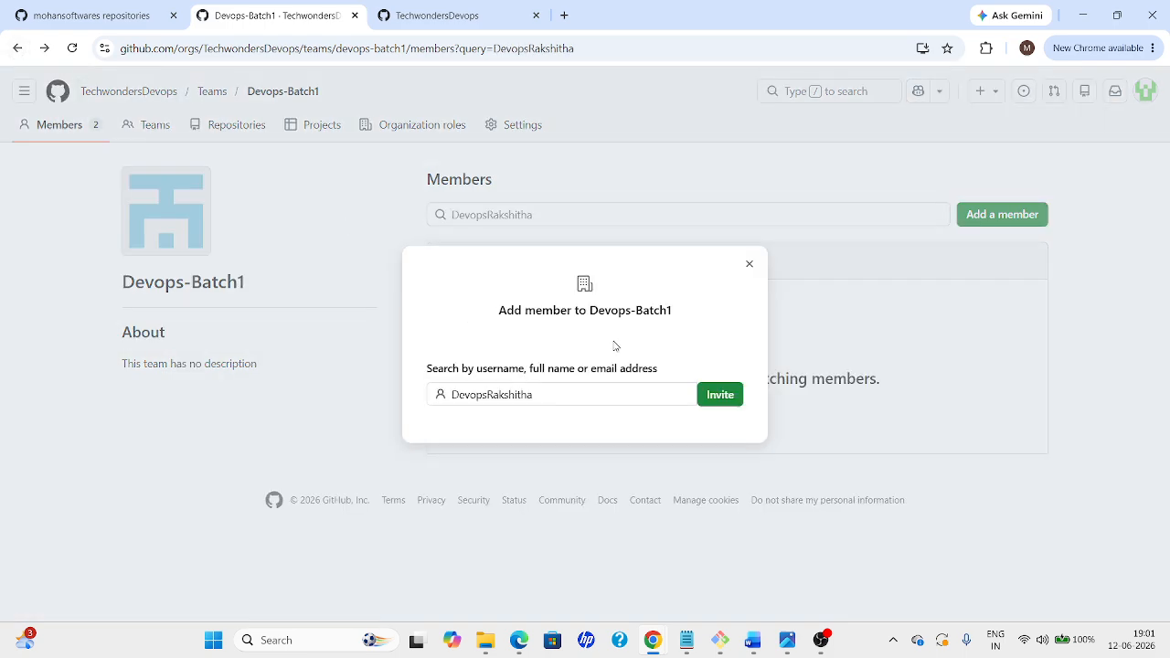
pyautogui.click(750, 264)
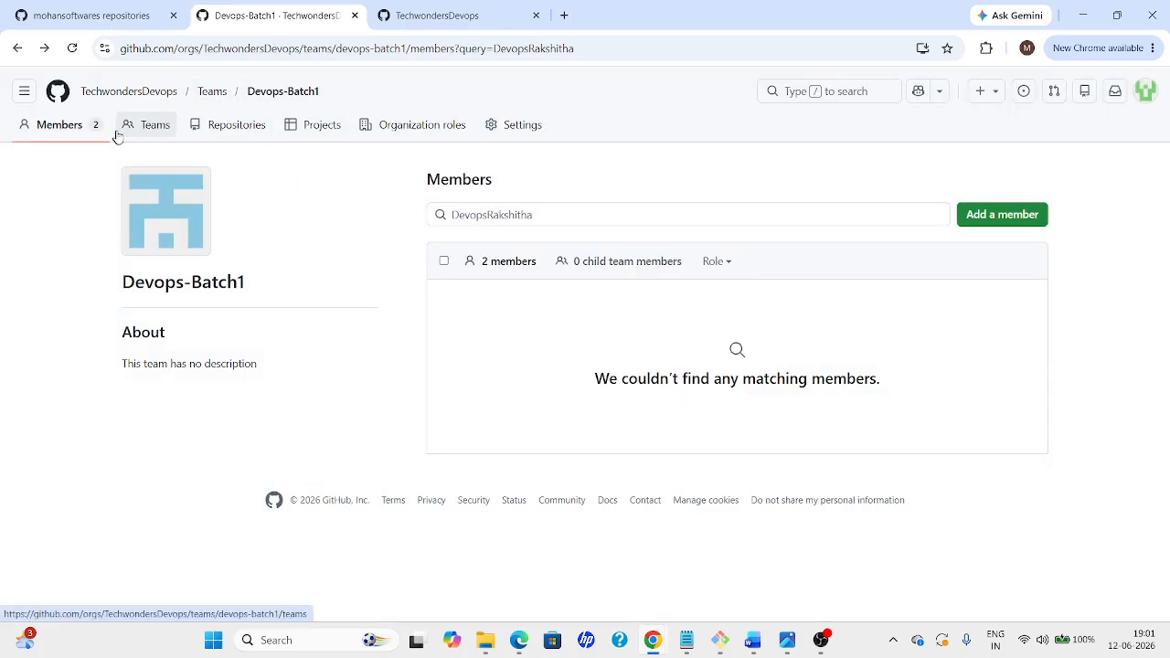
pyautogui.click(144, 139)
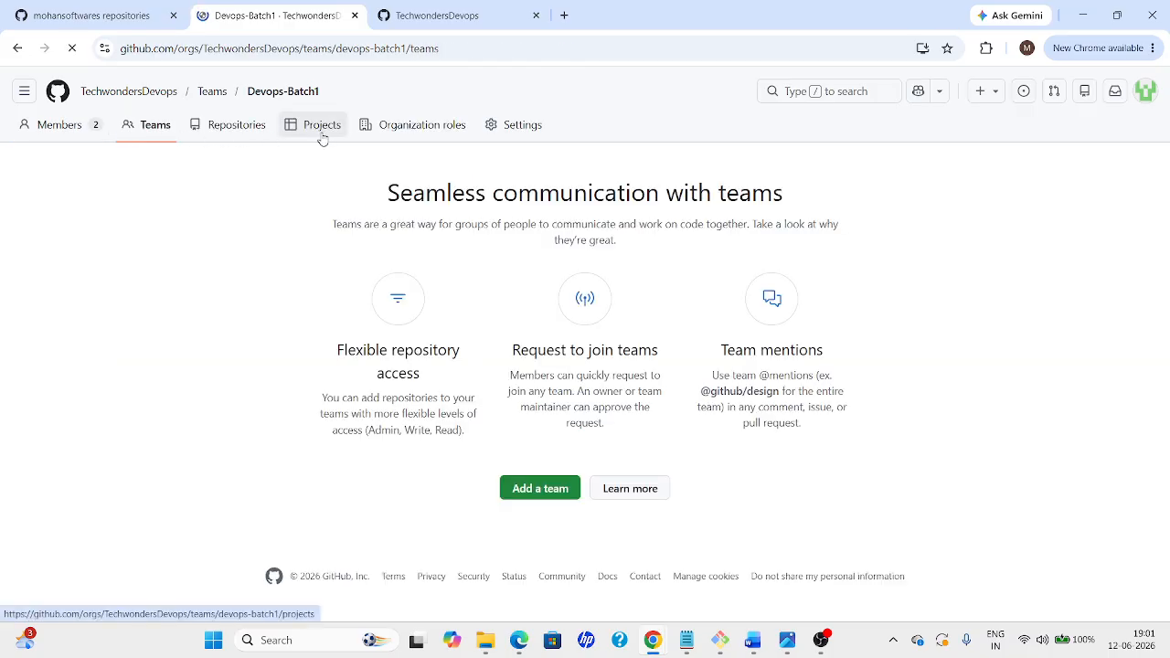
# - Assign the chosen member the All-repository maintain organization role
pyautogui.click(416, 131)
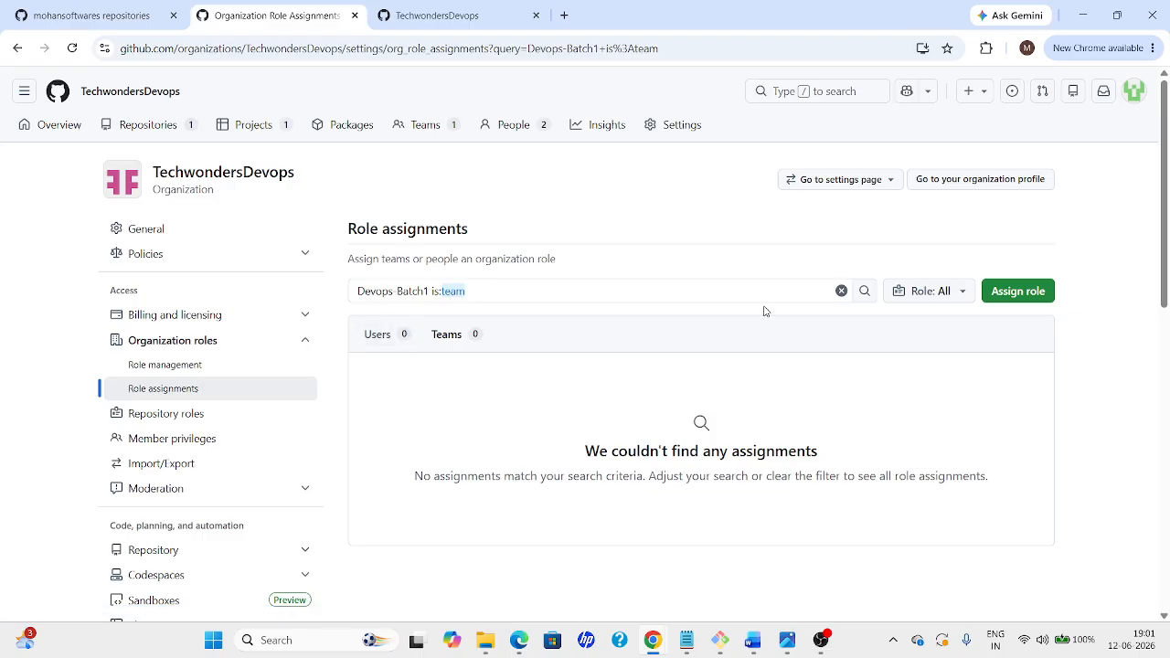
pyautogui.click(1007, 305)
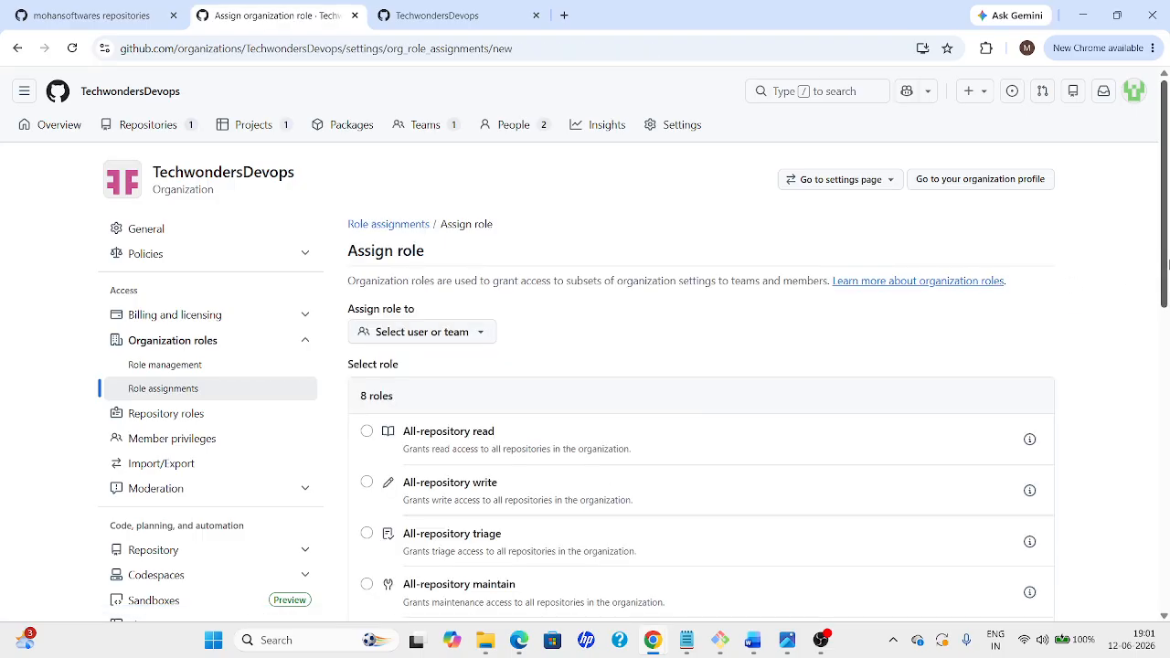
pyautogui.click(448, 331)
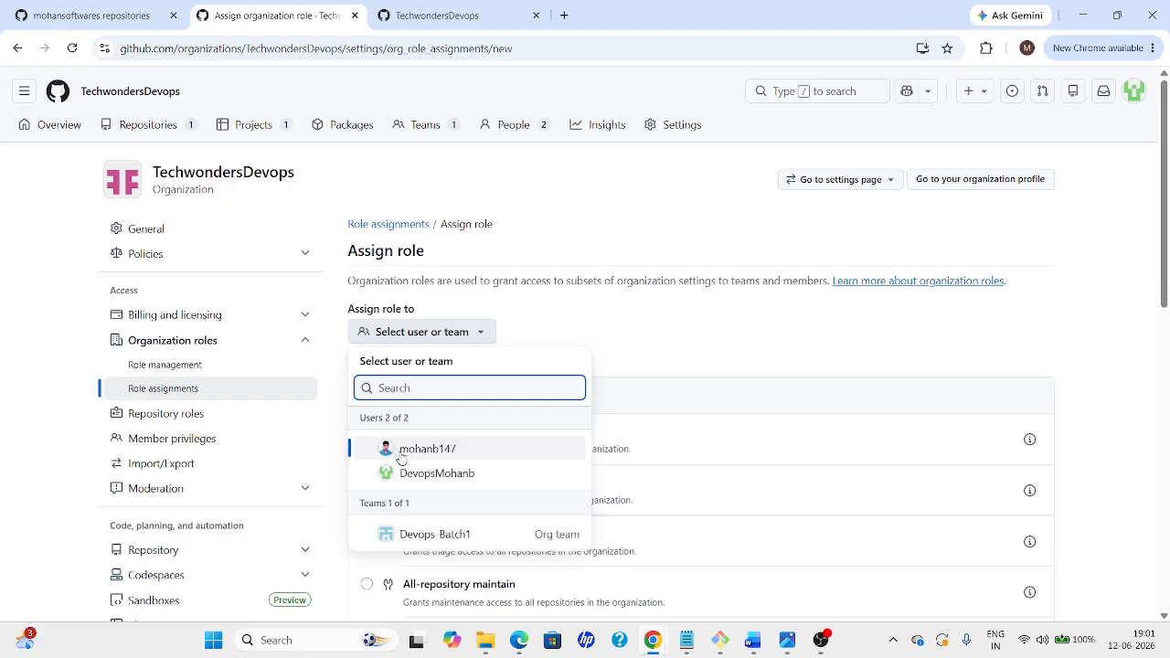
pyautogui.click(400, 455)
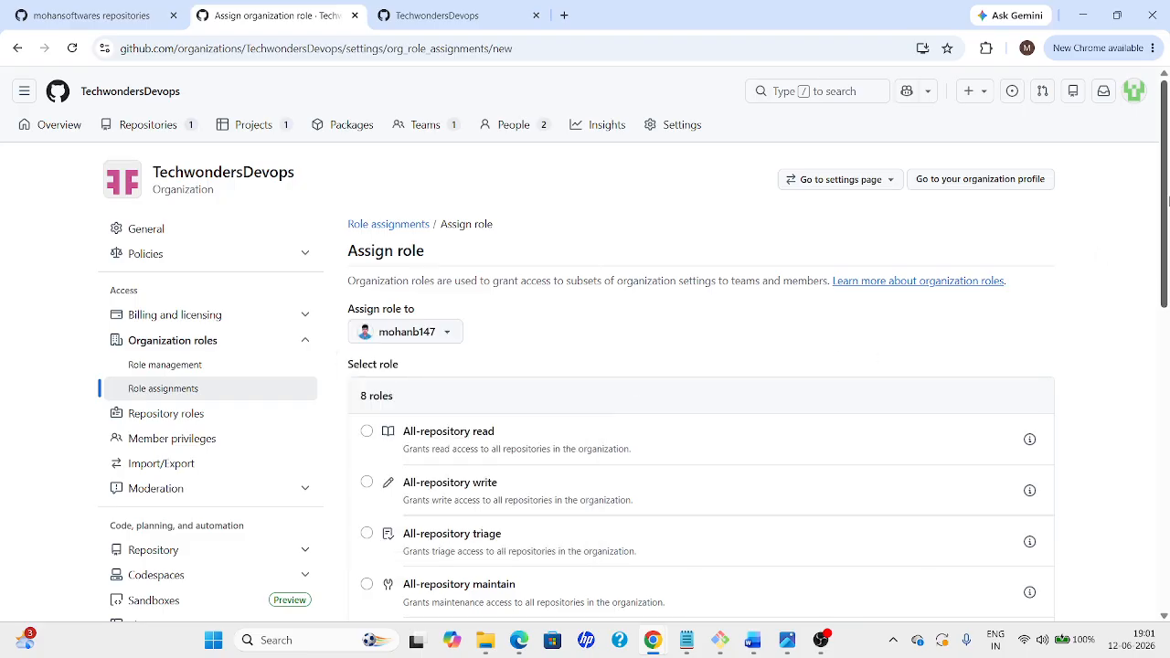
pyautogui.moveTo(1167, 200)
pyautogui.mouseDown()
pyautogui.moveTo(1165, 266)
pyautogui.moveTo(1159, 197)
pyautogui.mouseUp()
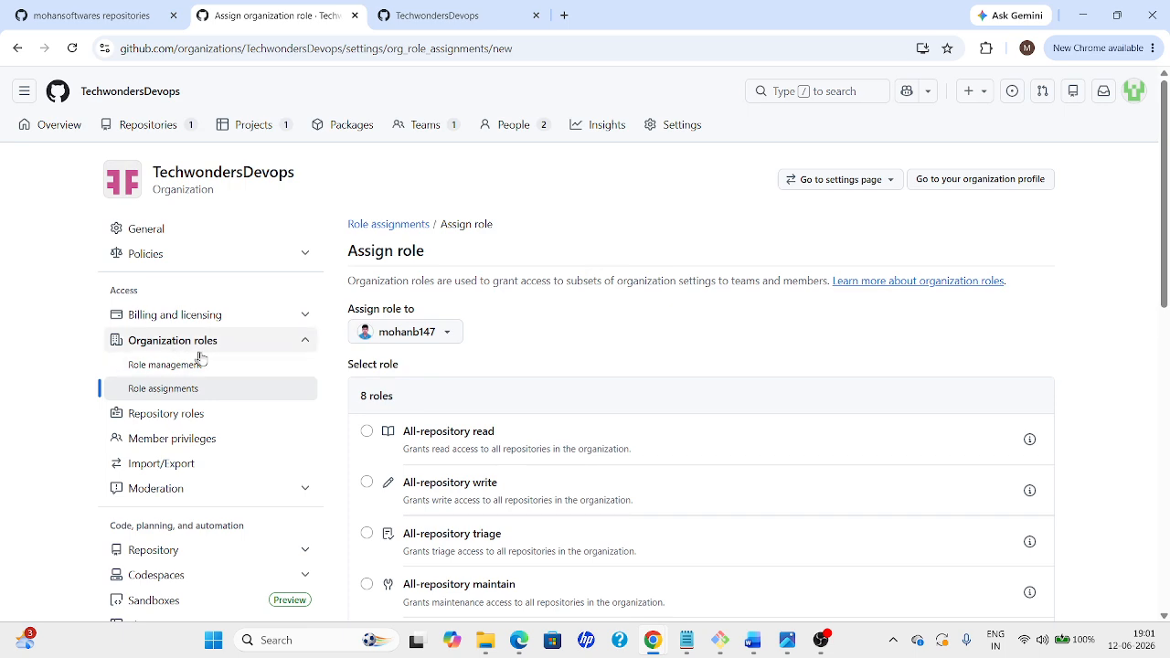
pyautogui.moveTo(1167, 245); pyautogui.dragTo(1167, 349)
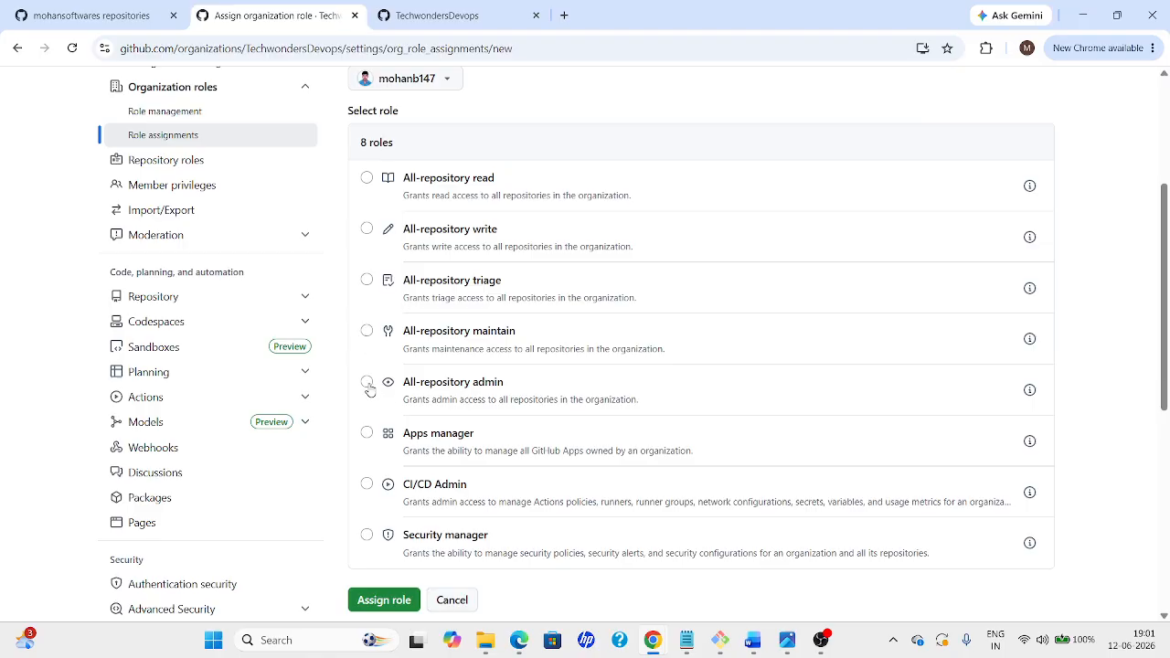
pyautogui.click(368, 333)
pyautogui.click(383, 601)
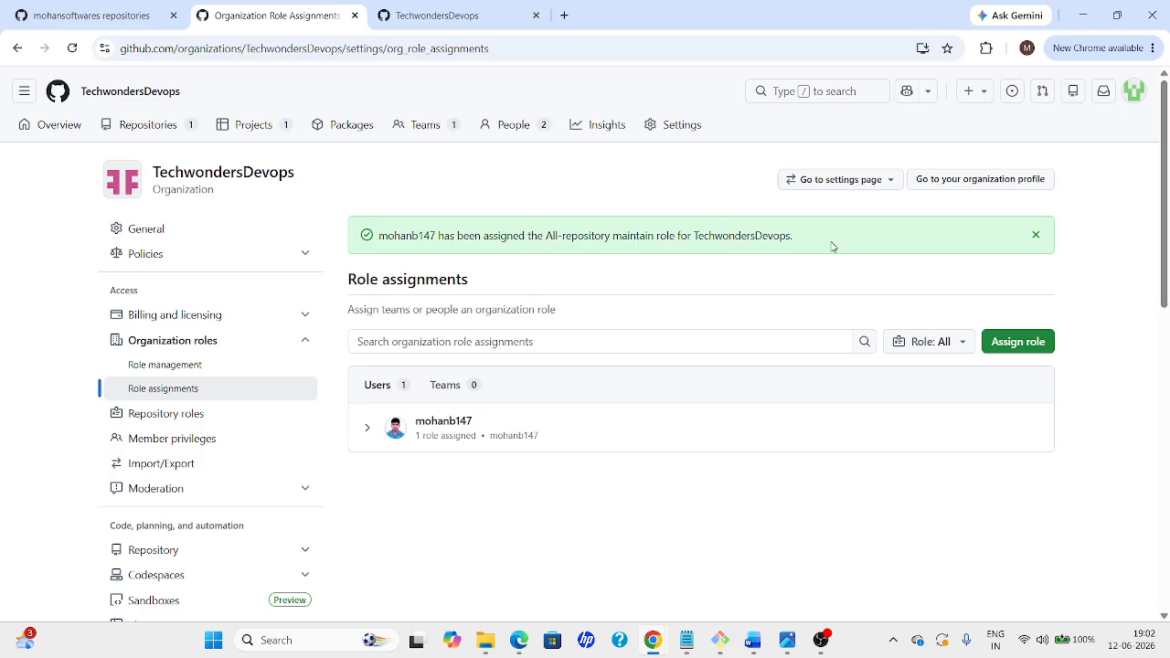
# - Start another role assignment without picking anyone, then go to the People page
pyautogui.click(993, 343)
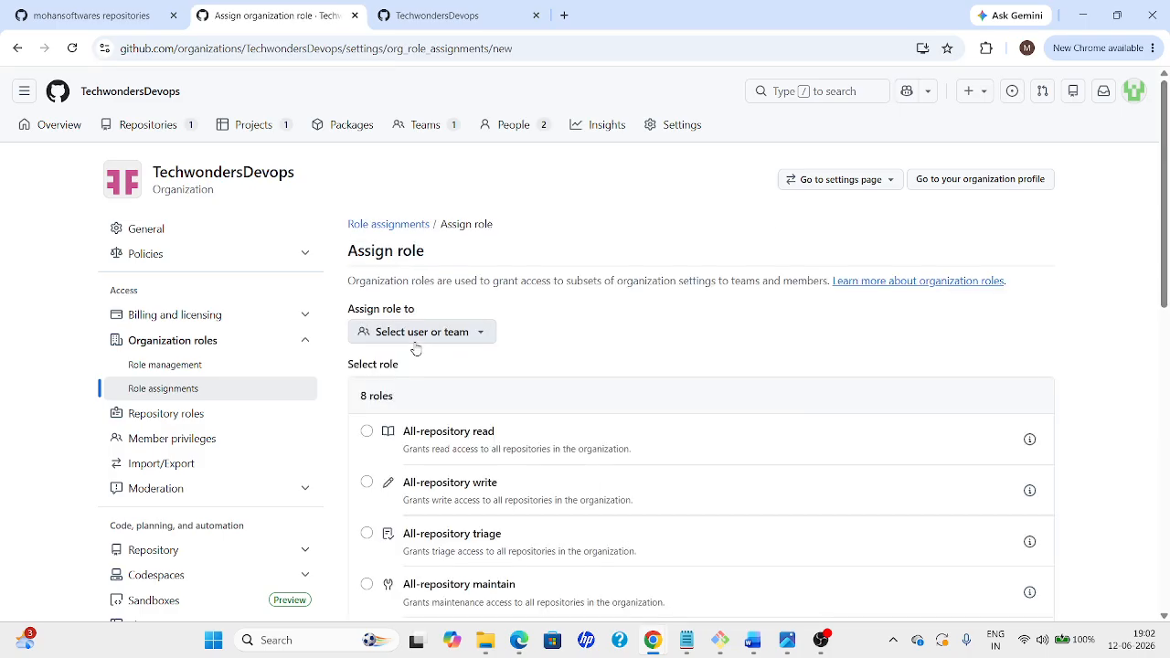
pyautogui.click(416, 337)
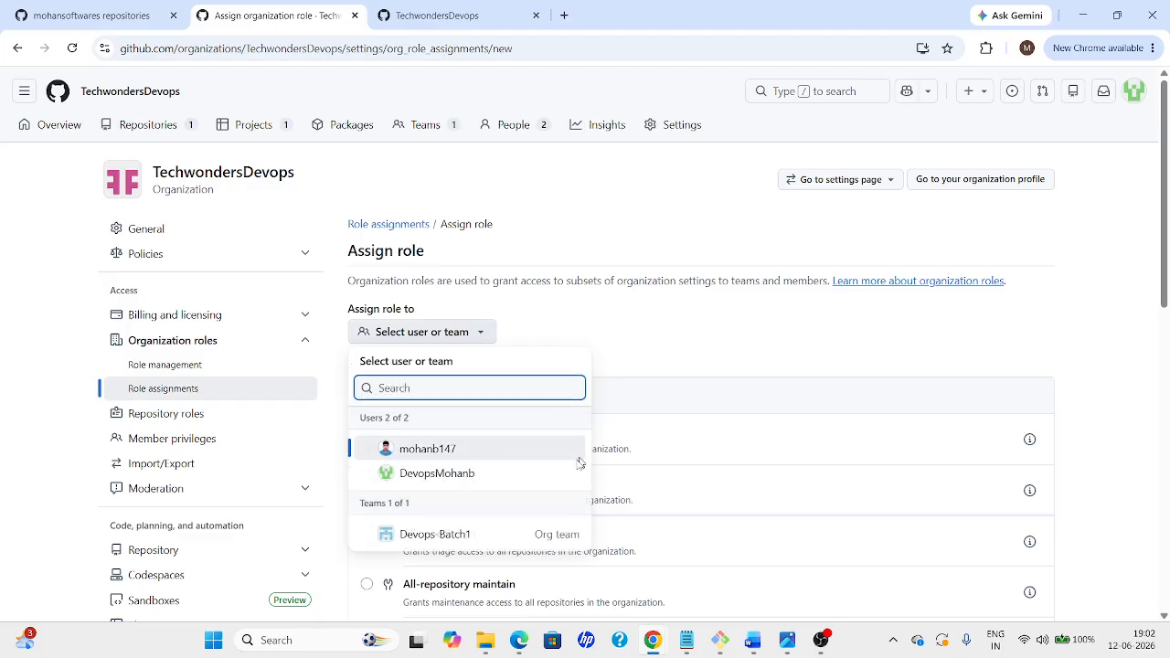
pyautogui.click(845, 334)
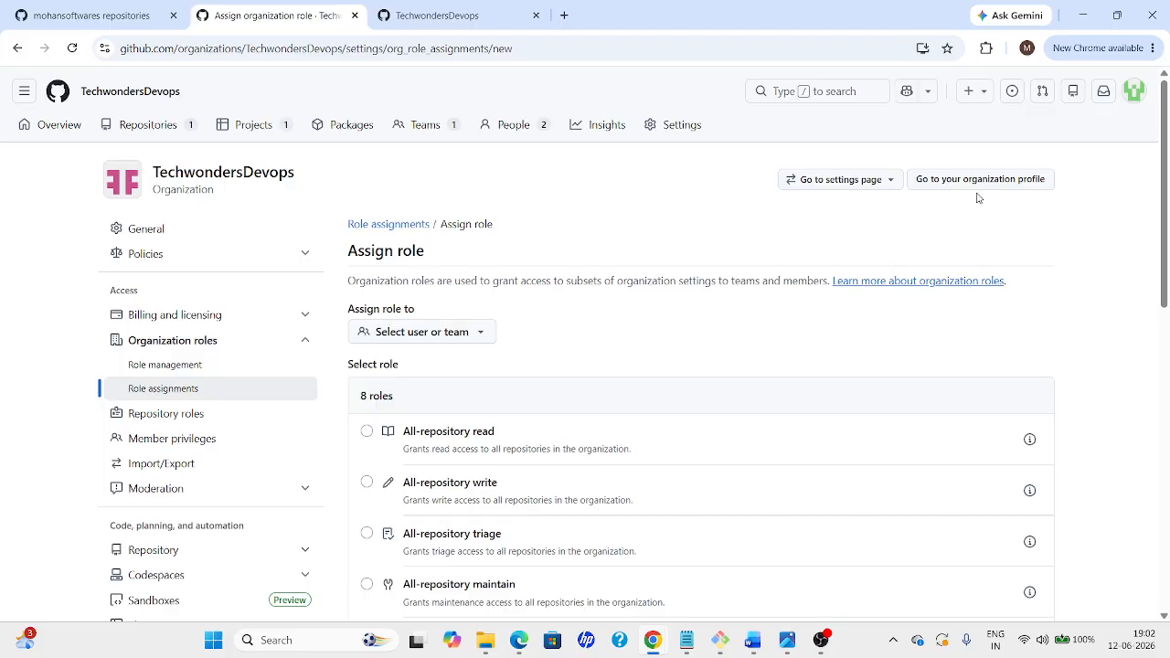
pyautogui.click(499, 130)
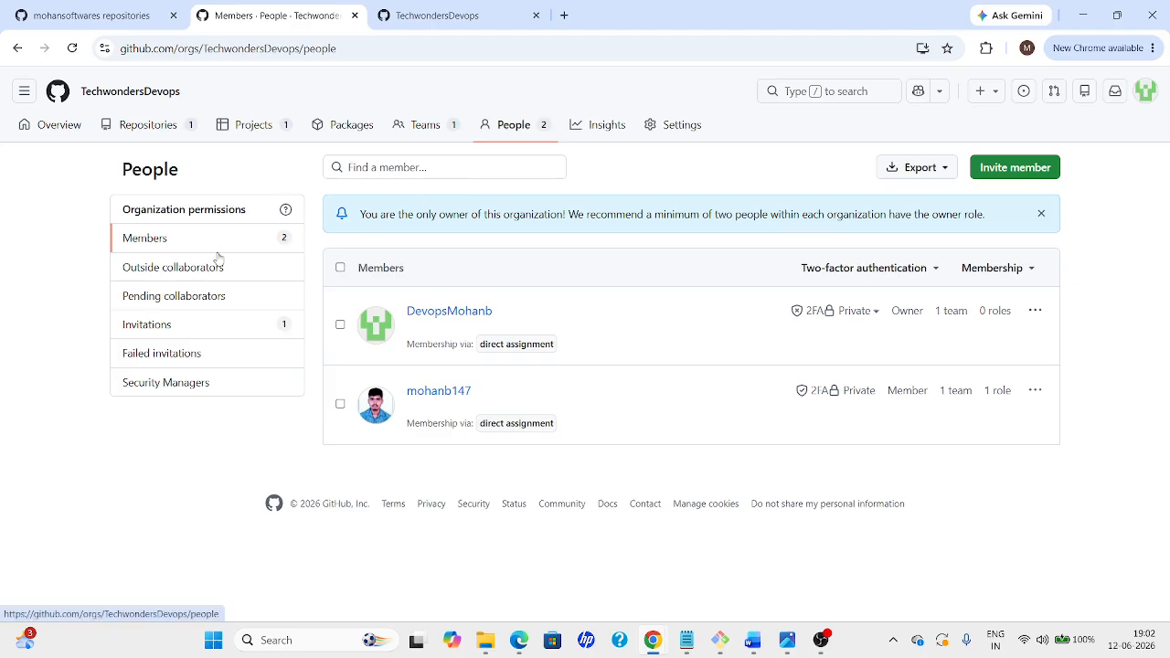
# - Check the pending invitations and the empty pending collaborators list, then open organization Settings
pyautogui.click(193, 337)
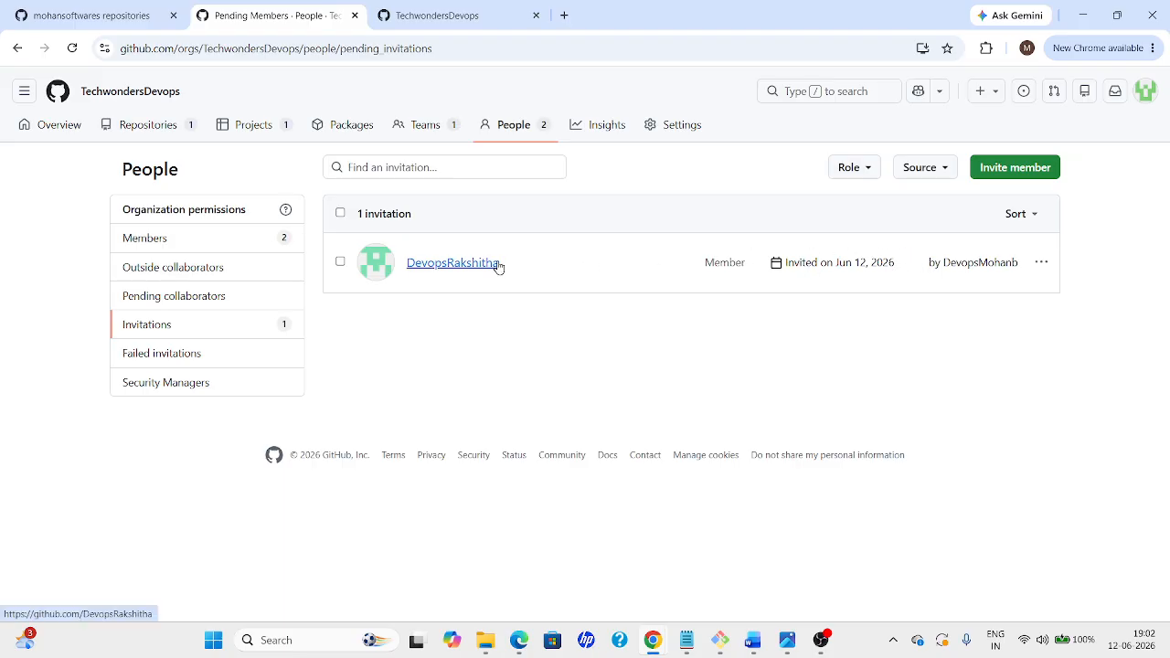
pyautogui.click(184, 301)
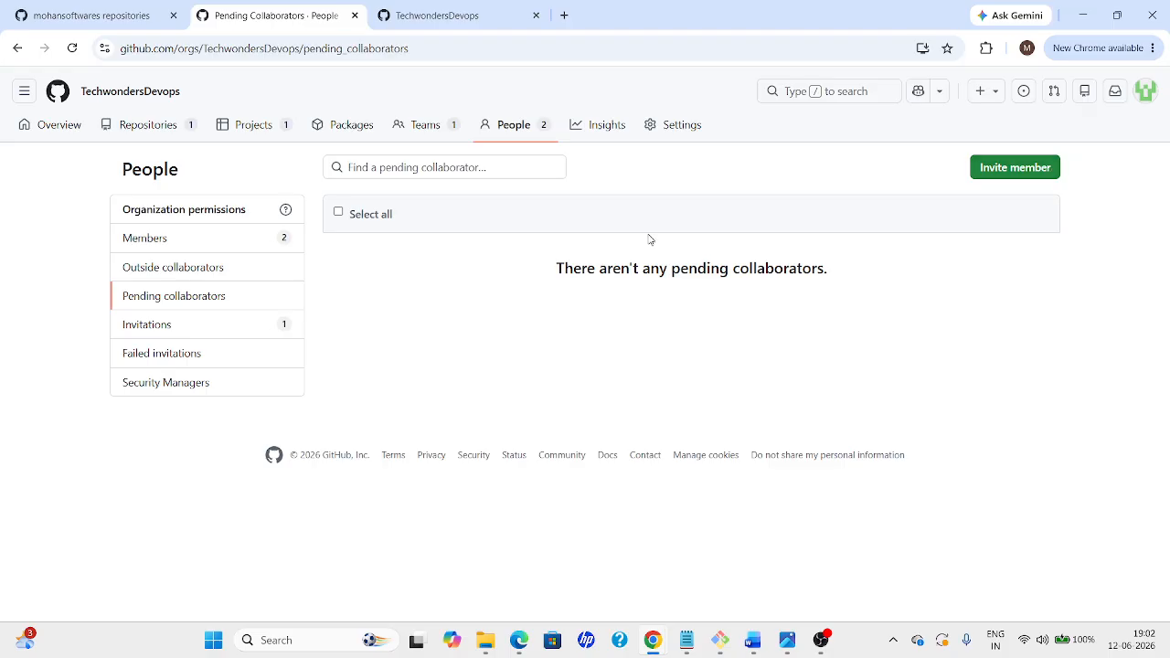
pyautogui.click(662, 131)
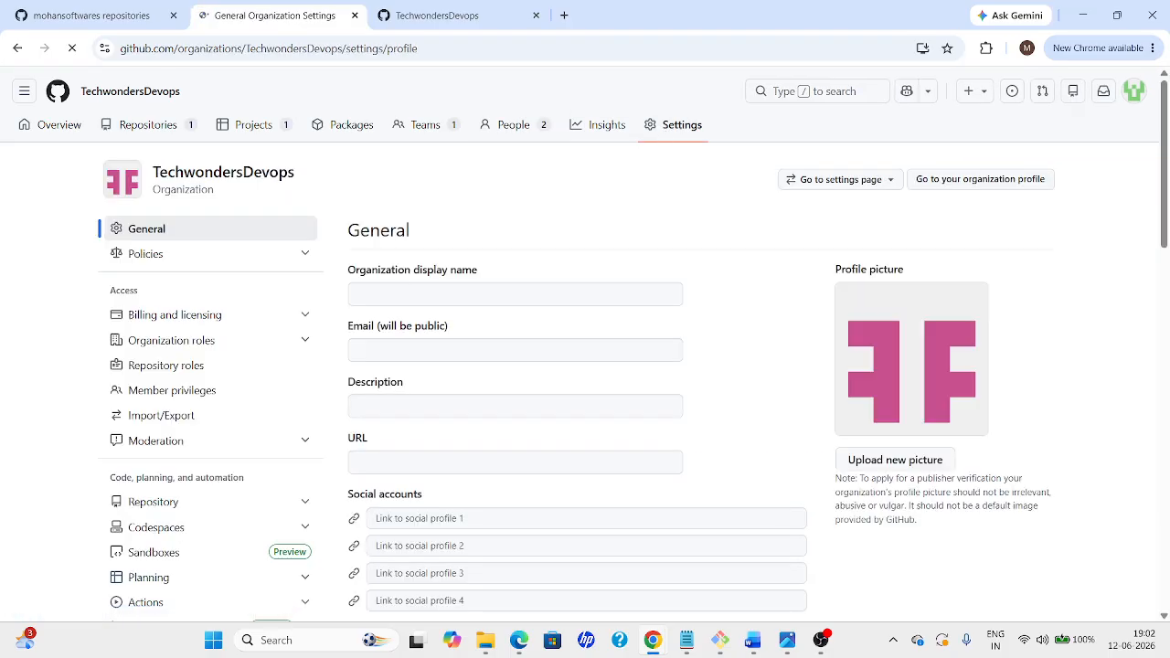
# - Open Organization roles > Role management and scroll through the eight predefined roles
pyautogui.click(515, 293)
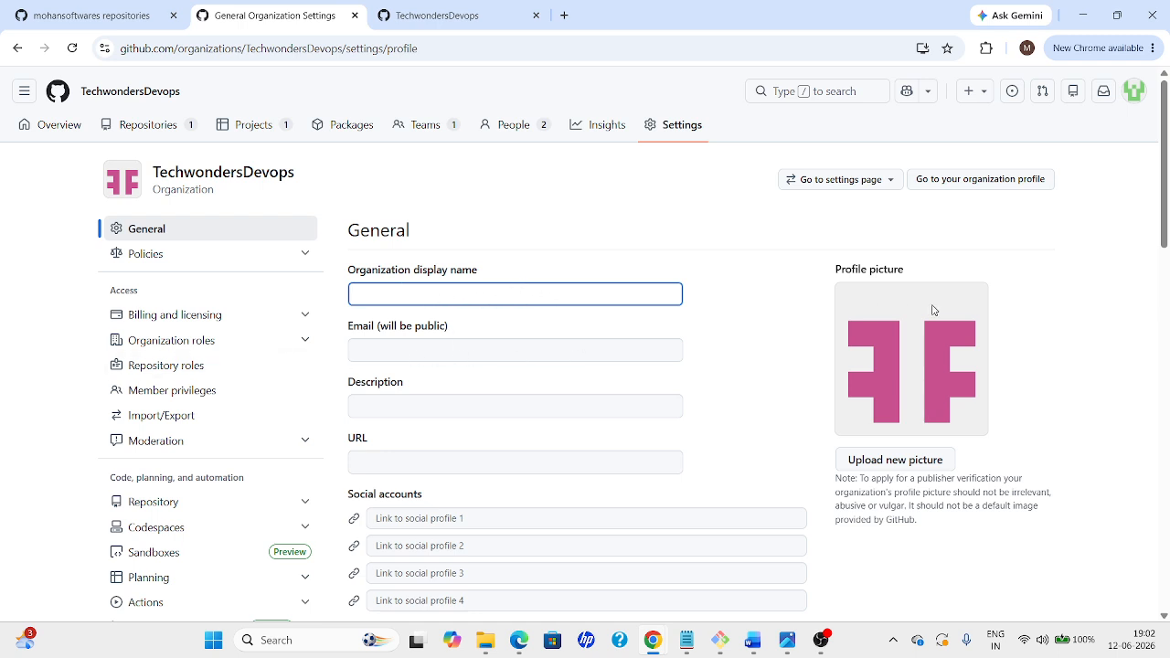
pyautogui.click(151, 322)
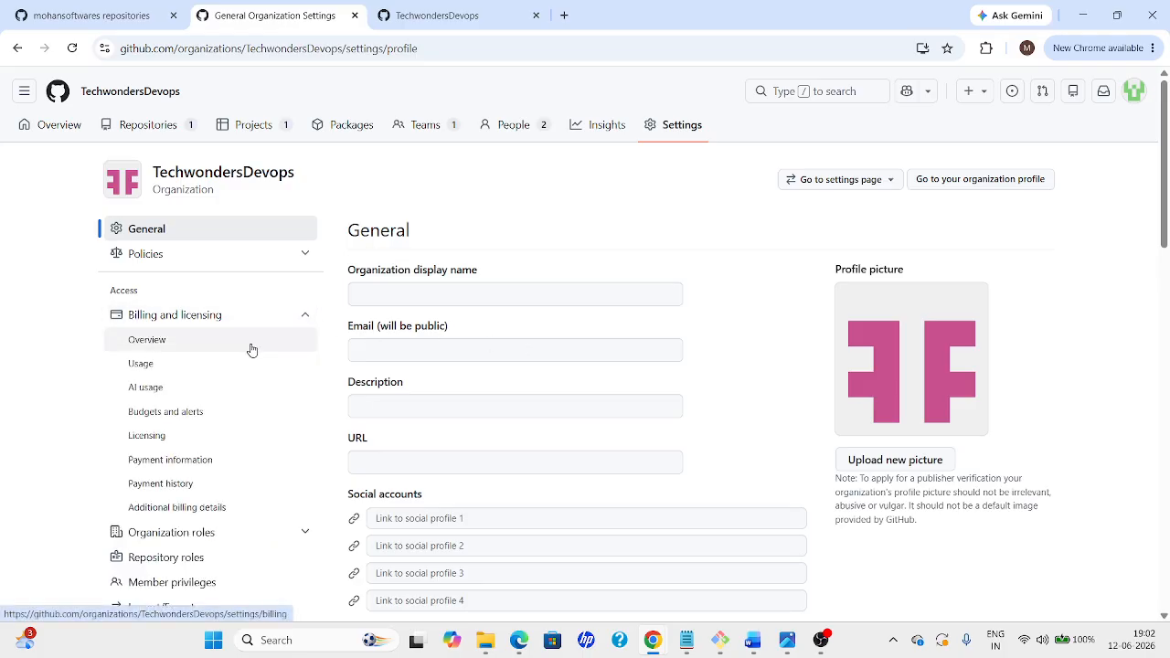
pyautogui.click(197, 317)
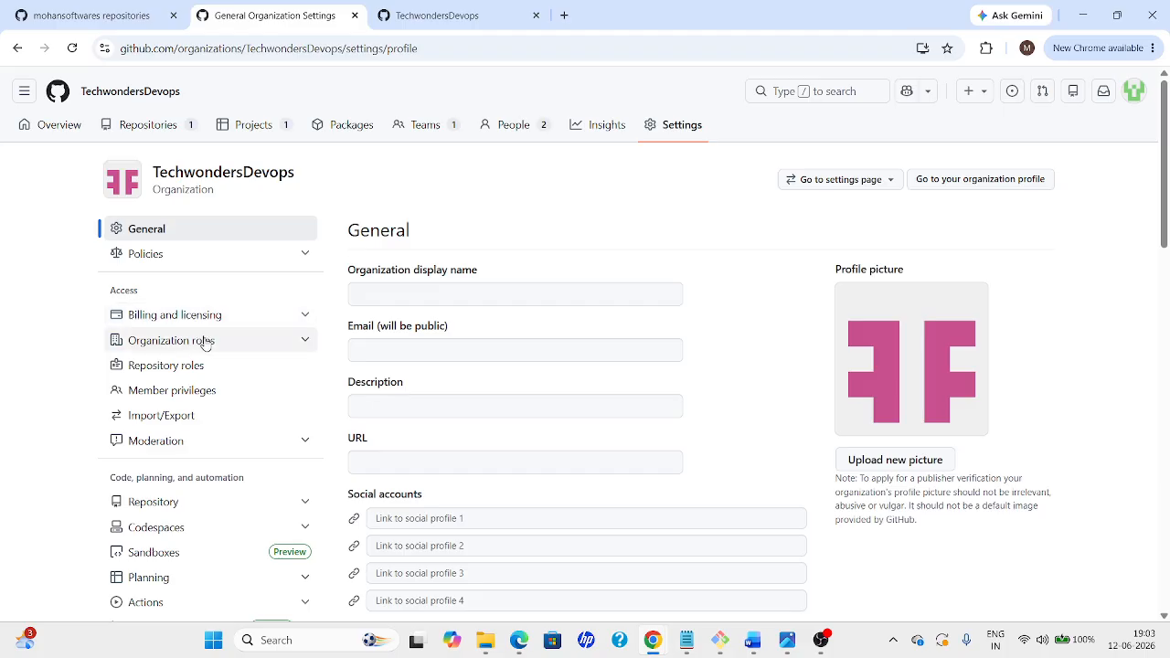
pyautogui.click(204, 341)
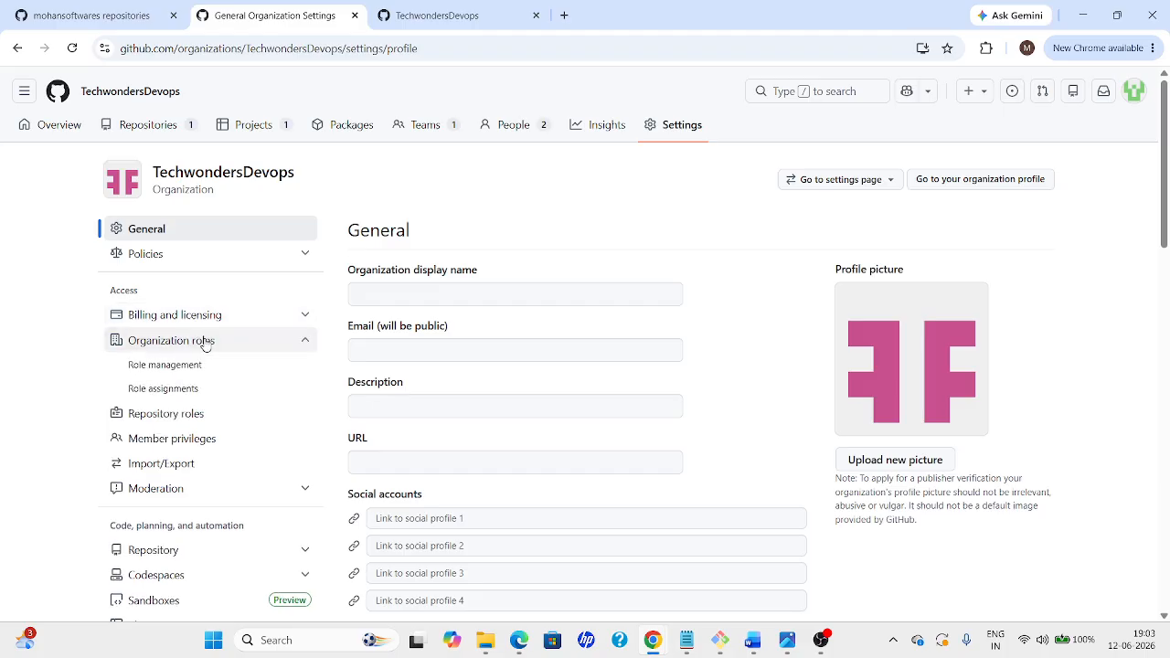
pyautogui.click(163, 369)
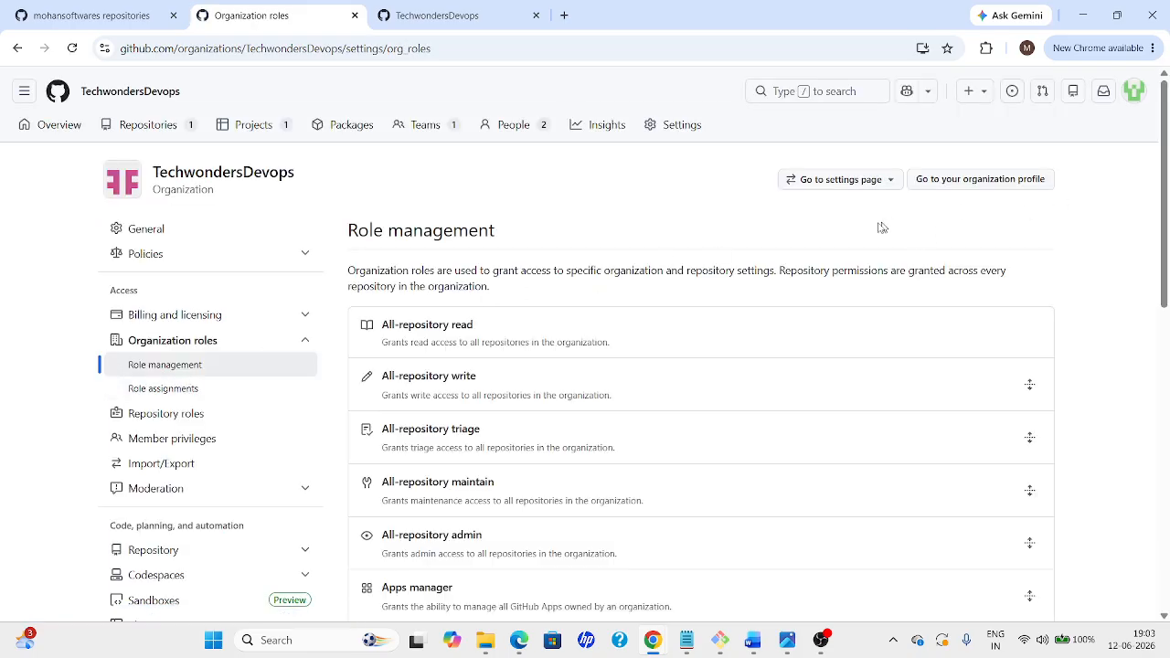
pyautogui.moveTo(1167, 190); pyautogui.dragTo(1154, 248)
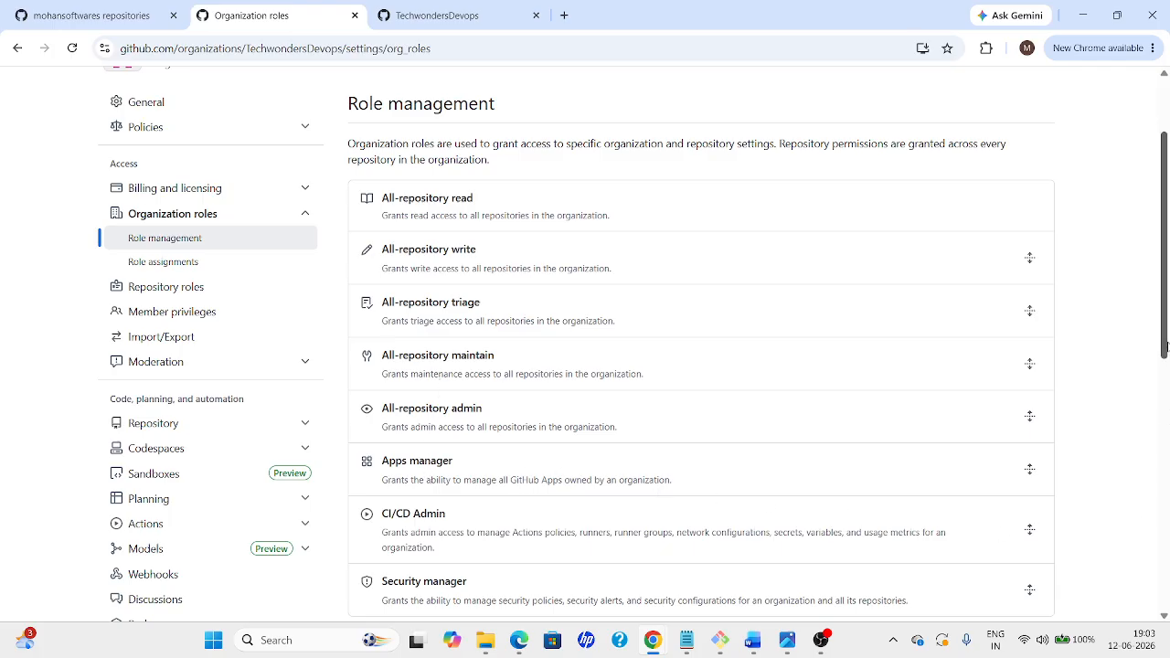
pyautogui.scroll(-2, 1168, 400)
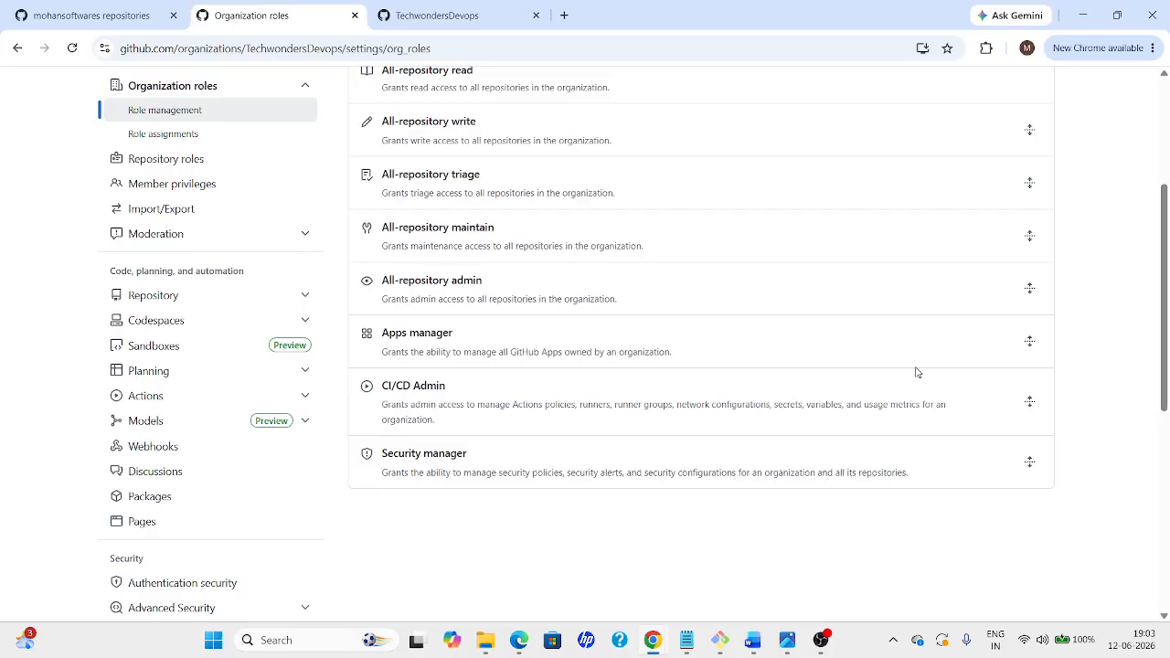
pyautogui.click(157, 162)
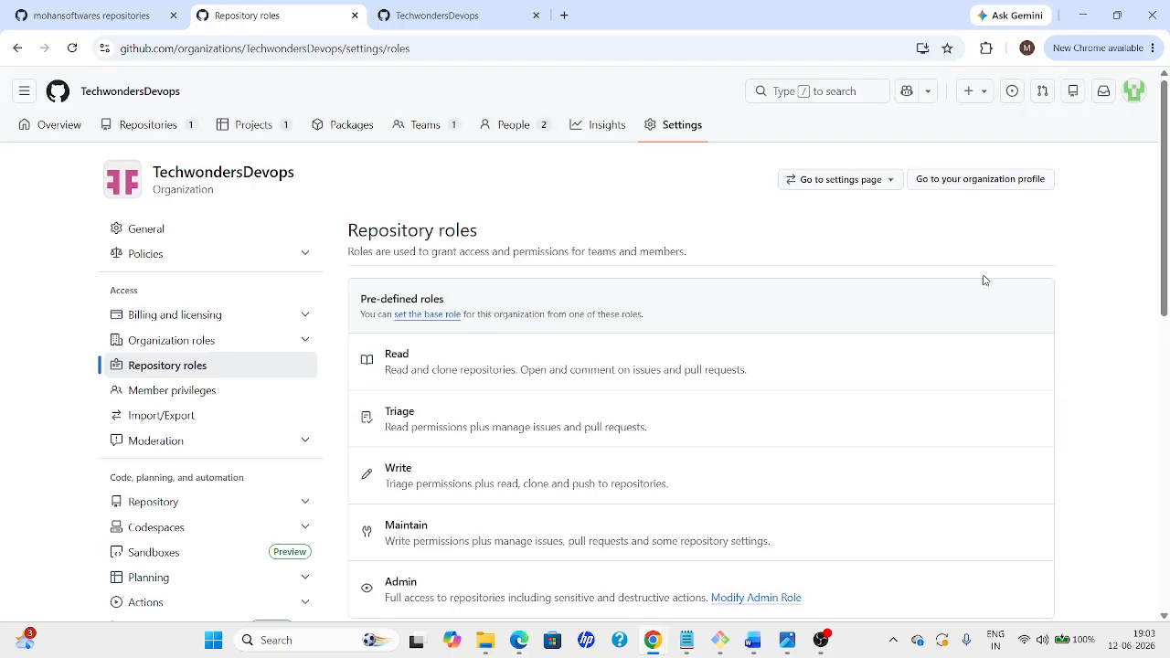
# - Open Codespaces > General and review access set to Disabled and User ownership
pyautogui.moveTo(1167, 261); pyautogui.dragTo(1168, 306)
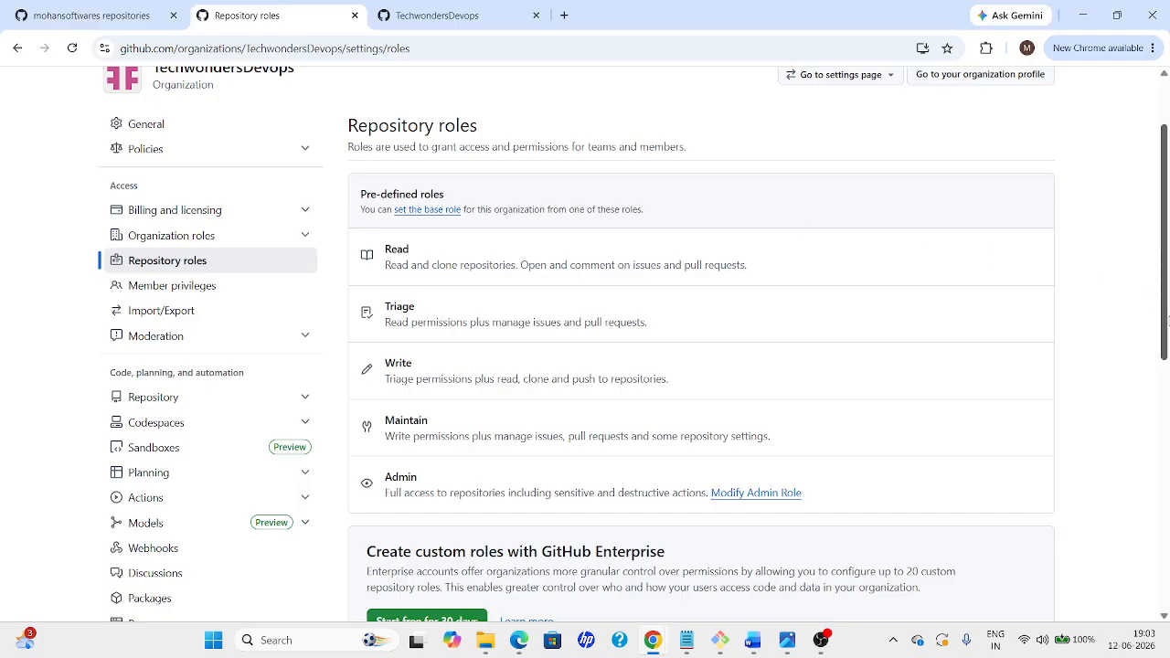
pyautogui.moveTo(1167, 316); pyautogui.dragTo(1167, 378)
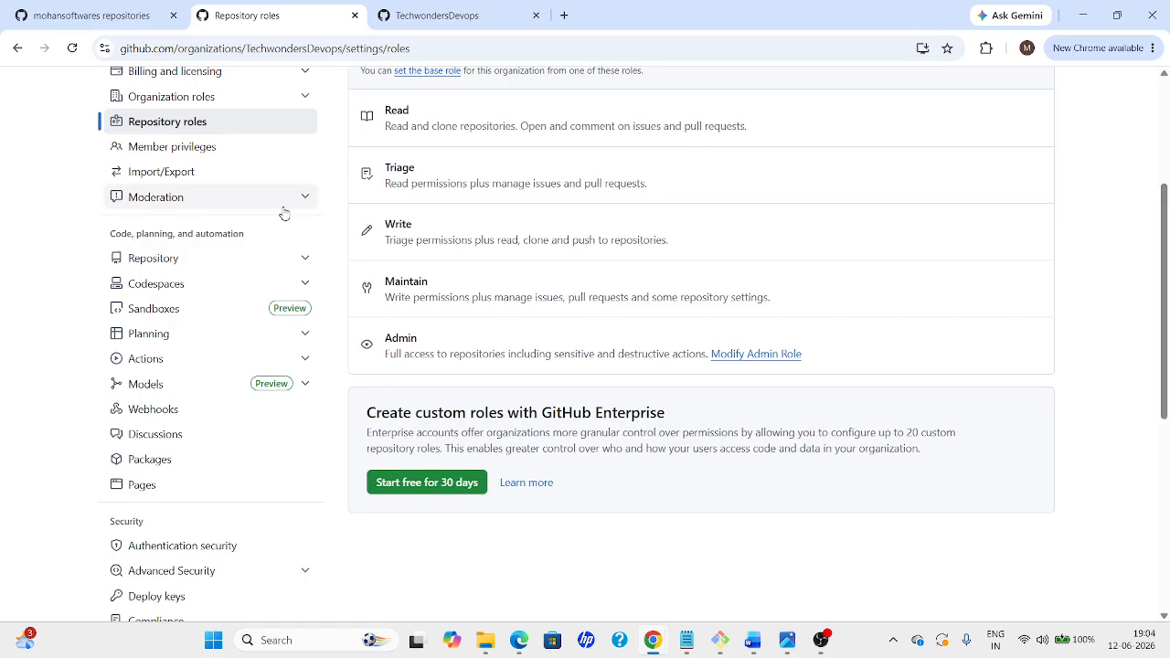
pyautogui.click(171, 289)
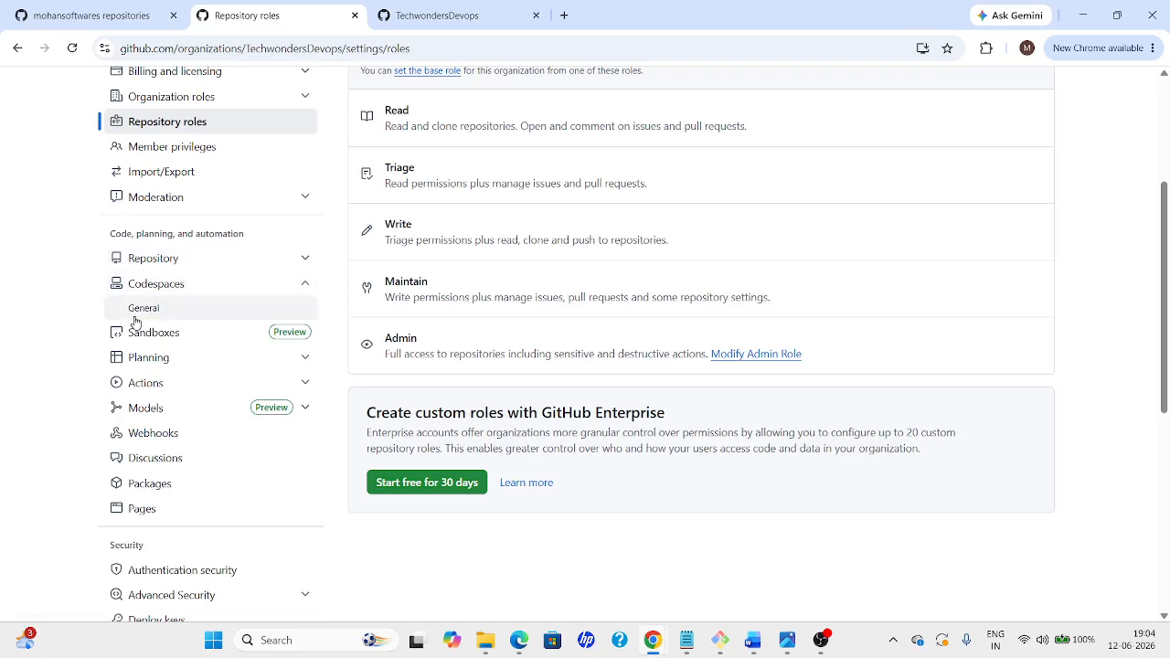
pyautogui.click(140, 313)
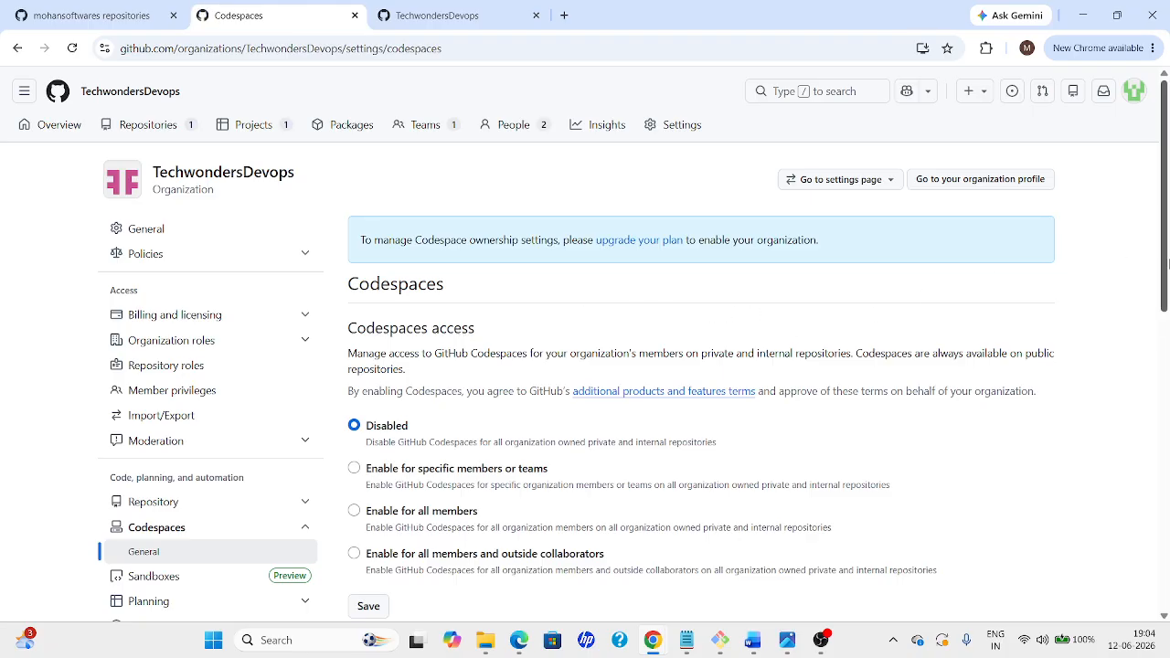
pyautogui.moveTo(1165, 259); pyautogui.dragTo(1165, 301)
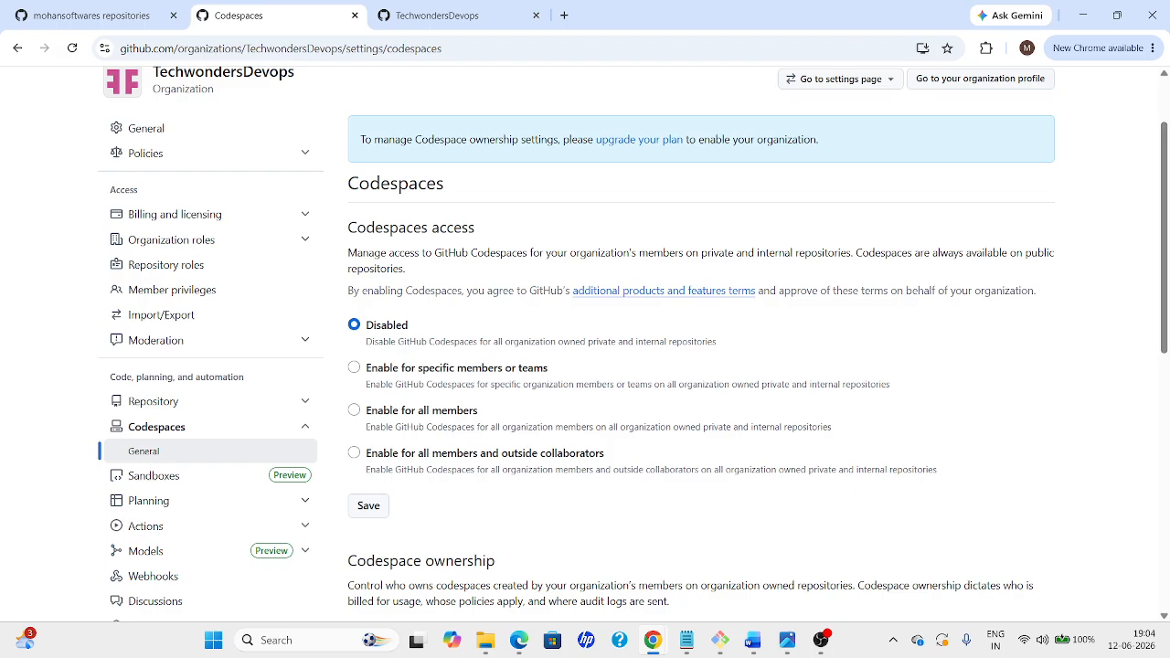
pyautogui.moveTo(350, 225); pyautogui.dragTo(468, 255)
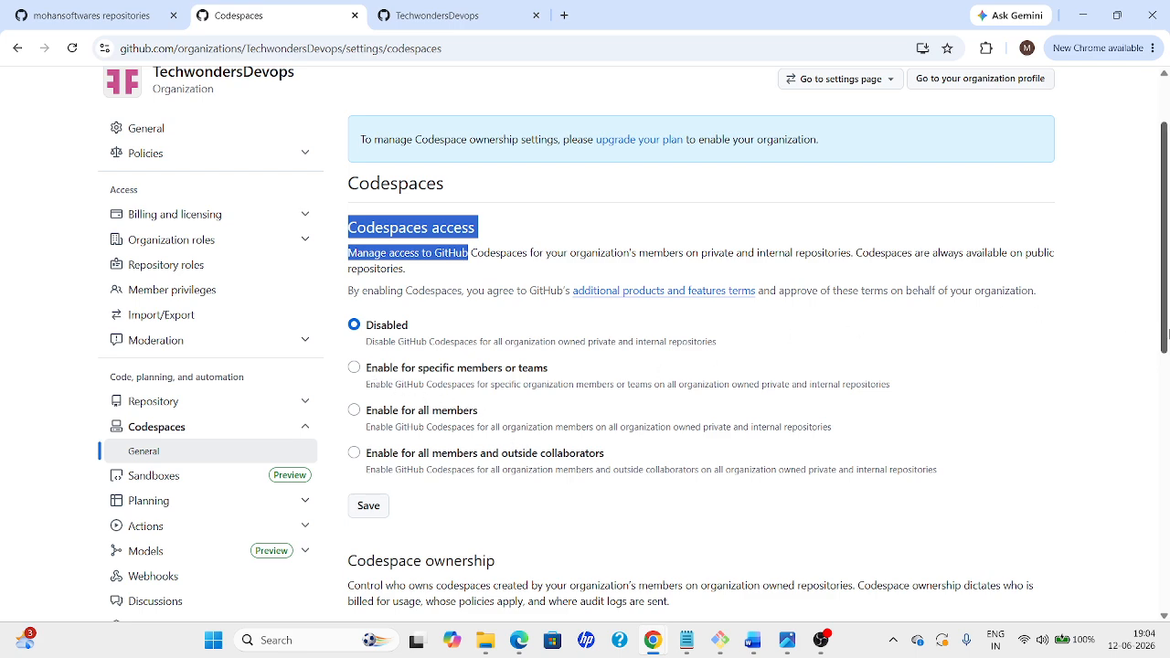
pyautogui.moveTo(1164, 336); pyautogui.dragTo(1165, 457)
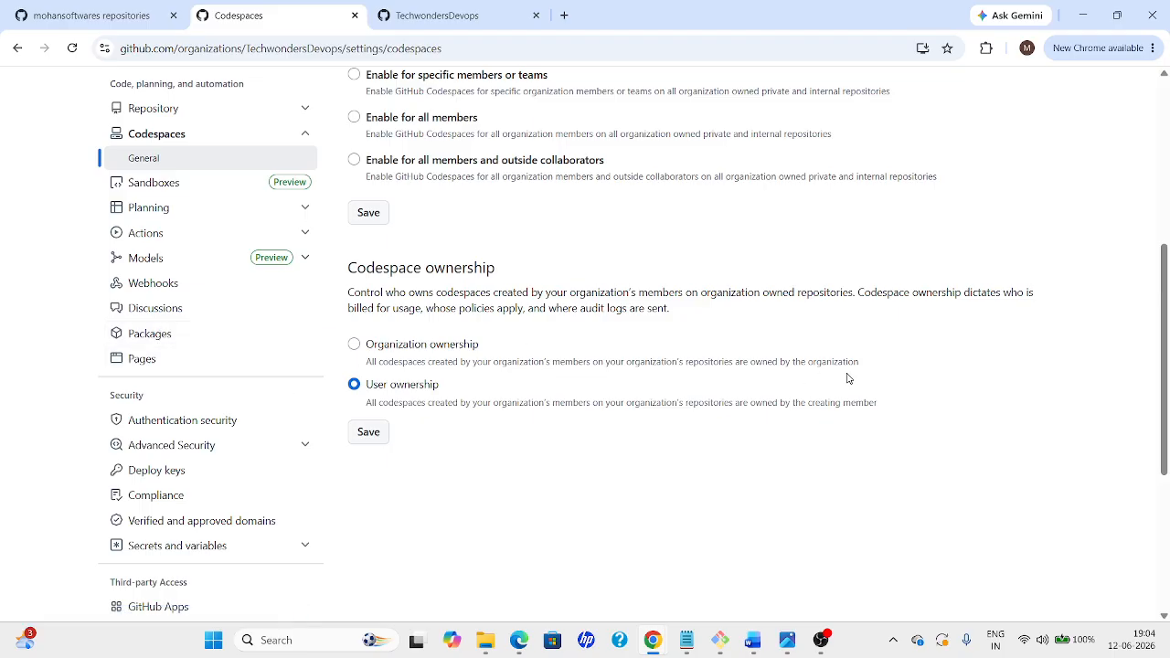
pyautogui.moveTo(1167, 391); pyautogui.dragTo(1166, 507)
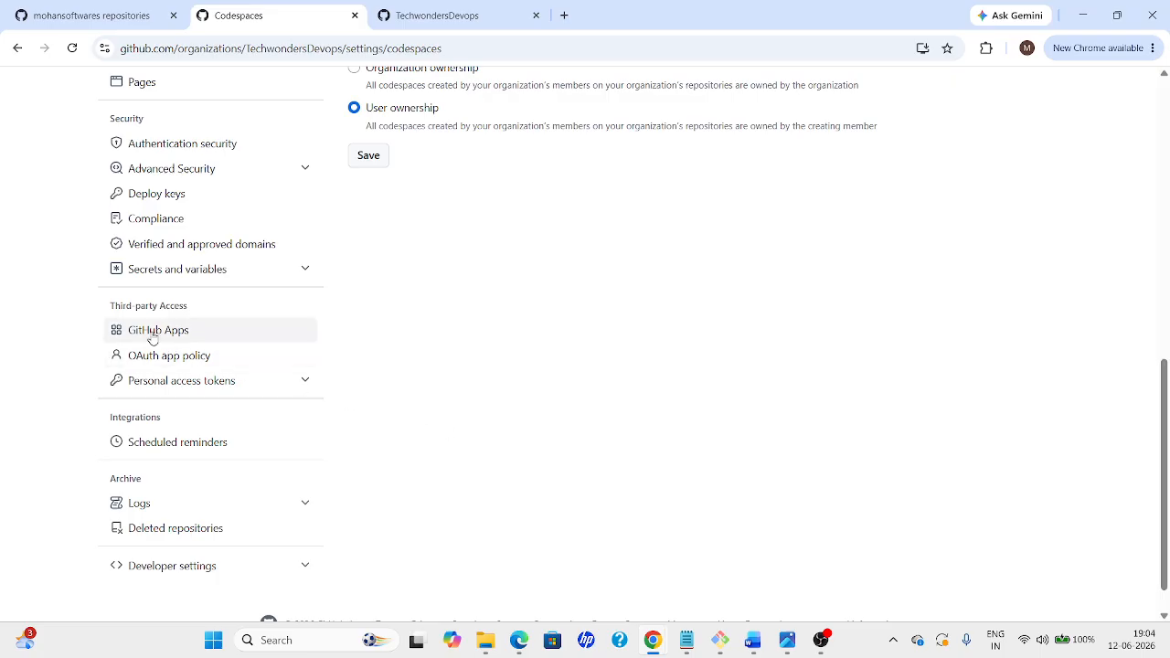
# - Remove the OAuth app access restrictions so the policy reads No restrictions
pyautogui.click(163, 363)
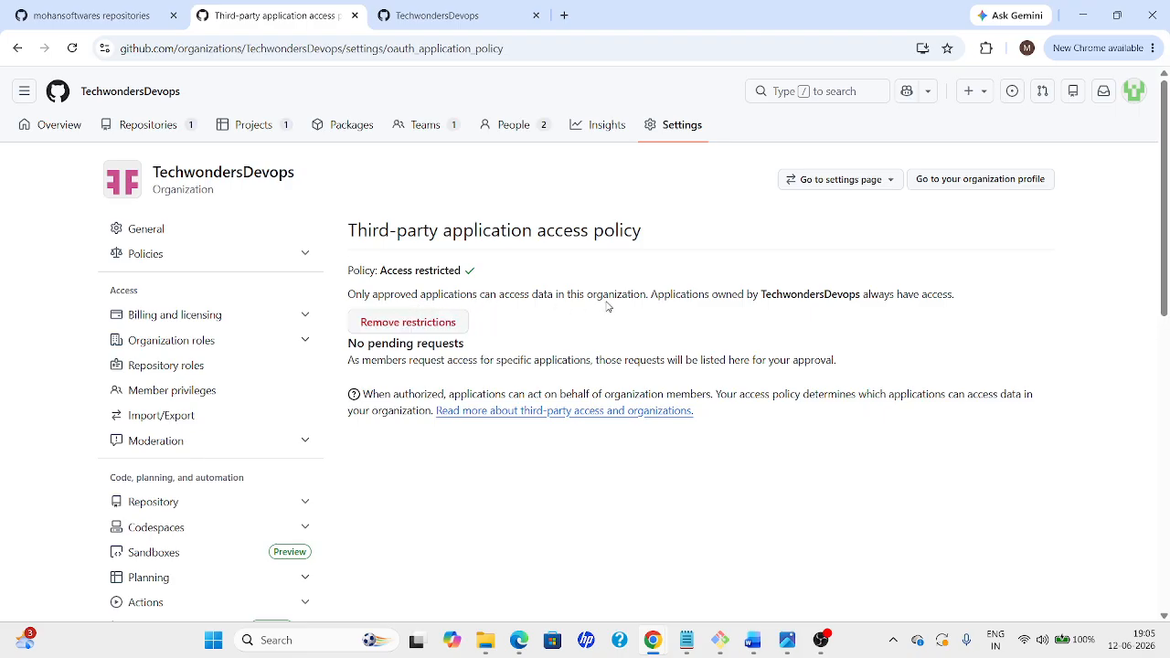
pyautogui.click(434, 328)
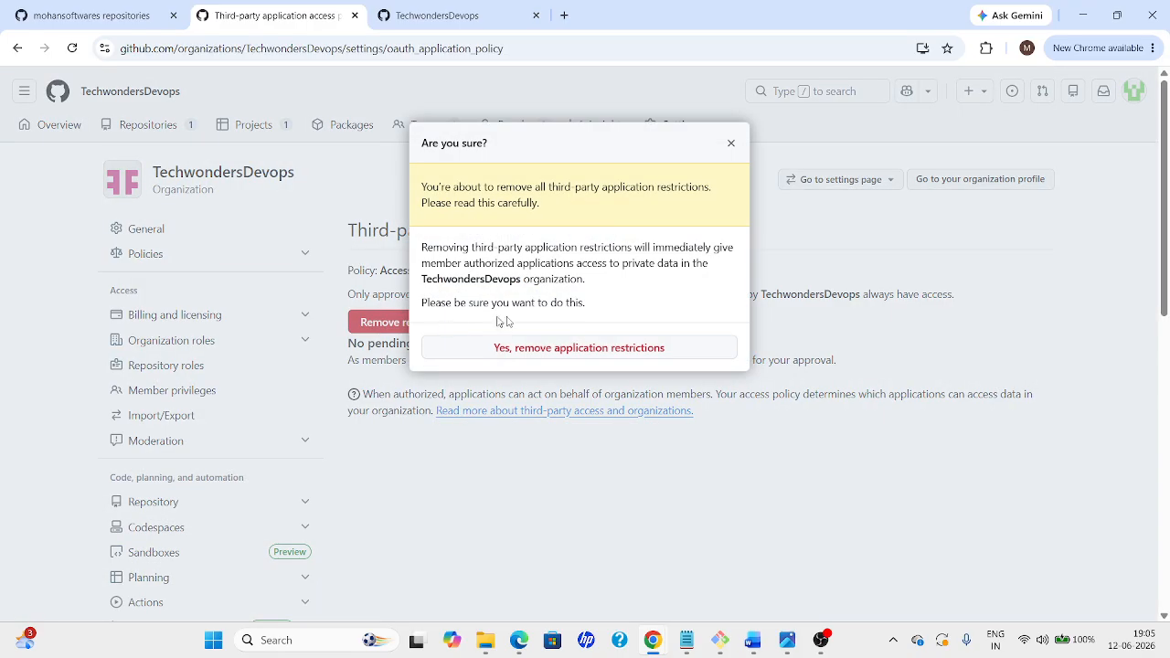
pyautogui.click(582, 352)
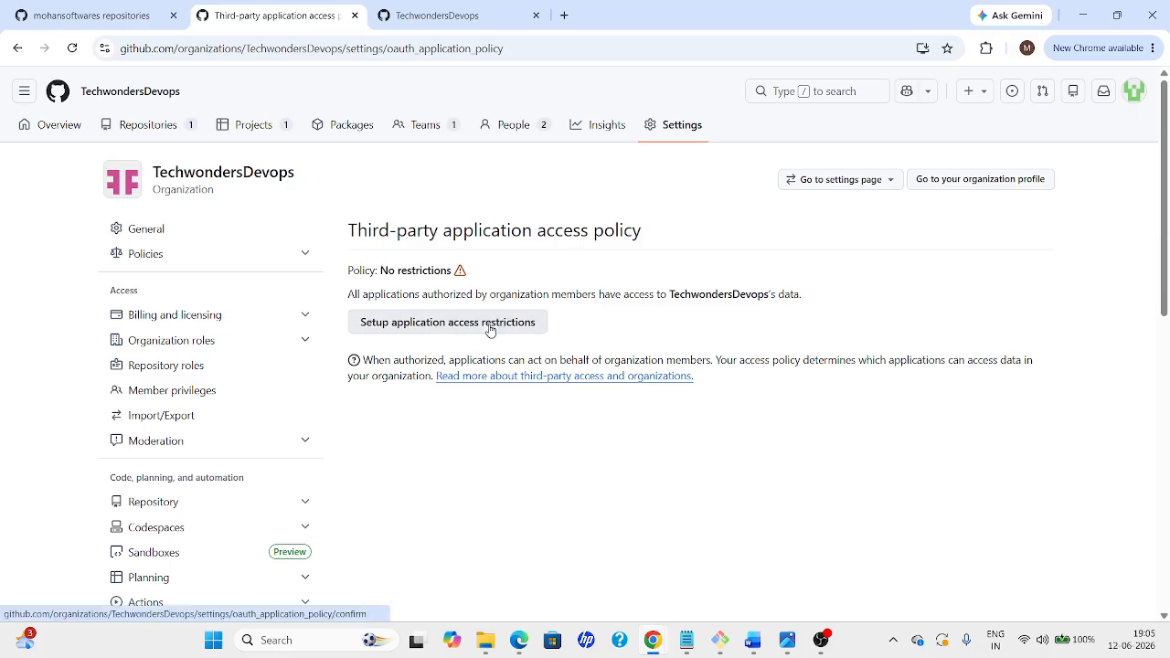
# - Look over the access-restriction setup page, then return to the policy page
pyautogui.click(490, 329)
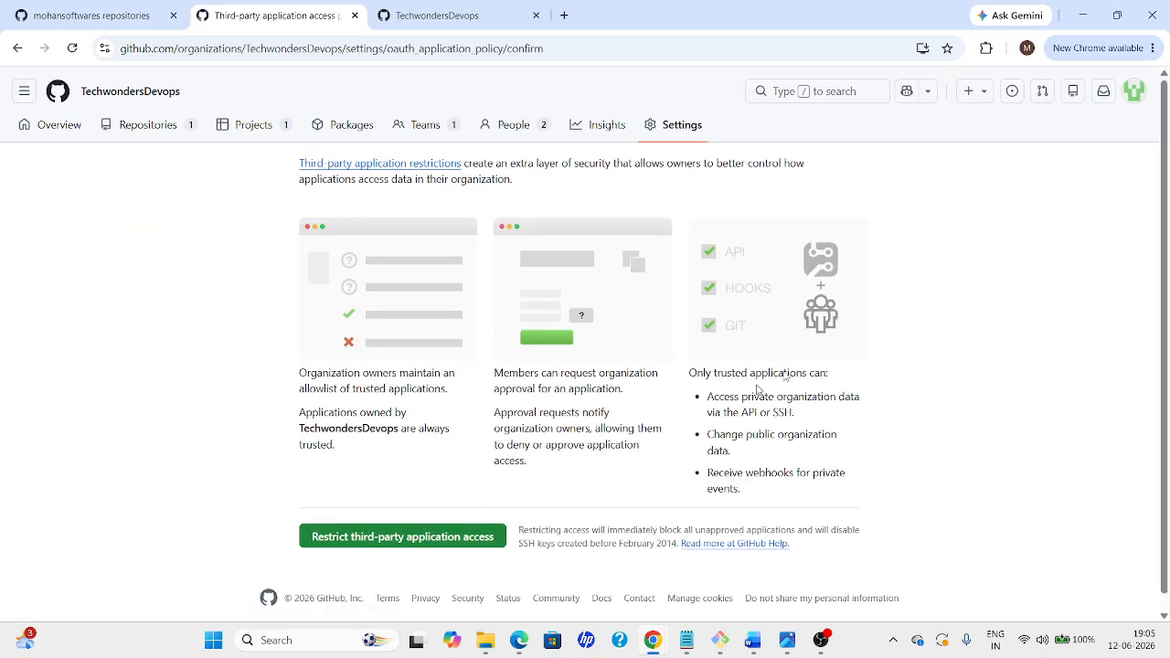
pyautogui.moveTo(1168, 215)
pyautogui.mouseDown()
pyautogui.moveTo(1166, 234)
pyautogui.moveTo(1163, 219)
pyautogui.mouseUp()
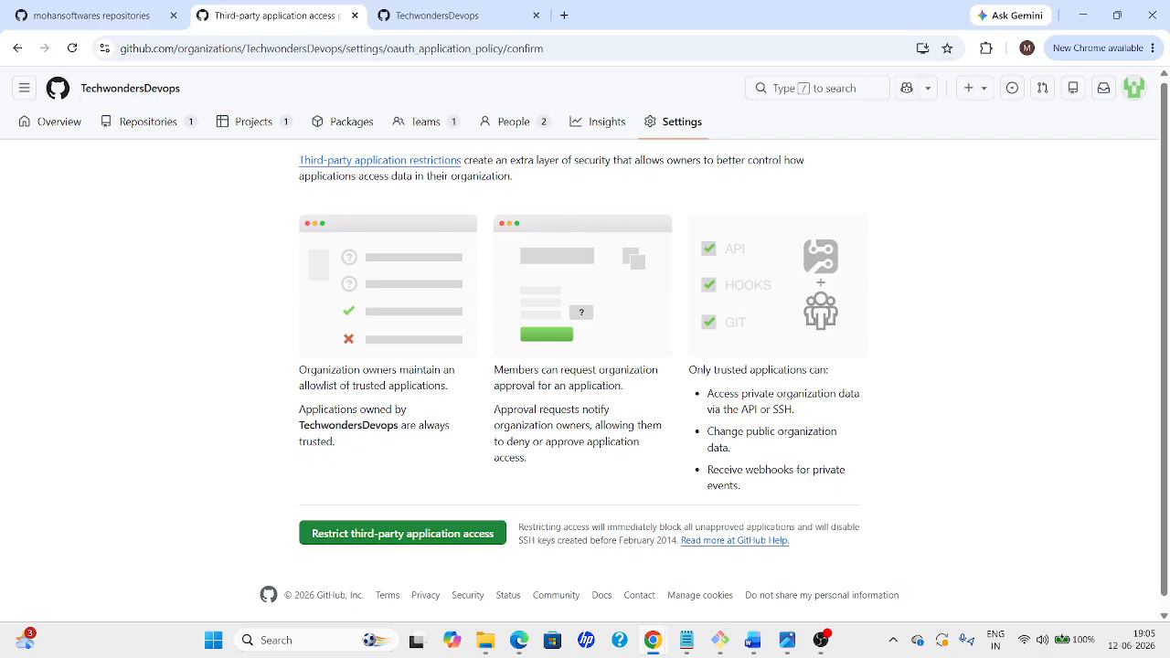
pyautogui.doubleClick(751, 411)
pyautogui.click(751, 410)
pyautogui.click(17, 49)
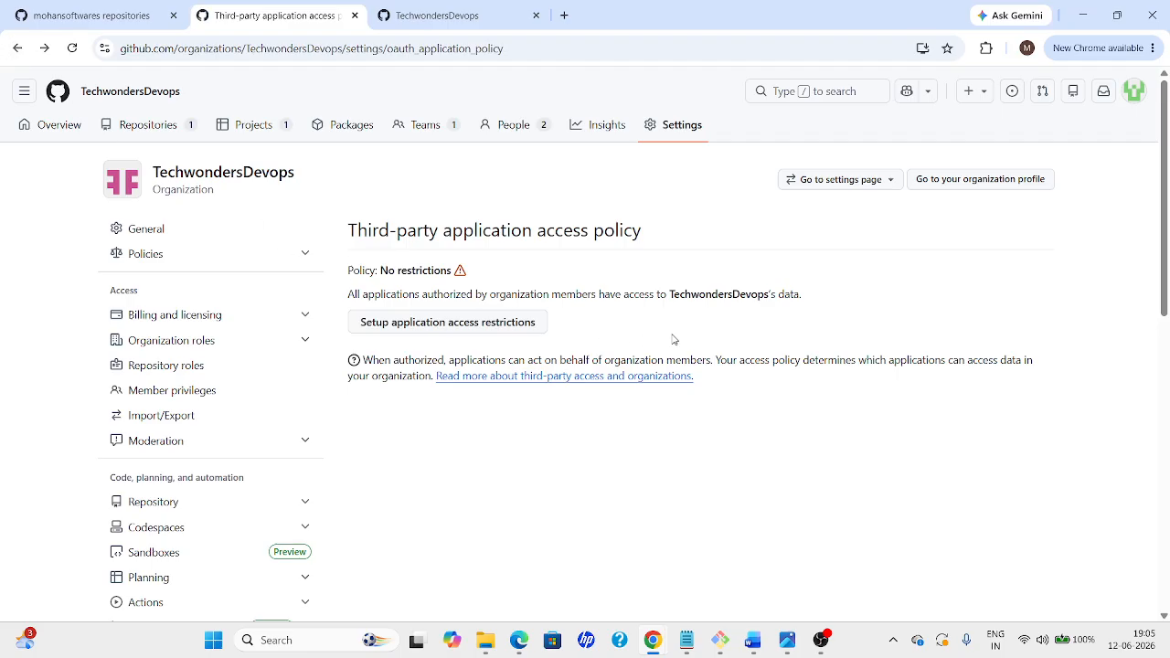
pyautogui.moveTo(1166, 274); pyautogui.dragTo(1169, 581)
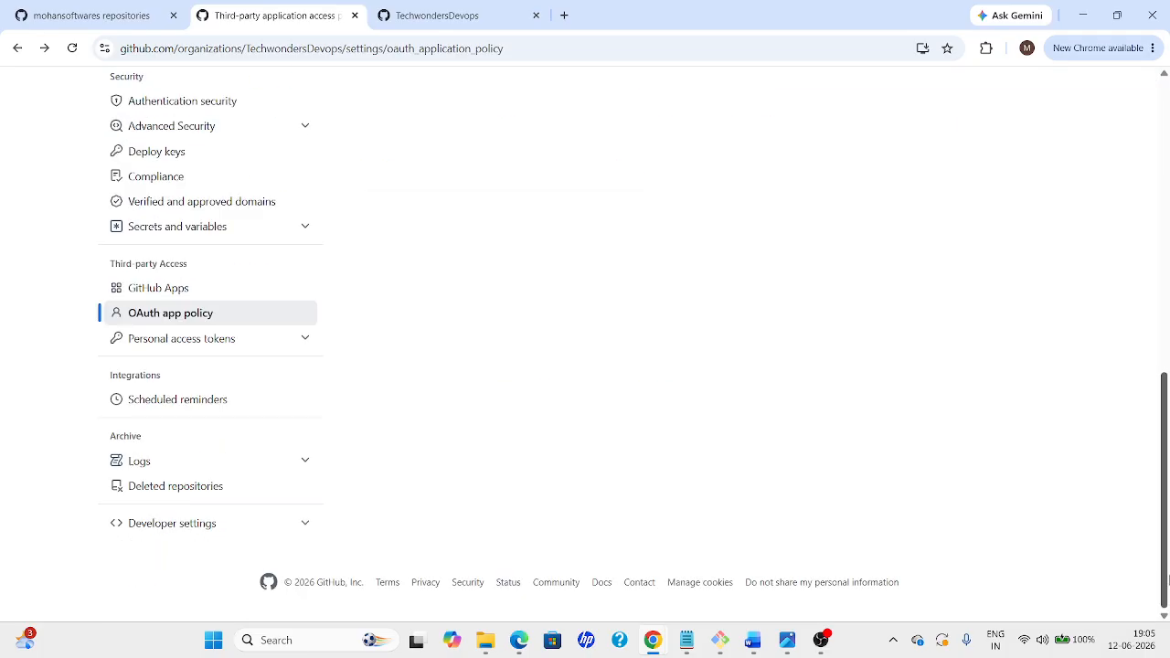
pyautogui.moveTo(1168, 580); pyautogui.dragTo(1166, 288)
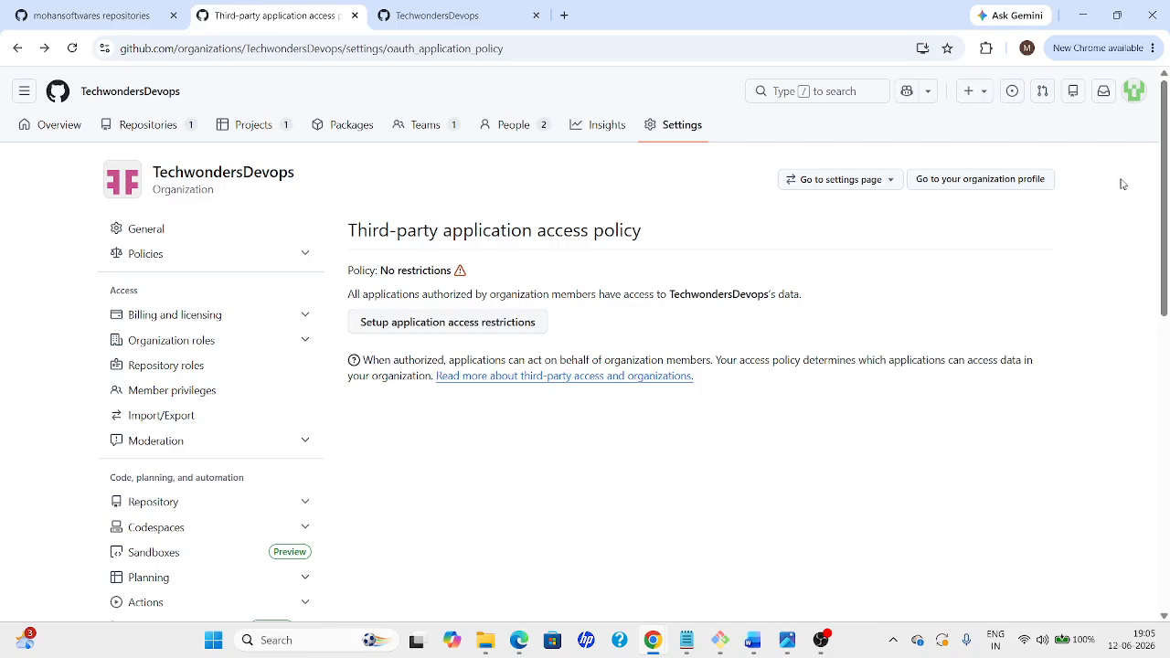
pyautogui.click(1135, 92)
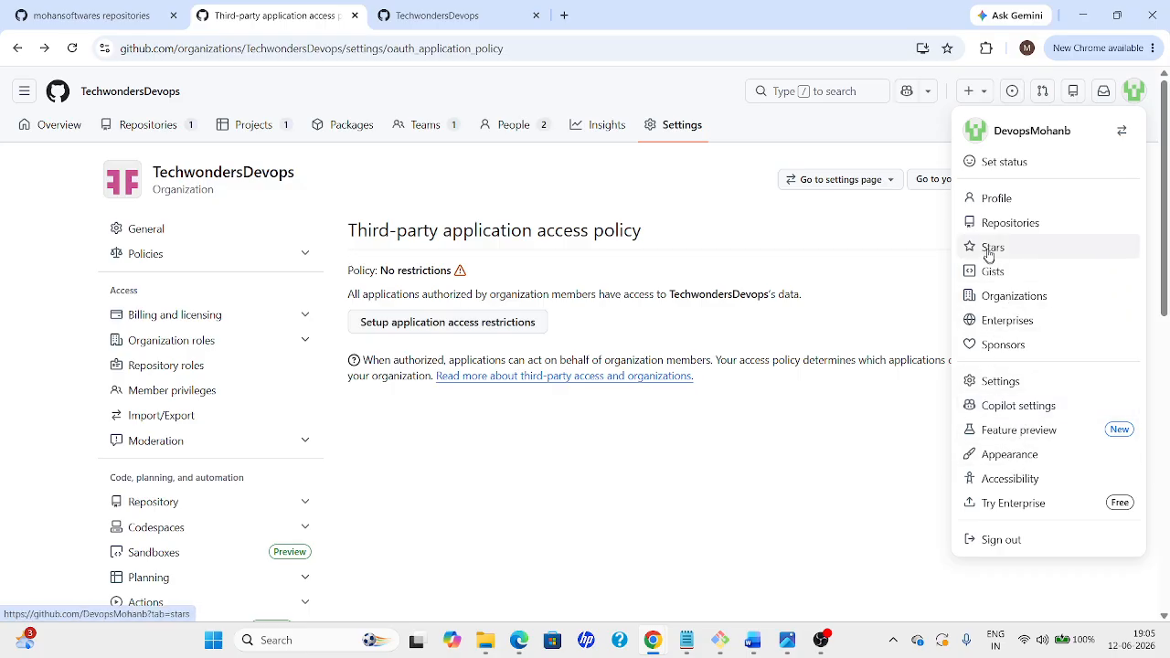
# - Activate Copilot Free from the Copilot Features settings, opening an empty new chat
pyautogui.click(1006, 327)
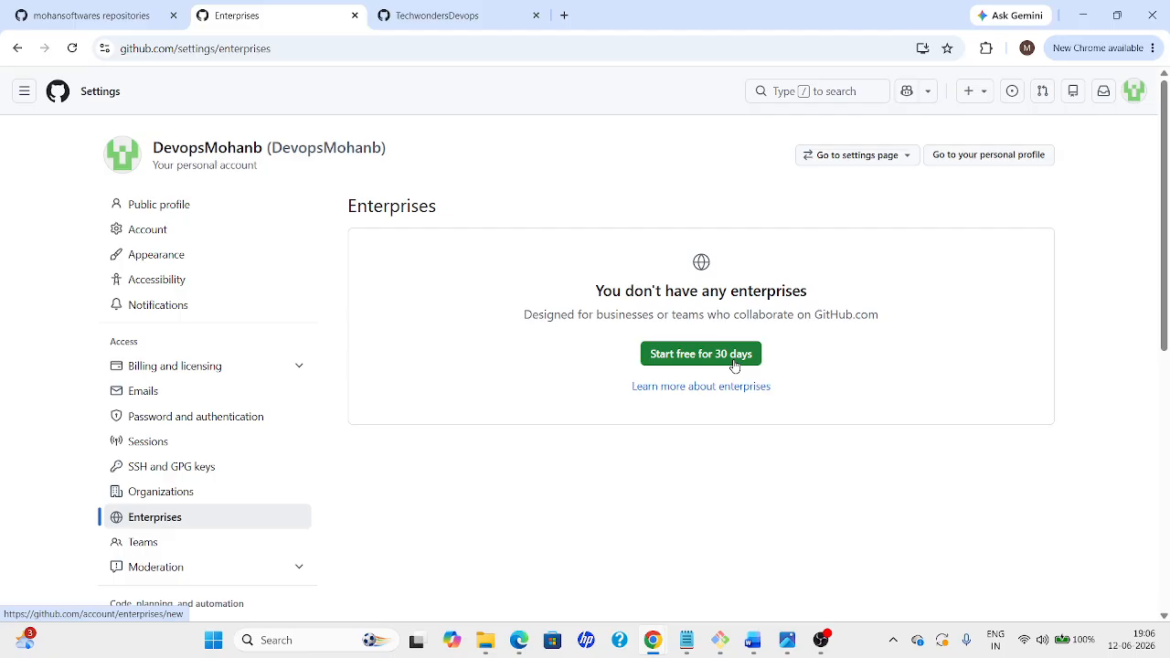
pyautogui.scroll(-2, 1168, 359)
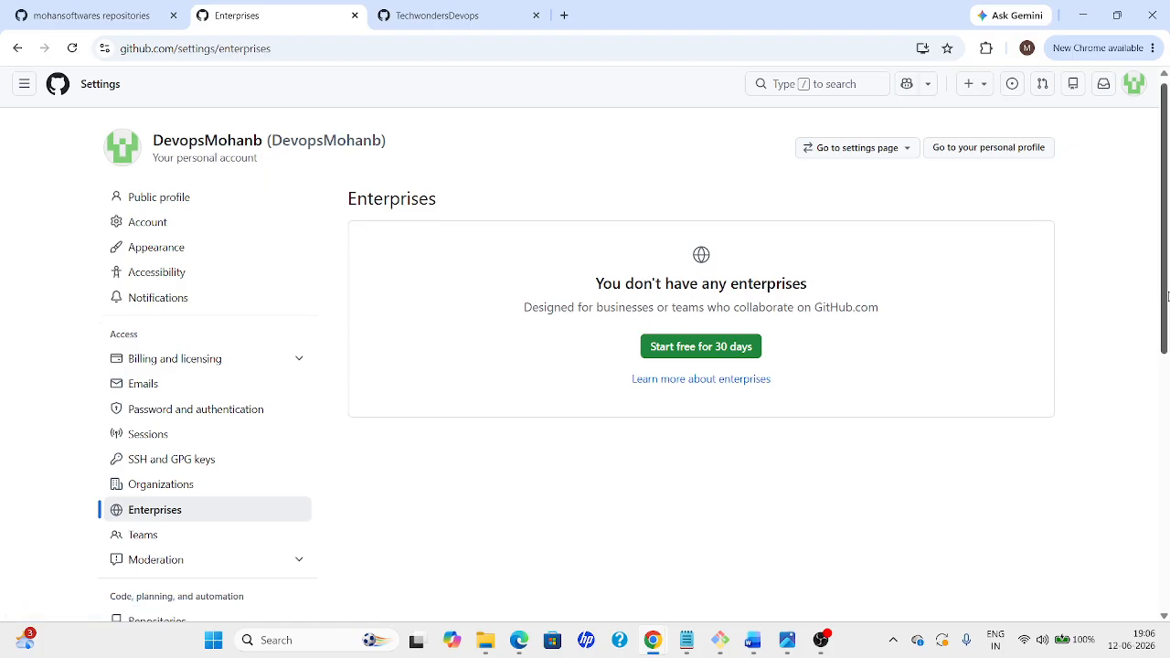
pyautogui.moveTo(1169, 359); pyautogui.dragTo(1168, 408)
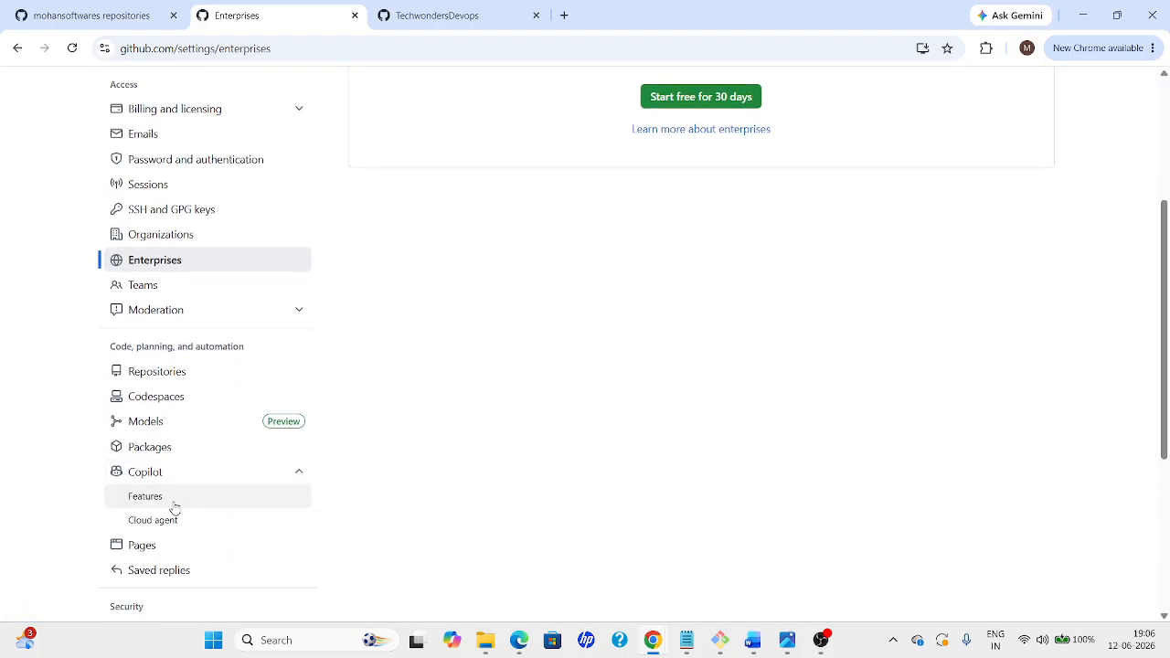
pyautogui.click(172, 502)
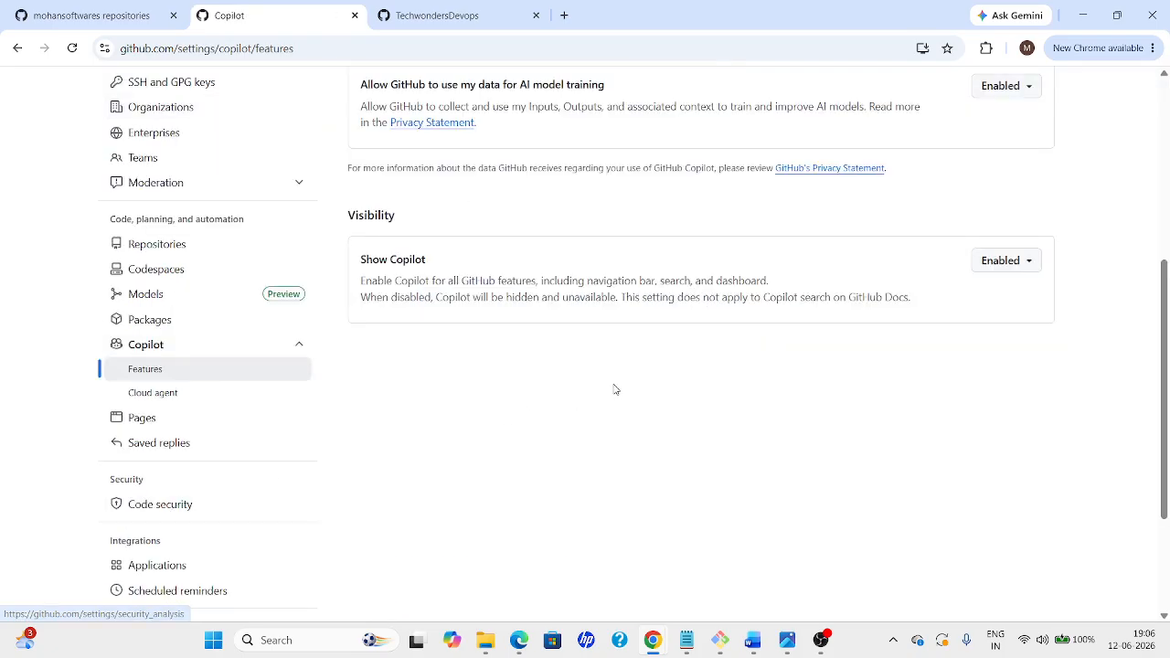
pyautogui.scroll(2, 1168, 209)
pyautogui.moveTo(1168, 209); pyautogui.dragTo(1165, 146)
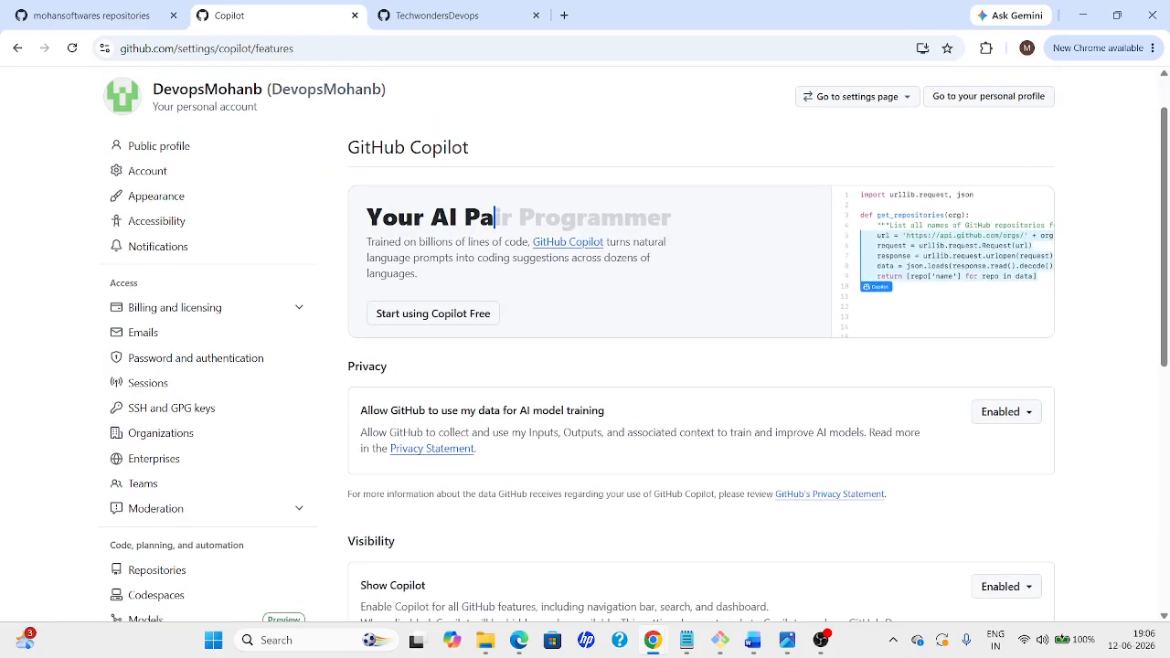
pyautogui.click(417, 317)
pyautogui.scroll(-4, 614, 306)
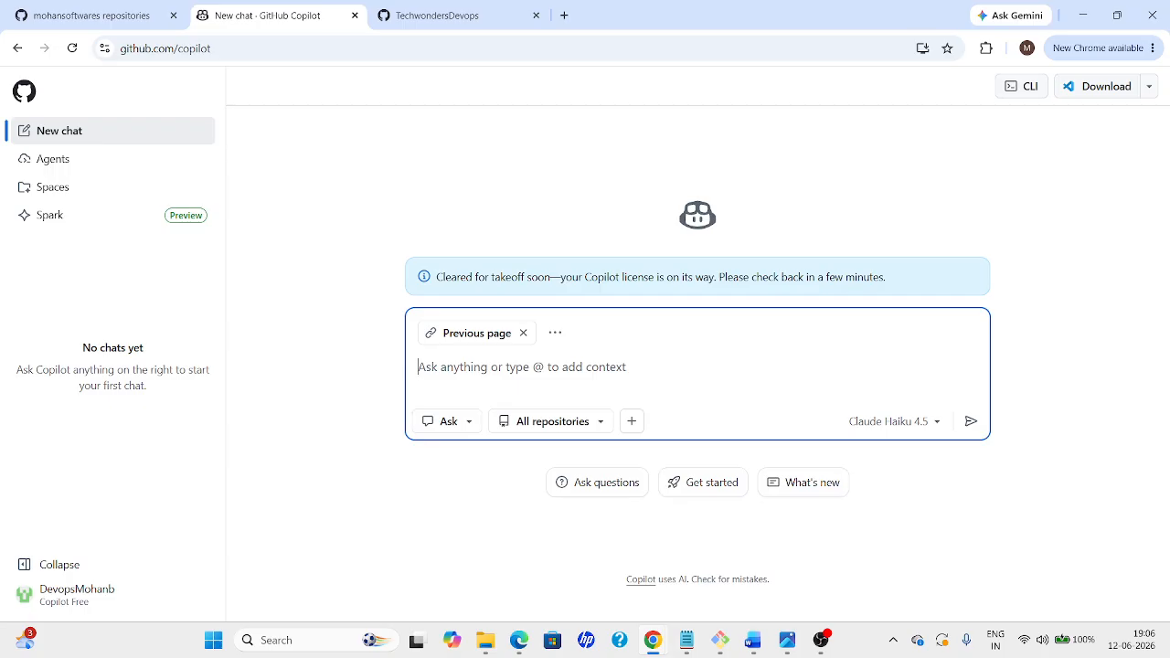
# - Ask Copilot to create a repository for a basic Java application with a Dockerfile
pyautogui.write('i want t')
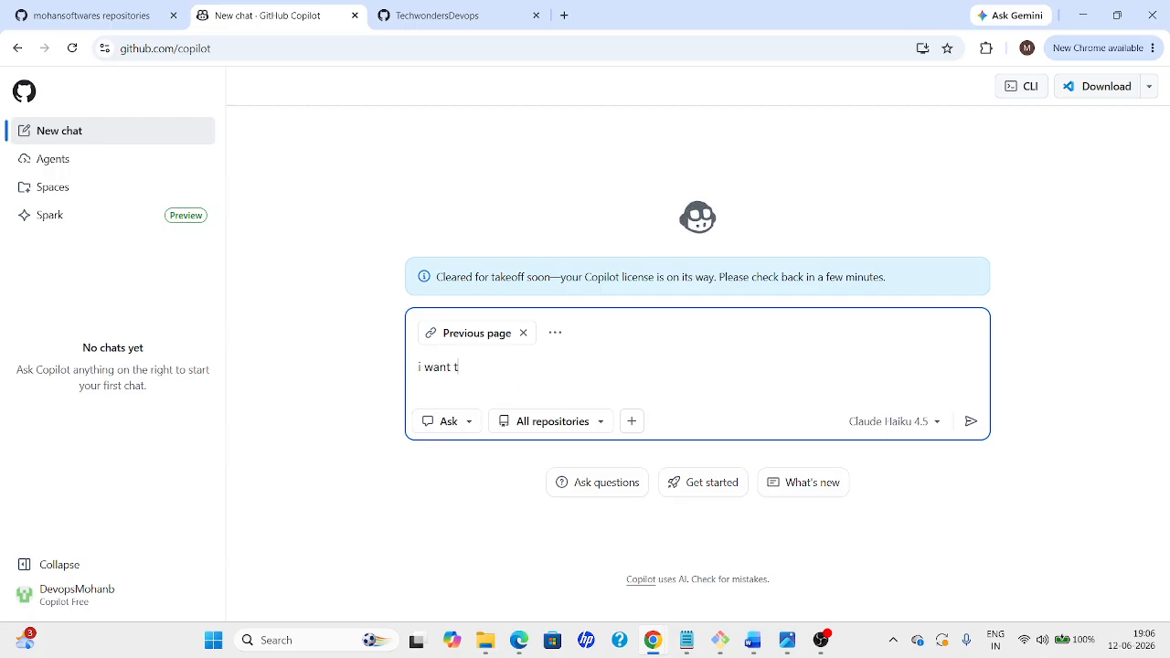
pyautogui.write('o create a ')
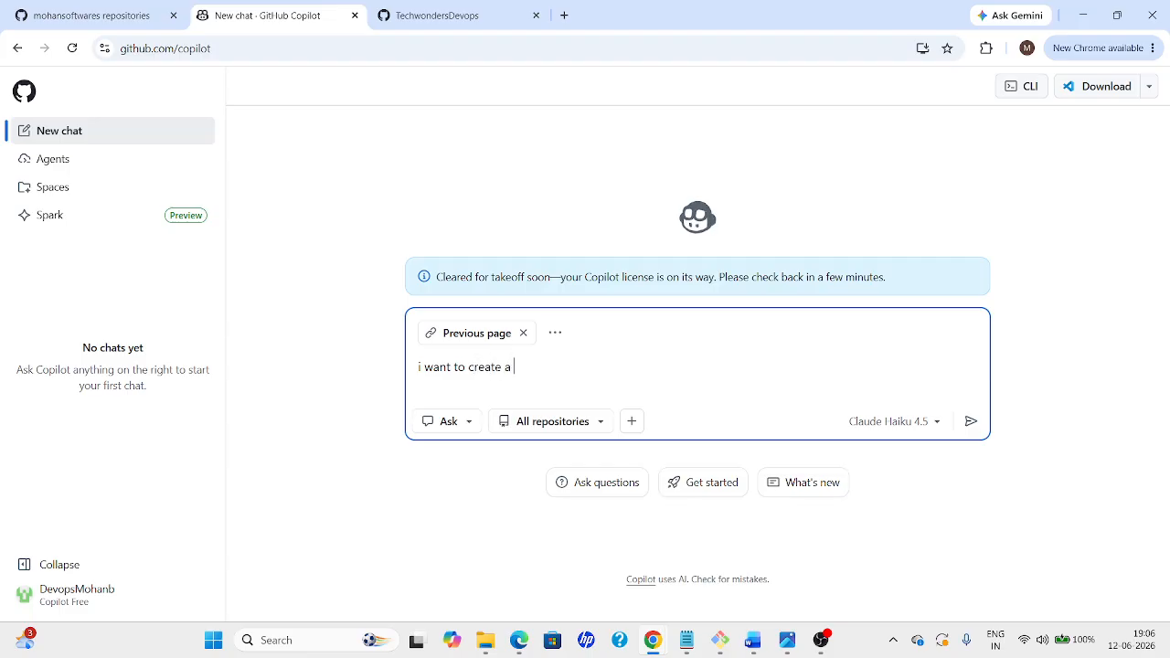
pyautogui.write('reposi')
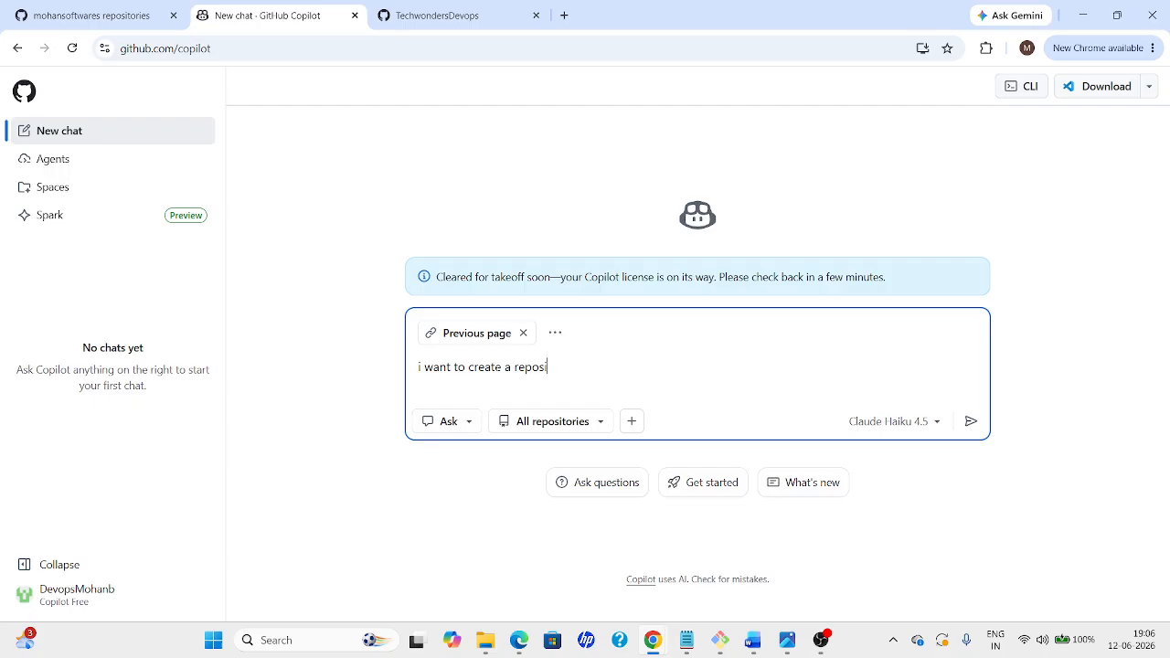
pyautogui.write('tory with')
pyautogui.press('BackSpace')
pyautogui.write('for basic java application with docker')
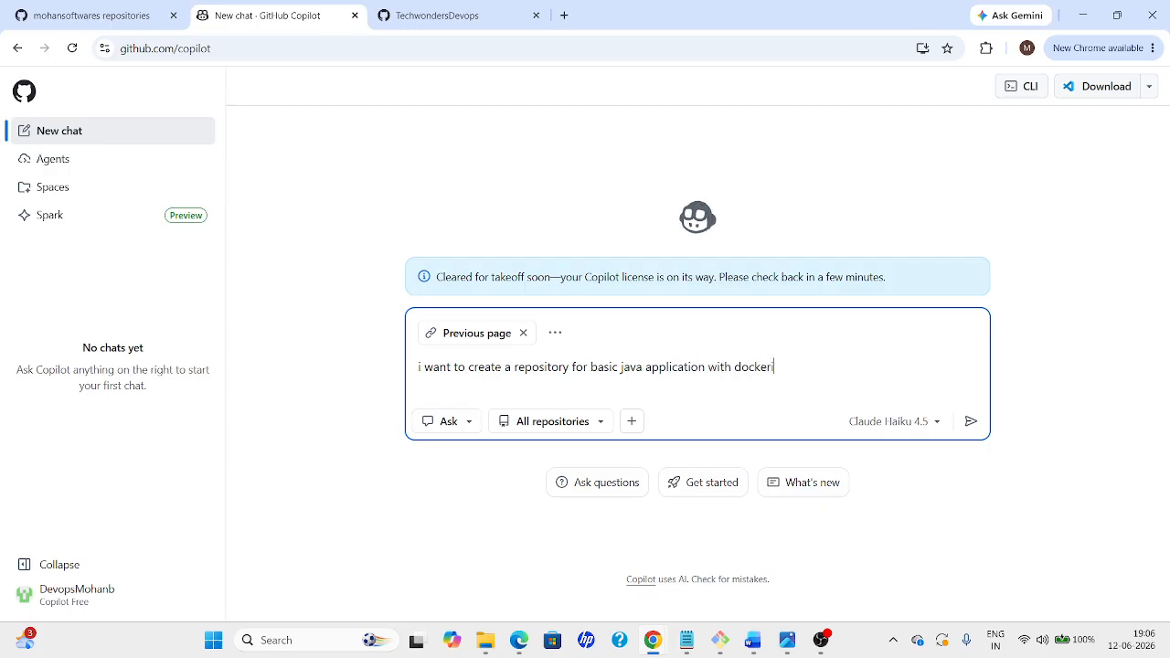
pyautogui.write('file')
pyautogui.press('BackSpace')
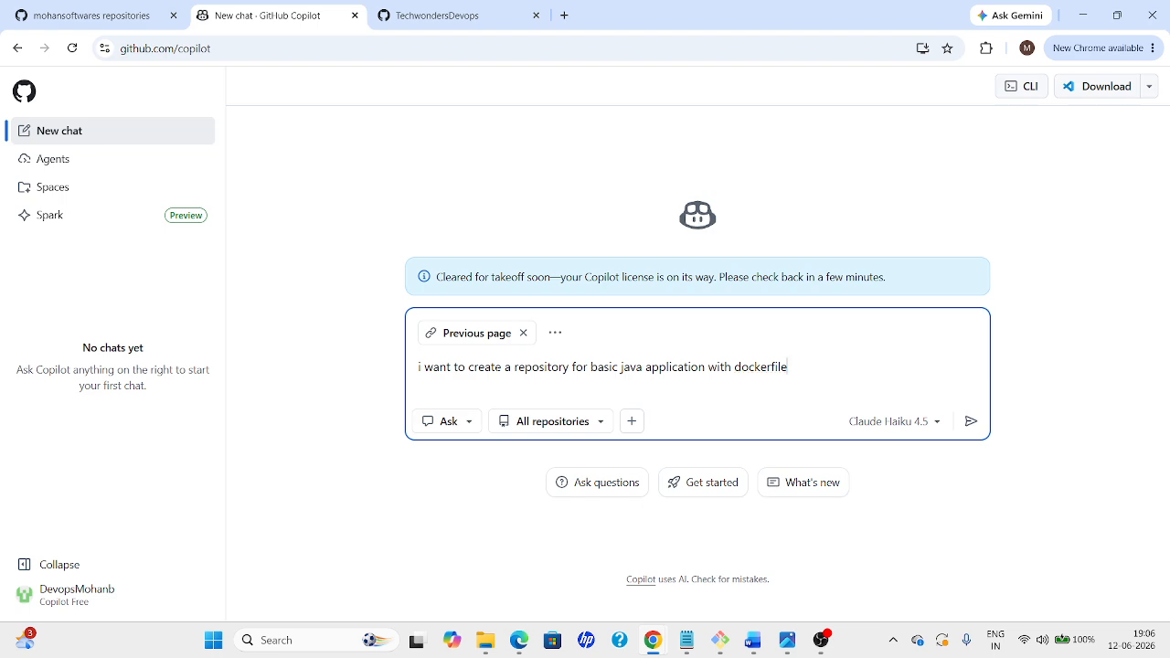
pyautogui.write('.')
pyautogui.click(971, 421)
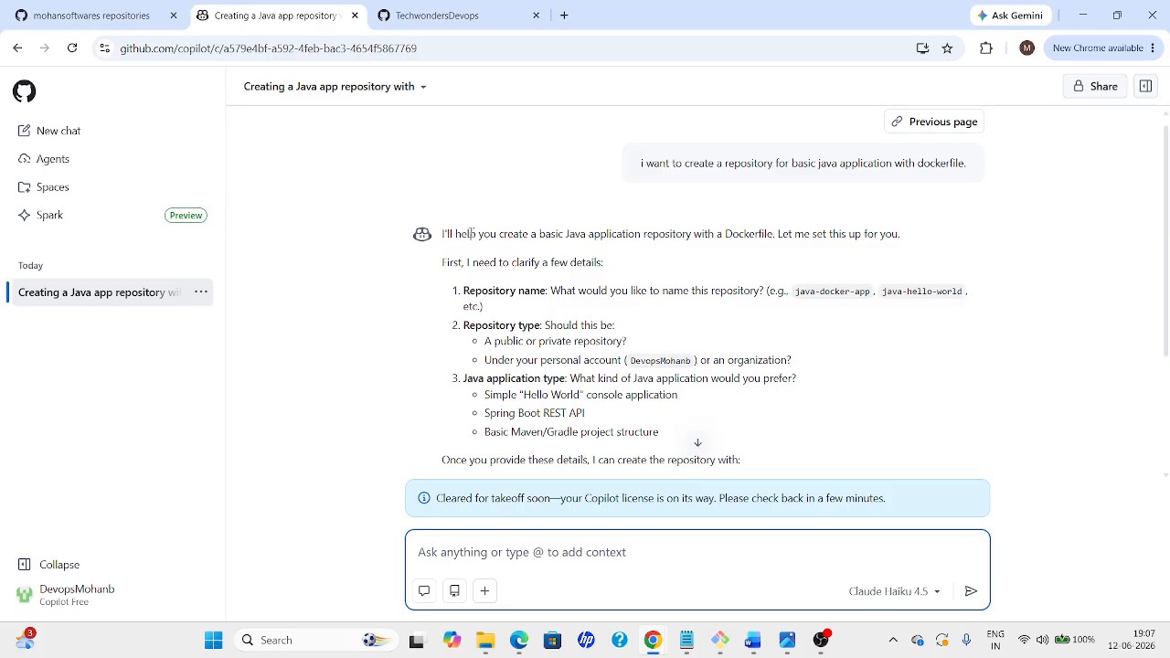
# - Read Copilot's clarifying questions, noting its suggested name java-docker-app
pyautogui.moveTo(442, 234); pyautogui.dragTo(885, 247)
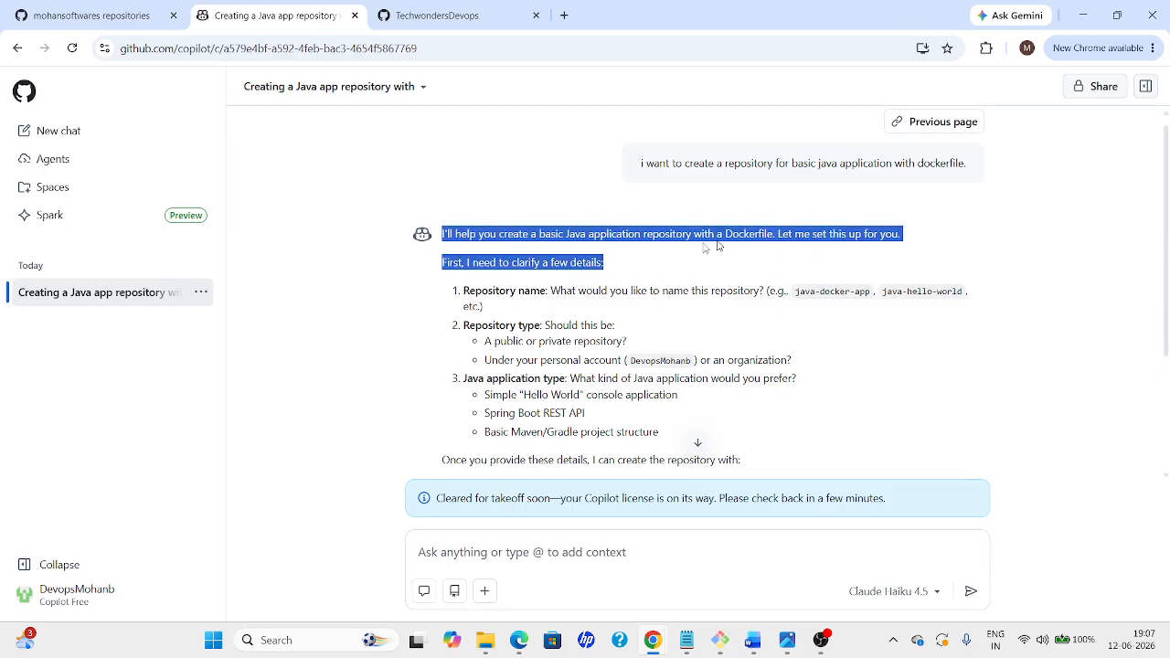
pyautogui.click(568, 276)
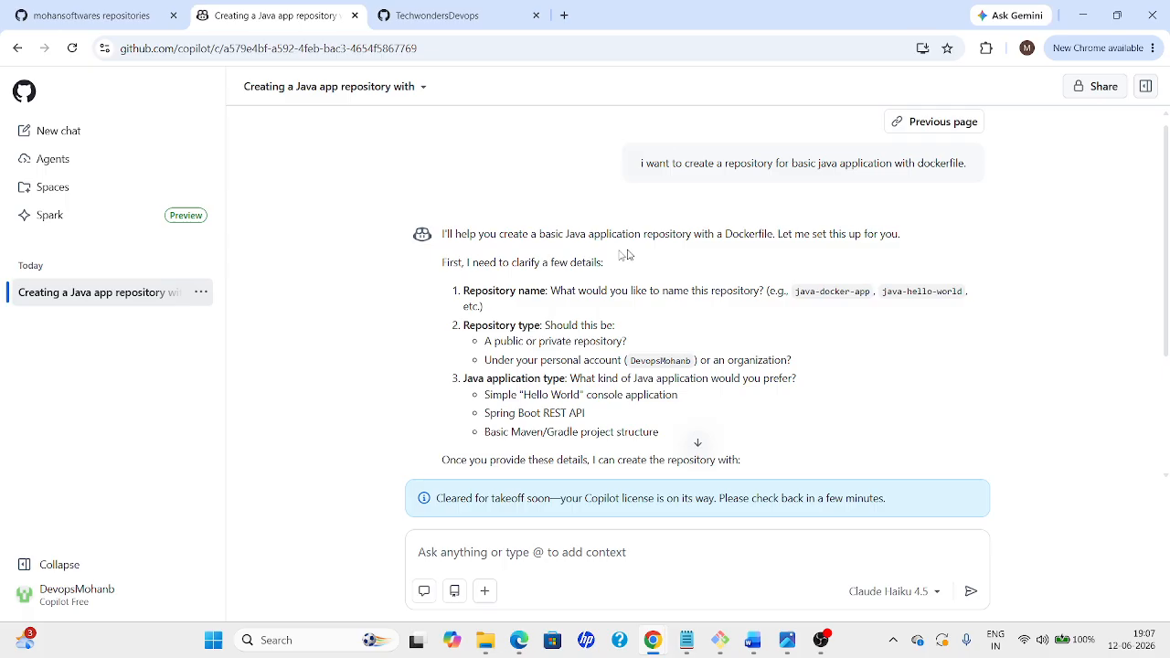
pyautogui.doubleClick(490, 291)
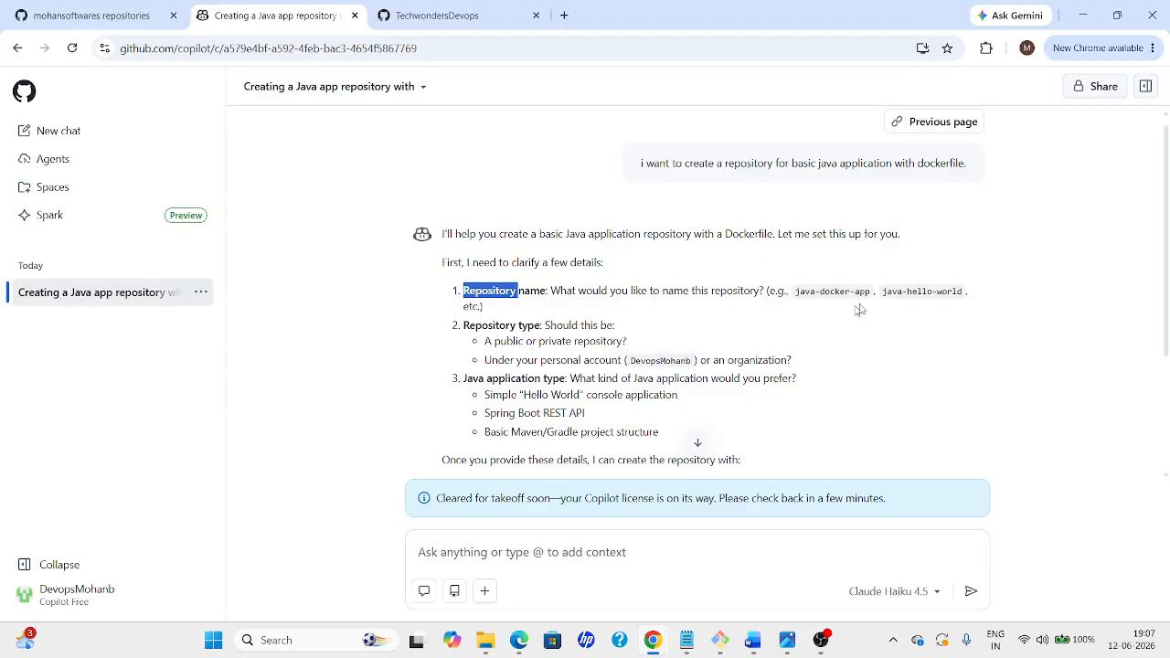
pyautogui.moveTo(794, 290); pyautogui.dragTo(871, 299)
pyautogui.hotkey('ctrl', 'c')
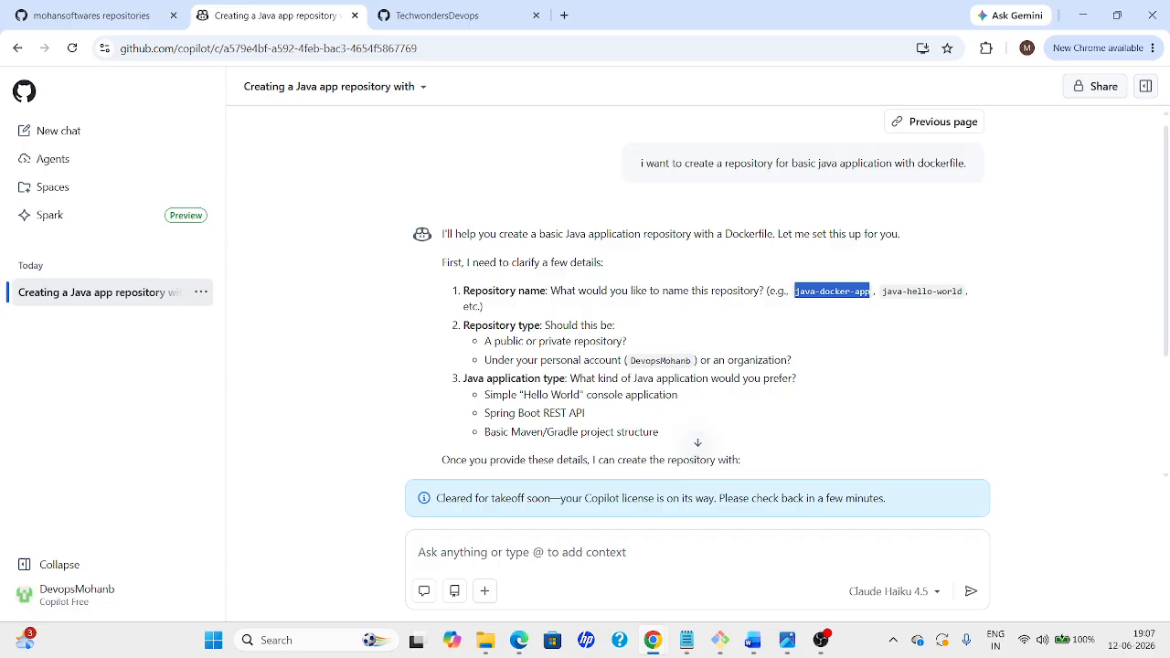
pyautogui.click(540, 554)
# - Answer Copilot's first question with the repository name java-docker-app
pyautogui.write('1')
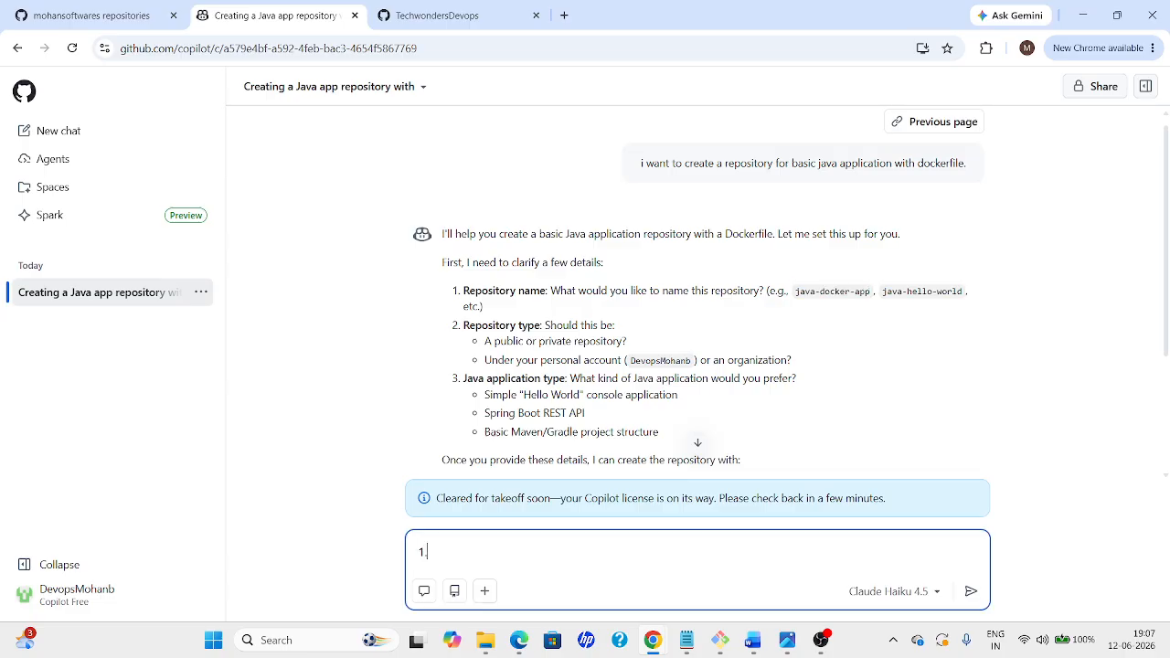
pyautogui.write('.')
pyautogui.hotkey('ctrl', 'v')
pyautogui.press('Return')
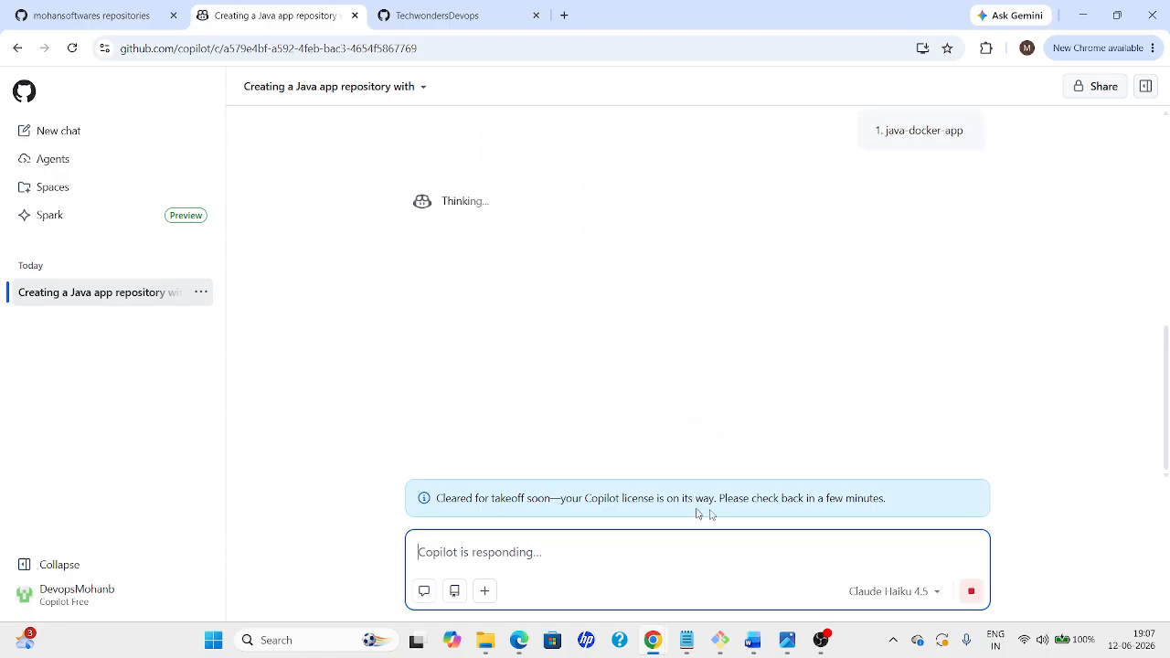
pyautogui.moveTo(1166, 442); pyautogui.dragTo(1164, 303)
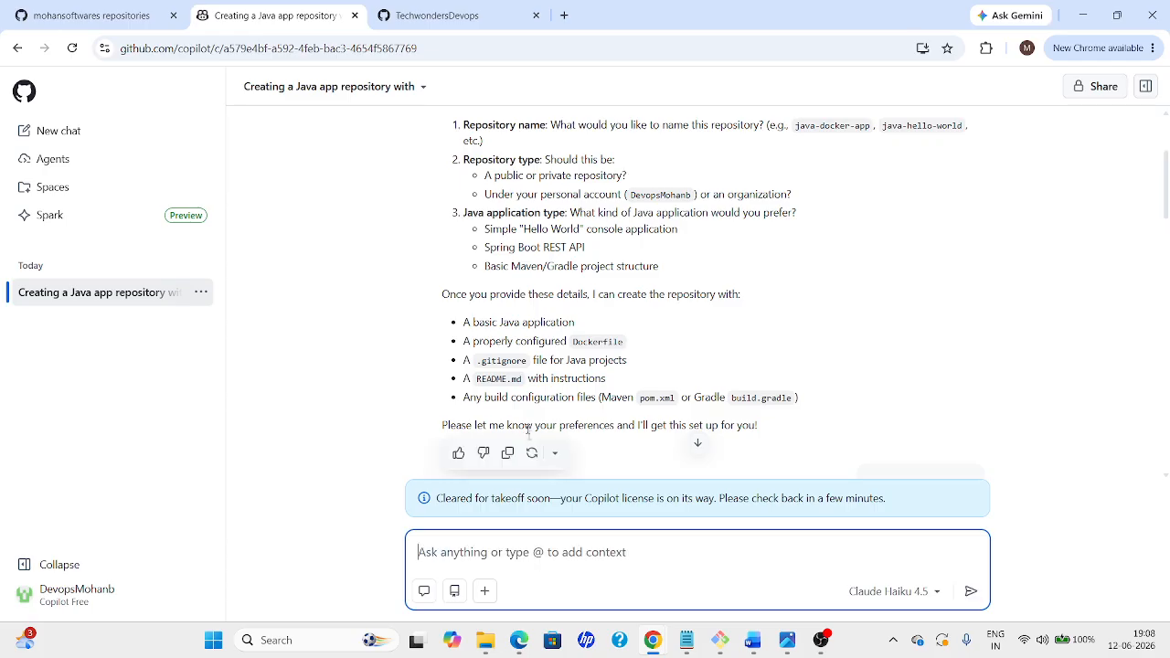
# - Tell Copilot 'it should be private' and review its proposed file structure
pyautogui.write('it')
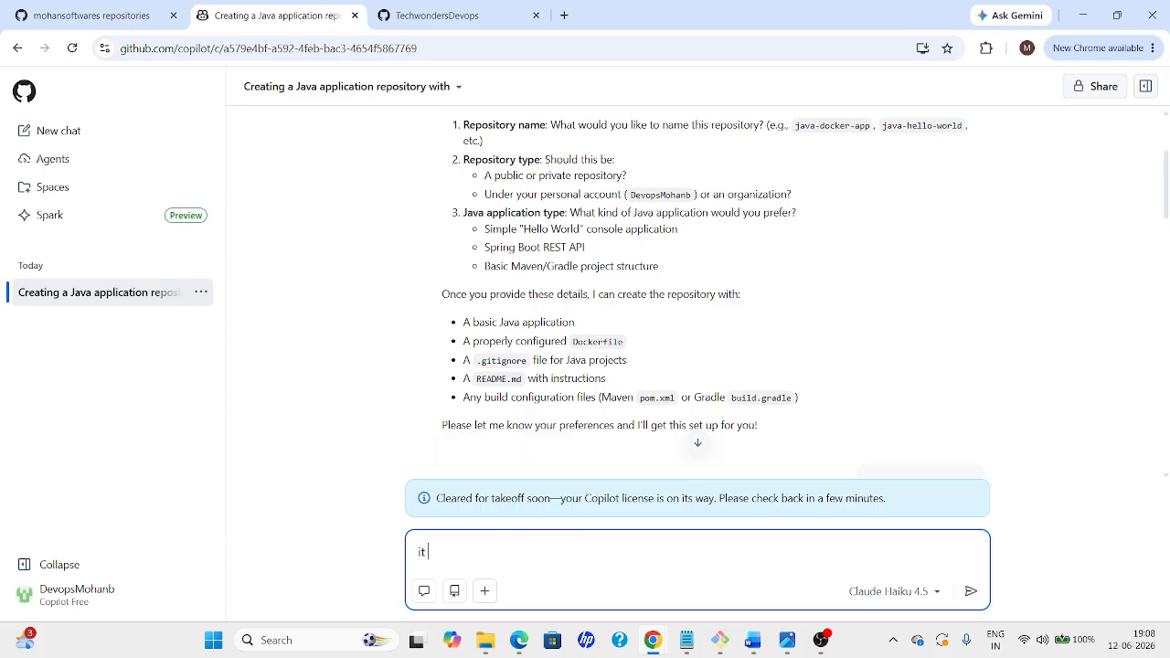
pyautogui.write(' should be private')
pyautogui.press('Return')
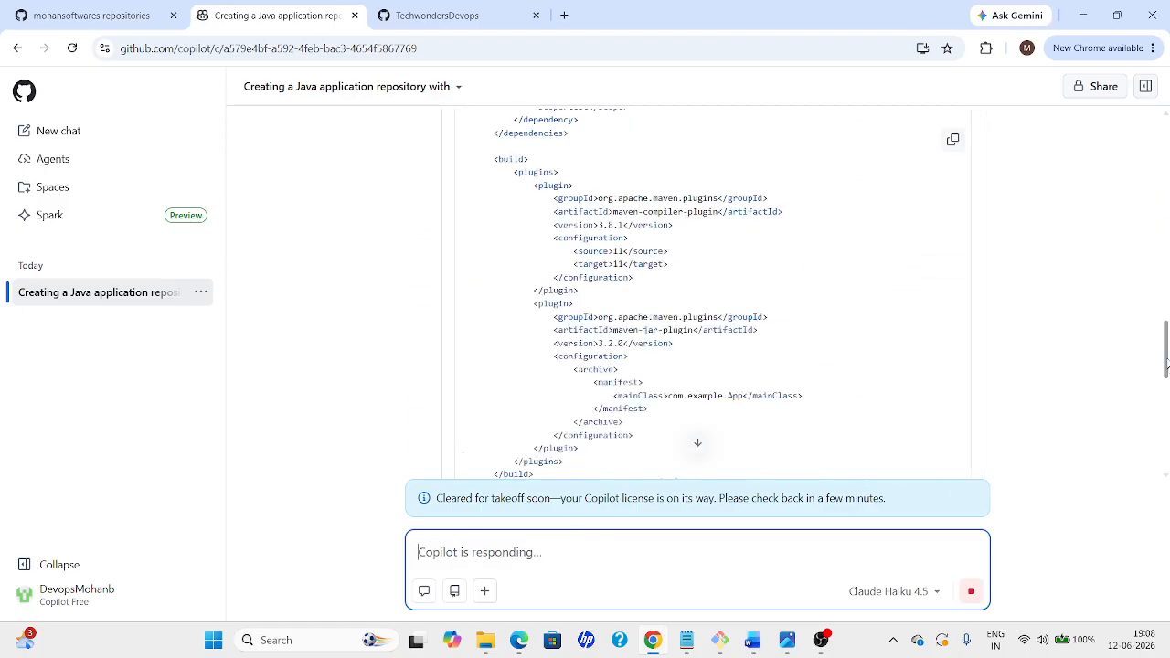
pyautogui.moveTo(1166, 461); pyautogui.dragTo(1135, 293)
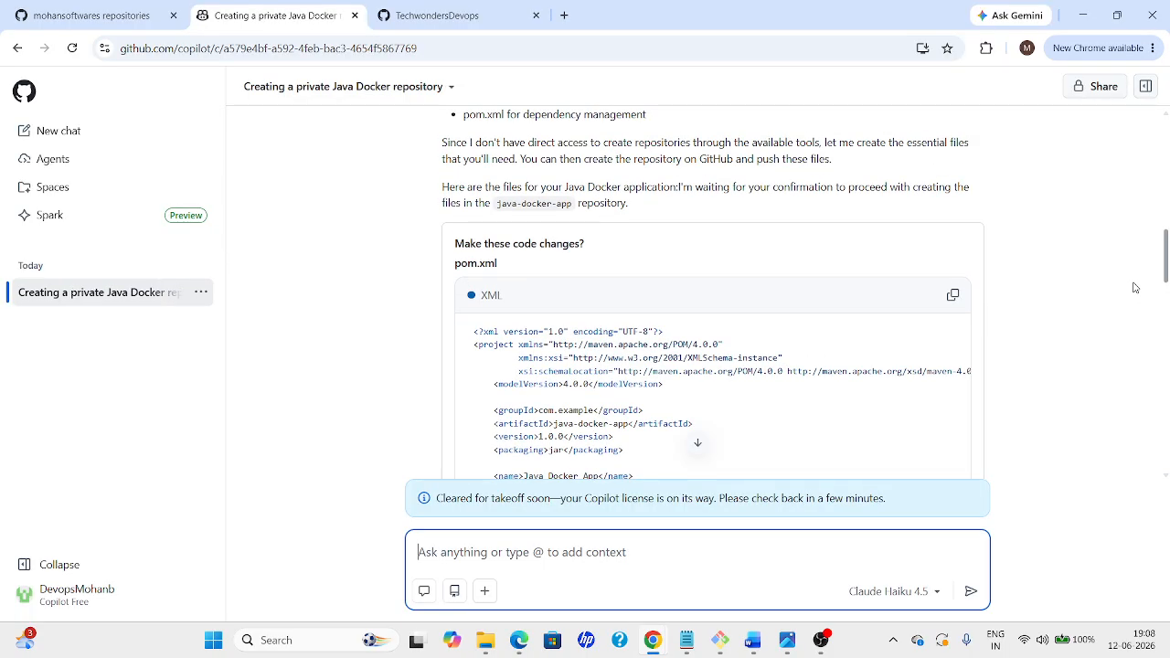
pyautogui.scroll(1, 1134, 288)
pyautogui.scroll(1, 1132, 277)
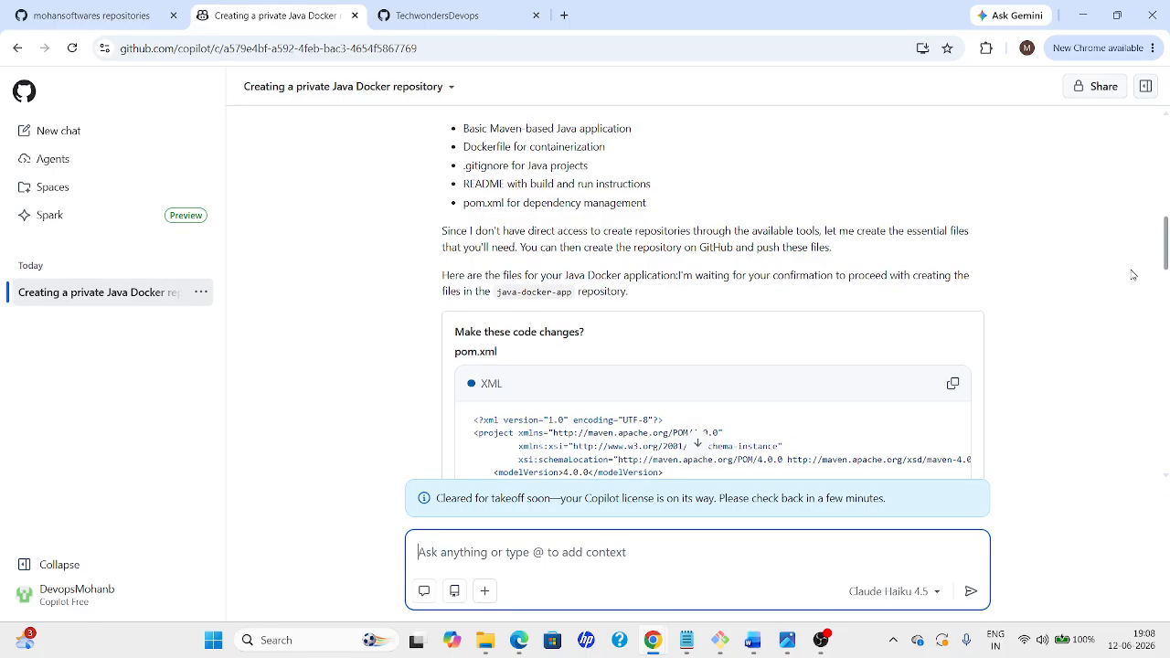
pyautogui.scroll(1, 1132, 274)
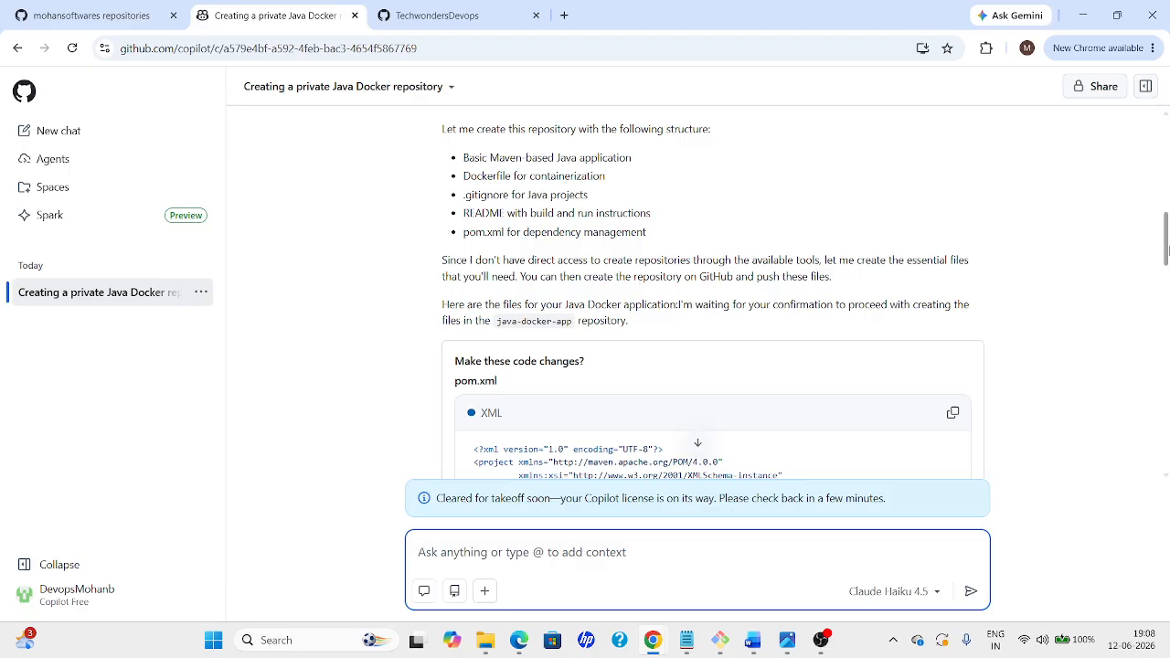
pyautogui.moveTo(1167, 249)
pyautogui.mouseDown()
pyautogui.moveTo(1163, 203)
pyautogui.moveTo(1165, 231)
pyautogui.mouseUp()
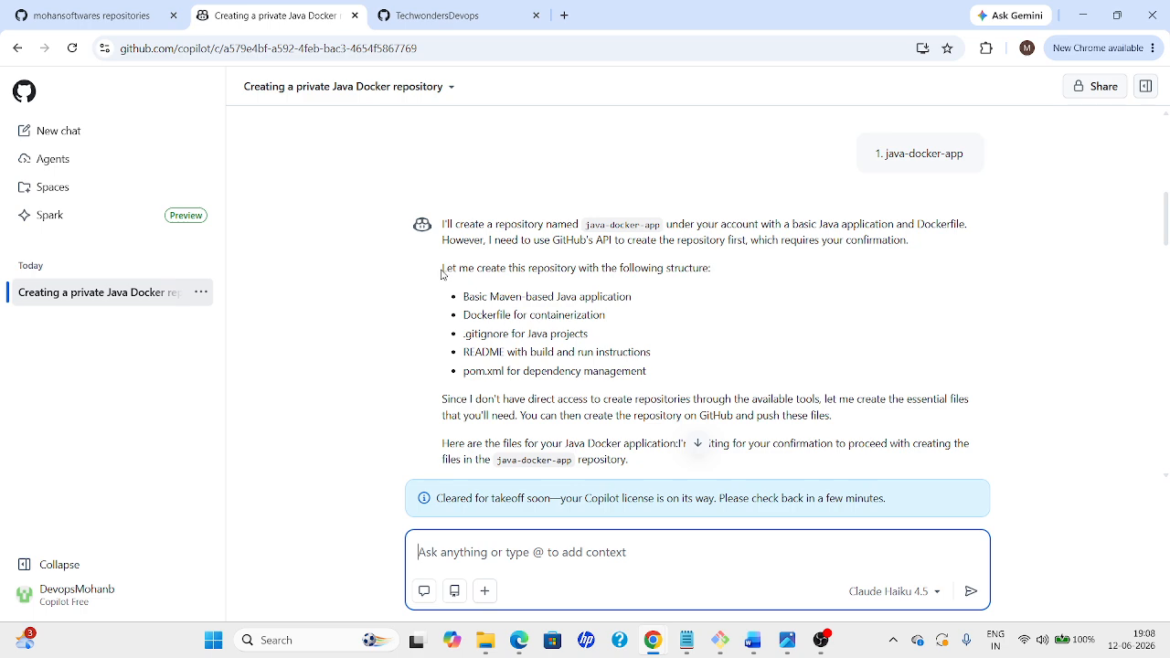
# - Review Copilot's planned structure: Dockerfile, .gitignore, README and Maven pom.xml
pyautogui.moveTo(443, 268); pyautogui.dragTo(629, 312)
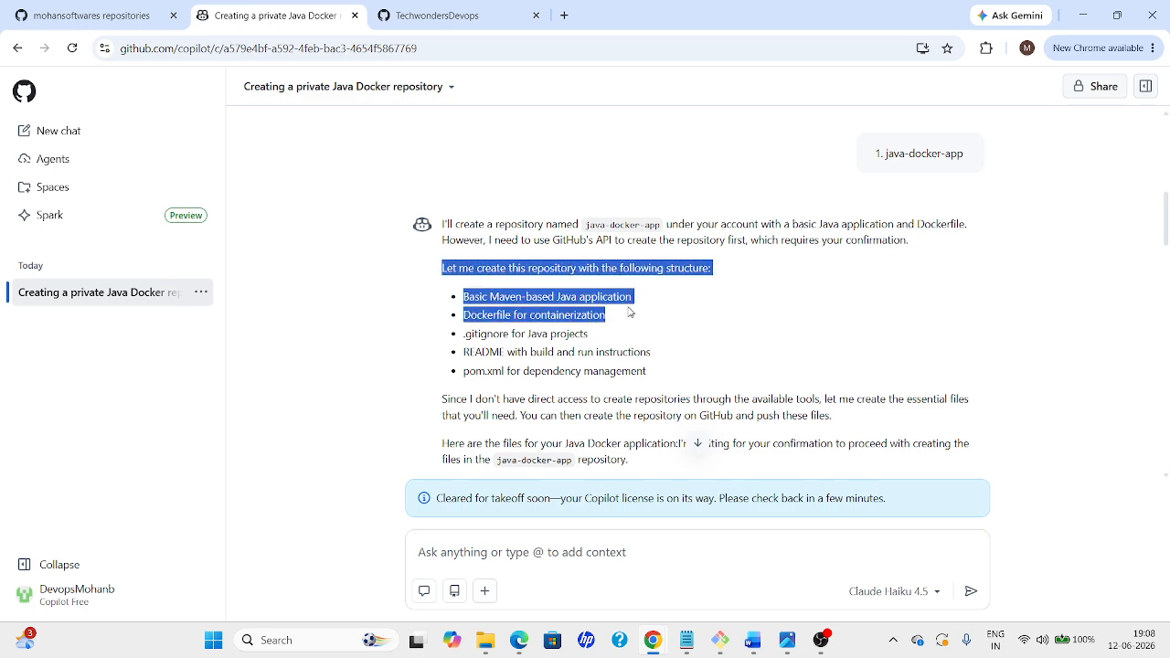
pyautogui.click(523, 296)
pyautogui.moveTo(461, 318); pyautogui.dragTo(628, 320)
pyautogui.moveTo(466, 345); pyautogui.dragTo(610, 346)
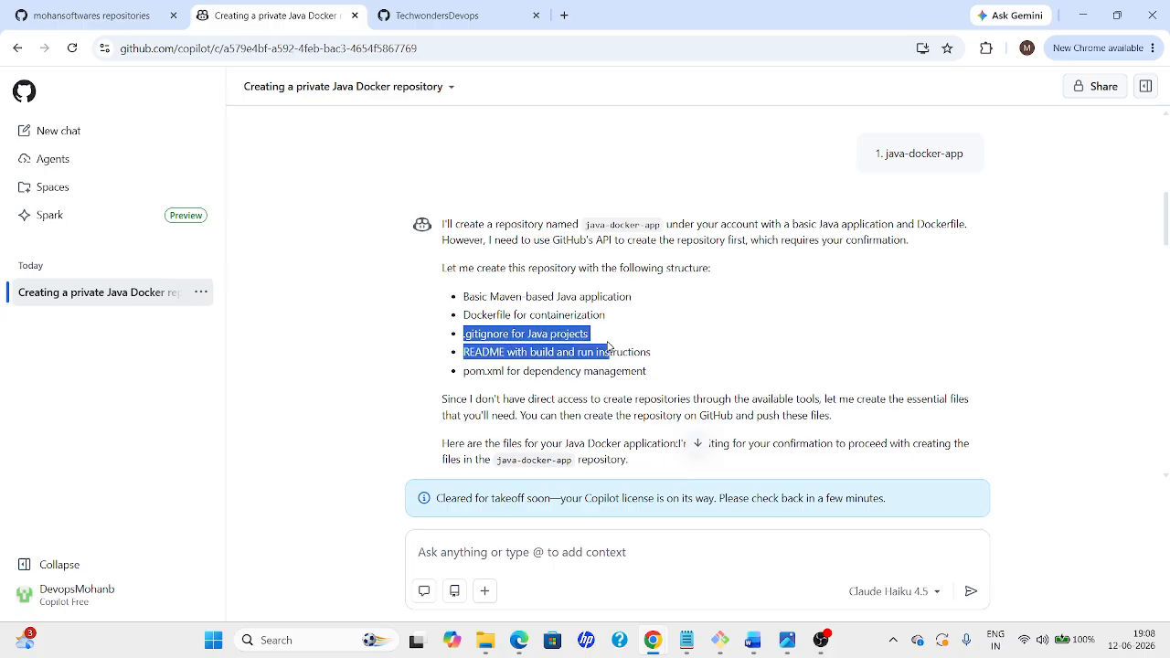
pyautogui.click(503, 355)
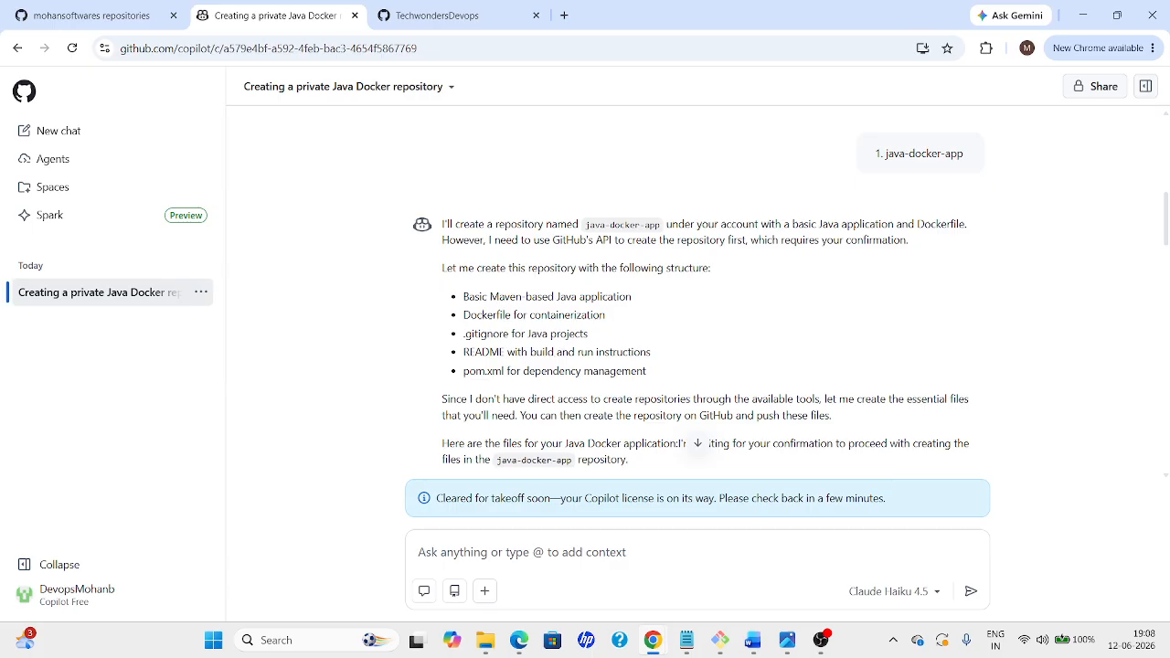
pyautogui.moveTo(464, 371); pyautogui.dragTo(464, 299)
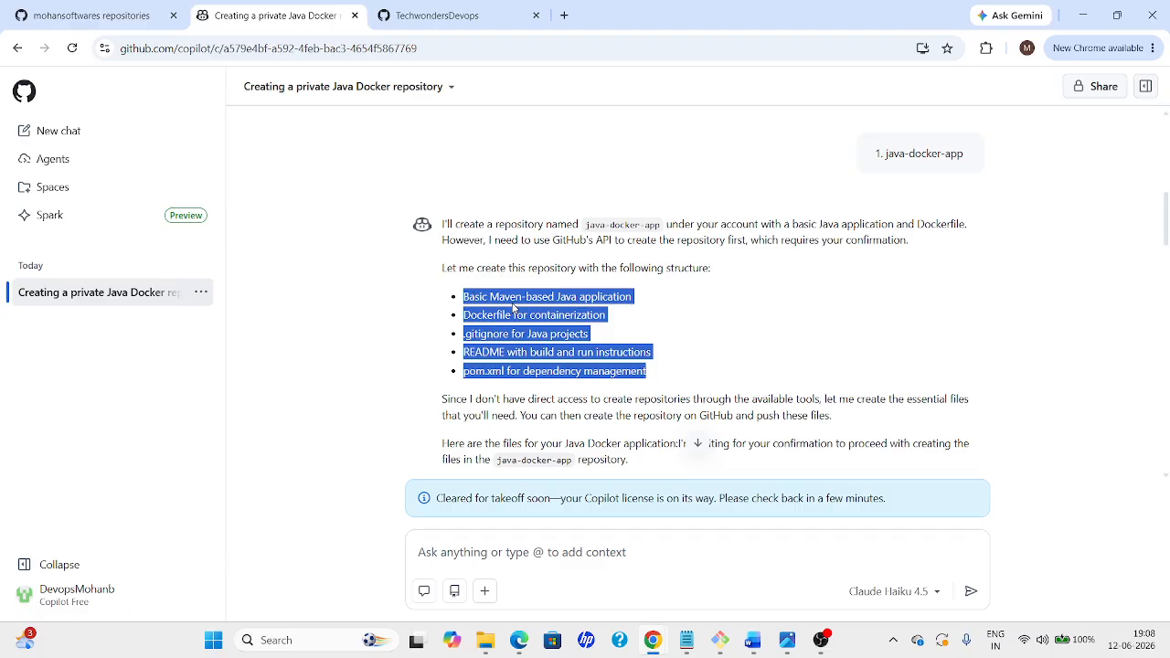
pyautogui.doubleClick(506, 297)
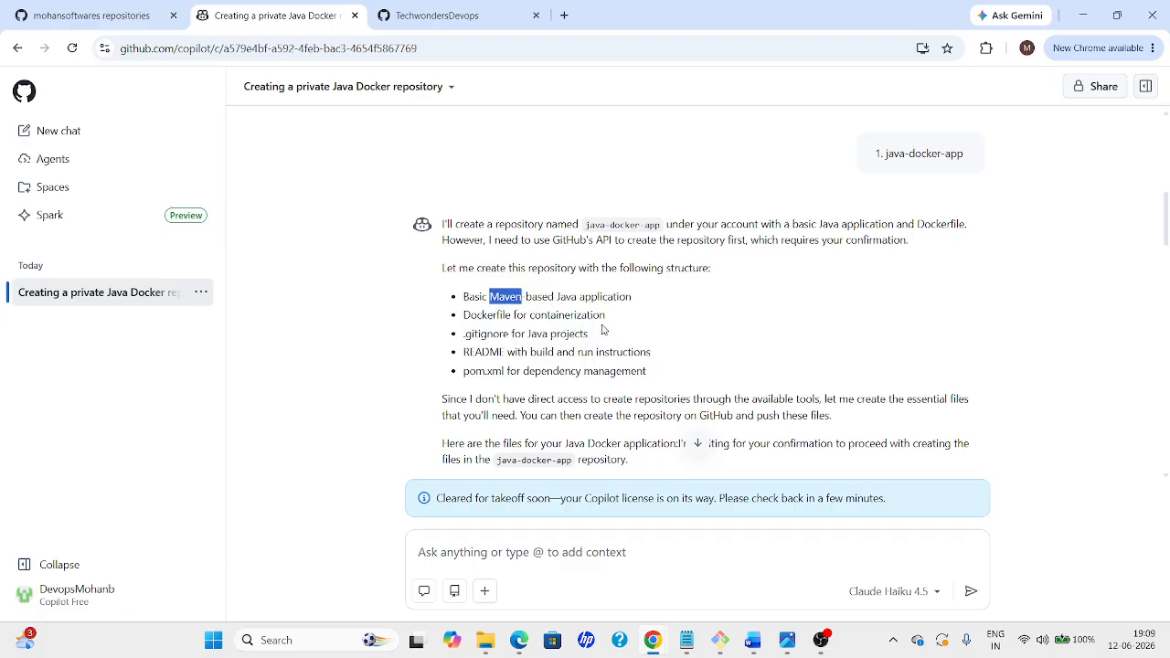
pyautogui.doubleClick(473, 371)
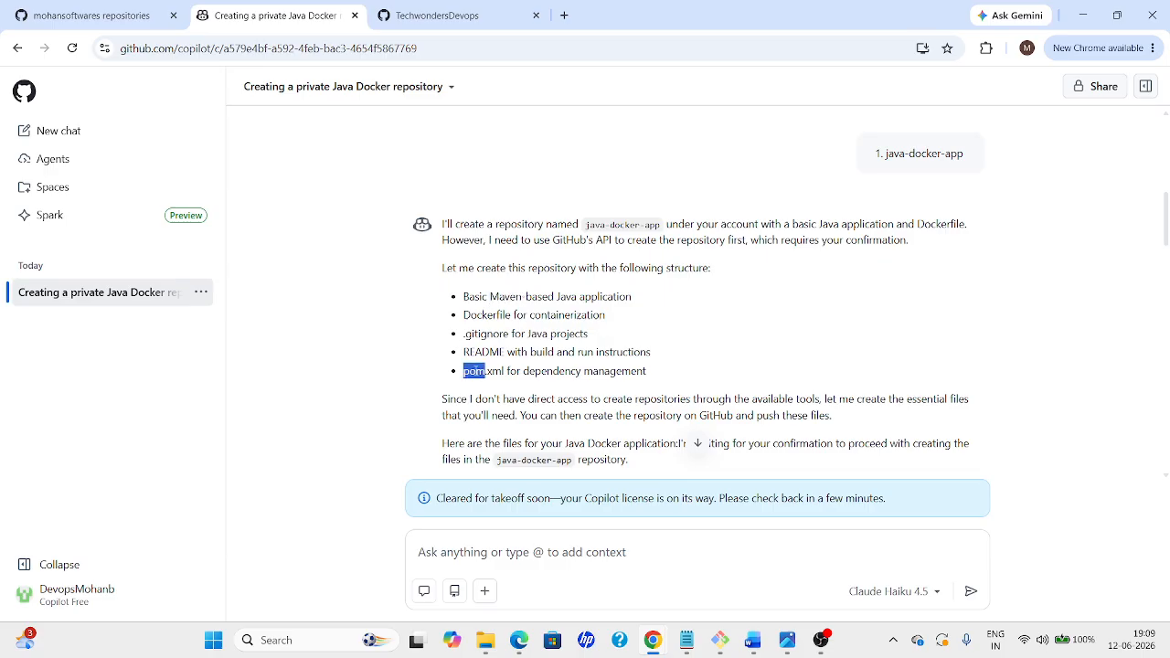
pyautogui.click(473, 371)
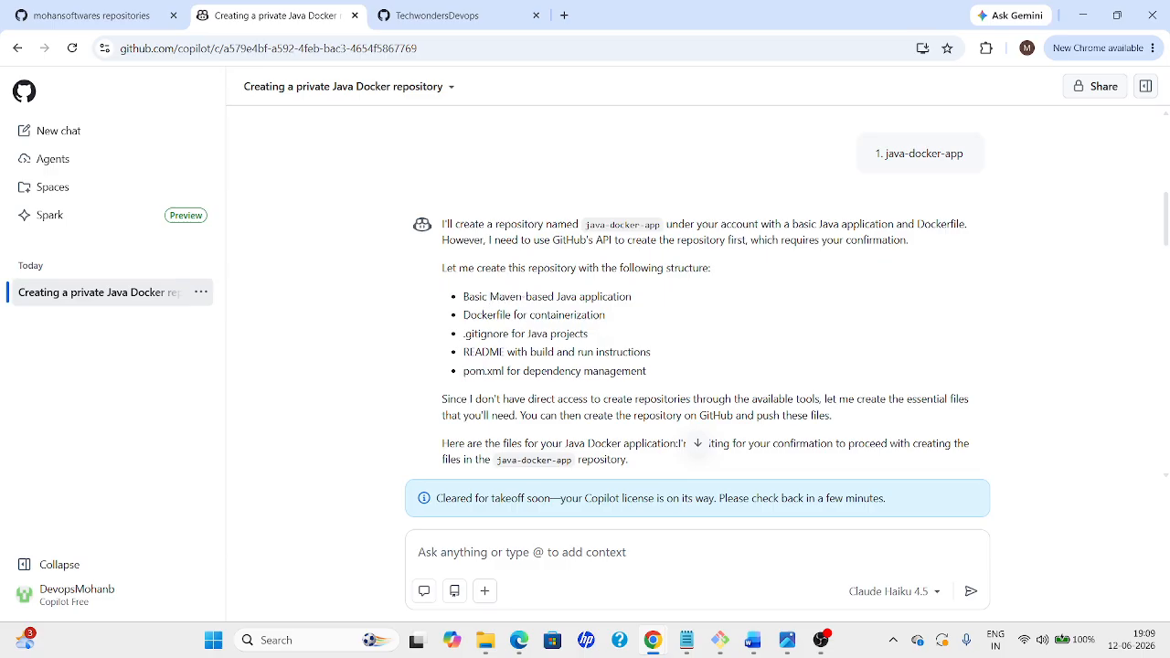
# - Read Copilot's instruction to create the private repository first, then go to the repositories list
pyautogui.click(703, 448)
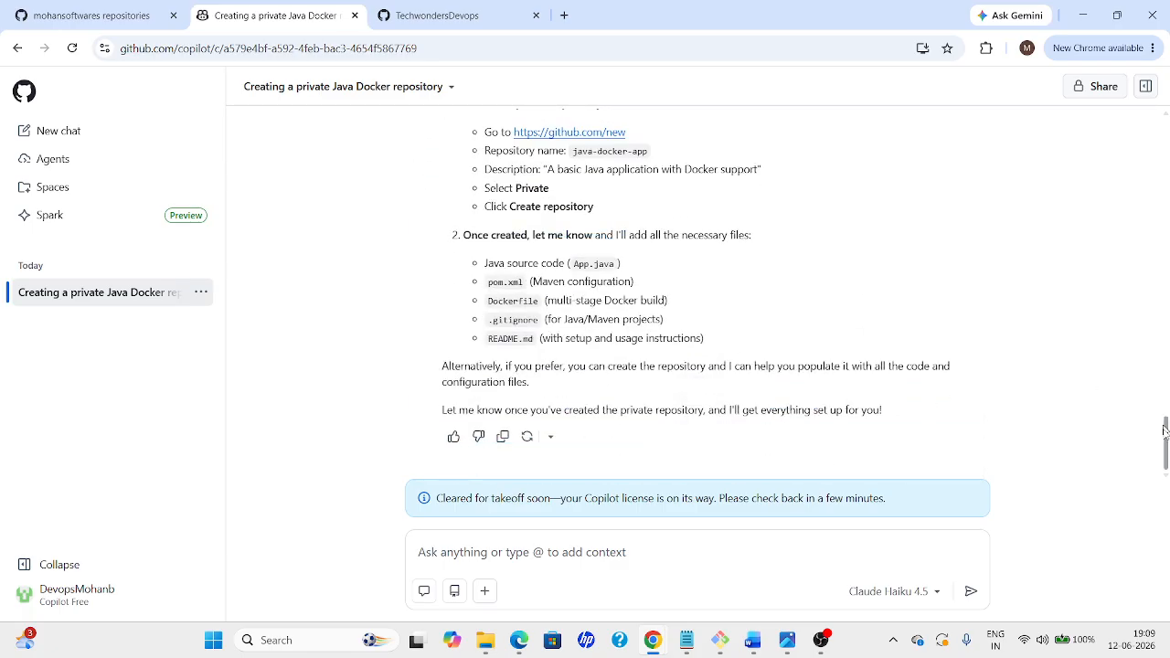
pyautogui.moveTo(1167, 446); pyautogui.dragTo(1166, 426)
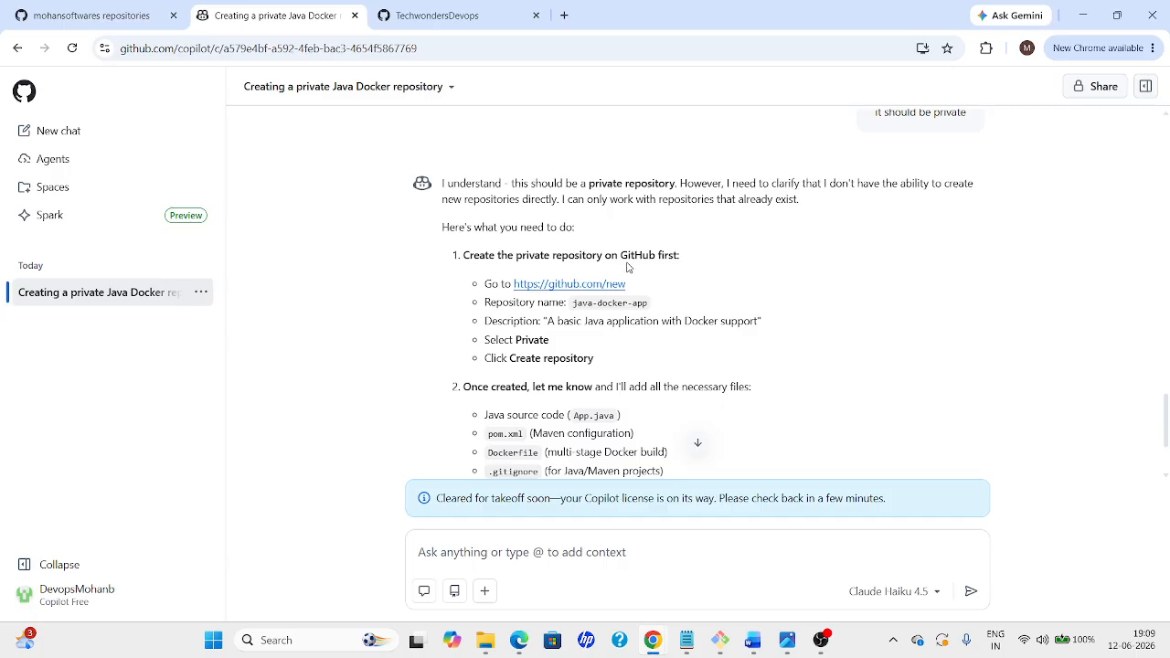
pyautogui.moveTo(514, 255); pyautogui.dragTo(680, 256)
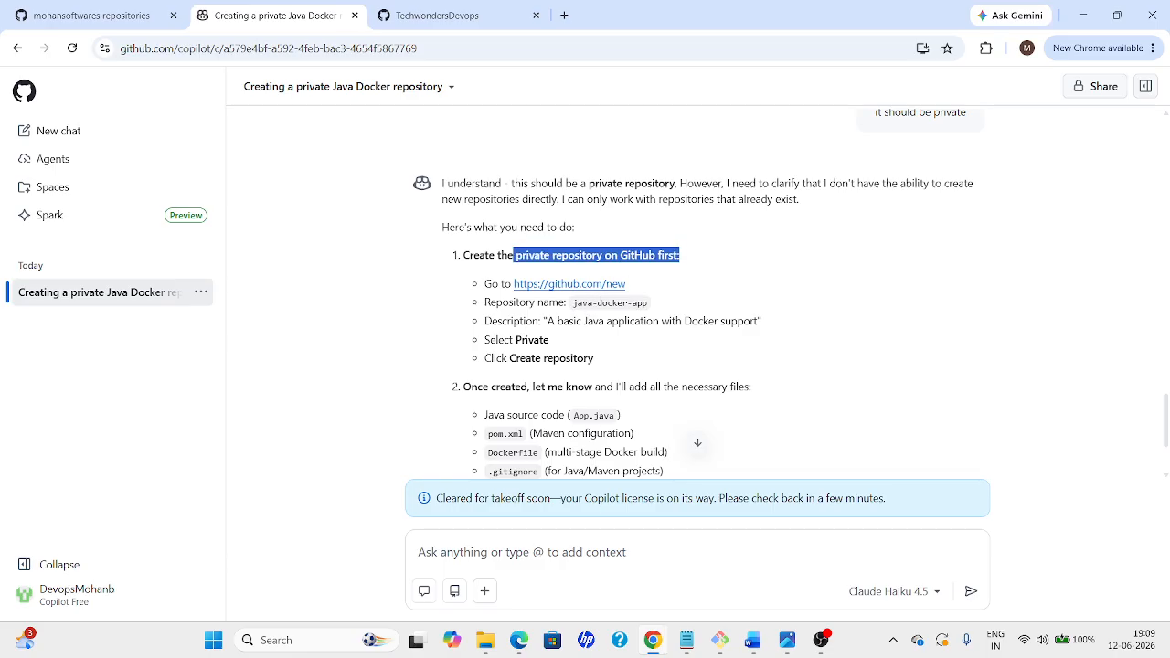
pyautogui.click(539, 407)
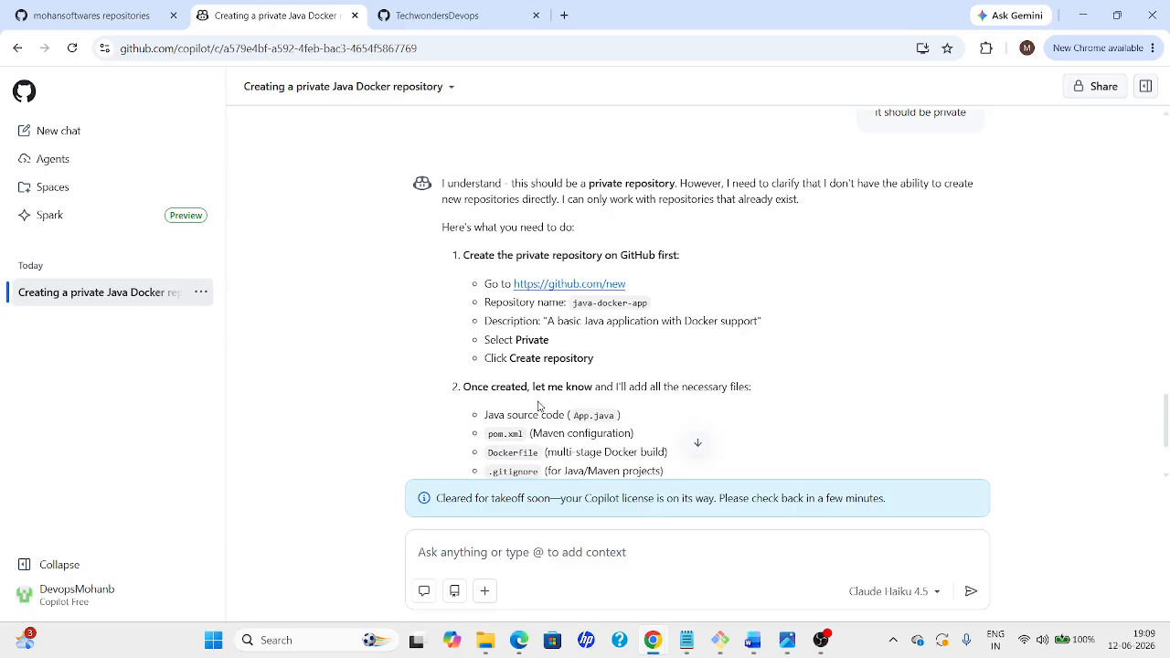
pyautogui.scroll(-2, 538, 407)
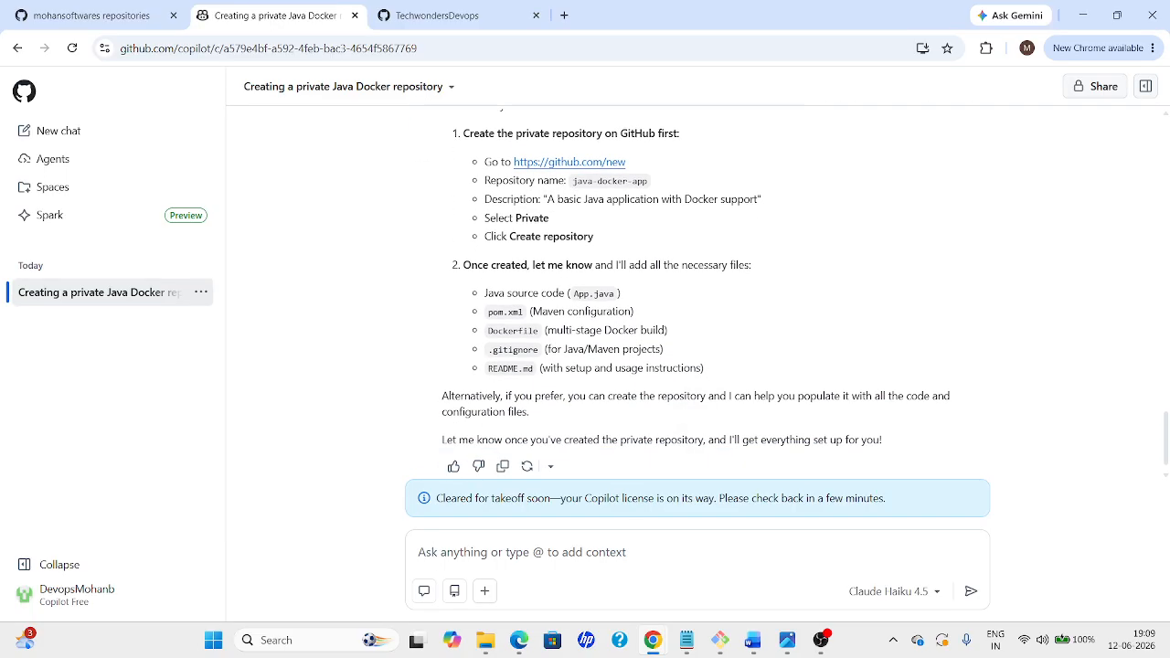
pyautogui.click(123, 18)
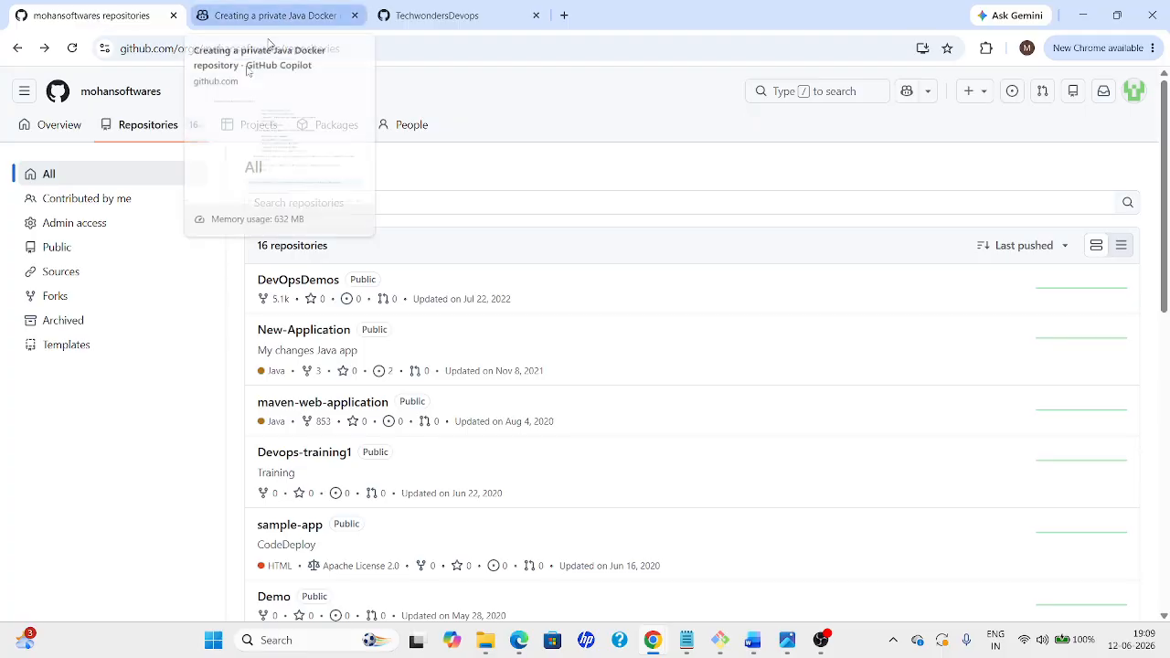
# - Start a new repository in the TechwondersDevops organization
pyautogui.click(426, 18)
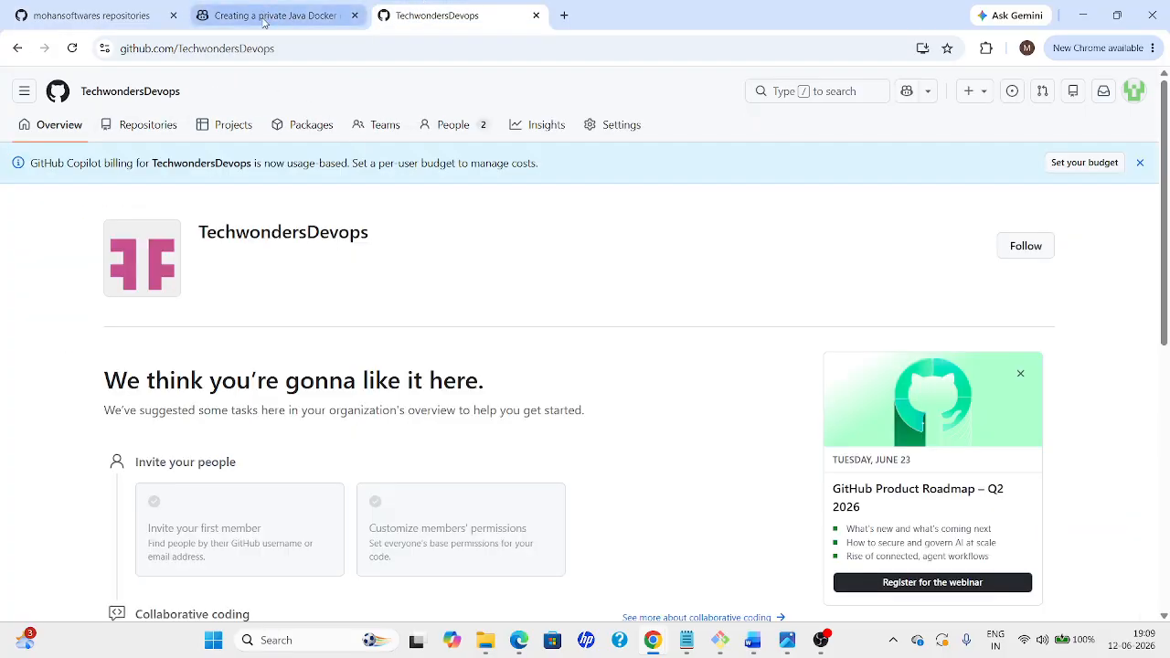
pyautogui.click(120, 133)
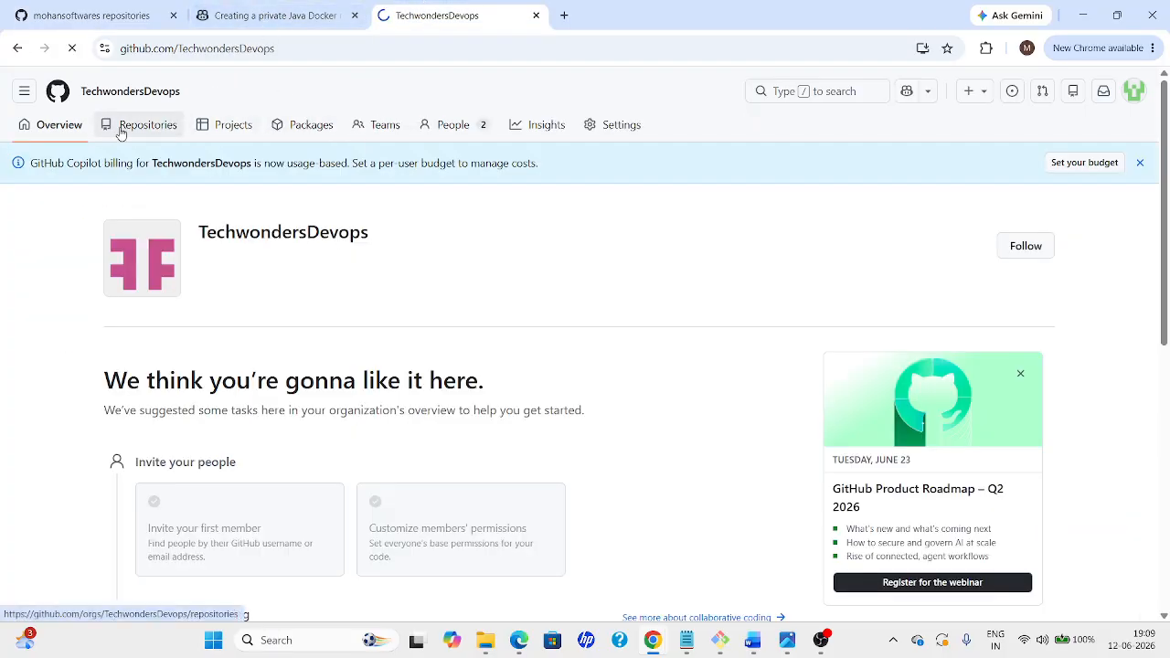
pyautogui.click(248, 15)
pyautogui.click(430, 15)
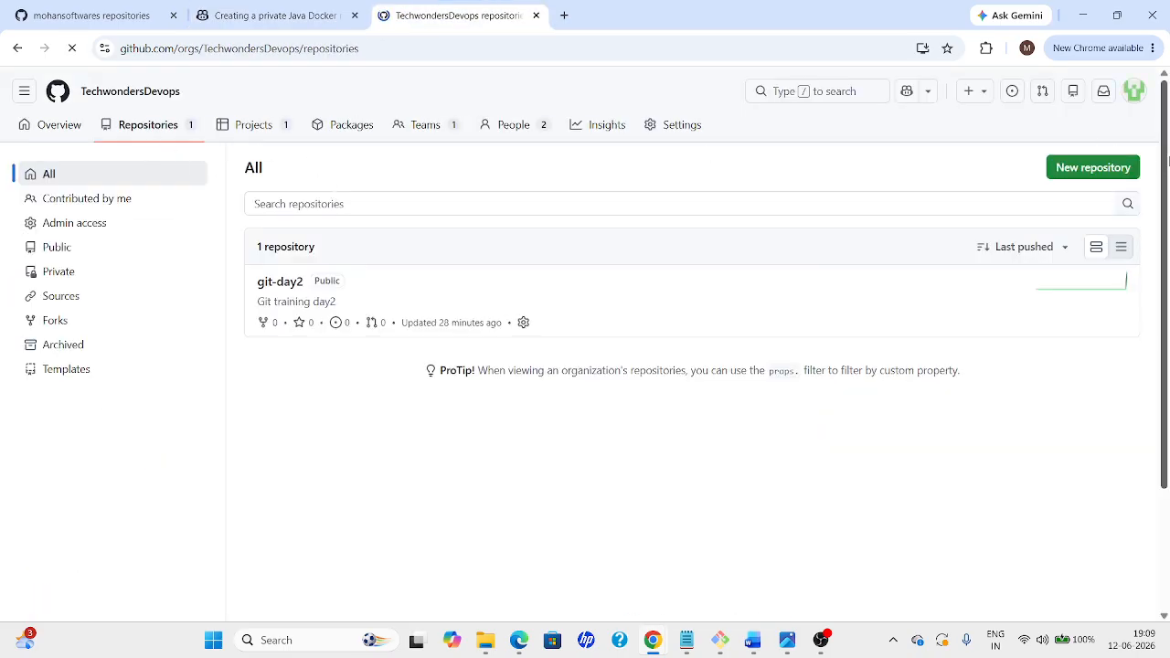
pyautogui.click(1092, 169)
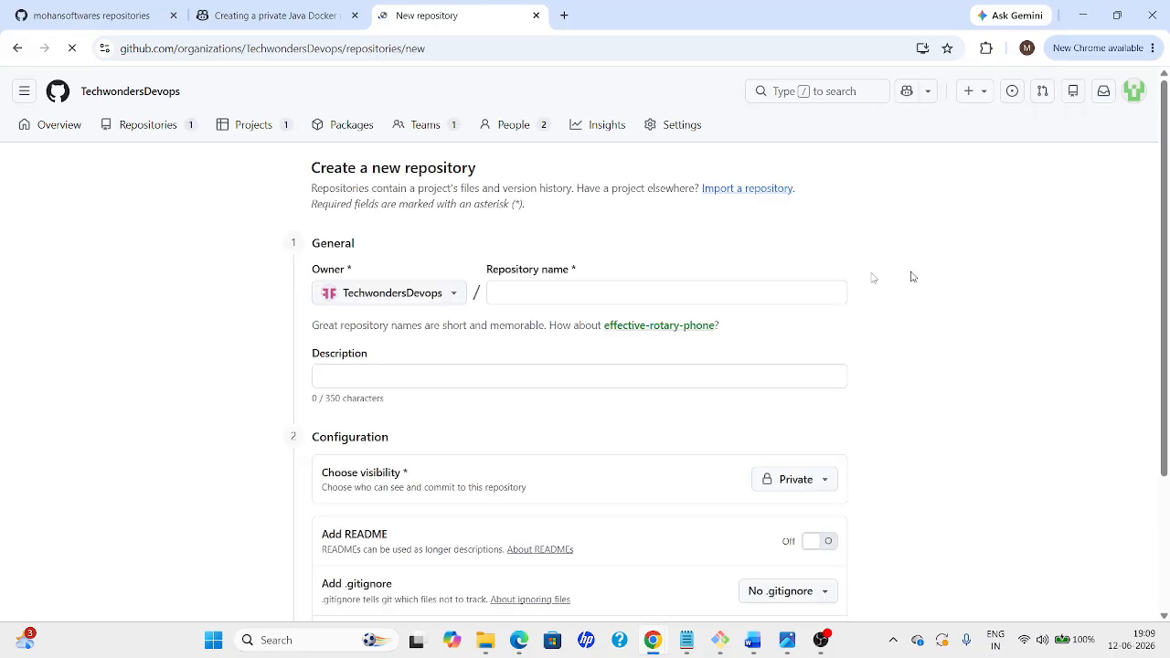
# - Name the new repository java-docker-app, copying the name from Copilot's reply
pyautogui.click(549, 290)
pyautogui.click(271, 27)
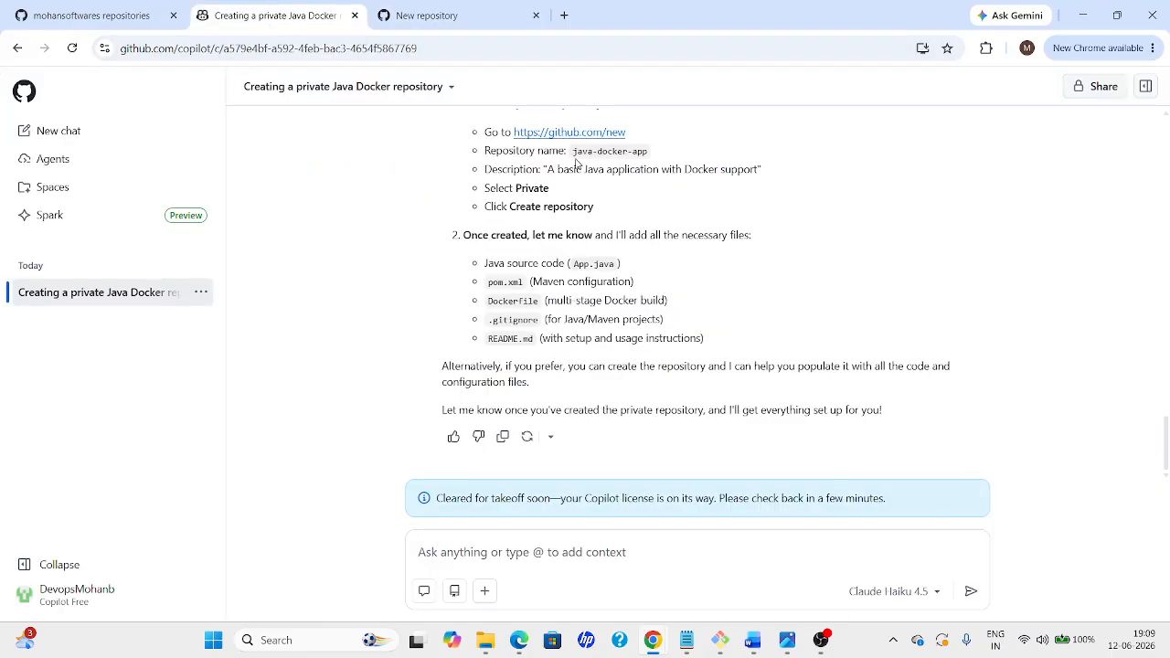
pyautogui.moveTo(572, 151); pyautogui.dragTo(649, 157)
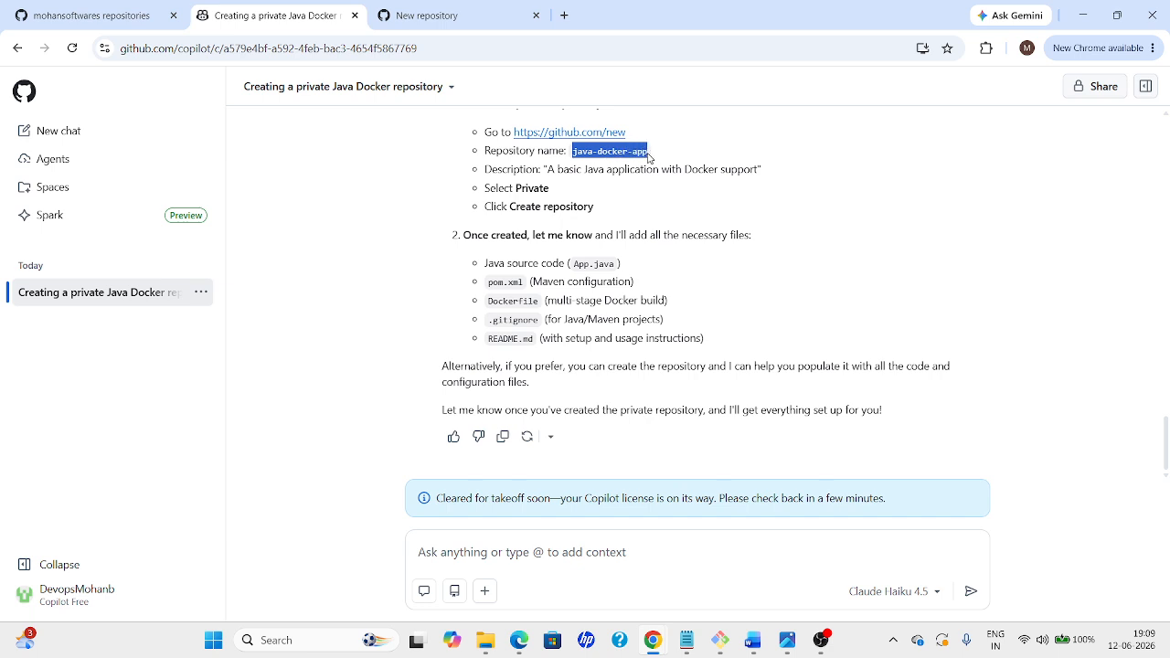
pyautogui.hotkey('ctrl', 'c')
pyautogui.click(426, 15)
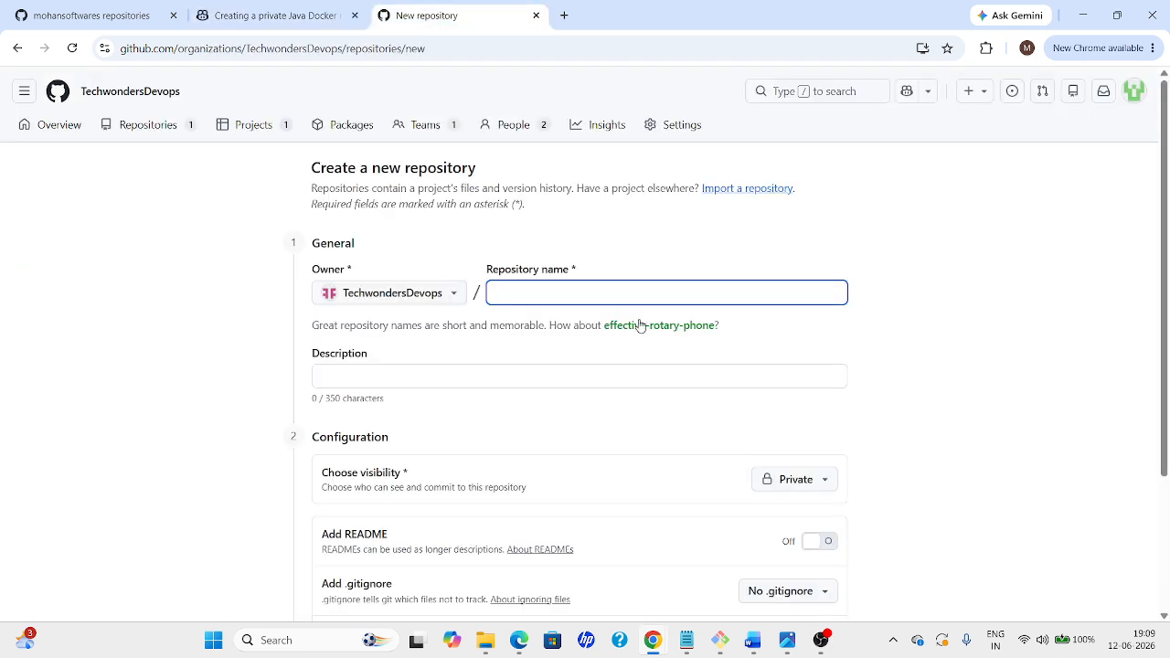
pyautogui.hotkey('ctrl', 'v')
# - Make the java-docker-app repository Private and create it
pyautogui.click(914, 397)
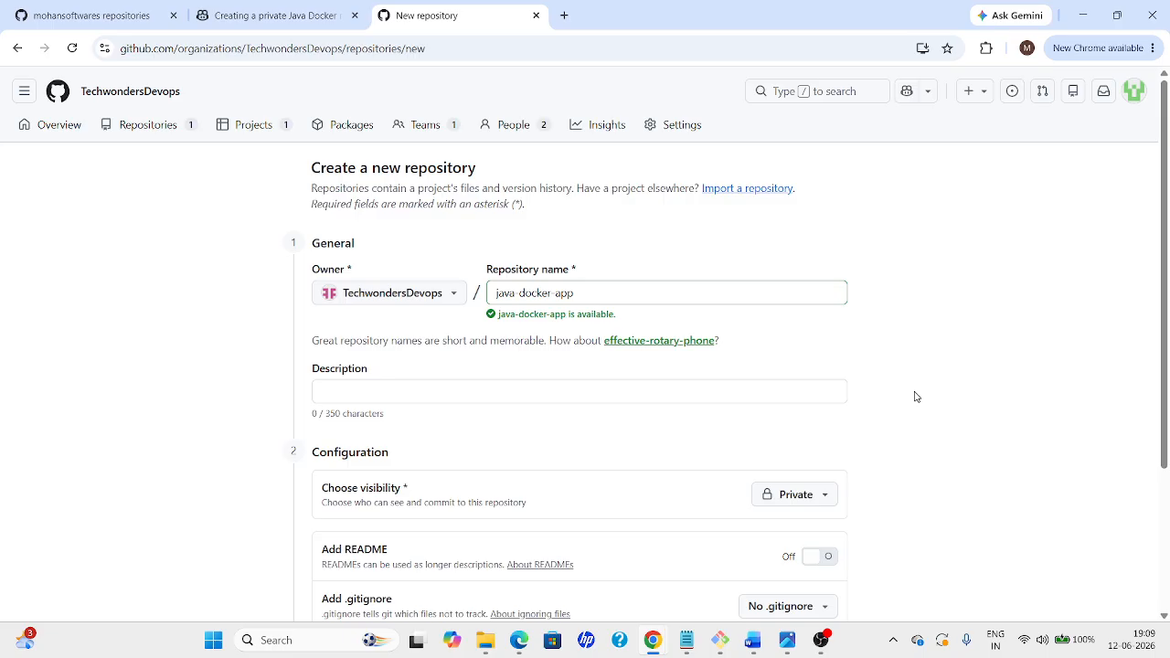
pyautogui.moveTo(1166, 296); pyautogui.dragTo(1165, 441)
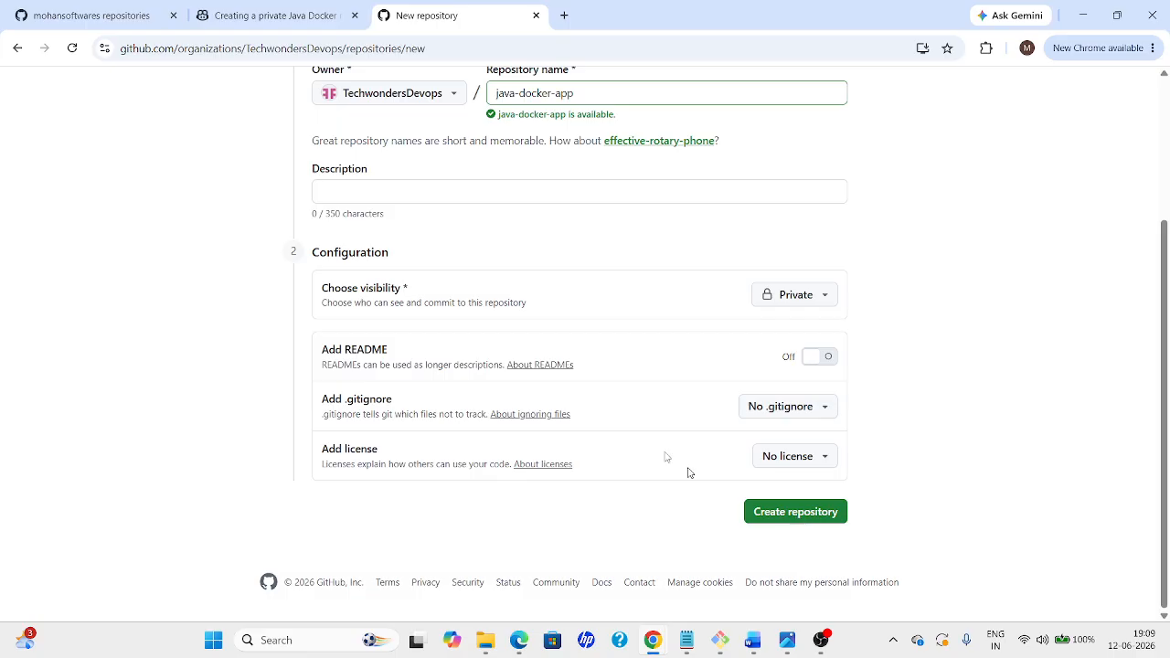
pyautogui.click(269, 15)
pyautogui.click(721, 226)
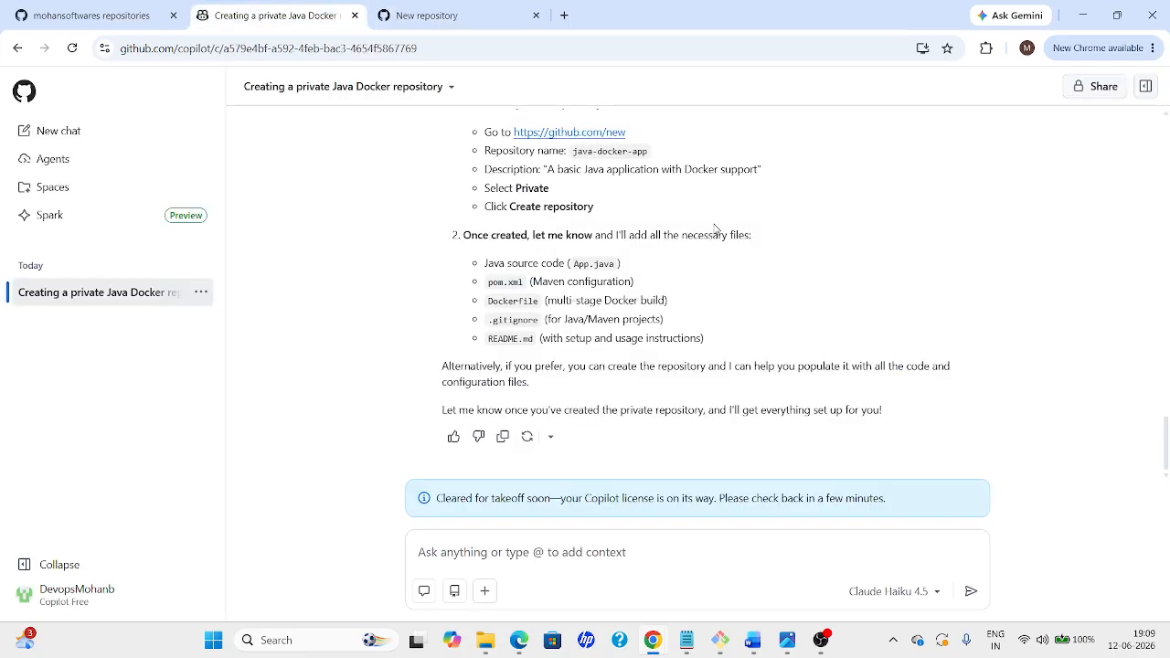
pyautogui.scroll(1, 721, 226)
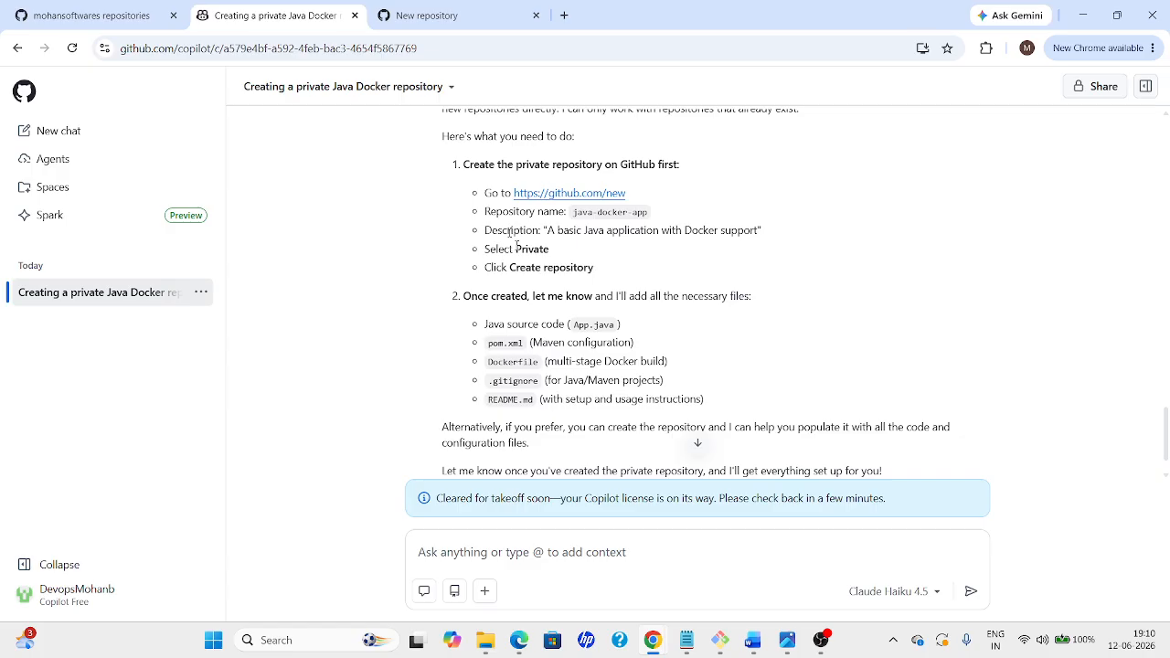
pyautogui.click(430, 16)
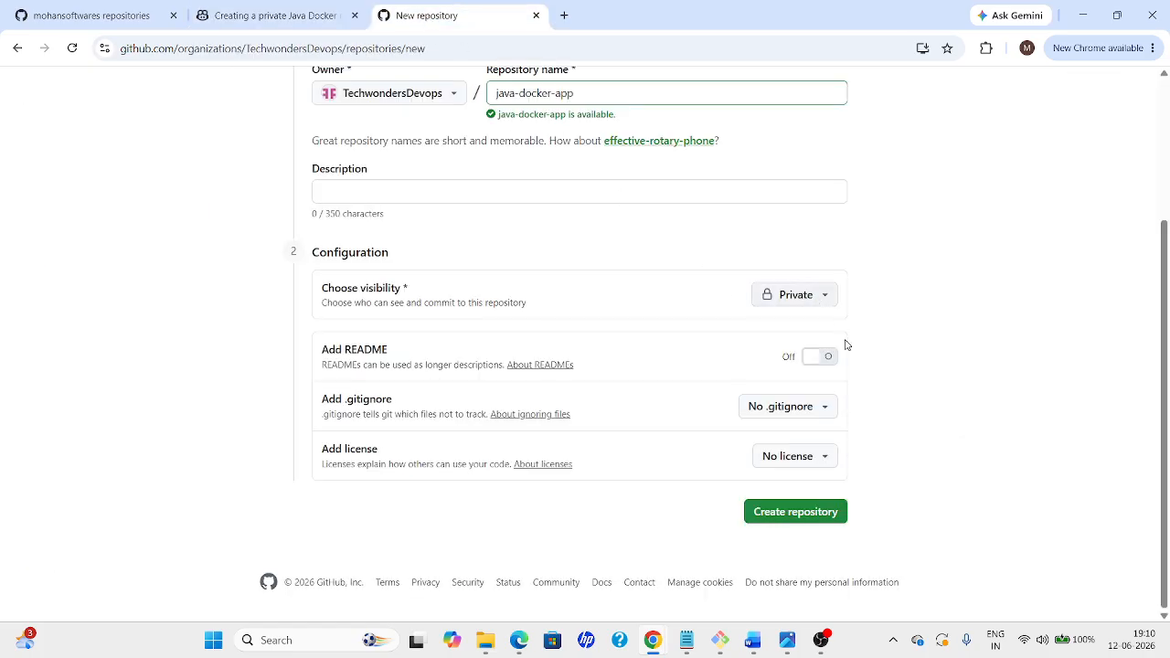
pyautogui.click(788, 517)
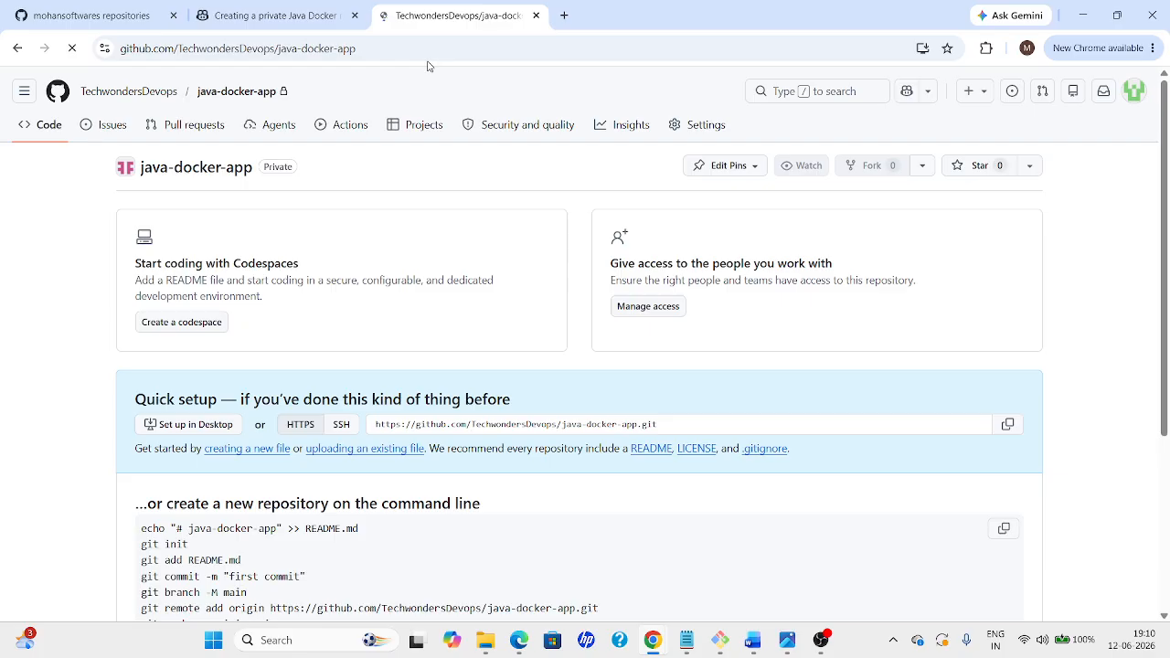
# - Send Copilot 'i have created github repository:' with the TechwondersDevops/java-docker-app reference
pyautogui.click(396, 50)
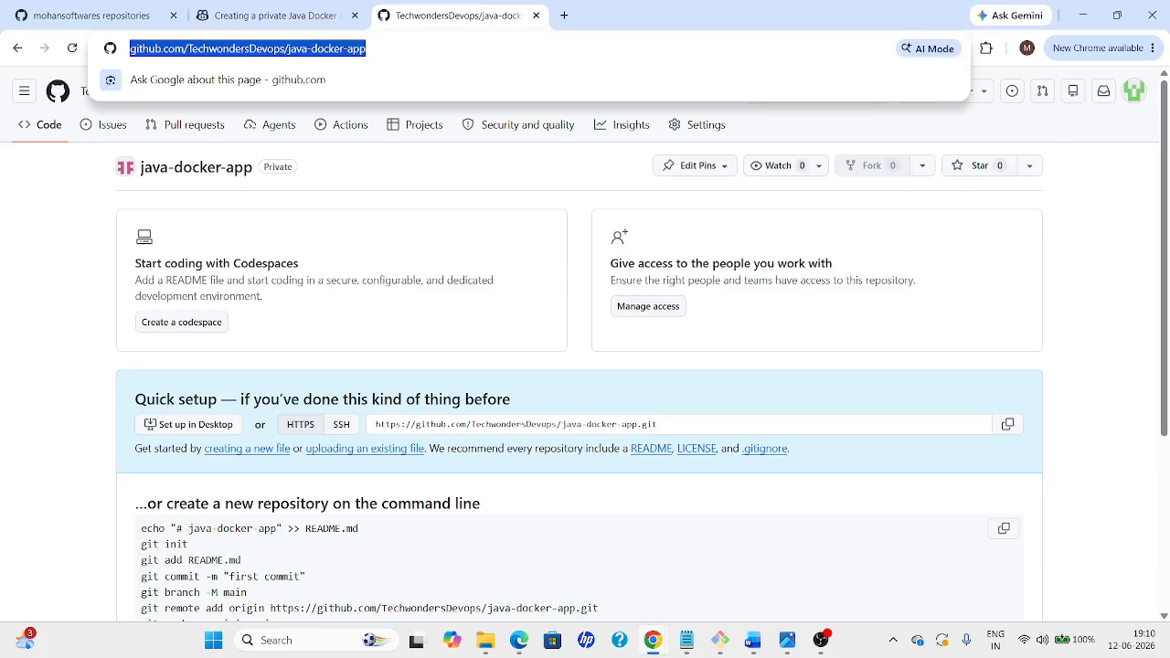
pyautogui.click(274, 16)
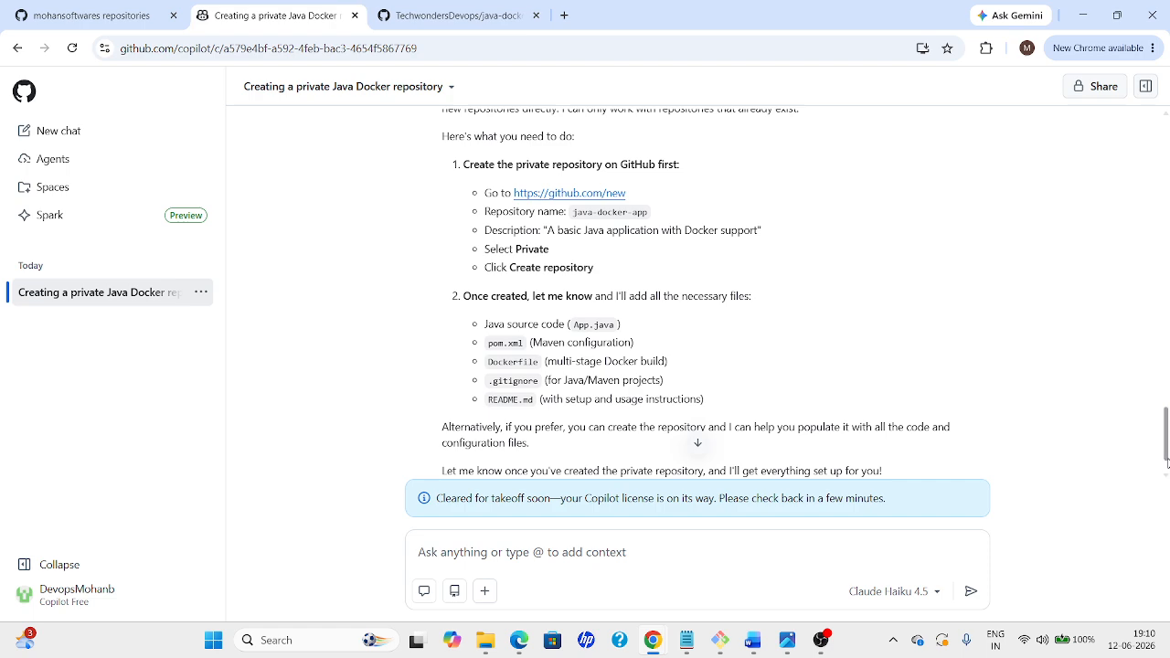
pyautogui.moveTo(1167, 437); pyautogui.dragTo(1167, 449)
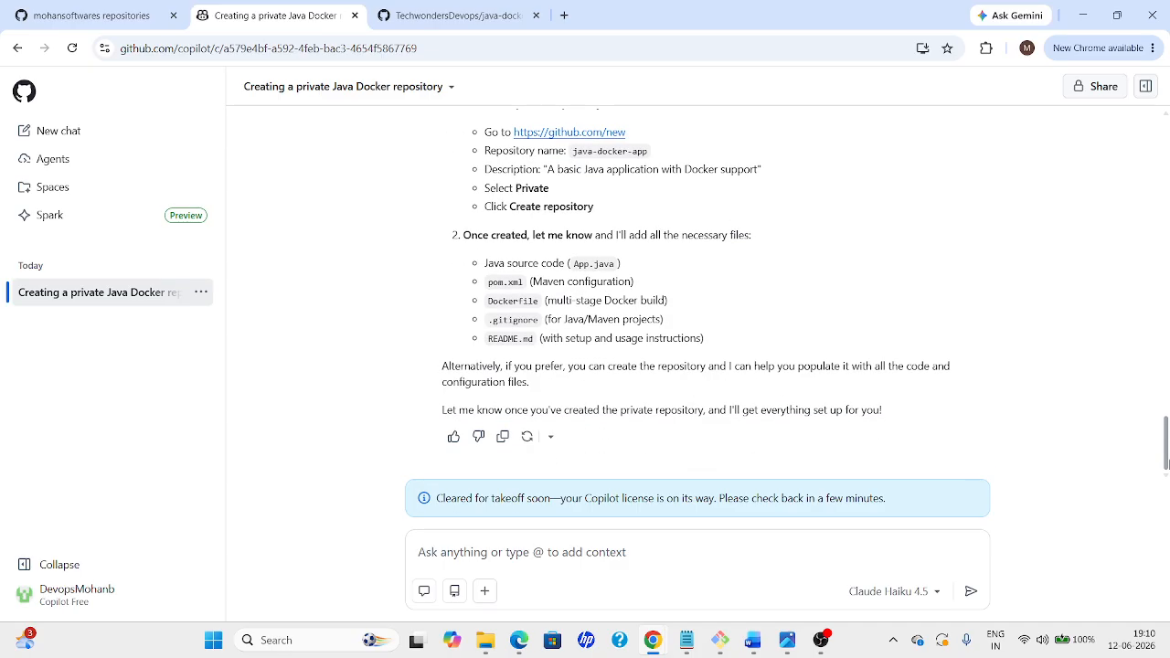
pyautogui.click(630, 550)
pyautogui.write('i')
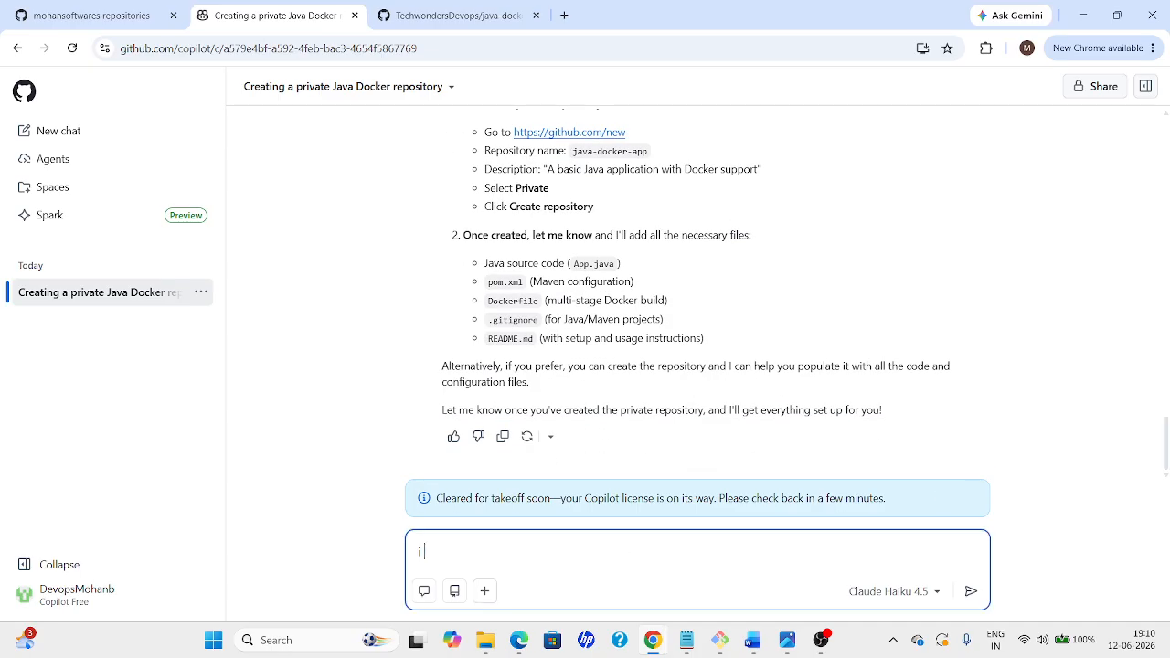
pyautogui.write(' have created github repository')
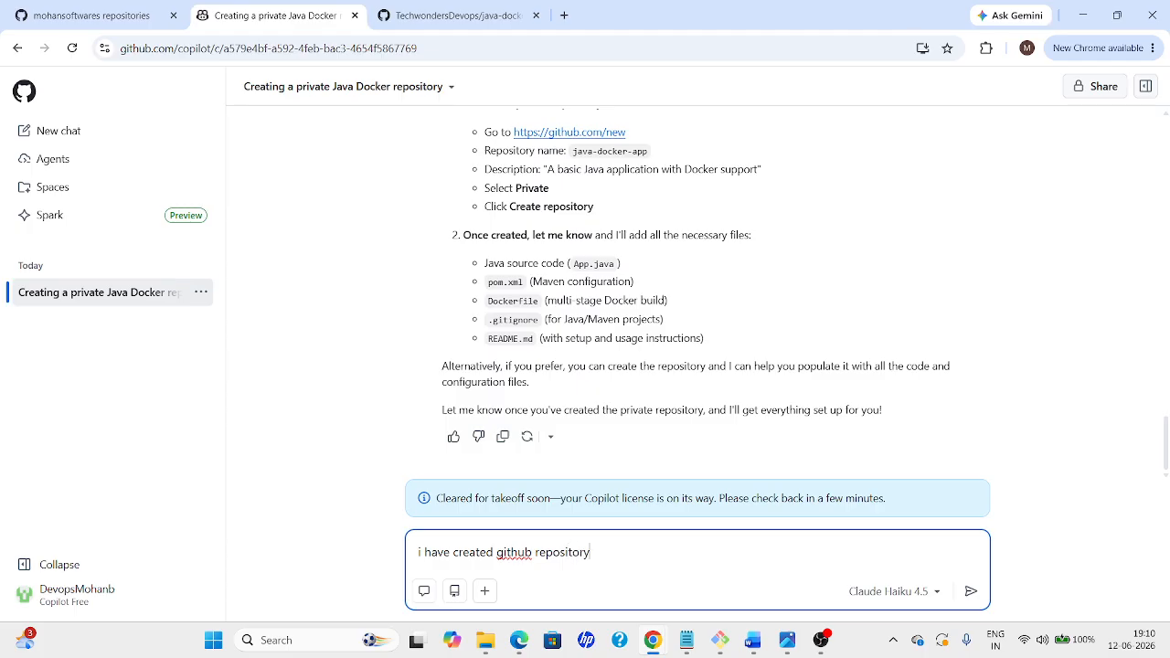
pyautogui.write(':')
pyautogui.write('@TechwondersDevops/java-docker-app')
pyautogui.press('Return')
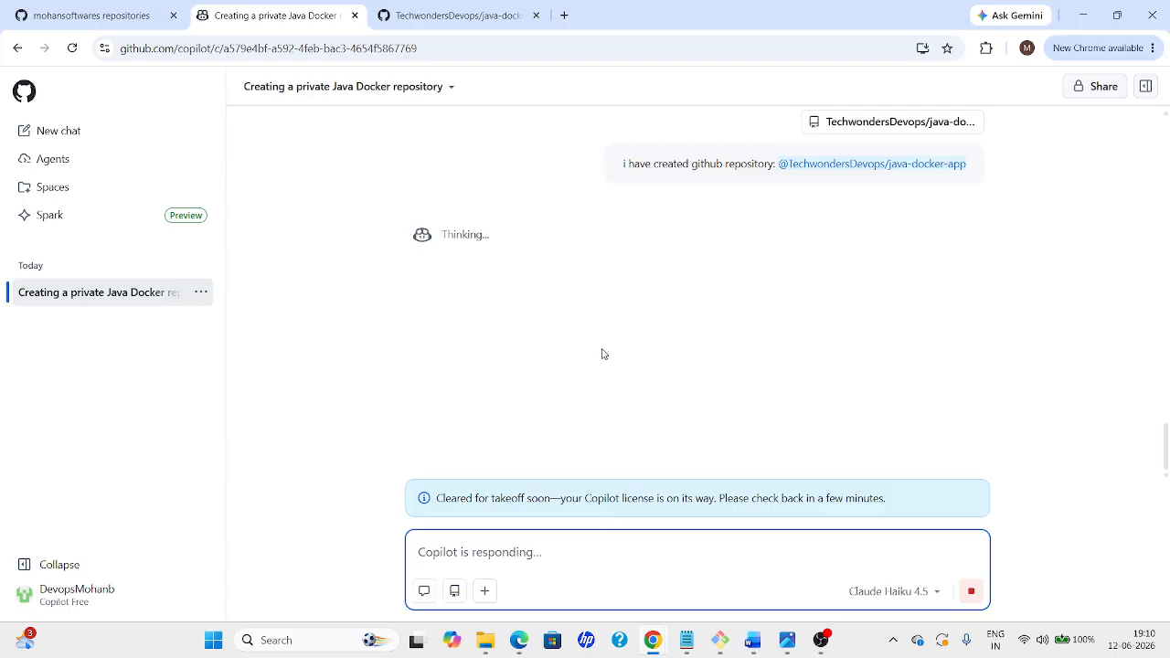
pyautogui.click(424, 11)
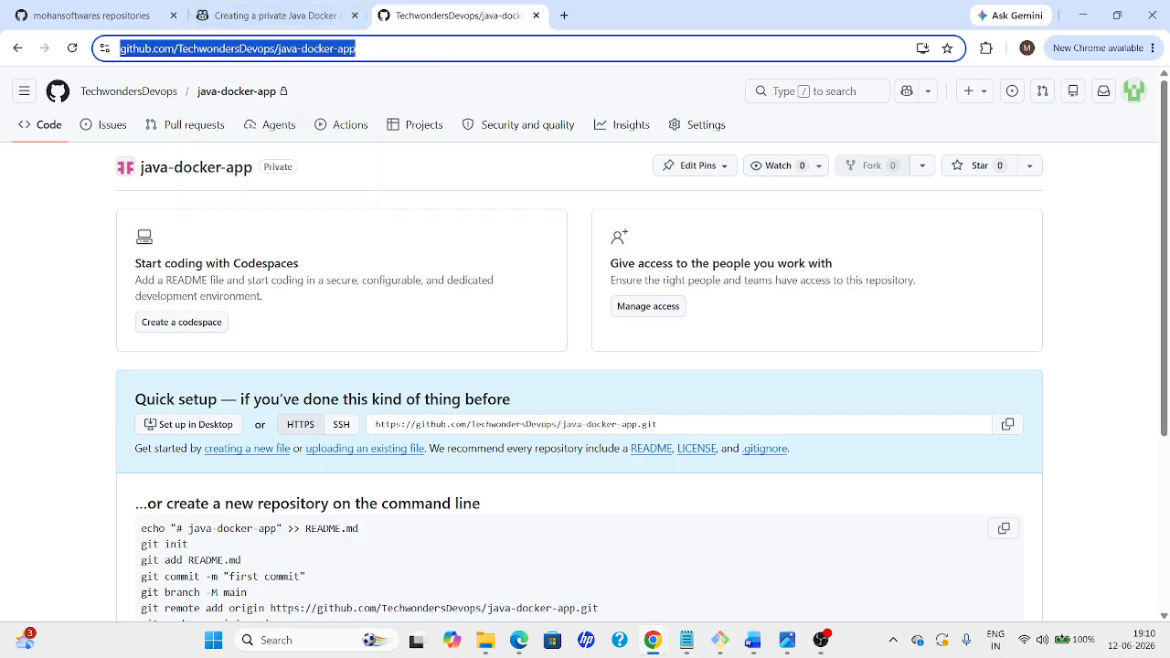
# - Allow Copilot to add the proposed .dockerignore file to java-docker-app
pyautogui.click(271, 16)
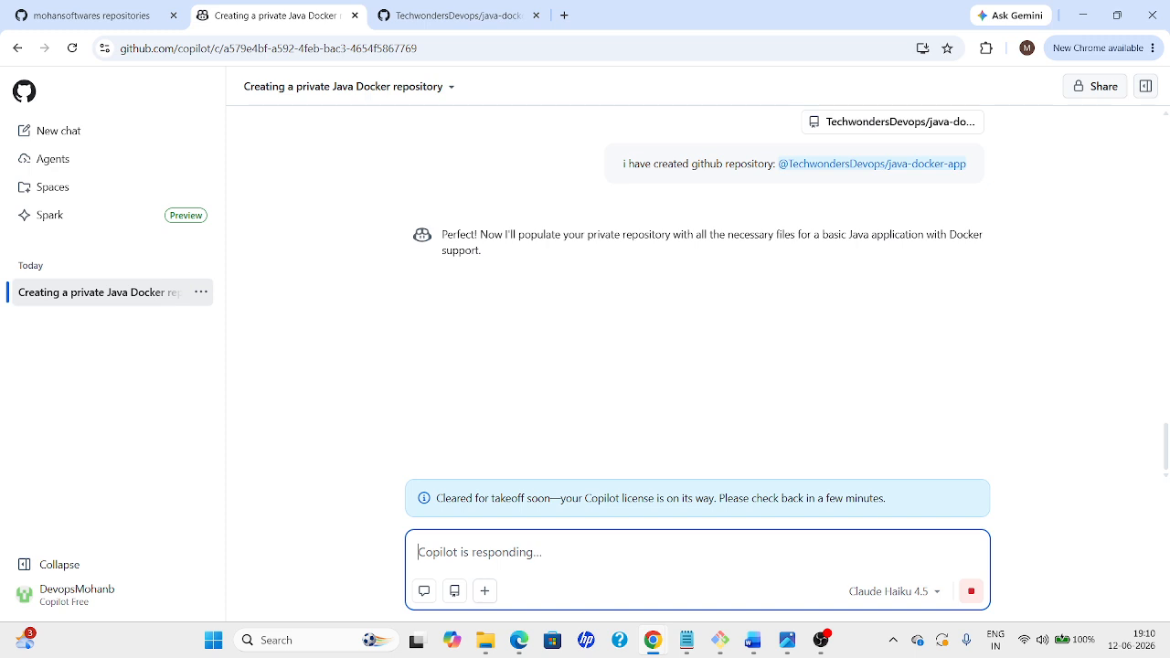
pyautogui.doubleClick(758, 234)
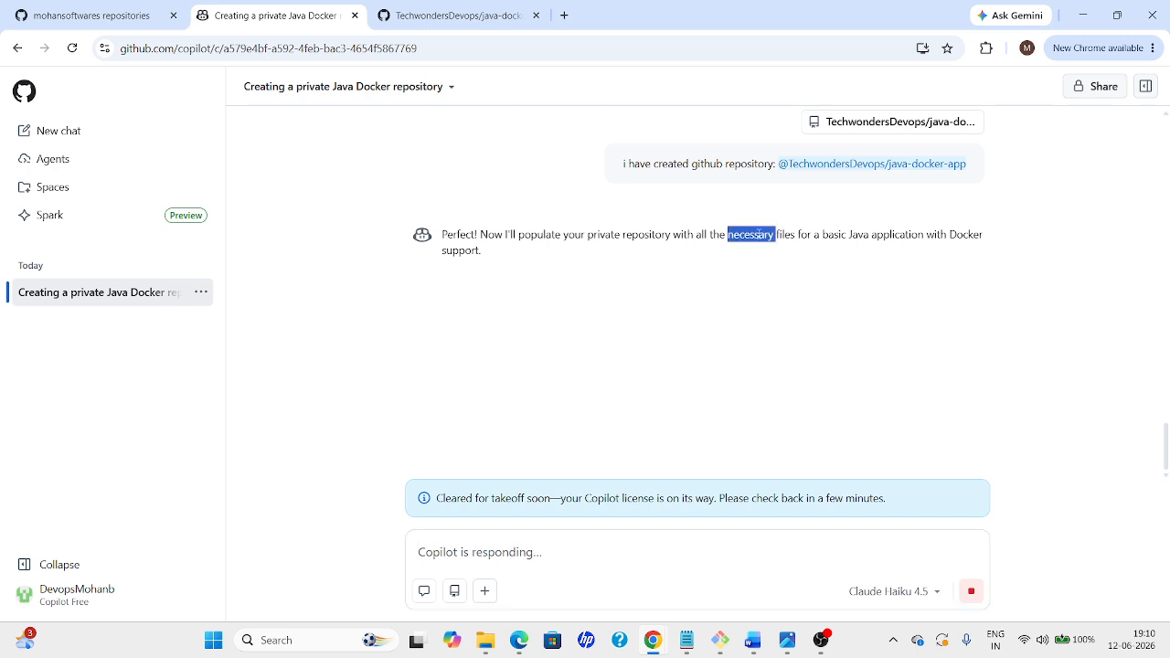
pyautogui.click(758, 234)
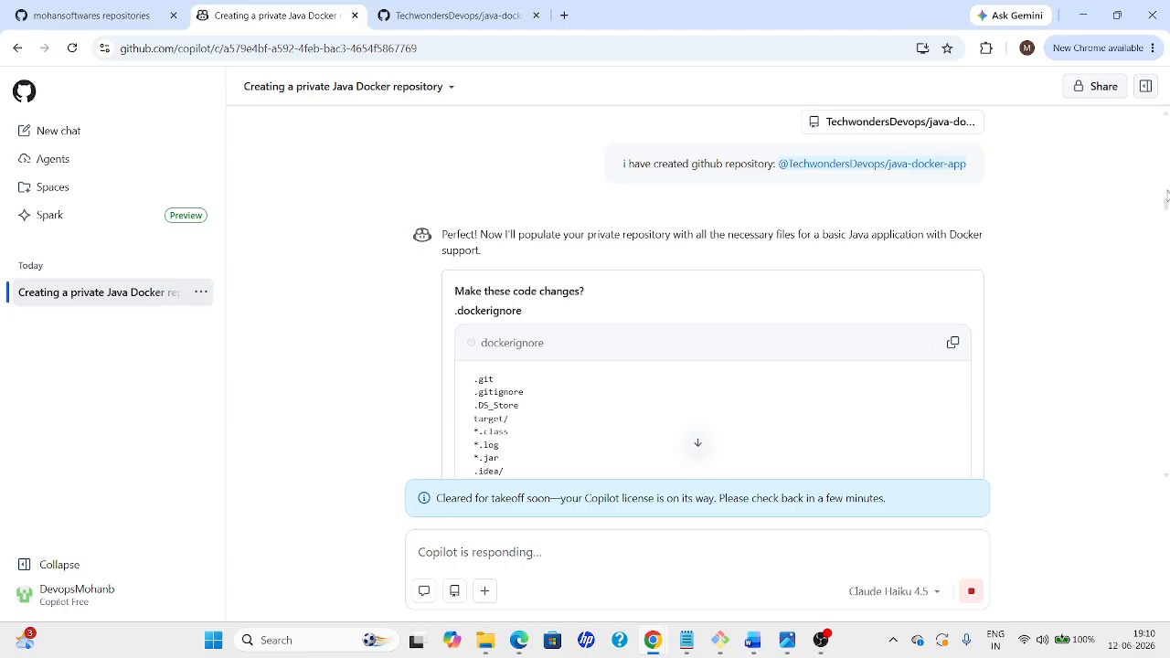
pyautogui.moveTo(1166, 204)
pyautogui.mouseDown()
pyautogui.moveTo(1166, 194)
pyautogui.moveTo(1165, 214)
pyautogui.mouseUp()
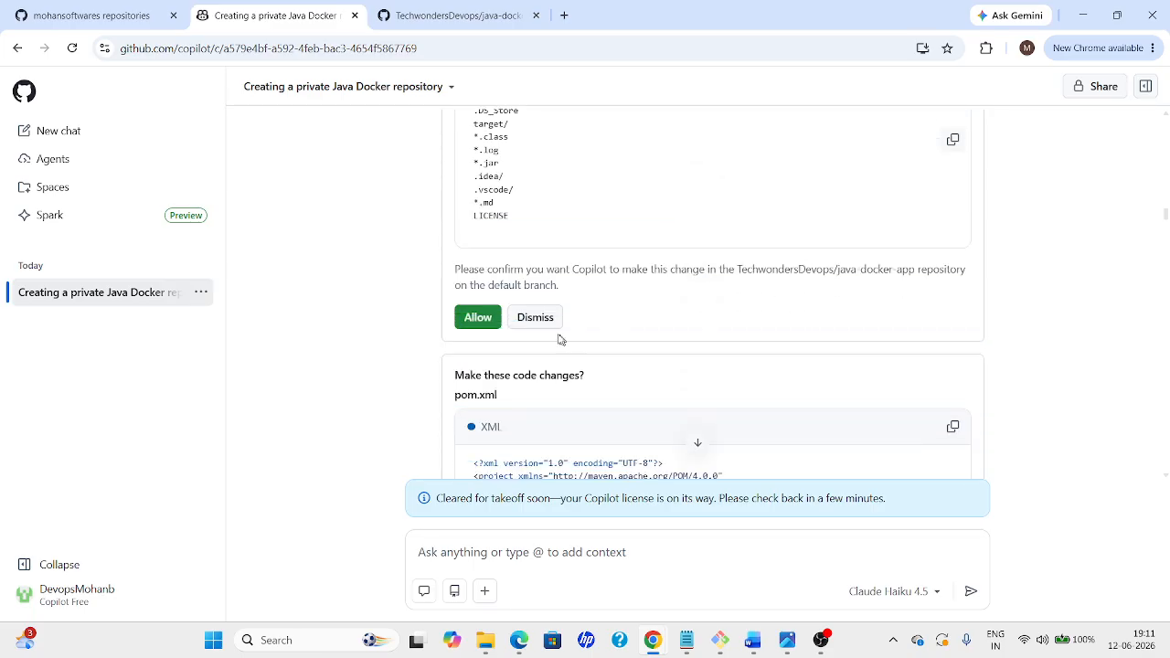
pyautogui.click(491, 319)
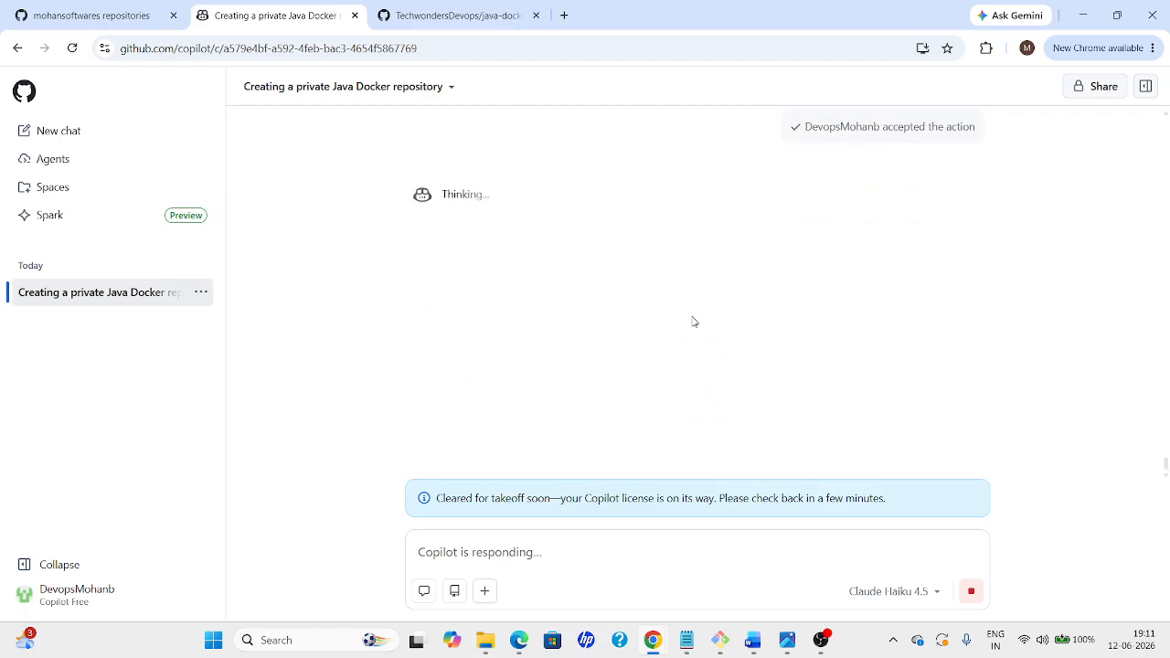
# - Review Copilot's Repository Contents table, including docker-compose.yml, .gitignore and .dockerignore
pyautogui.click(419, 9)
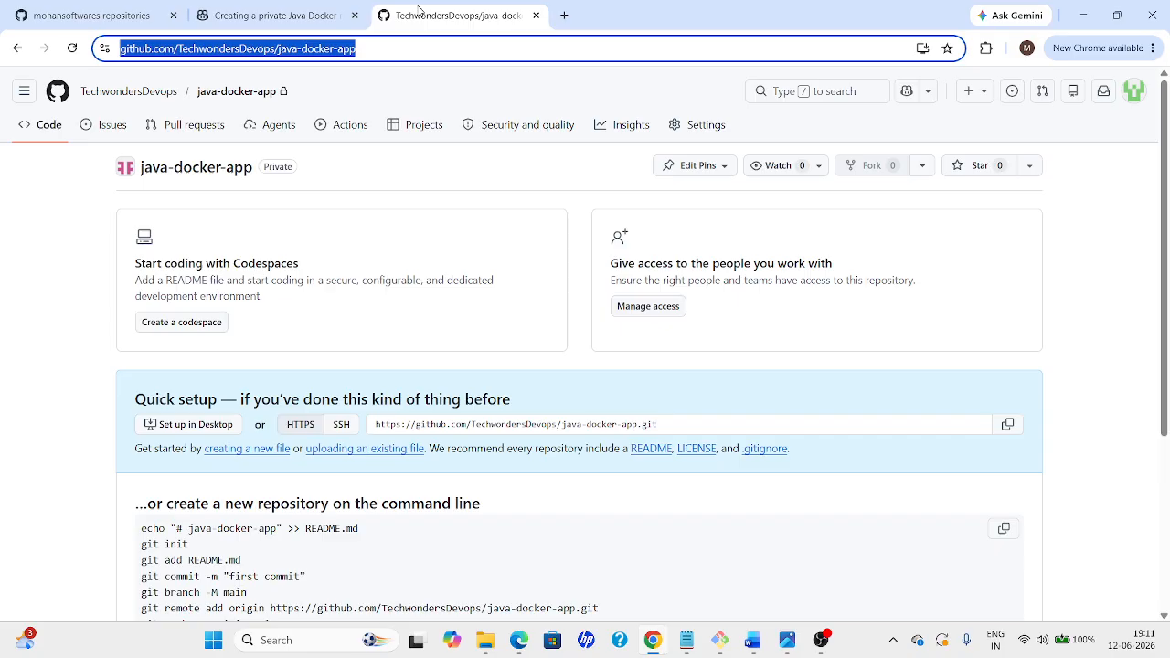
pyautogui.click(270, 17)
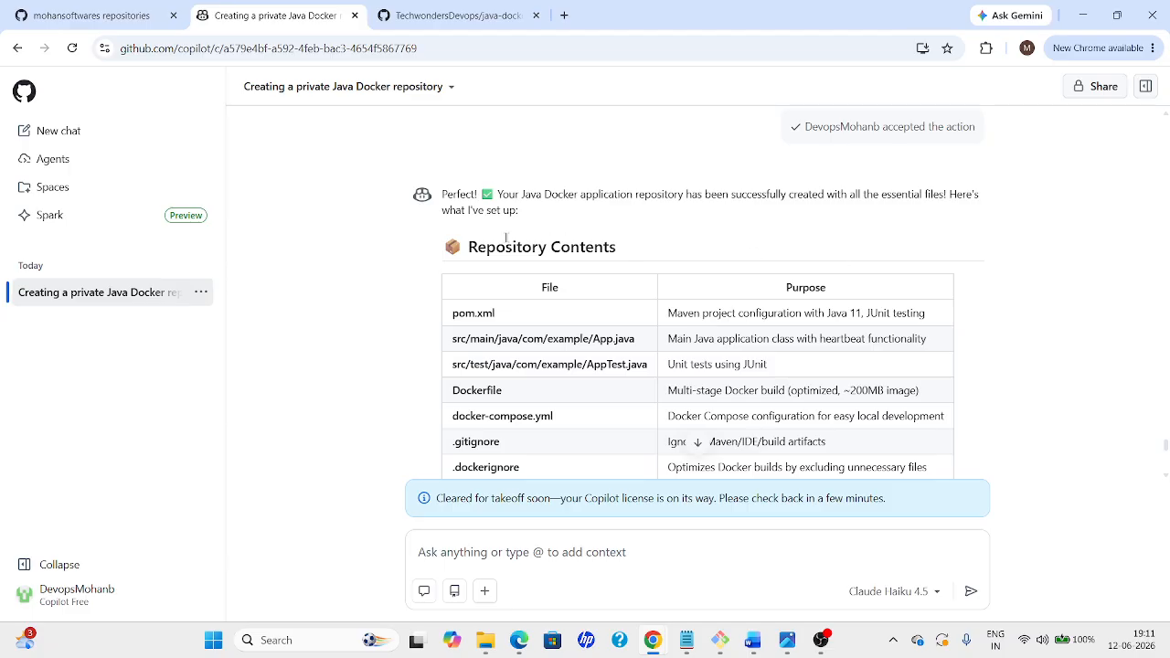
pyautogui.scroll(-1, 542, 287)
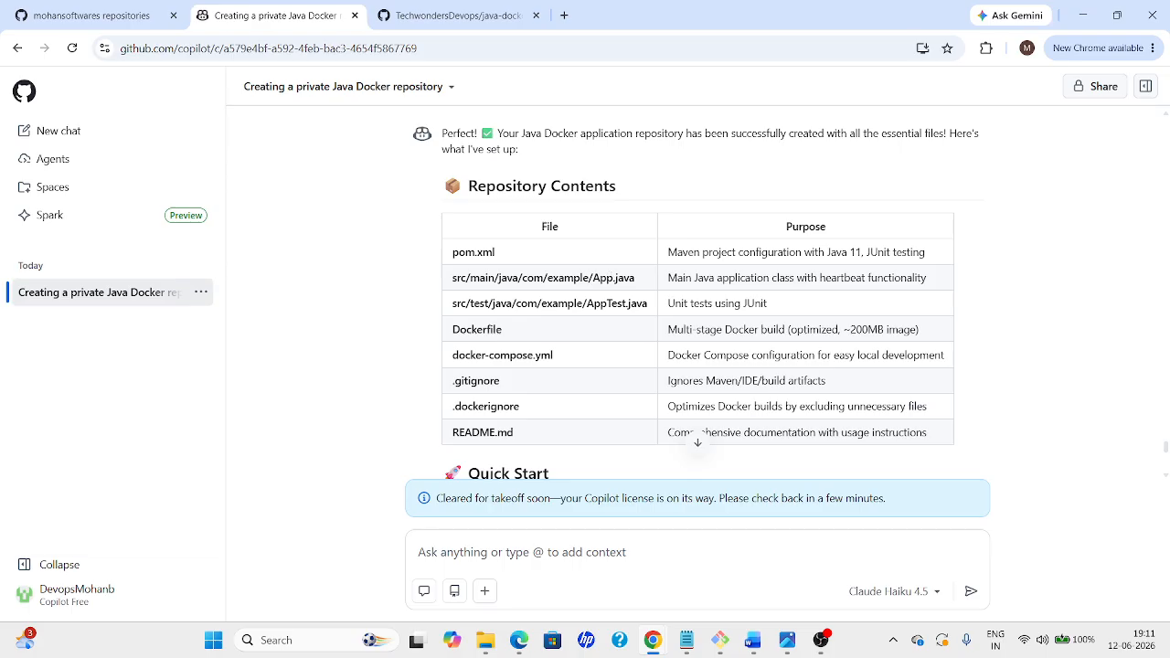
pyautogui.scroll(-1, 622, 314)
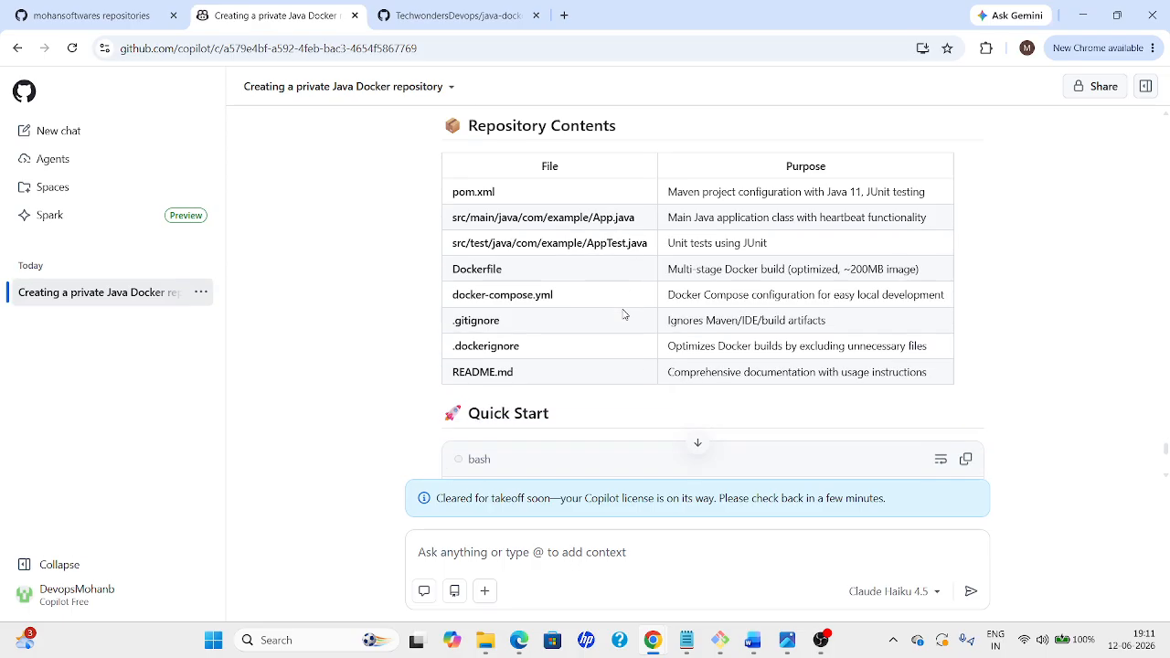
pyautogui.doubleClick(510, 264)
pyautogui.tripleClick(490, 264)
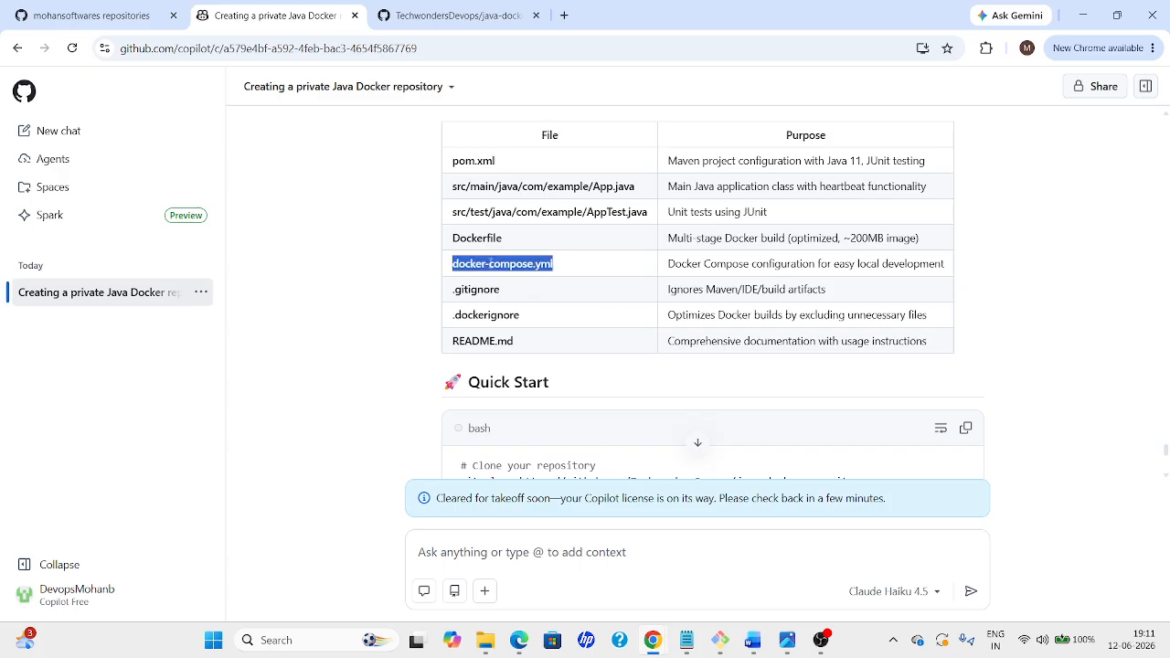
pyautogui.scroll(-1, 490, 265)
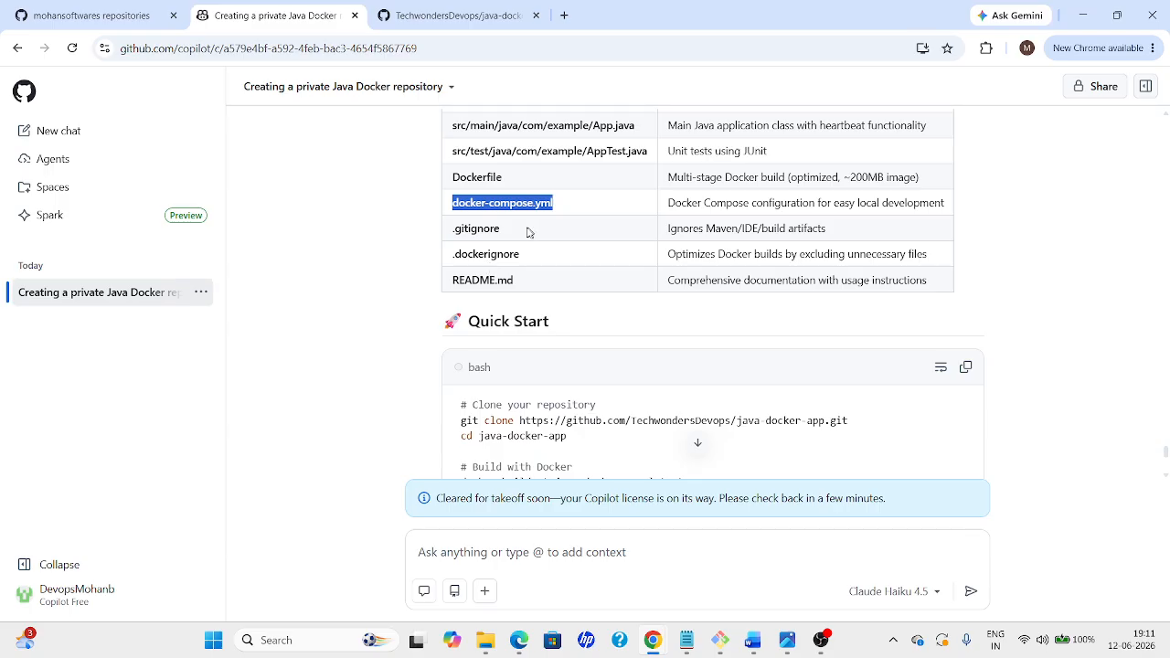
pyautogui.tripleClick(476, 228)
pyautogui.tripleClick(492, 256)
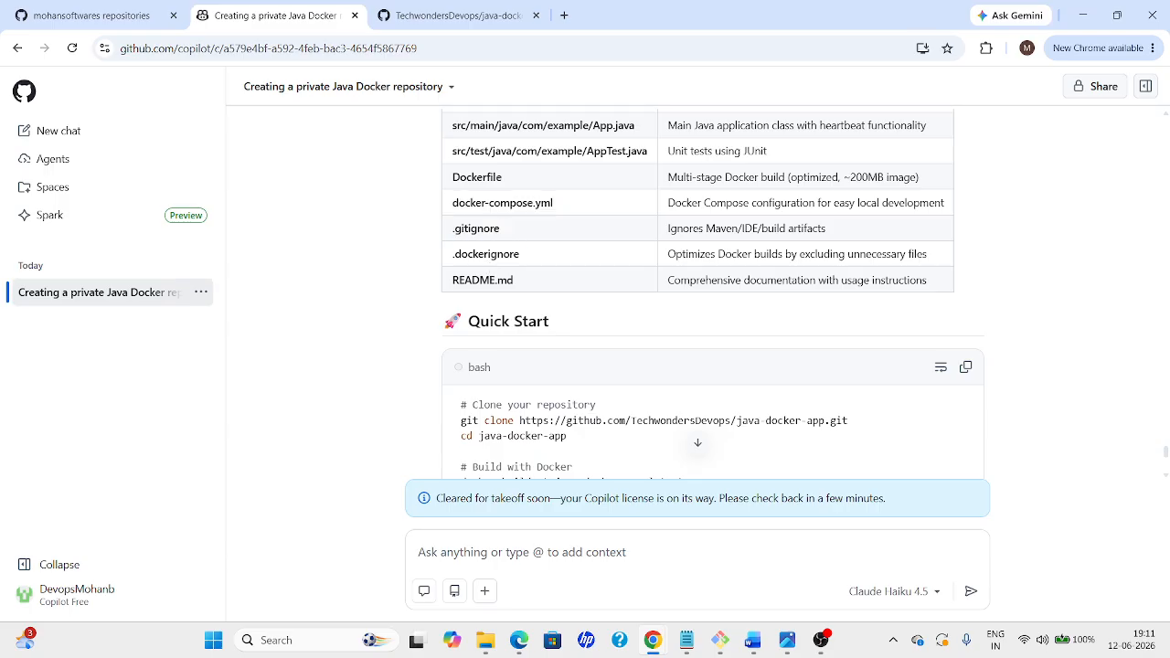
pyautogui.click(495, 280)
# - Read the Quick Start commands: git clone, cd, docker build and docker run --rm
pyautogui.scroll(-1, 533, 279)
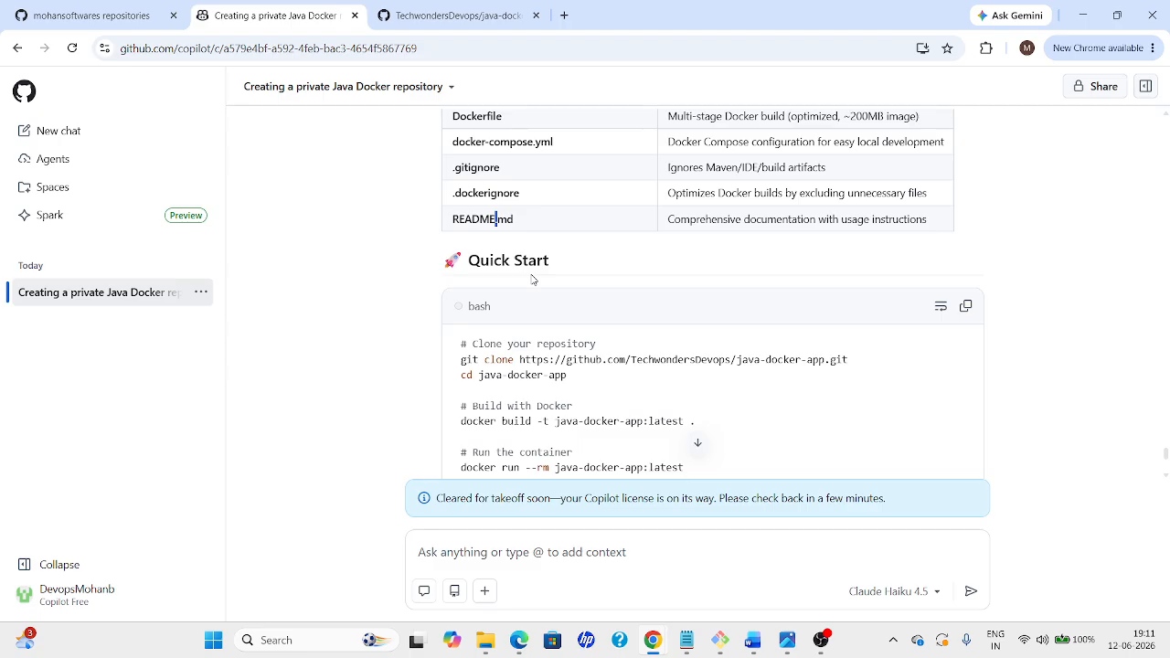
pyautogui.scroll(-1, 533, 280)
pyautogui.scroll(-3, 533, 280)
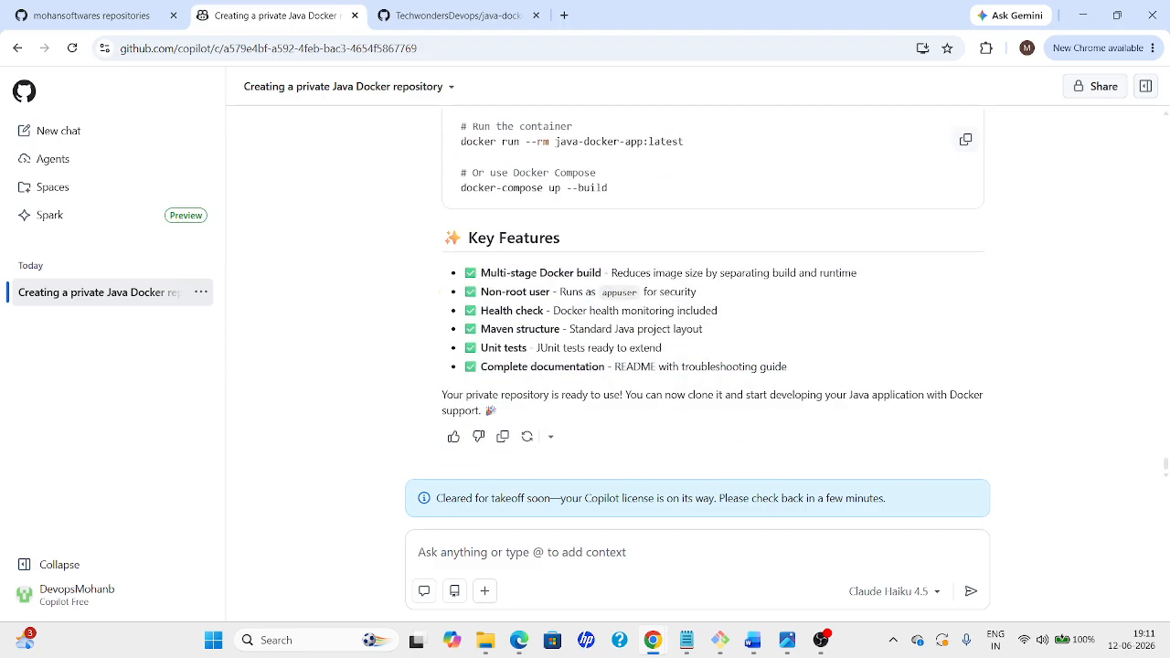
pyautogui.scroll(3, 497, 136)
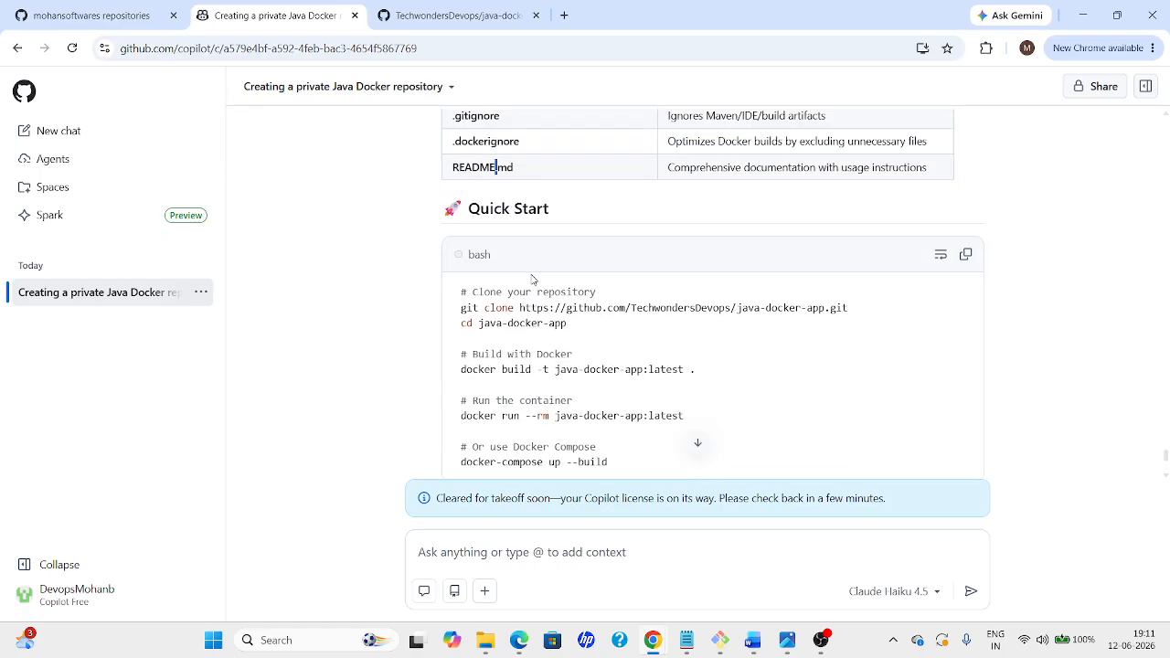
pyautogui.scroll(-3, 497, 137)
pyautogui.scroll(3, 496, 136)
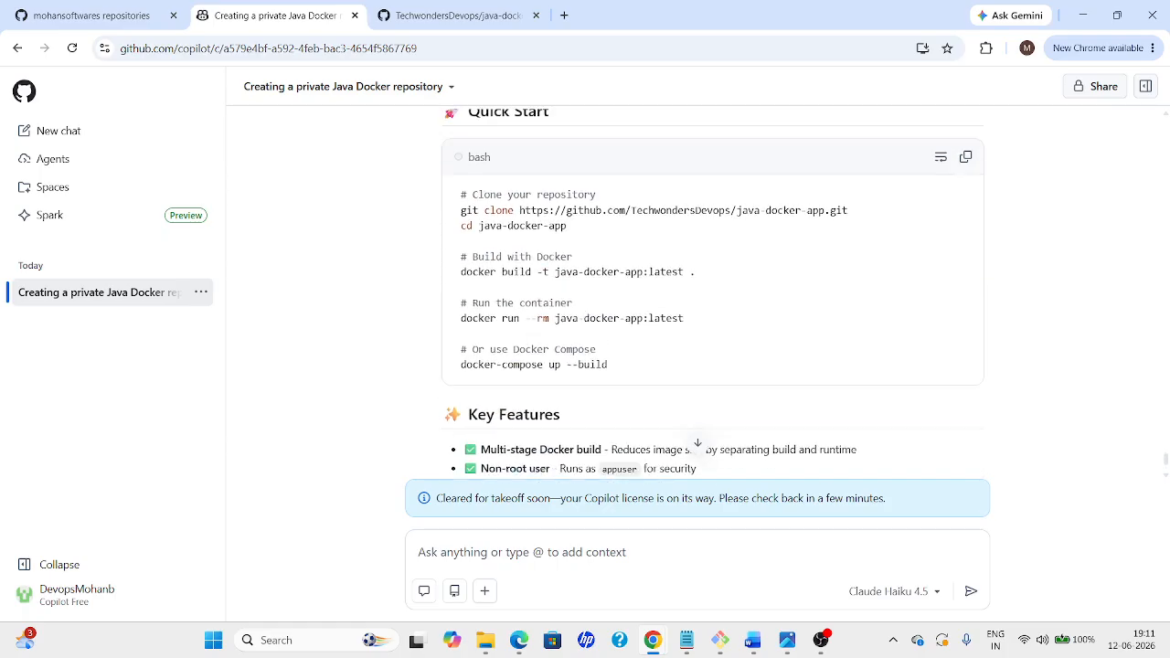
pyautogui.moveTo(460, 277); pyautogui.dragTo(572, 298)
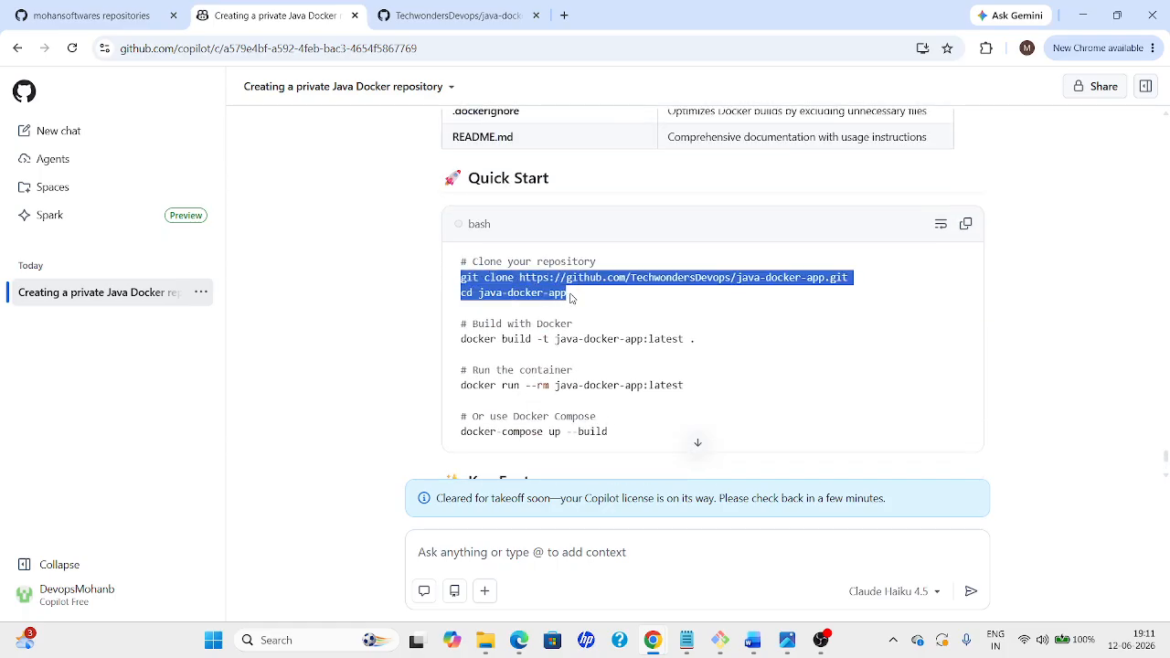
pyautogui.tripleClick(582, 342)
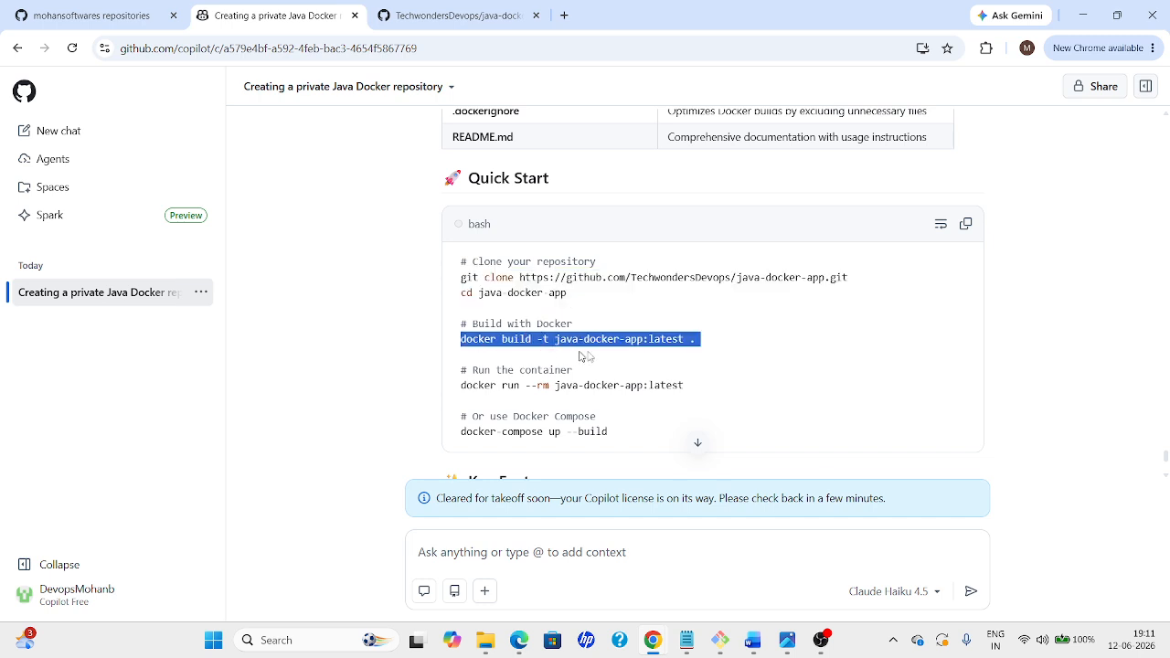
pyautogui.doubleClick(545, 385)
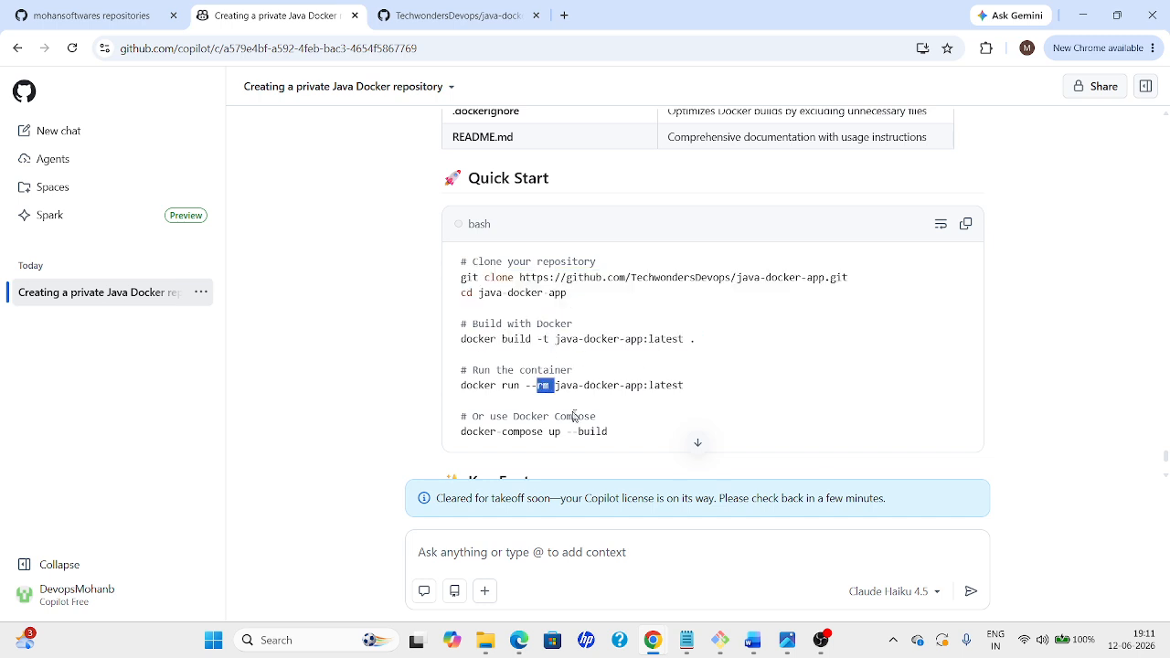
pyautogui.scroll(-3, 546, 417)
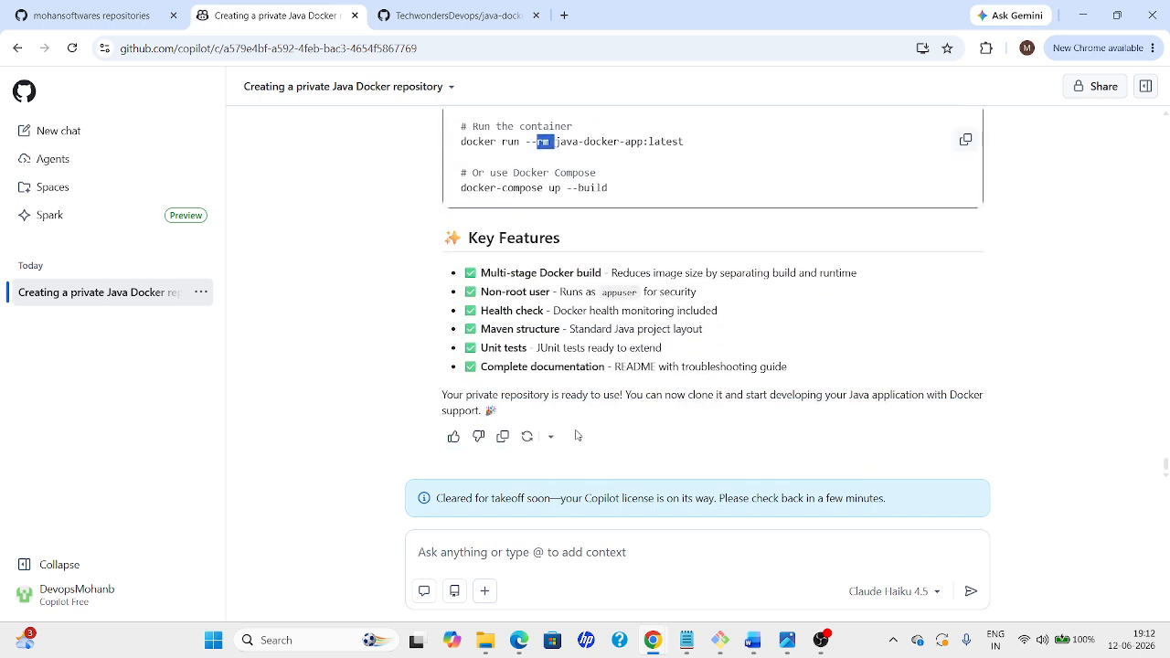
pyautogui.click(418, 20)
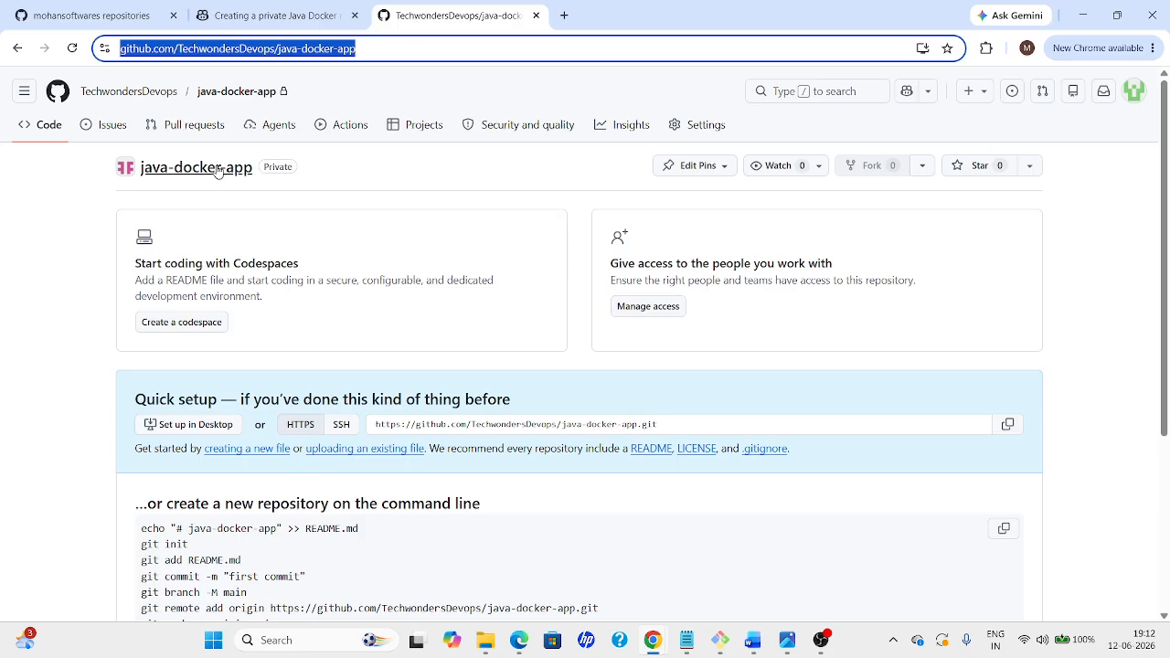
# - Reload java-docker-app and check its branches for the new files
pyautogui.click(73, 48)
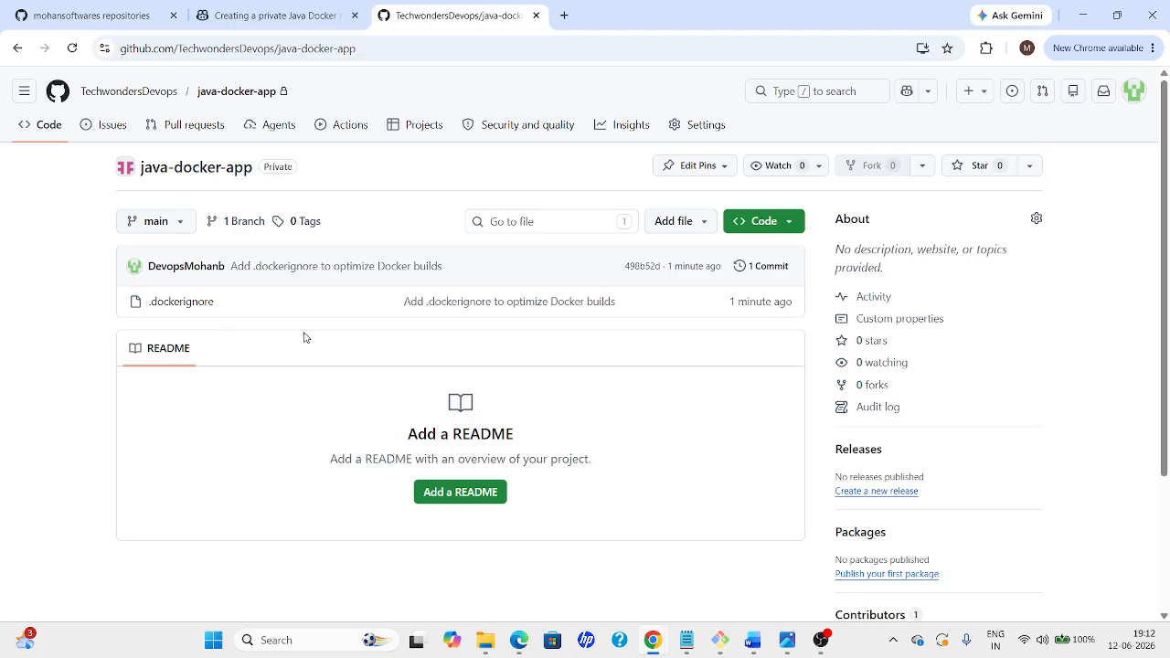
pyautogui.click(161, 226)
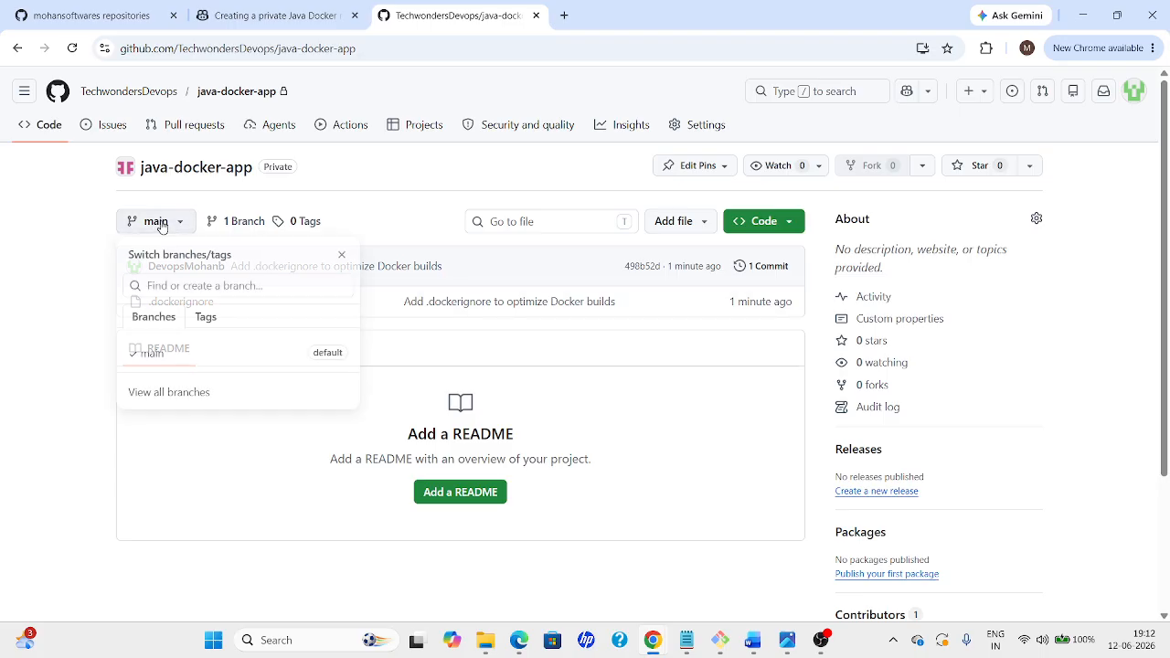
pyautogui.click(270, 22)
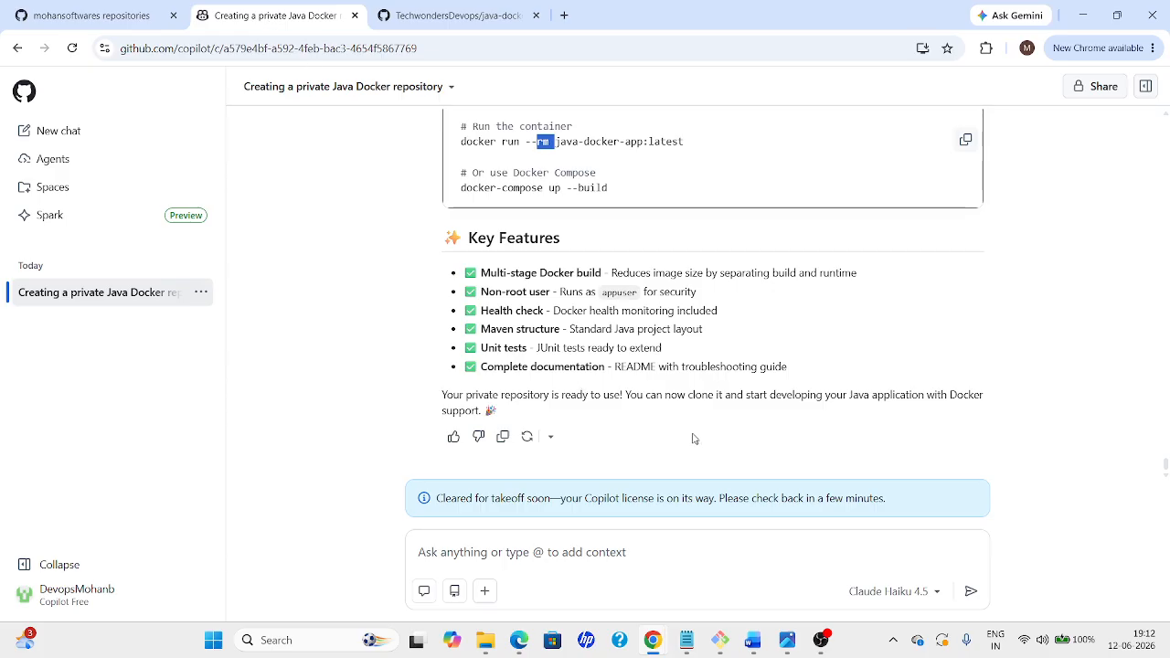
# - Reply to Copilot that only the .dockerignore file appears under the repository
pyautogui.click(519, 552)
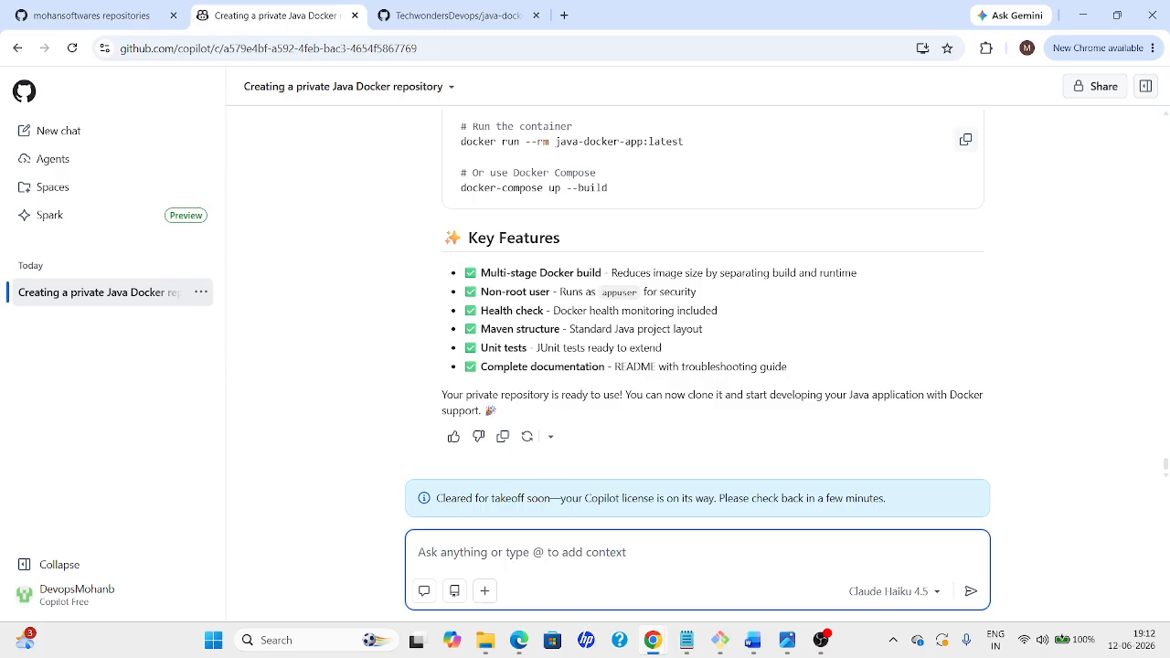
pyautogui.write('i can see README')
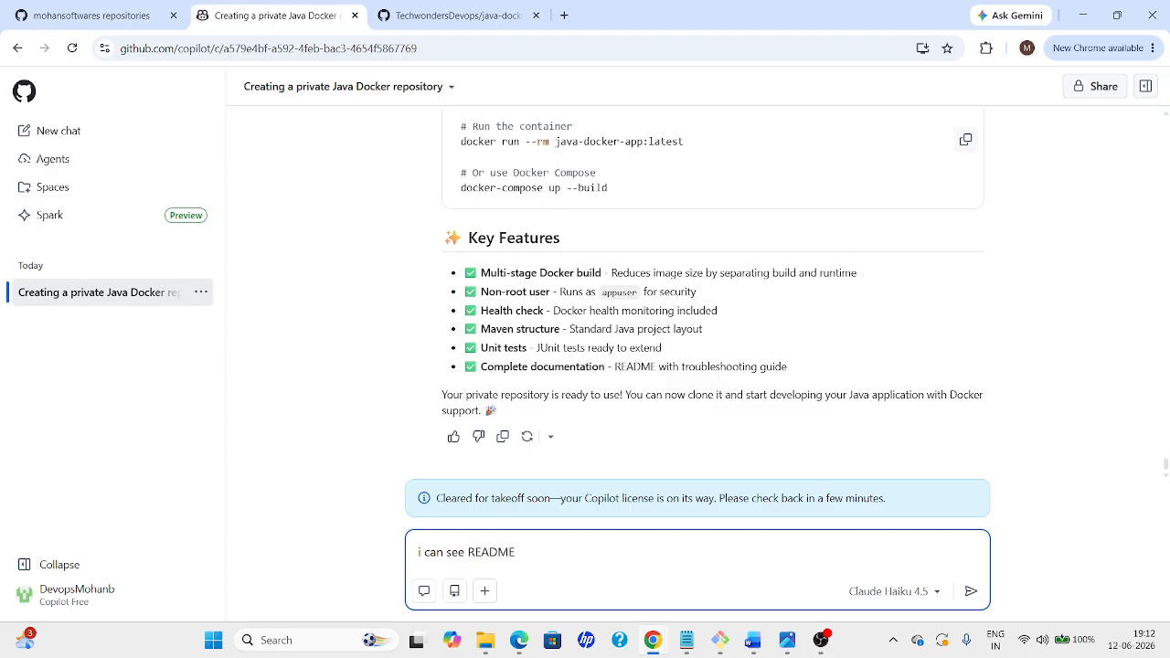
pyautogui.click(453, 15)
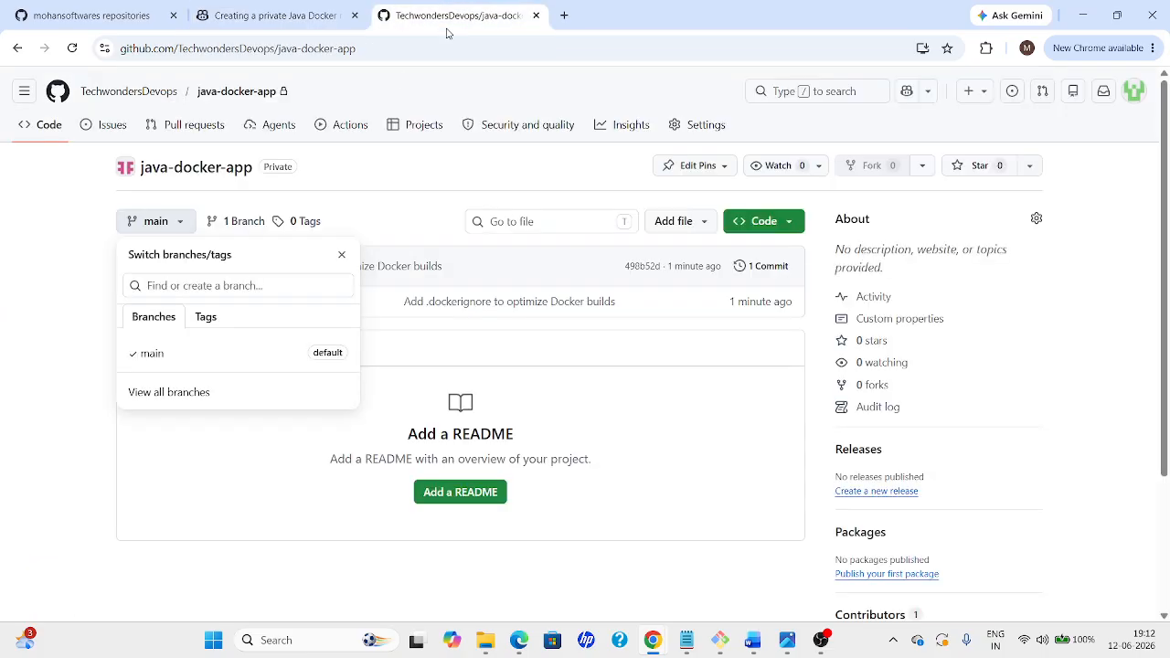
pyautogui.click(336, 442)
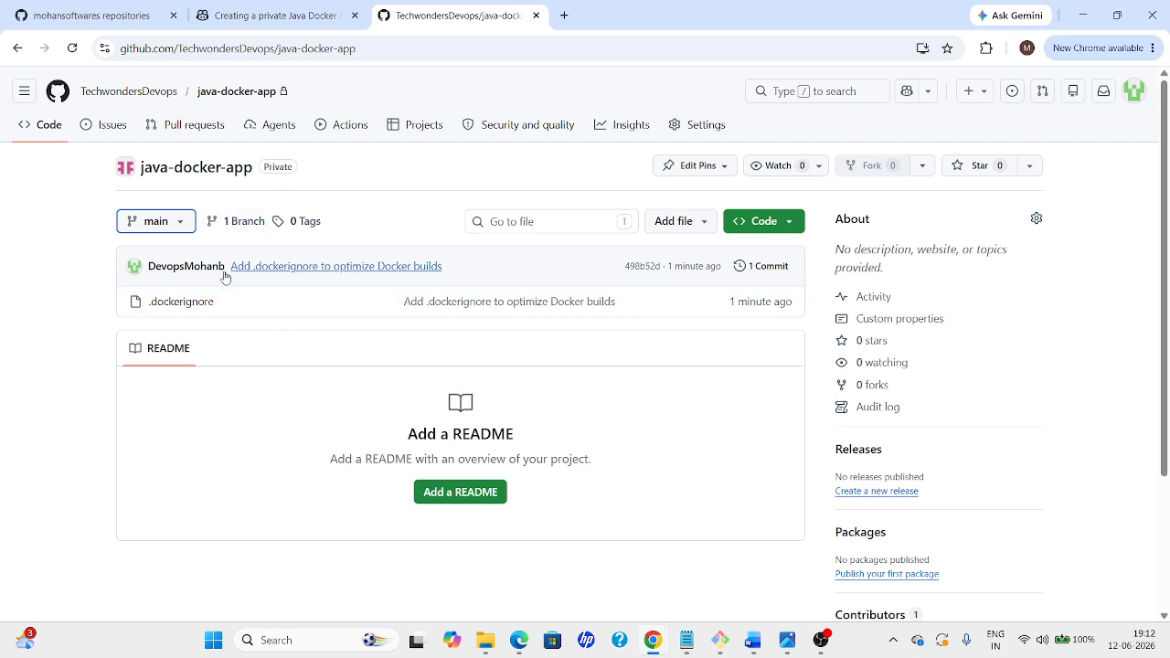
pyautogui.click(251, 29)
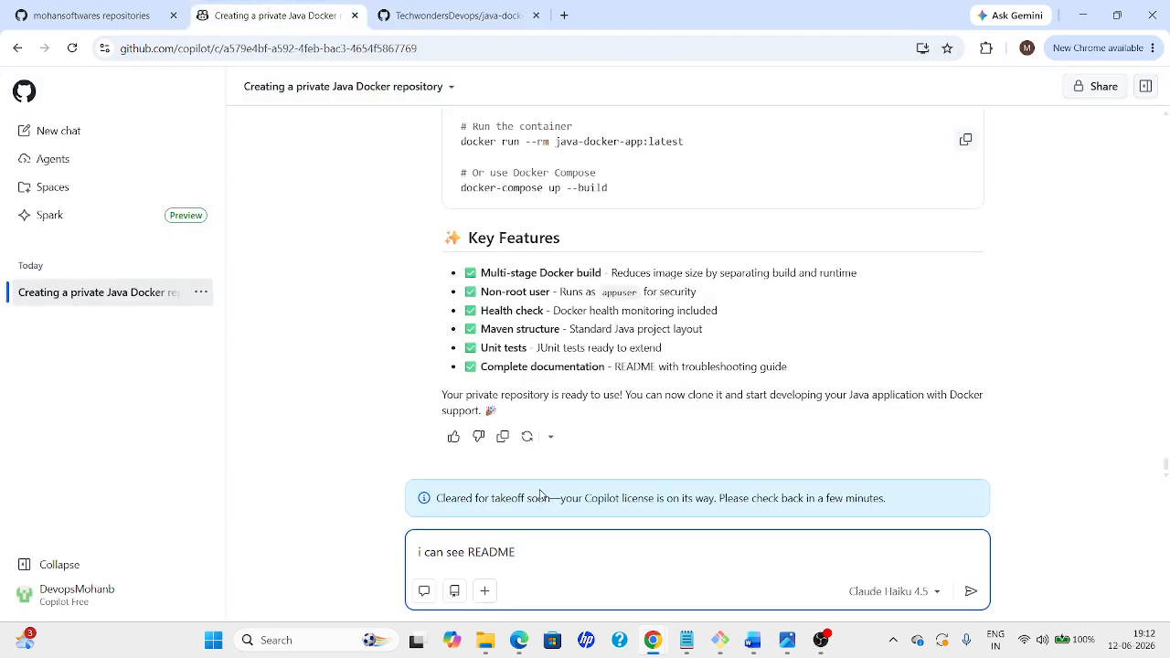
pyautogui.press('BackSpace')
pyautogui.press('BackSpace')
pyautogui.press('BackSpace')
pyautogui.press('BackSpace')
pyautogui.write('.dockerignore file only u')
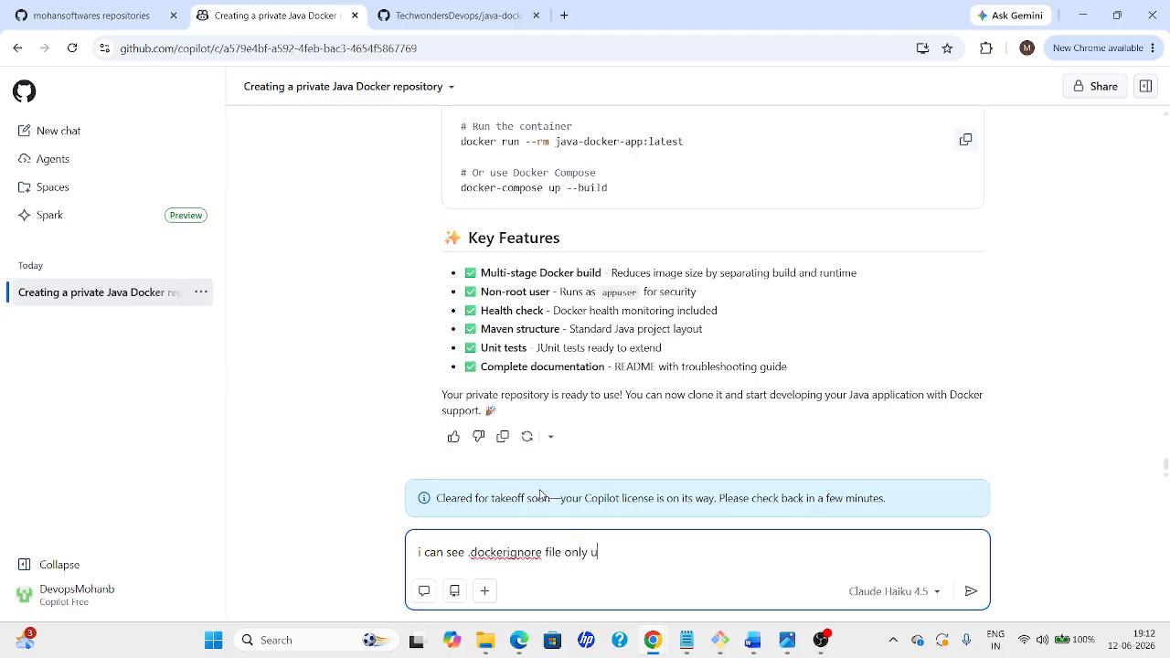
pyautogui.write('nder my repository')
pyautogui.press('Return')
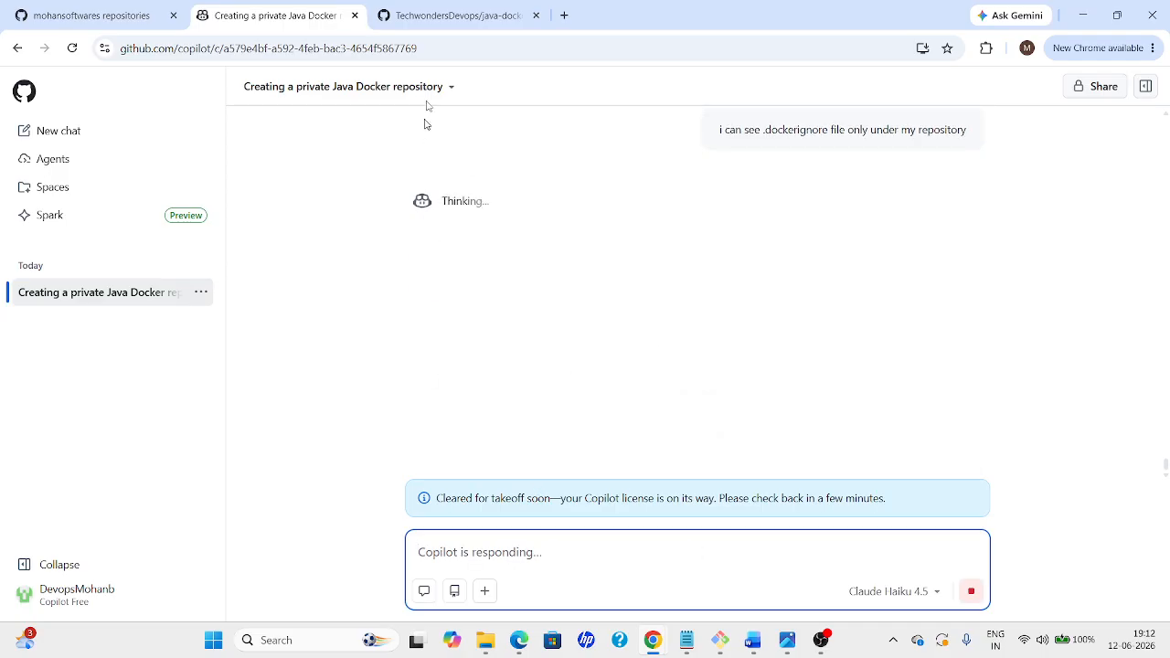
# - Open the .dockerignore commit in java-docker-app to view its diff
pyautogui.click(398, 15)
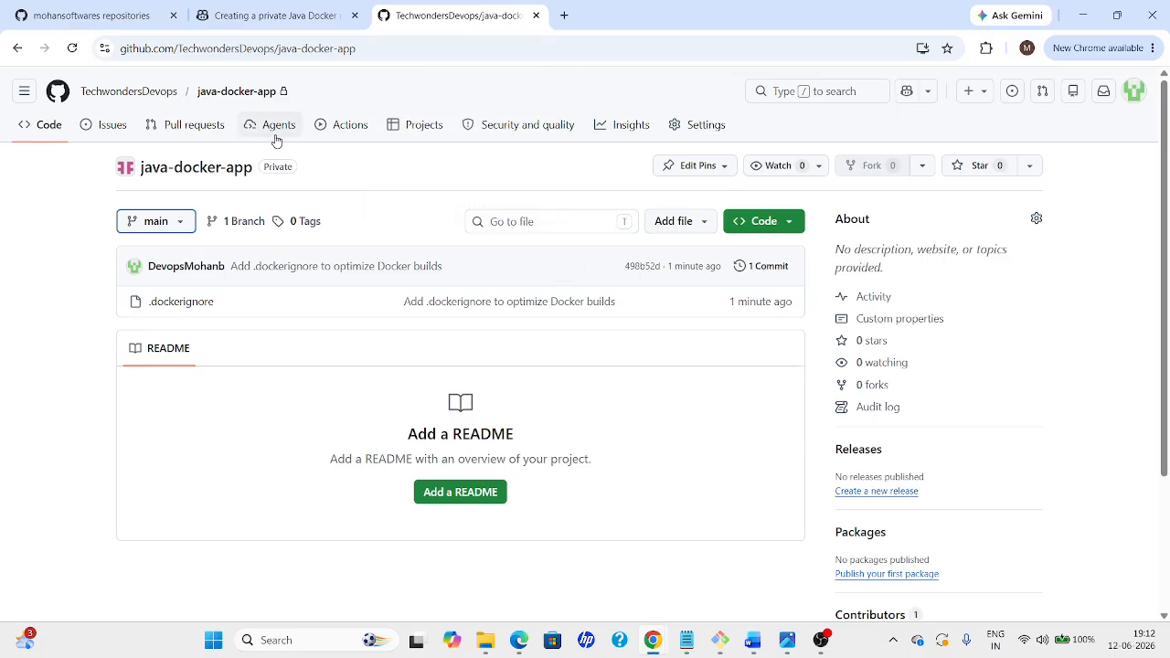
pyautogui.click(64, 142)
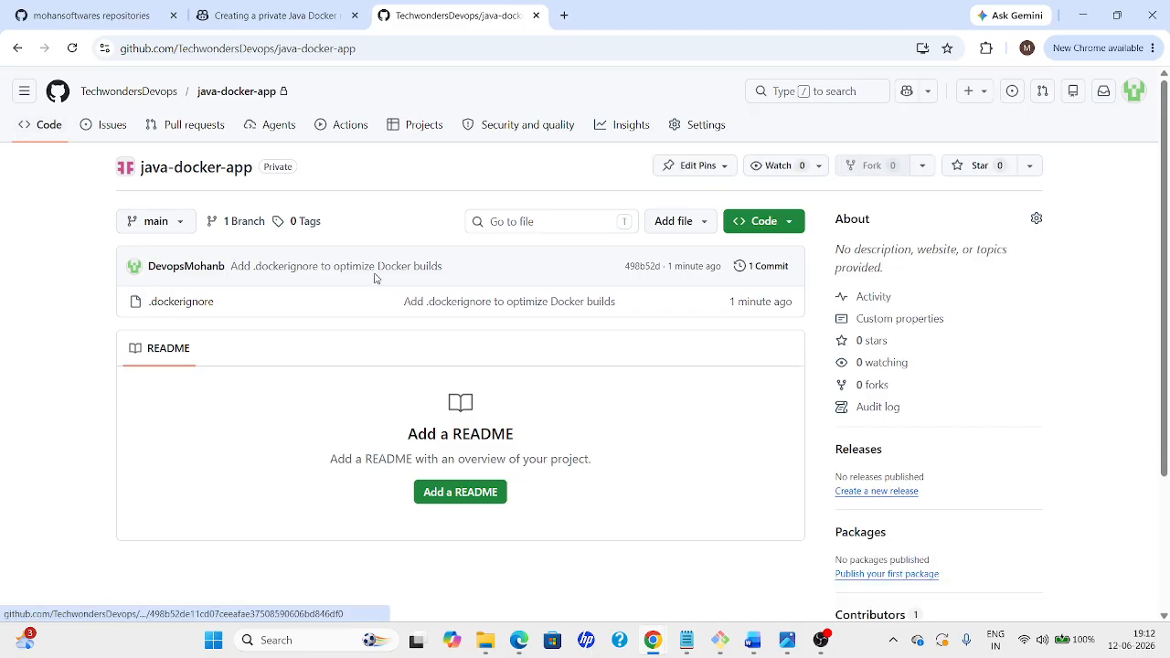
pyautogui.click(419, 310)
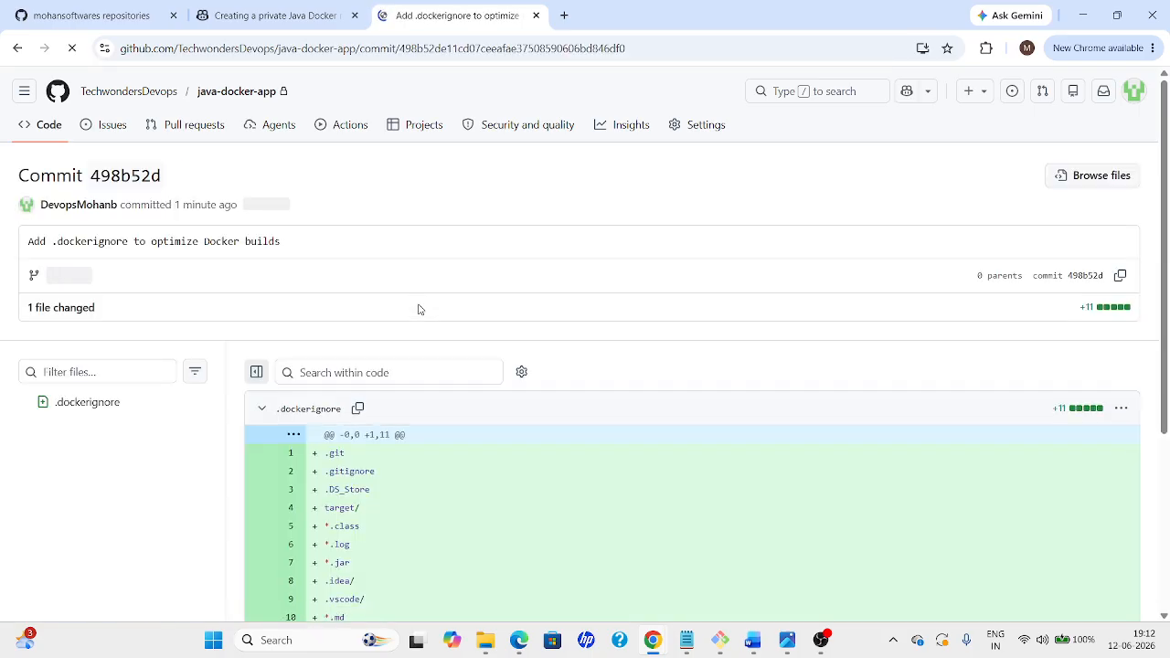
pyautogui.click(1165, 589)
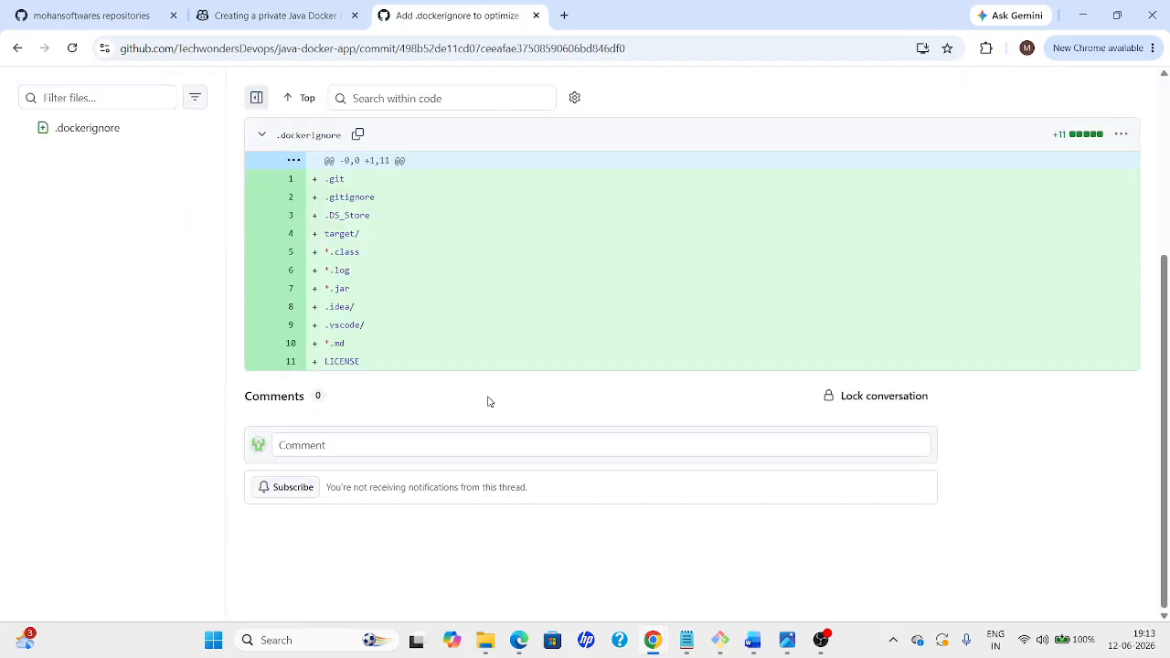
pyautogui.click(274, 15)
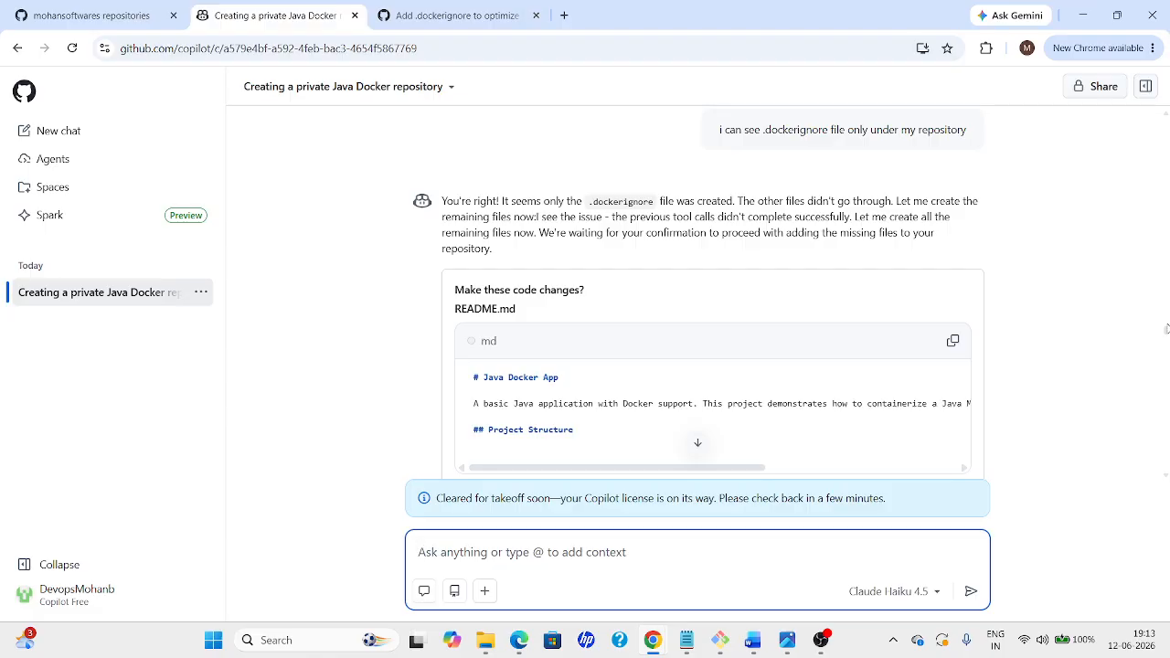
# - Review Copilot's proposed README.md and allow it into java-docker-app
pyautogui.scroll(3, 1167, 329)
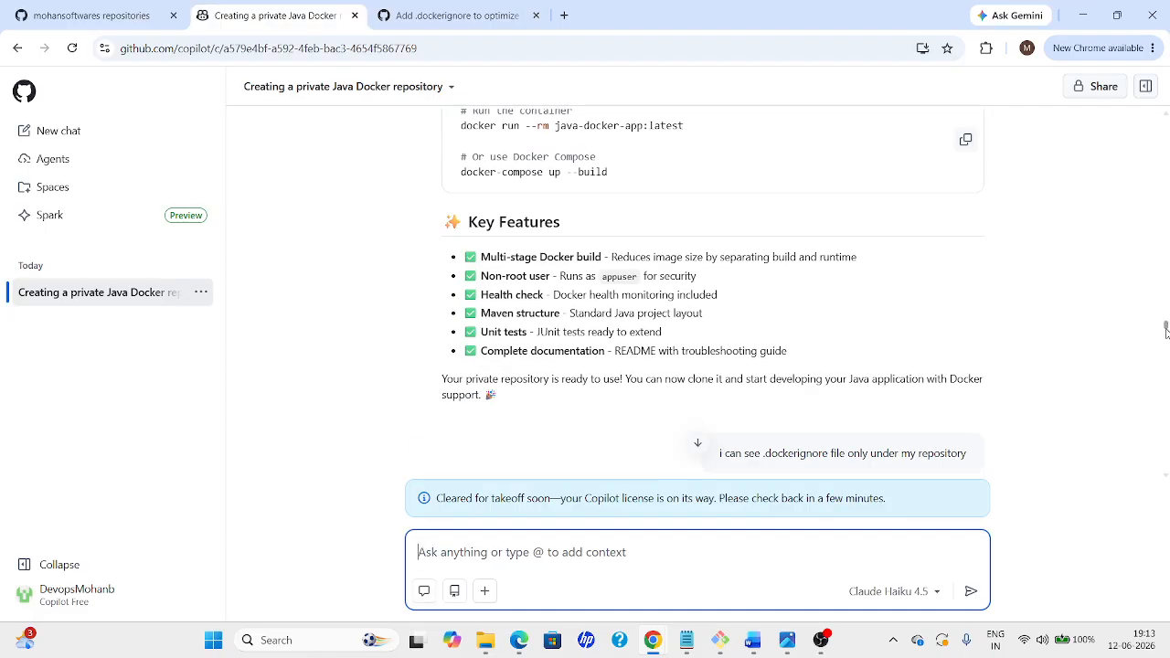
pyautogui.moveTo(1166, 329); pyautogui.dragTo(1167, 388)
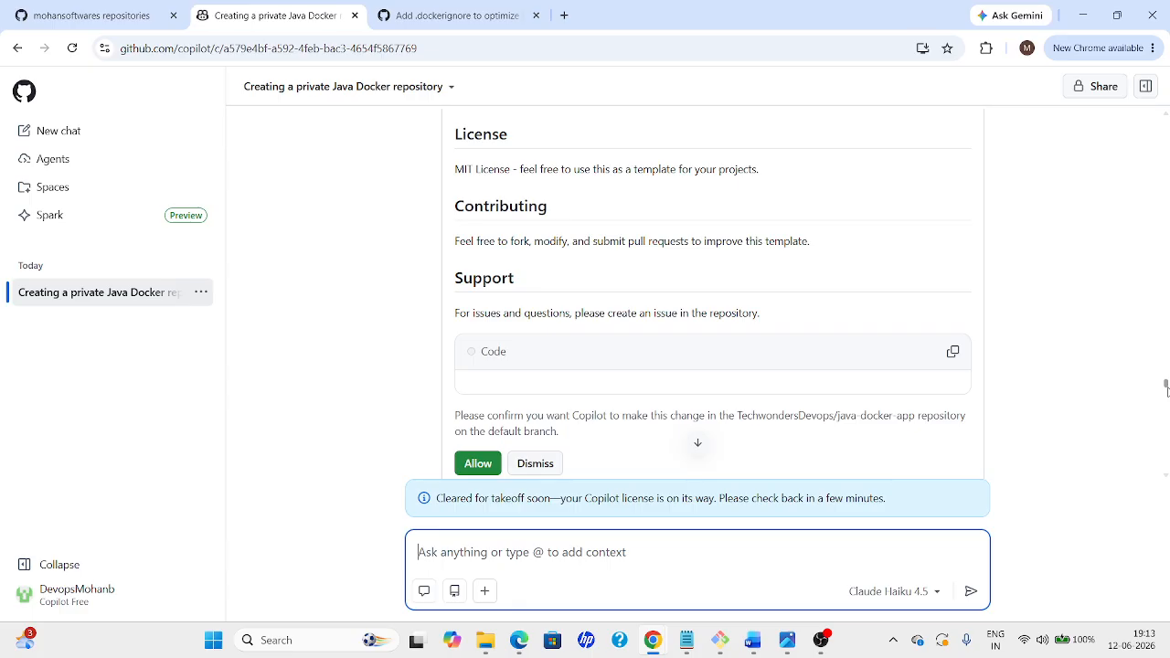
pyautogui.click(478, 463)
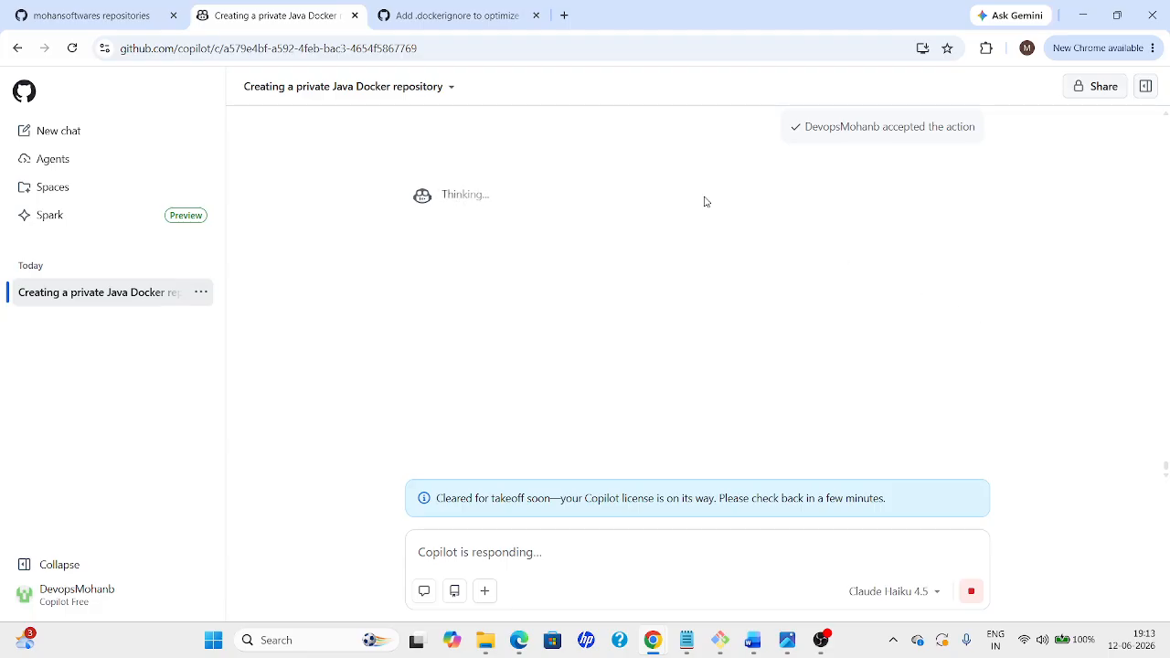
# - Open the java-docker-app repository home page and scroll through README.md beside .dockerignore
pyautogui.click(456, 26)
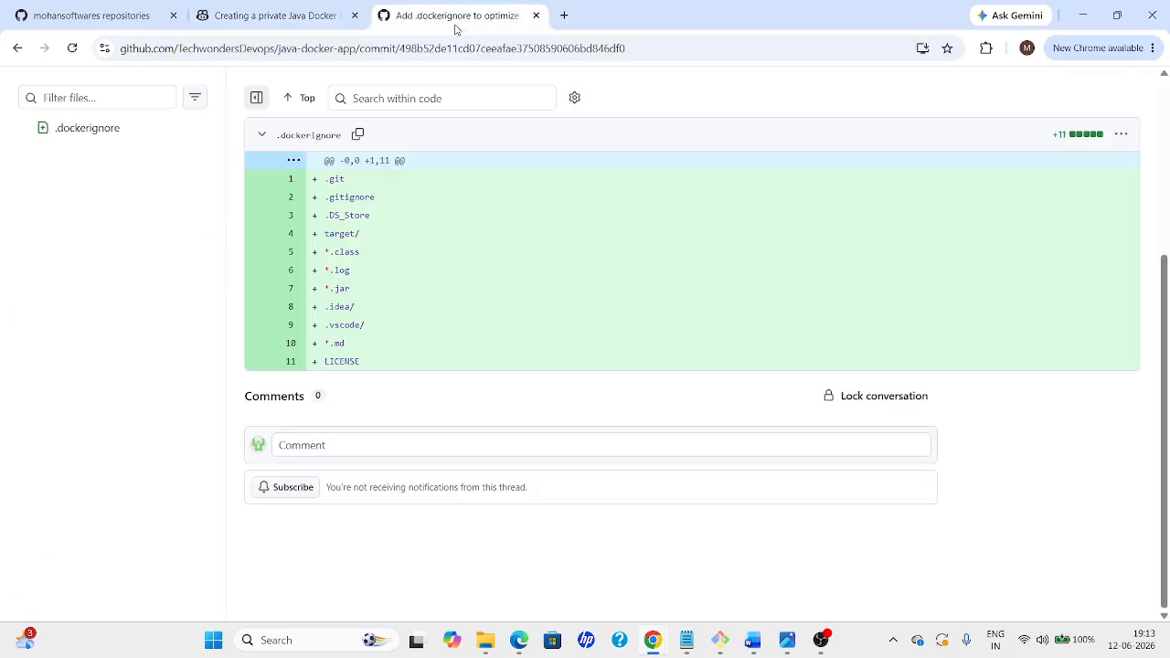
pyautogui.scroll(5, 777, 151)
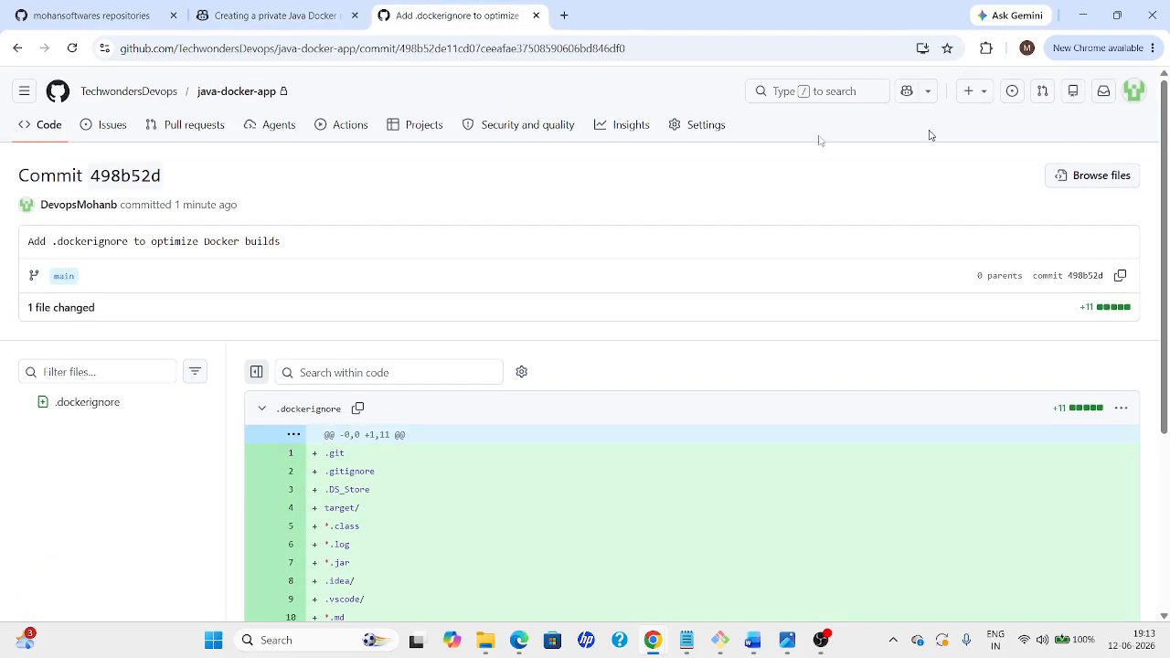
pyautogui.click(39, 130)
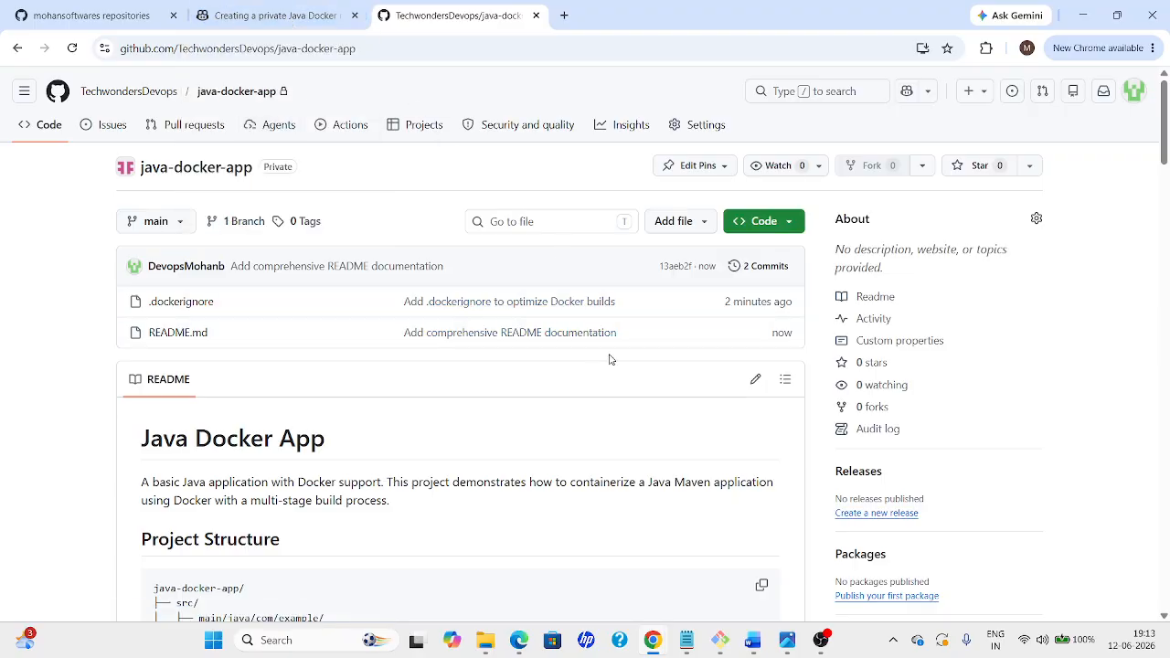
pyautogui.moveTo(1166, 121); pyautogui.dragTo(1148, 157)
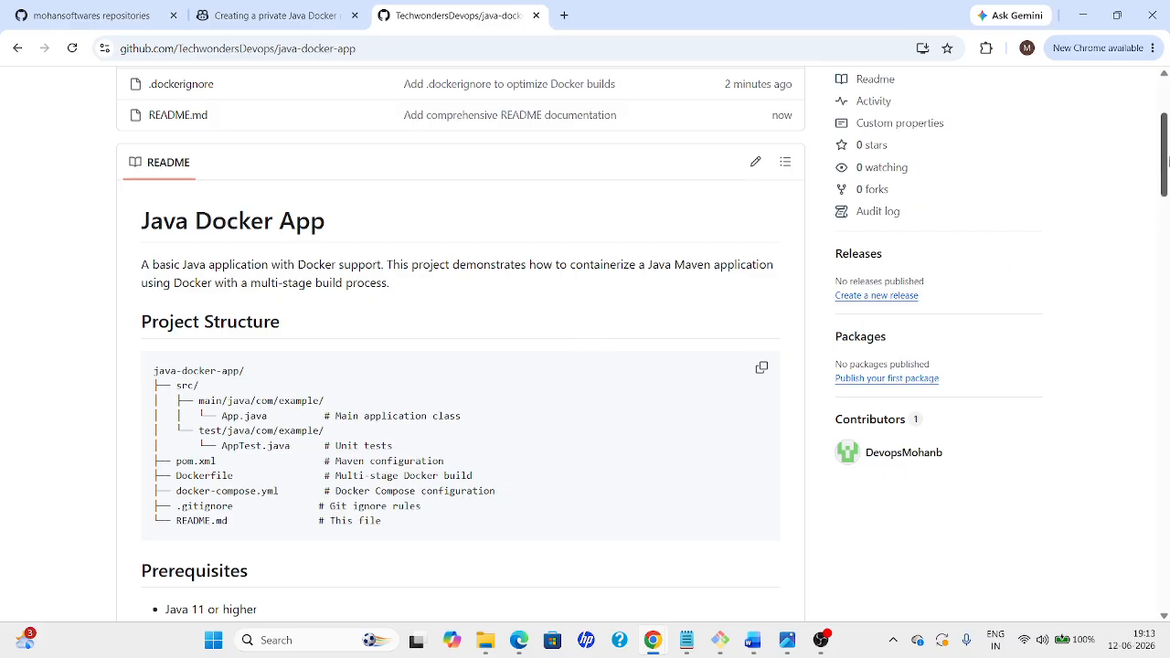
pyautogui.moveTo(1165, 133); pyautogui.dragTo(1166, 408)
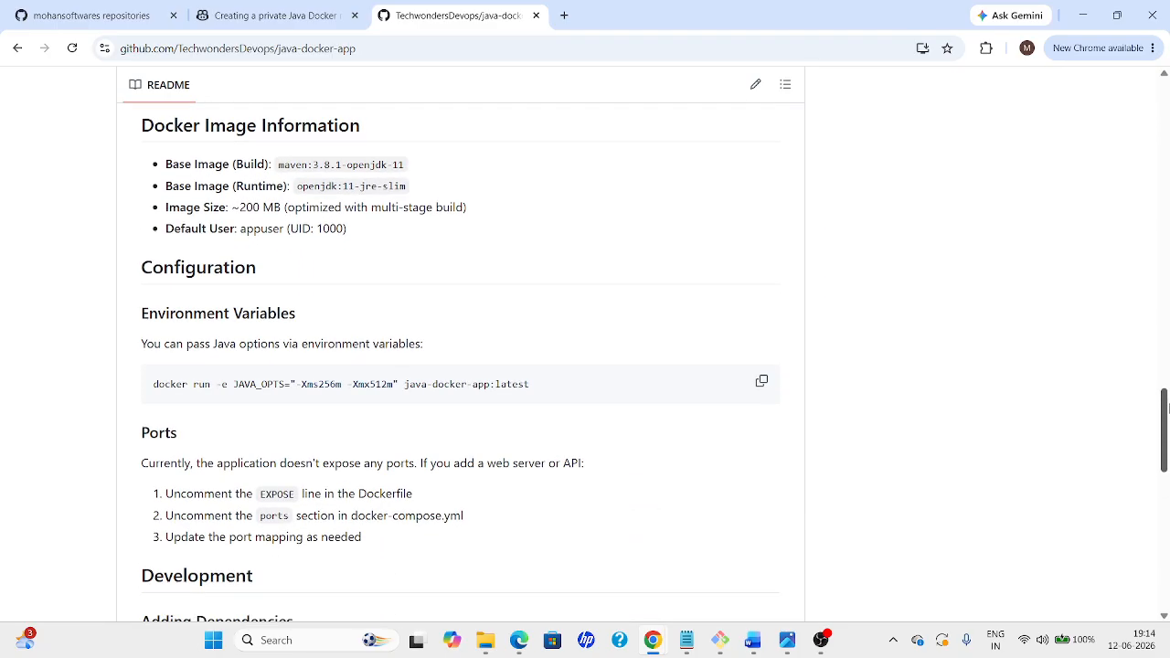
# - Note Copilot's promise of the remaining files, then reload the java-docker-app repository page
pyautogui.click(289, 14)
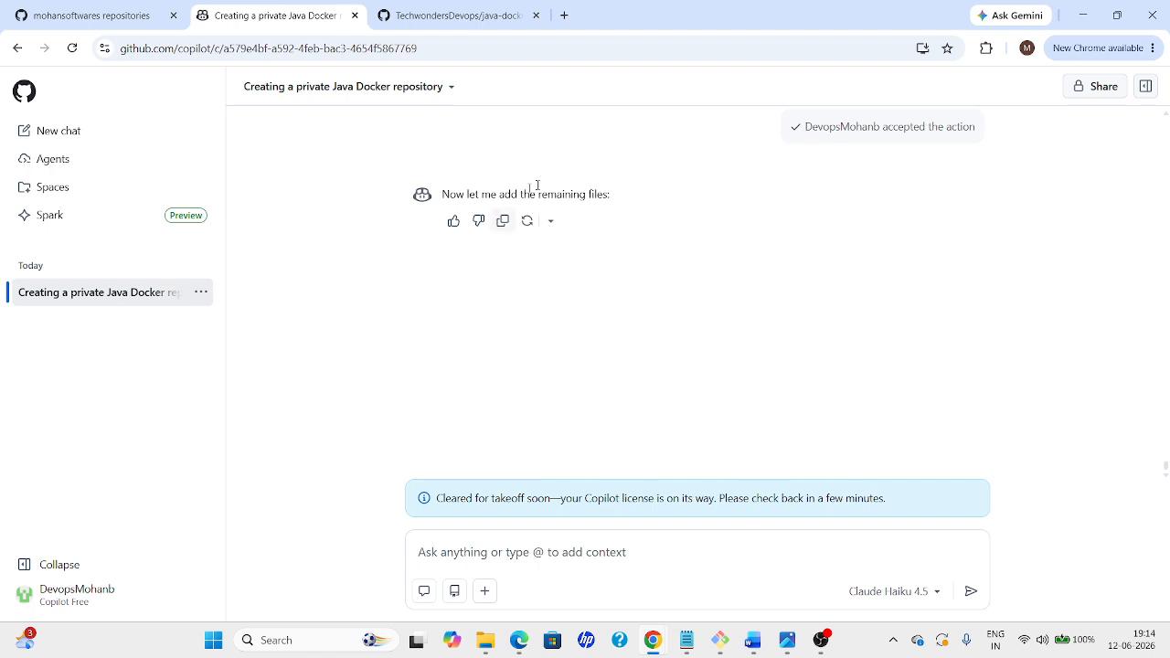
pyautogui.doubleClick(577, 194)
pyautogui.click(462, 22)
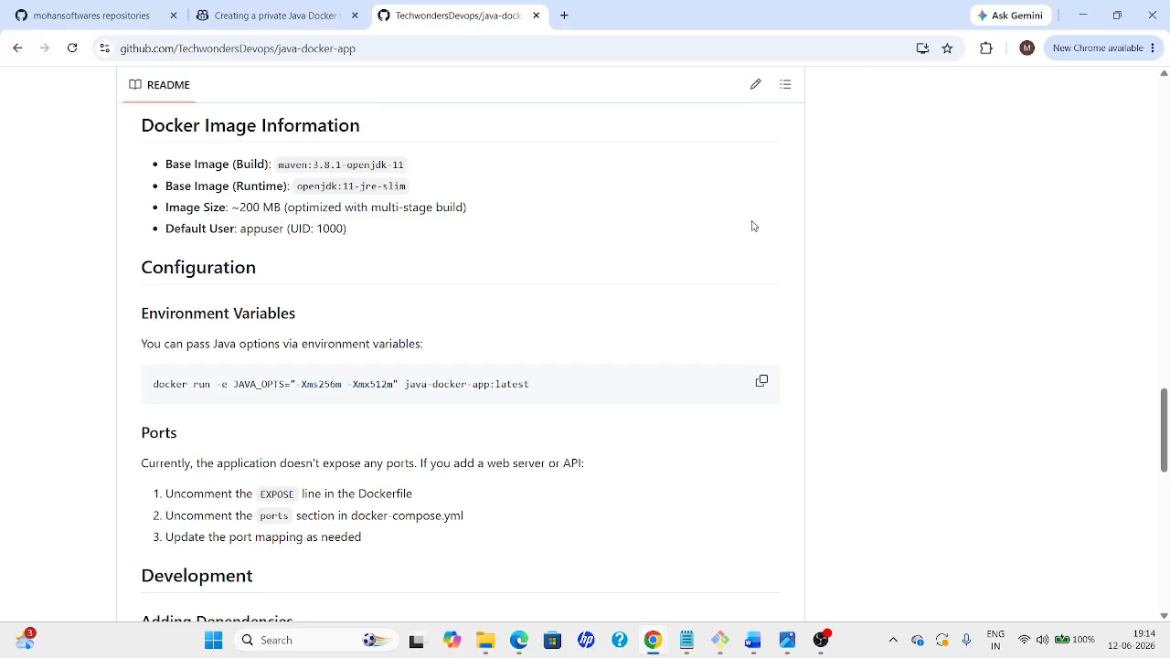
pyautogui.moveTo(1154, 429); pyautogui.dragTo(1116, 137)
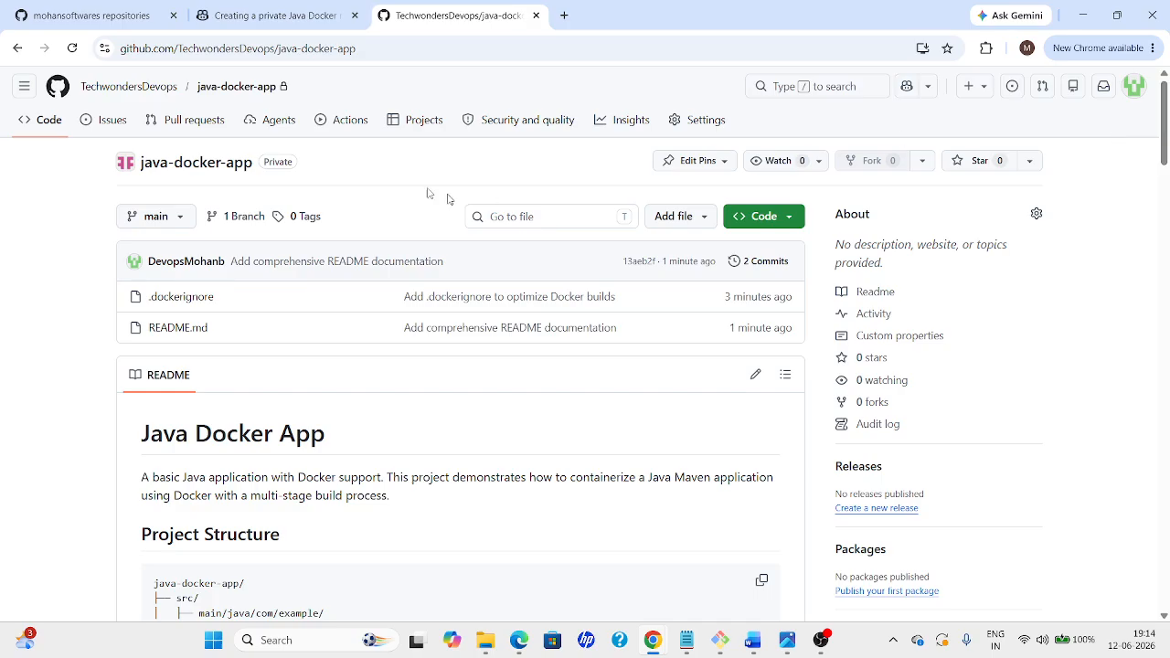
pyautogui.click(239, 88)
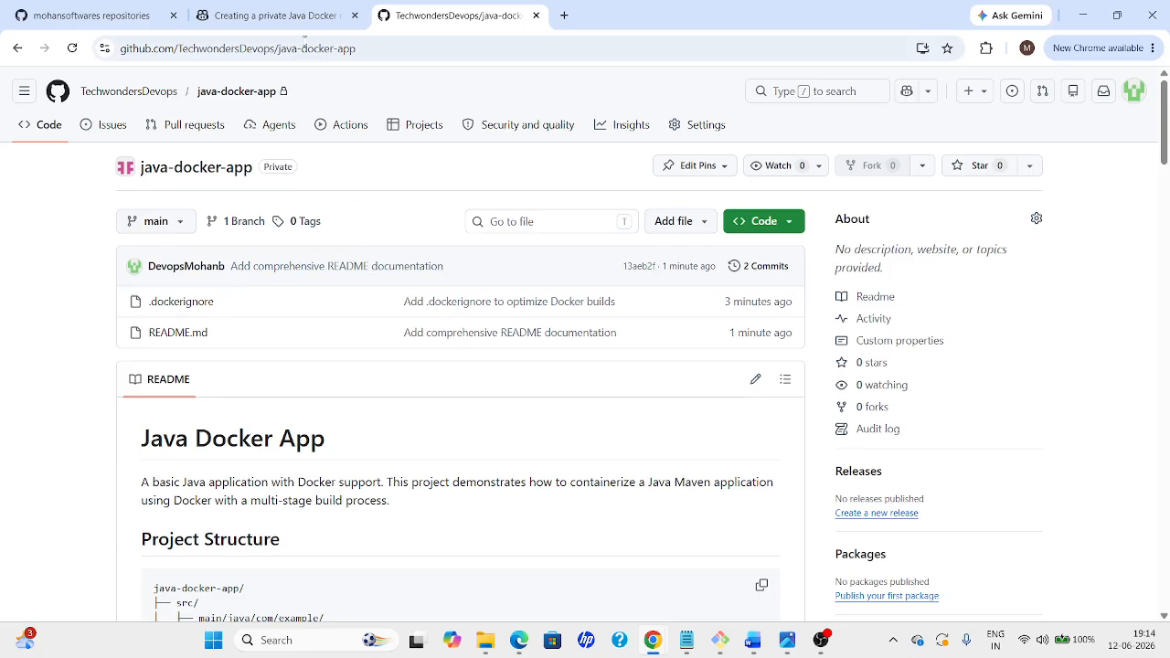
# - Recheck the repository for new files and begin a reply in the Copilot chat
pyautogui.click(293, 16)
pyautogui.click(730, 267)
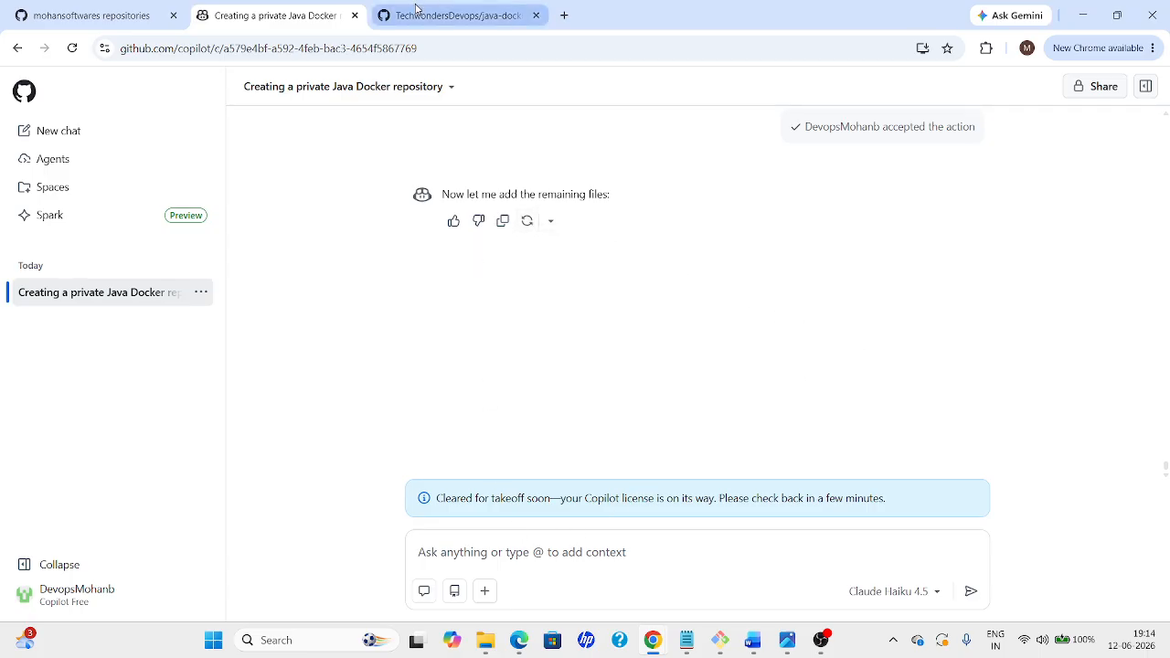
pyautogui.click(457, 15)
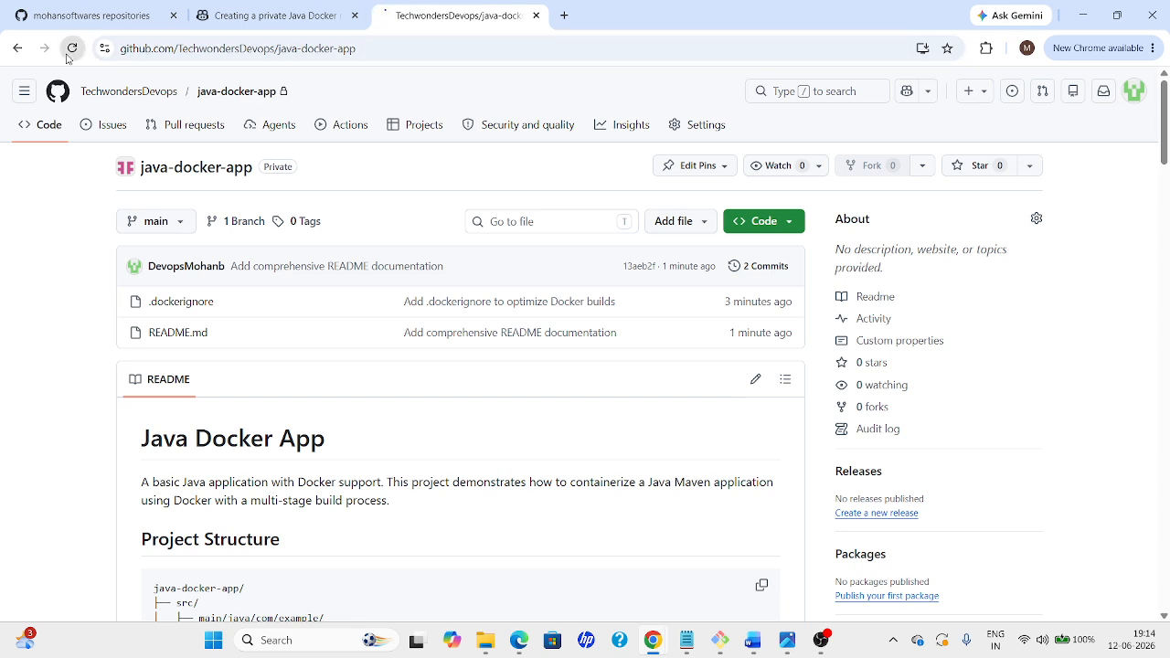
pyautogui.click(289, 13)
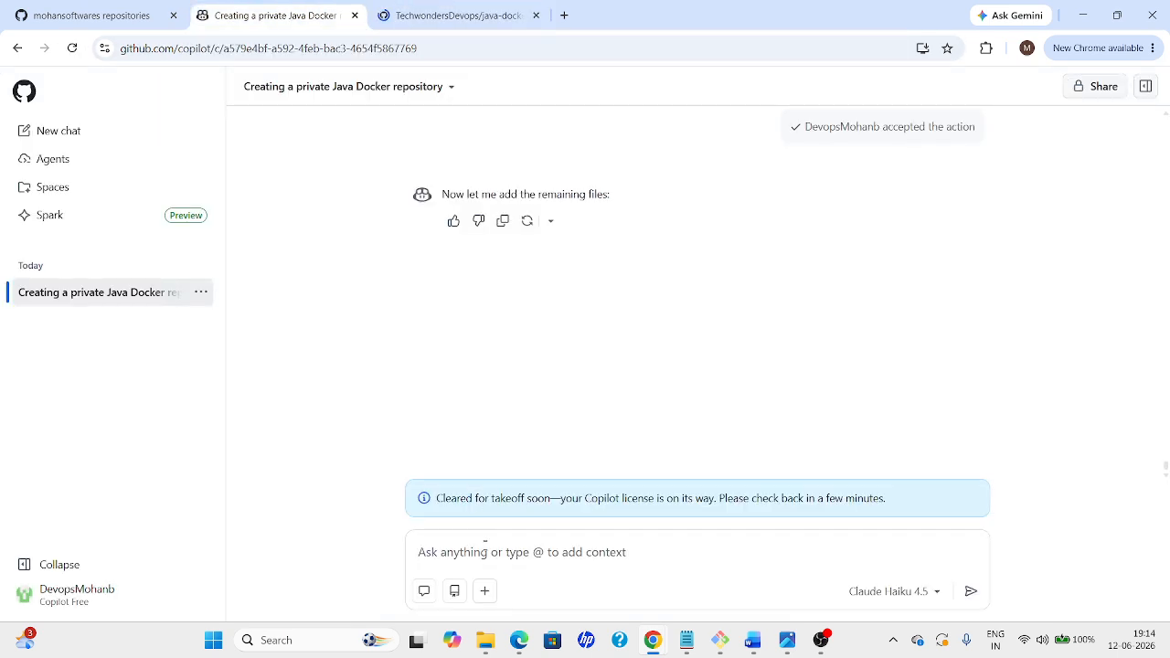
pyautogui.click(485, 549)
# - Tell Copilot the files are not uploaded yet and recheck the repository
pyautogui.write('not uploaded yet')
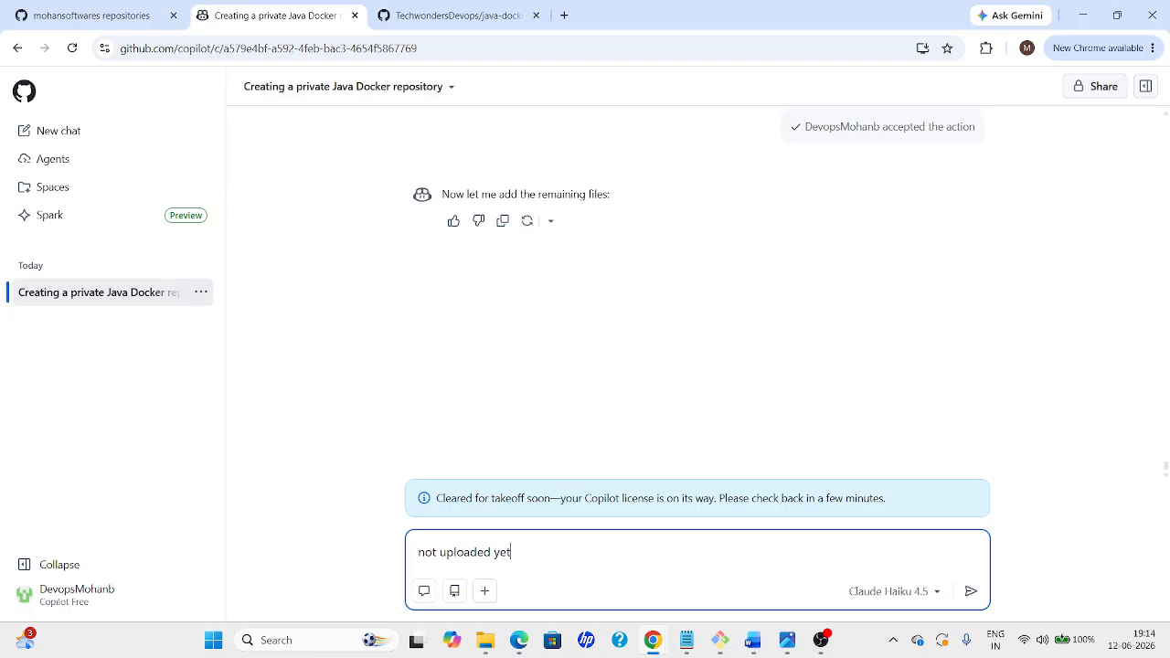
pyautogui.press('Return')
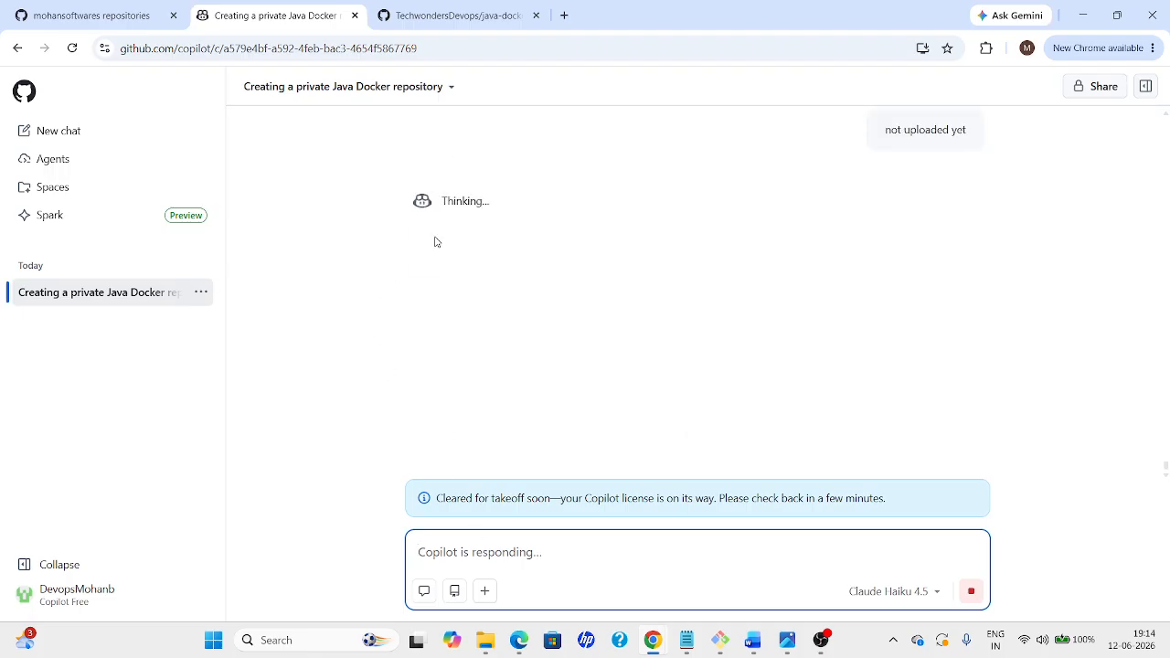
pyautogui.click(422, 18)
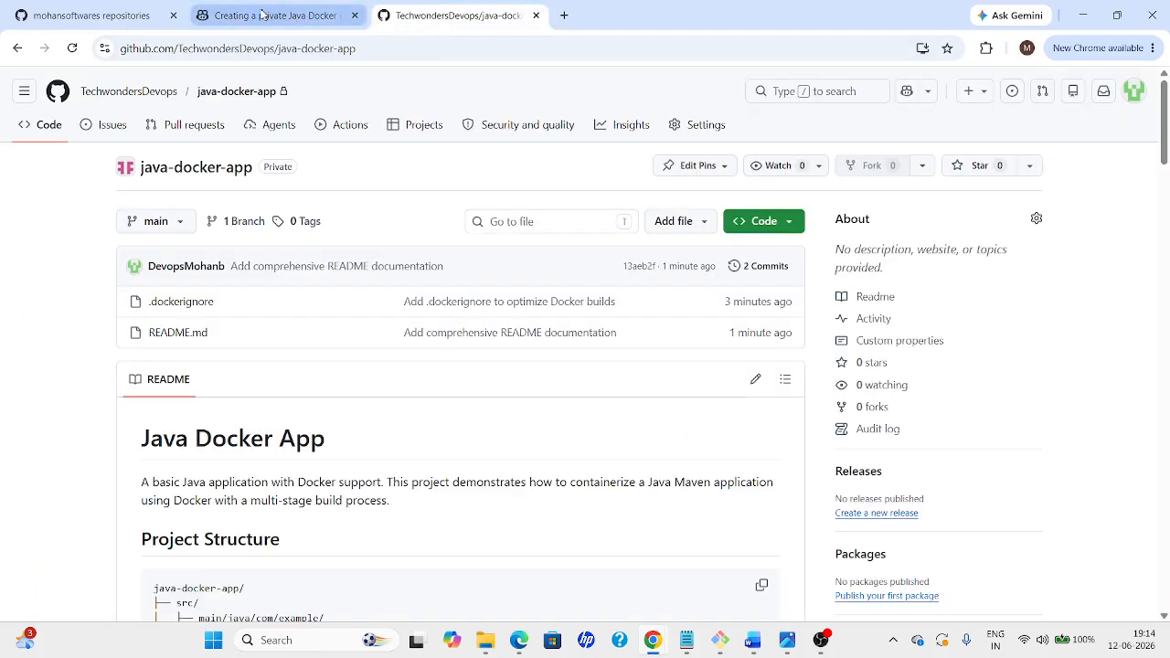
pyautogui.click(274, 17)
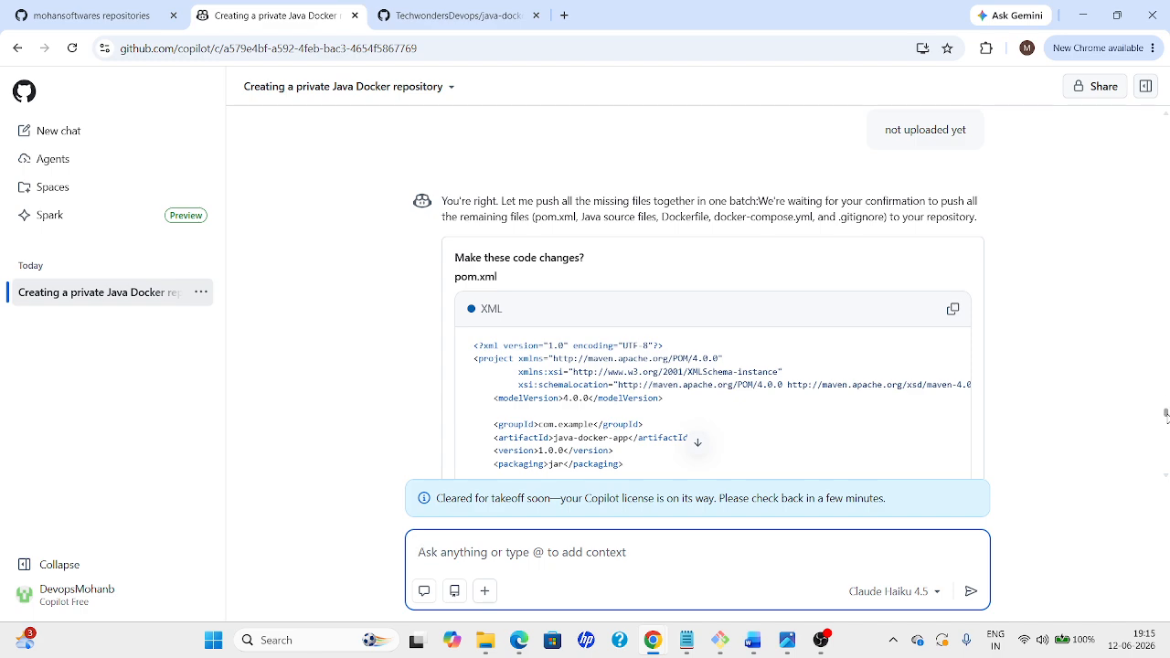
# - Approve Copilot pushing the 6 remaining files to main
pyautogui.moveTo(1166, 415); pyautogui.dragTo(1166, 468)
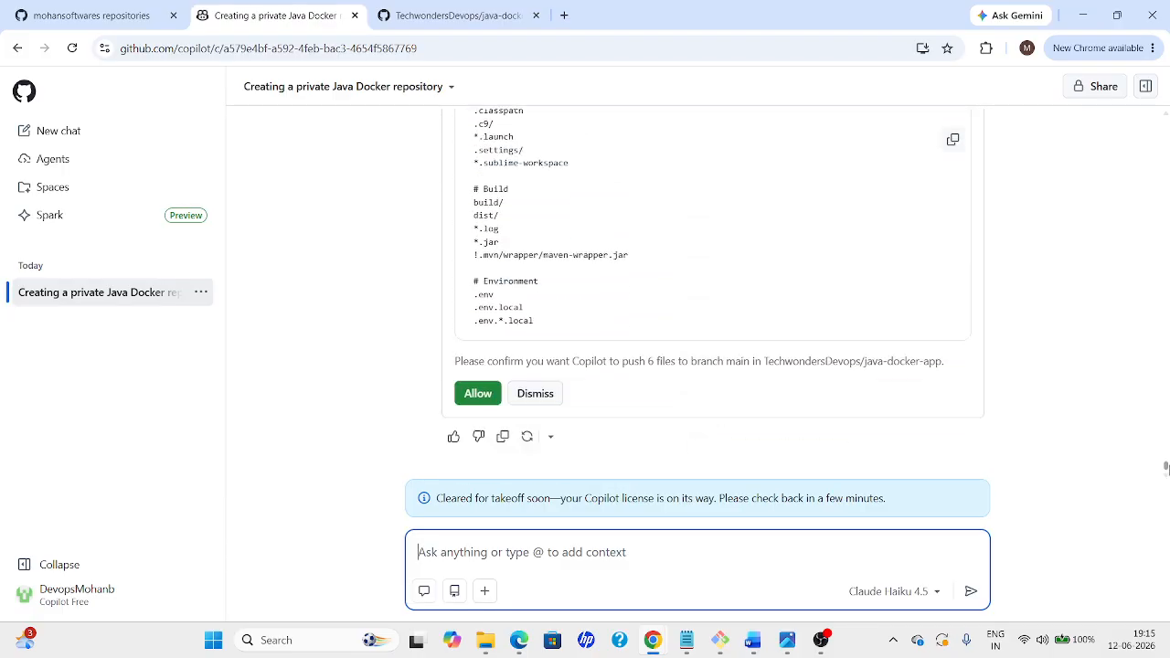
pyautogui.click(486, 397)
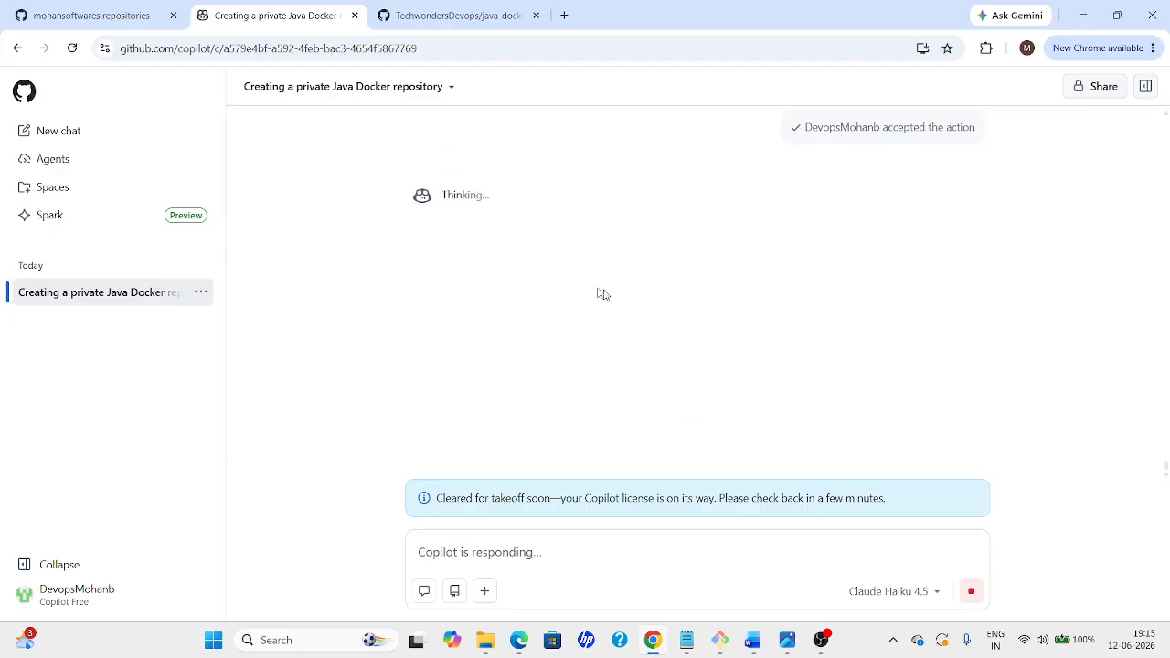
pyautogui.click(440, 16)
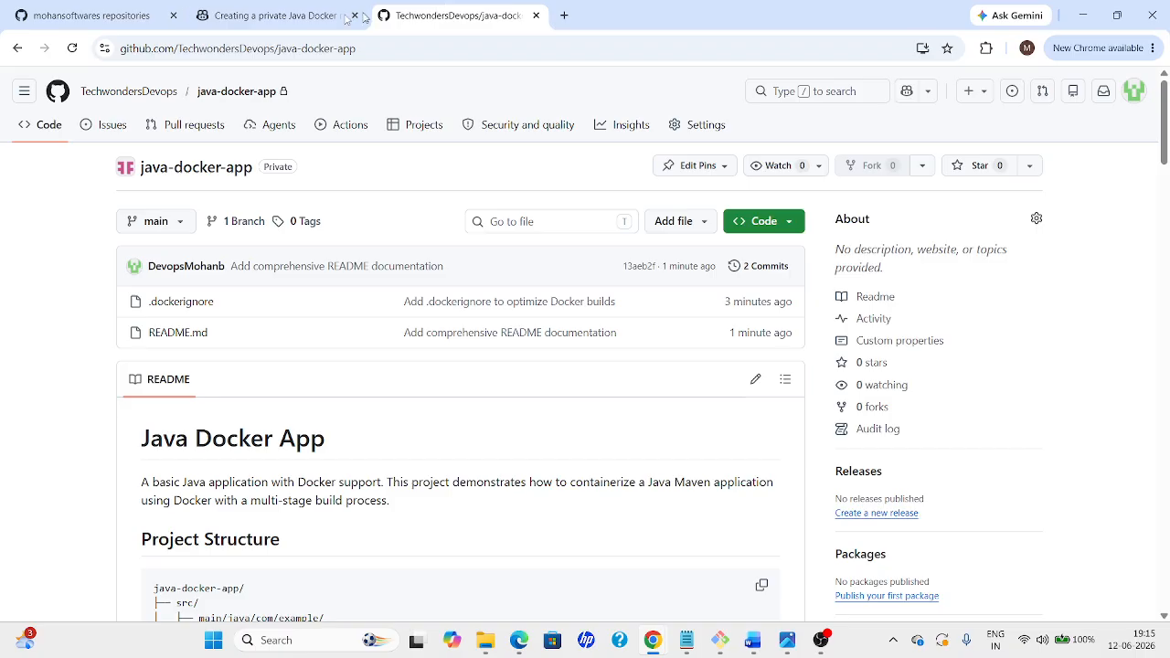
# - Reload java-docker-app to verify src, Dockerfile, pom.xml and docker-compose.yml against Copilot's reply
pyautogui.click(363, 16)
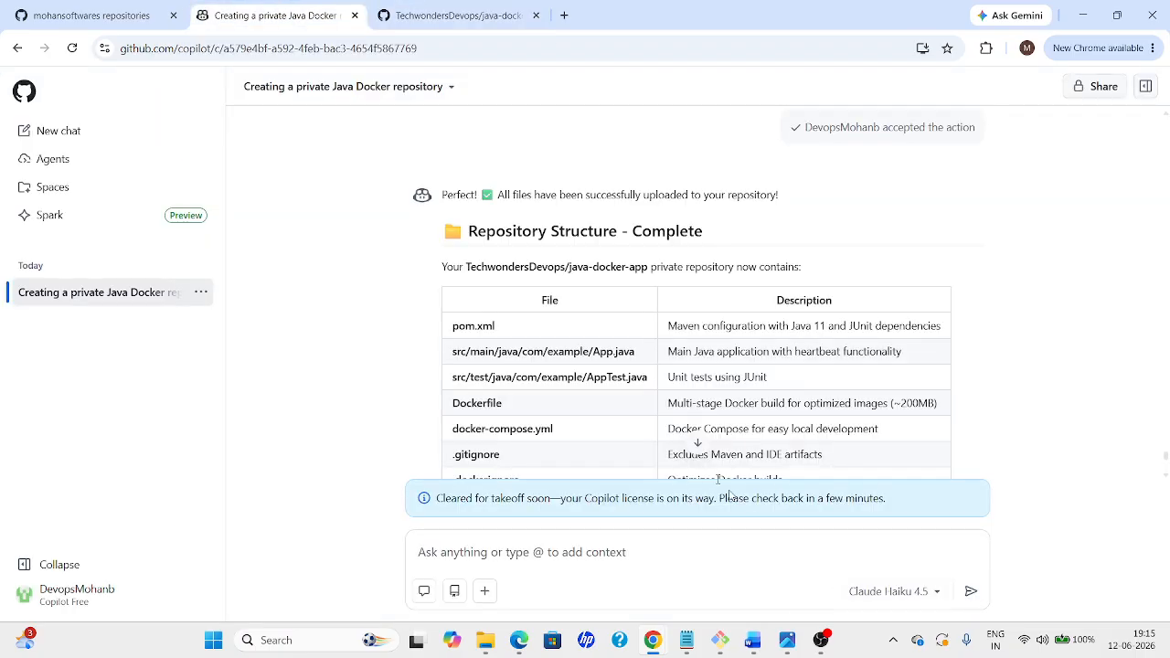
pyautogui.click(407, 22)
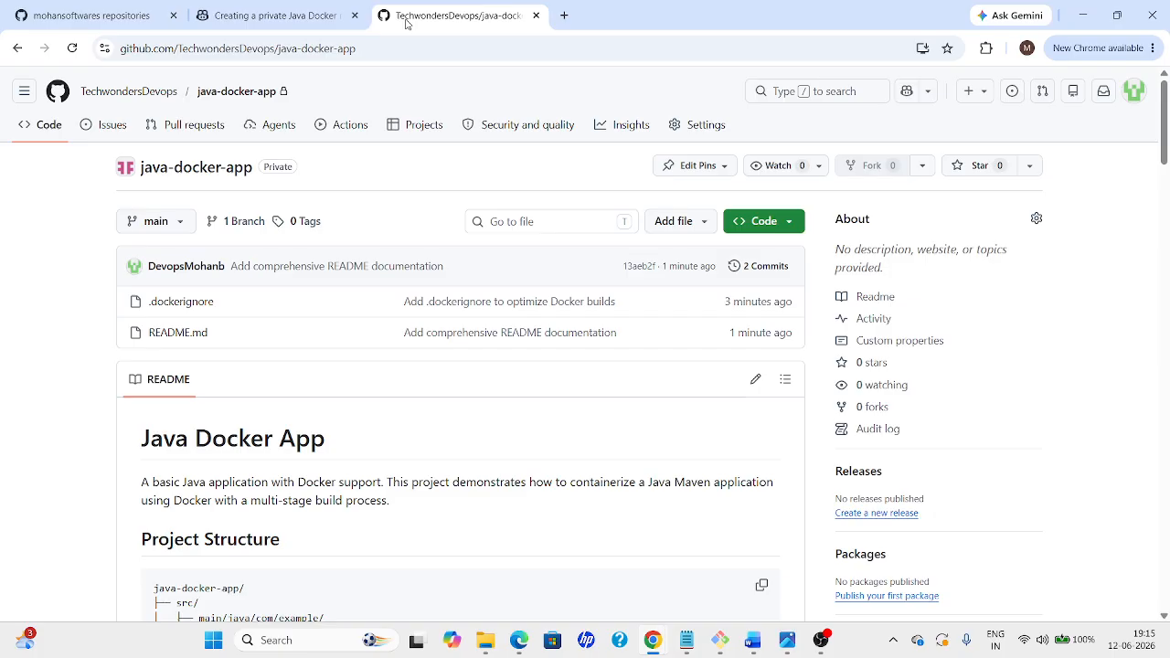
pyautogui.click(241, 99)
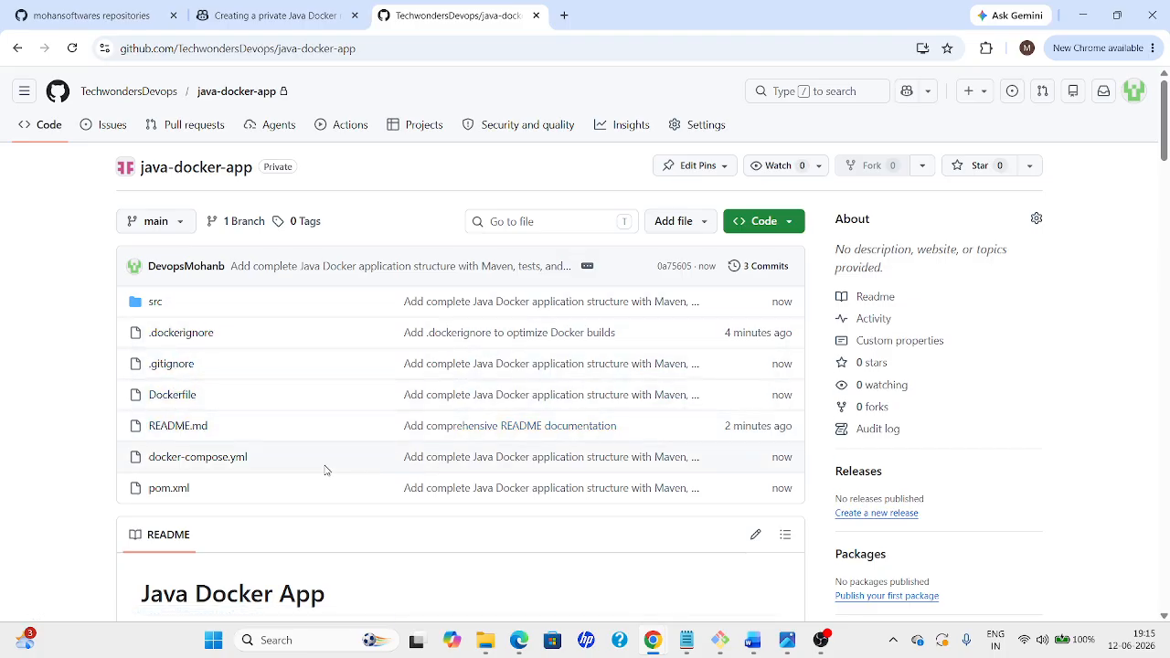
pyautogui.click(245, 27)
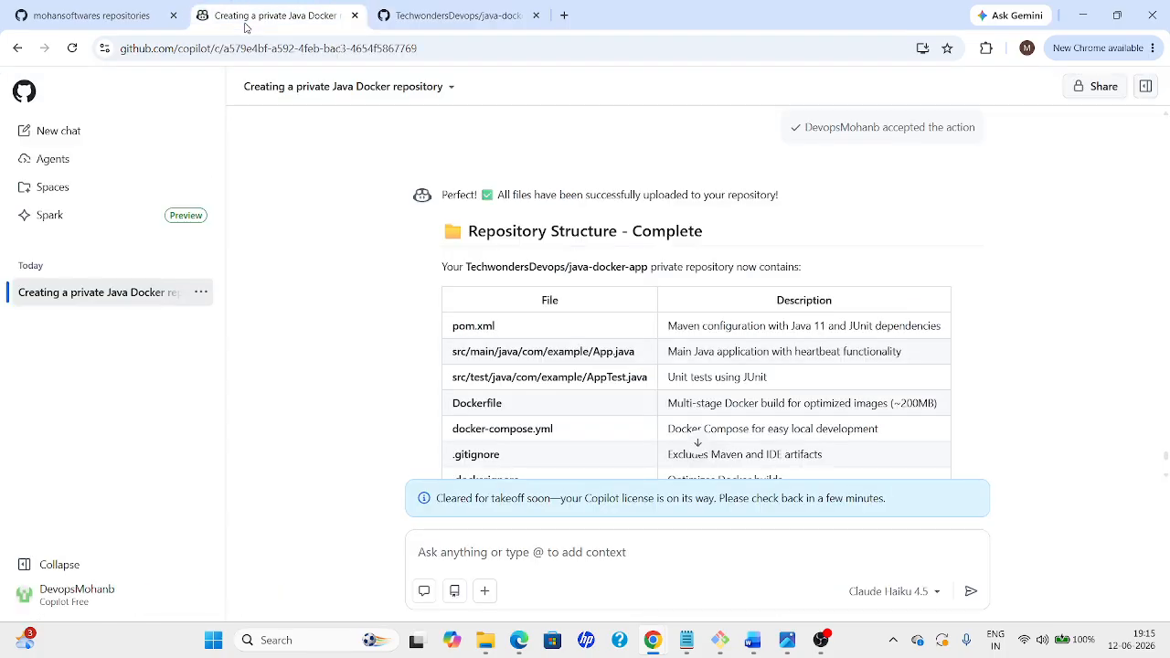
pyautogui.click(437, 14)
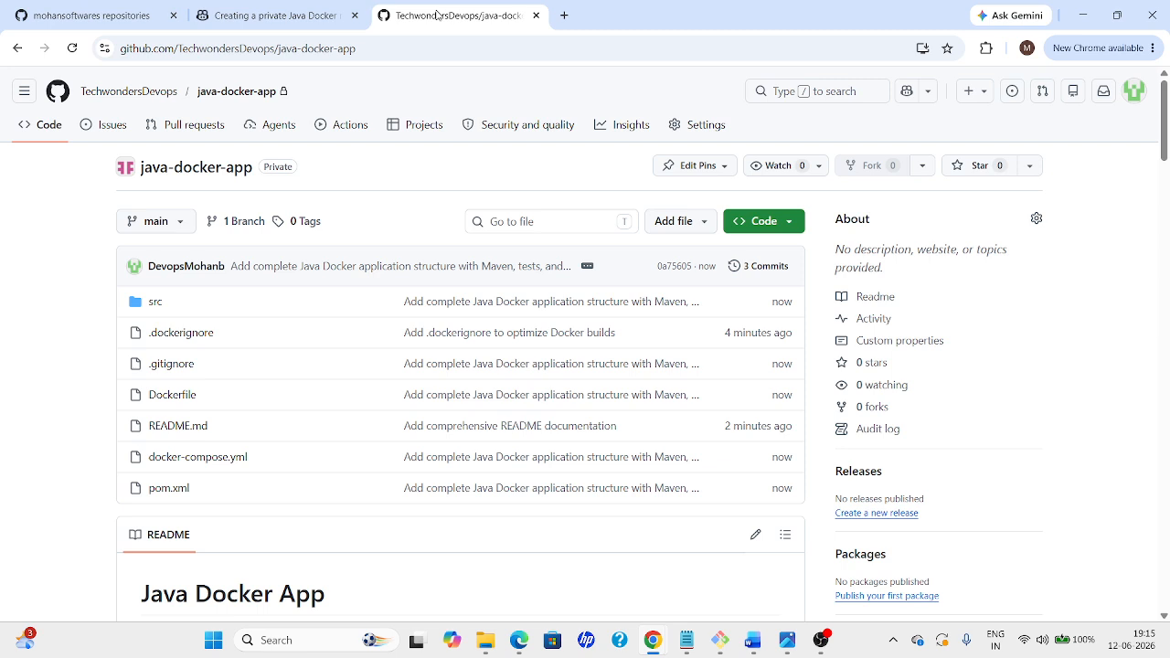
pyautogui.click(305, 18)
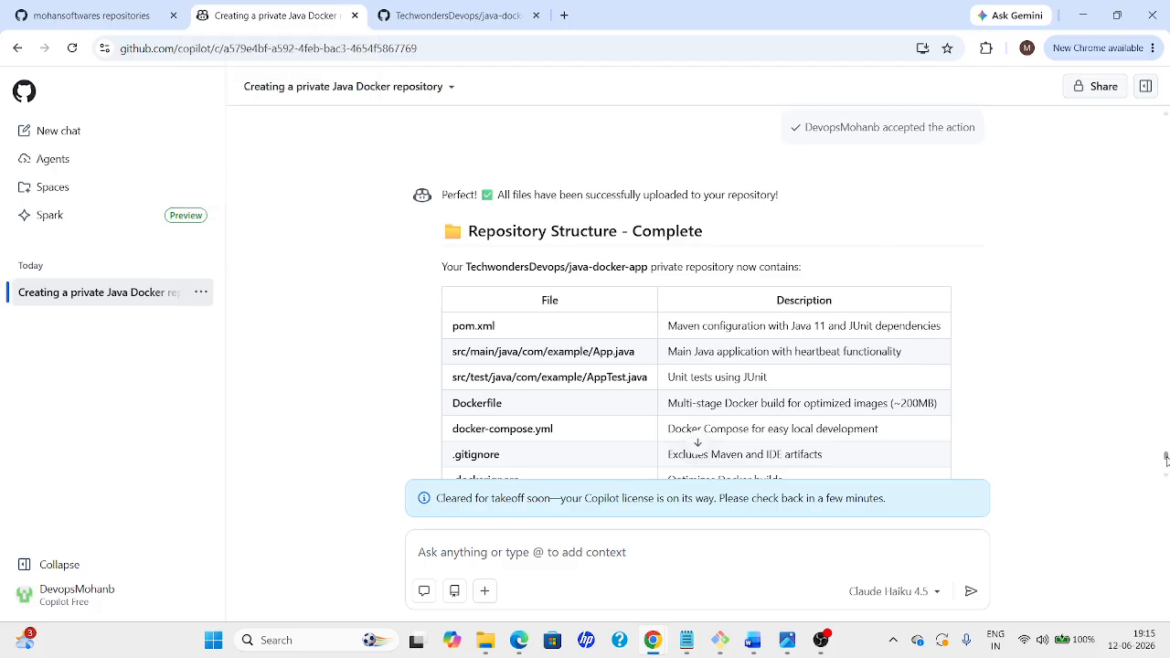
pyautogui.scroll(-10, 1167, 459)
pyautogui.moveTo(1167, 496); pyautogui.dragTo(1166, 114)
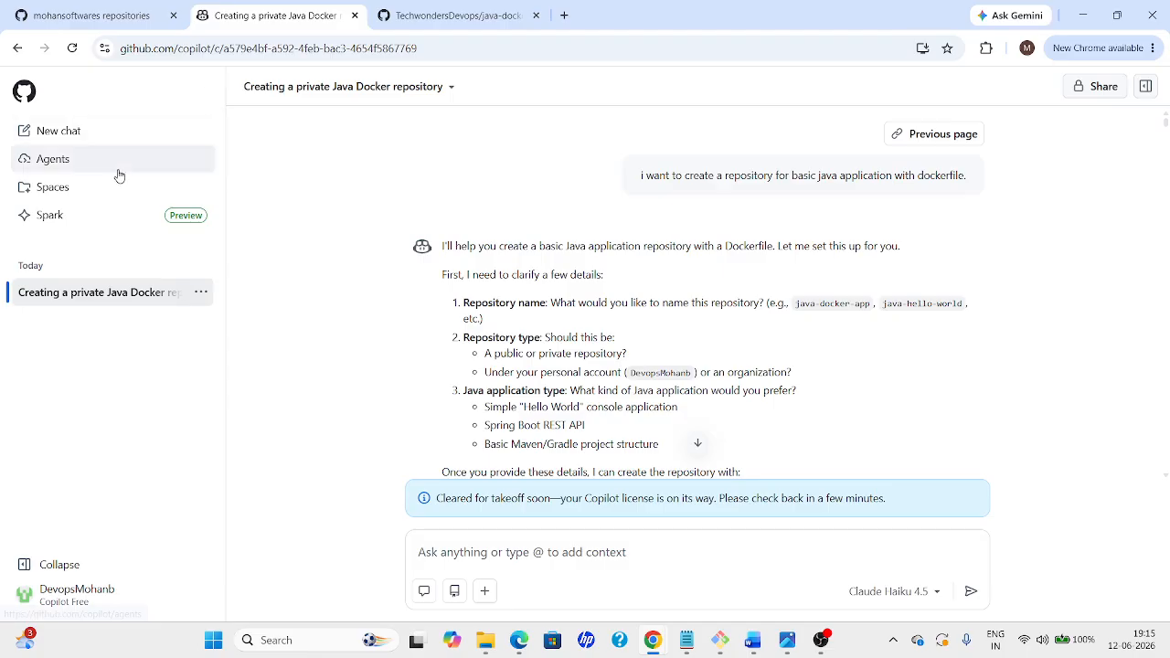
# - Check the Copilot Free plan in the account menu, then go to the GitHub Dashboard
pyautogui.click(66, 596)
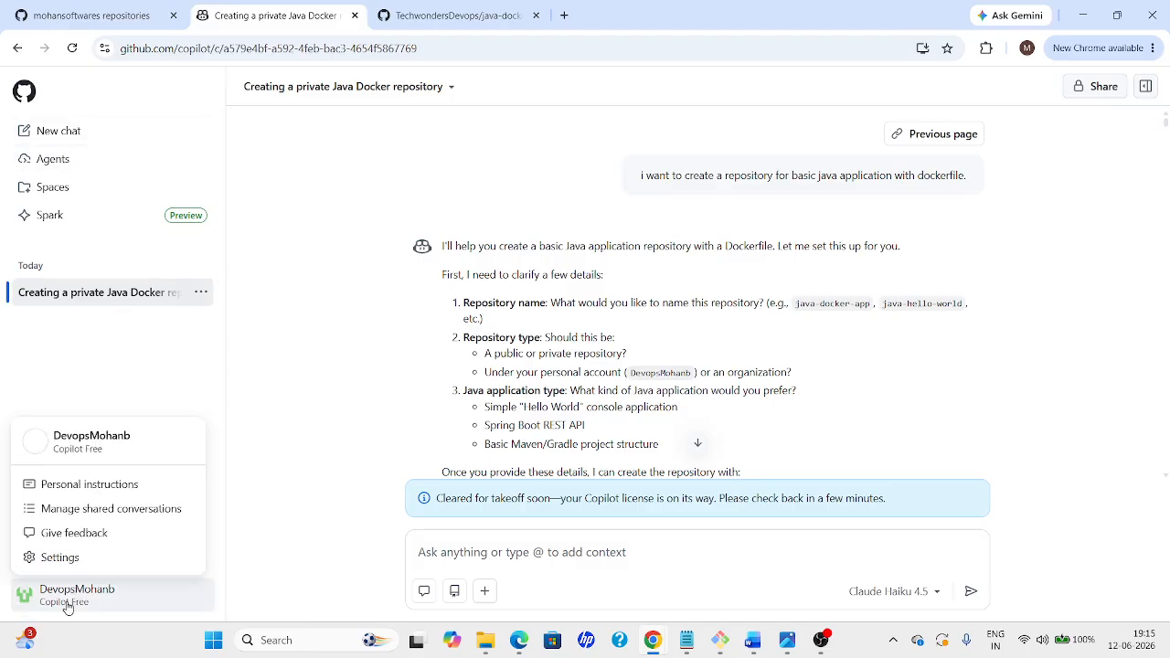
pyautogui.moveTo(54, 449); pyautogui.dragTo(118, 452)
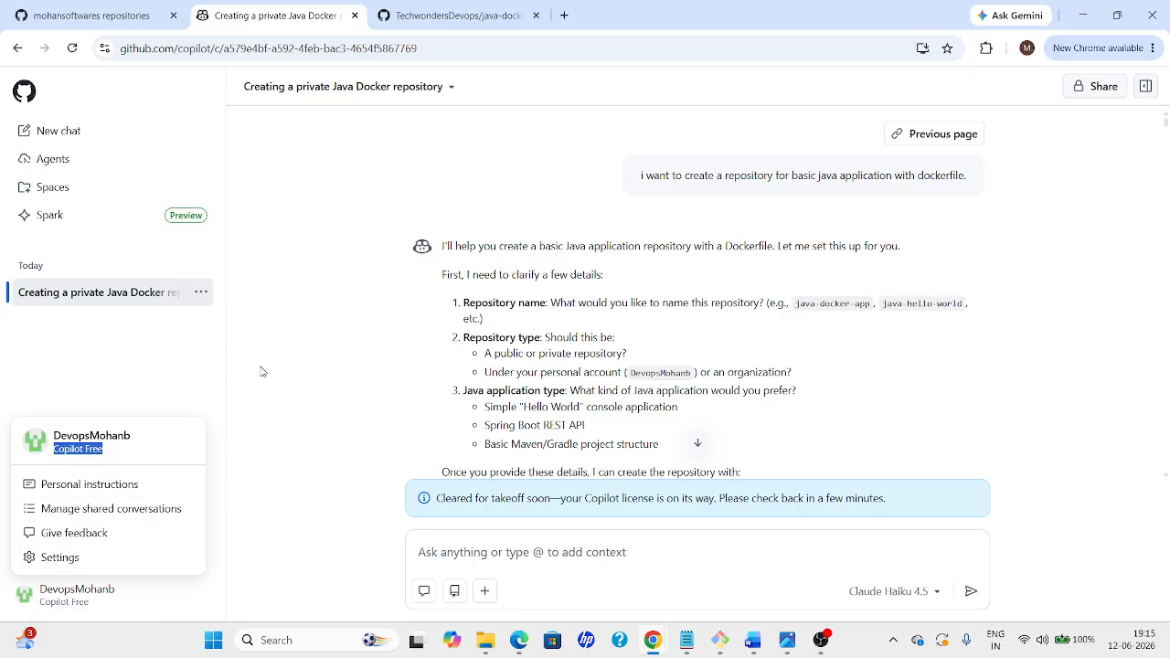
pyautogui.click(24, 92)
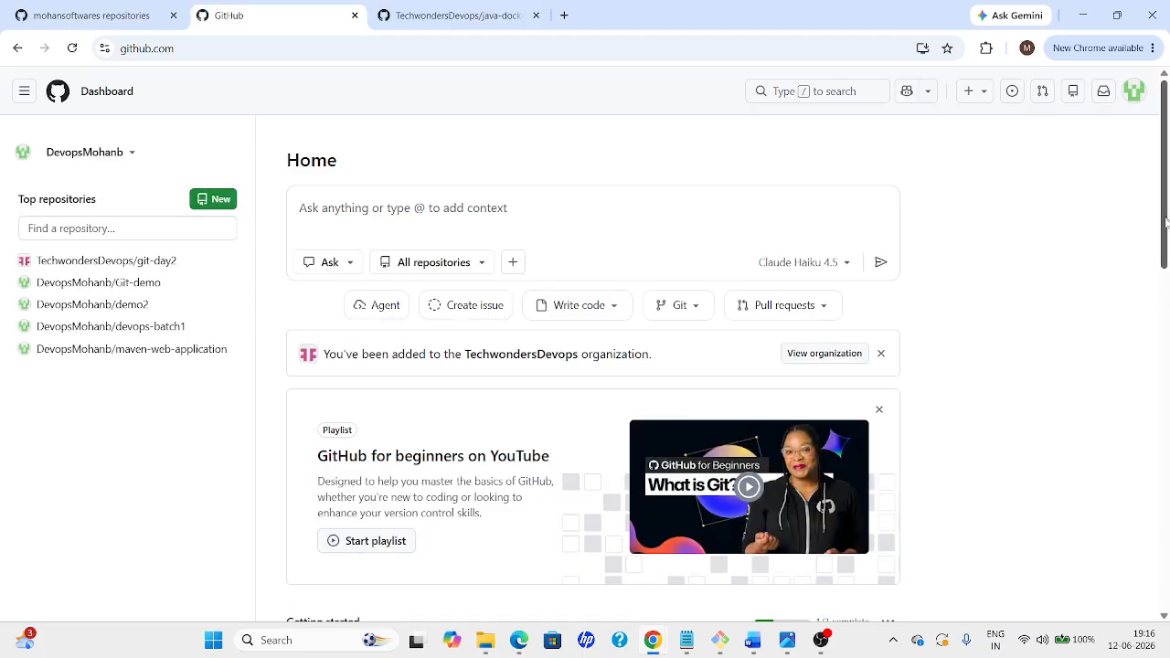
pyautogui.moveTo(1164, 222); pyautogui.dragTo(1136, 243)
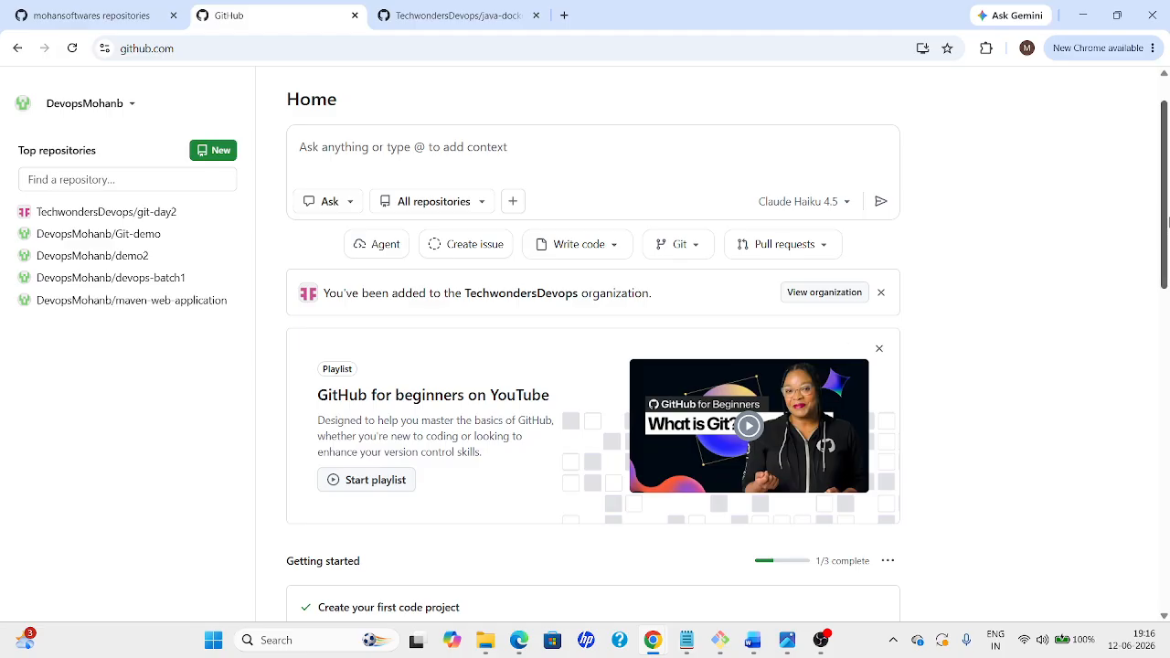
pyautogui.scroll(-1, 1165, 219)
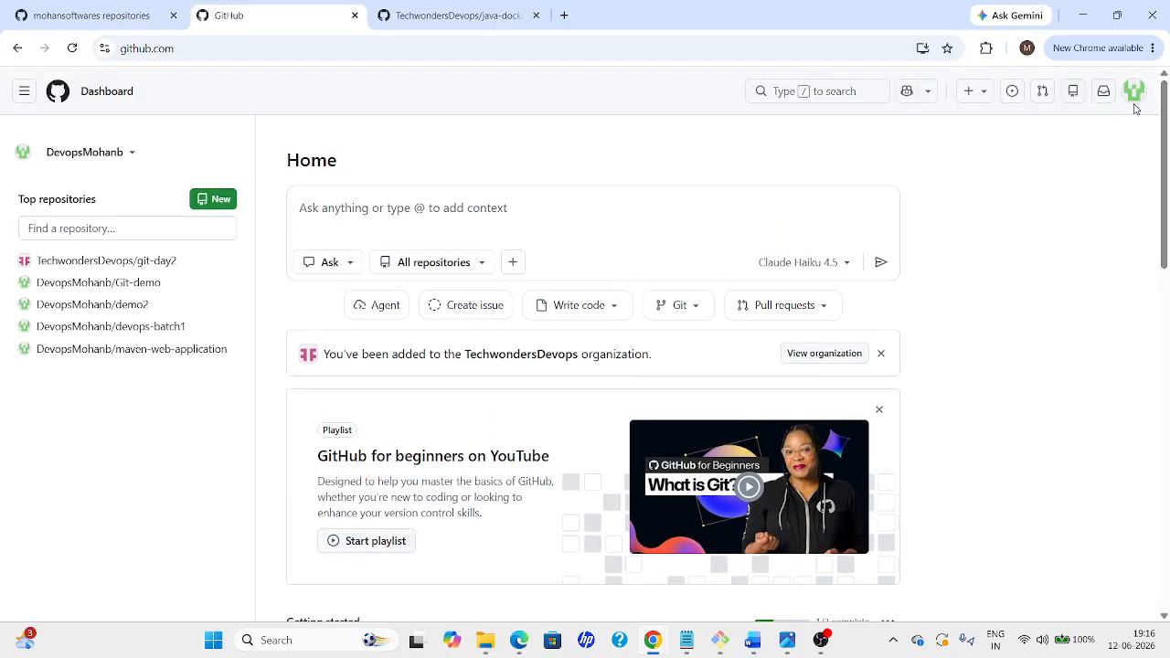
pyautogui.click(1133, 92)
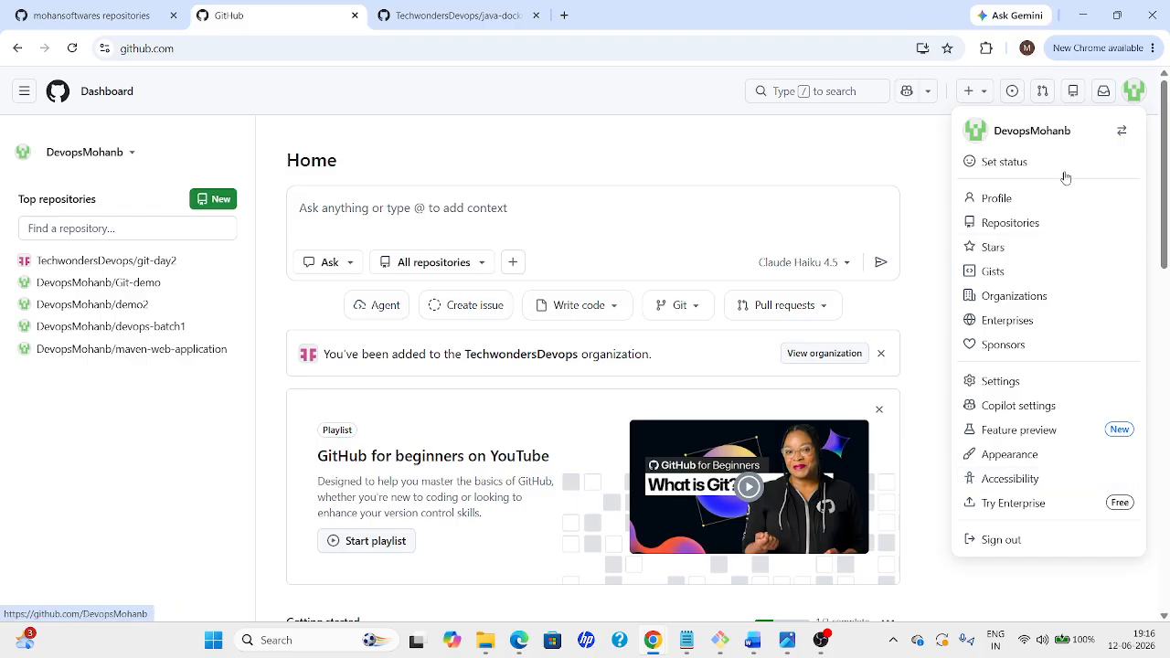
pyautogui.click(976, 91)
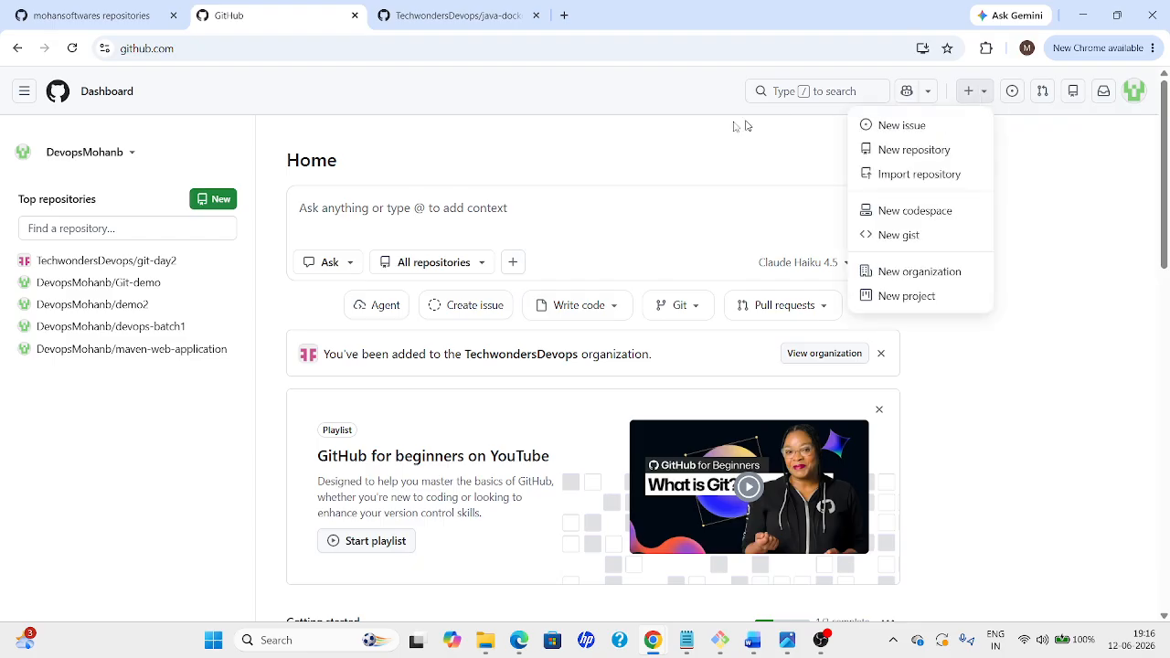
pyautogui.click(626, 117)
pyautogui.click(975, 91)
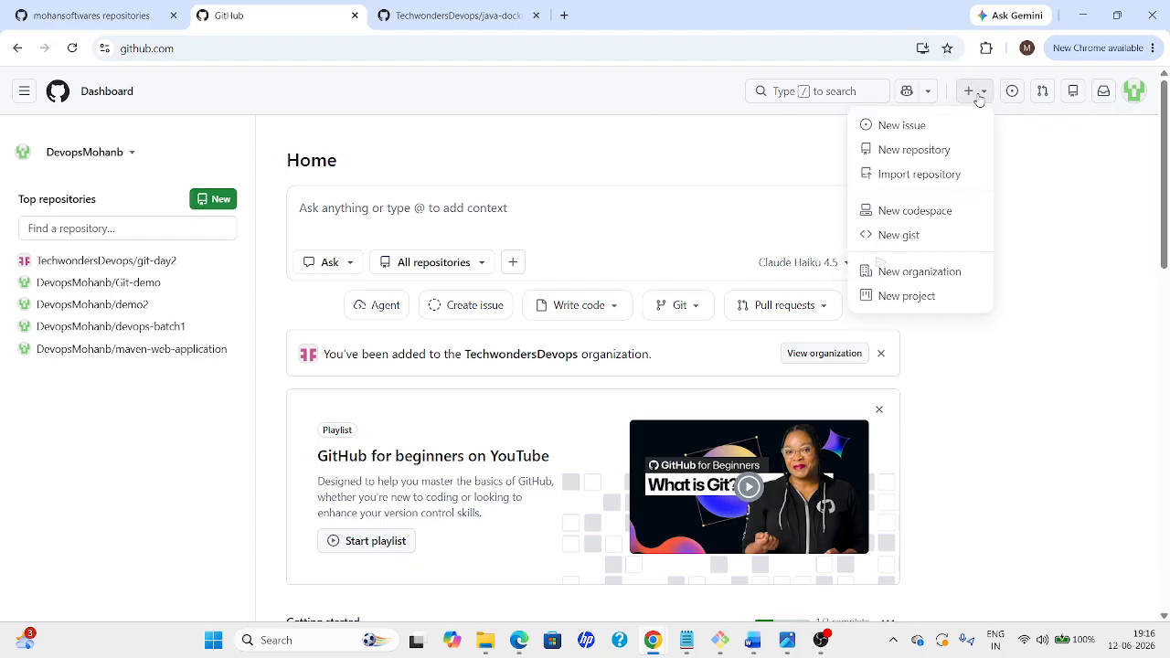
pyautogui.click(895, 184)
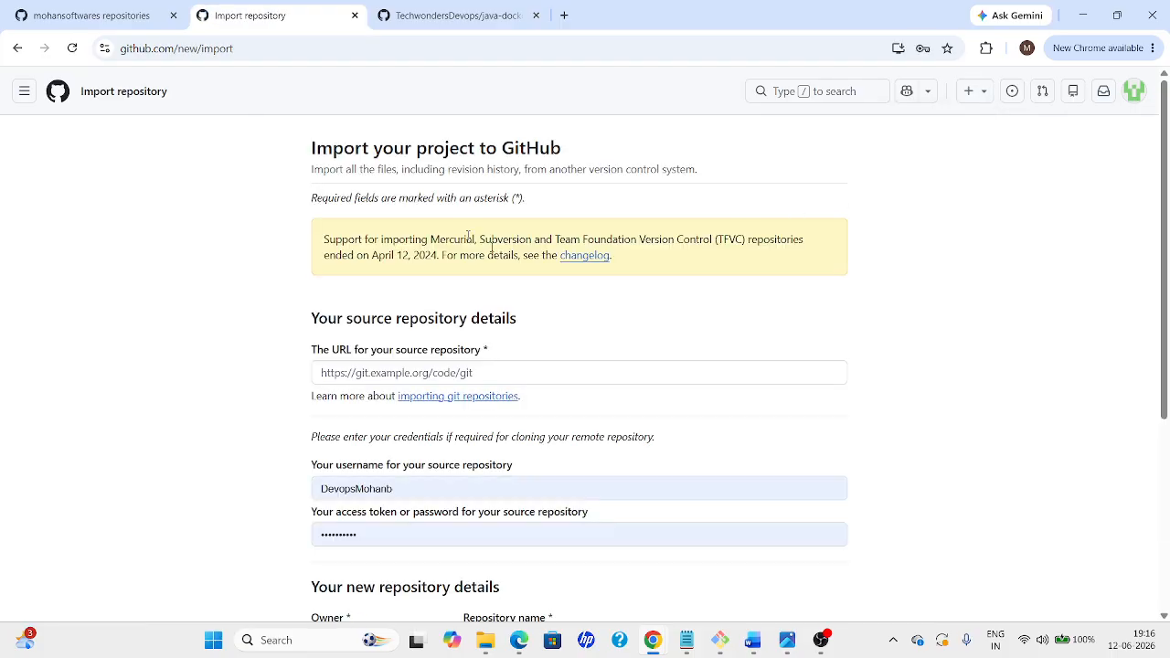
pyautogui.moveTo(311, 152); pyautogui.dragTo(768, 160)
pyautogui.click(1015, 321)
pyautogui.scroll(-2, 1015, 320)
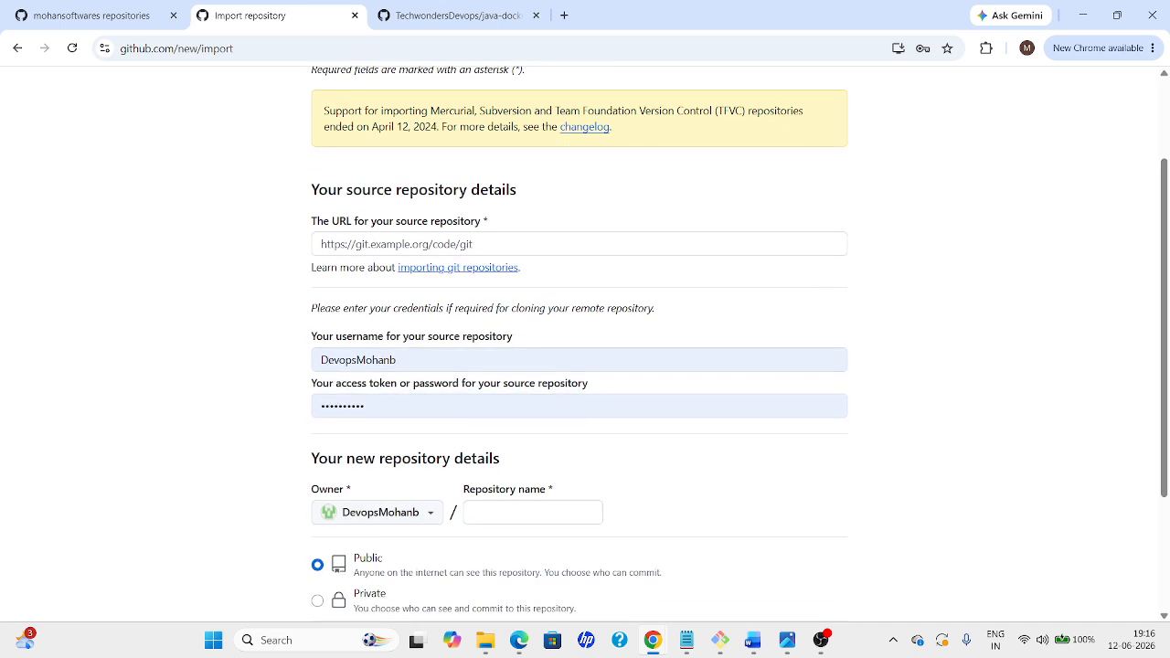
pyautogui.click(579, 244)
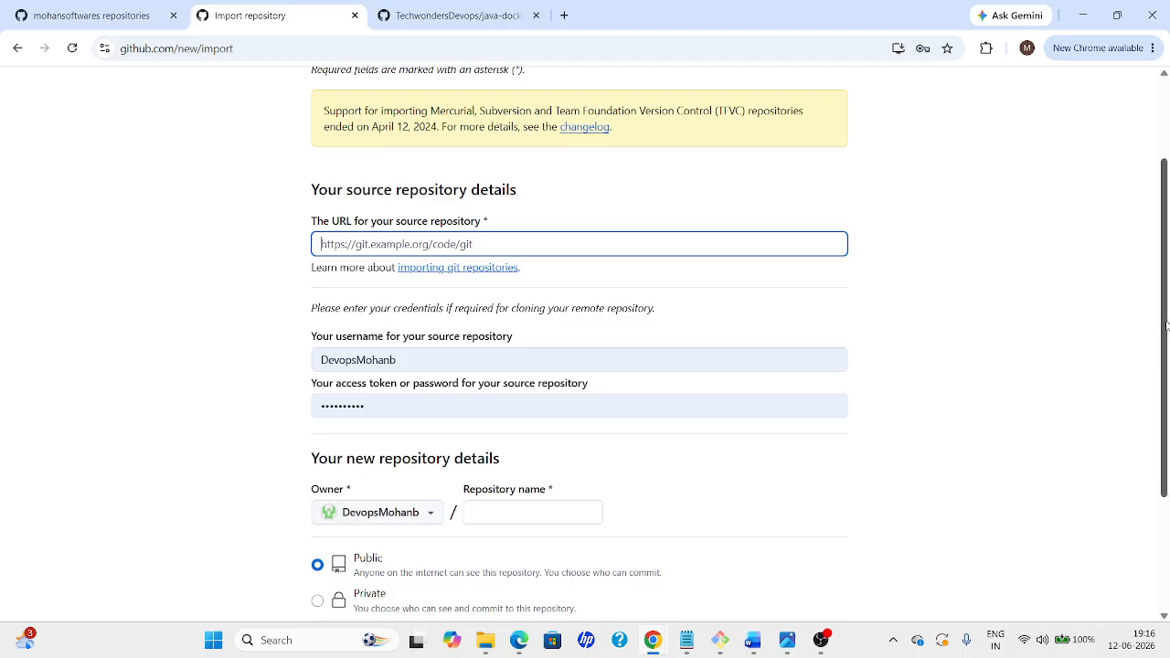
pyautogui.moveTo(1165, 329); pyautogui.dragTo(1142, 472)
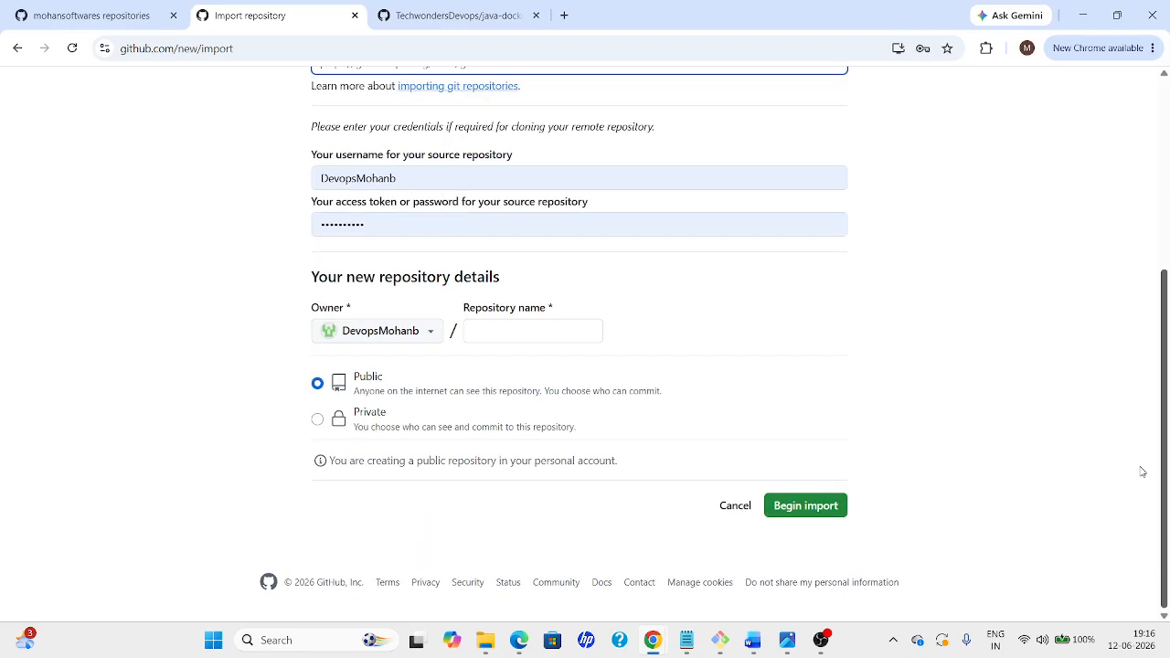
pyautogui.click(745, 514)
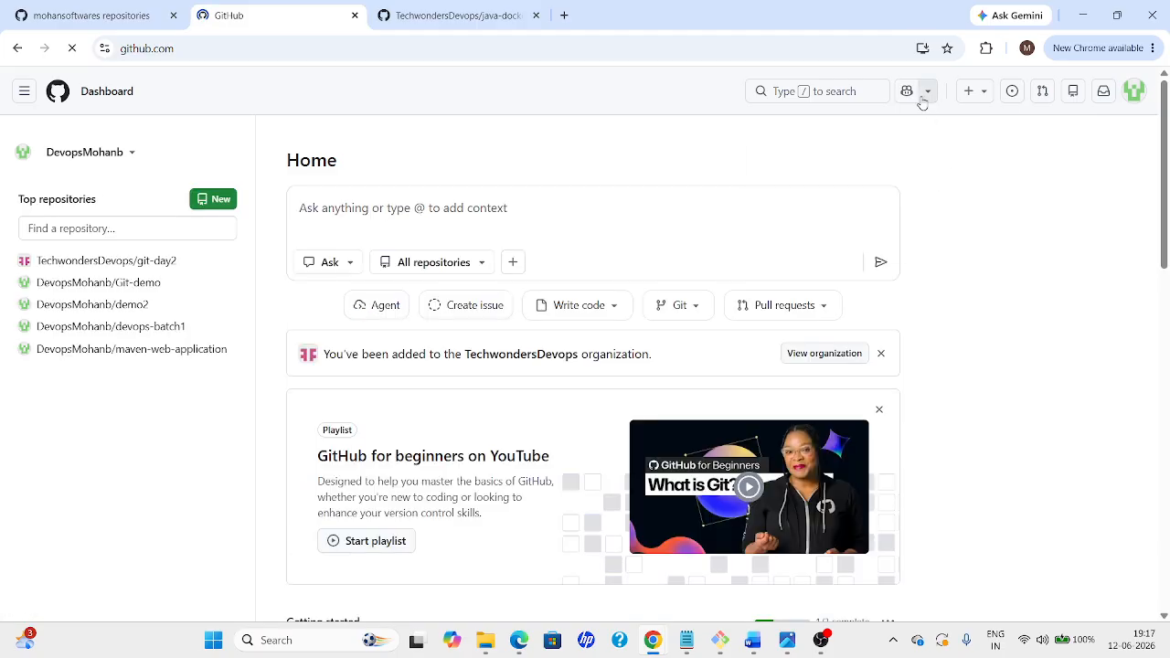
pyautogui.click(927, 92)
# - Start a new codespace for the TechwondersDevops/git-day2 repository
pyautogui.click(974, 92)
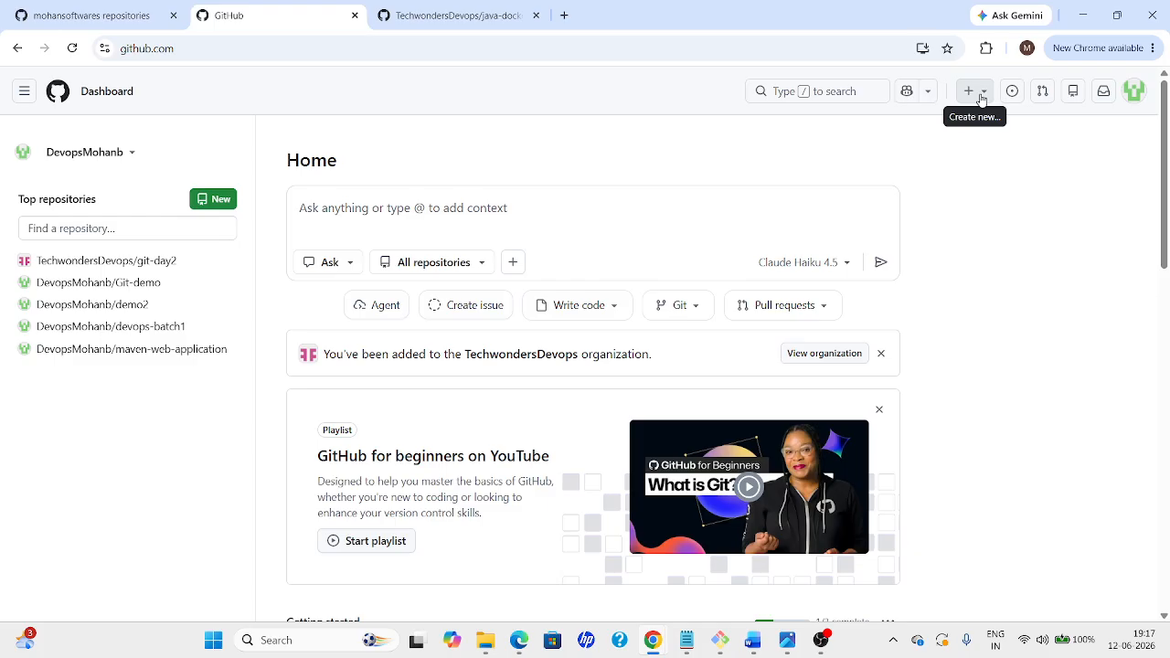
pyautogui.click(974, 91)
pyautogui.click(897, 211)
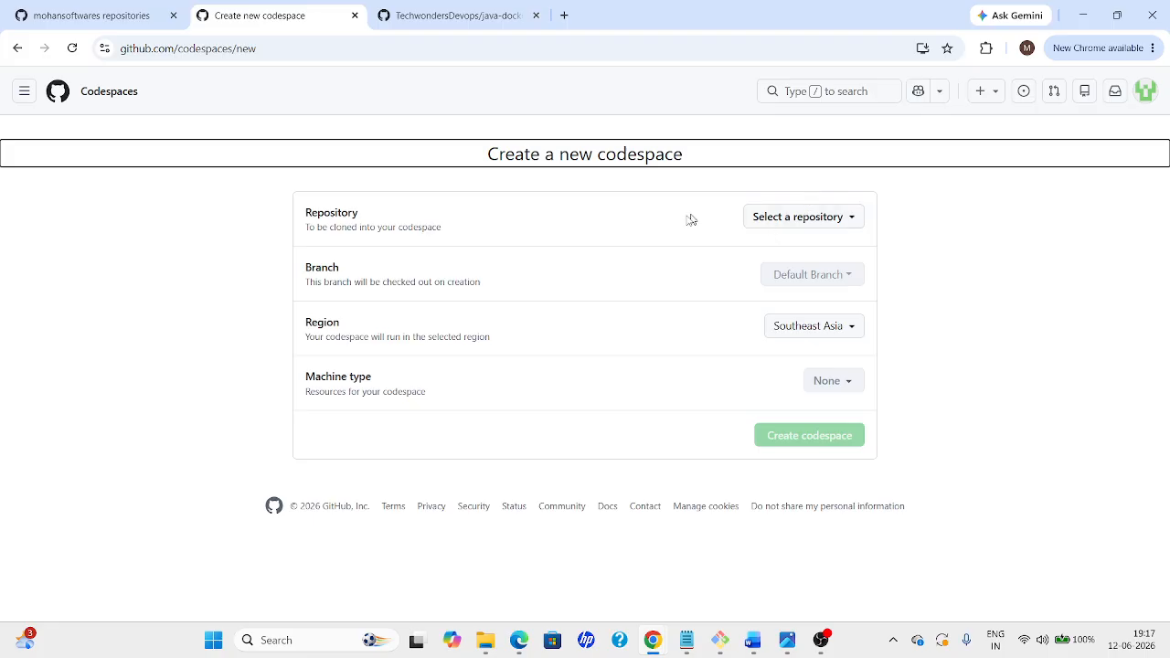
pyautogui.click(797, 223)
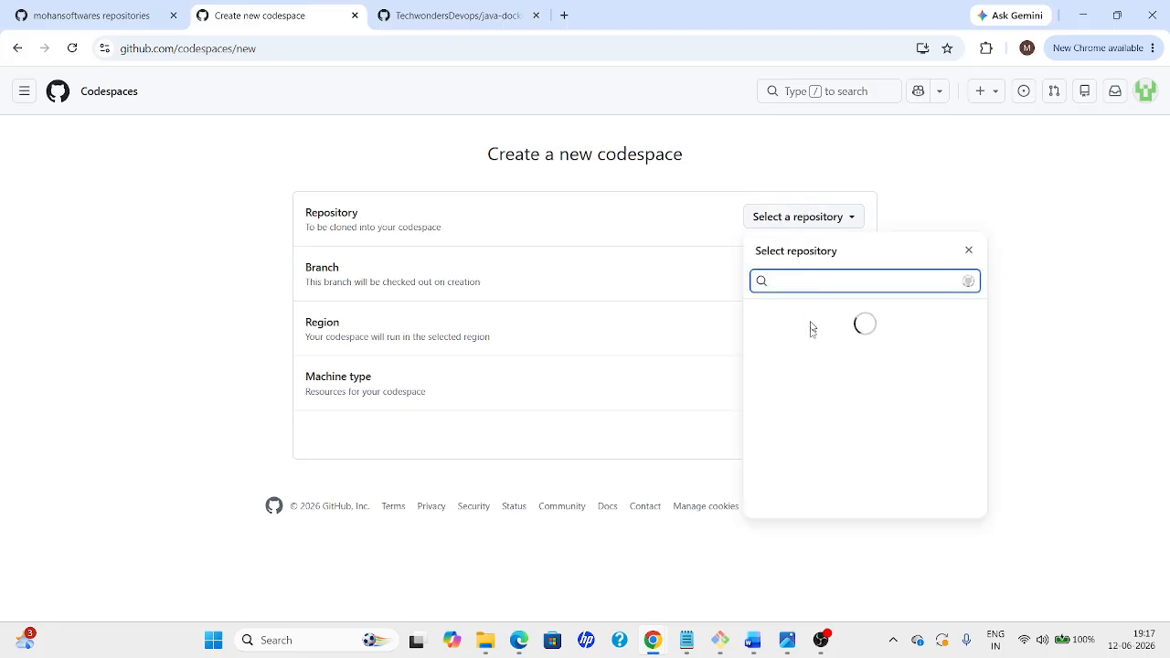
pyautogui.click(902, 328)
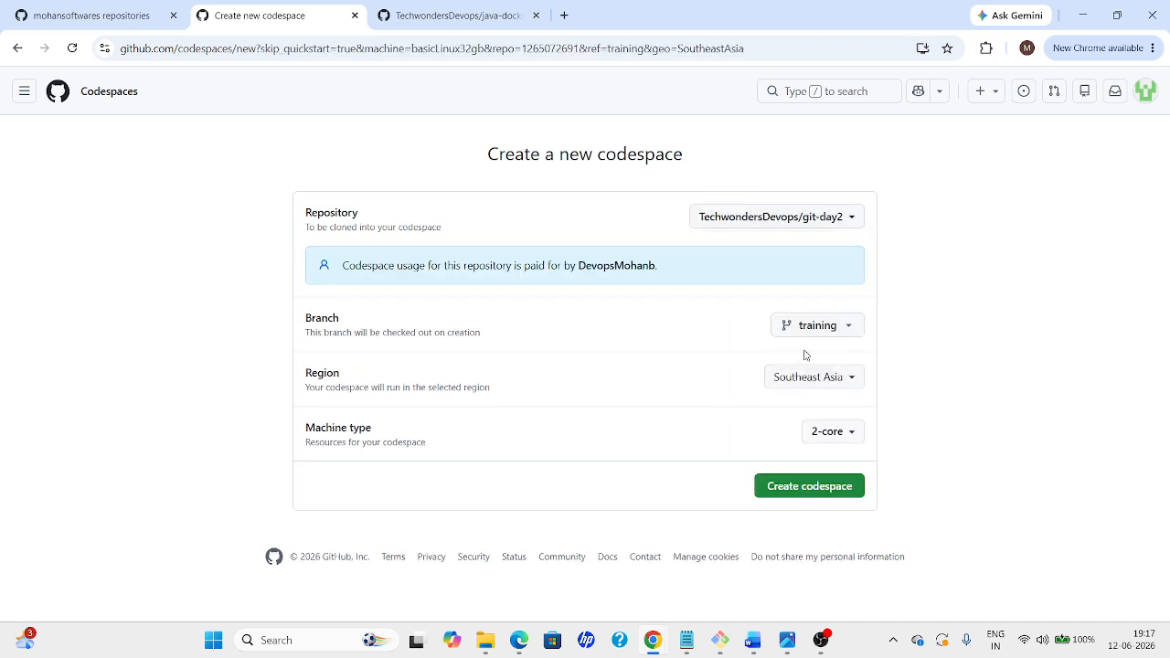
# - Choose region US East and the 2-core machine, then create the codespace
pyautogui.click(792, 380)
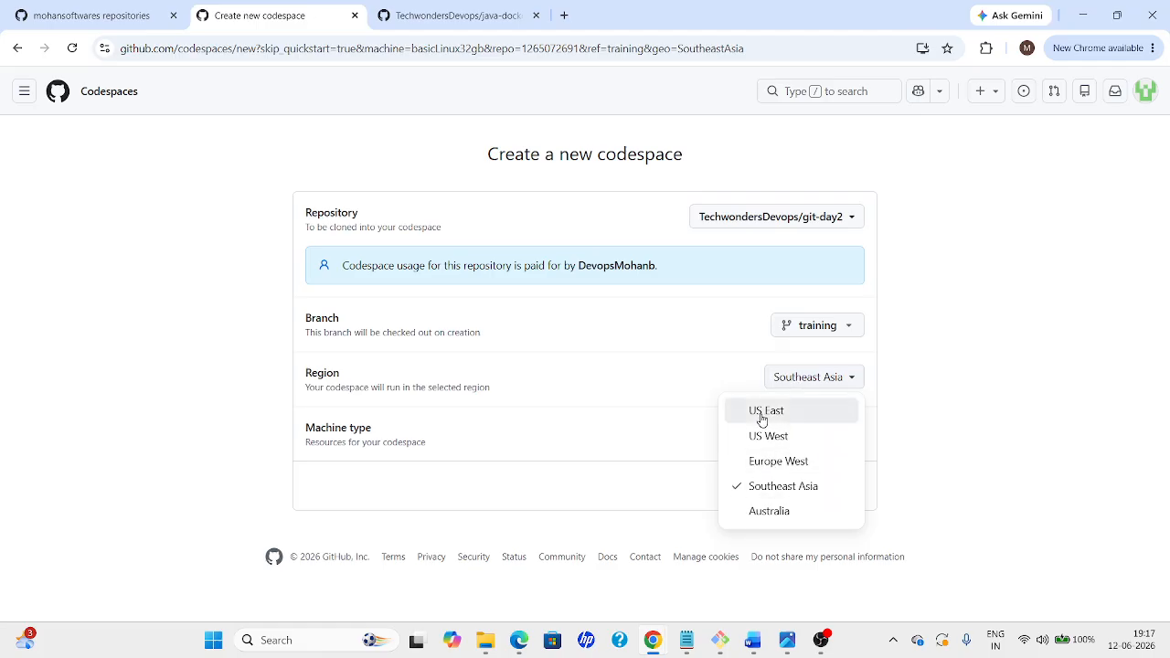
pyautogui.click(766, 416)
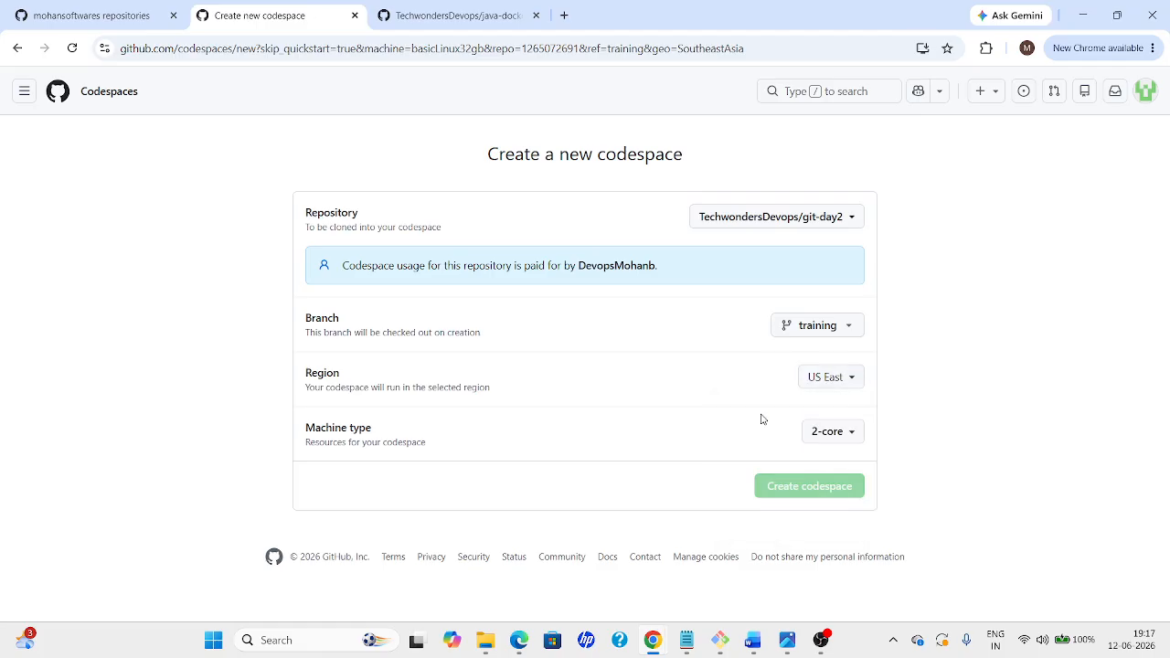
pyautogui.click(841, 435)
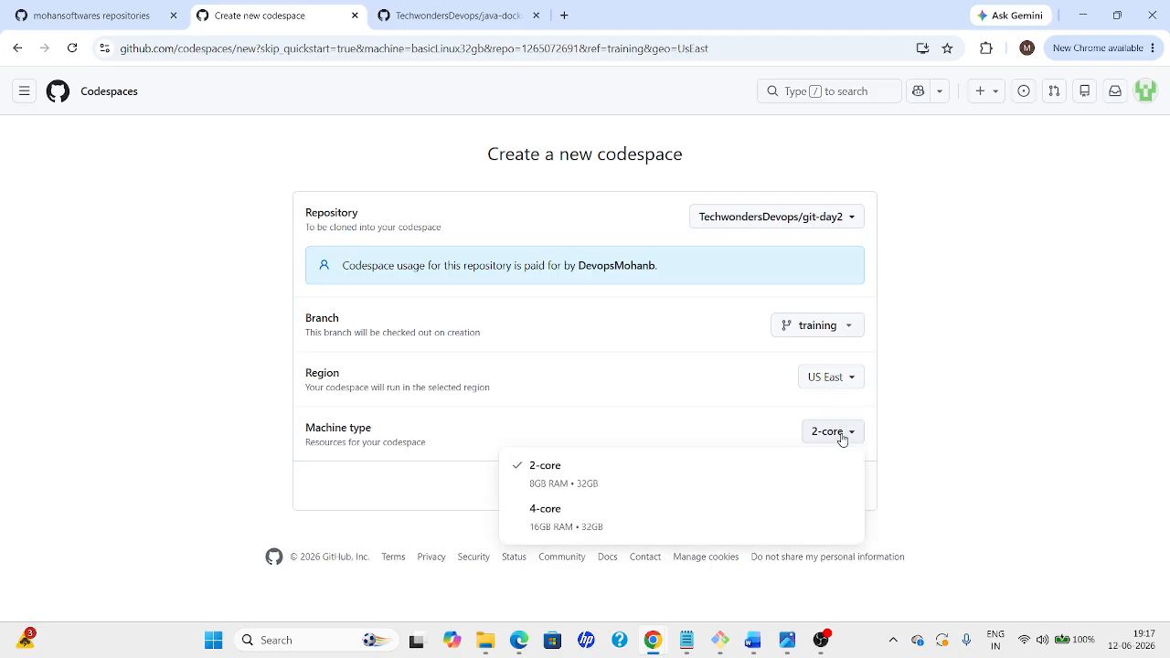
pyautogui.click(995, 457)
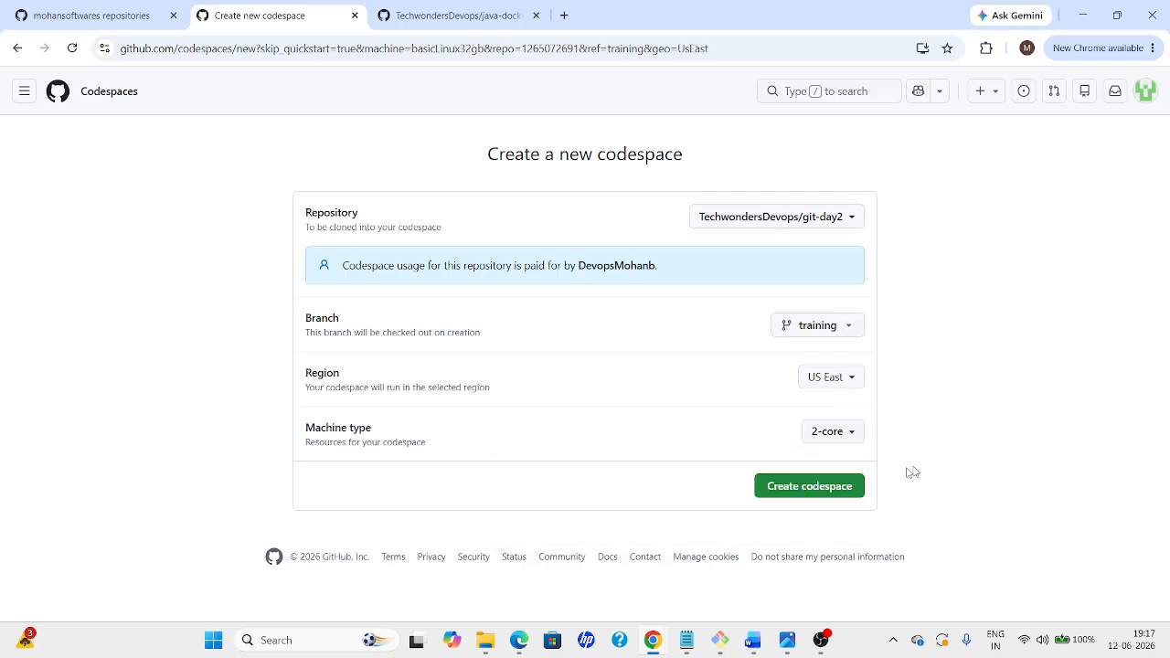
pyautogui.click(822, 491)
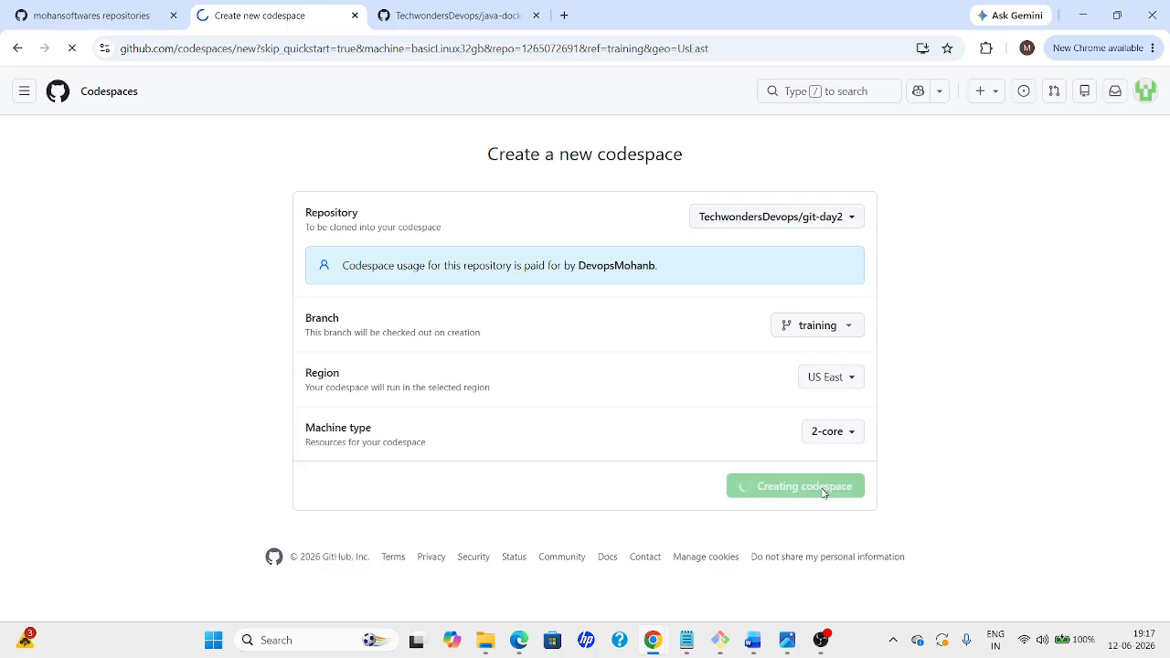
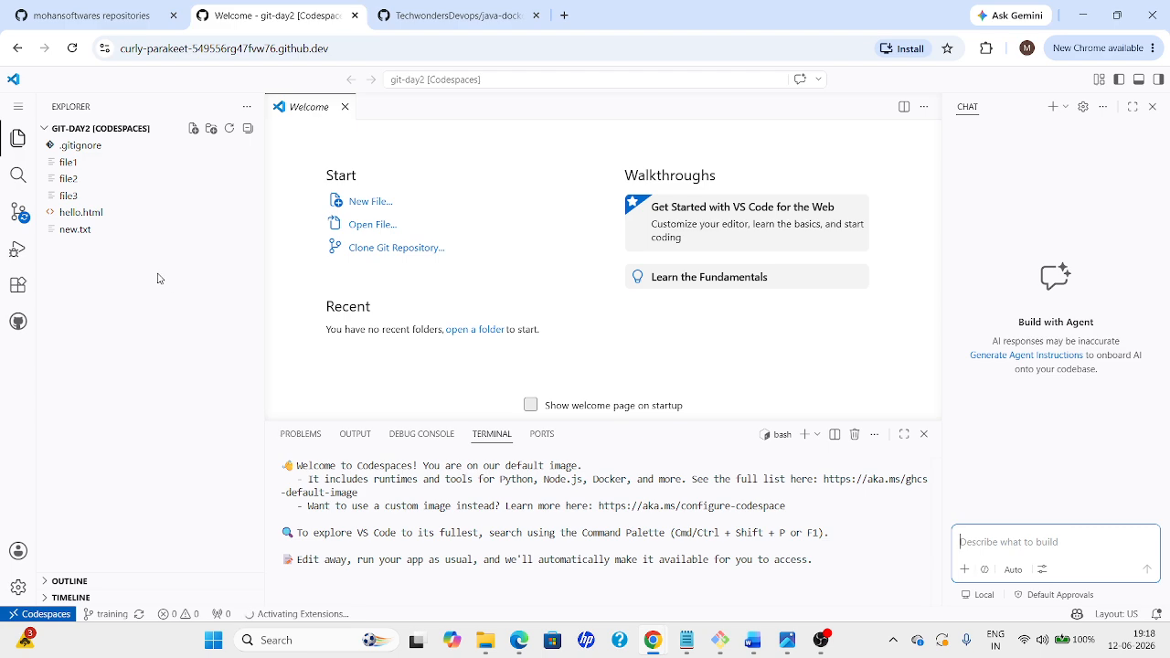
# - Run git status to confirm training is clean and up to date with origin/training, then type git log --oneline
pyautogui.click(284, 585)
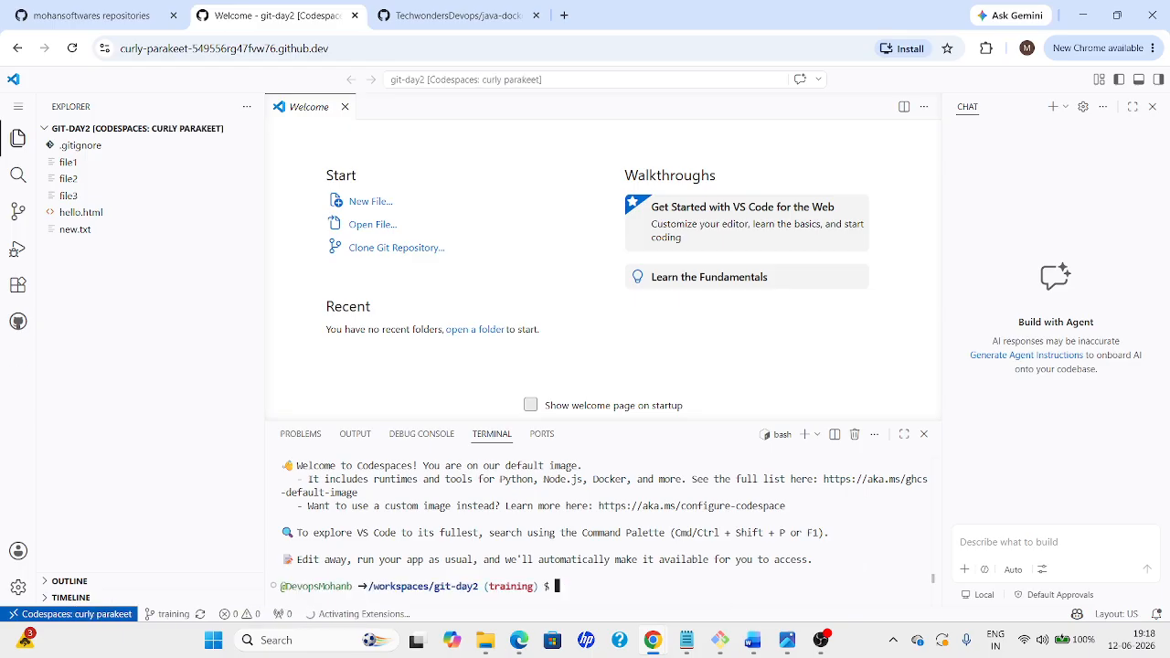
pyautogui.write('git')
pyautogui.write(' status')
pyautogui.press('Return')
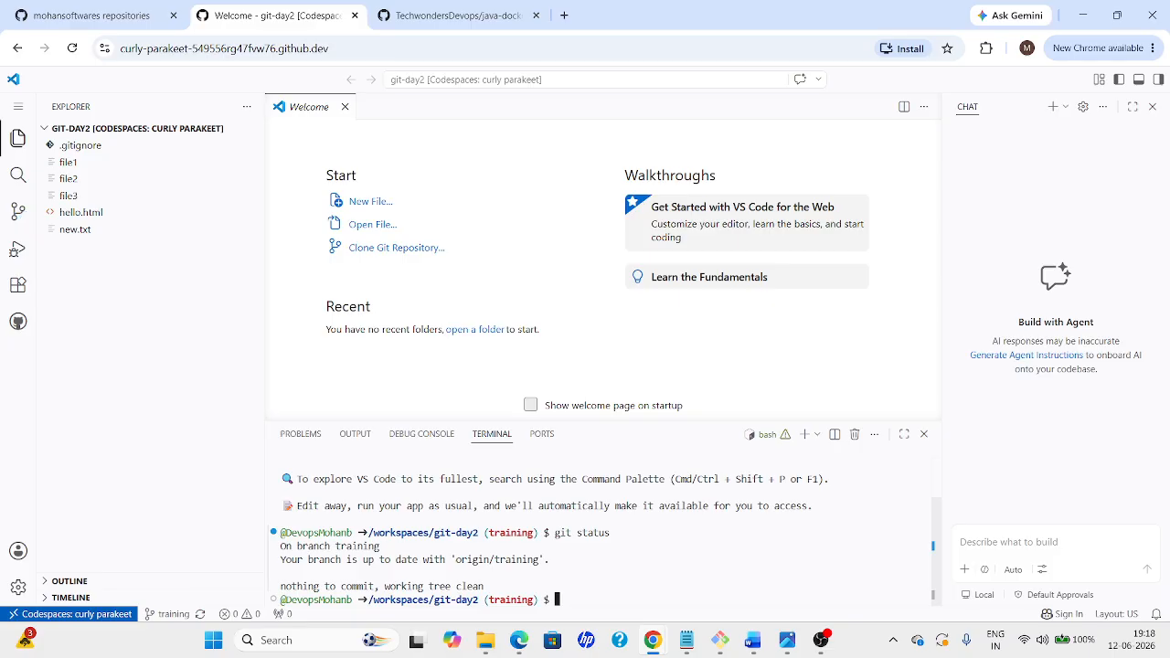
pyautogui.doubleClick(357, 547)
pyautogui.doubleClick(418, 600)
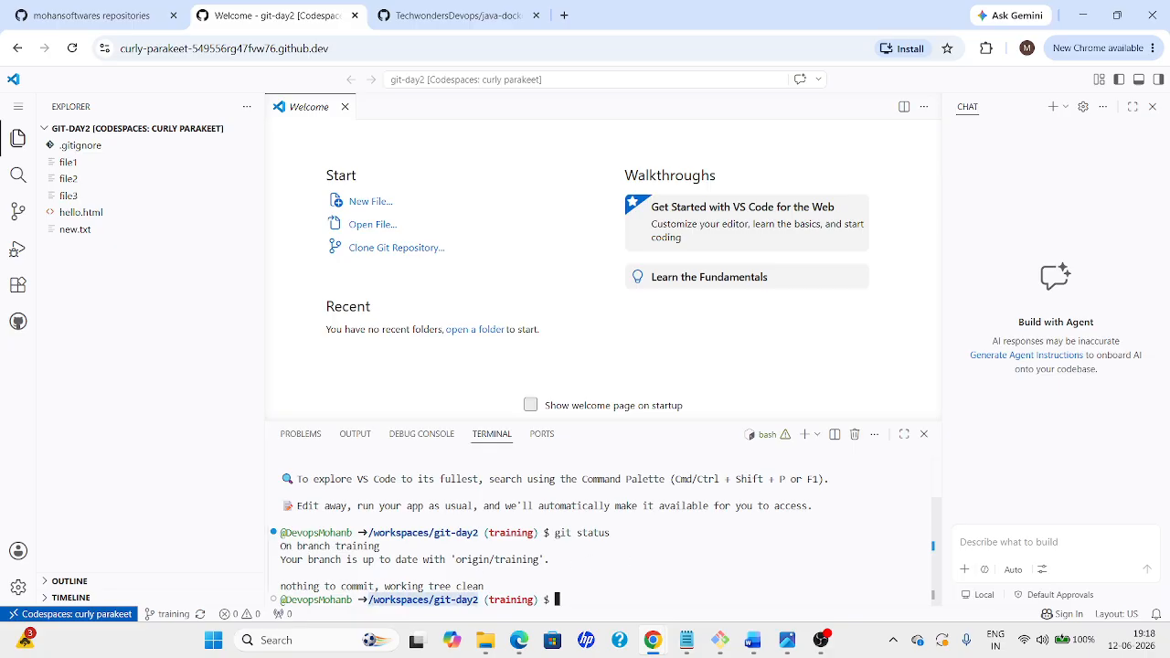
pyautogui.click(559, 600)
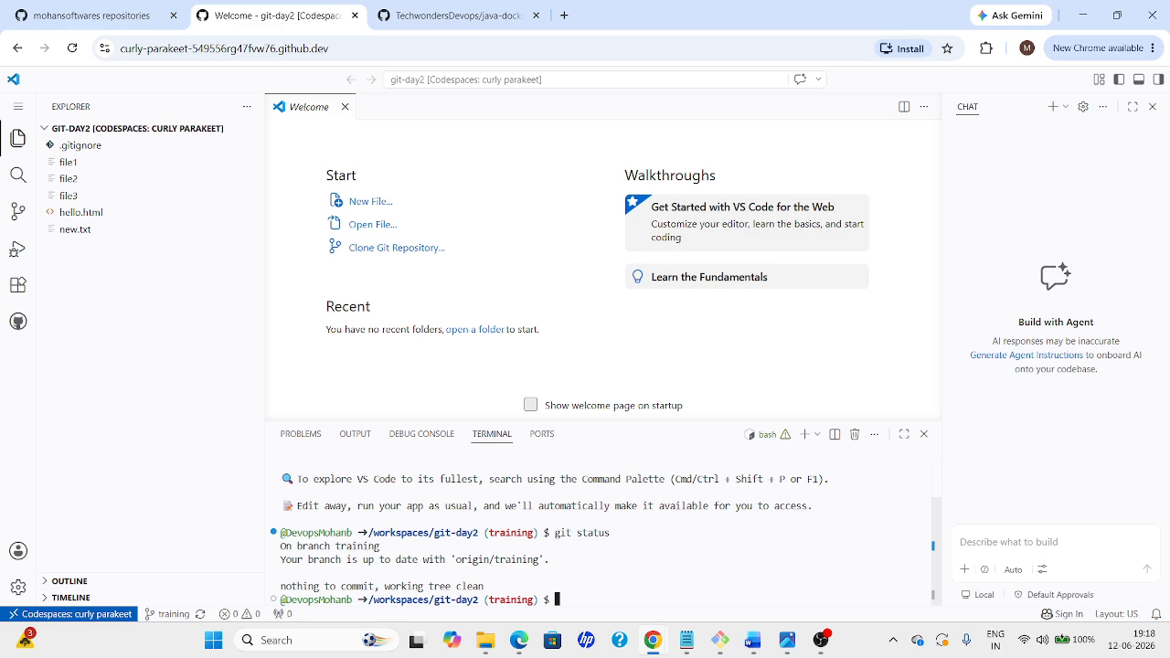
pyautogui.write('git log --oneline')
# - List the one-line commit log, hide the chat panel, and look through the menus and pull requests view
pyautogui.press('Return')
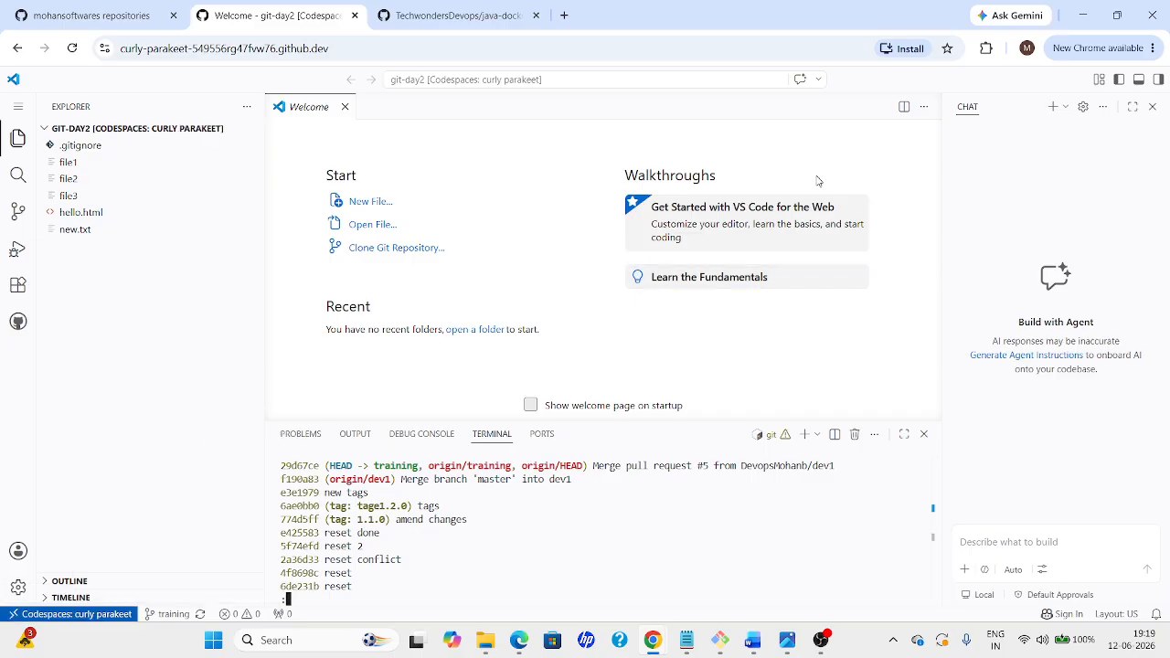
pyautogui.click(1152, 106)
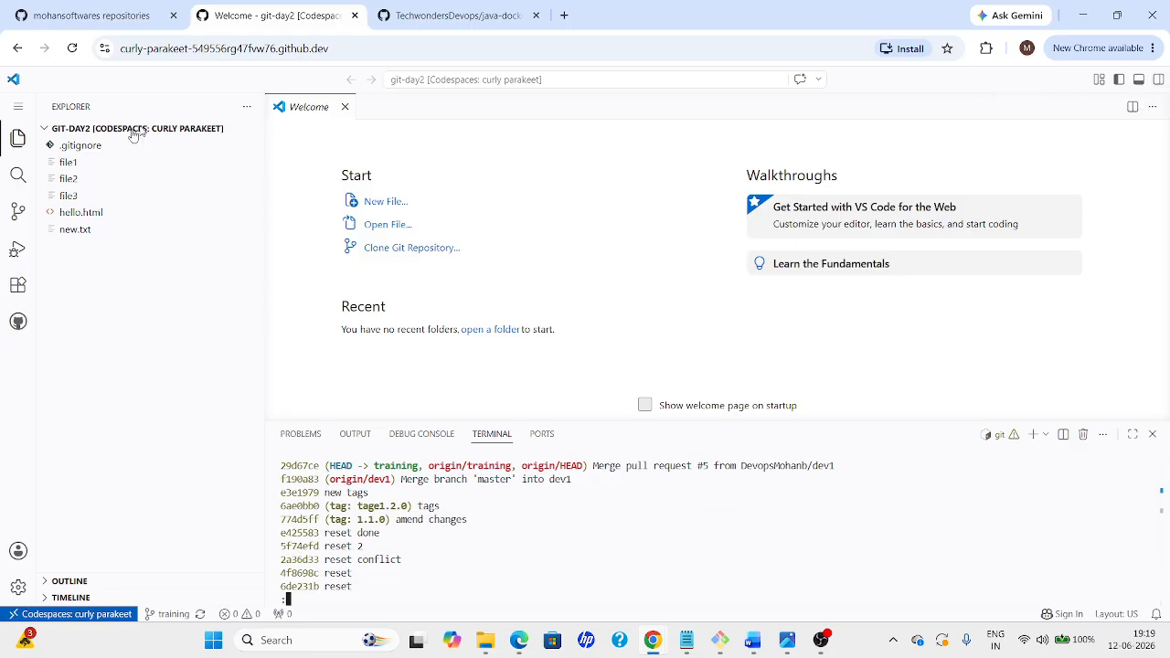
pyautogui.click(20, 108)
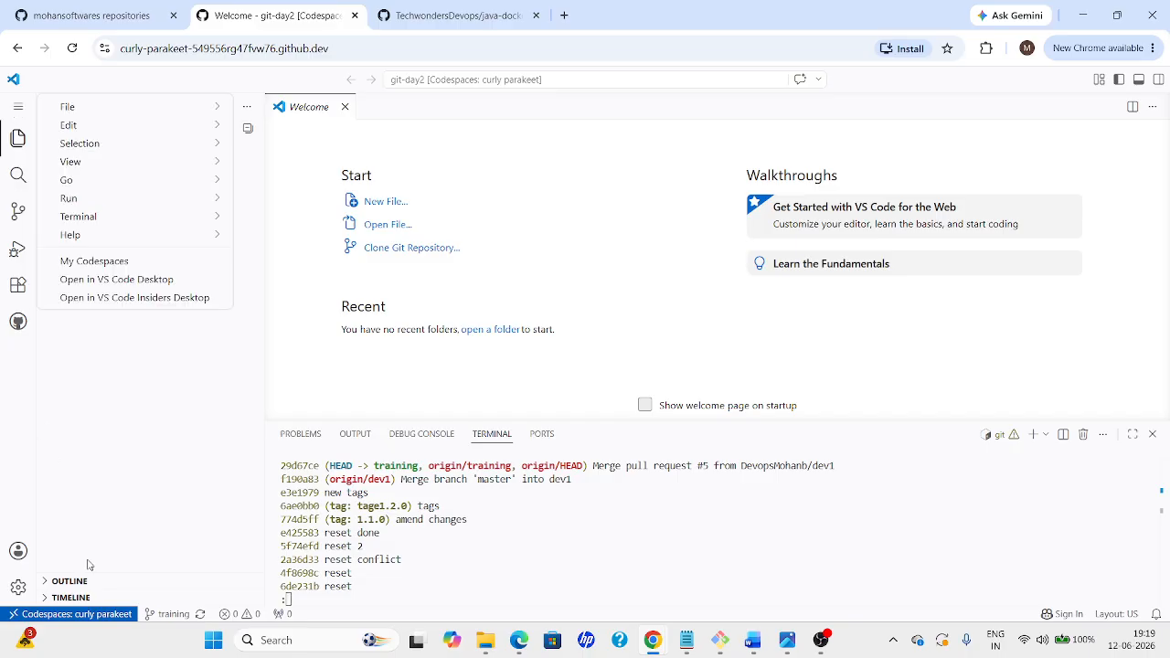
pyautogui.click(15, 554)
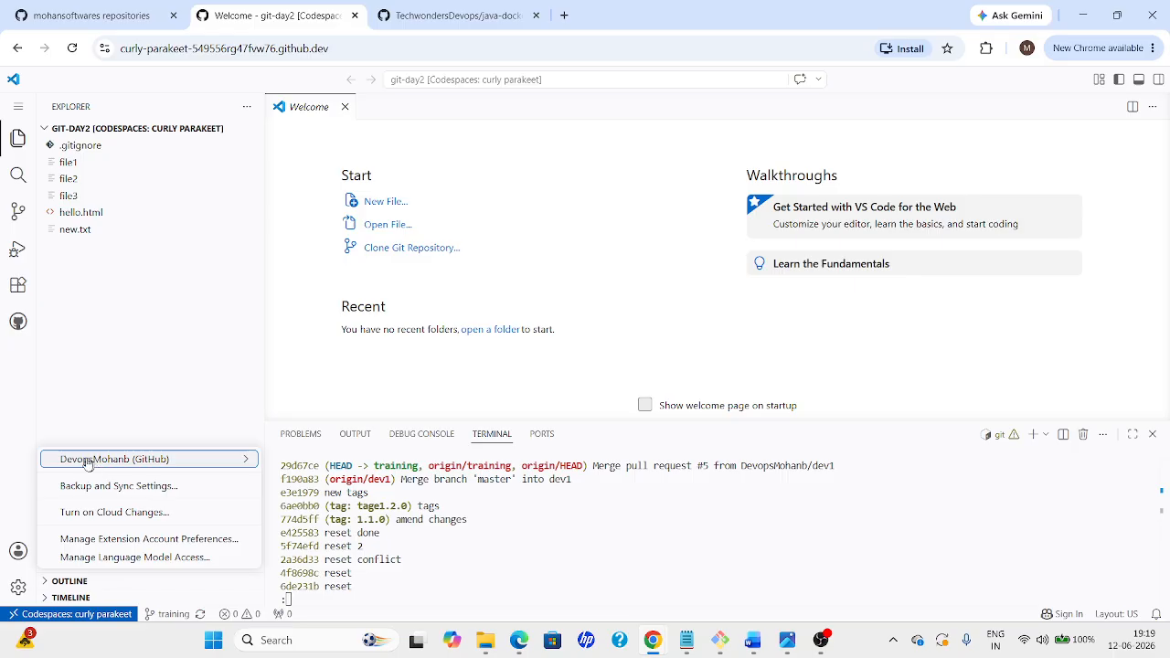
pyautogui.moveTo(88, 464)
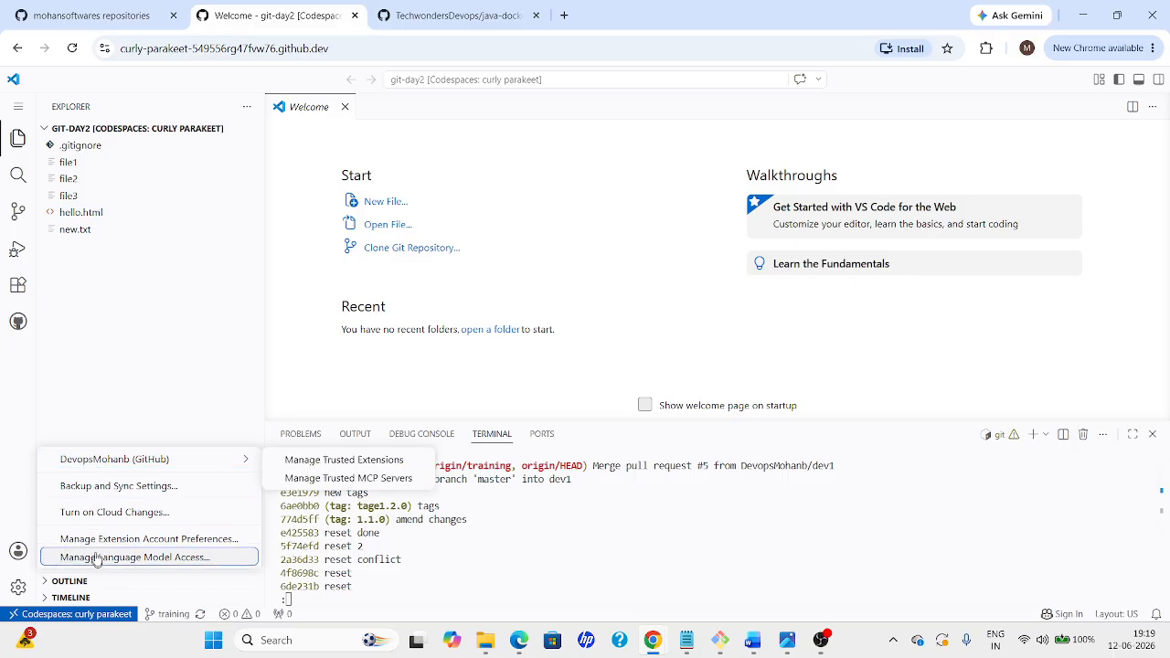
pyautogui.click(18, 325)
pyautogui.click(18, 326)
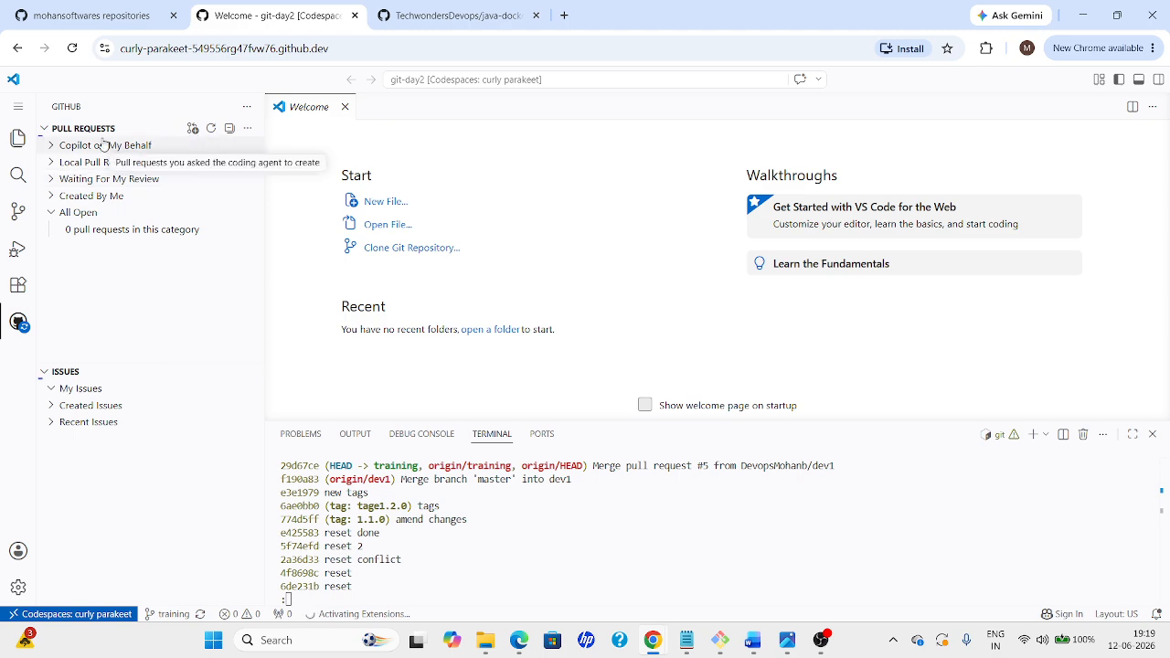
# - Open Source Control to show the training branch's commit graph
pyautogui.click(18, 107)
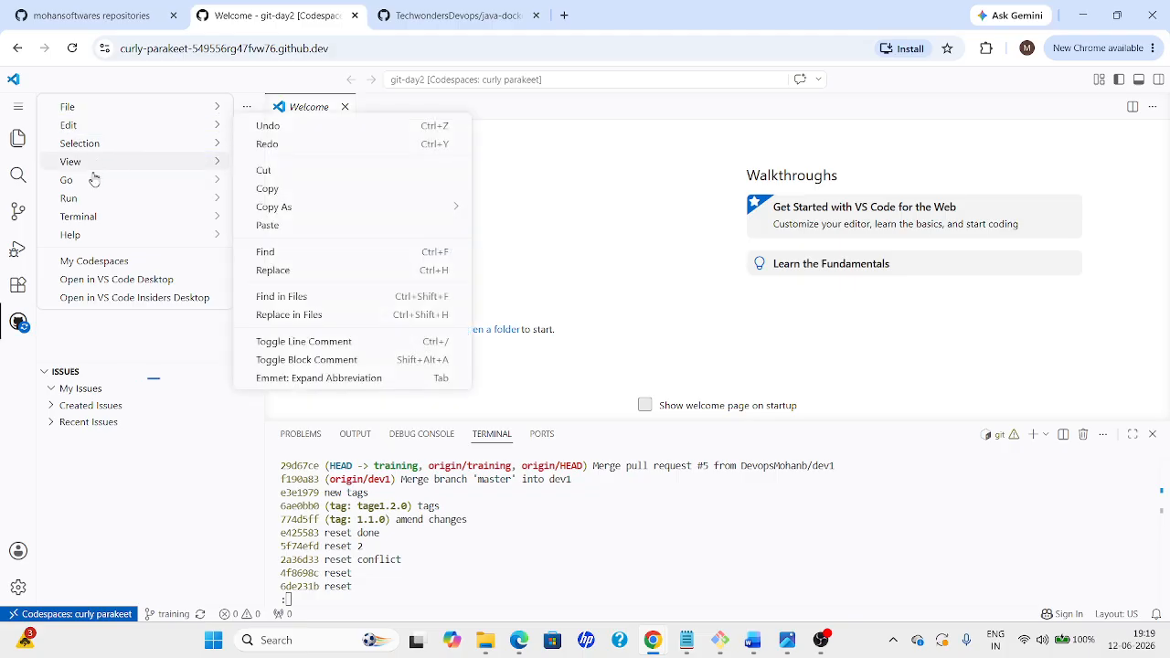
pyautogui.moveTo(139, 180)
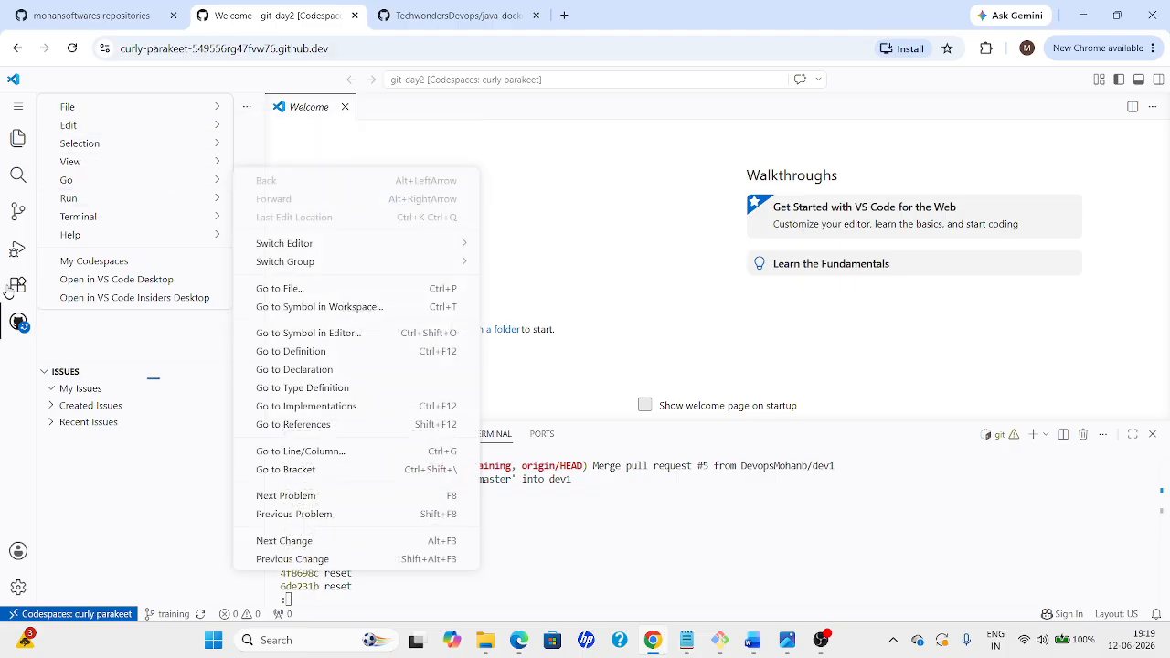
pyautogui.click(18, 212)
pyautogui.click(18, 214)
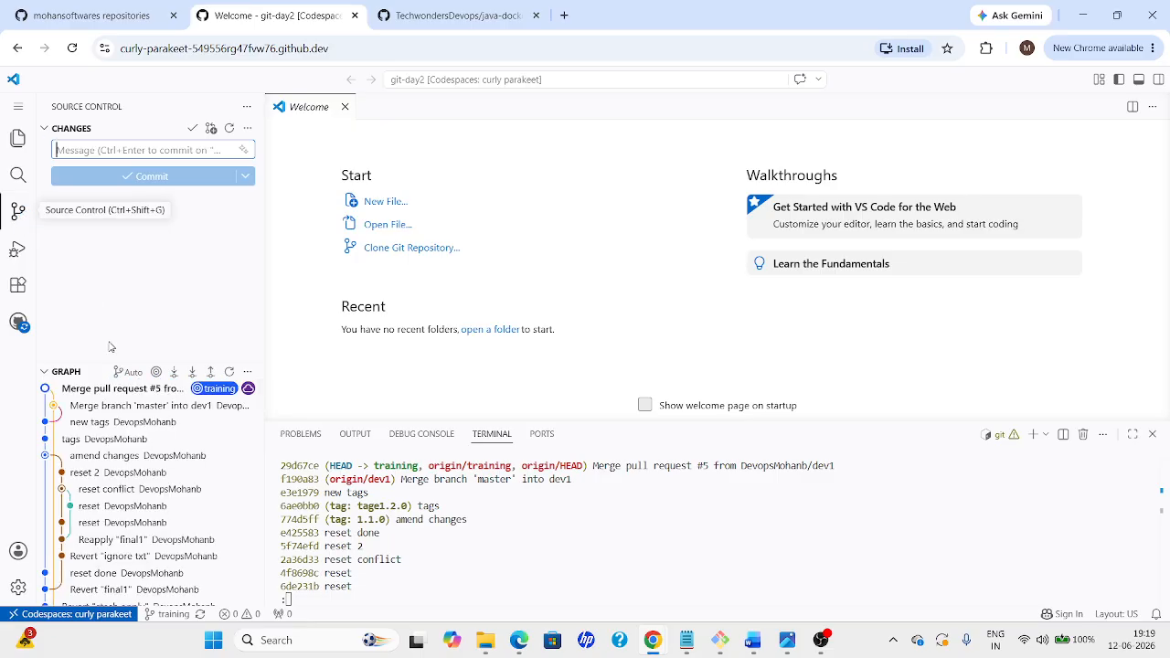
# - Open the Accounts menu and dismiss it again
pyautogui.moveTo(88, 393)
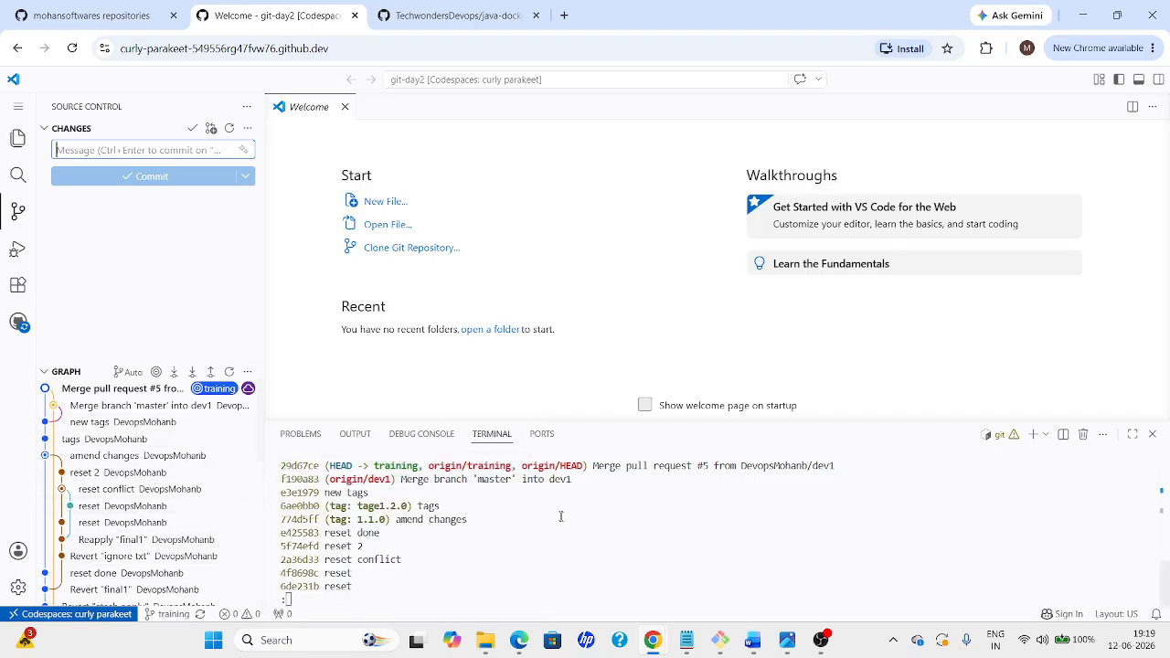
pyautogui.click(19, 552)
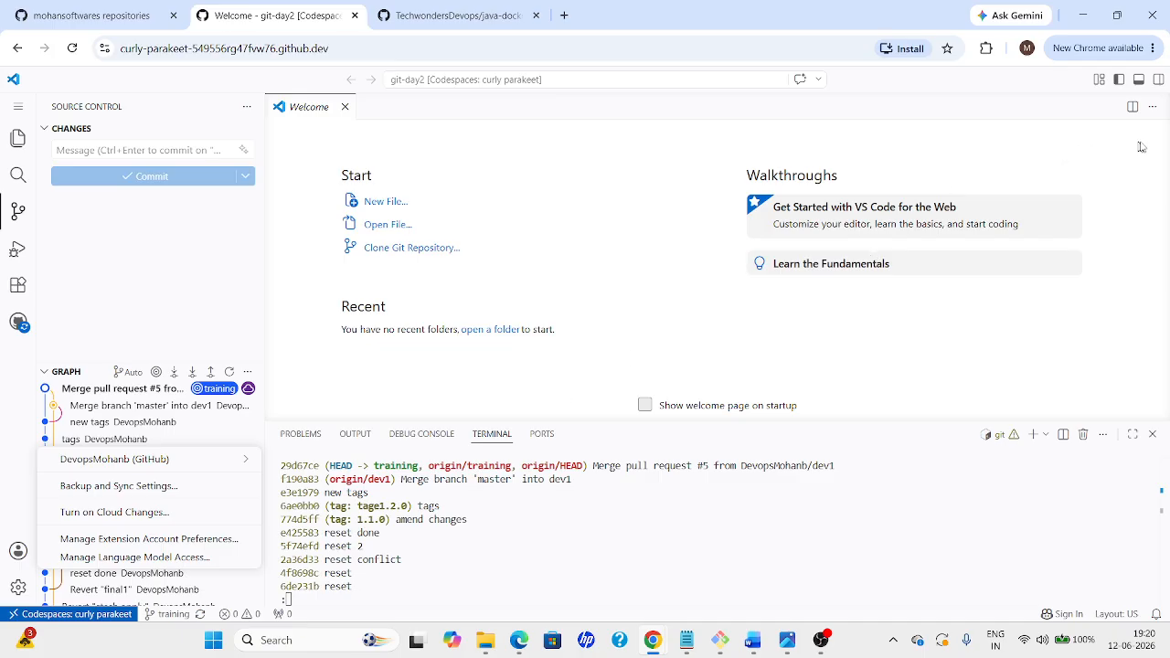
pyautogui.click(1155, 110)
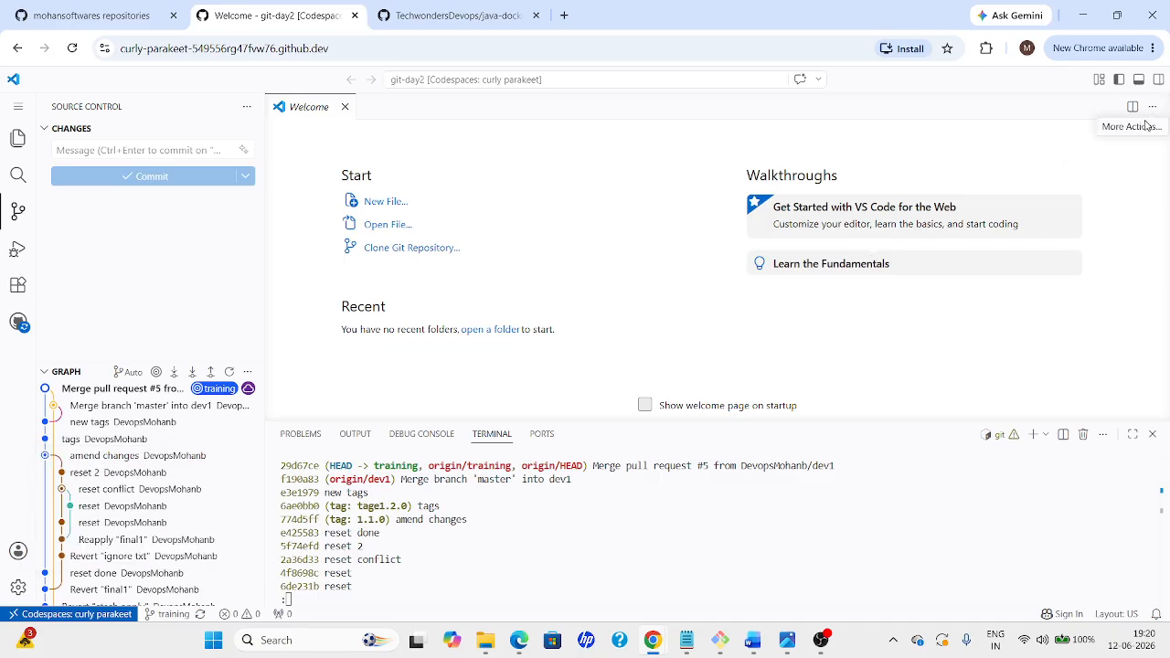
# - Choose Close All from the editor group's More Actions menu to close the Welcome page
pyautogui.click(1153, 111)
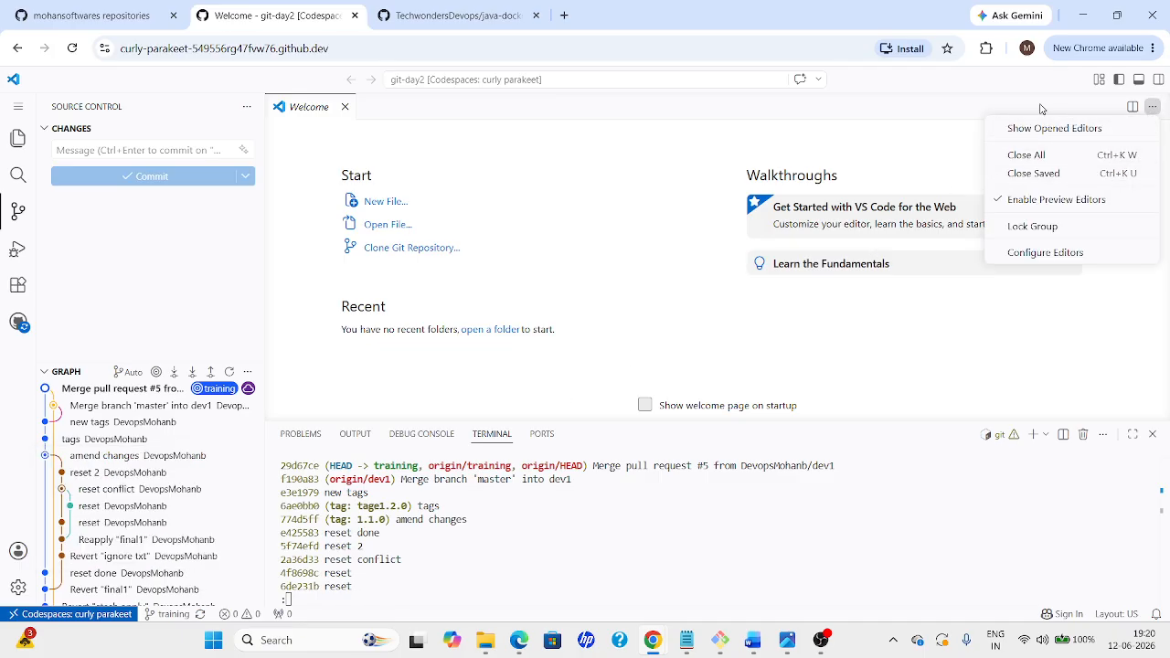
pyautogui.click(1153, 111)
pyautogui.click(1152, 108)
pyautogui.click(1138, 112)
pyautogui.click(1150, 111)
pyautogui.click(1037, 162)
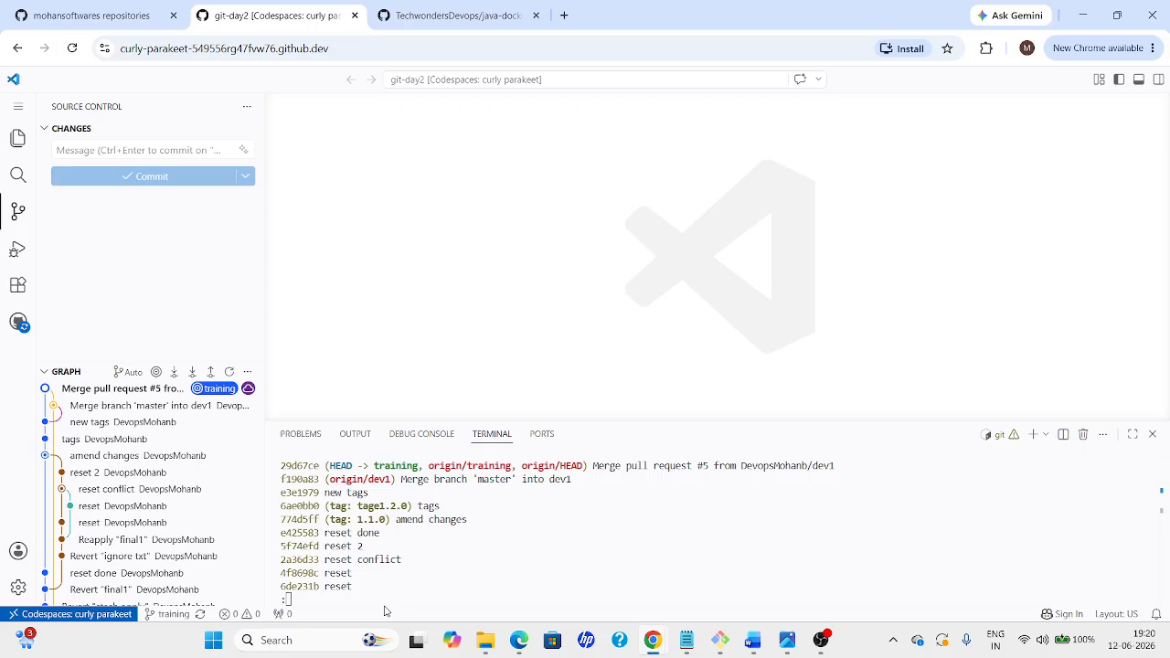
# - Browse the remote options, chat sessions and agent customization panels, then return to the terminal
pyautogui.click(46, 614)
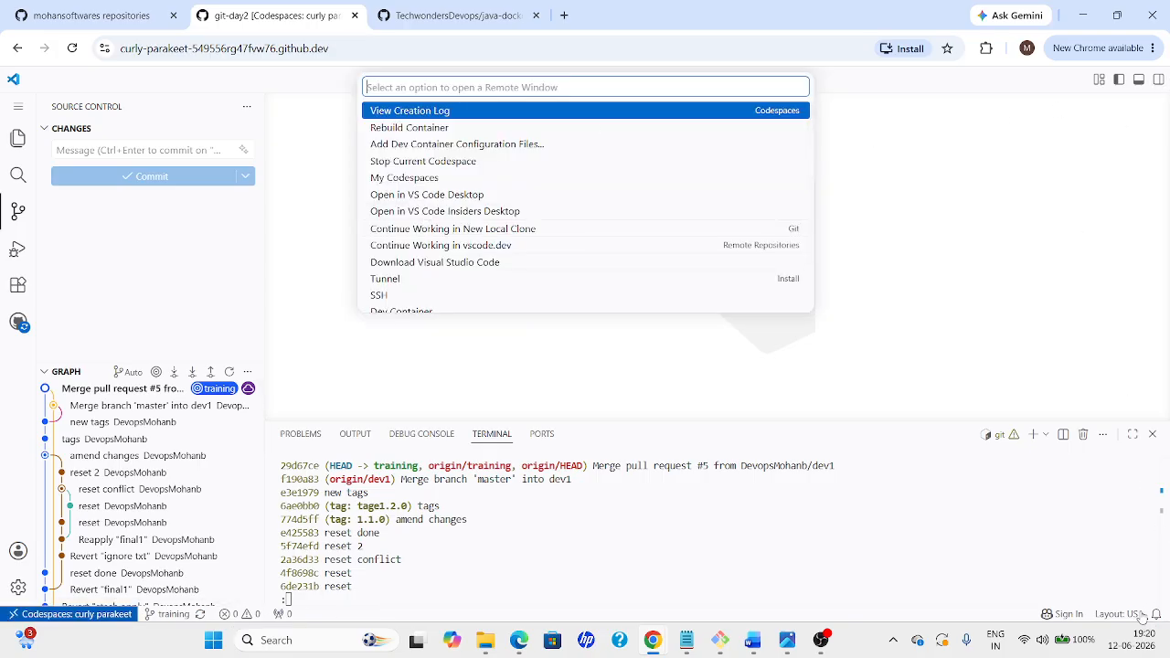
pyautogui.click(1066, 616)
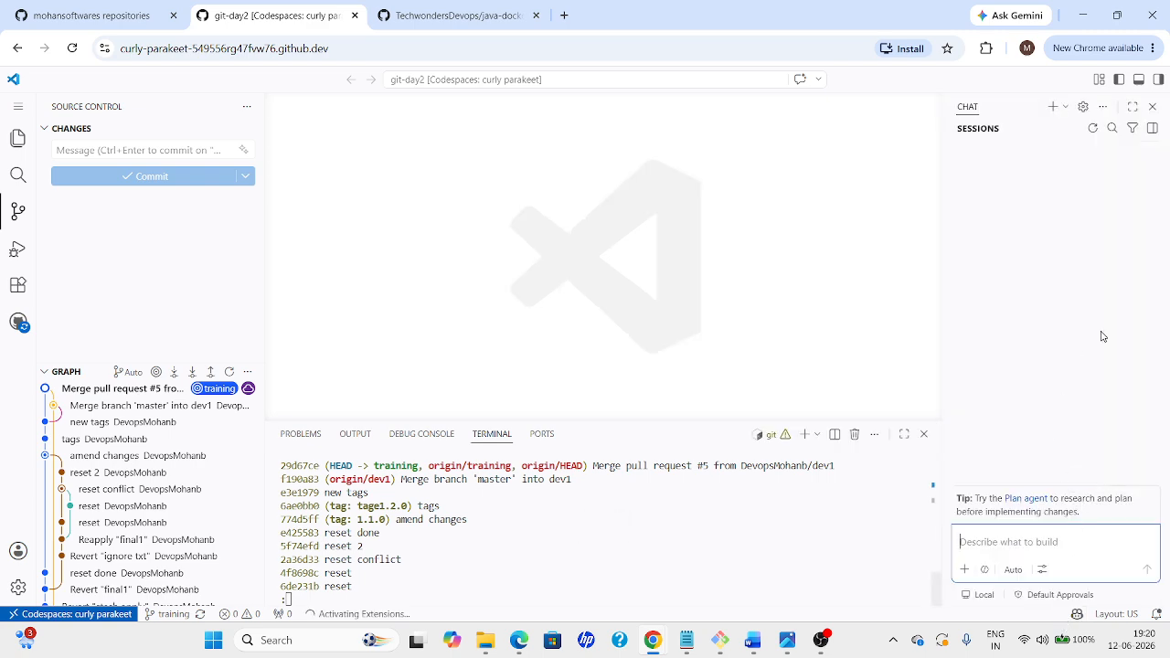
pyautogui.click(1084, 107)
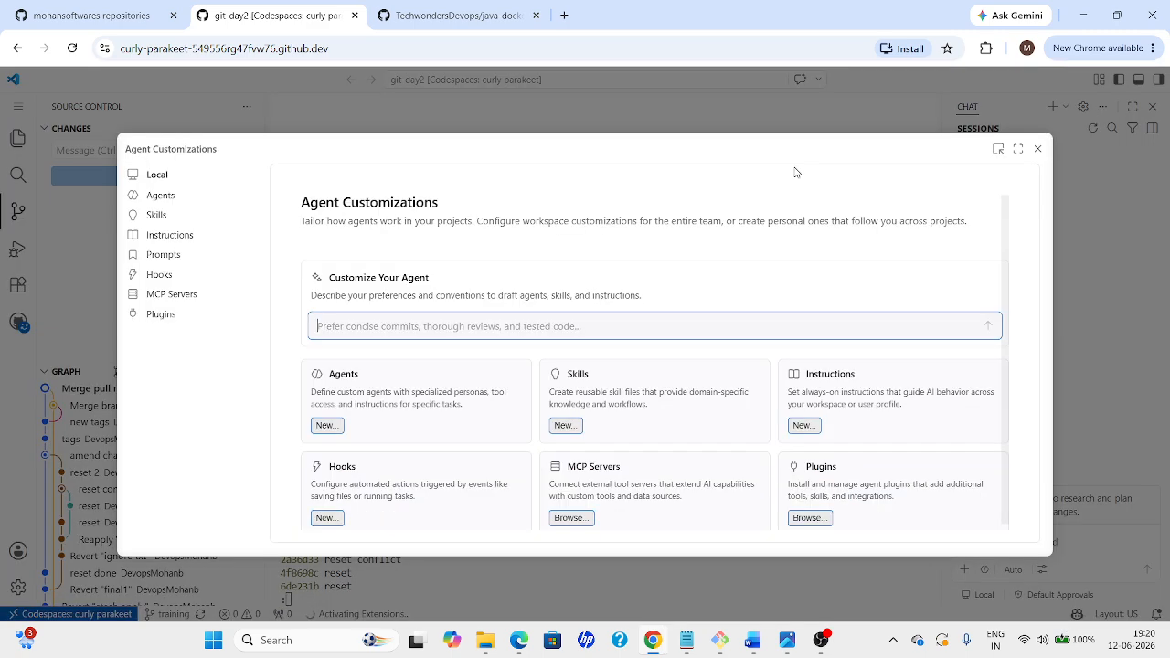
pyautogui.click(327, 128)
pyautogui.click(17, 107)
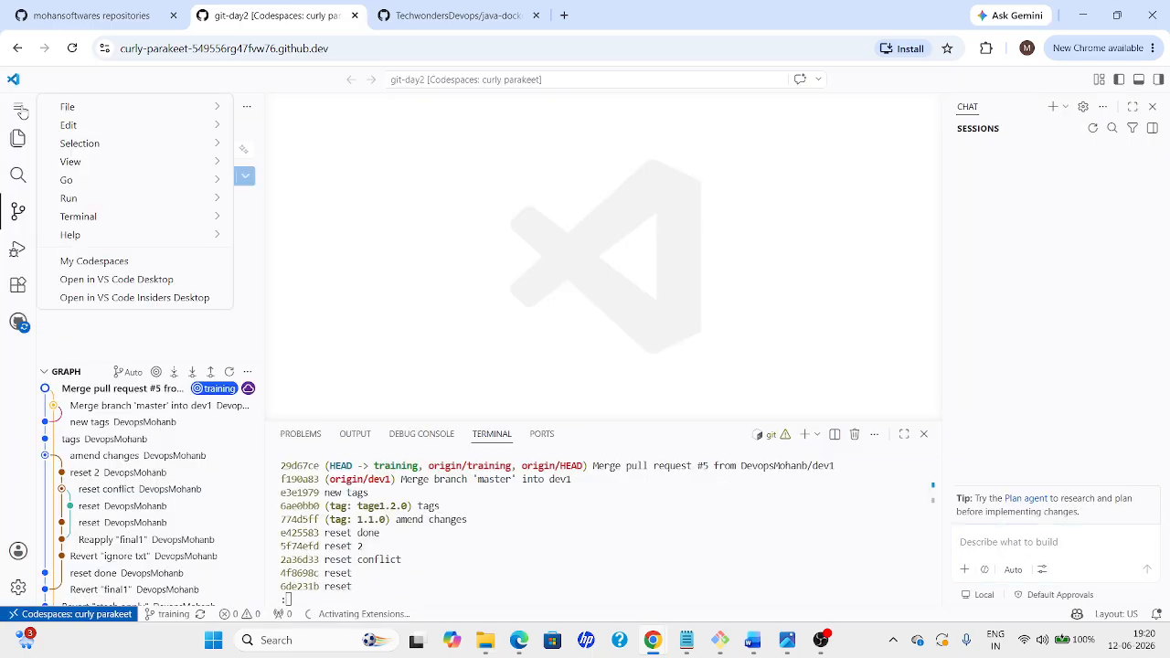
pyautogui.moveTo(46, 214)
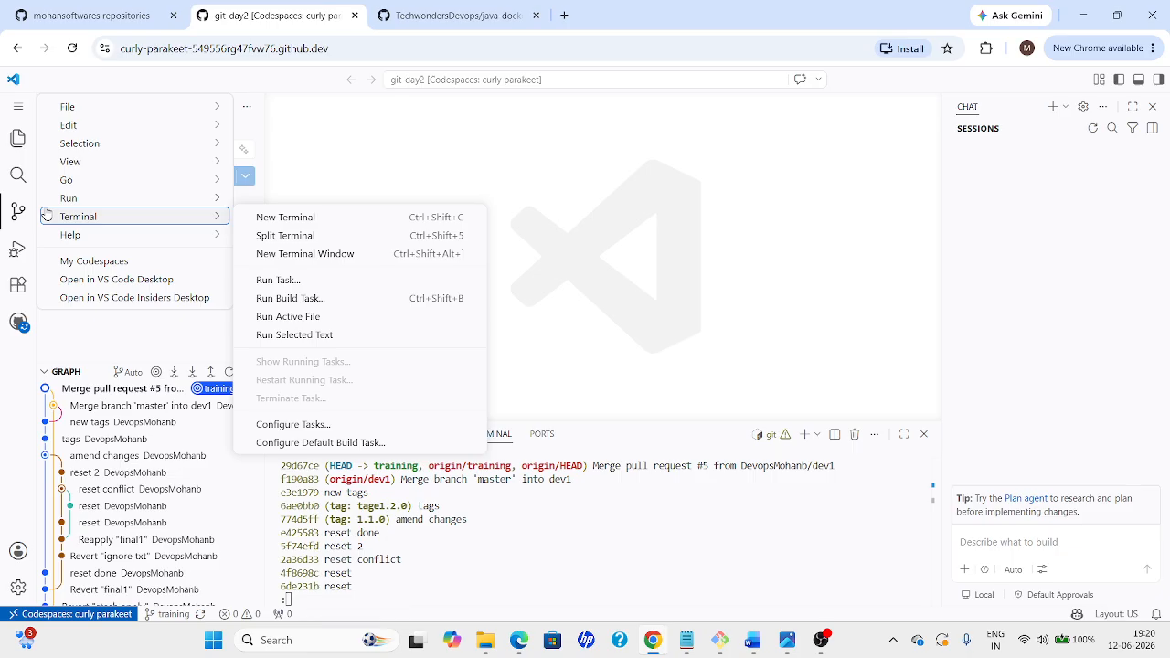
pyautogui.click(496, 525)
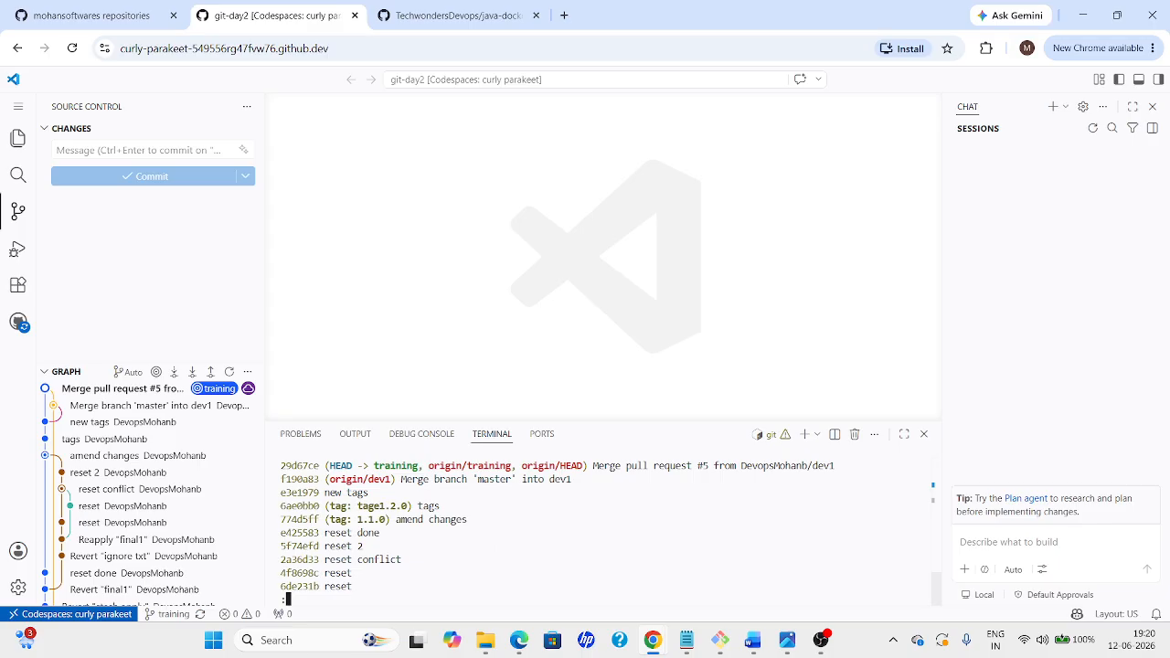
# - Quit the git log pager with q to get back to the shell prompt
pyautogui.hotkey('ctrl', 'shift', 'p')
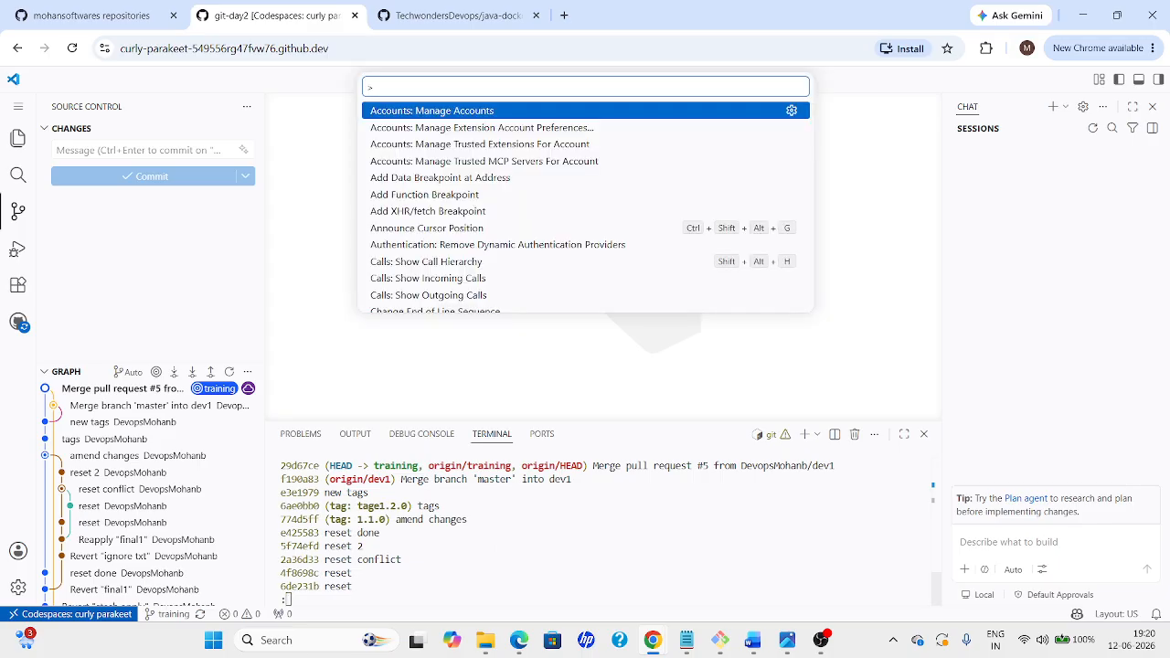
pyautogui.press('BackSpace')
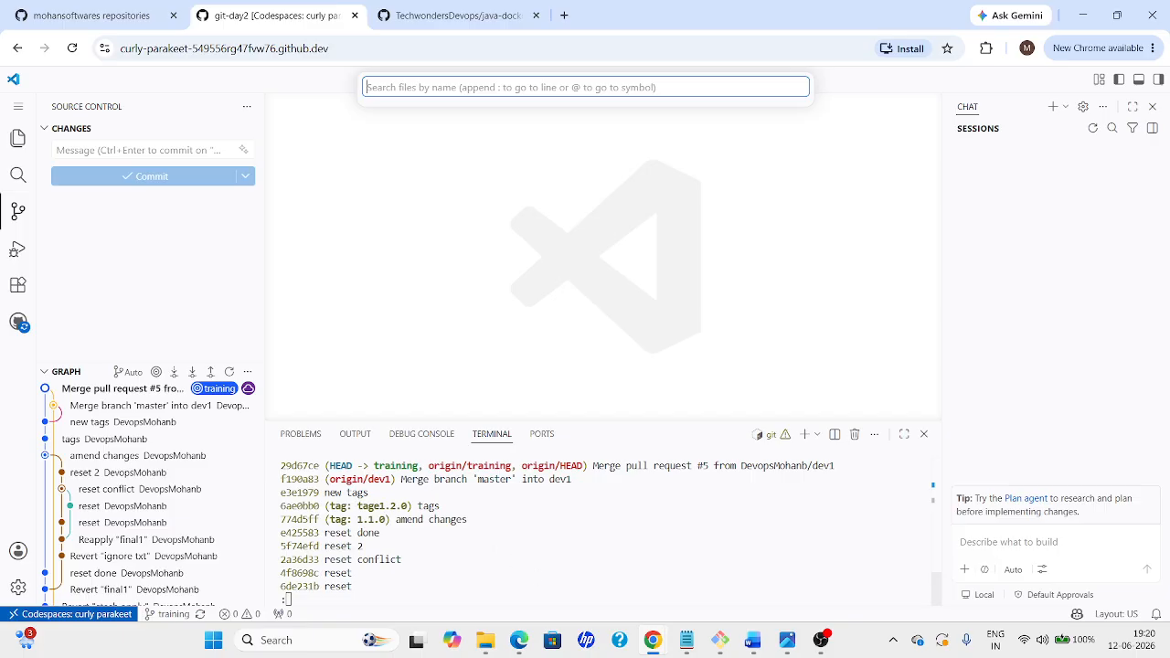
pyautogui.press('Escape')
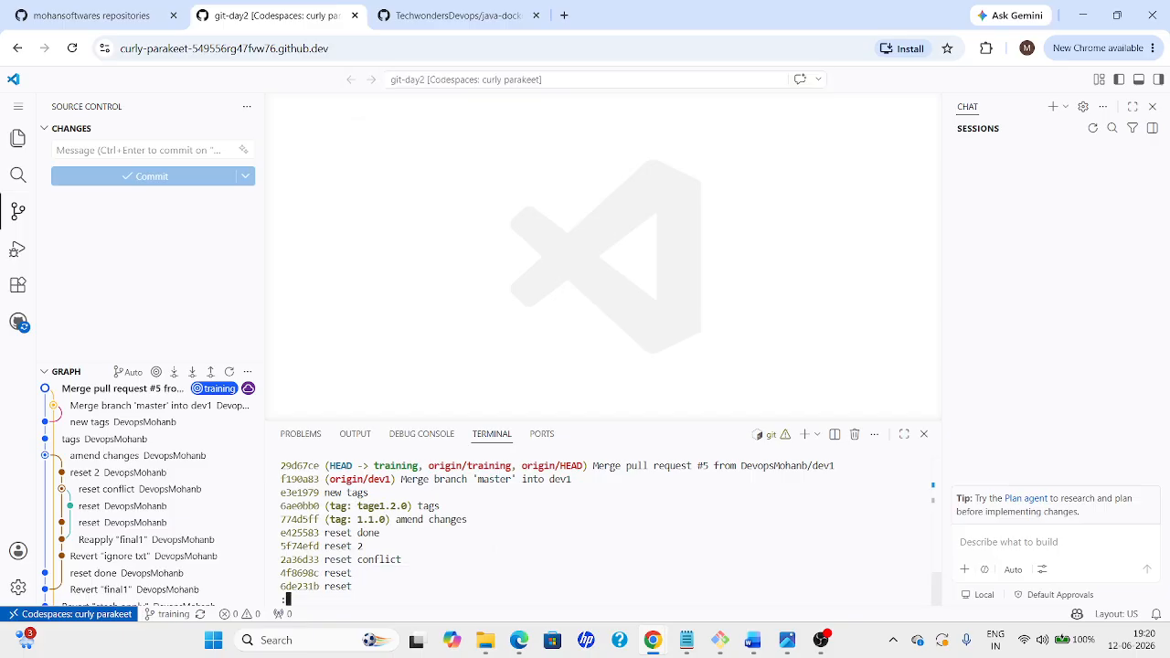
pyautogui.press('Down')
pyautogui.press('Down')
pyautogui.press('Down')
pyautogui.press('Down')
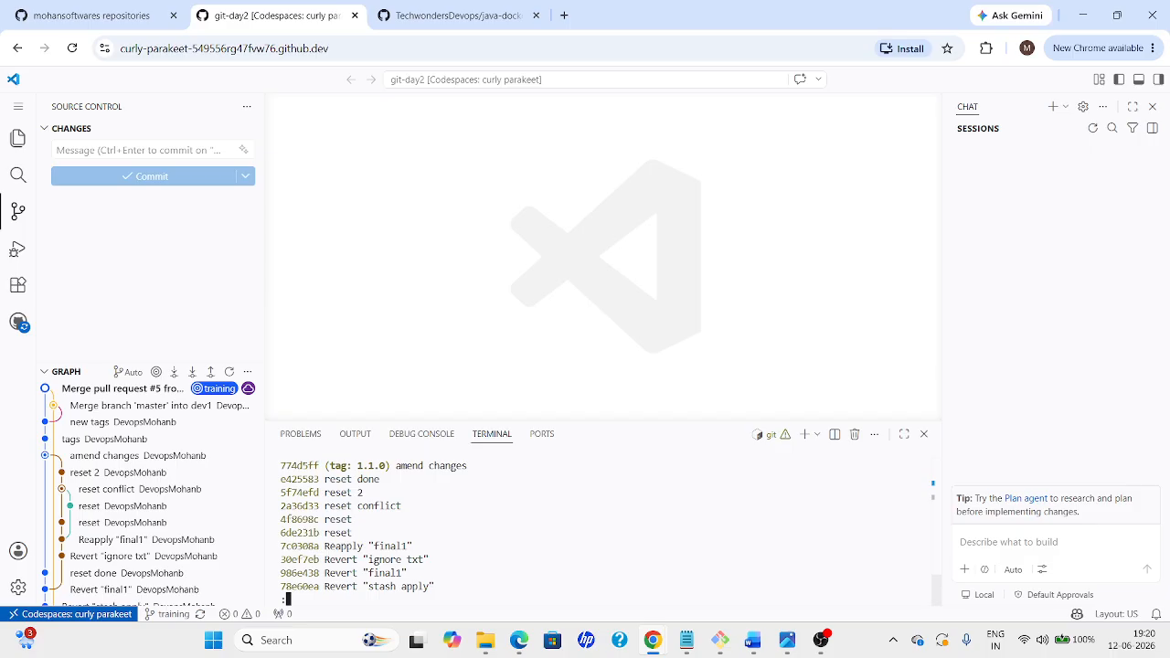
pyautogui.press('q')
pyautogui.press('Return')
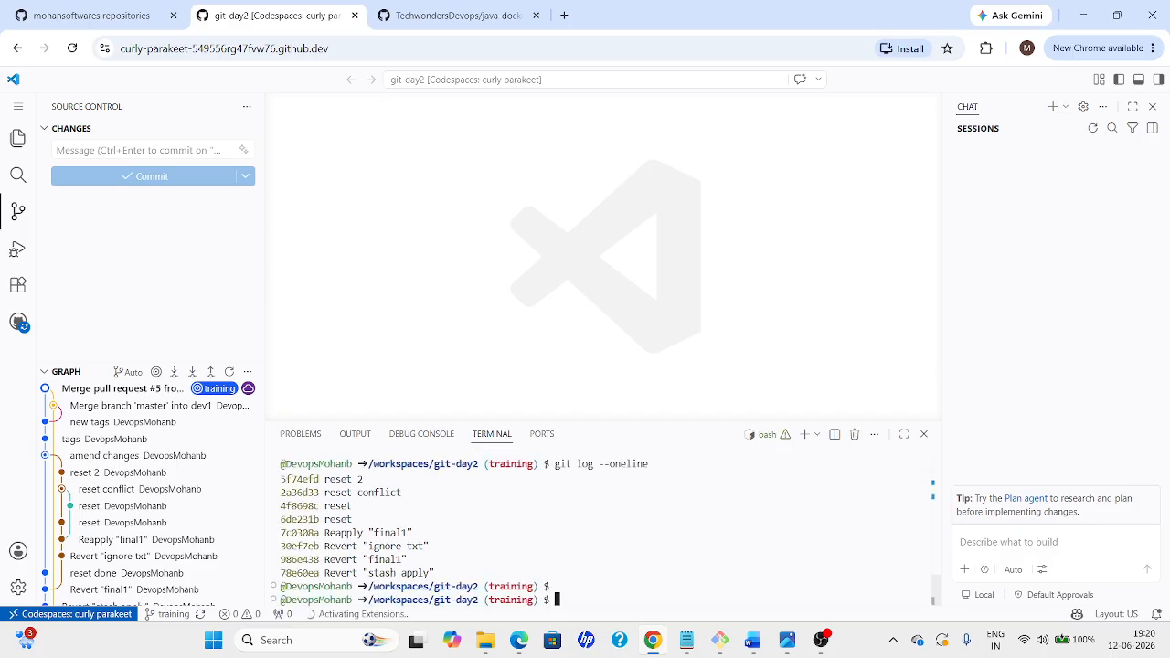
# - Run View: Close Editor from the Command Palette
pyautogui.hotkey('ctrl', 'shift', 'p')
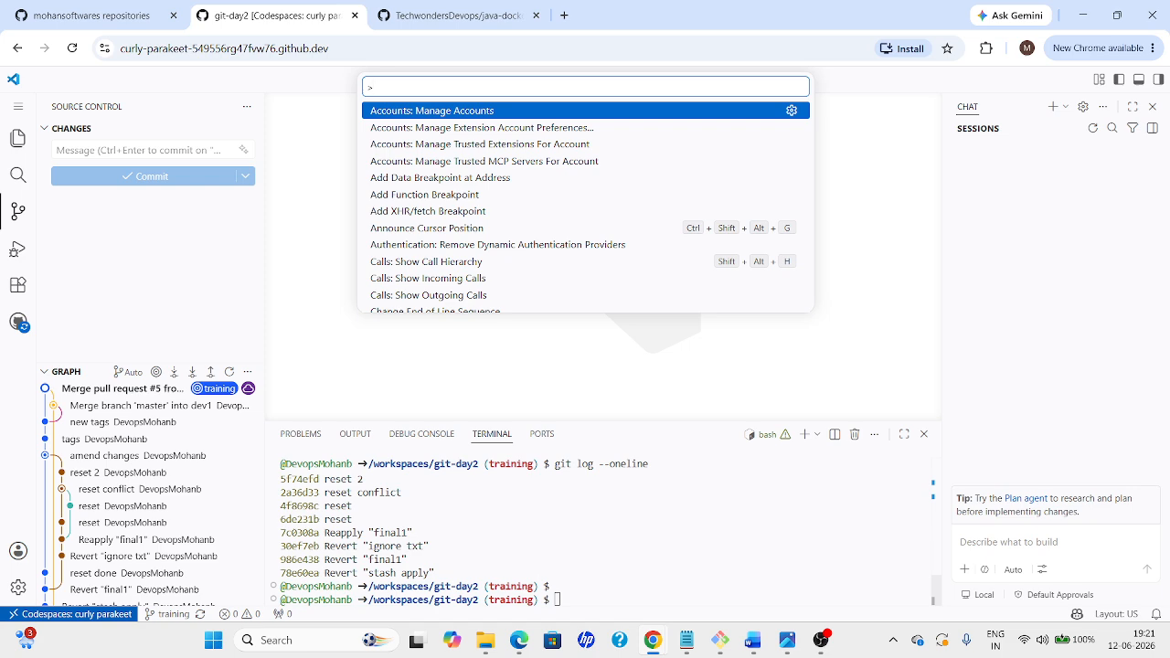
pyautogui.press('Escape')
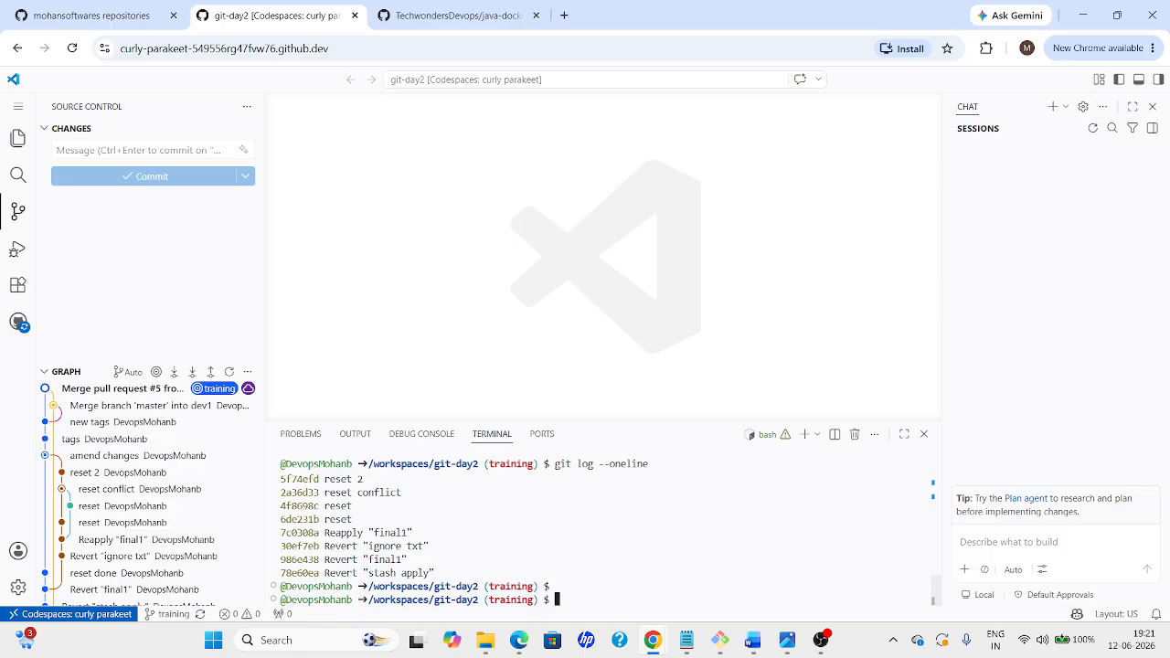
pyautogui.hotkey('ctrl', 'shift', 'p')
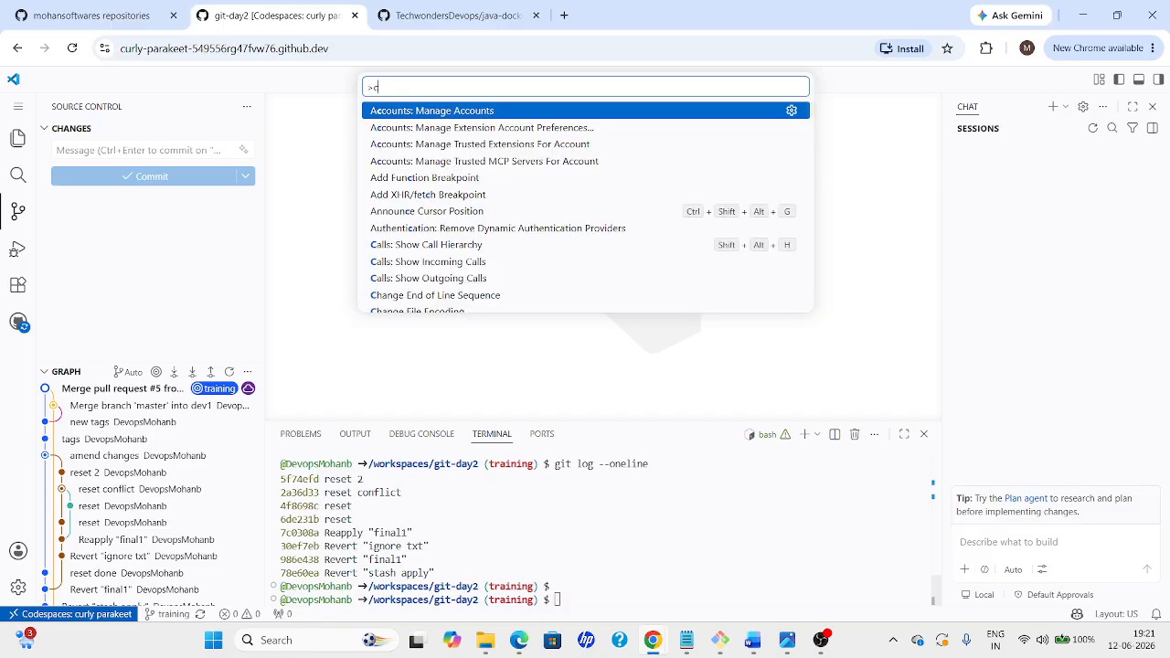
pyautogui.write('close')
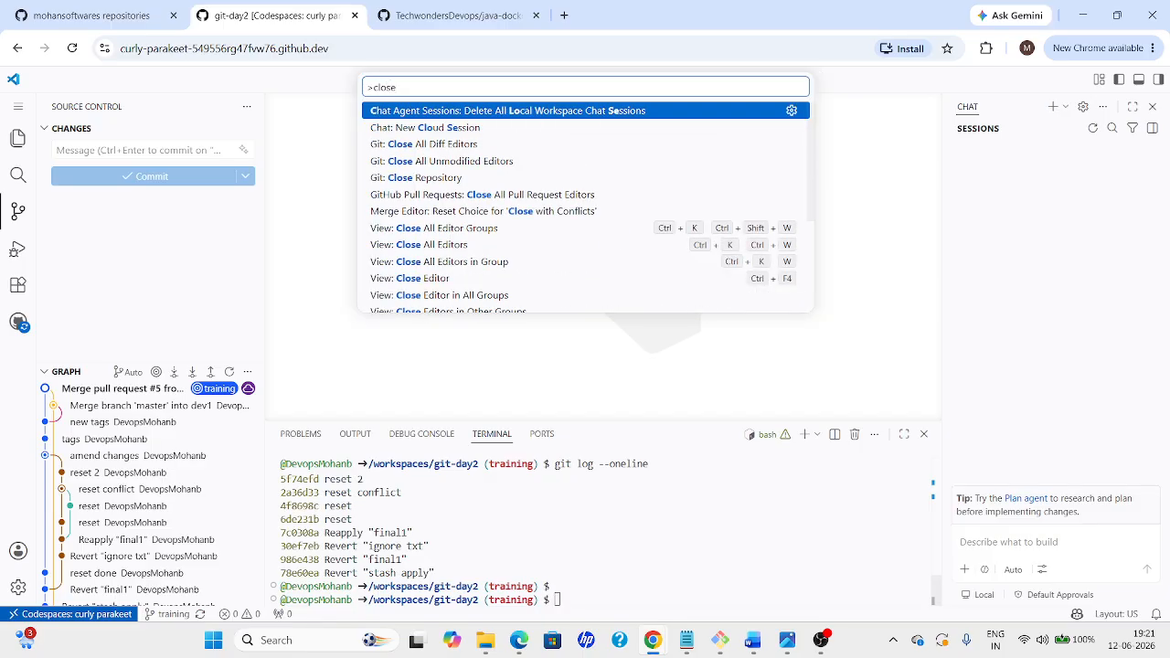
pyautogui.click(400, 283)
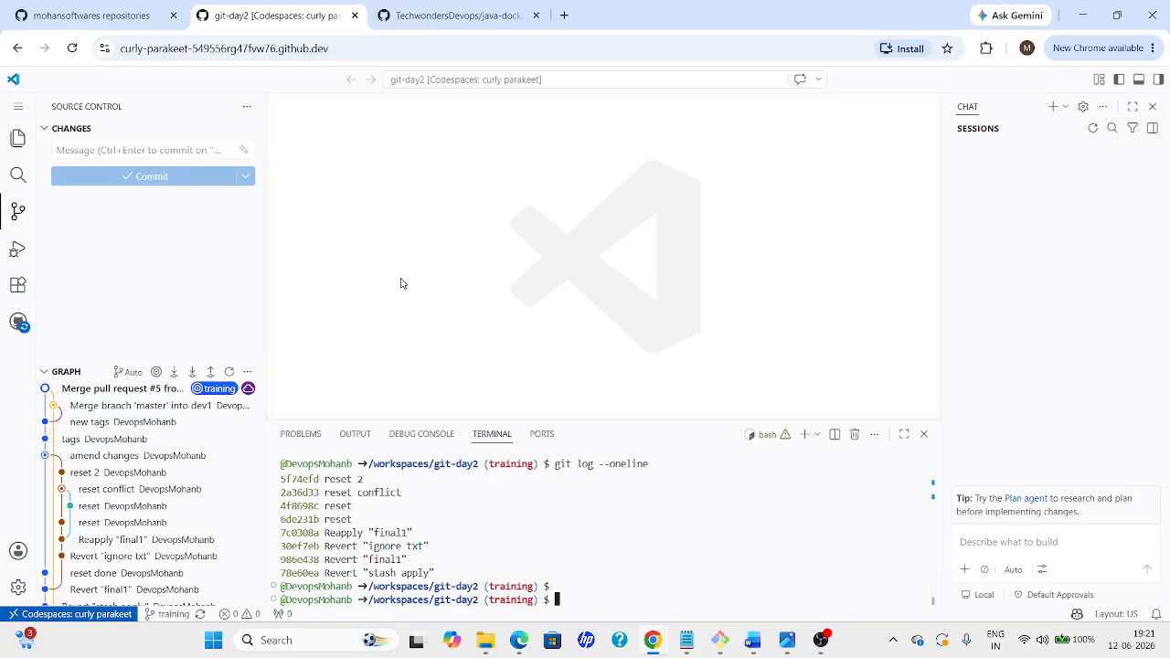
# - Check the remote connection options, then switch to the java-docker-app repository page in the browser
pyautogui.click(17, 107)
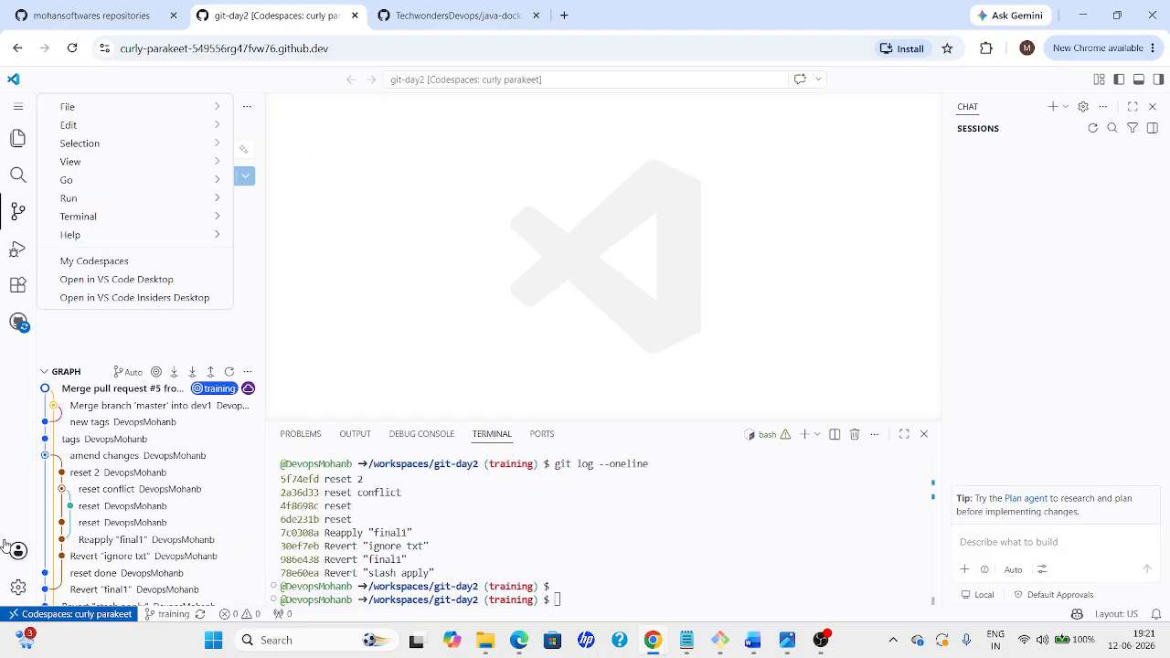
pyautogui.click(26, 615)
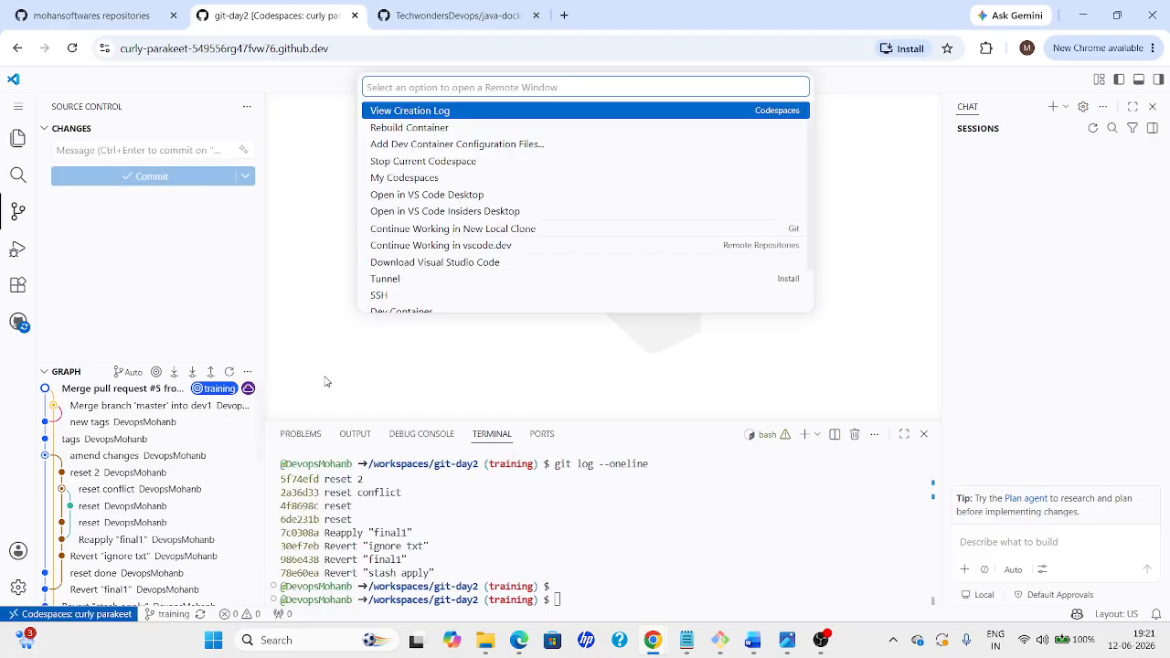
pyautogui.click(443, 13)
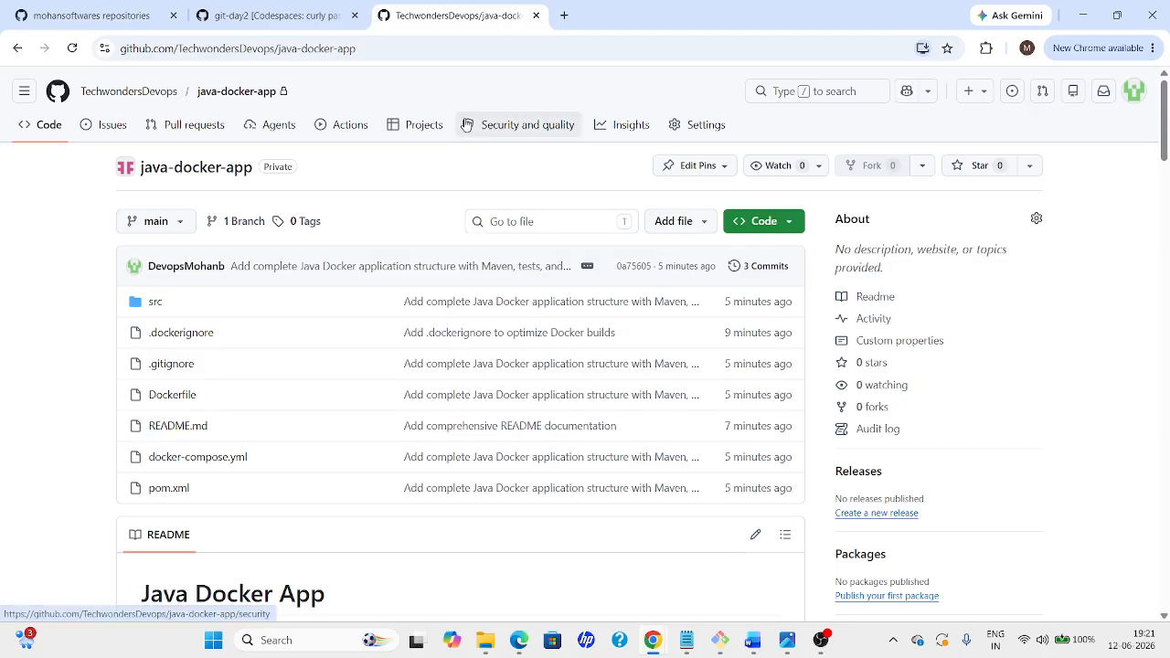
# - Dismiss the Copilot billing notice, visit the Home dashboard, and show mohansoftwares' 16 repositories
pyautogui.click(143, 94)
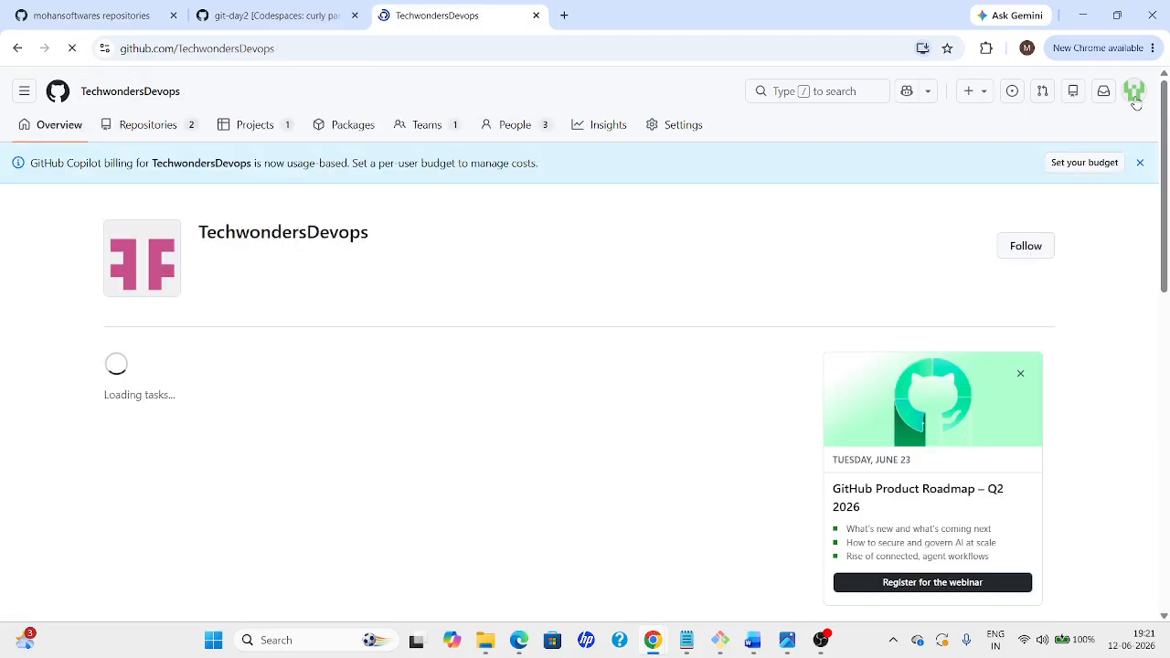
pyautogui.click(1142, 166)
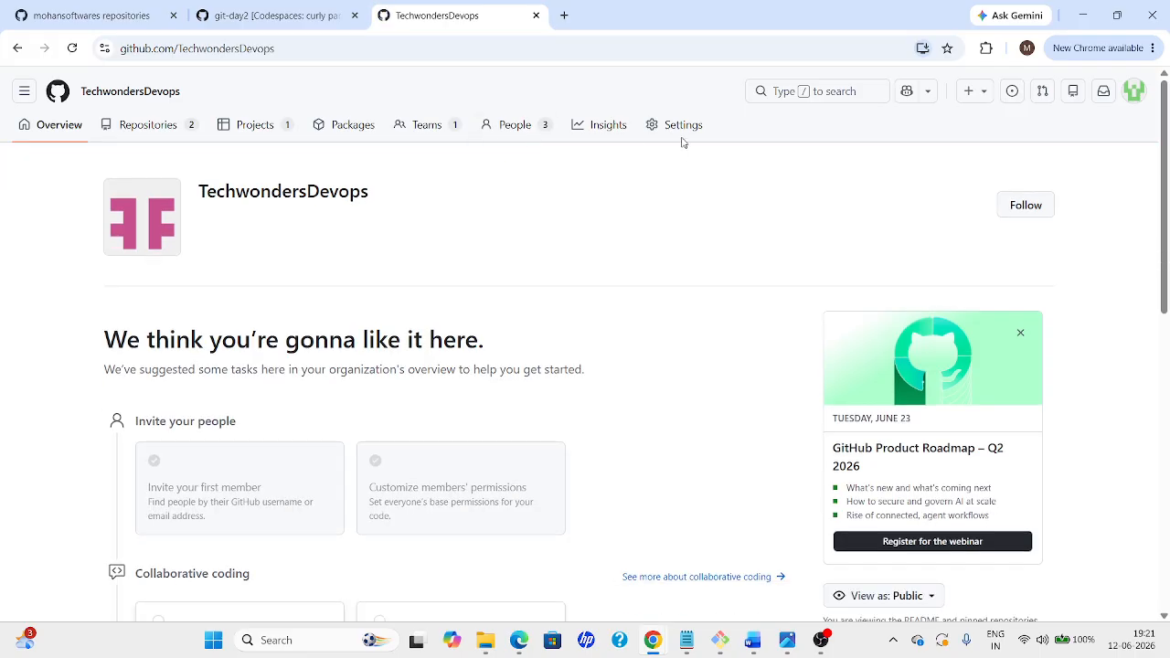
pyautogui.click(24, 91)
pyautogui.click(47, 152)
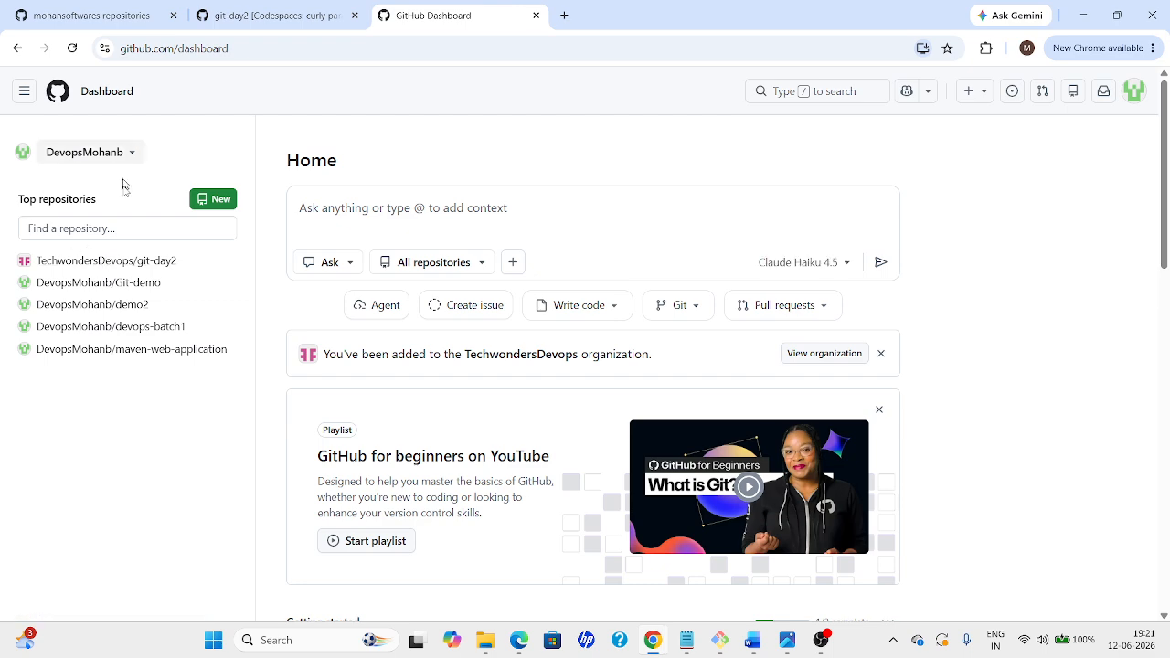
pyautogui.moveTo(72, 289)
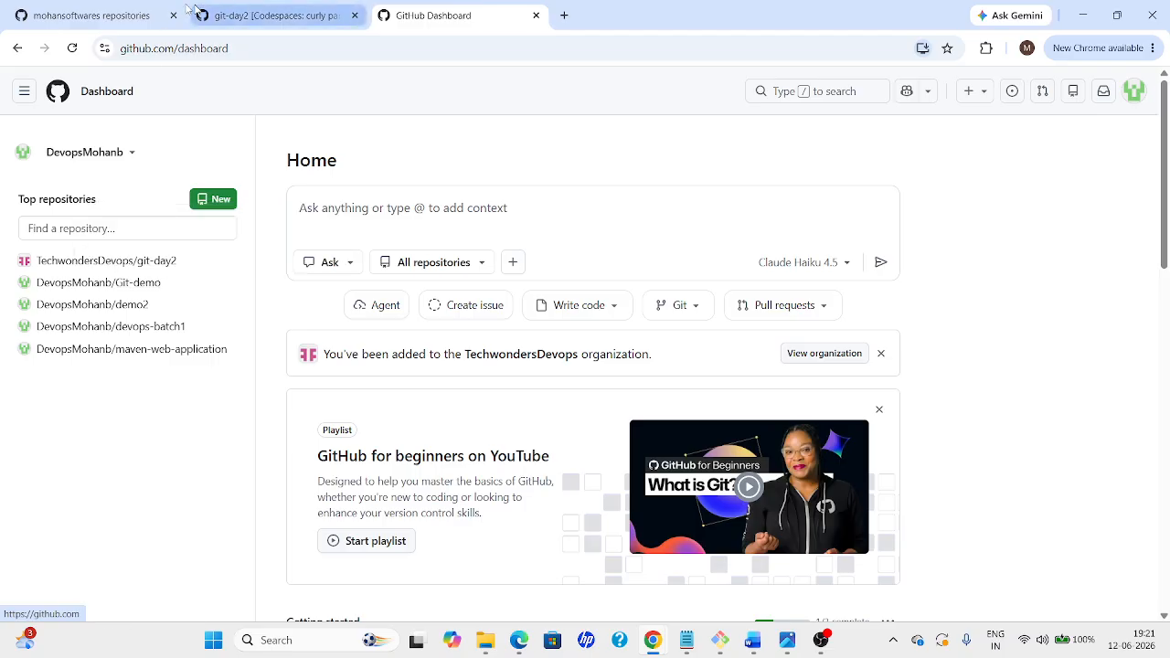
pyautogui.click(126, 14)
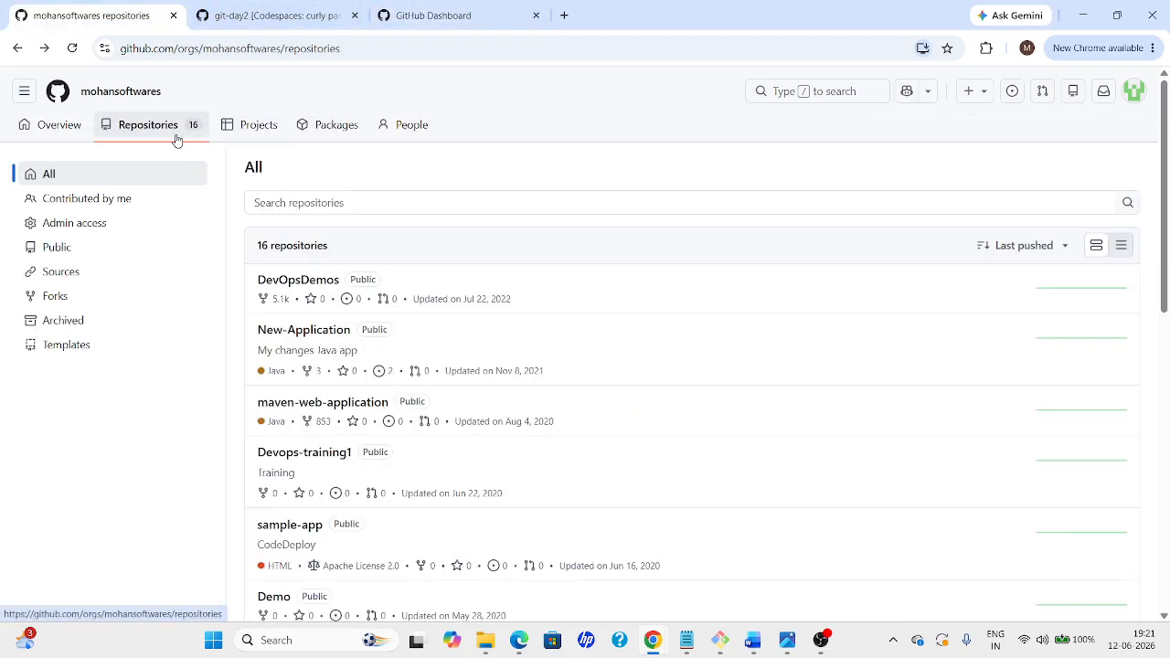
# - Open maven-enterprise-application from the mohansoftwares repository list and start a fork of it
pyautogui.moveTo(1164, 272); pyautogui.dragTo(1164, 502)
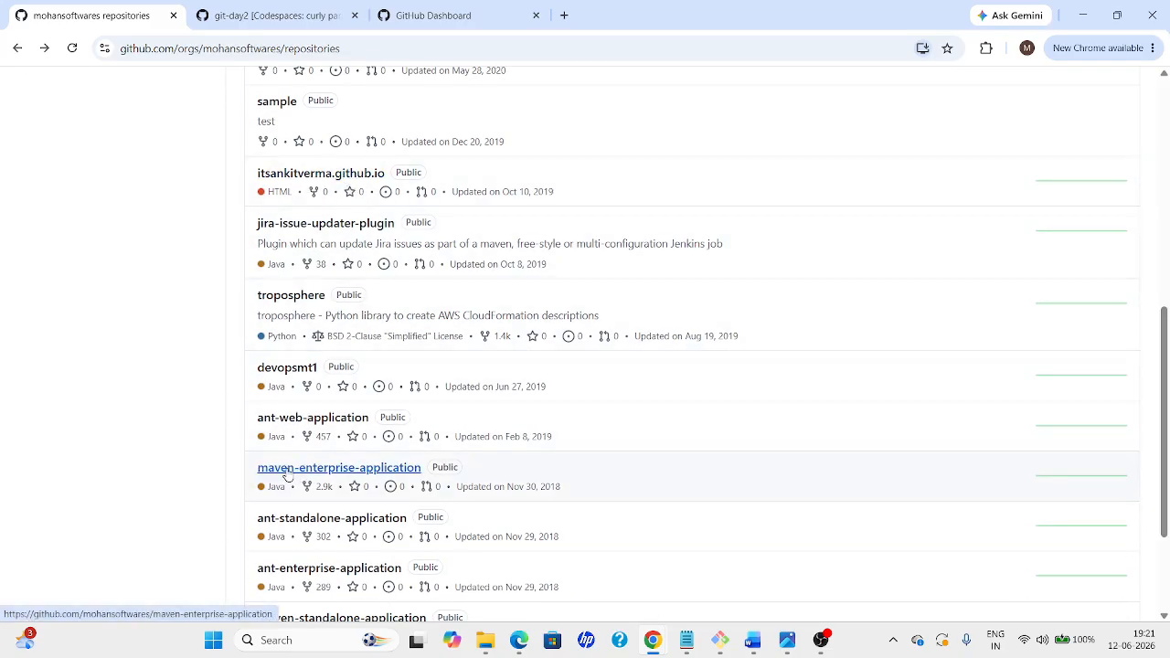
pyautogui.click(318, 470)
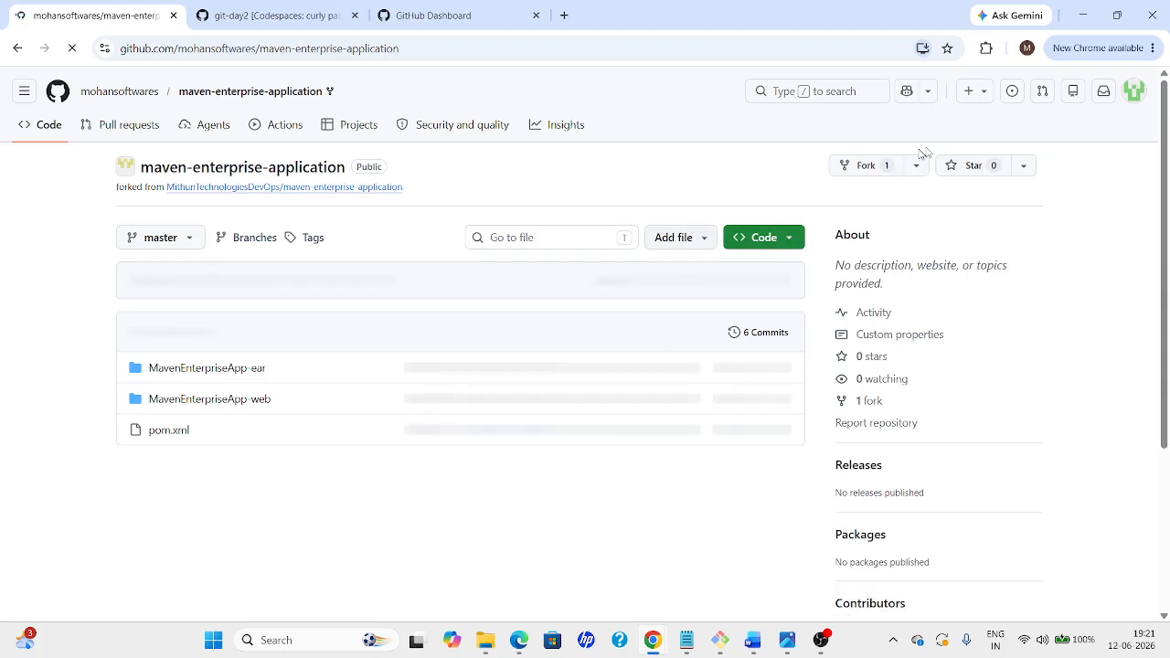
pyautogui.click(859, 168)
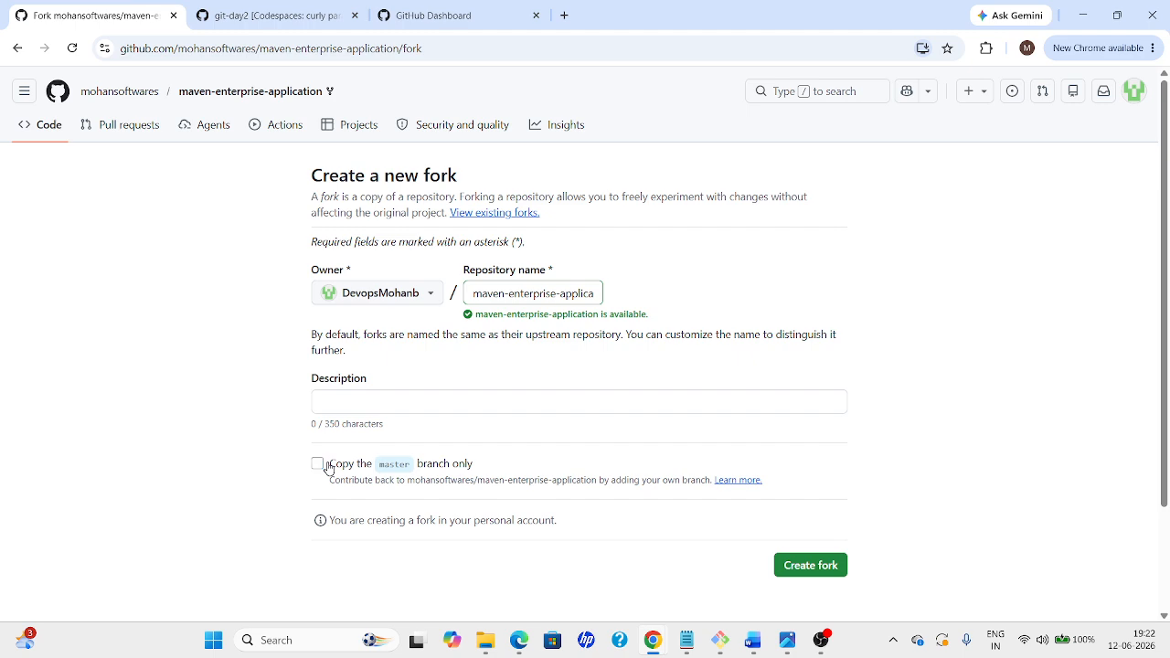
# - Keep the personal account as owner, create the fork, and refresh until the forked repository loads
pyautogui.click(402, 294)
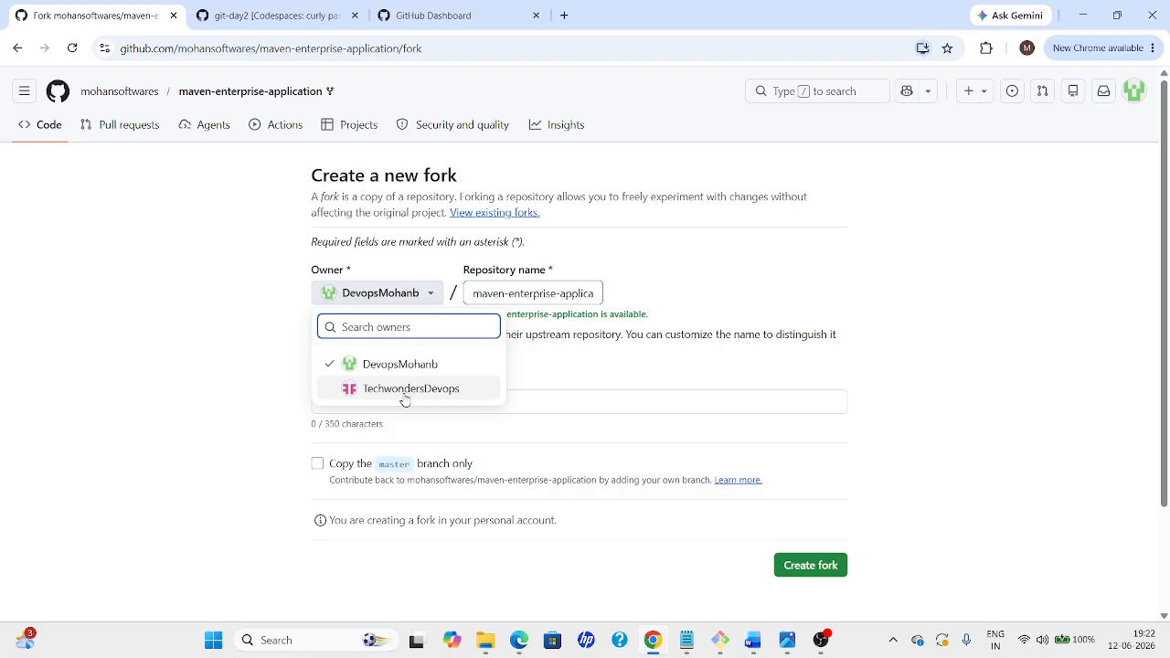
pyautogui.click(245, 362)
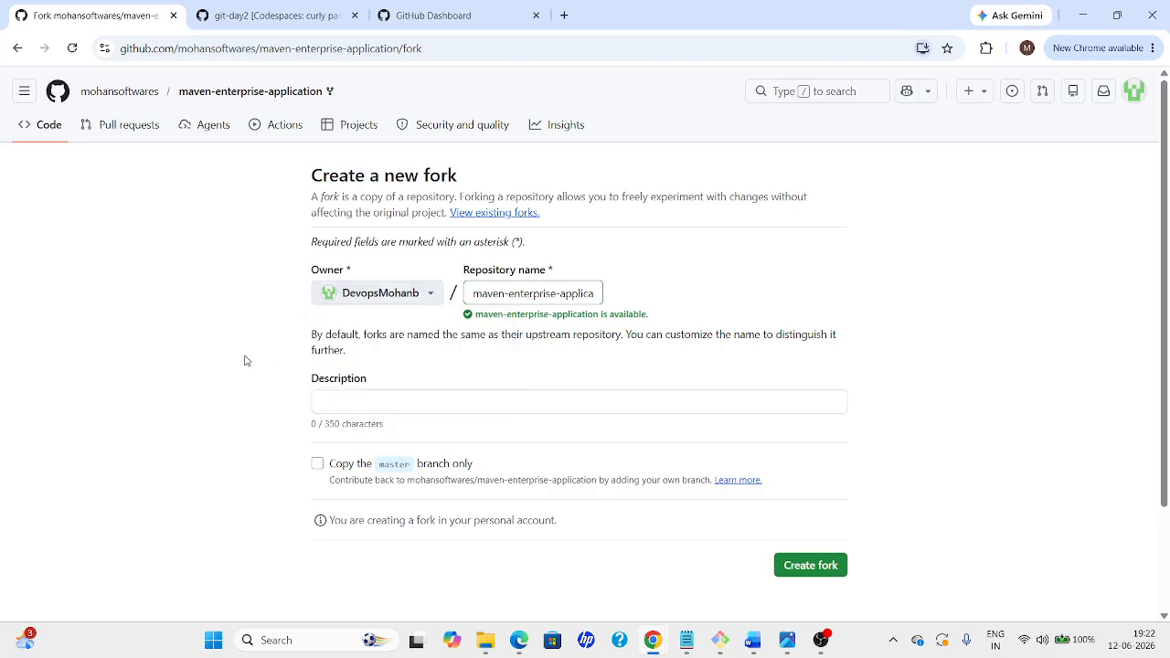
pyautogui.click(821, 567)
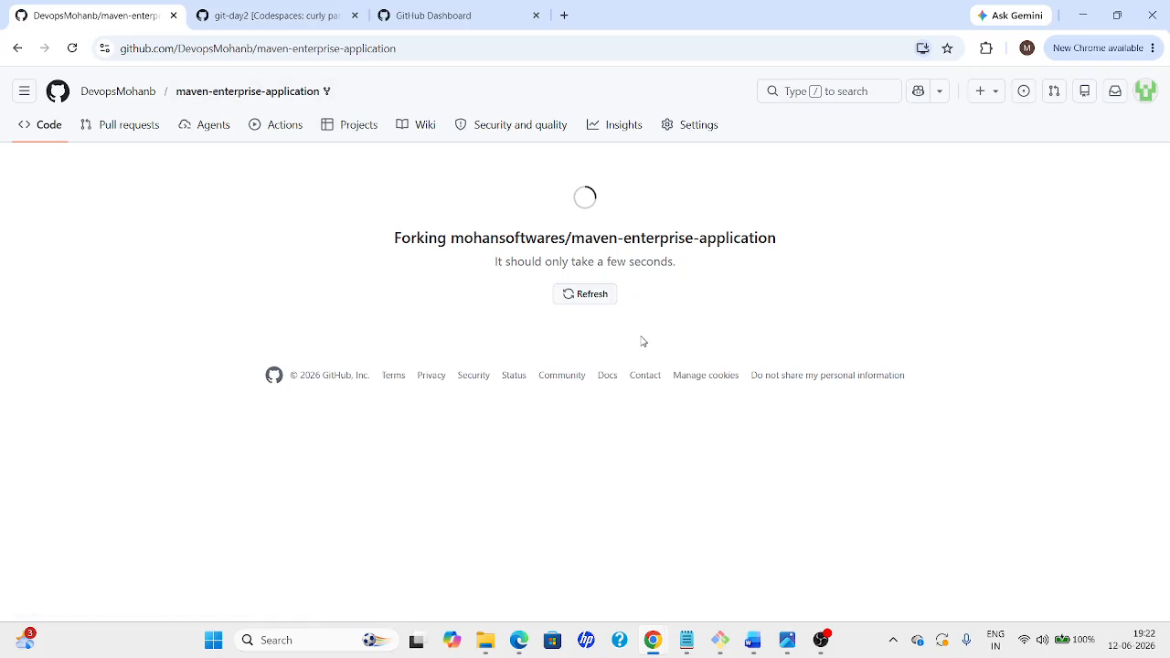
pyautogui.click(586, 300)
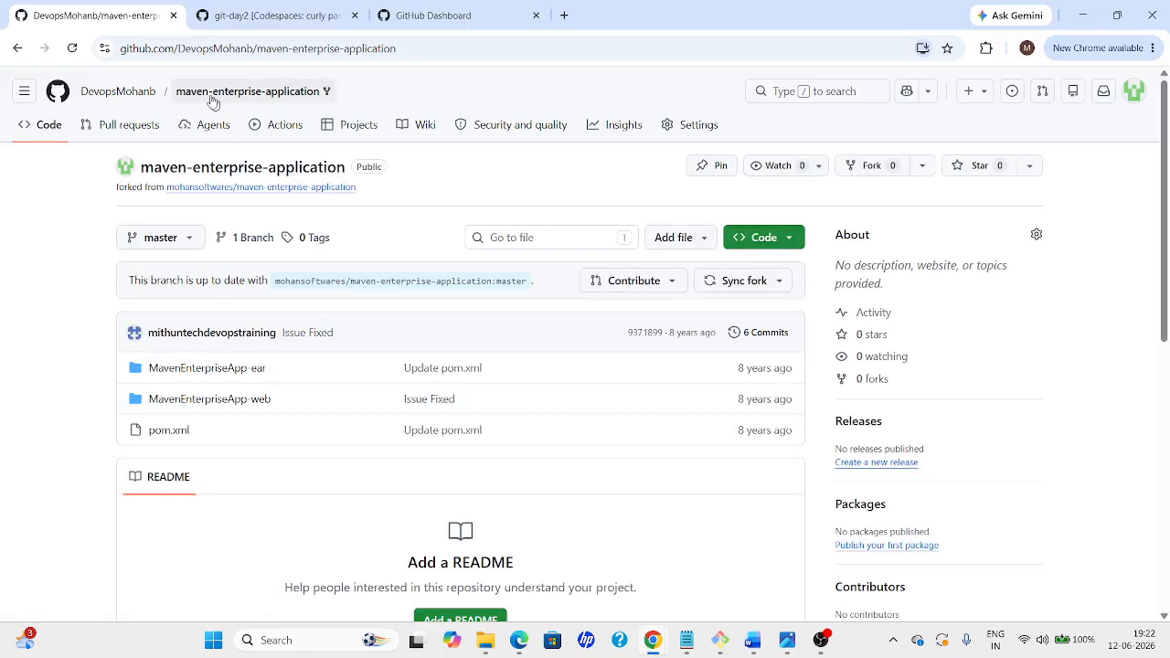
# - Review the profile overview listing the new maven-enterprise-application fork, then switch to OBS Studio
pyautogui.click(103, 94)
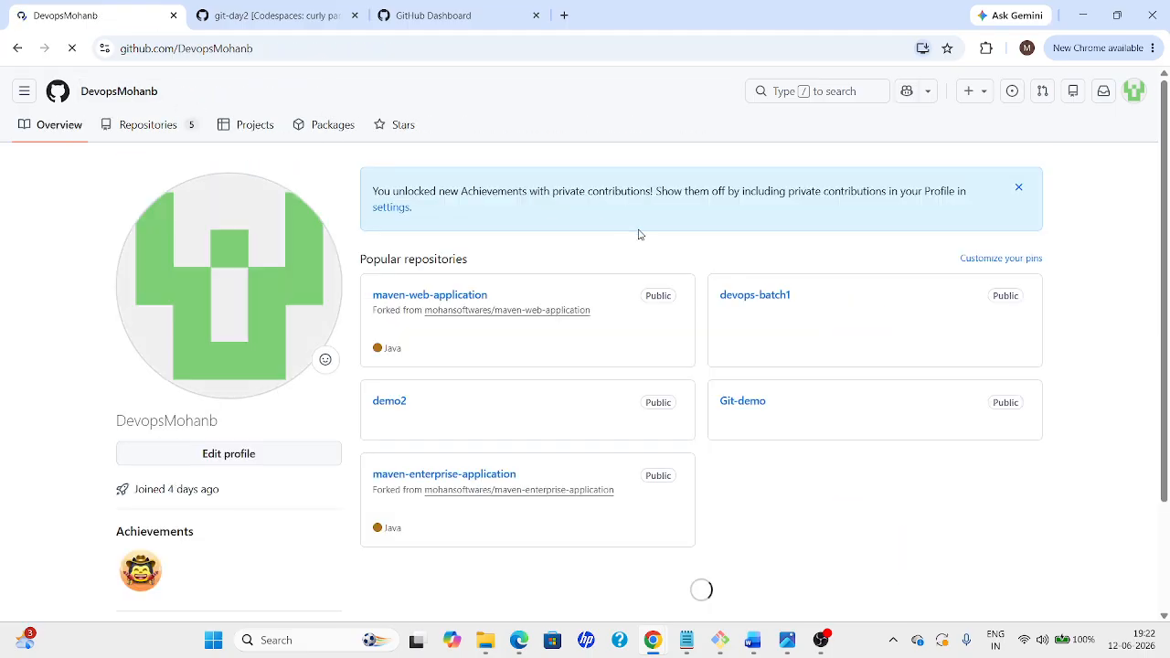
pyautogui.click(314, 132)
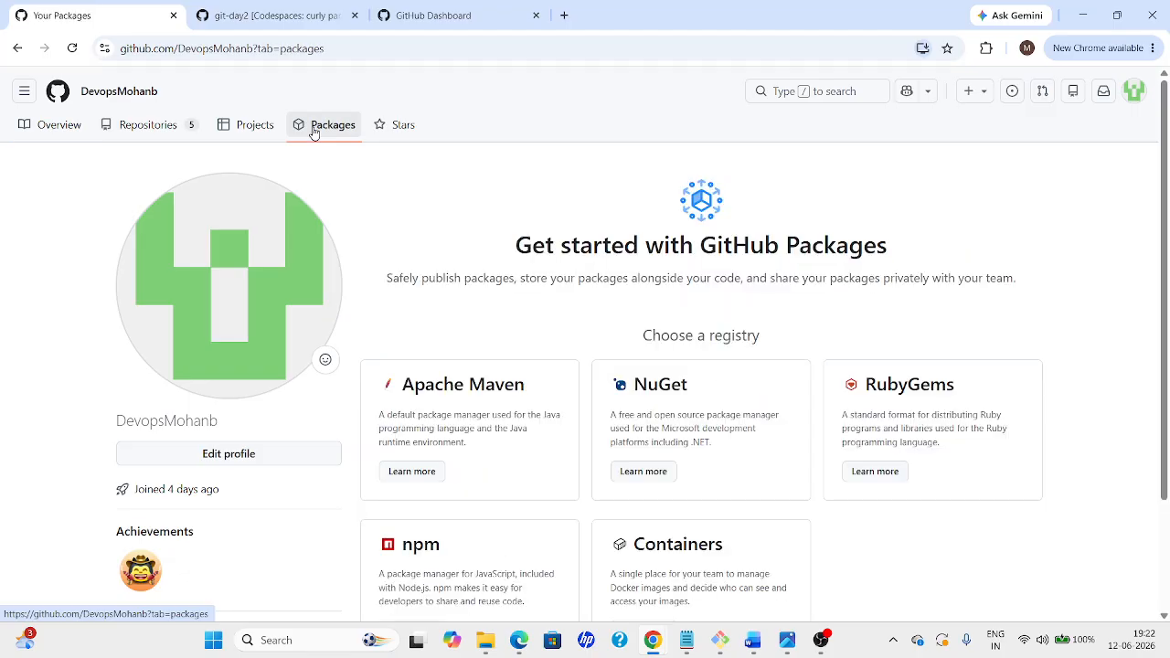
pyautogui.click(1138, 95)
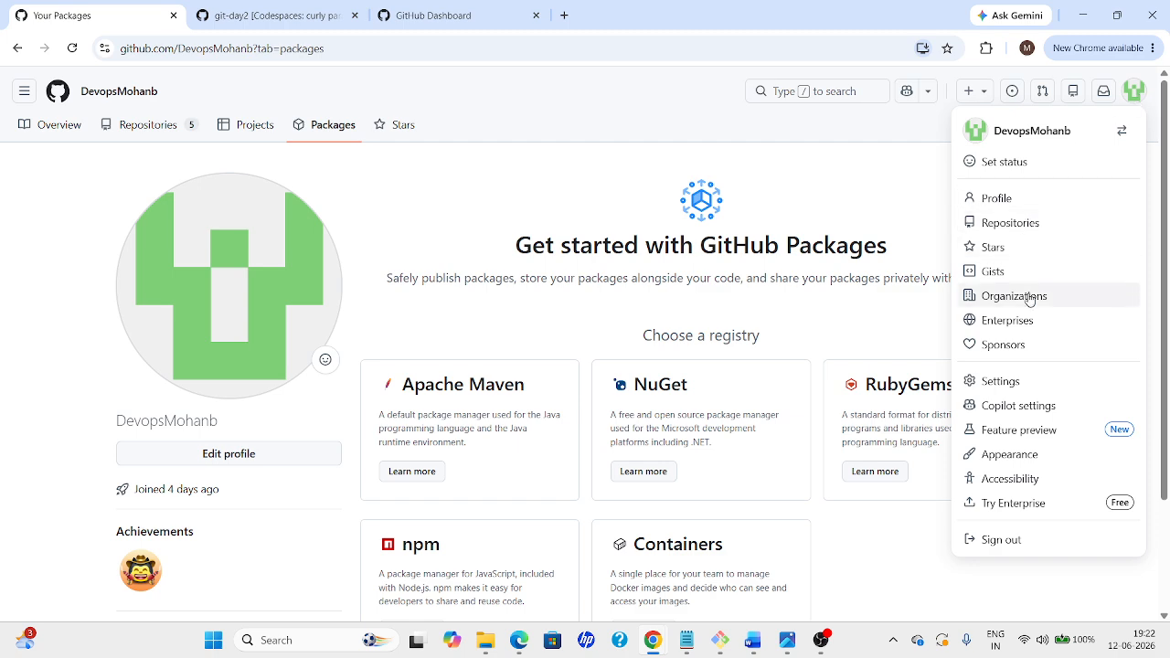
pyautogui.click(986, 200)
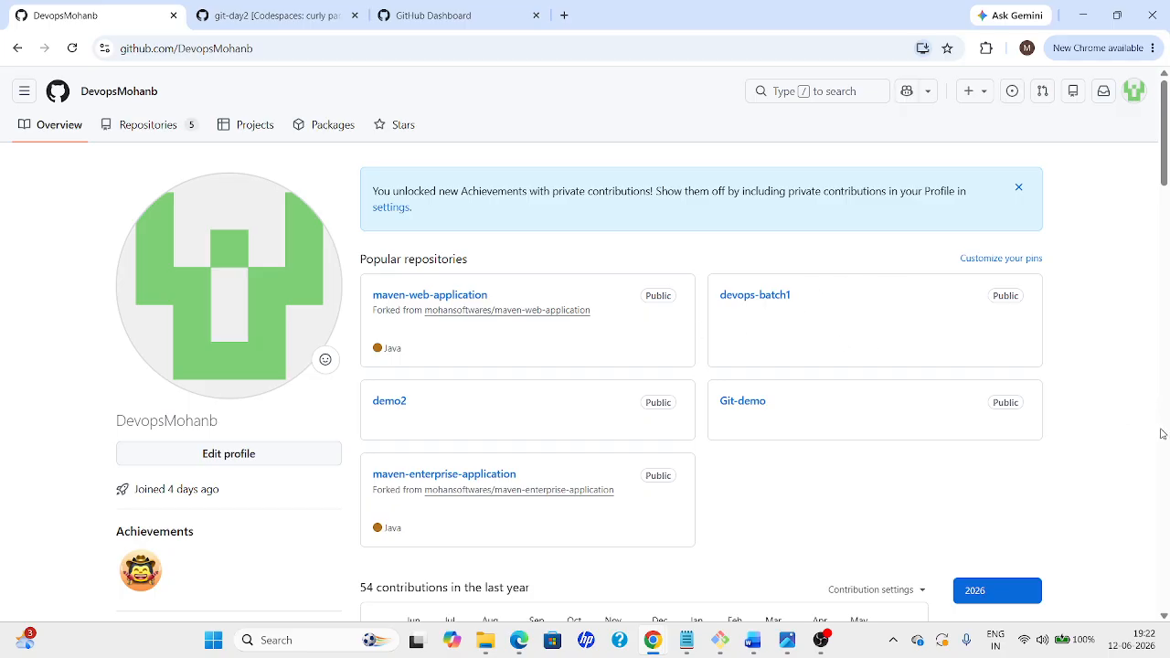
pyautogui.scroll(-5, 1168, 466)
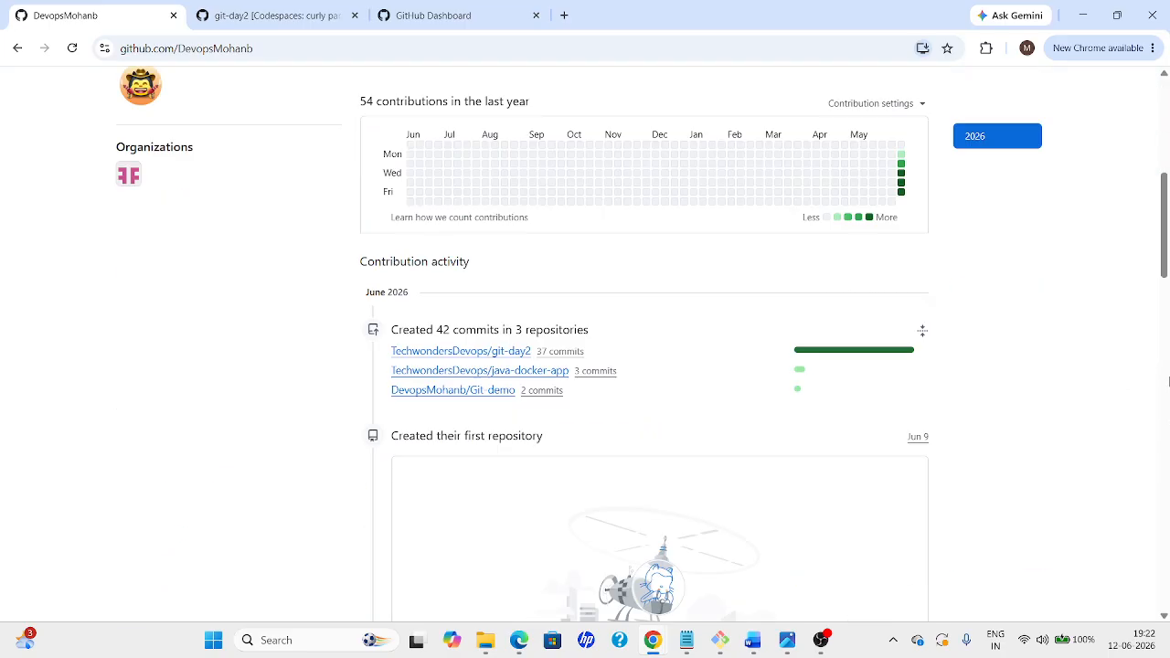
pyautogui.scroll(-5, 1168, 440)
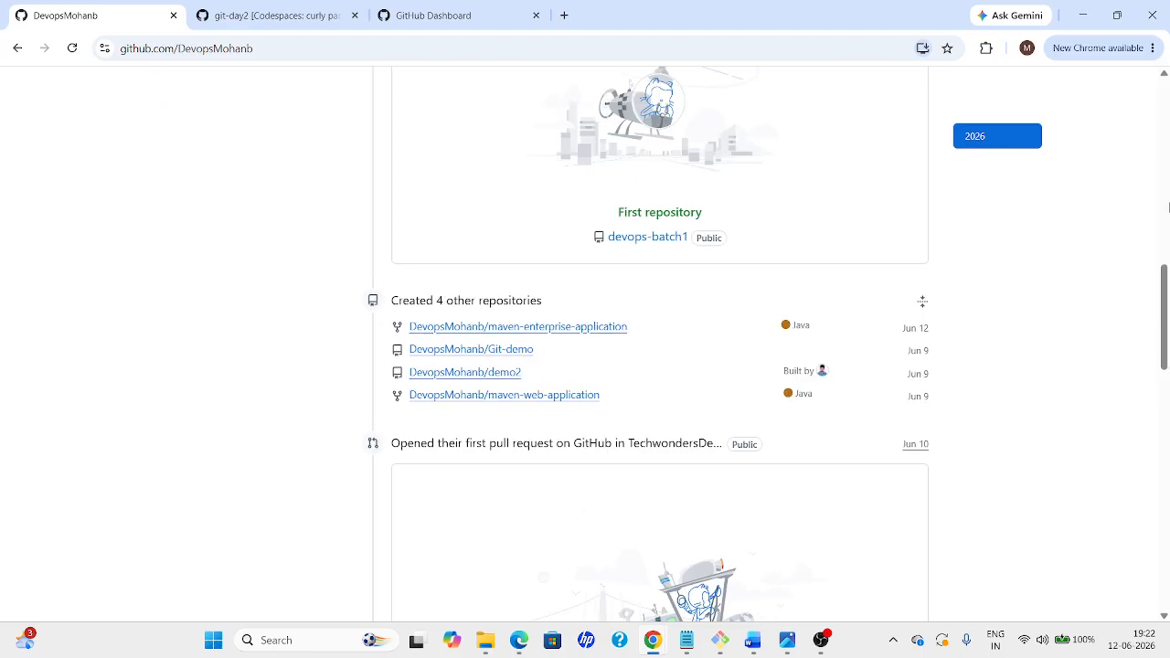
pyautogui.scroll(10, 1167, 100)
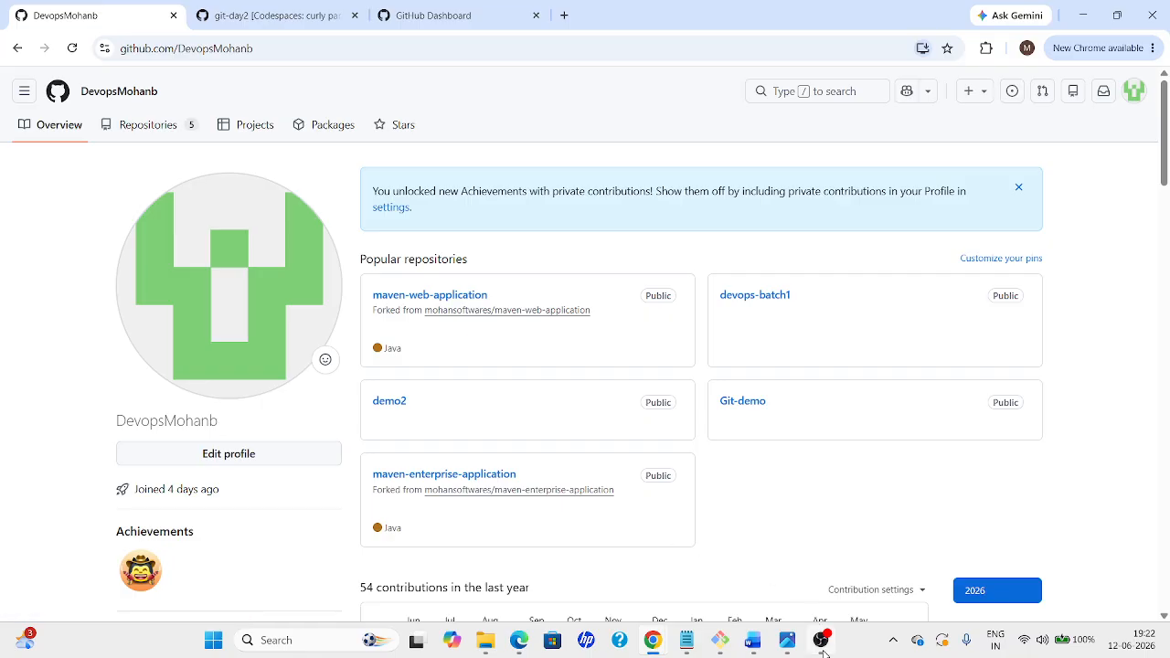
pyautogui.moveTo(821, 640)
pyautogui.click(818, 559)
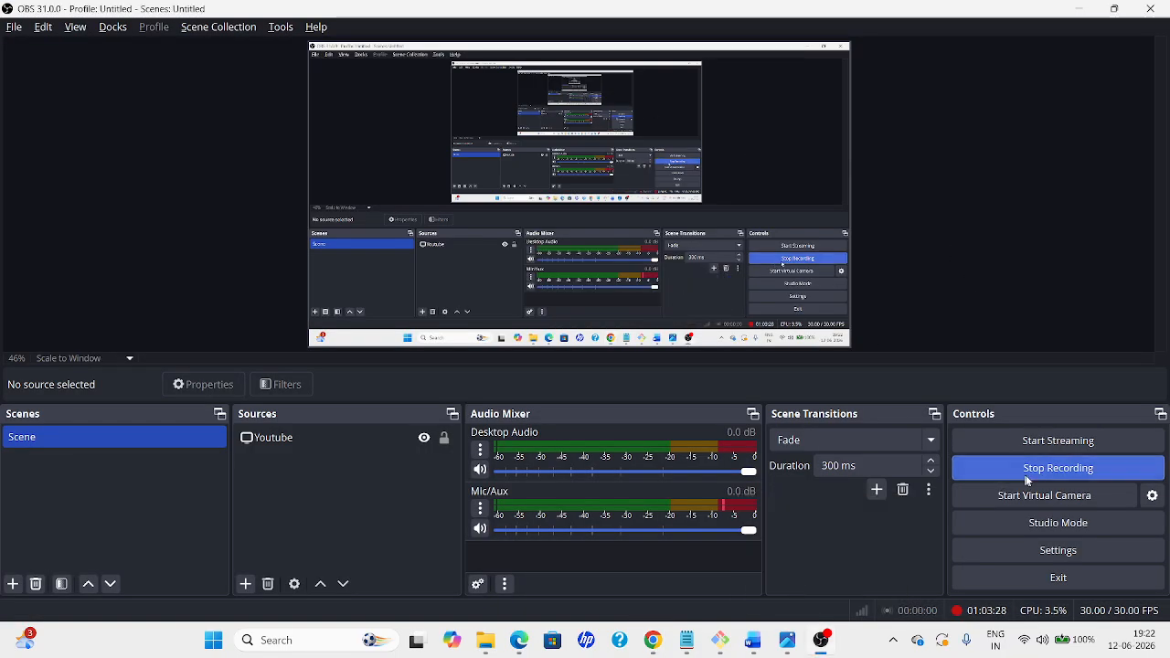